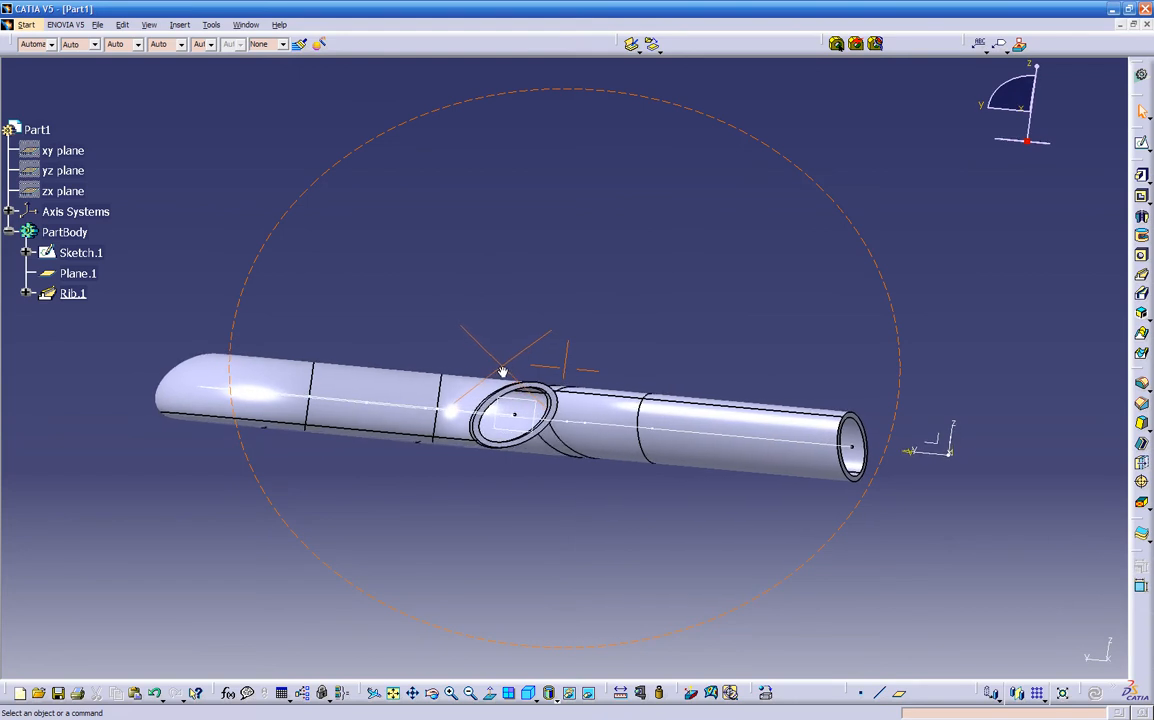
middle_click_drag(501, 375, 510, 380)
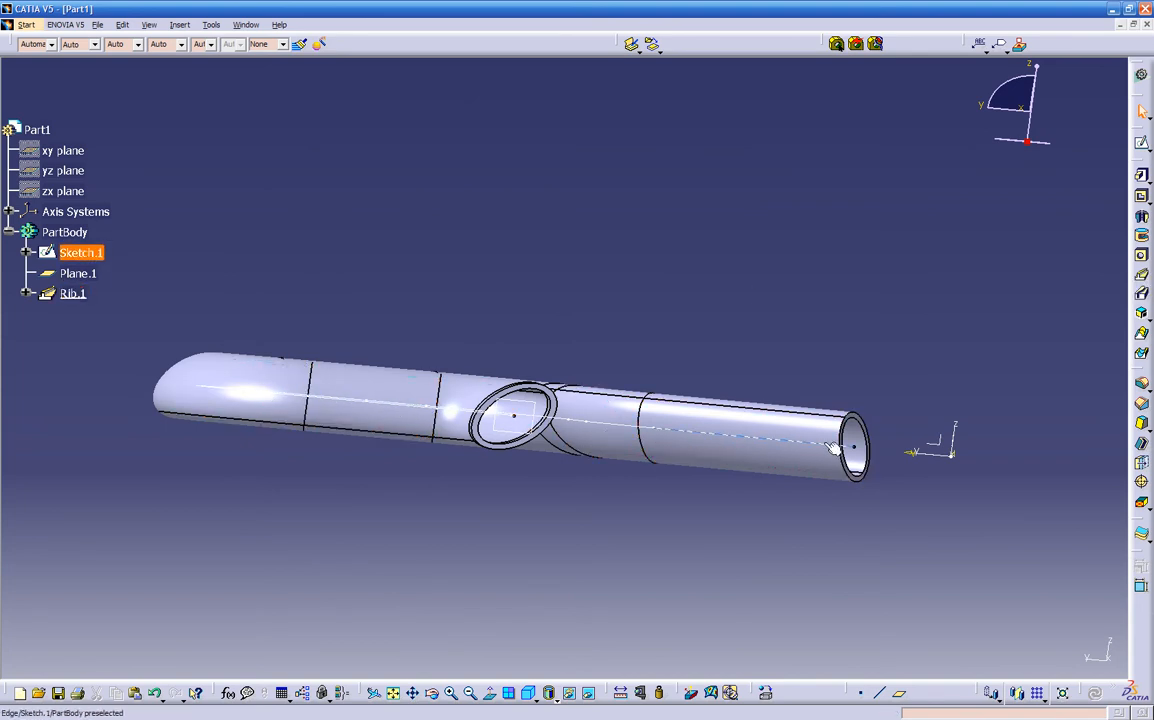
middle_click_drag(394, 443, 480, 519)
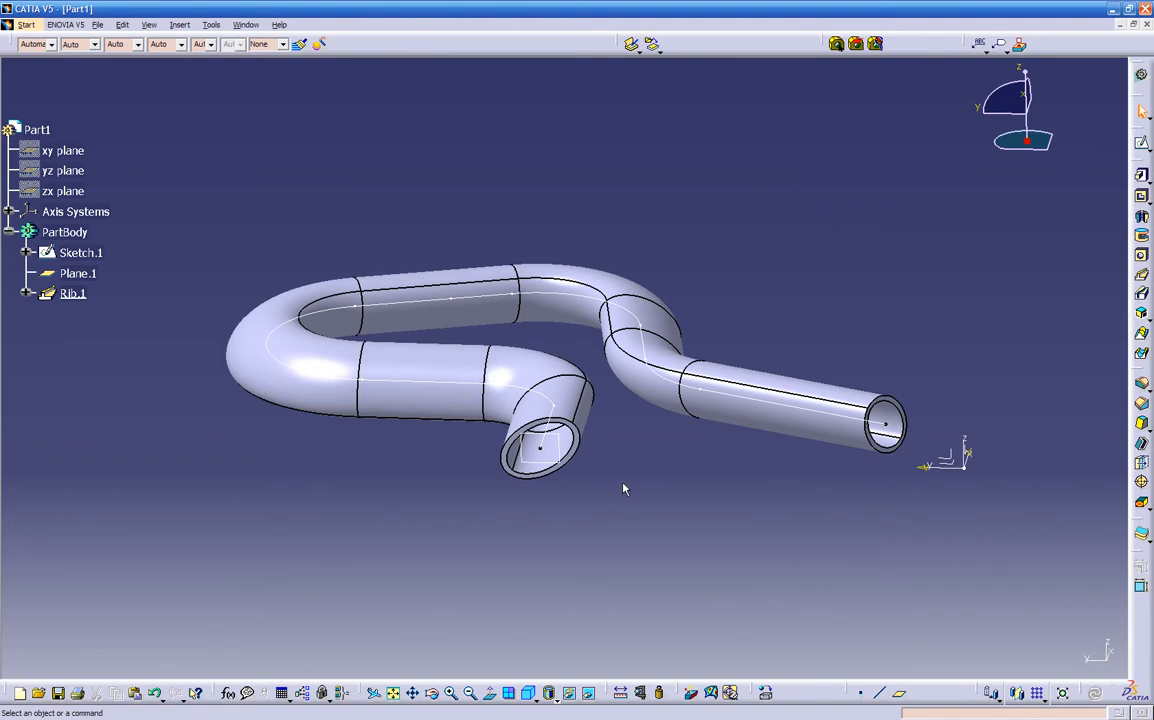
mouse_move(616, 471)
middle_mouse_down()
mouse_move(600, 544)
mouse_move(566, 498)
mouse_move(597, 425)
middle_mouse_up()
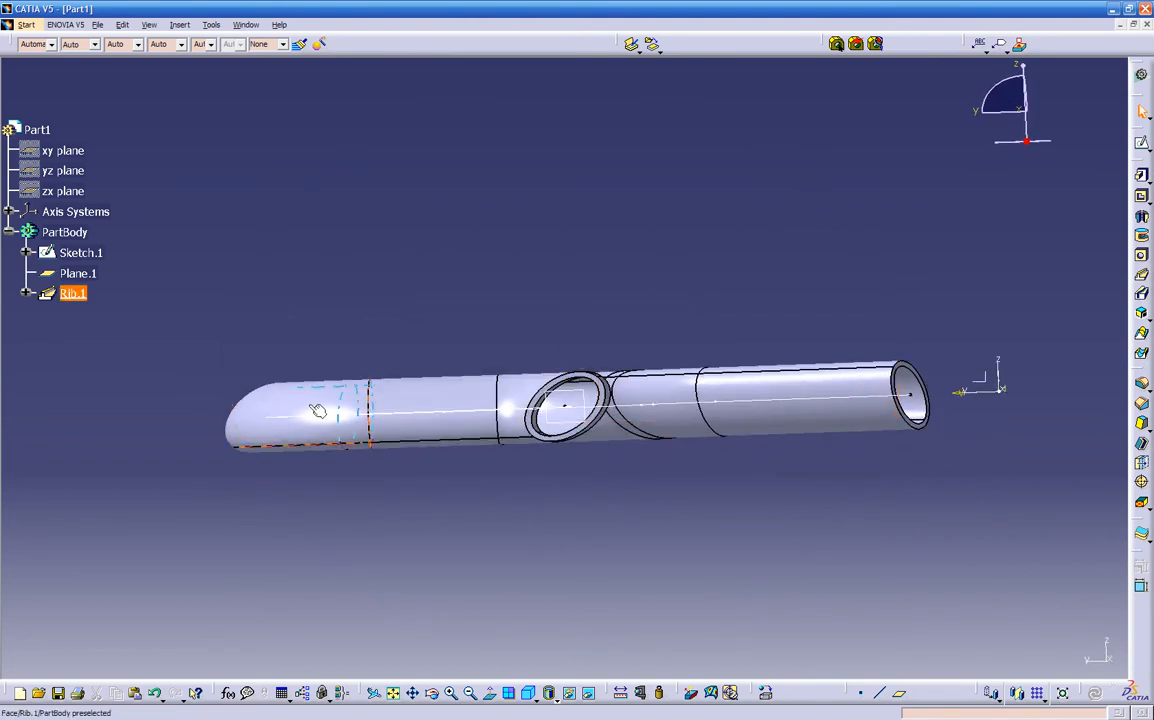
middle_click_drag(648, 316, 582, 489)
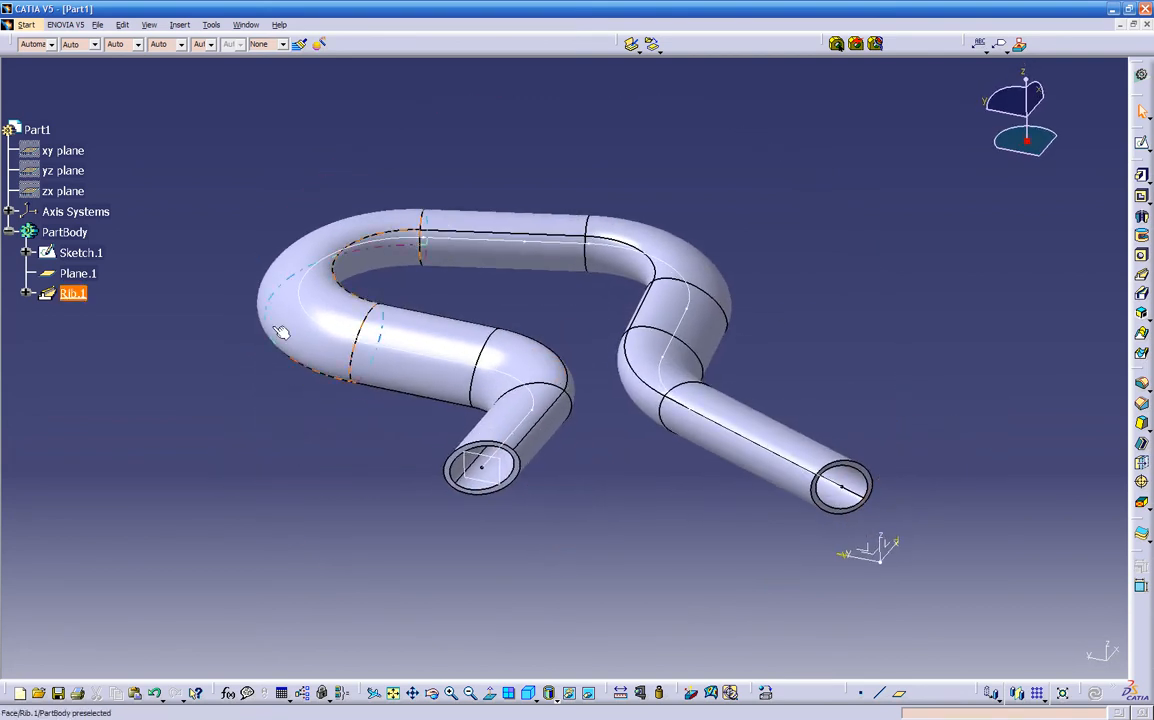
Hide the PartBody so the finished bent tube and its sketch are out of view
right_click(80, 235)
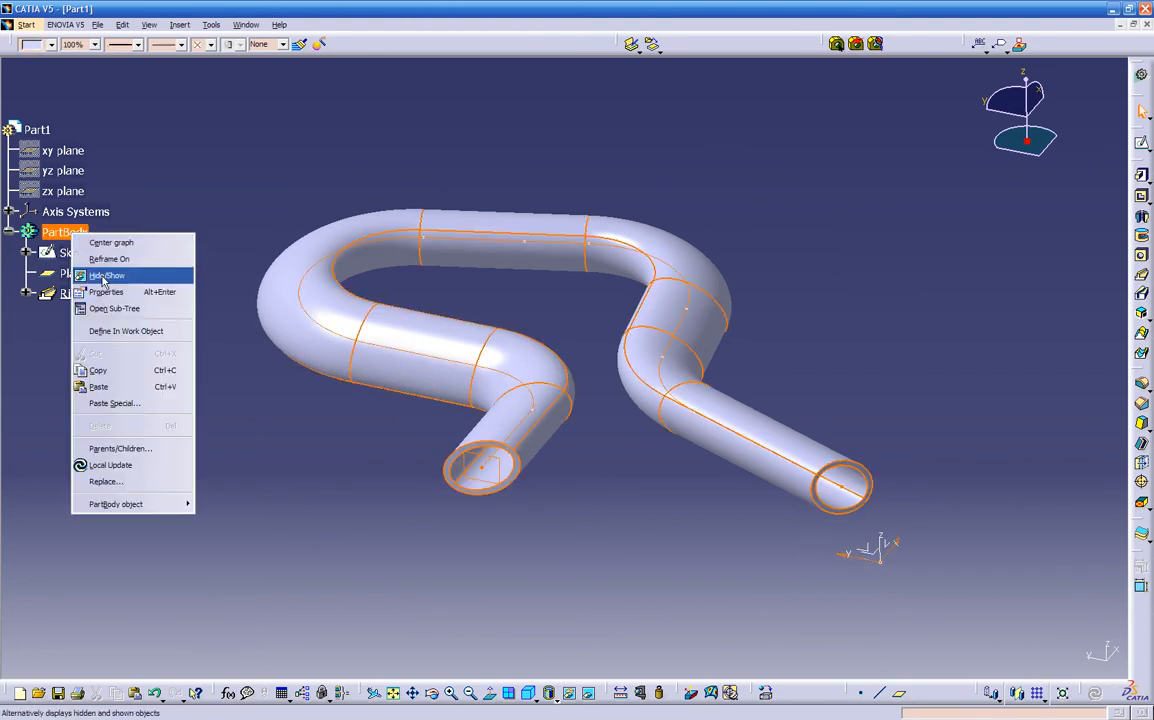
left_click(108, 278)
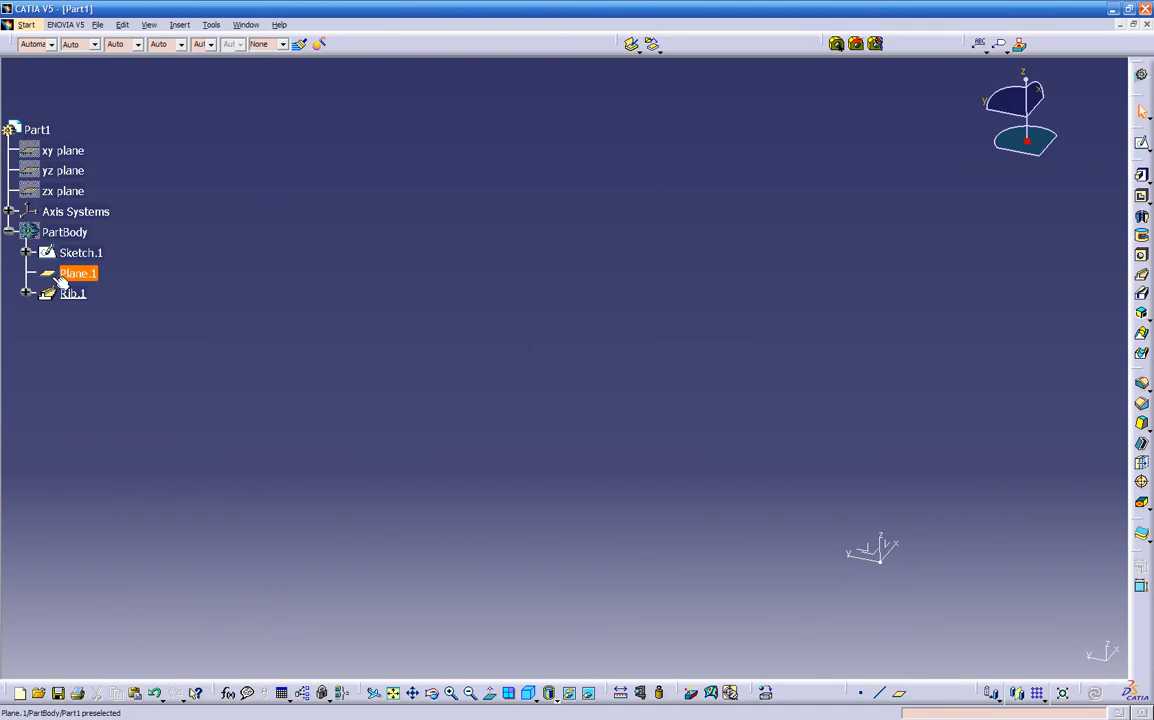
right_click(64, 234)
left_click(100, 278)
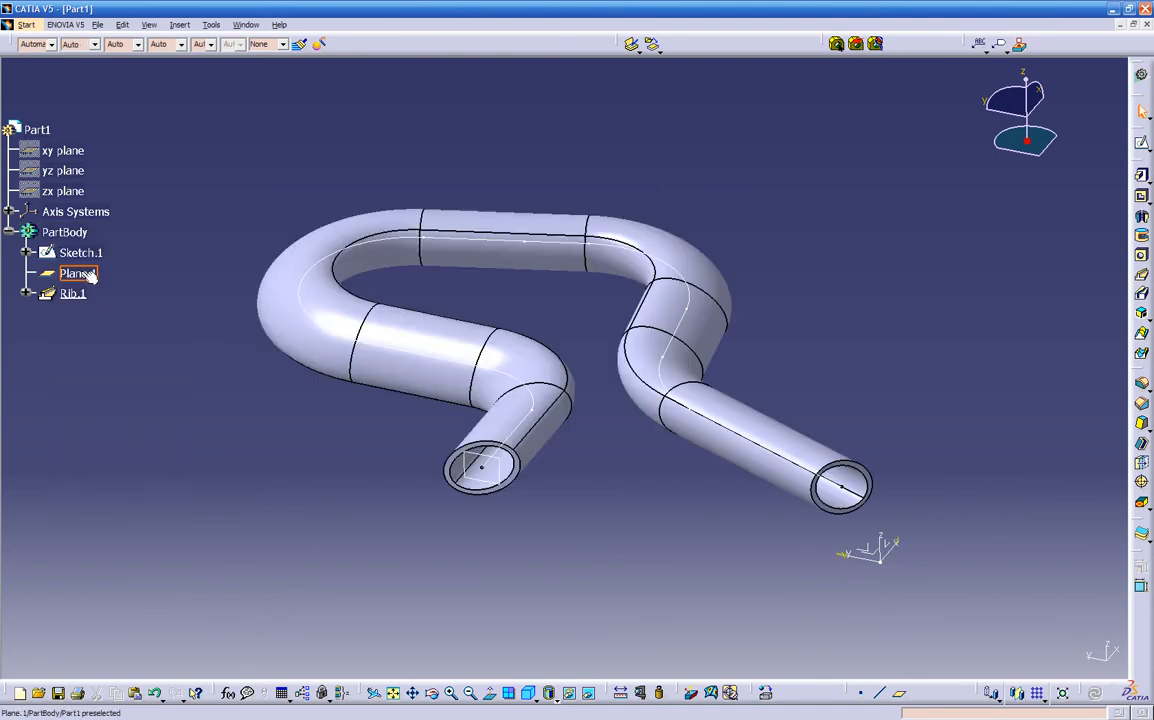
right_click(66, 232)
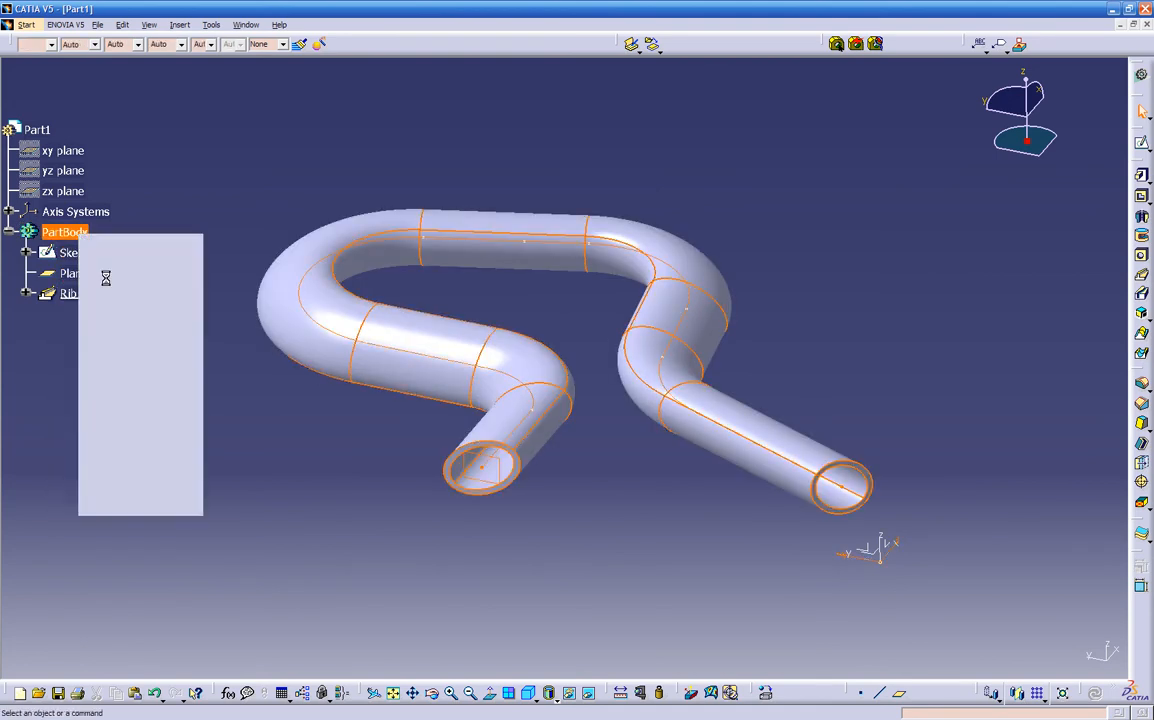
left_click(105, 276)
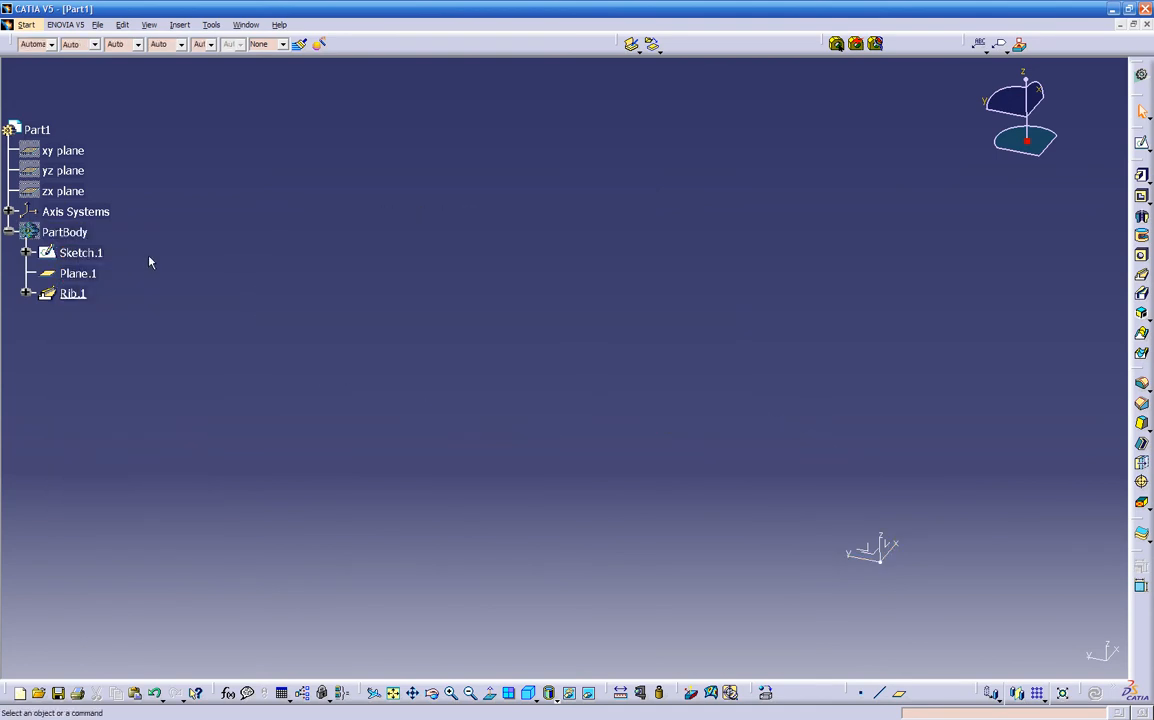
Insert a new body in the part and start a sketch on the XY plane
left_click(178, 25)
left_click(210, 62)
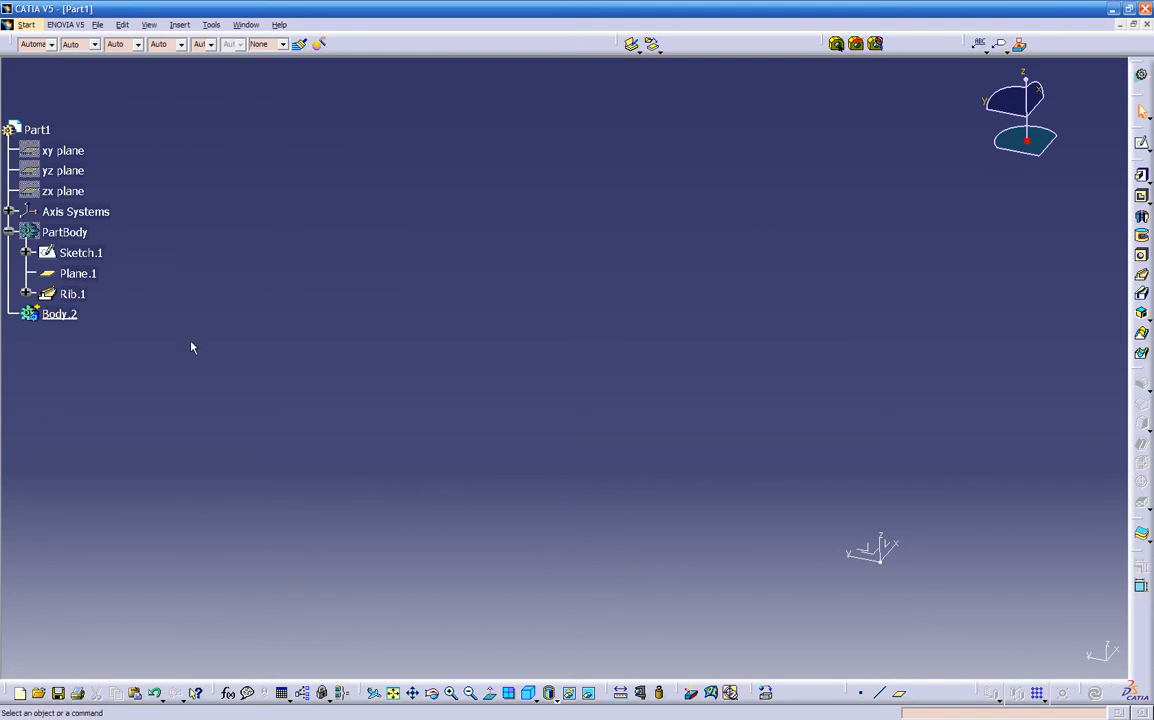
middle_click_drag(600, 443, 670, 512)
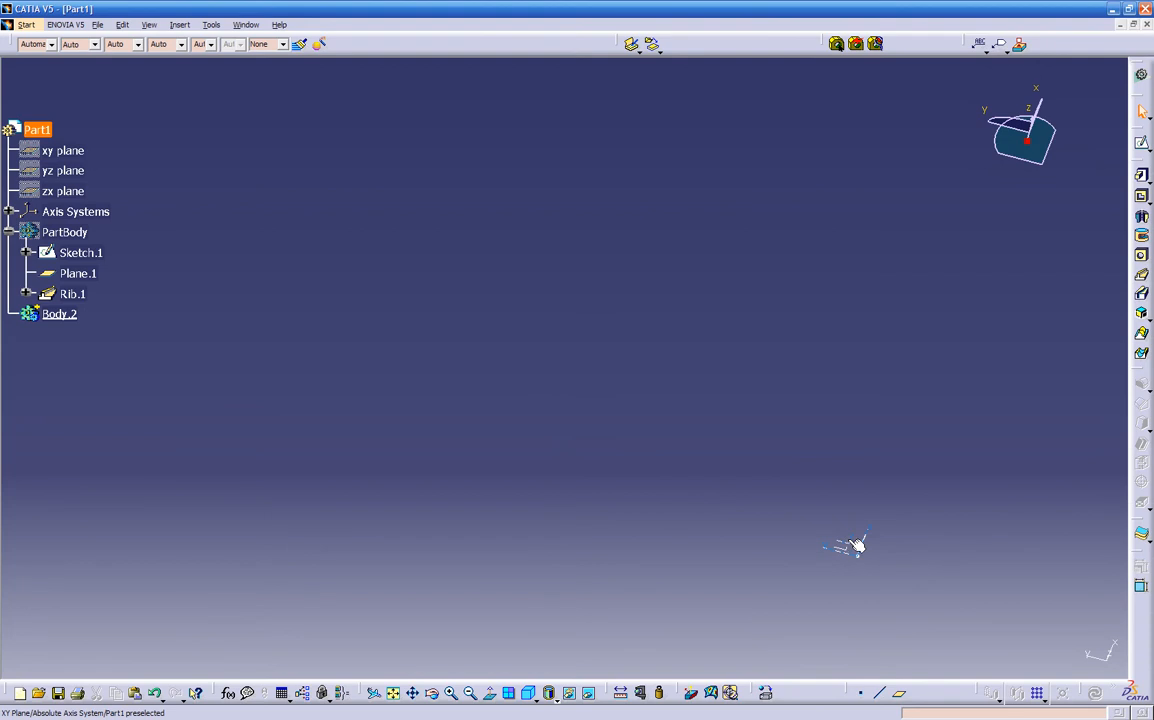
left_click(1141, 143)
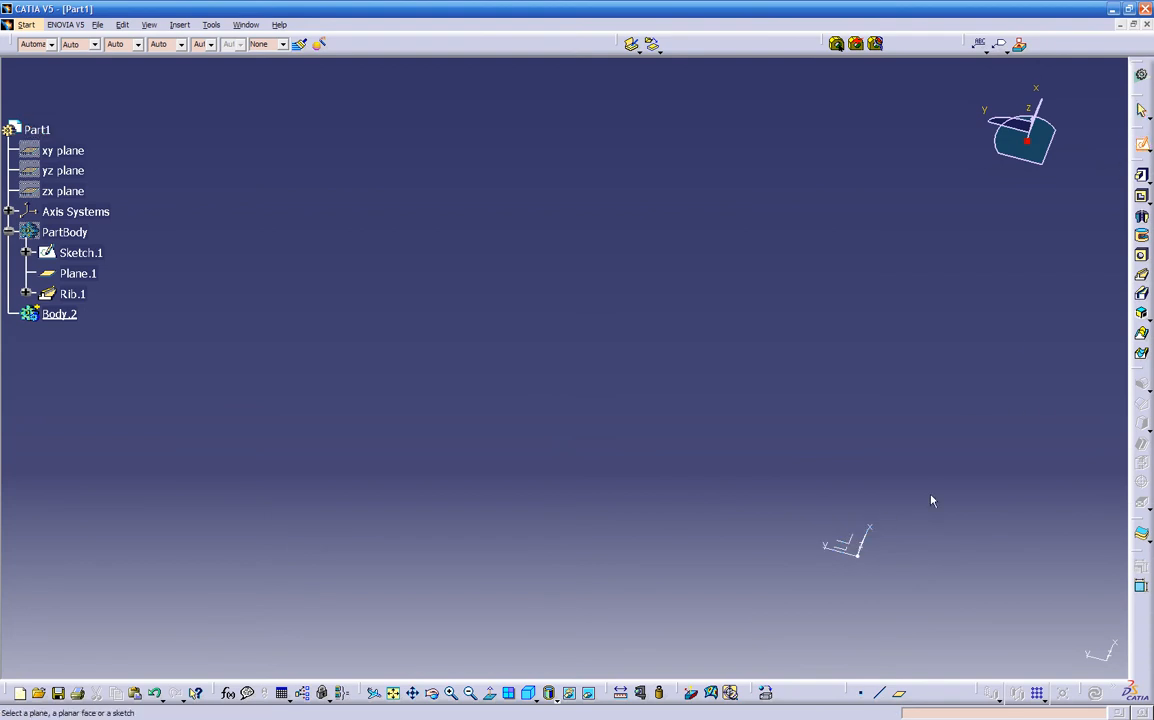
left_click(850, 543)
mouse_move(825, 529)
middle_mouse_down()
mouse_move(752, 496)
mouse_move(613, 287)
middle_mouse_up()
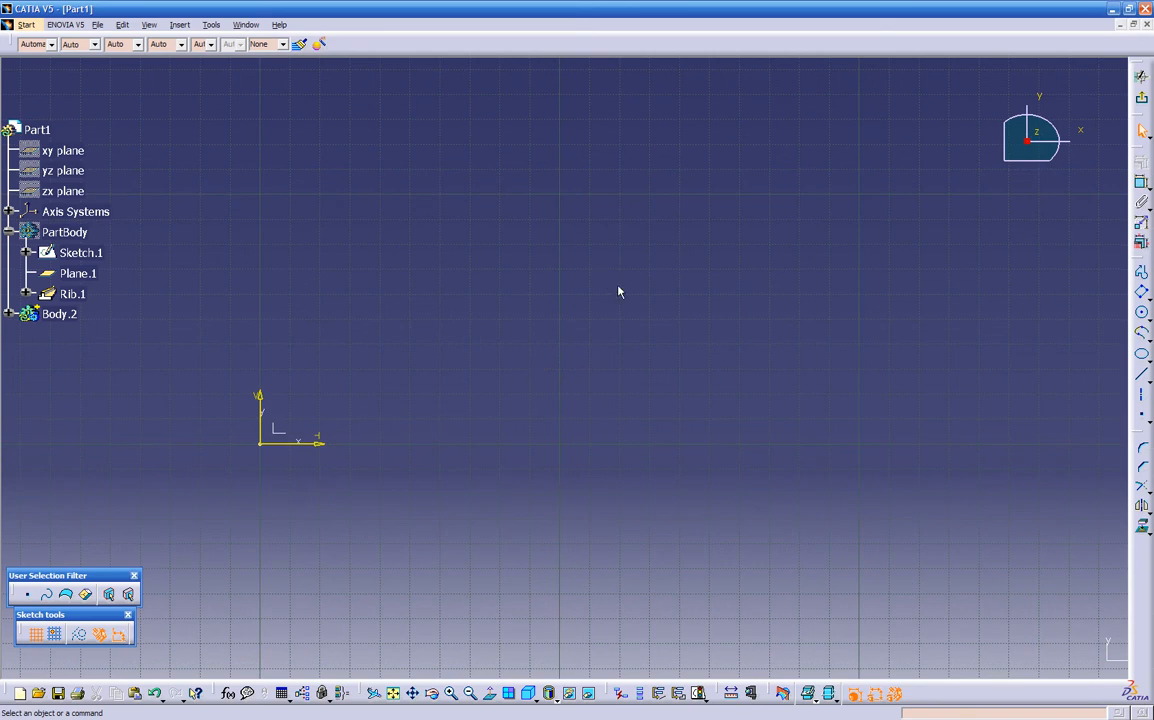
Sketch an open zigzag profile of seven connected straight lines, starting just above and beside the origin and running upward
left_click(1141, 272)
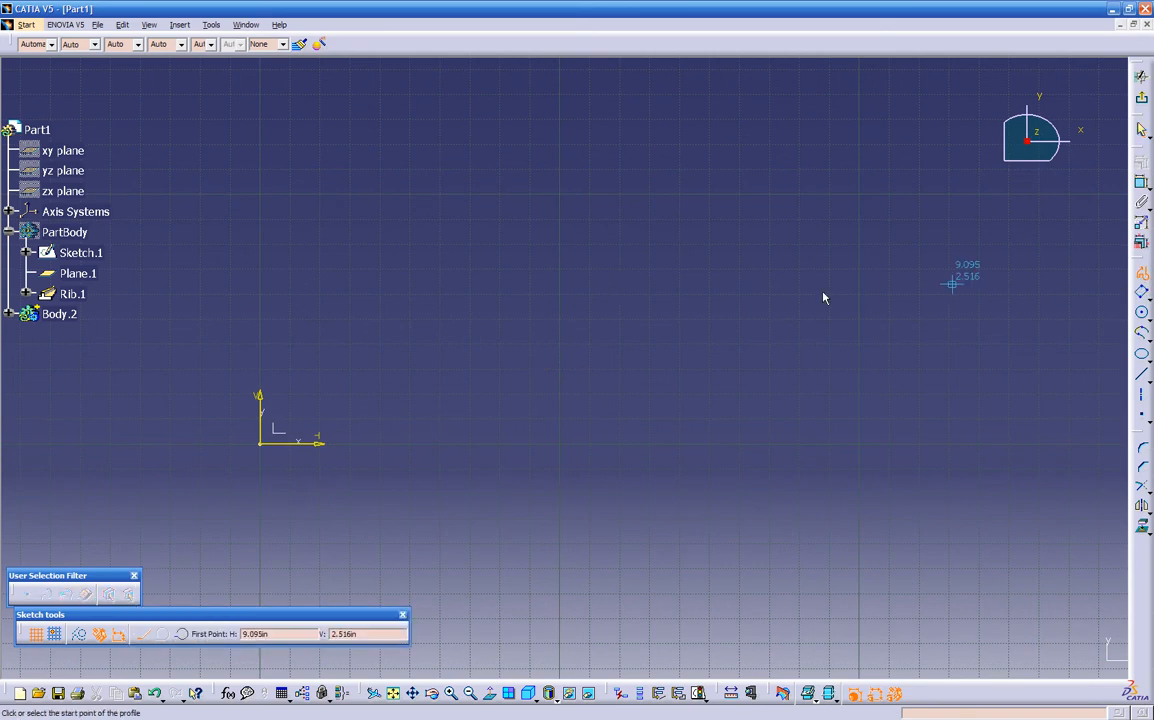
left_click(373, 404)
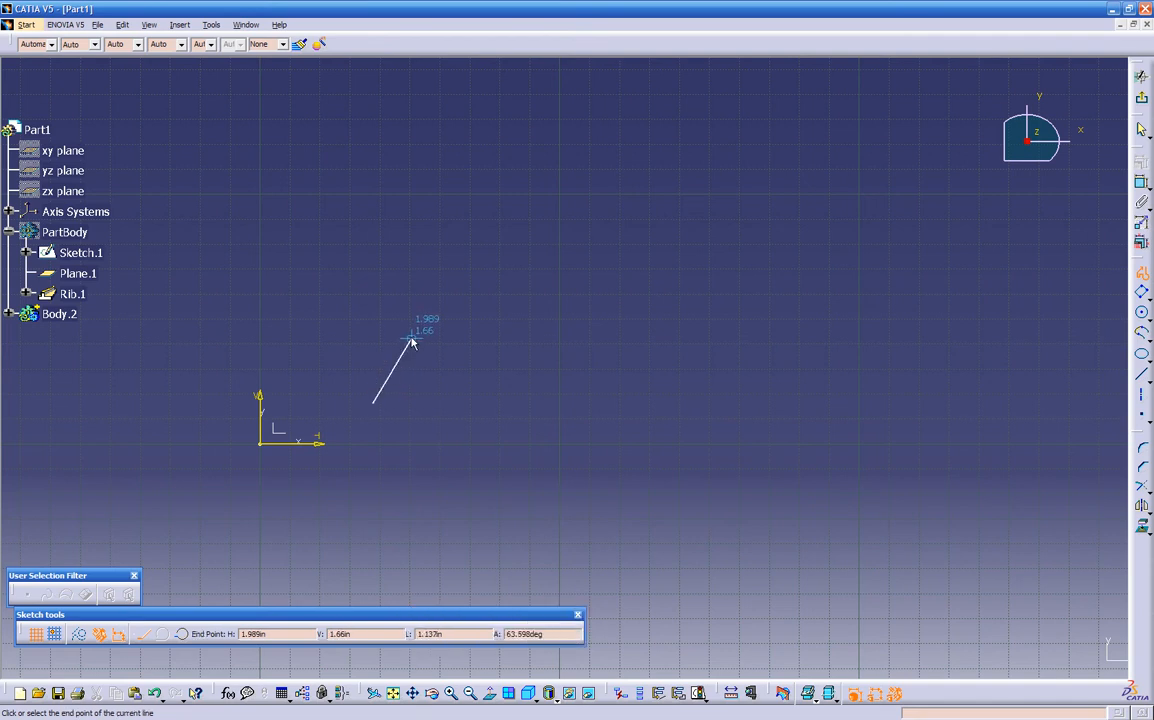
left_click(390, 321)
left_click(501, 272)
middle_click_drag(556, 324, 570, 467)
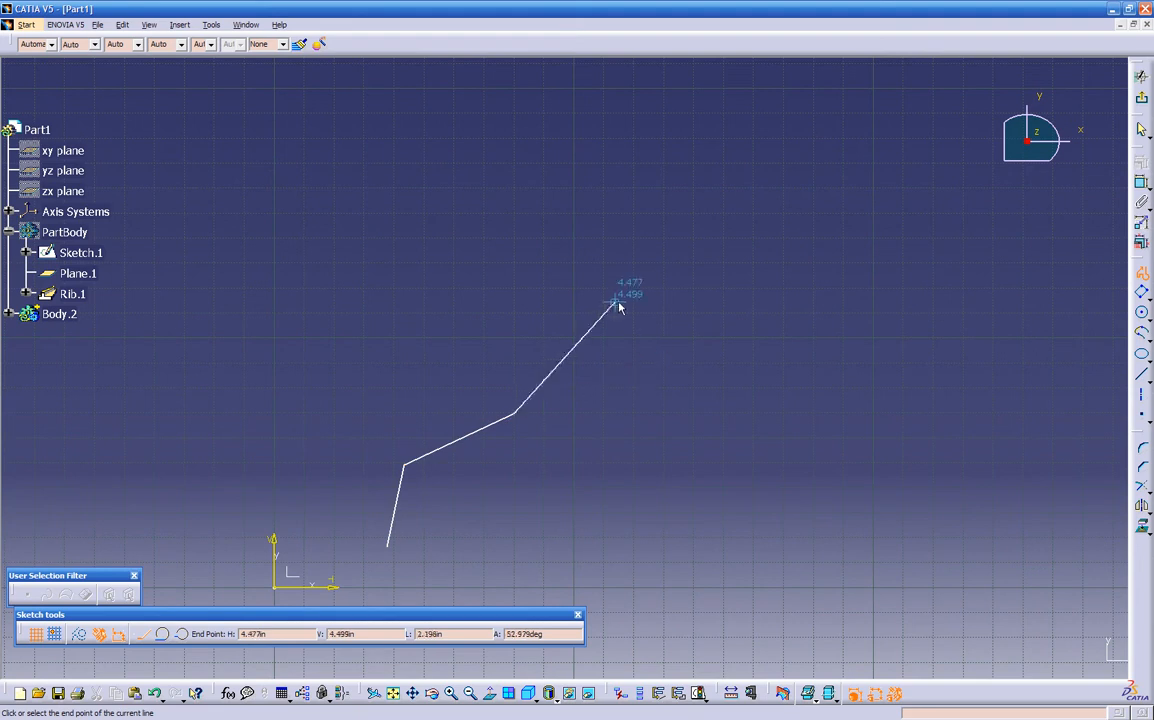
left_click(578, 305)
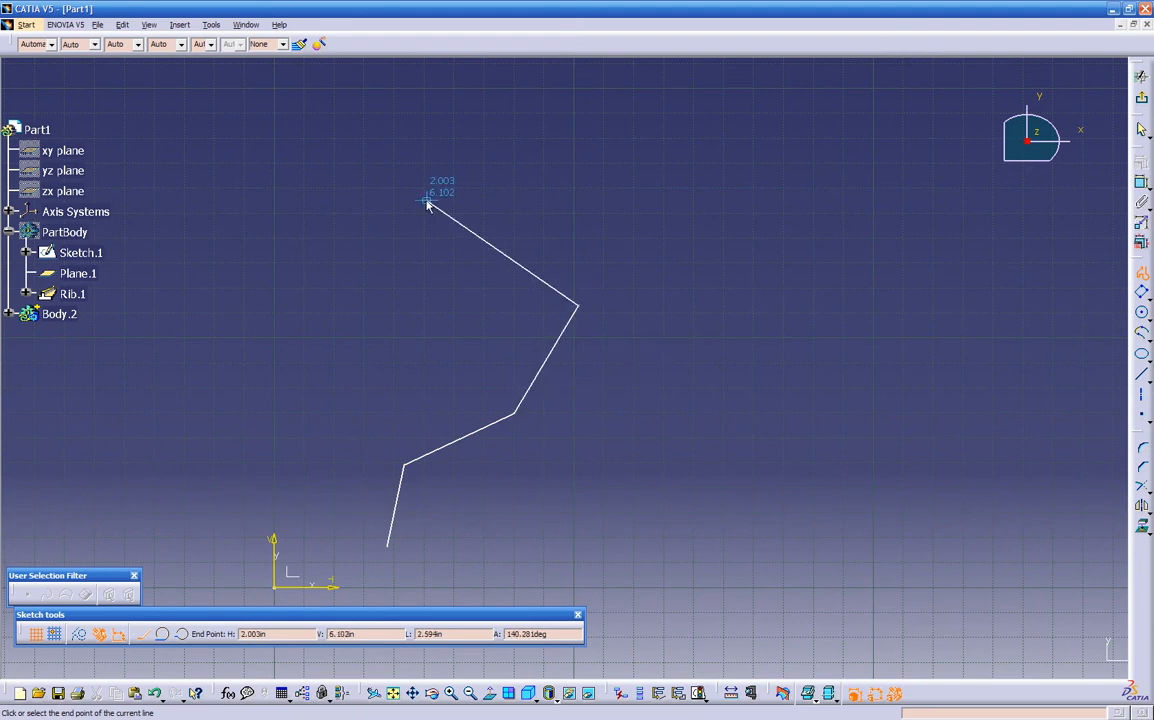
left_click(427, 203)
middle_click_drag(433, 167, 428, 250)
left_click(383, 213)
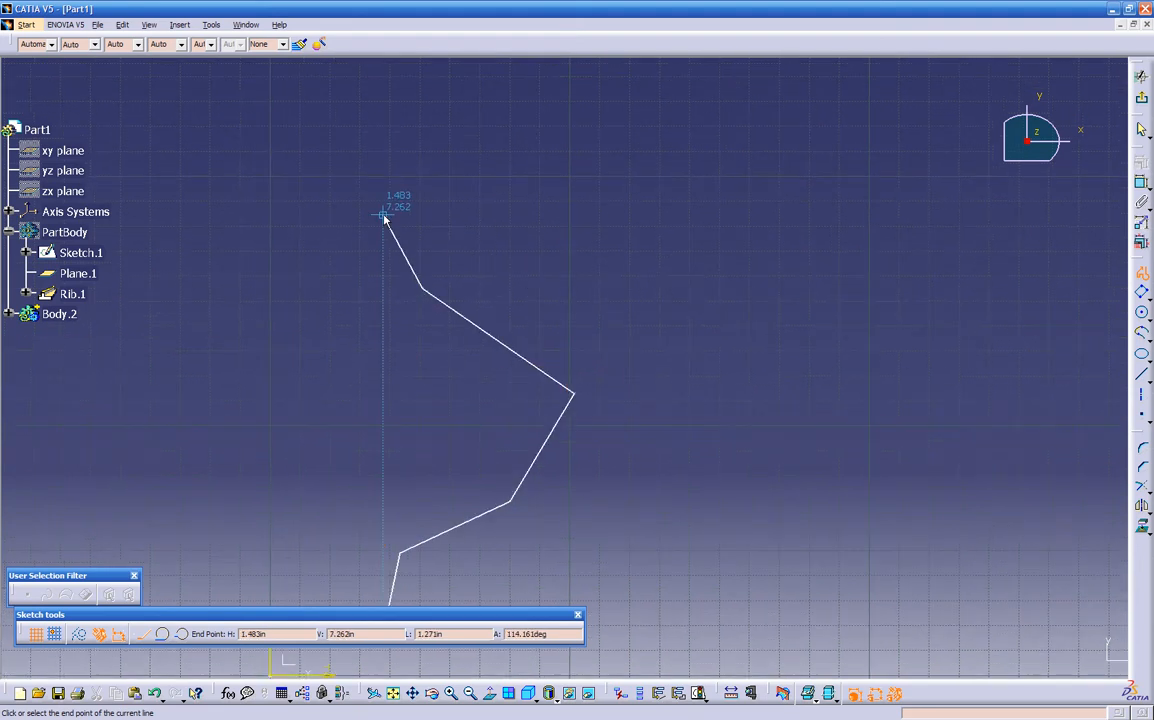
left_click(564, 117)
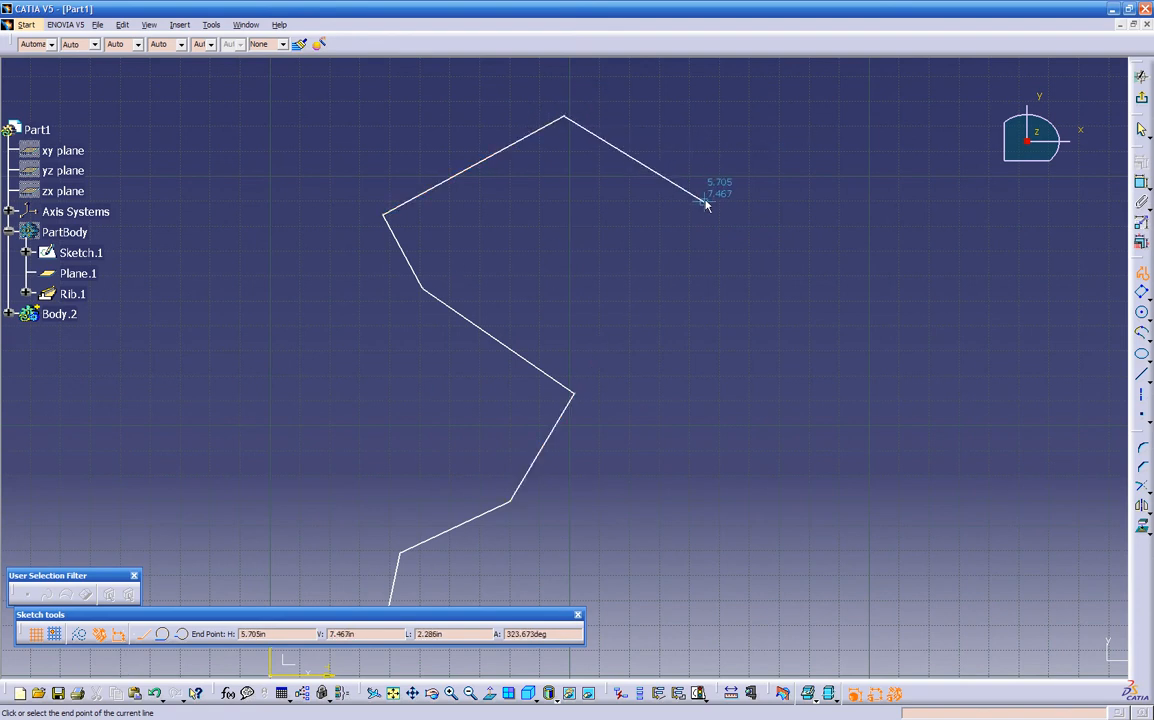
left_click(709, 155)
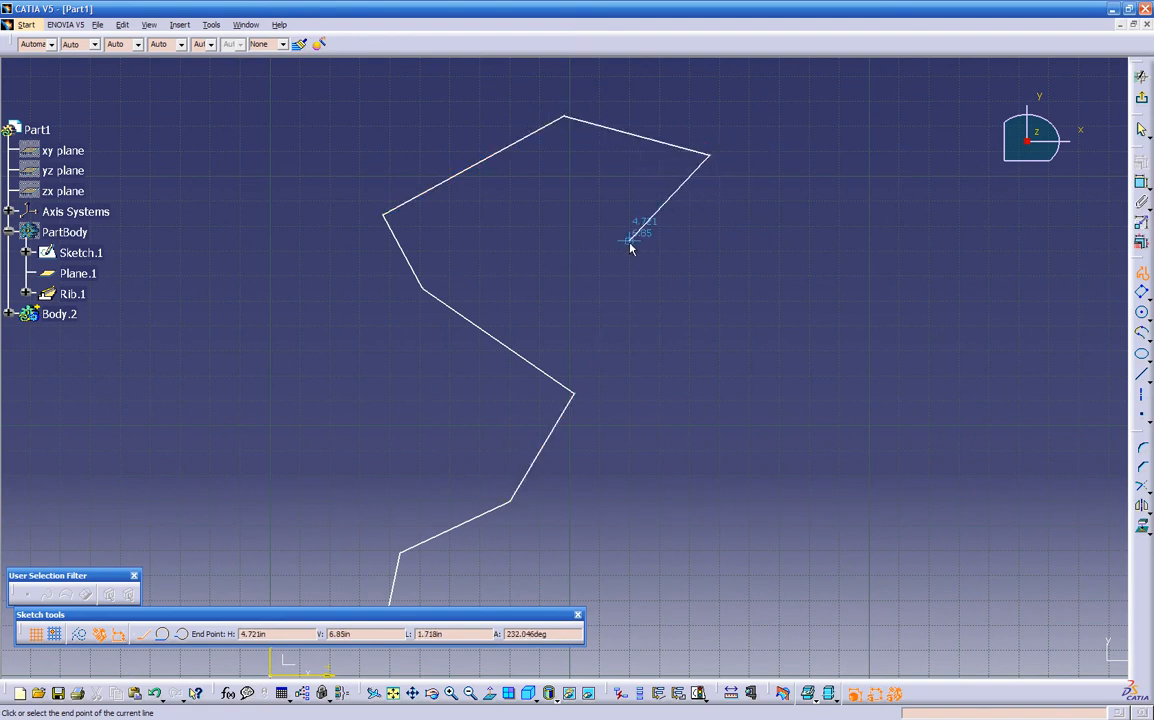
key("Escape")
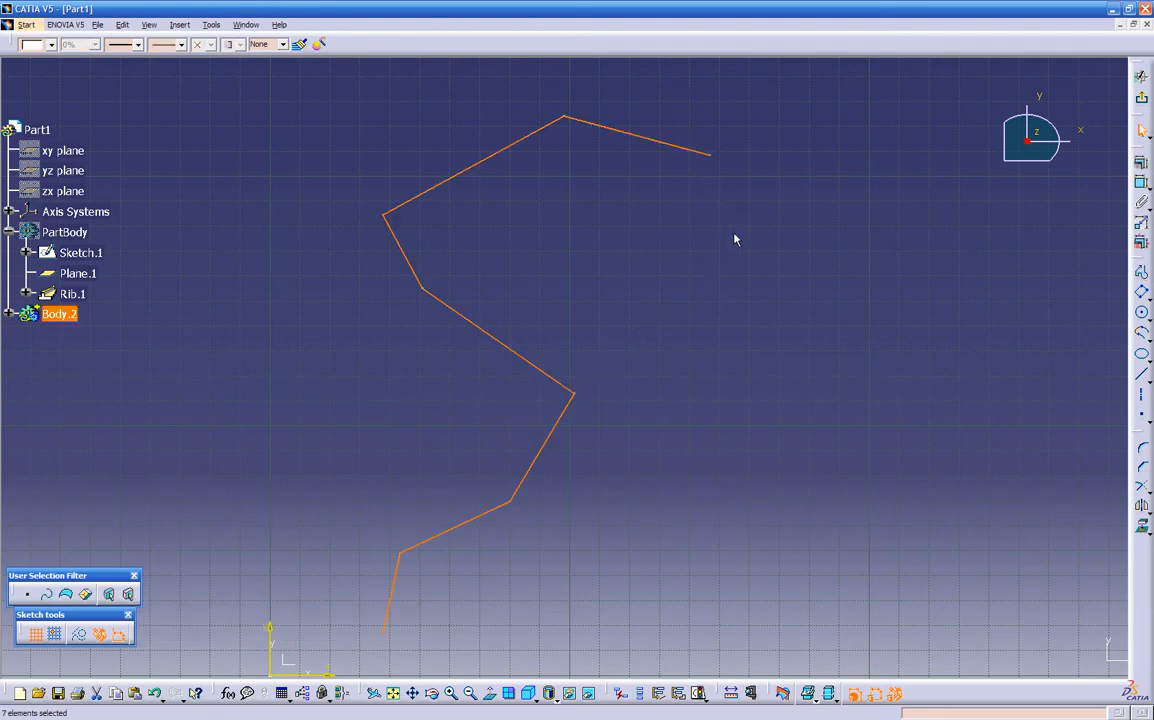
left_click(640, 361)
middle_click_drag(644, 360, 654, 334)
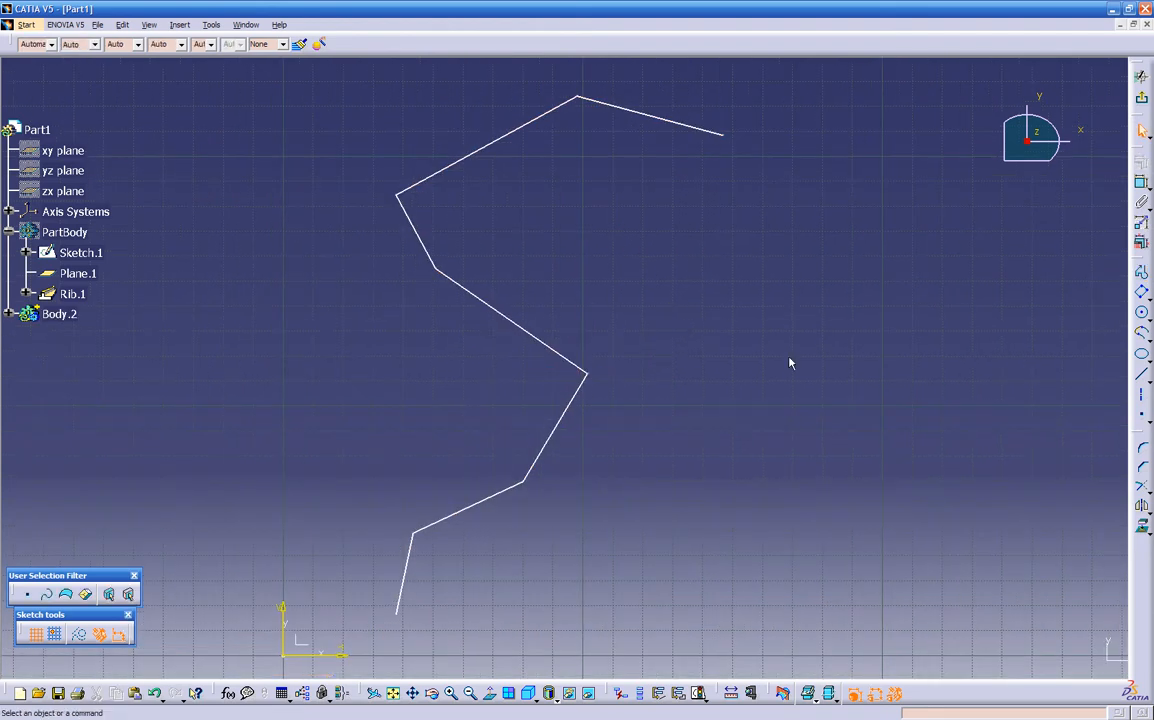
Round the two uppermost corners of the zigzag profile, the top one at about 1.5 in and the next at about 0.5 in radius
left_click(1141, 447)
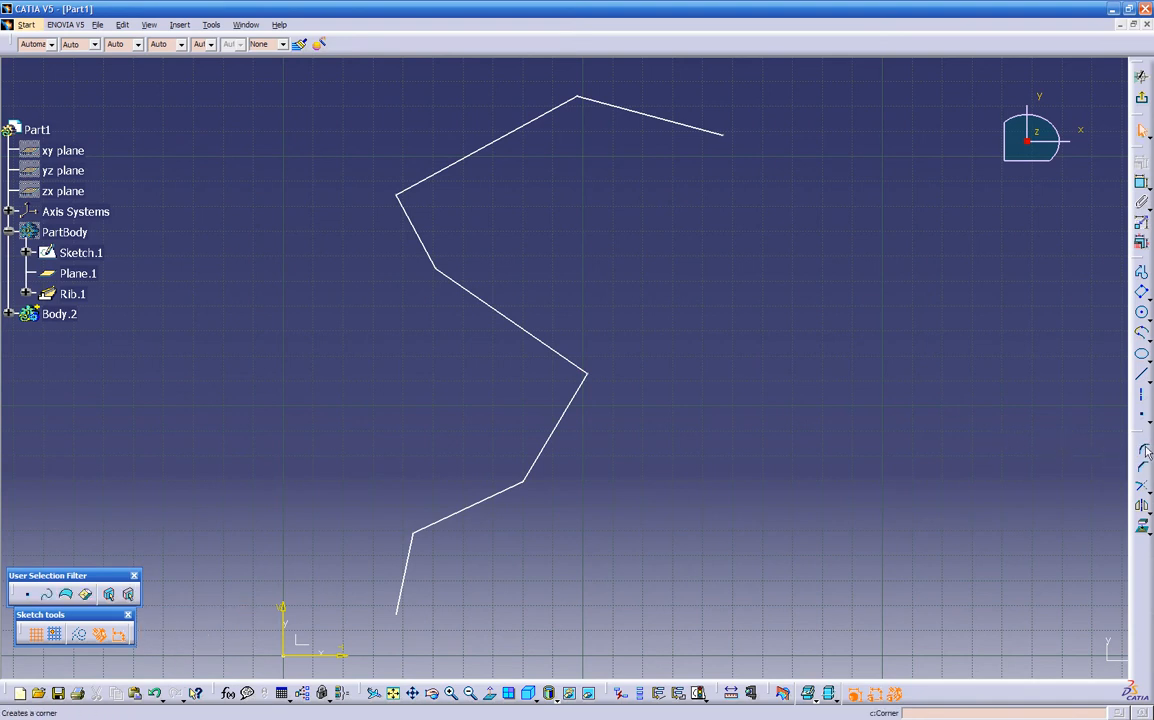
left_click(666, 119)
left_click(565, 103)
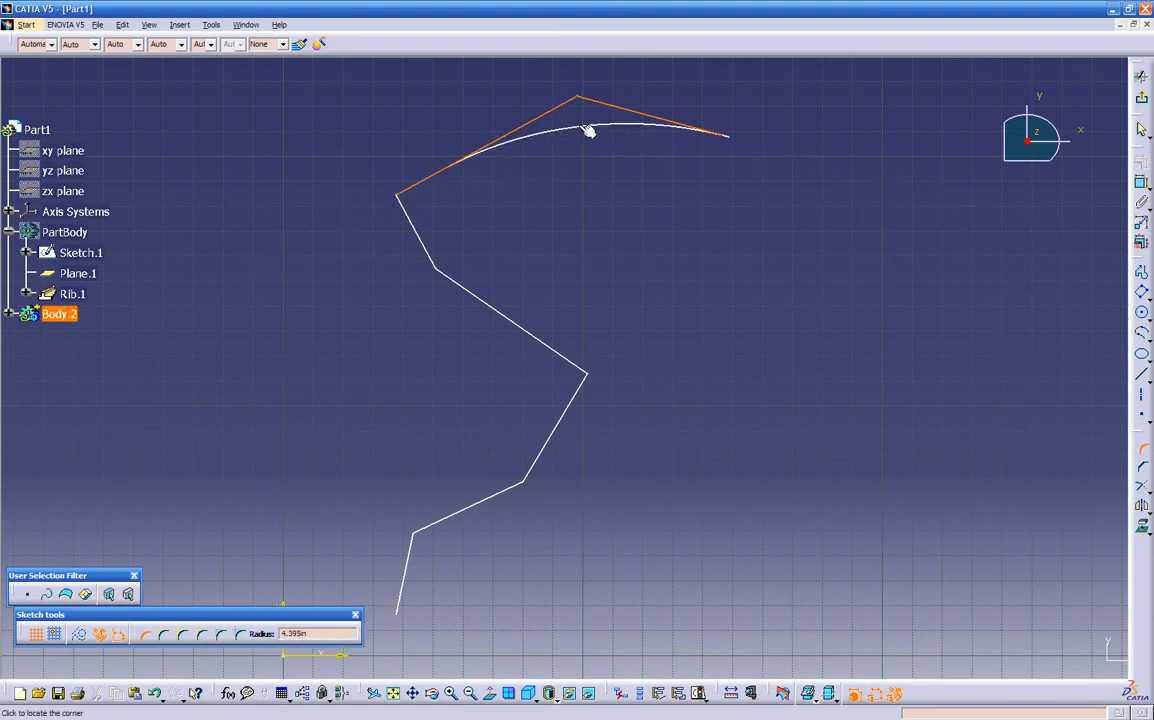
left_click(578, 108)
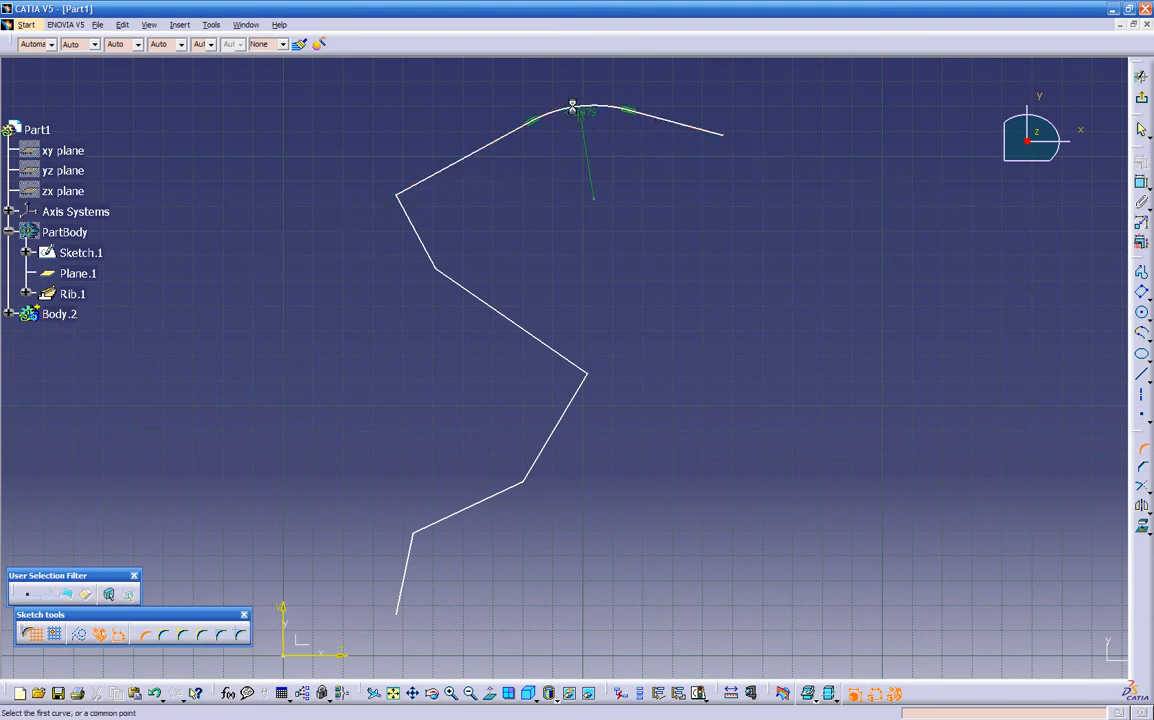
left_click(440, 180)
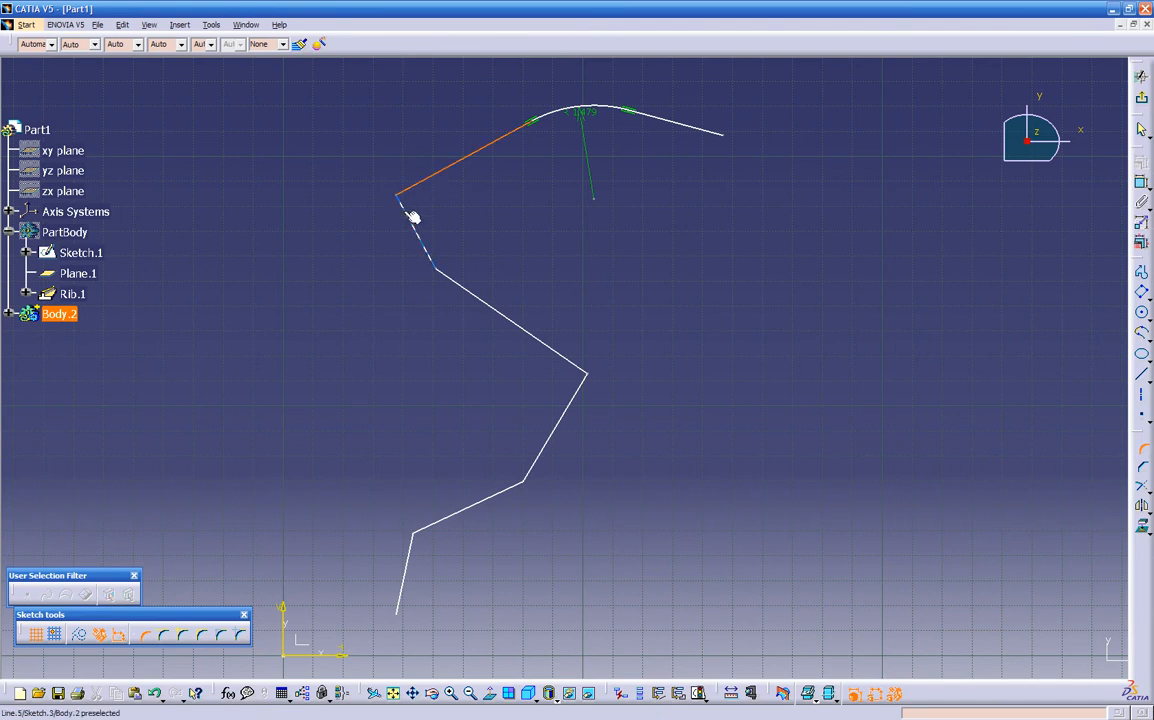
left_click(411, 218)
left_click(416, 192)
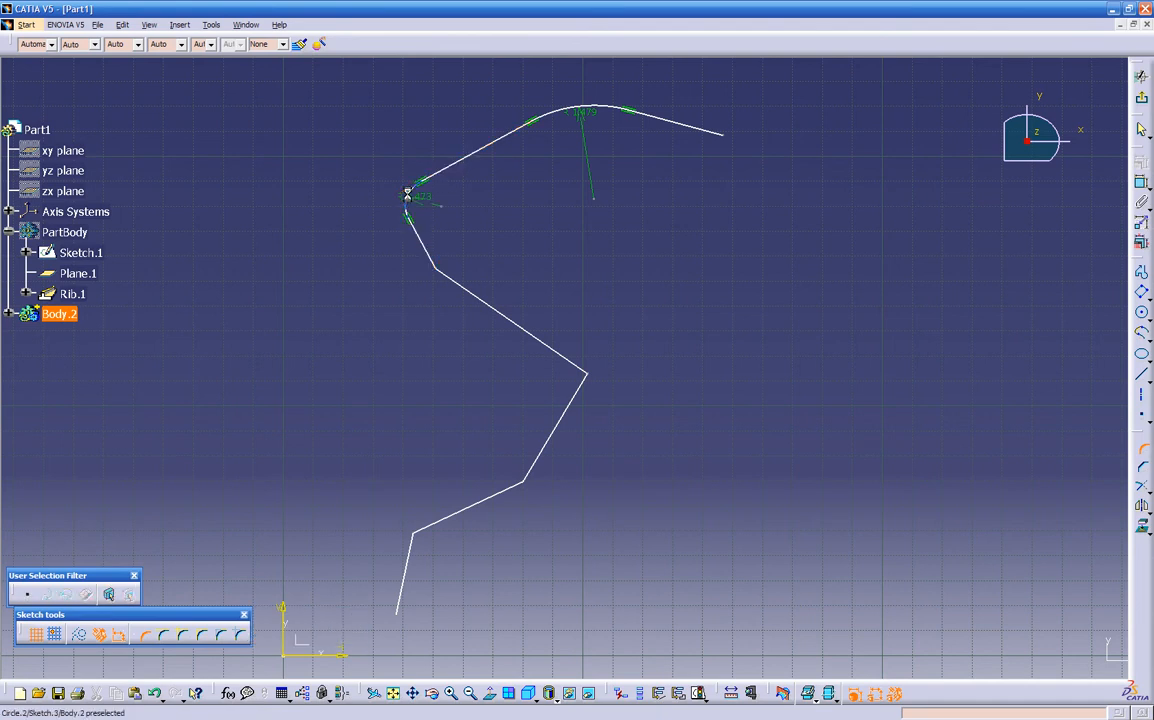
Set the radius of the topmost rounded corner to 1.5 in
double_click(582, 113)
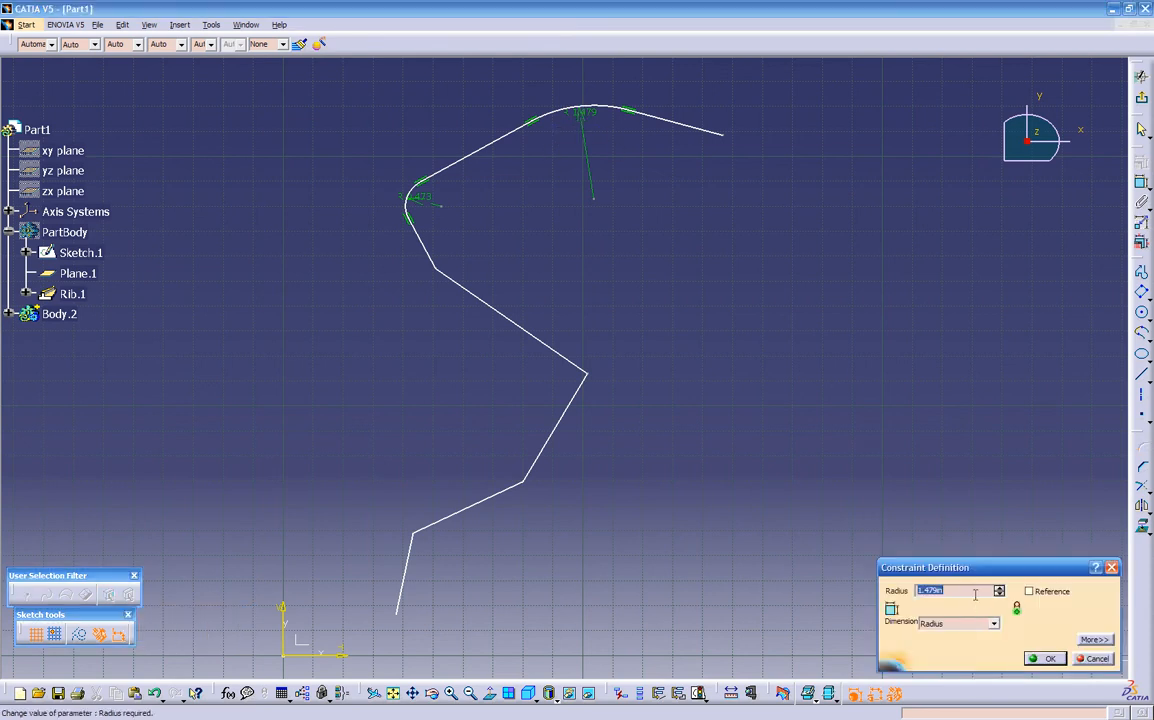
type("1.")
key("Return")
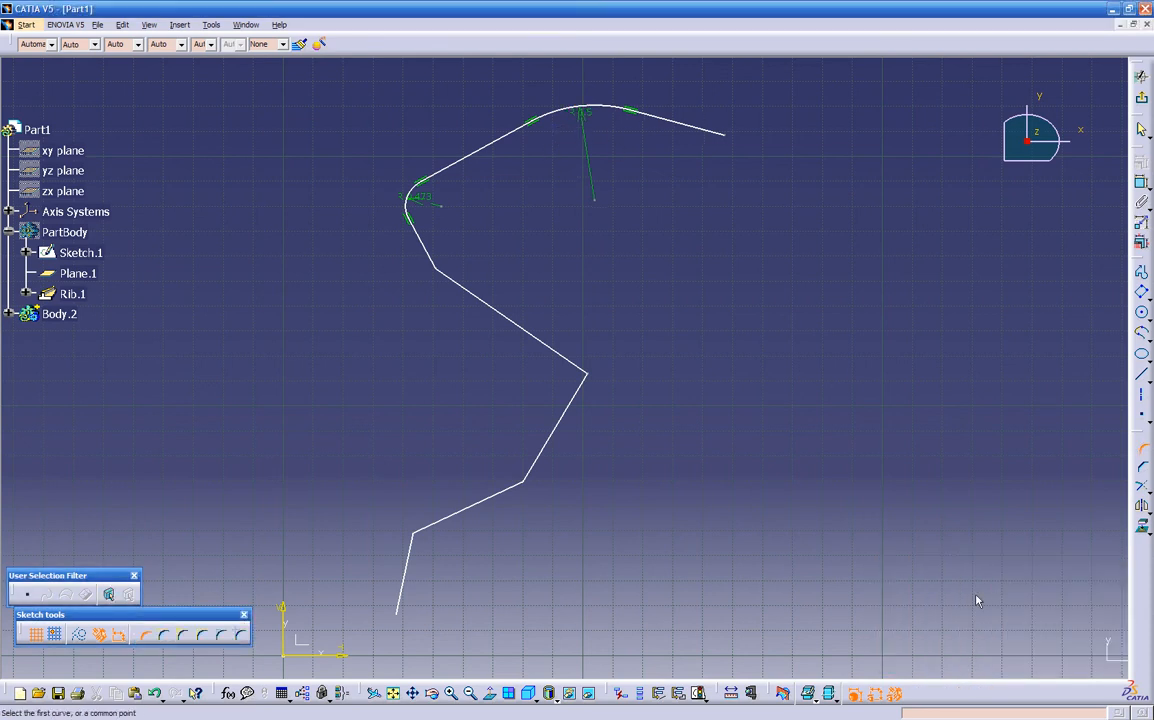
Round the four remaining lower corners together with a 0.5 in radius, and enlarge their shared radius
left_click_drag(409, 263, 636, 559)
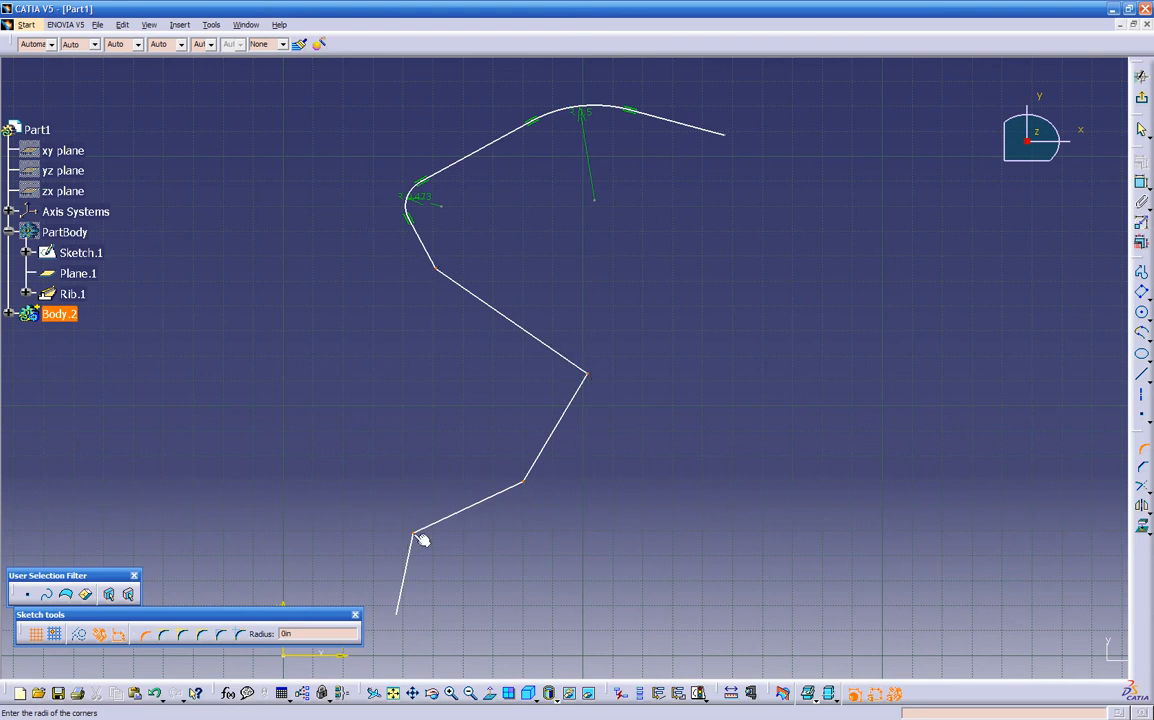
left_click_drag(331, 634, 272, 645)
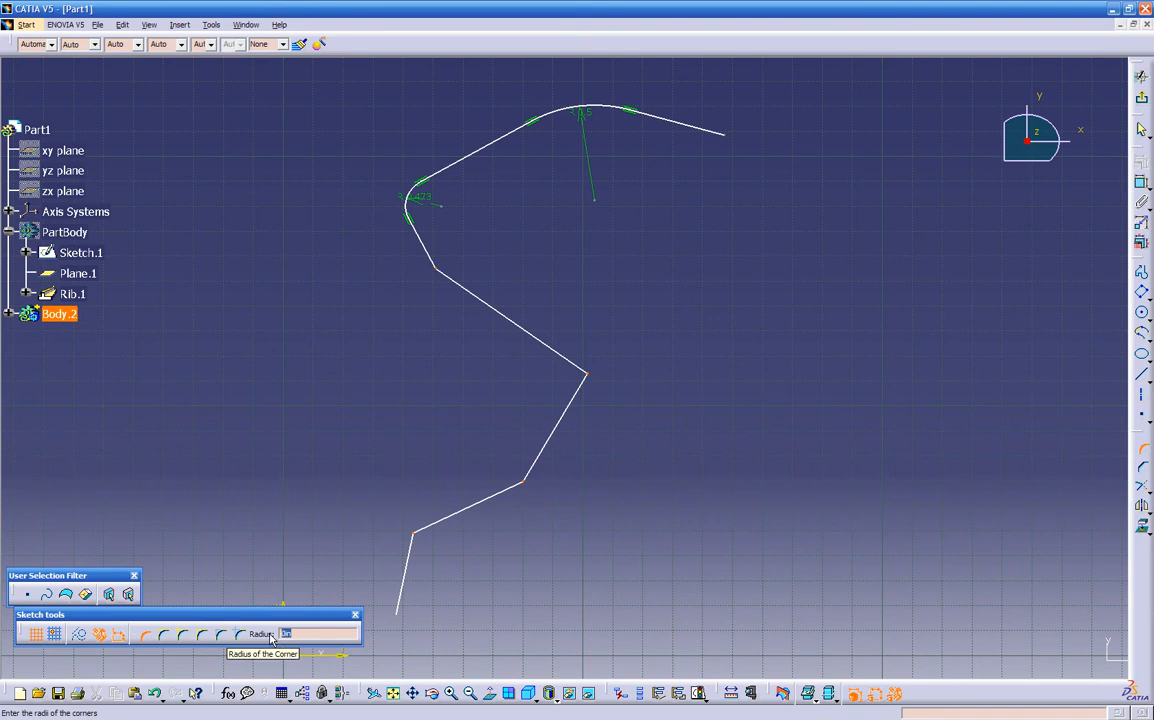
type(".5")
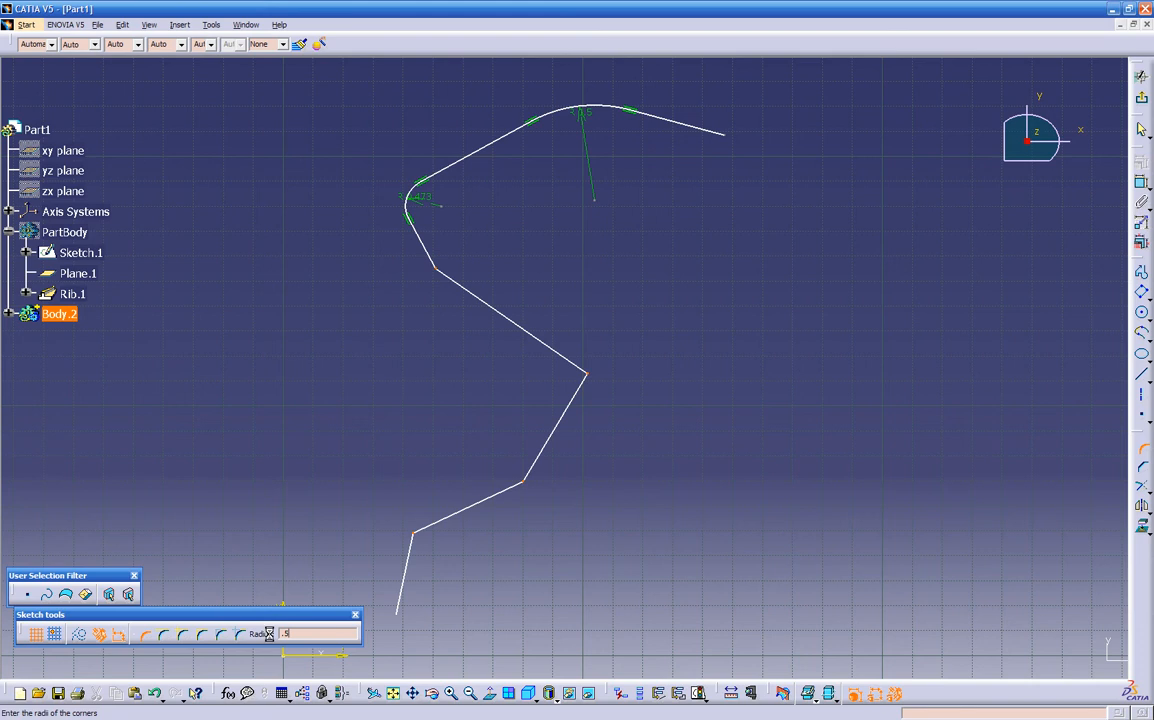
key("Return")
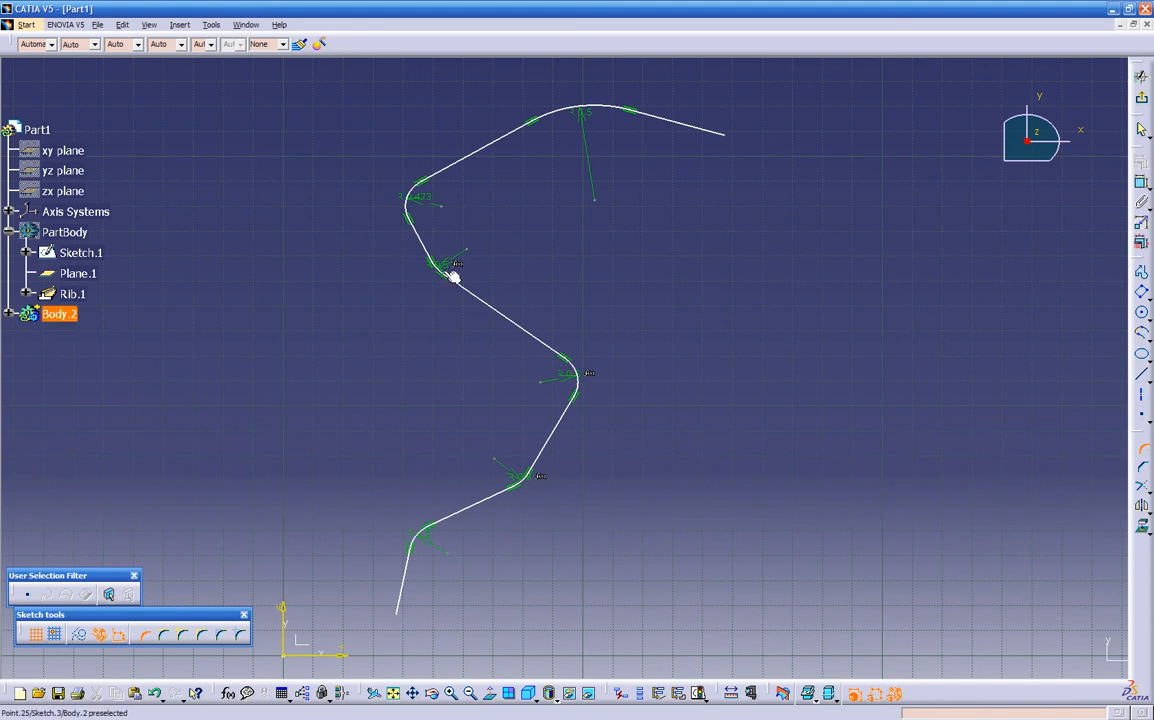
double_click(426, 541)
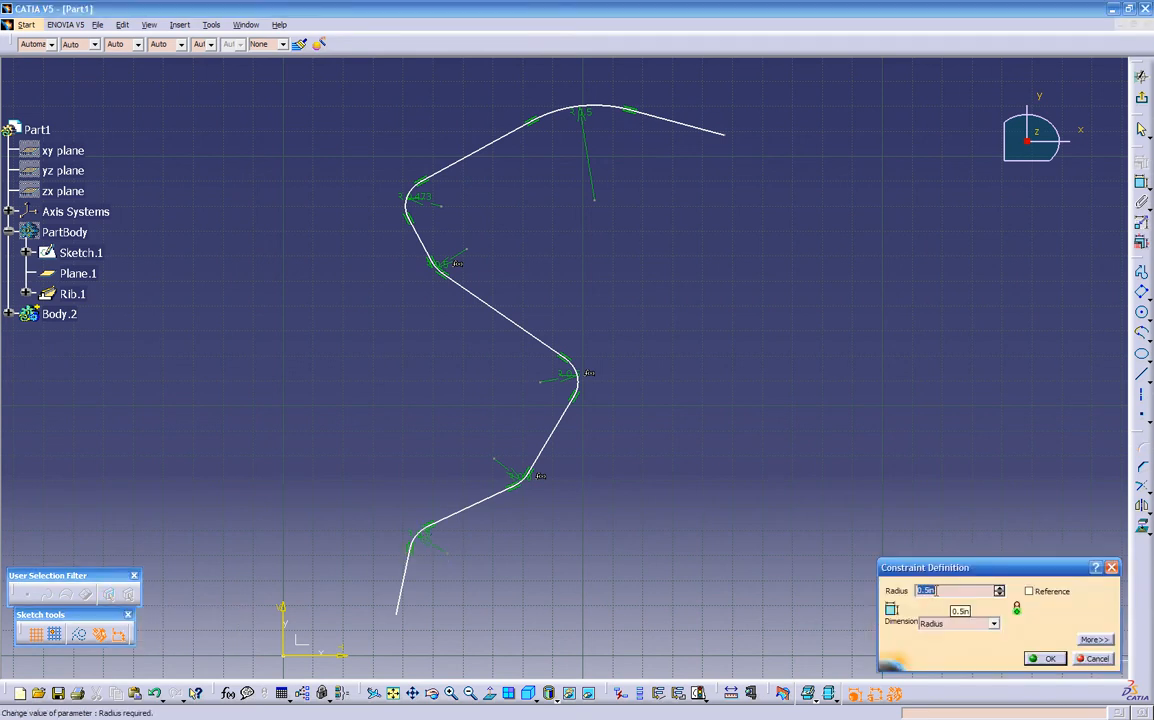
key("Return")
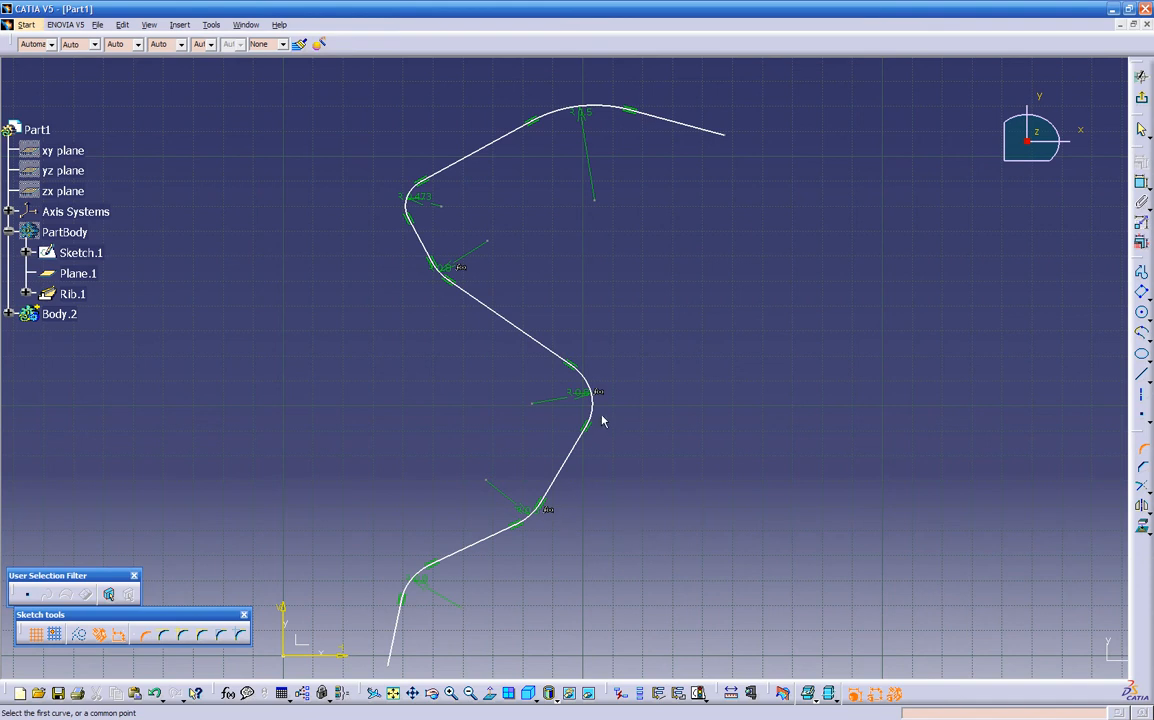
Leave the finished centre-curve sketch and inspect the rounded, bent curve in 3D from several angles
mouse_move(829, 453)
middle_mouse_down()
mouse_move(685, 566)
mouse_move(675, 497)
middle_mouse_up()
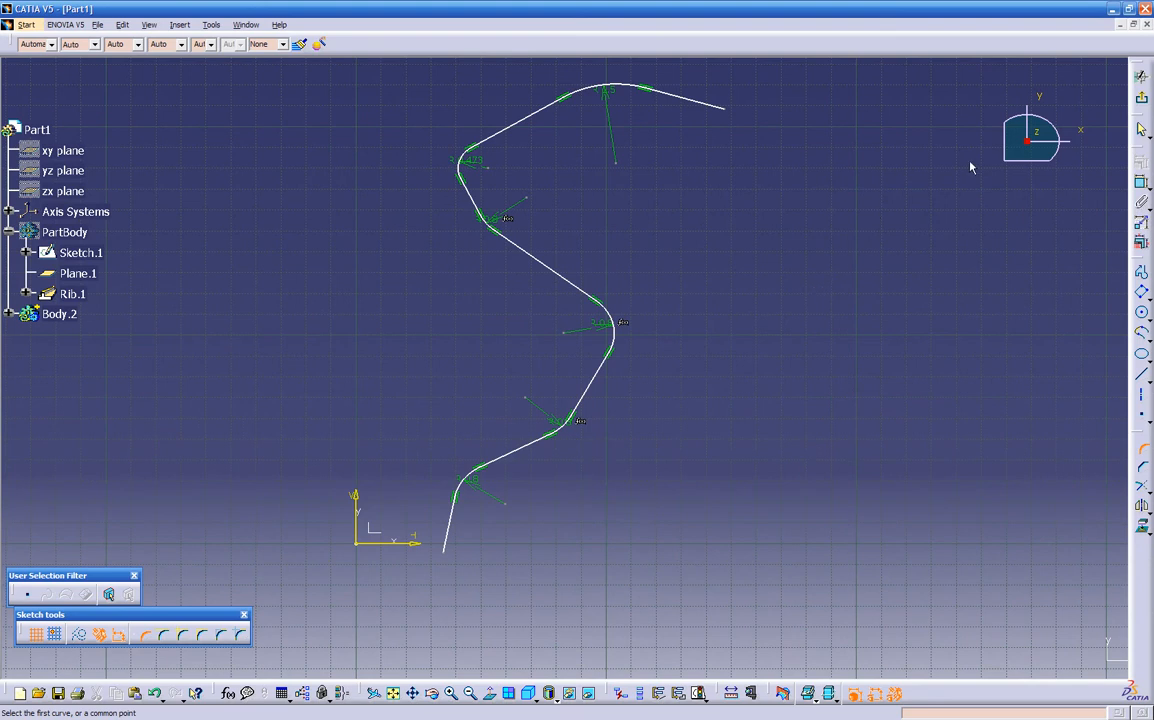
left_click(1141, 77)
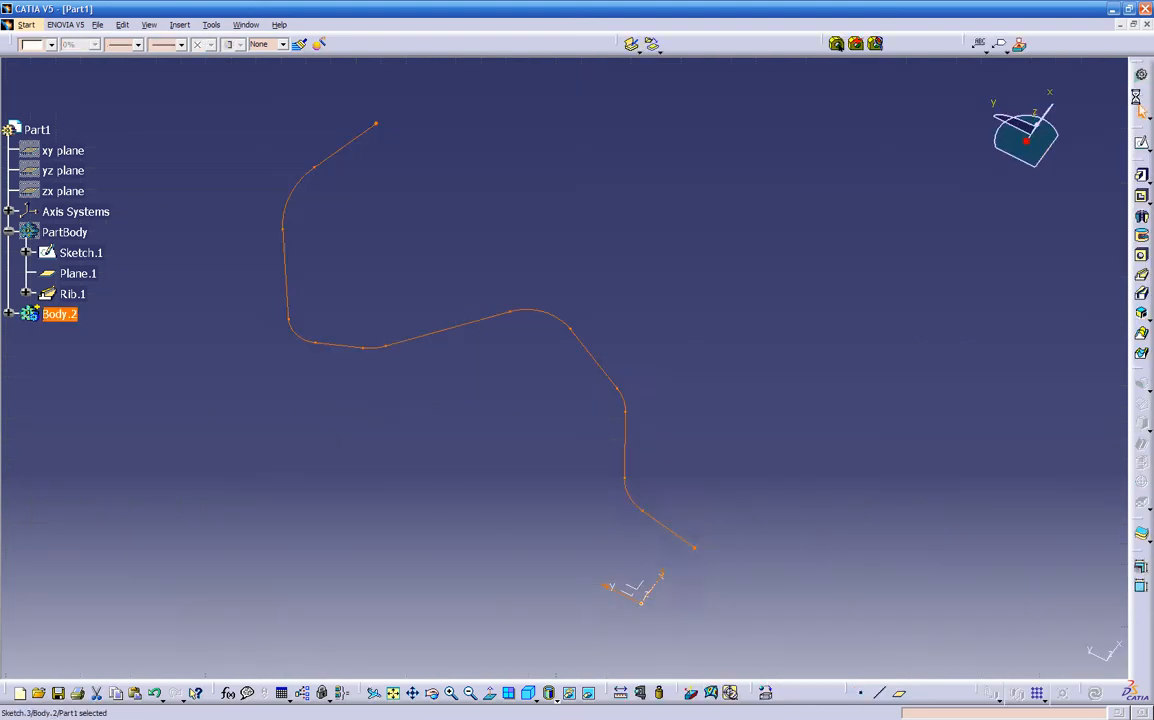
mouse_move(558, 597)
middle_mouse_down()
mouse_move(623, 545)
mouse_move(690, 460)
mouse_move(600, 432)
mouse_move(645, 577)
mouse_move(603, 425)
mouse_move(574, 435)
mouse_move(700, 477)
middle_mouse_up()
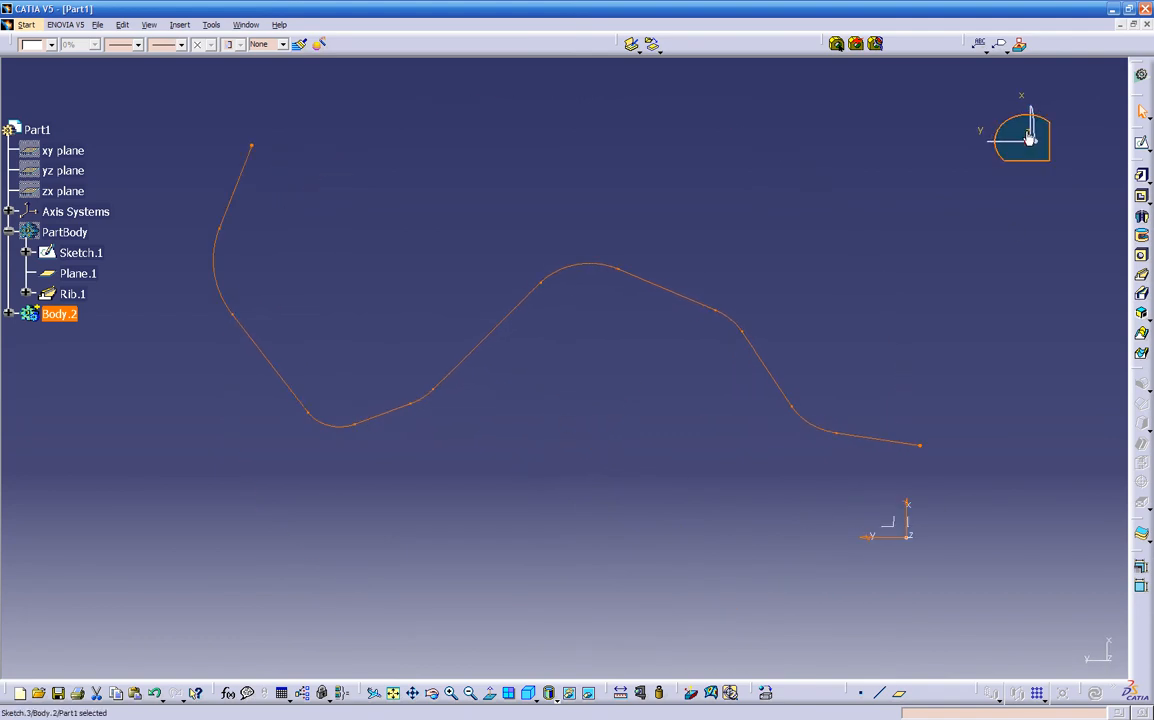
middle_click_drag(981, 195, 972, 107)
scroll(945, 185, "up", 1)
middle_click_drag(1060, 178, 1097, 165)
middle_click_drag(564, 144, 702, 188)
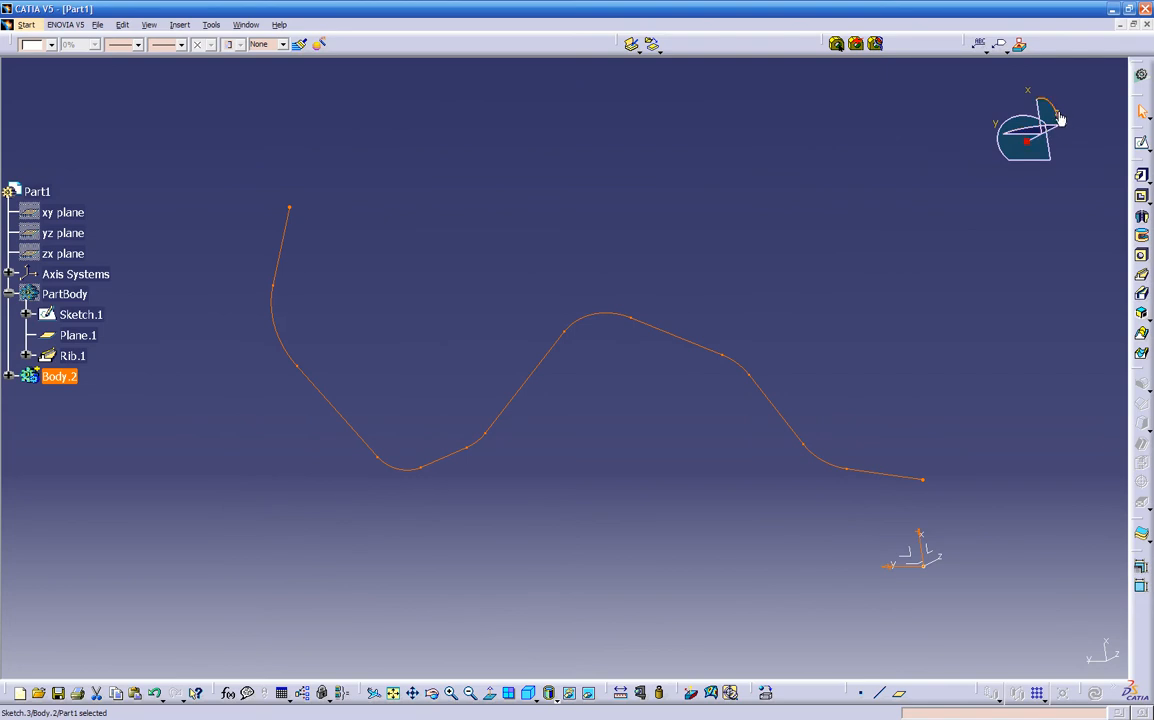
middle_click_drag(946, 100, 1007, 98)
left_click(1094, 91)
mouse_move(696, 257)
middle_mouse_down()
mouse_move(675, 327)
mouse_move(766, 247)
middle_mouse_up()
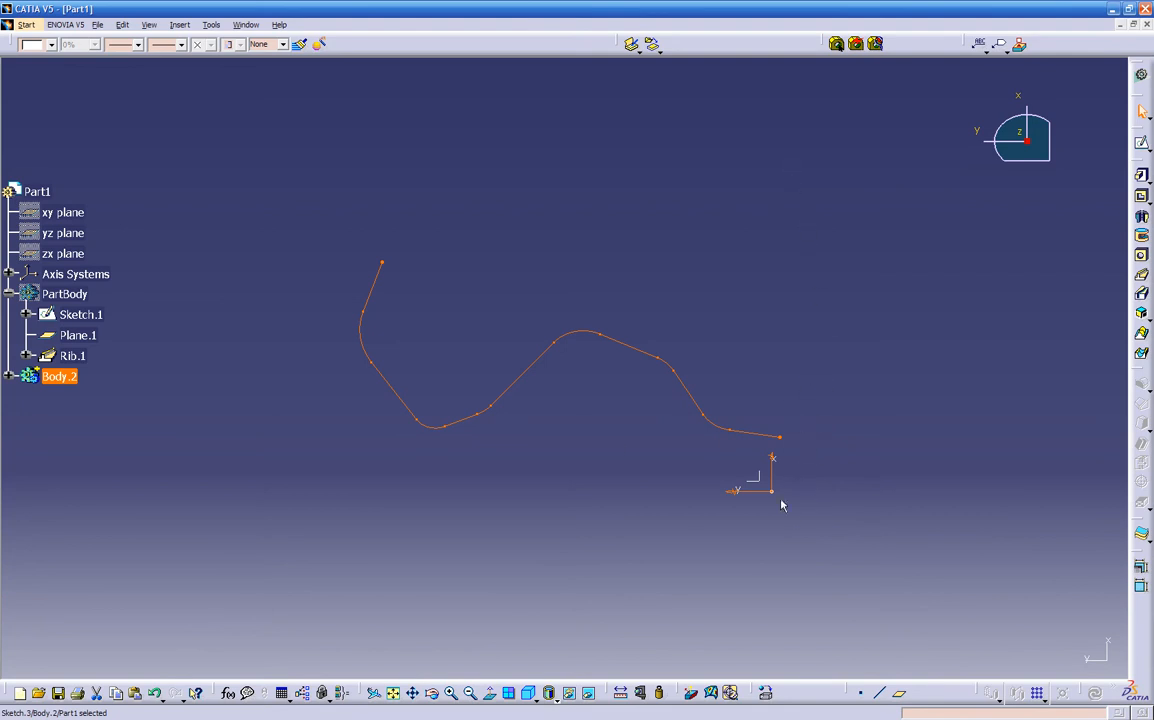
Start a new sketch on the ZX plane of the absolute axis system
middle_click_drag(613, 440, 760, 420)
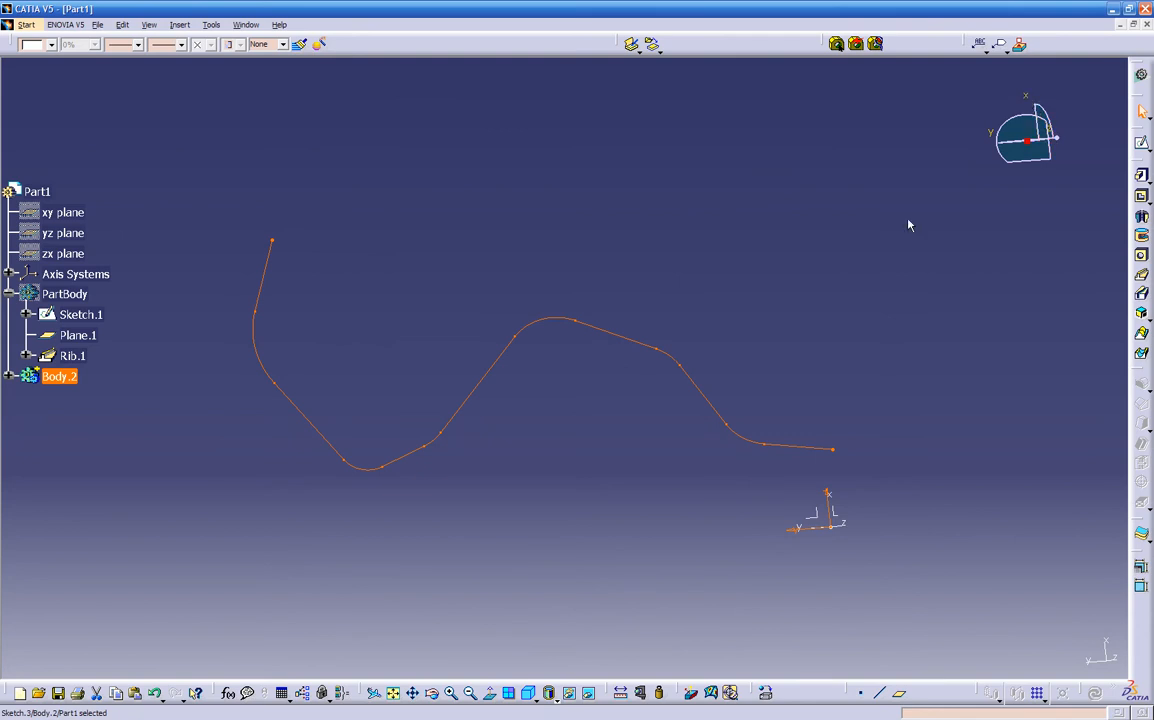
middle_click_drag(590, 549, 613, 433)
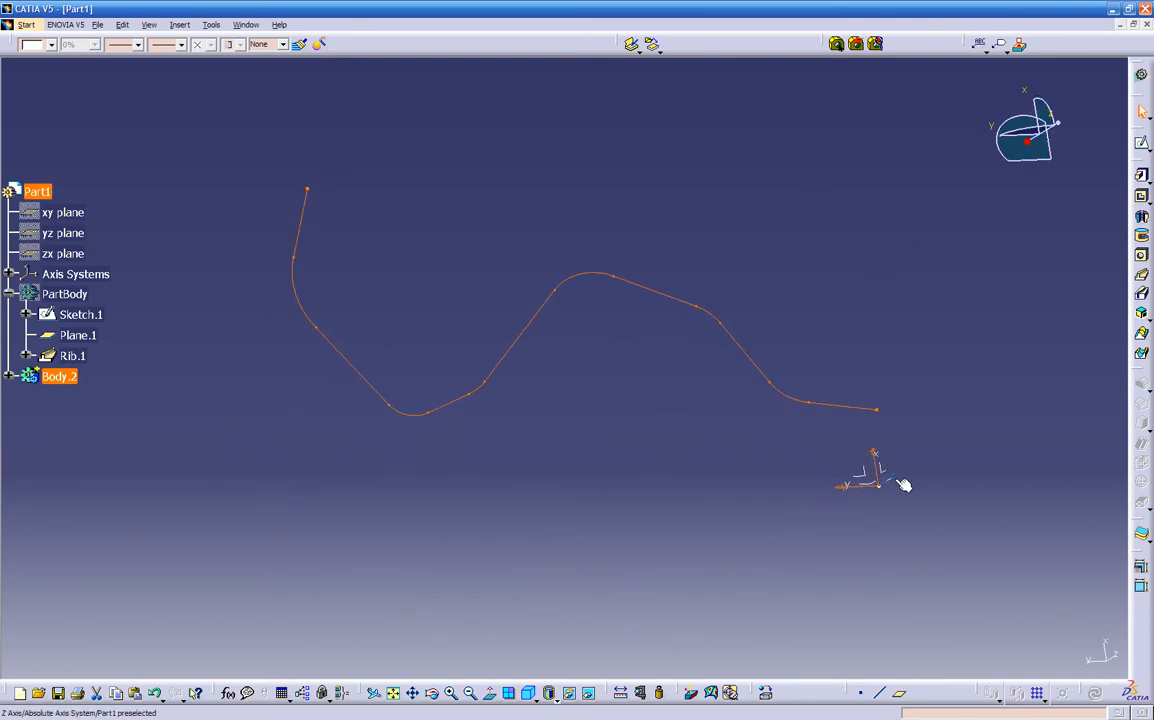
left_click(888, 476)
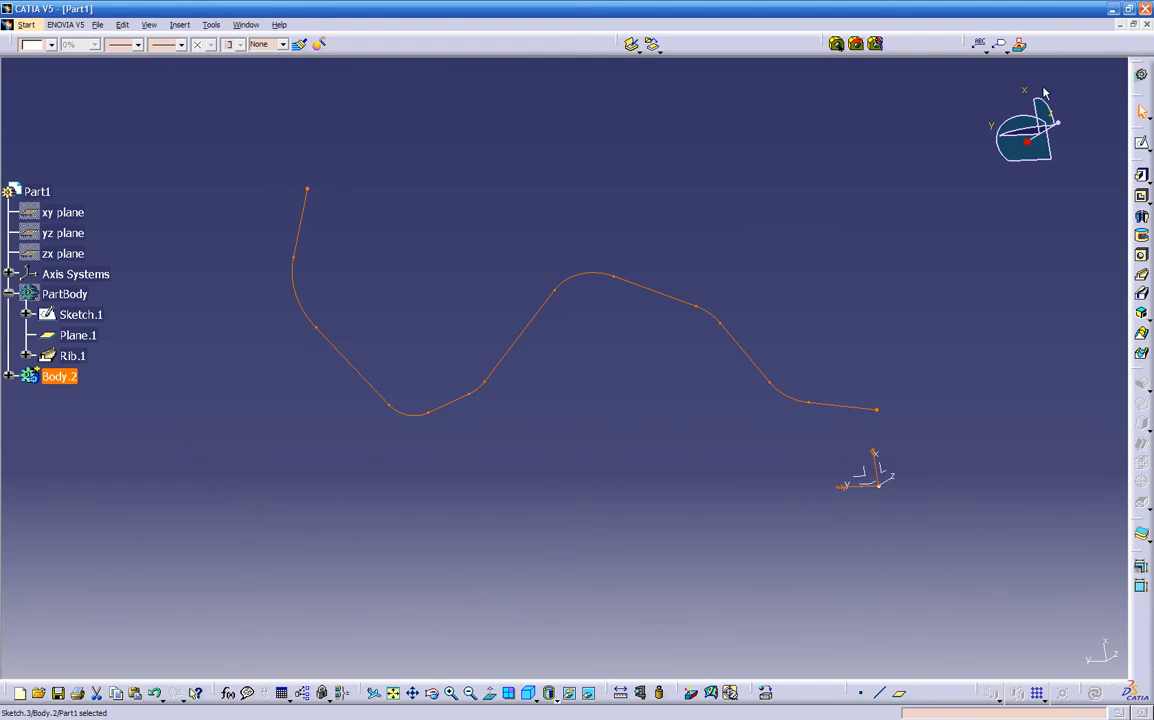
left_click(891, 476)
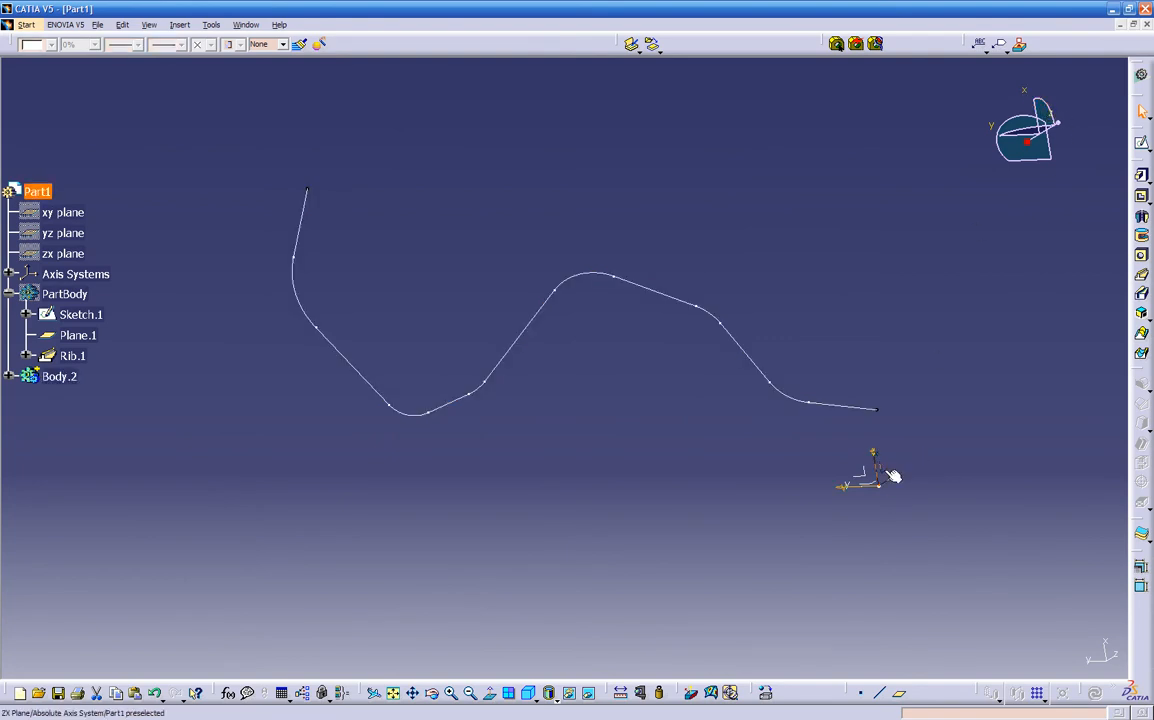
left_click(1143, 146)
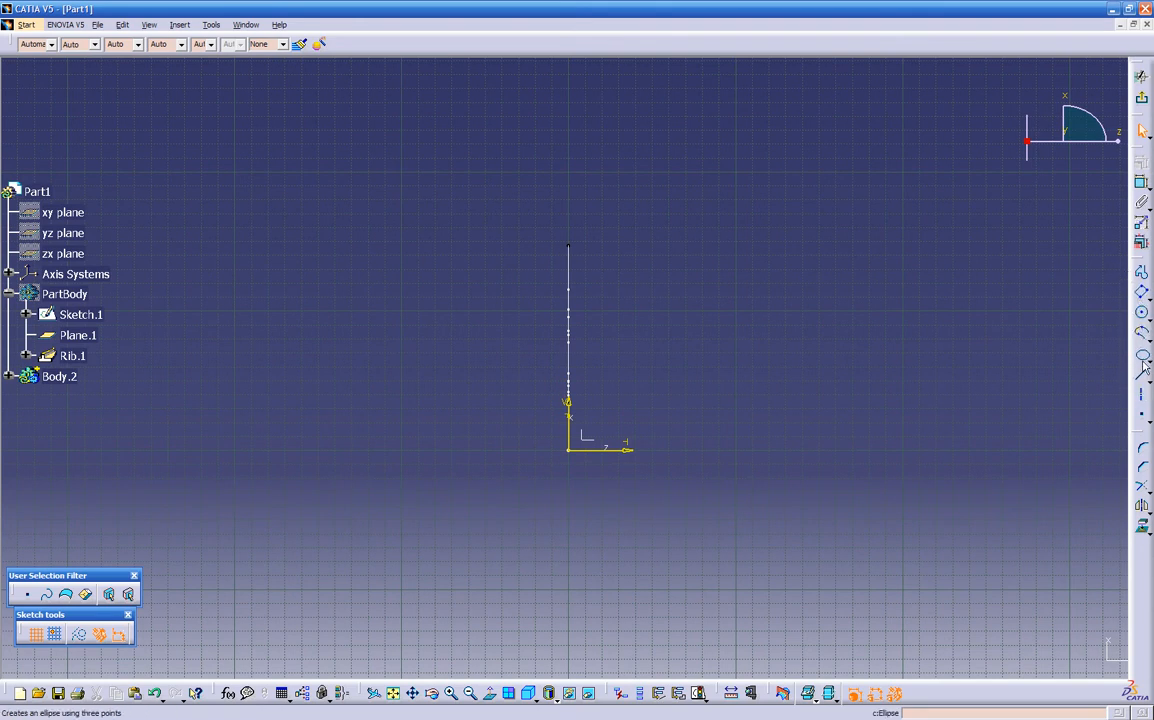
Sketch an open, wavy spline through 13 points beside the edge-on centre curve, running from above it down to below the origin
left_click(1143, 360)
left_click(1123, 358)
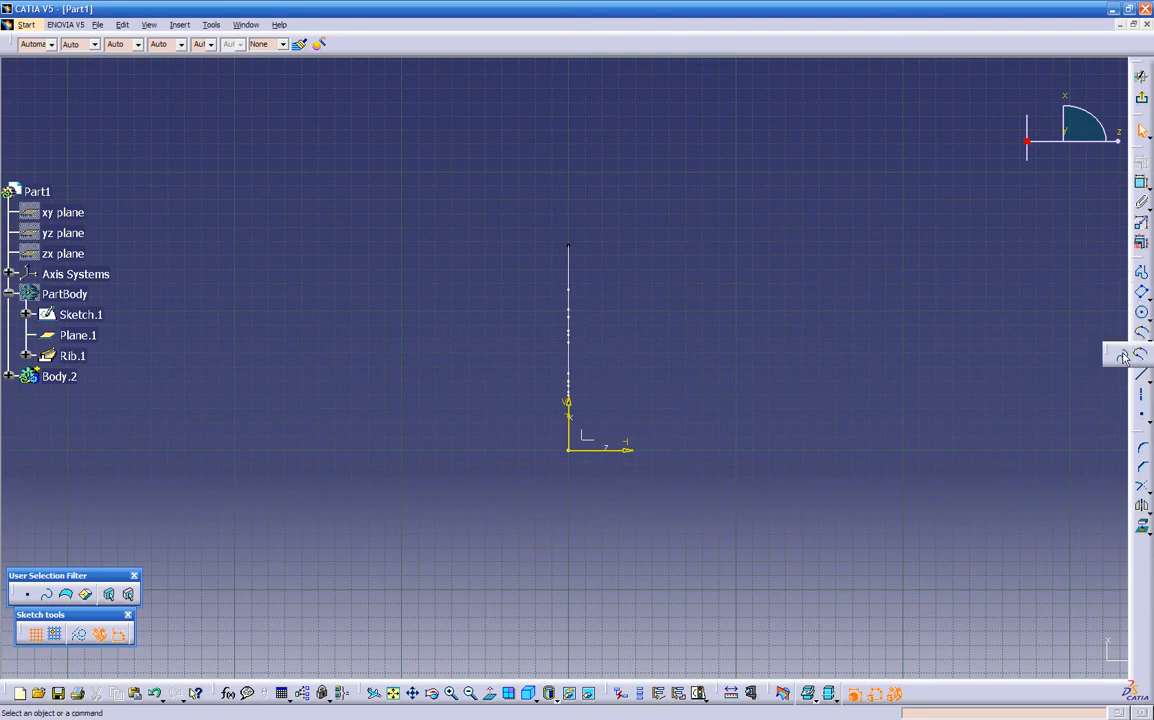
left_click(737, 96)
left_click(638, 103)
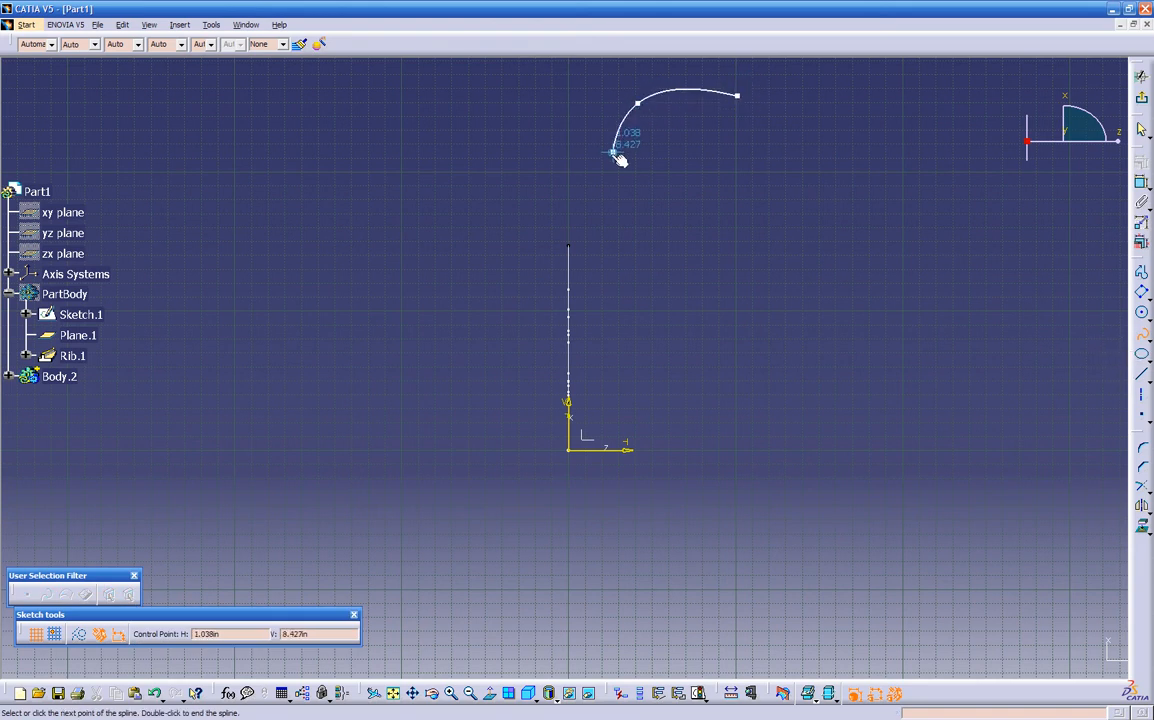
left_click(606, 162)
left_click(632, 192)
left_click(685, 213)
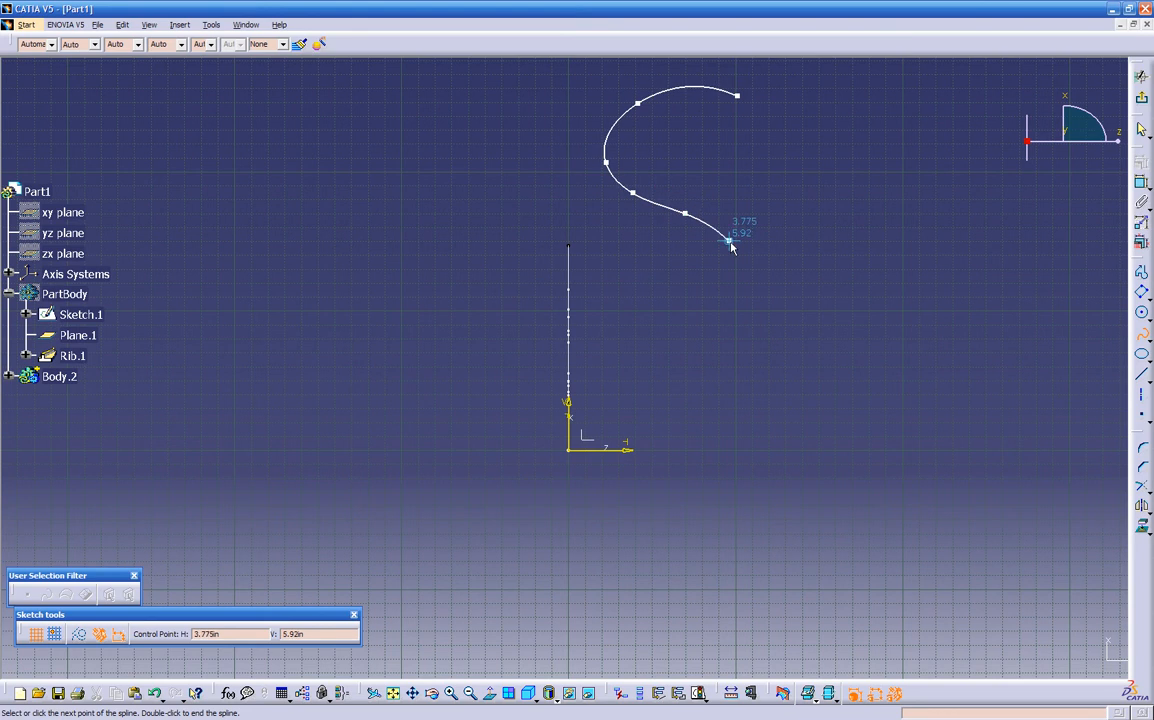
left_click(741, 258)
left_click(741, 303)
left_click(706, 333)
left_click(659, 355)
left_click(633, 402)
left_click(643, 432)
left_click(697, 457)
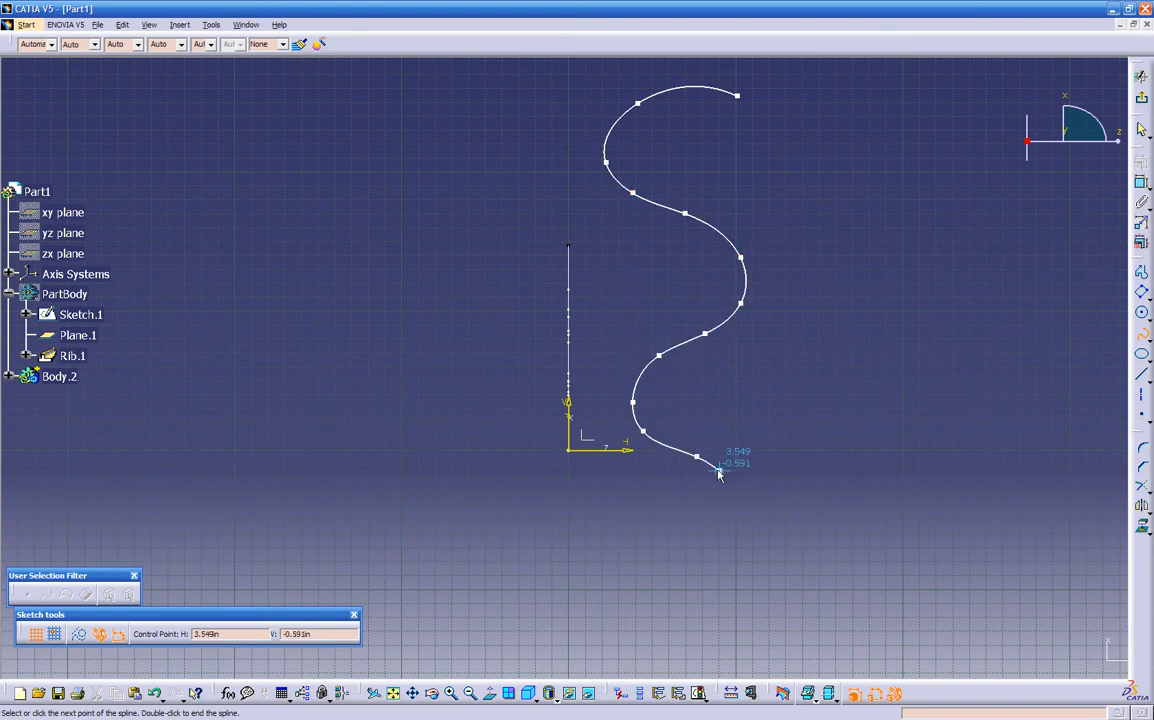
left_click(757, 537)
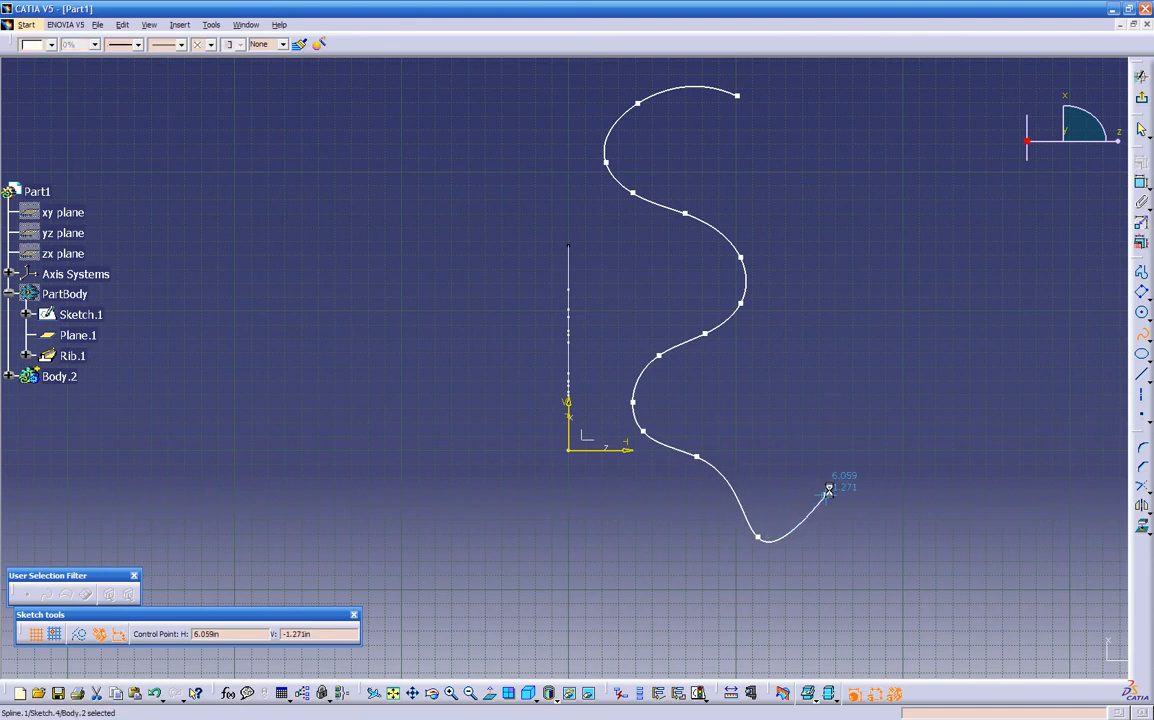
key("Escape")
Leave the spline sketch and inspect how the spline and the centre curve lie relative to each other in 3D
middle_click_drag(411, 287, 809, 437)
middle_click_drag(678, 418, 660, 165)
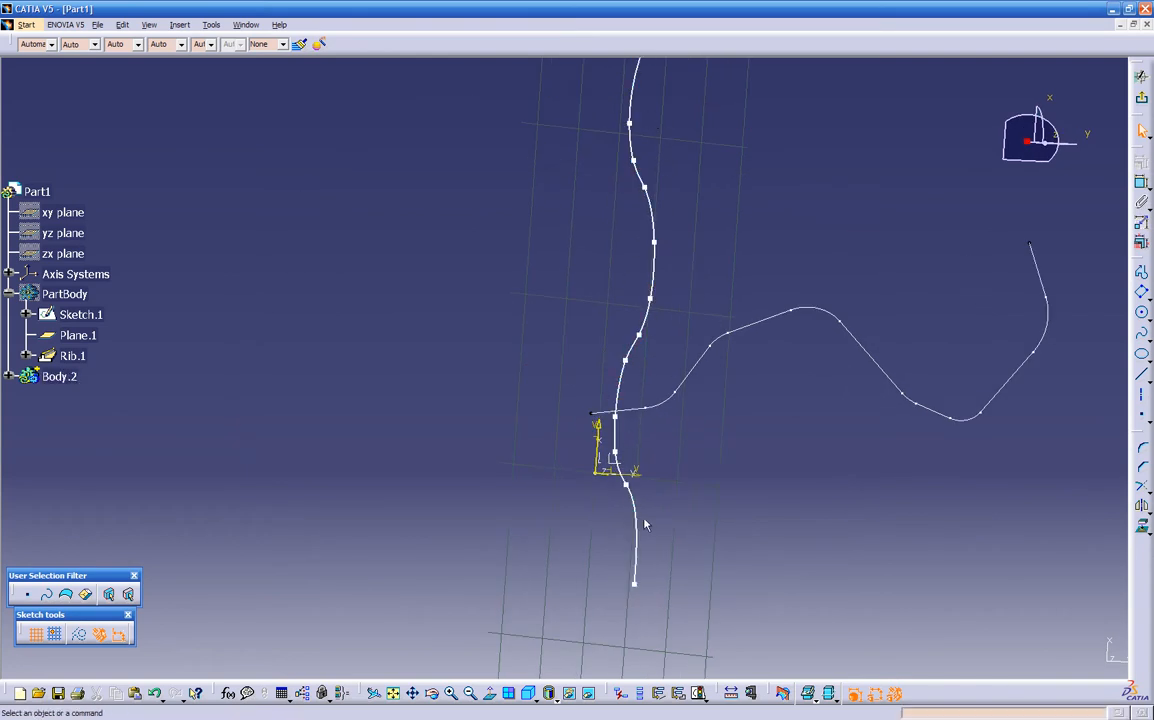
middle_click_drag(662, 328, 667, 296)
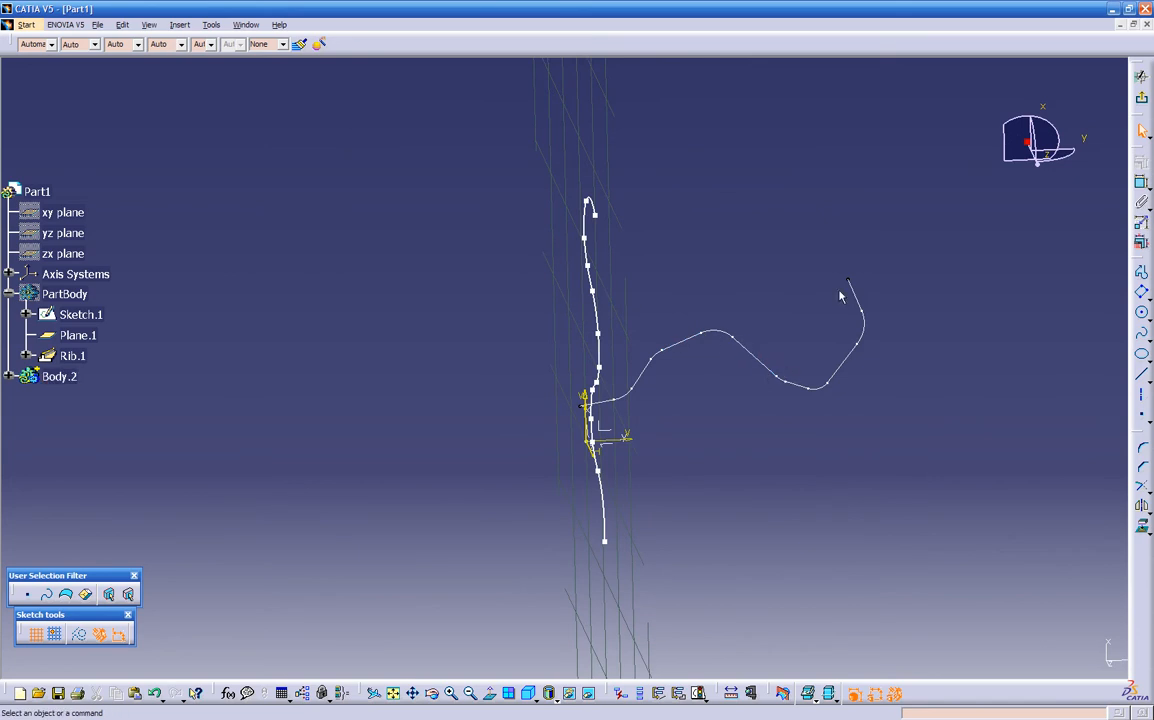
left_click(1141, 98)
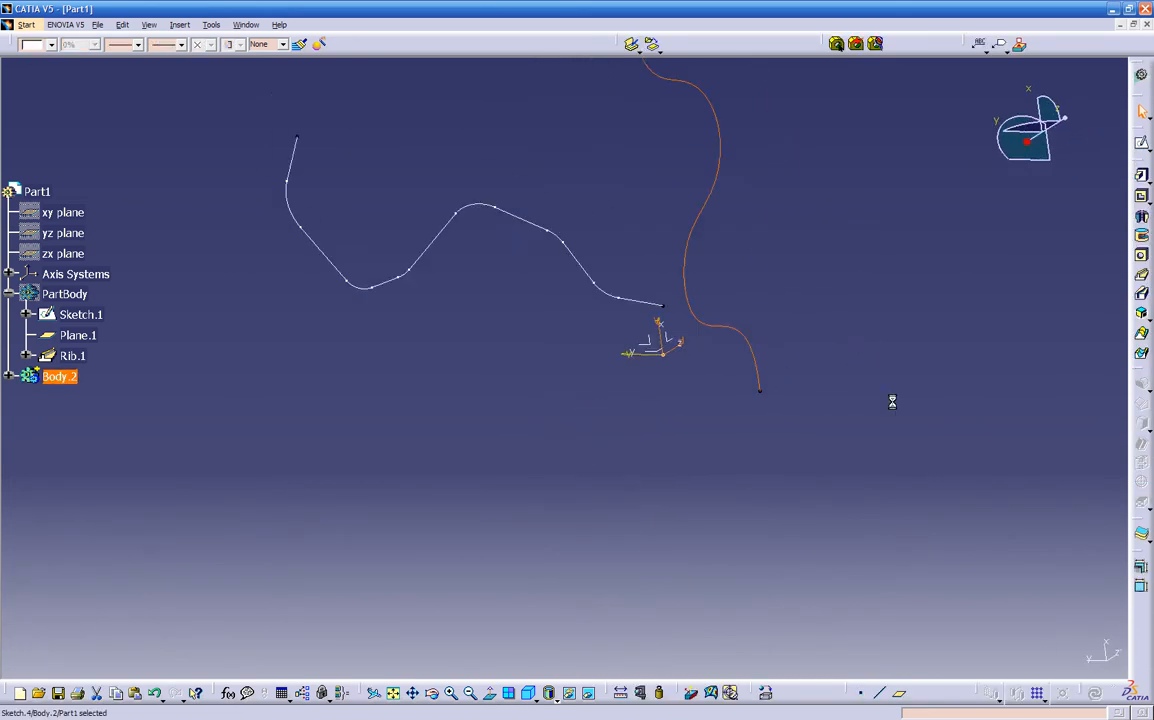
mouse_move(478, 445)
middle_mouse_down()
mouse_move(556, 314)
mouse_move(577, 303)
mouse_move(687, 392)
mouse_move(631, 278)
mouse_move(742, 443)
mouse_move(799, 484)
mouse_move(624, 544)
mouse_move(513, 442)
mouse_move(505, 517)
middle_mouse_up()
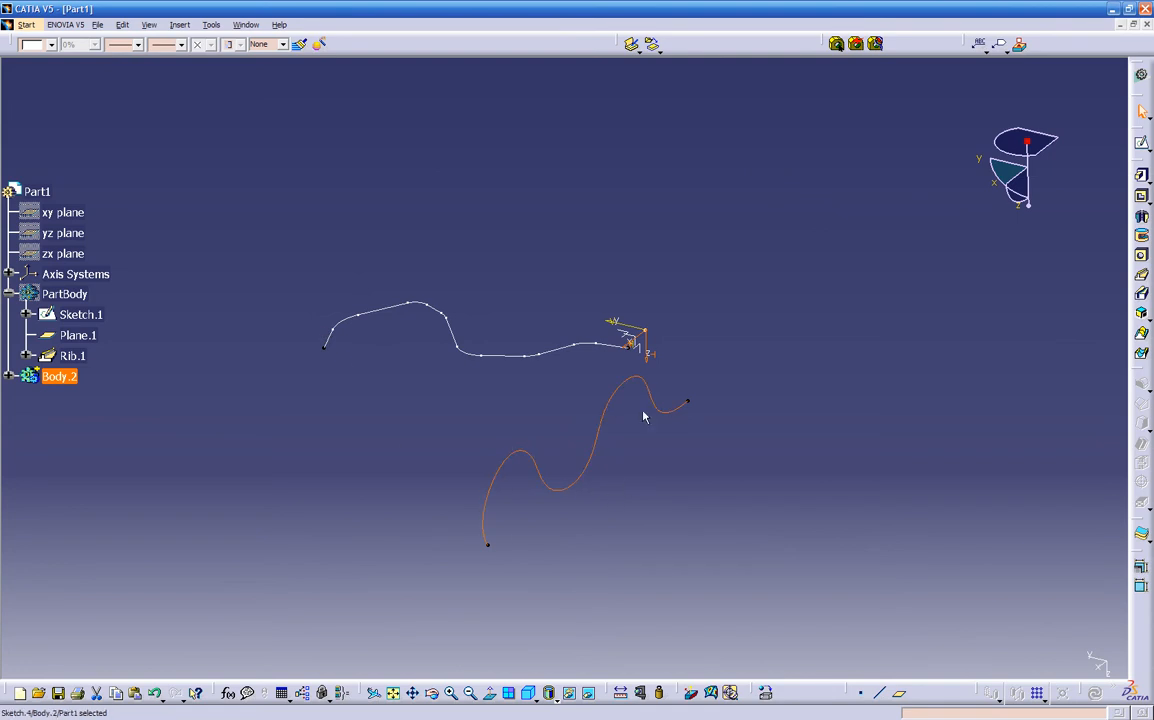
left_click(787, 386)
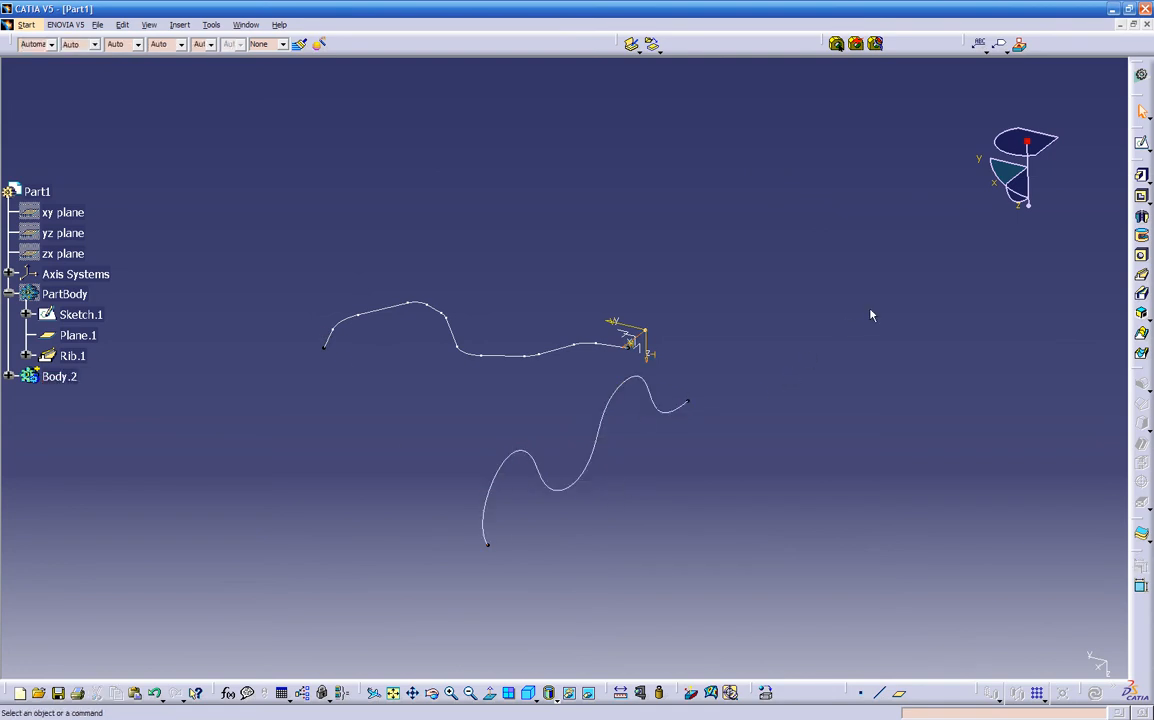
left_click(1142, 76)
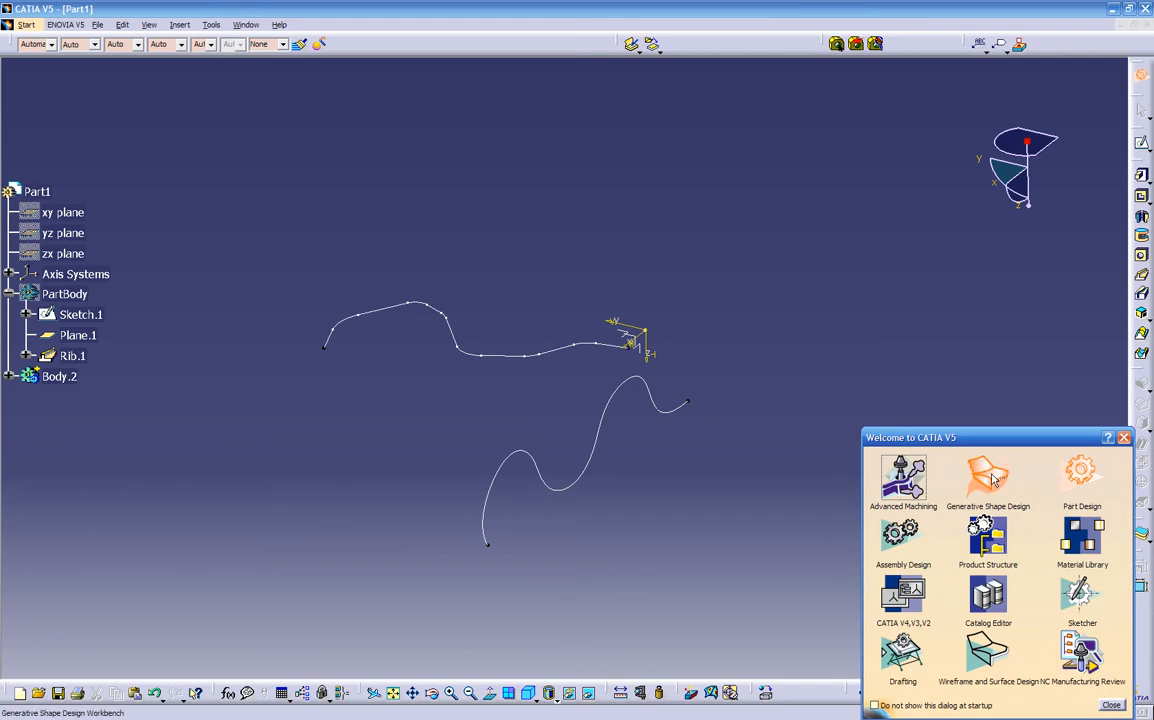
left_click(1124, 439)
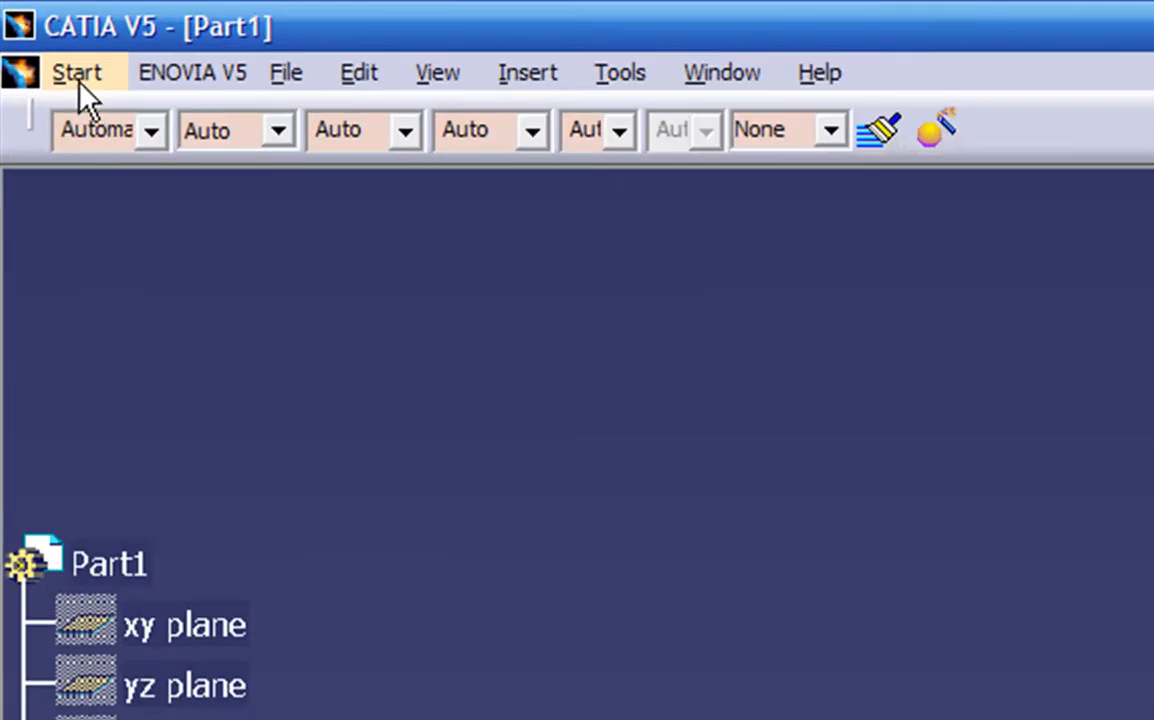
left_click(72, 77)
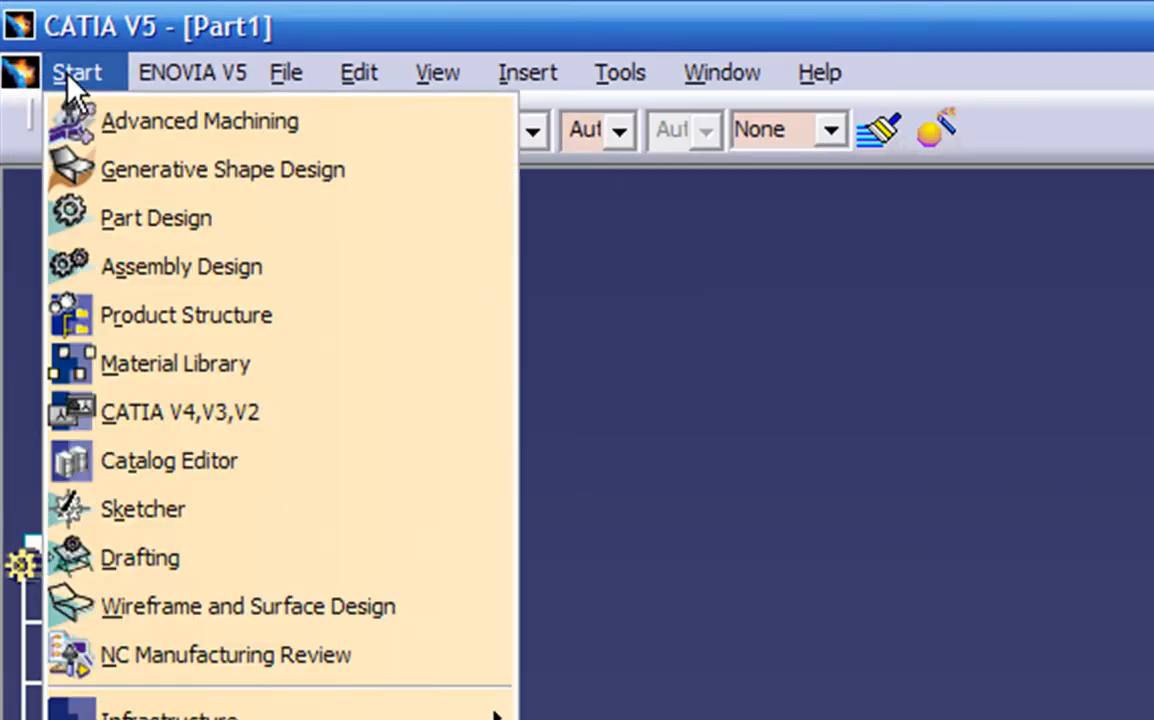
left_click(119, 166)
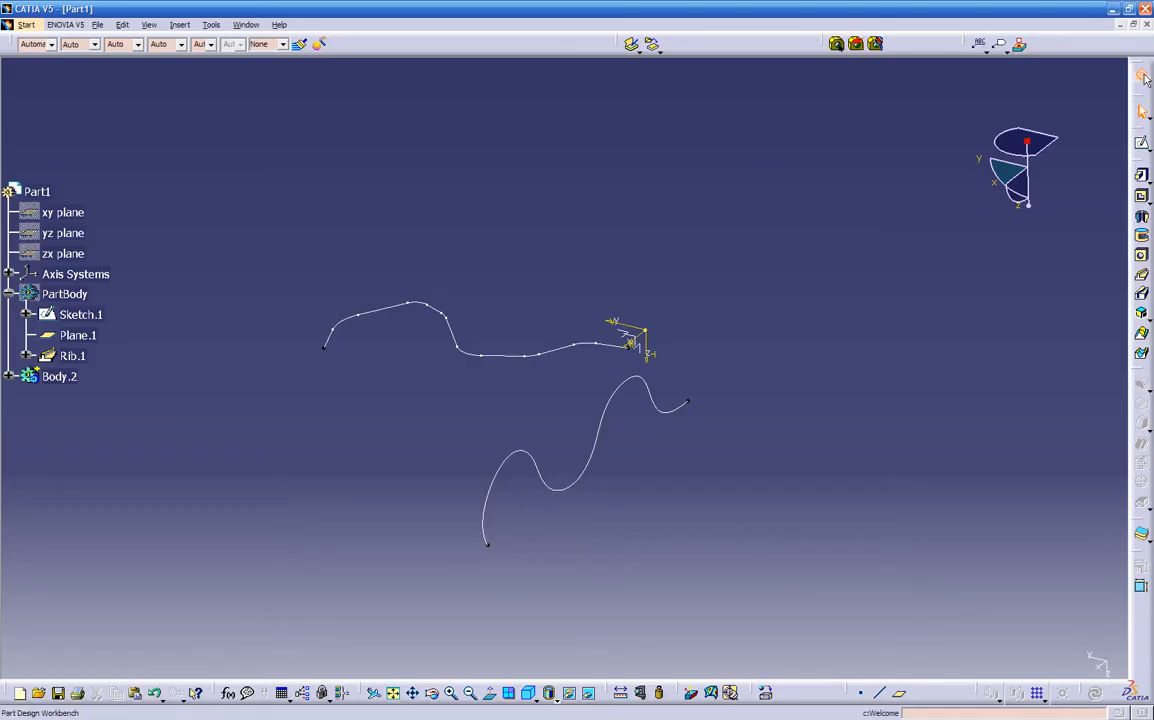
Switch to the Generative Shape Design workbench
left_click(1143, 74)
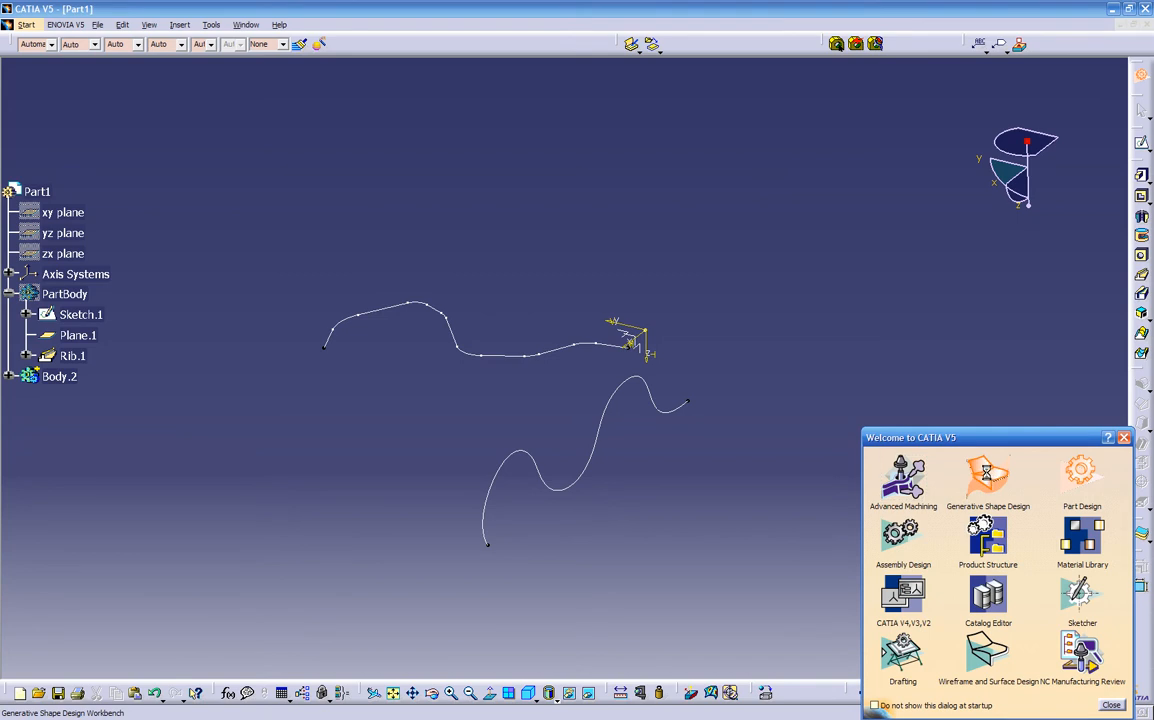
left_click(986, 472)
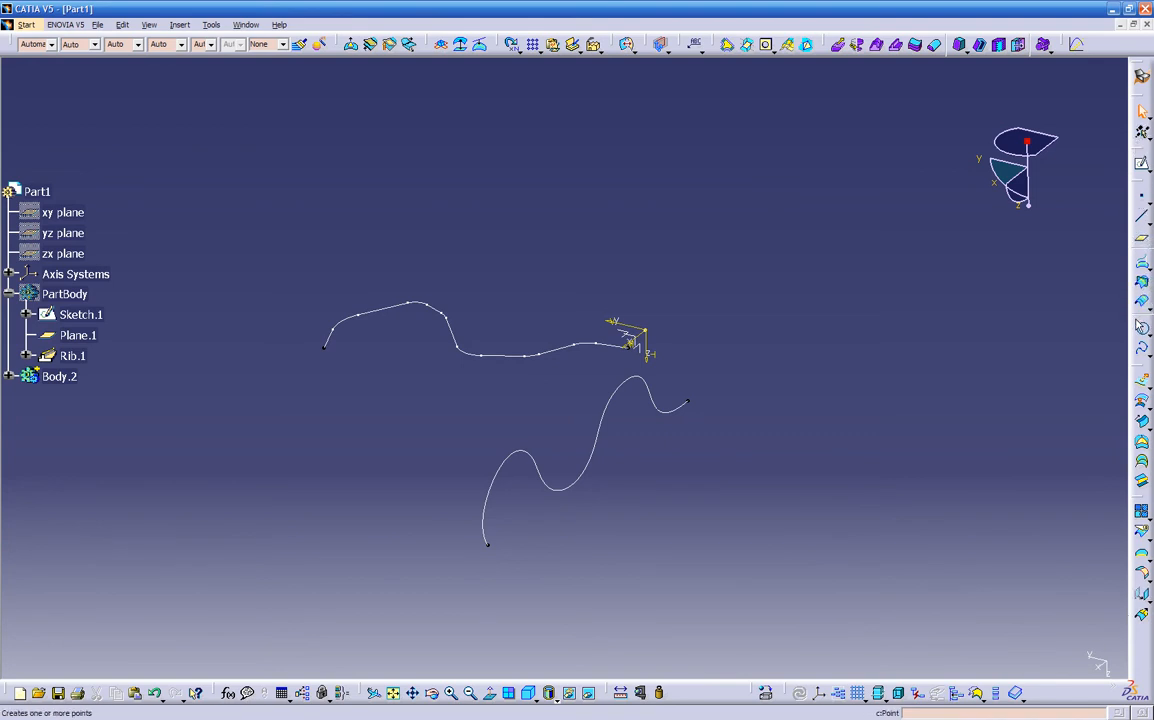
Extrude the wavy spline sketch as a surface in its default direction, stretching the limits to about 4.5 in and 7.4 in
left_click(1143, 385)
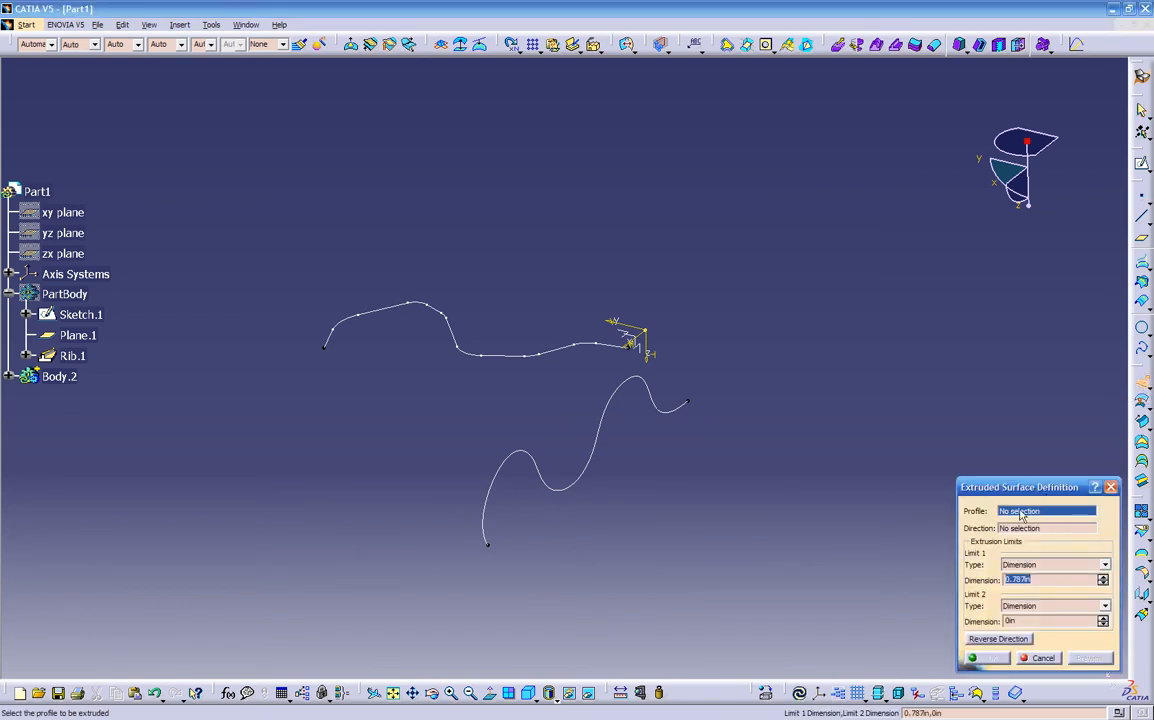
left_click(553, 488)
middle_click_drag(597, 485, 654, 492)
left_click_drag(552, 569, 686, 573)
mouse_move(484, 556)
left_mouse_down()
mouse_move(325, 505)
mouse_move(304, 512)
left_mouse_up()
left_click_drag(530, 571, 655, 578)
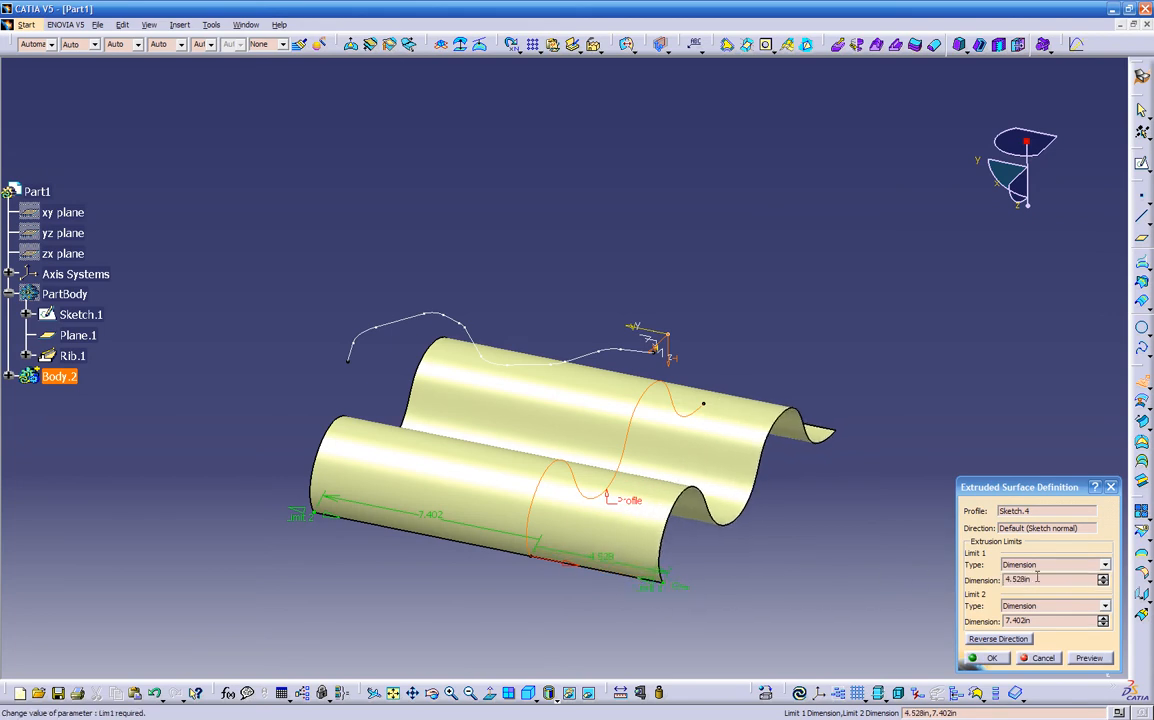
Increase the surface extrusion limits to 6.528 in and 11.402 in so it extends past the centre curve, and create the surface
left_click(1103, 576)
left_click(1103, 576)
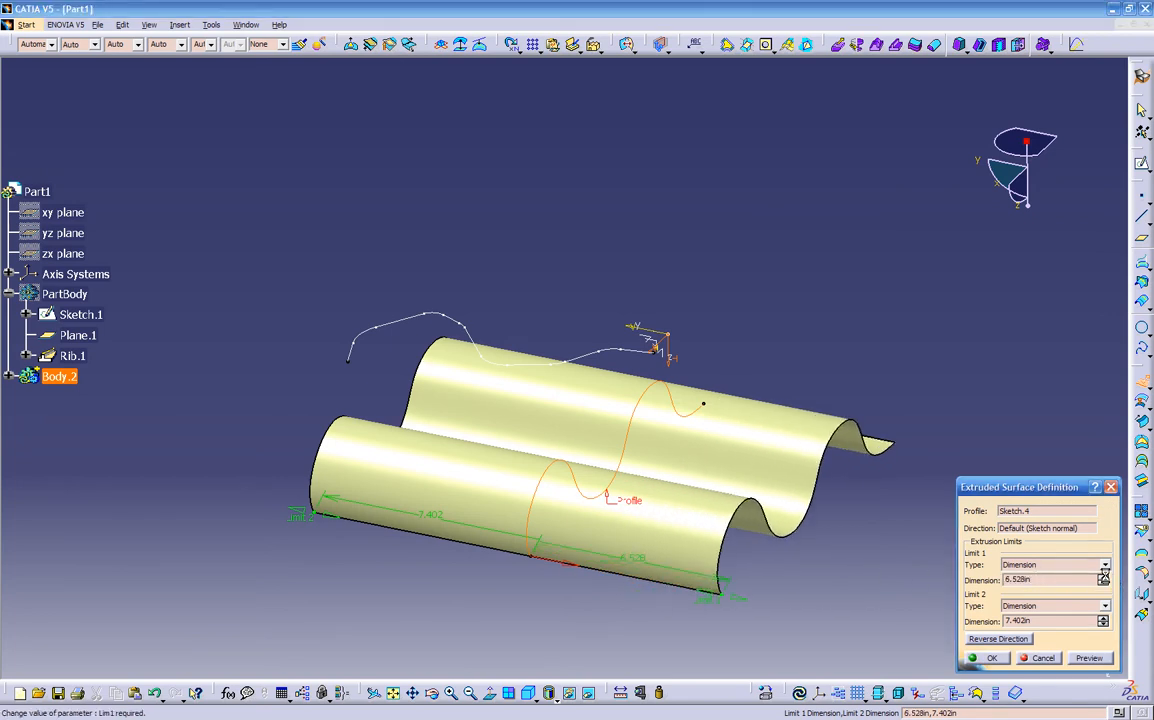
left_click(1102, 617)
left_click(1102, 617)
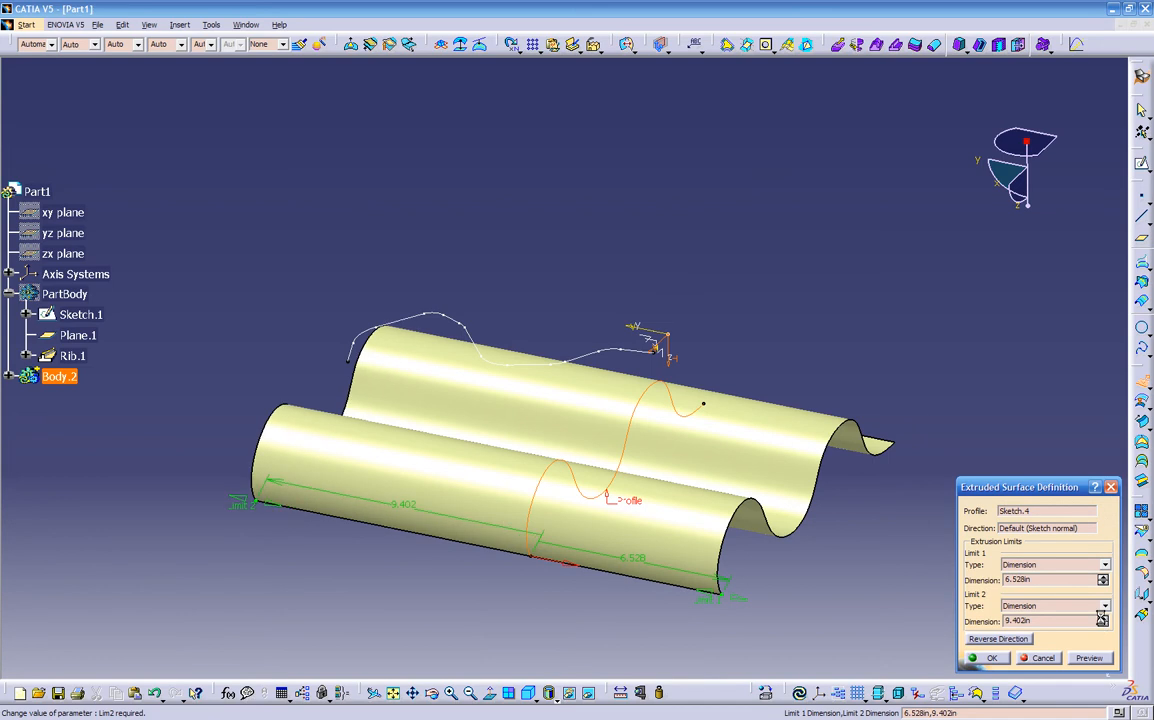
left_click(1102, 617)
left_click(1102, 617)
mouse_move(466, 328)
middle_mouse_down()
mouse_move(474, 420)
mouse_move(400, 602)
mouse_move(407, 474)
mouse_move(515, 453)
mouse_move(658, 522)
mouse_move(706, 477)
mouse_move(453, 430)
mouse_move(433, 453)
mouse_move(456, 307)
mouse_move(451, 240)
mouse_move(499, 415)
mouse_move(515, 347)
mouse_move(623, 425)
middle_mouse_up()
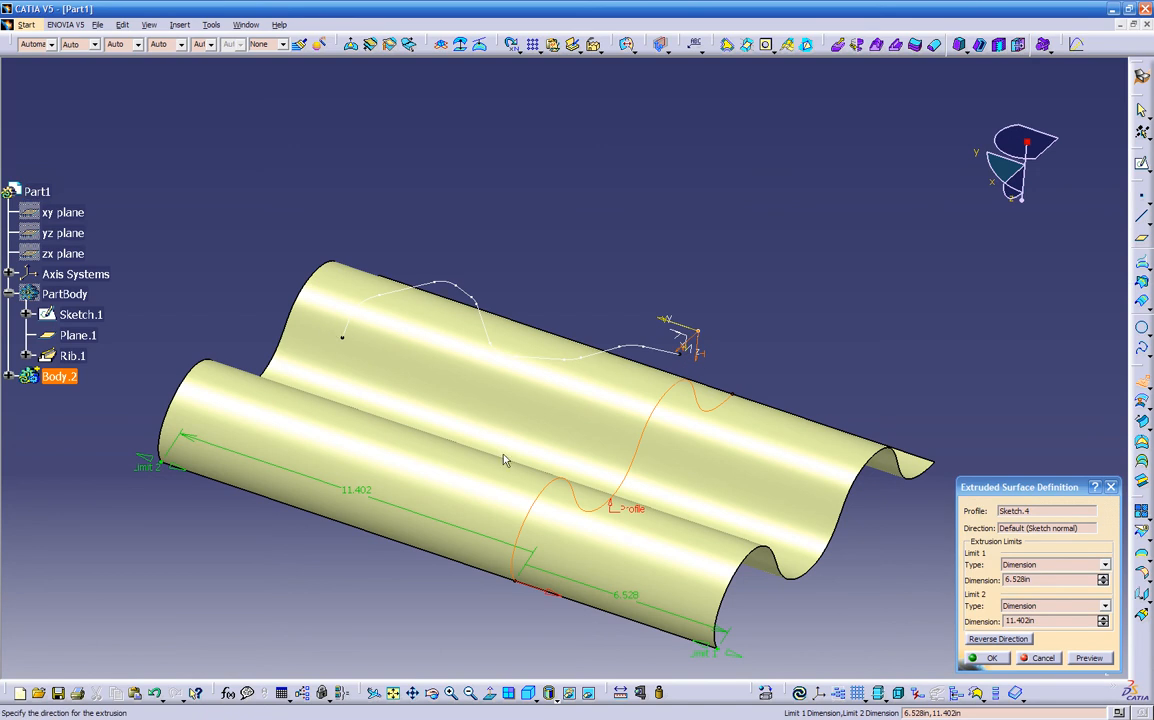
mouse_move(505, 452)
middle_mouse_down()
mouse_move(459, 412)
mouse_move(626, 507)
middle_mouse_up()
left_click(991, 657)
Start a Projection and set its type to Along a direction
mouse_move(697, 539)
middle_mouse_down()
mouse_move(585, 420)
mouse_move(443, 412)
mouse_move(643, 431)
mouse_move(456, 404)
mouse_move(471, 420)
mouse_move(452, 473)
mouse_move(474, 466)
middle_mouse_up()
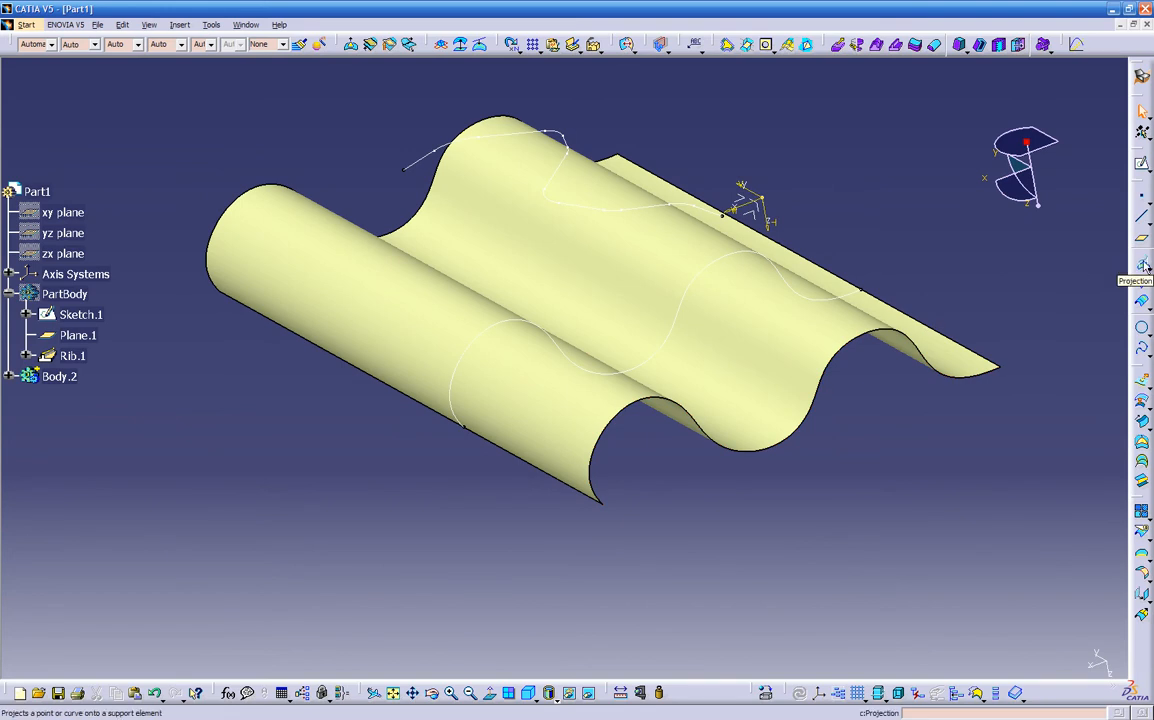
left_click(1146, 264)
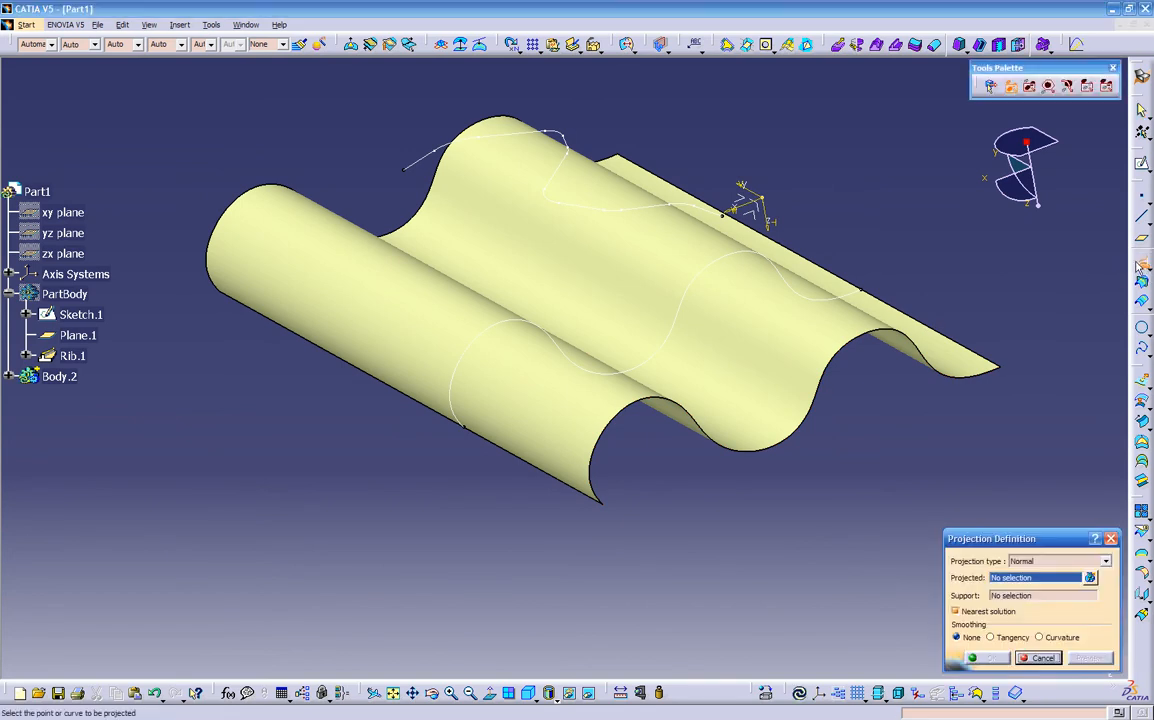
middle_click_drag(719, 505, 655, 466)
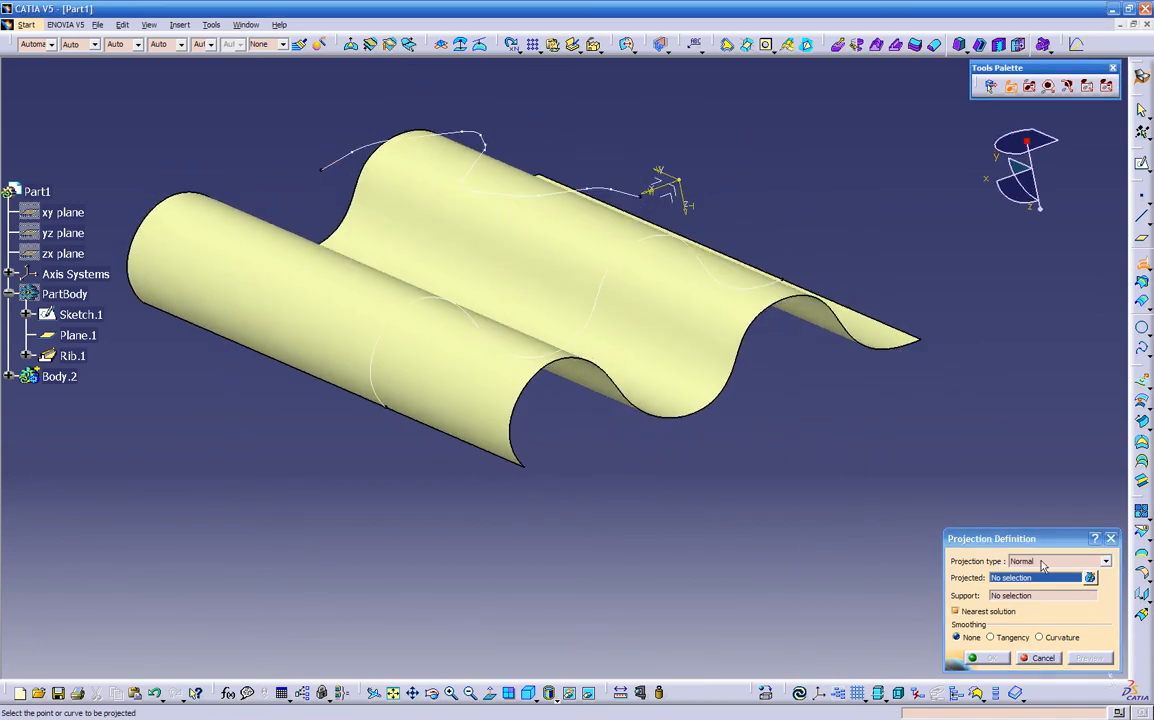
left_click(1043, 561)
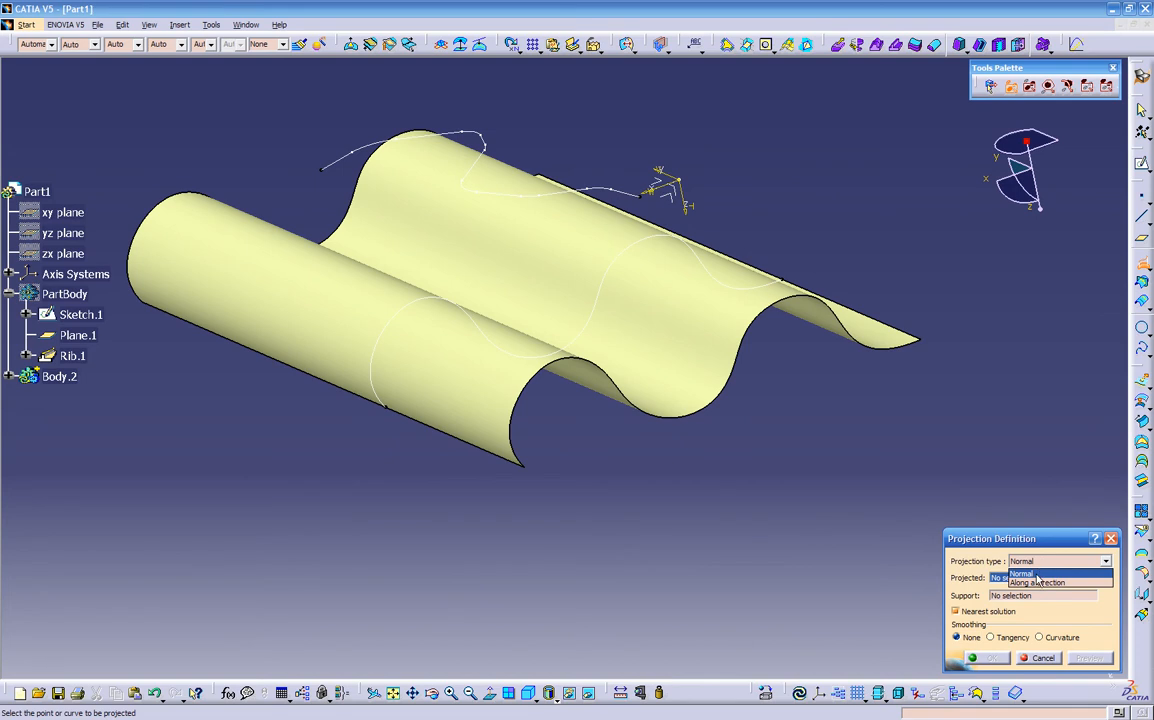
left_click(1034, 583)
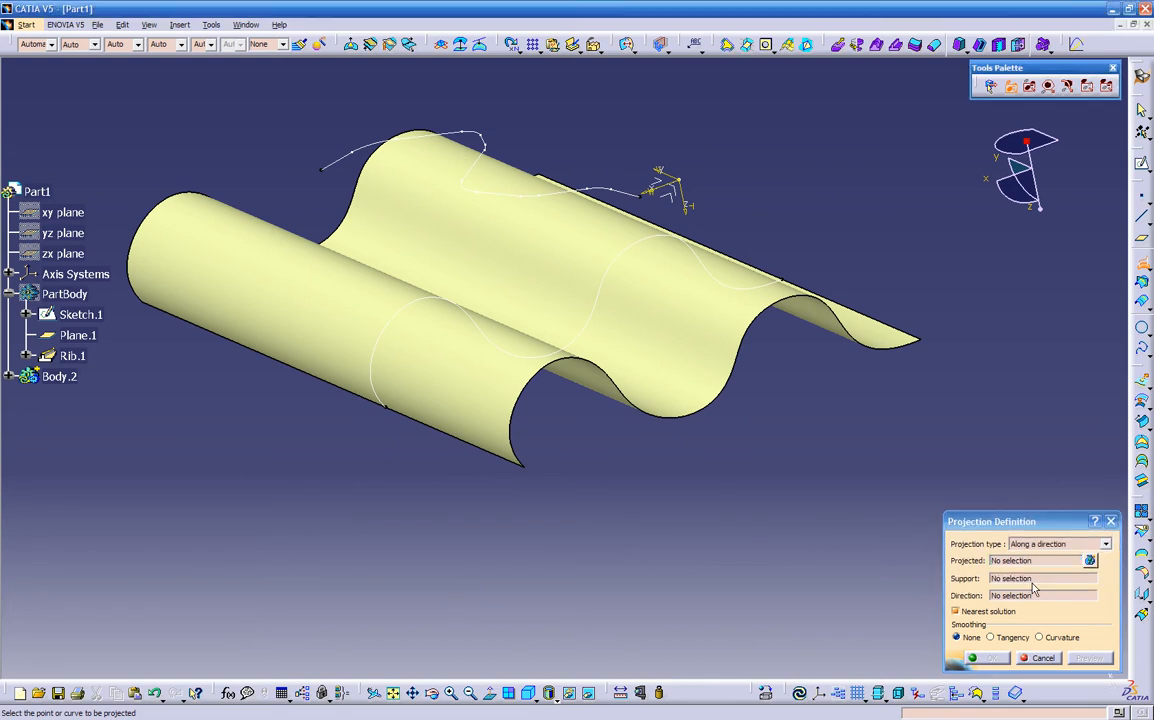
middle_click_drag(754, 510, 926, 556)
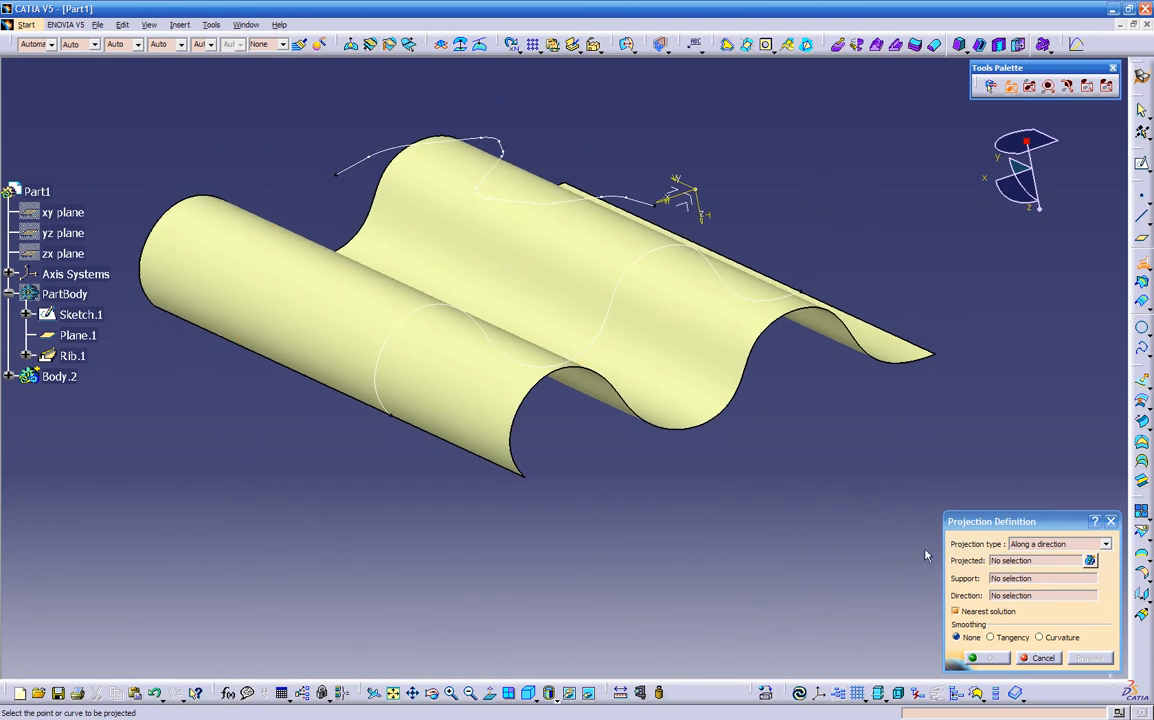
Set the extruded surface as support, the absolute Z axis as direction and the bent centre curve sketch as the projected element, and preview the projection
left_click(1022, 580)
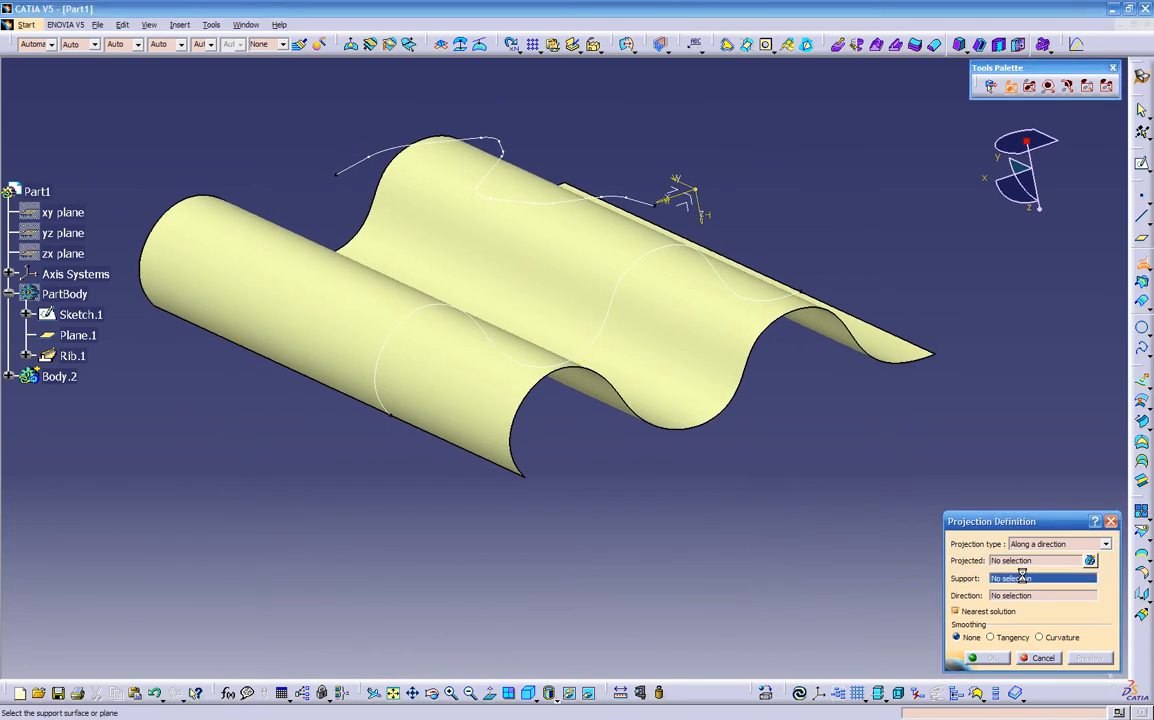
left_click(702, 364)
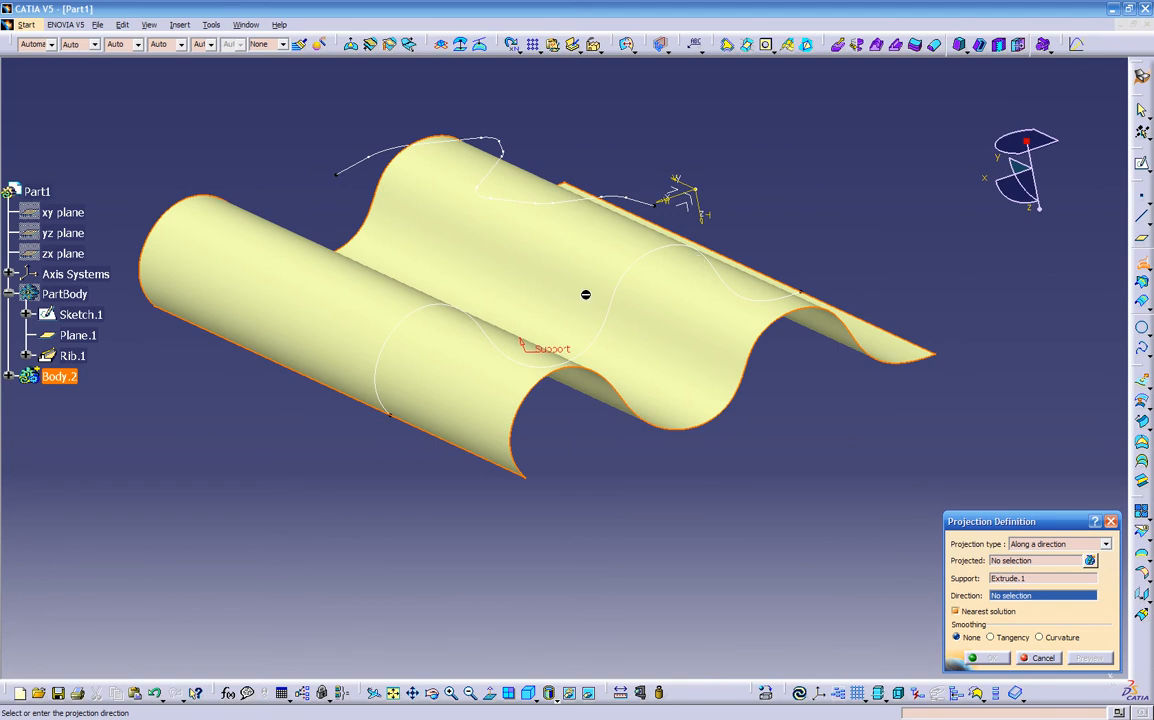
left_click(707, 213)
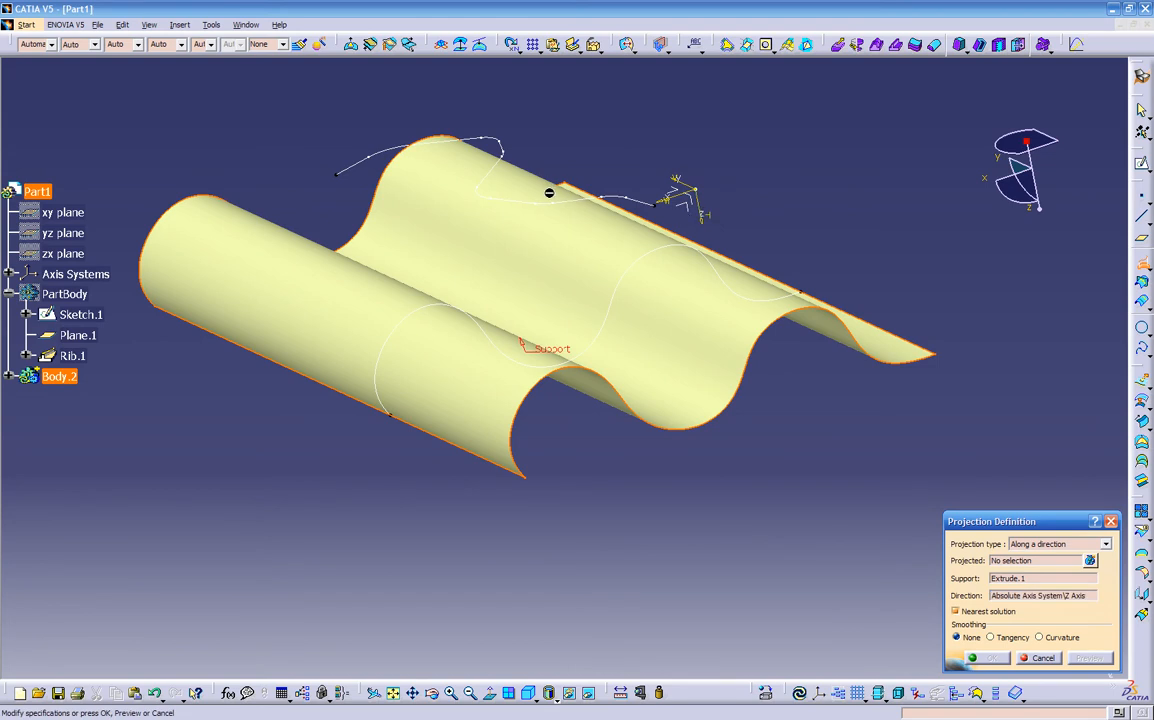
left_click(1021, 561)
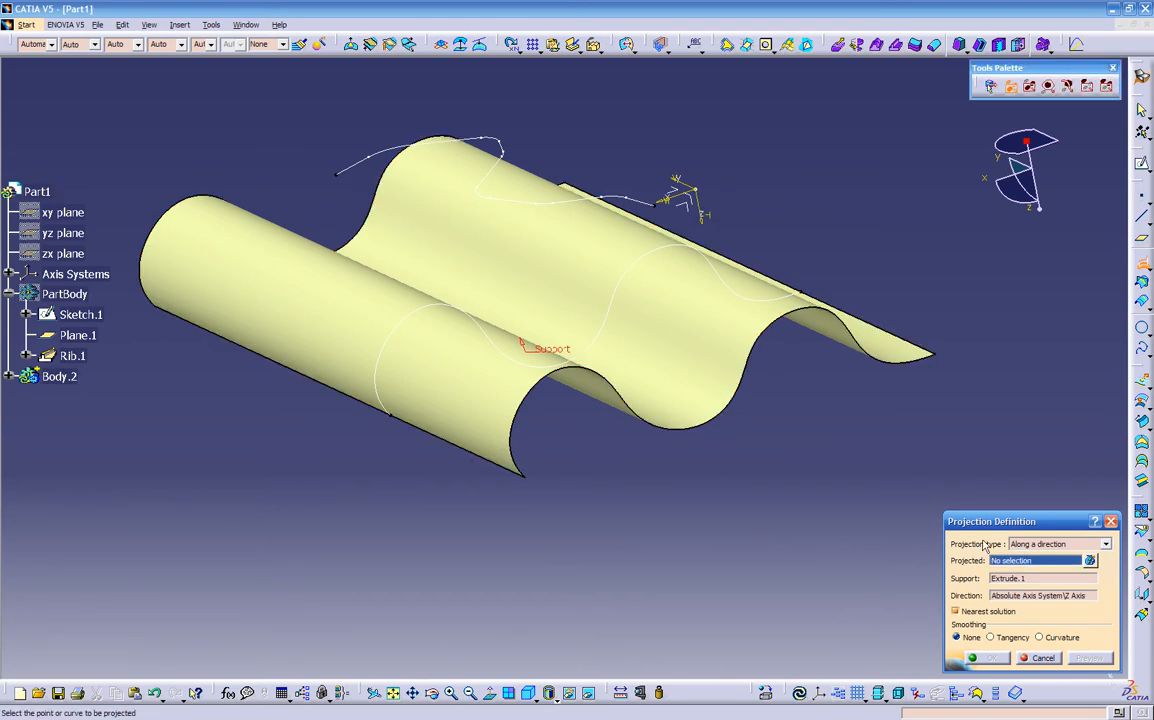
left_click(544, 205)
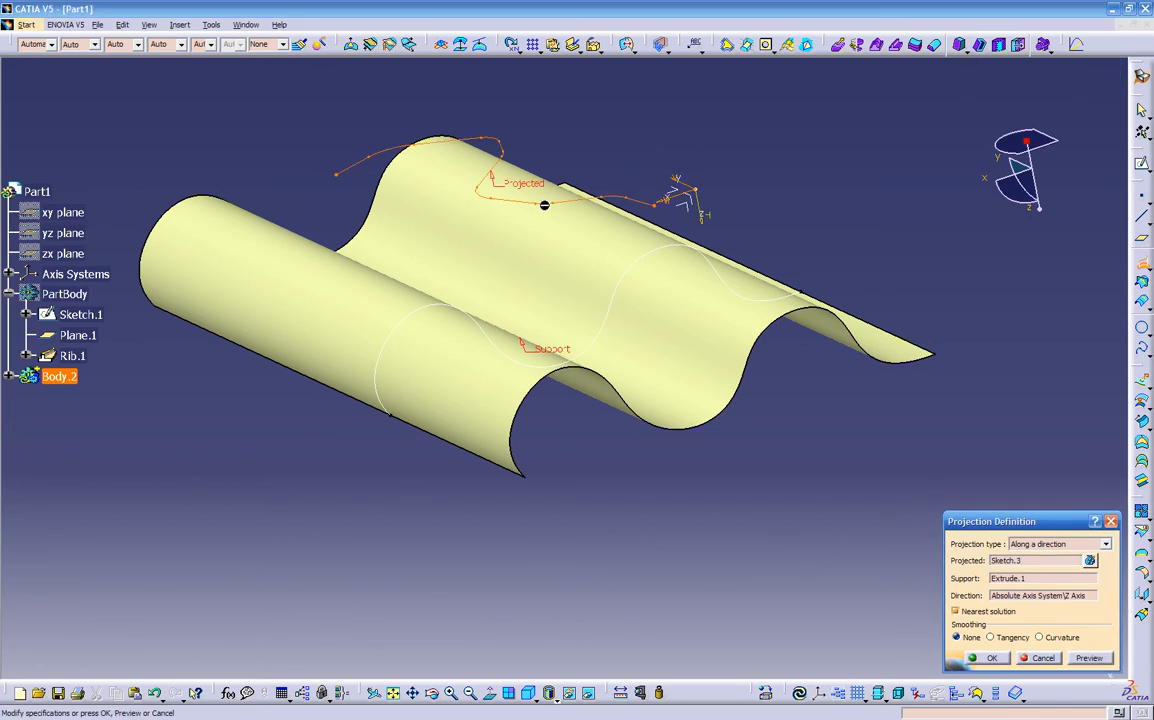
middle_click_drag(642, 406, 611, 426)
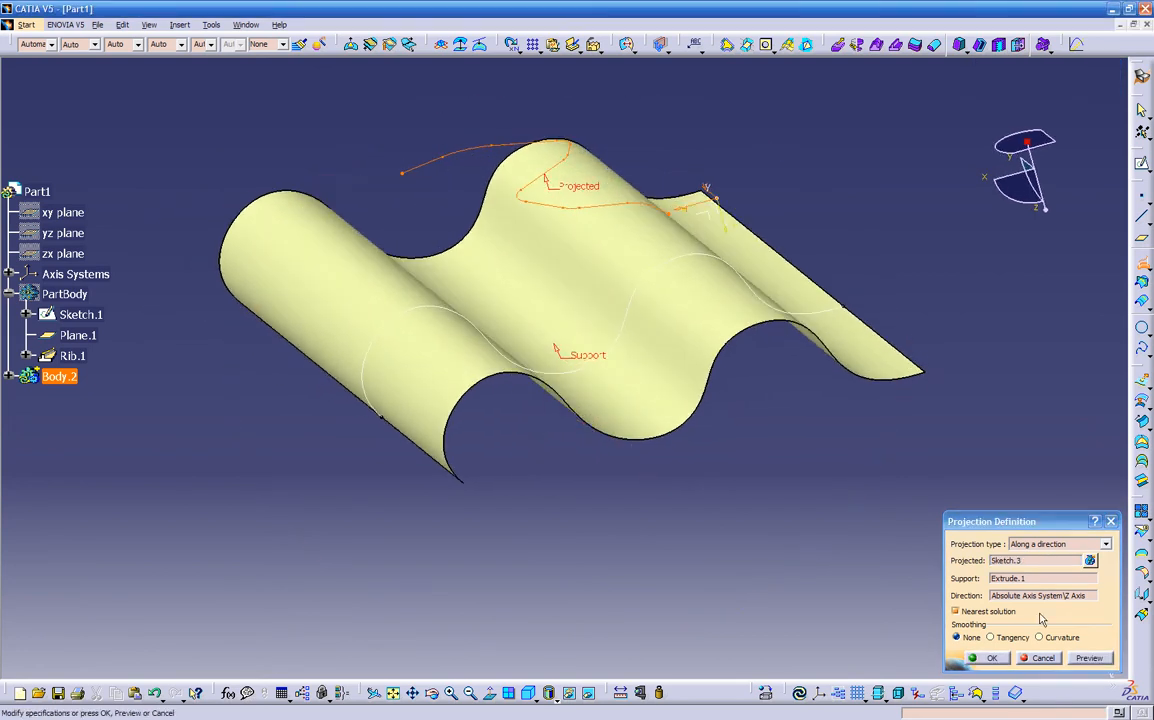
left_click(1088, 657)
middle_click_drag(763, 479, 725, 289)
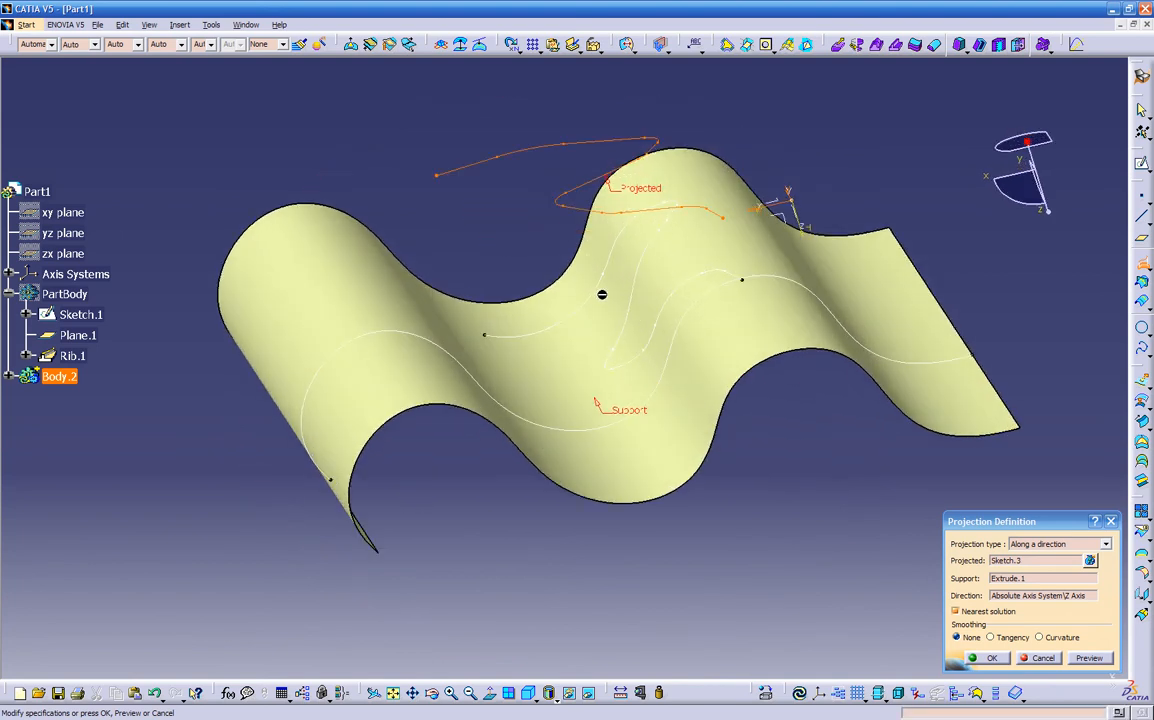
right_click(310, 260)
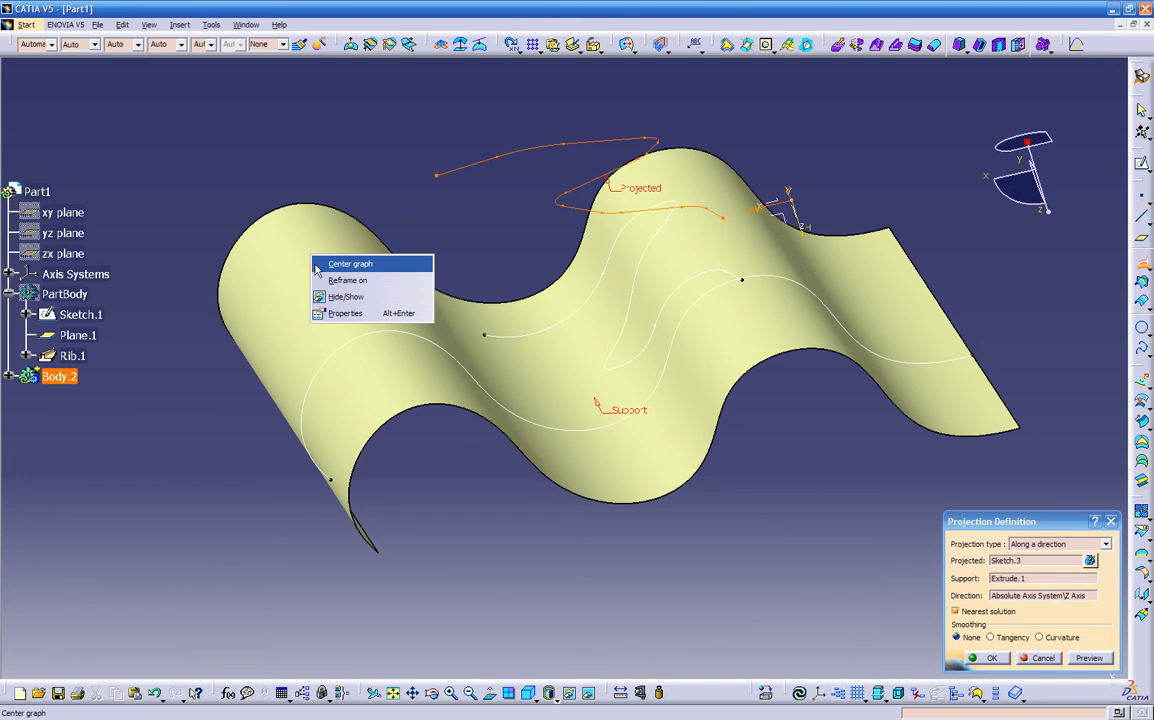
left_click(334, 312)
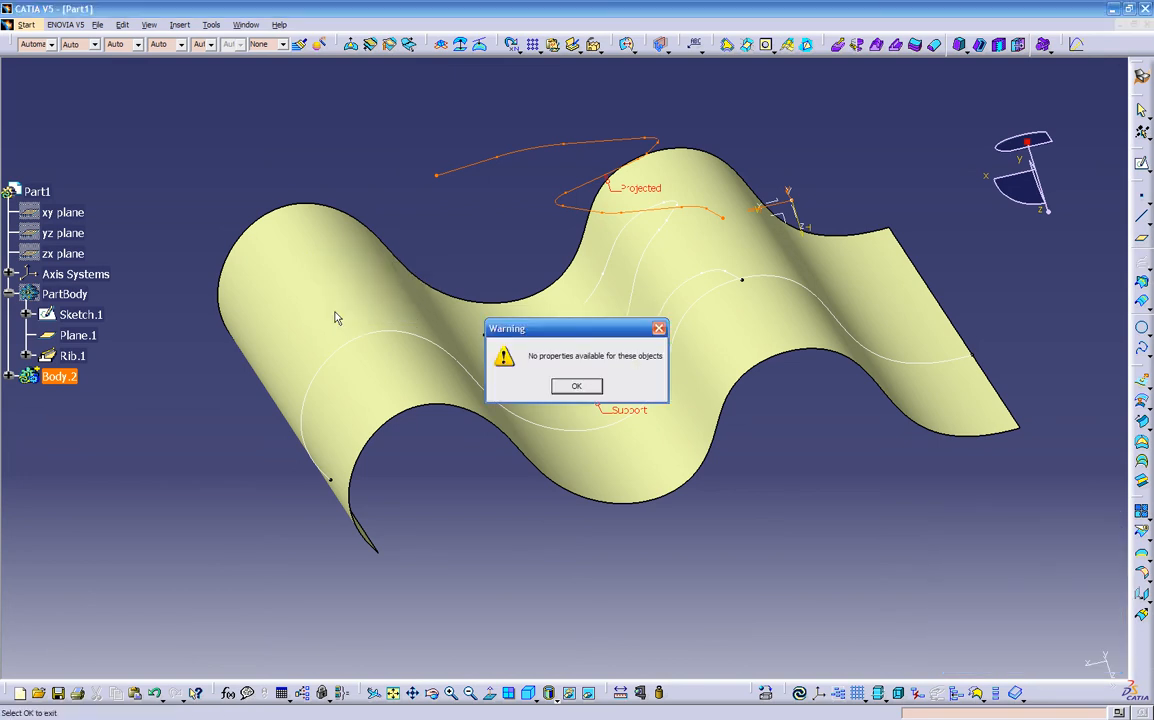
left_click(574, 387)
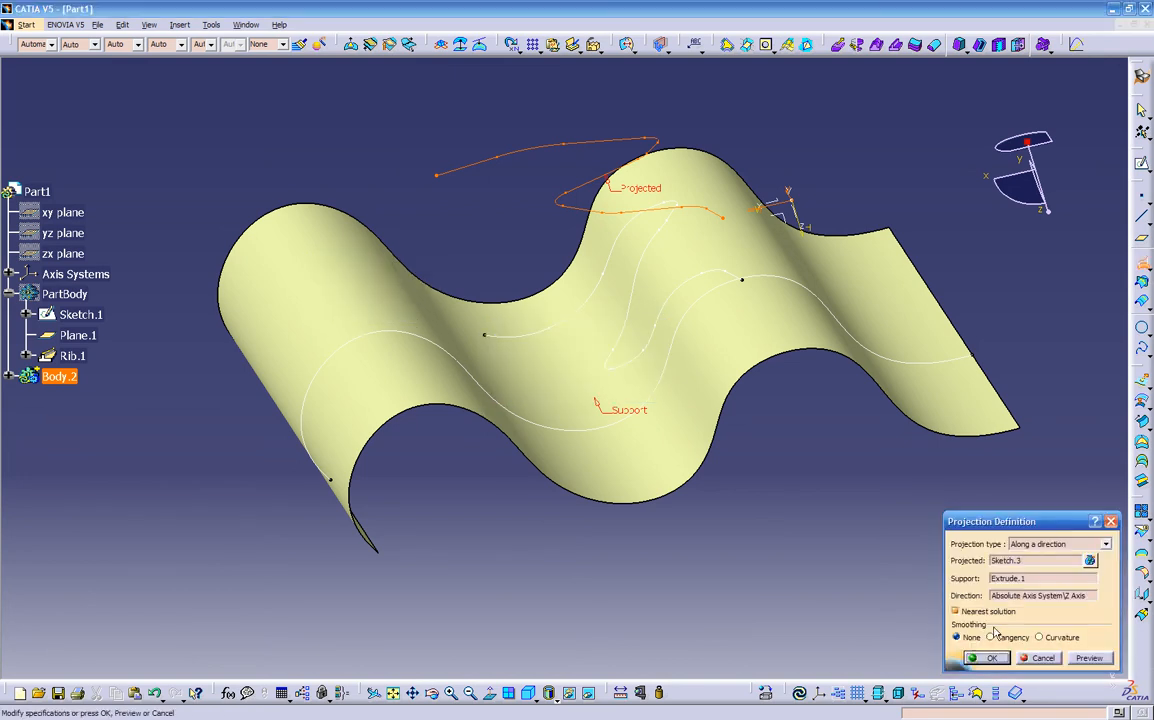
Create the projected curve and recolour the extruded surface dark red
left_click(991, 658)
left_click(404, 381)
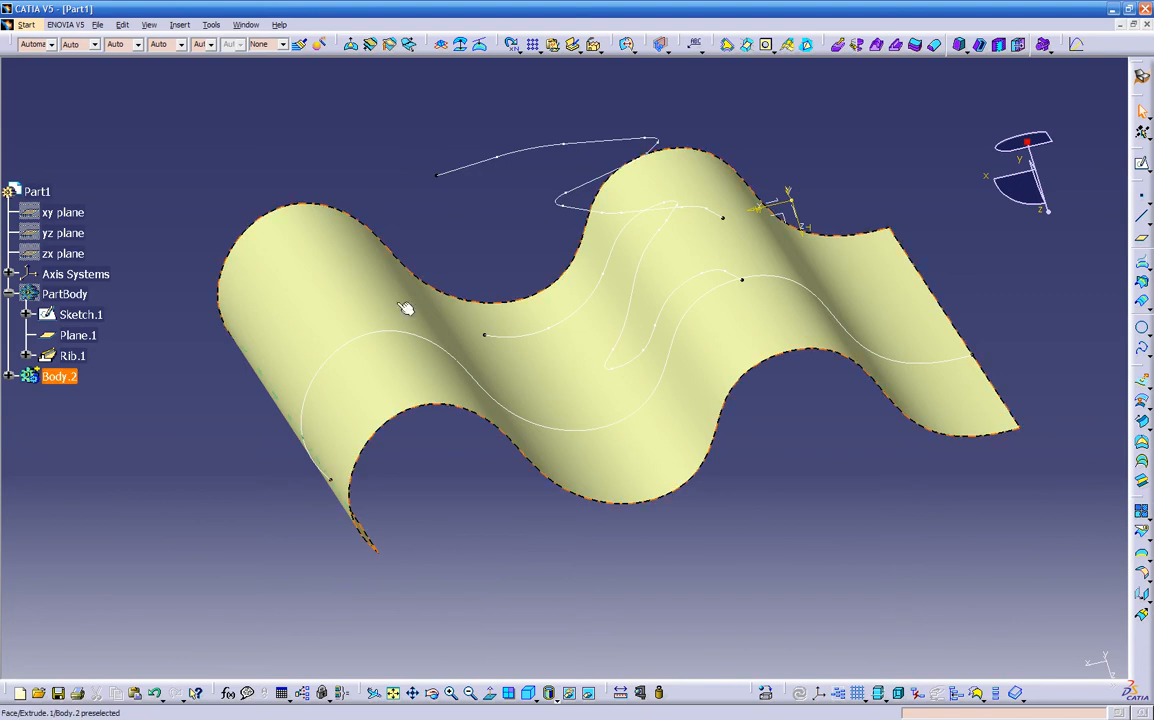
right_click(317, 280)
left_click(345, 337)
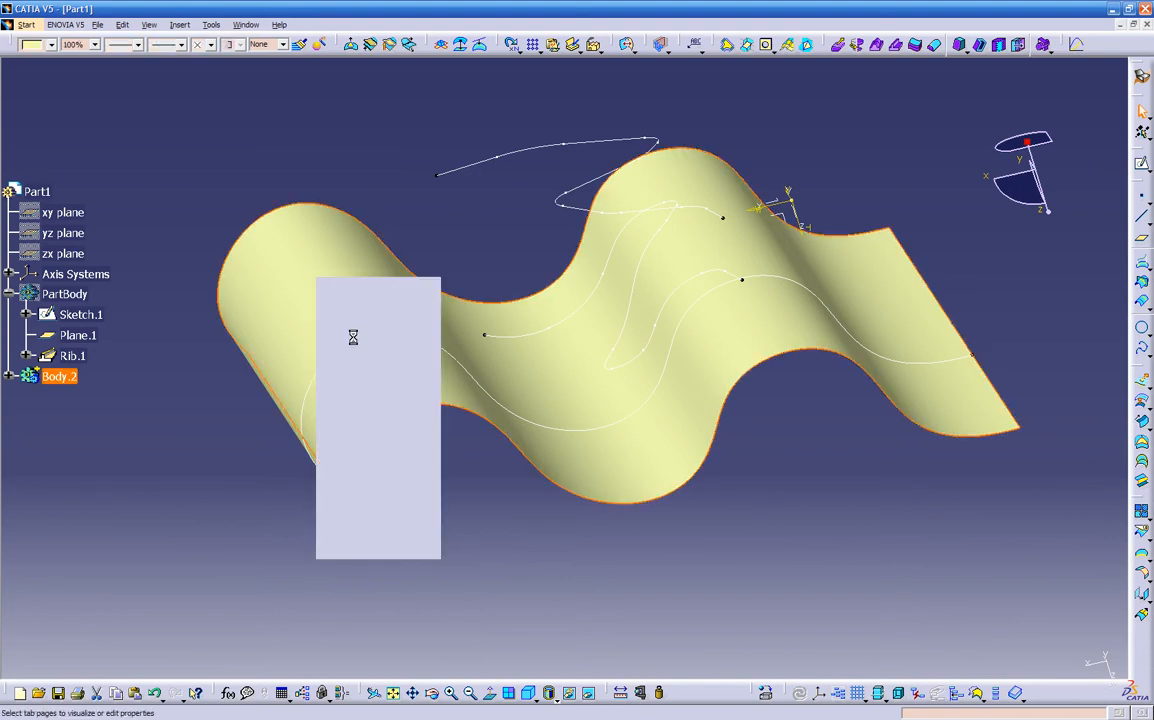
left_click(853, 368)
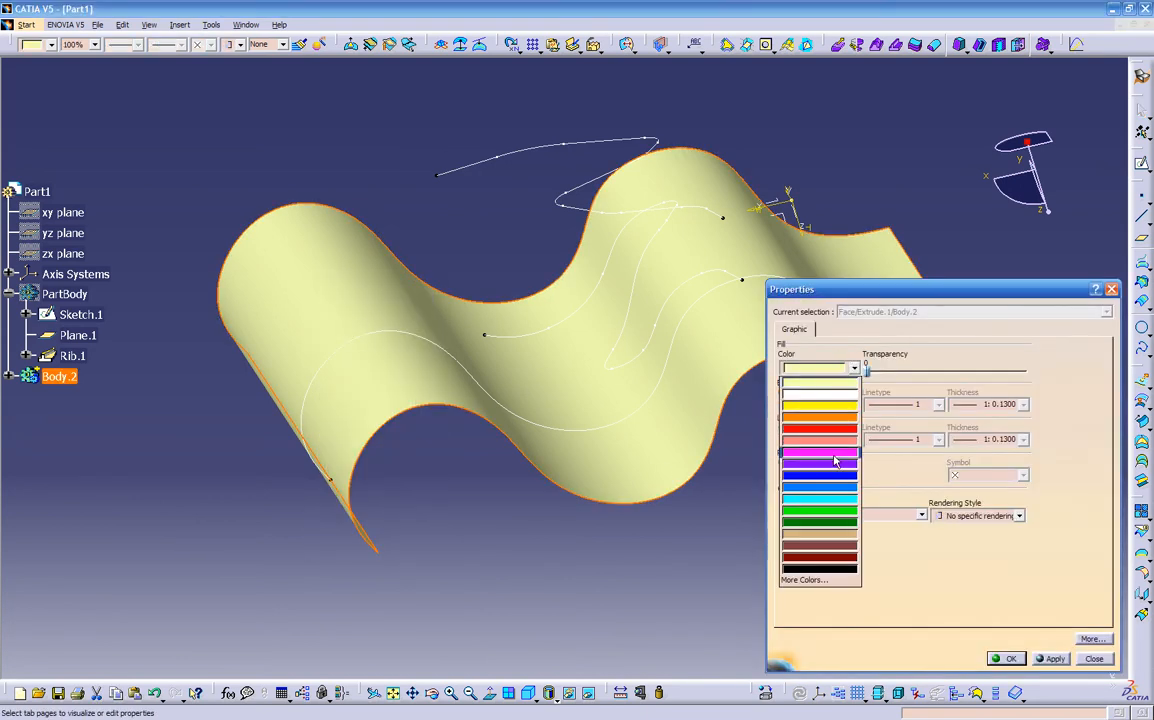
left_click(813, 558)
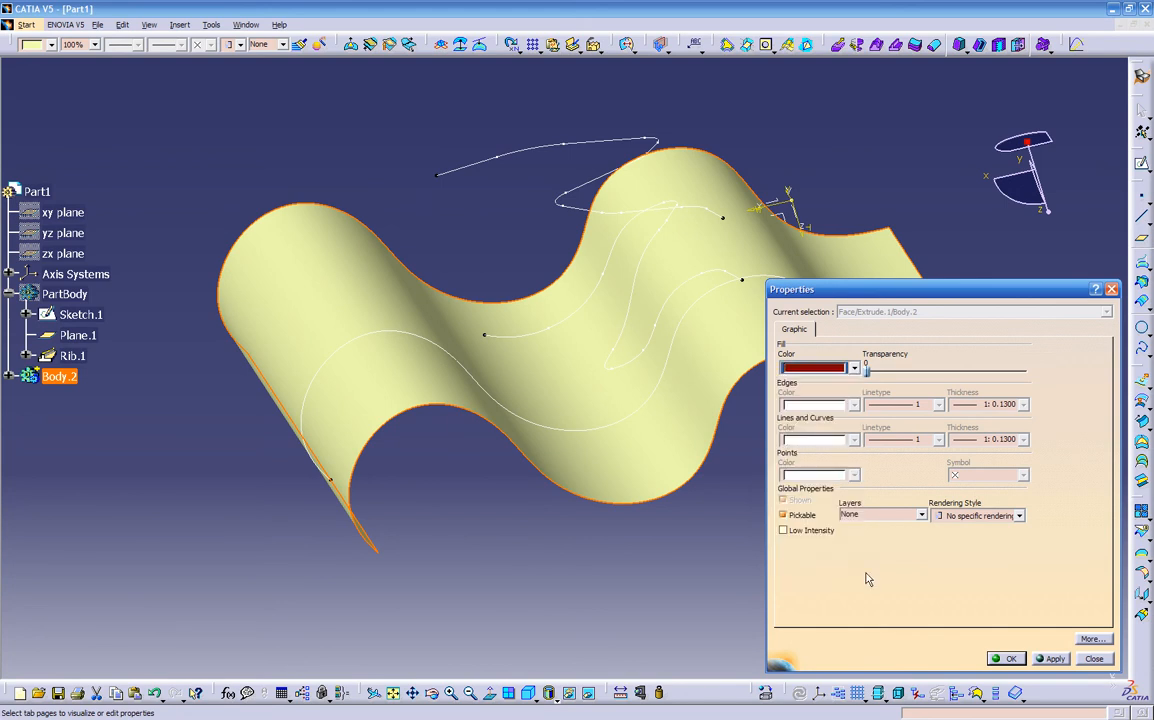
left_click(1054, 659)
left_click(1012, 660)
Examine the projected curve on the wavy surface and identify its feature under Body.2 in the specification tree
middle_click_drag(567, 479, 605, 292)
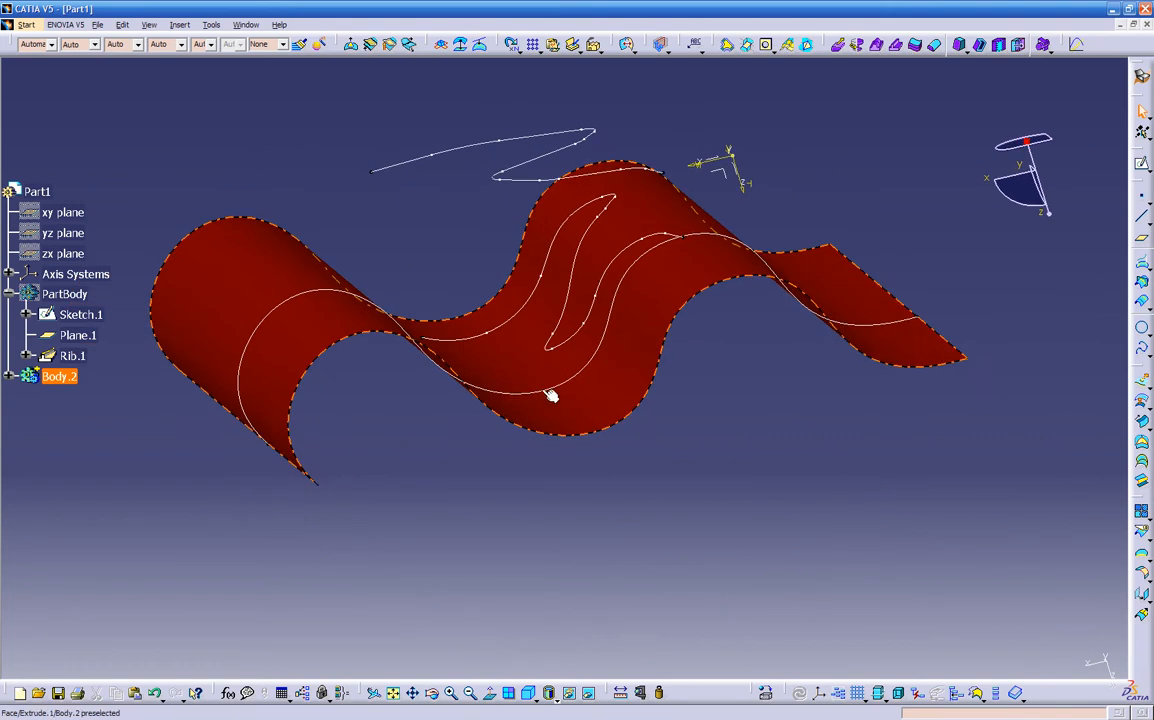
middle_click_drag(638, 338, 718, 466)
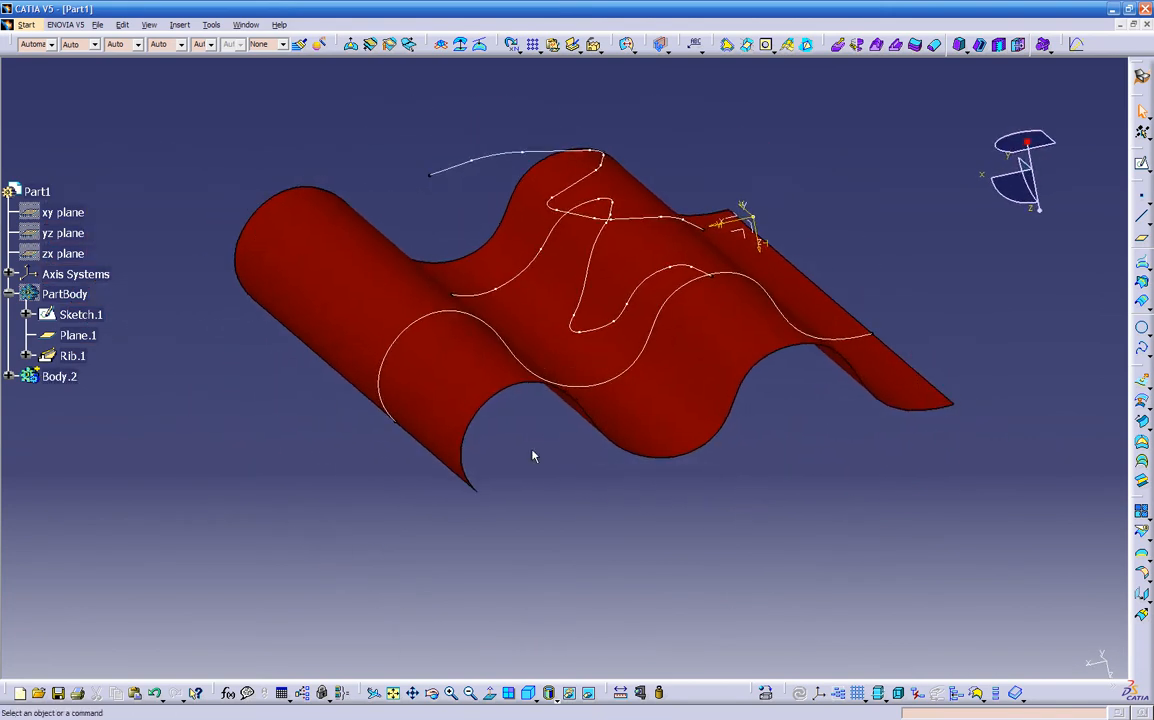
left_click(9, 376)
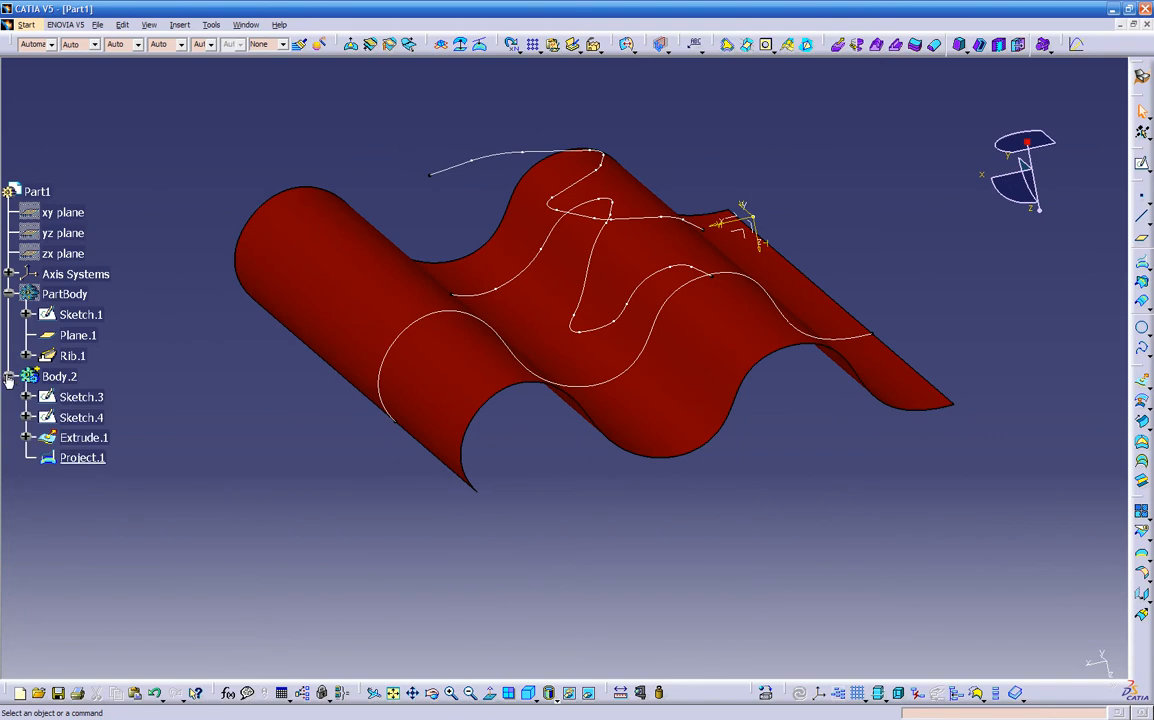
left_click(81, 457)
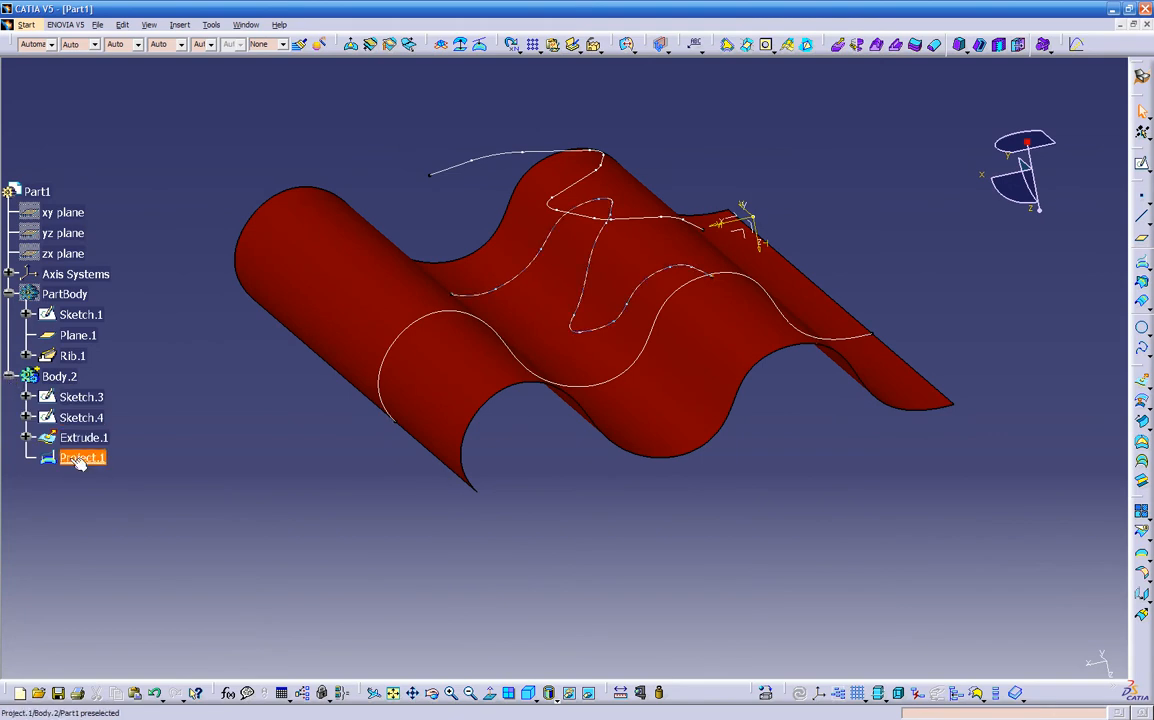
left_click(149, 460)
left_click(92, 459)
left_click(225, 483)
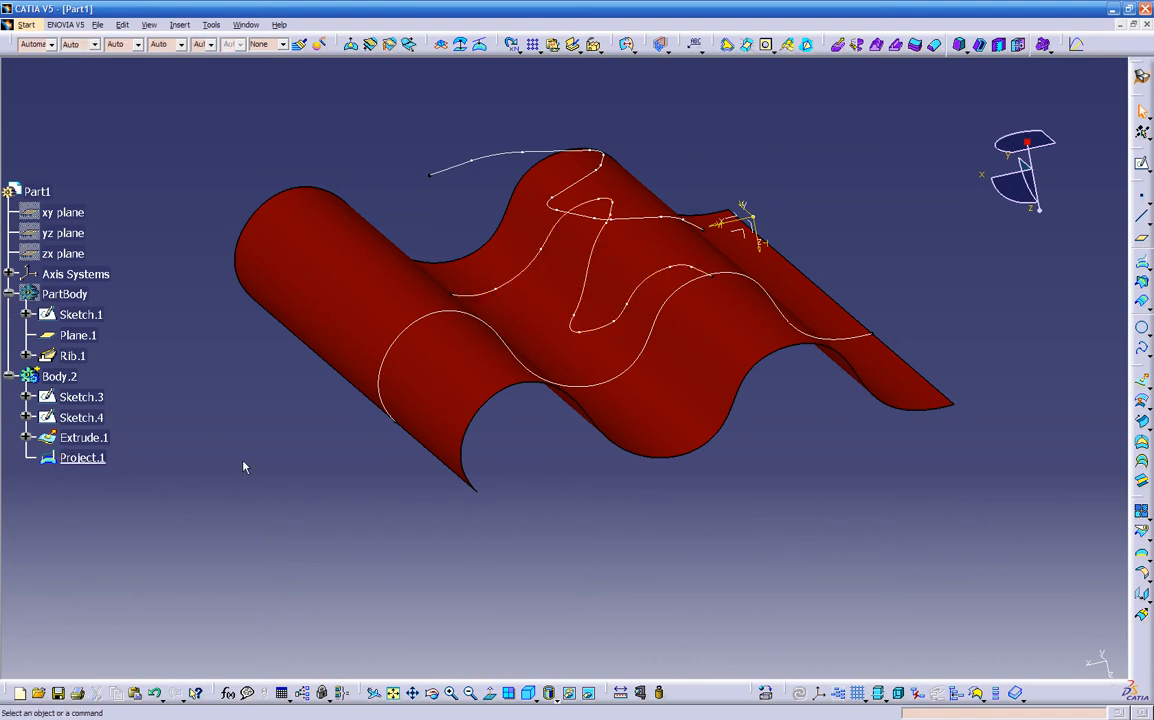
middle_click_drag(247, 474, 325, 470)
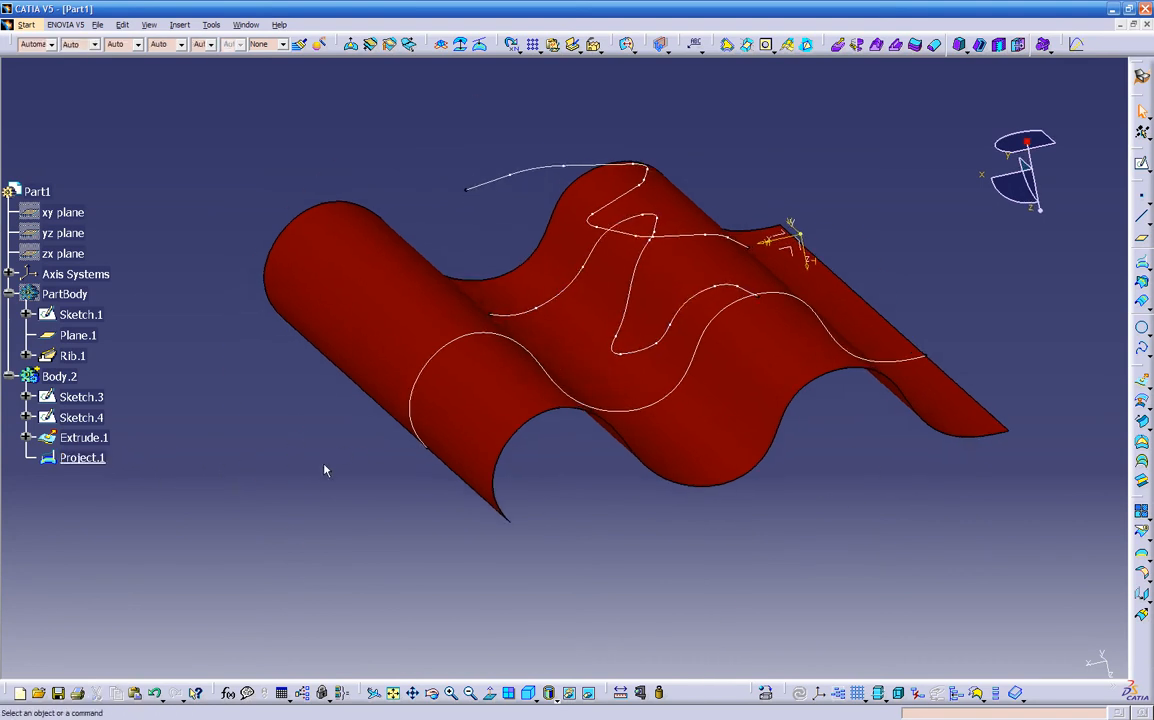
Switch to the Part Design workbench
left_click(1142, 81)
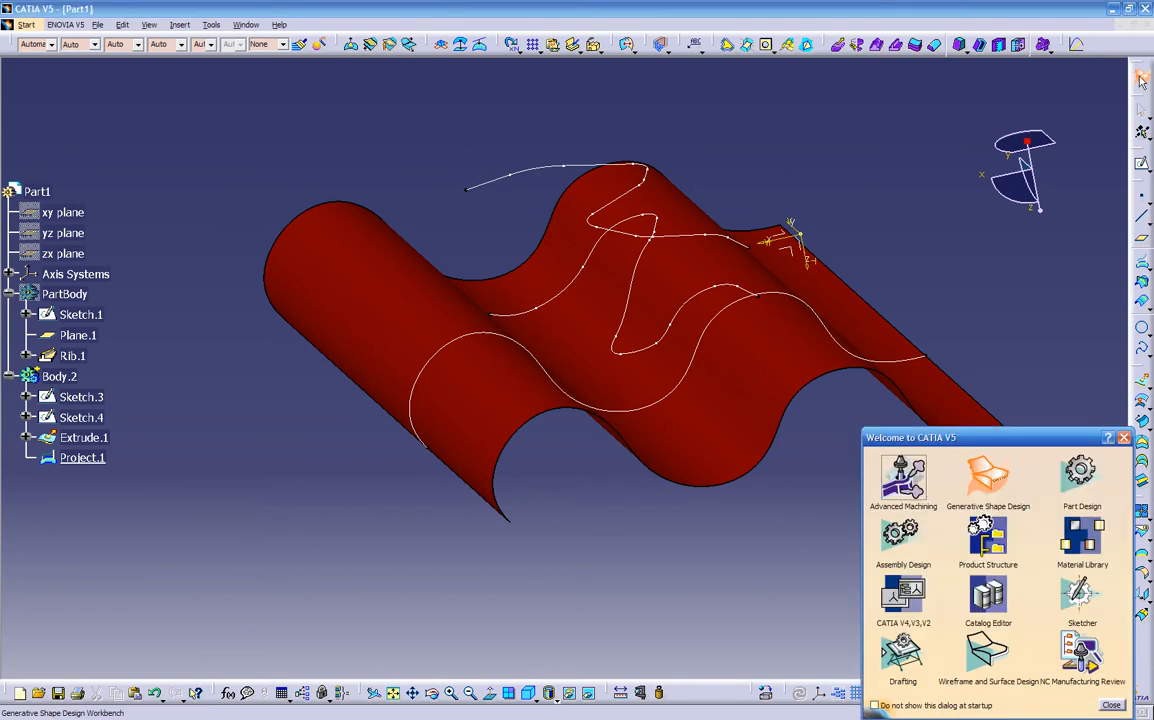
left_click(1083, 474)
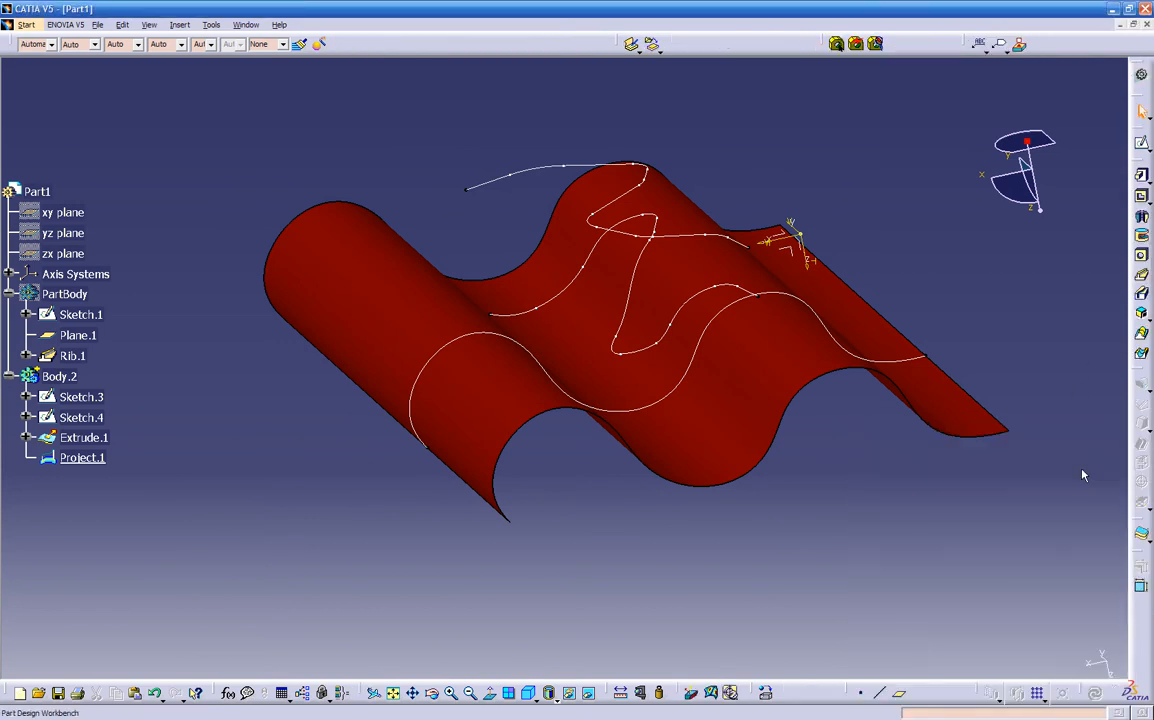
mouse_move(645, 502)
middle_mouse_down()
mouse_move(595, 499)
mouse_move(623, 508)
middle_mouse_up()
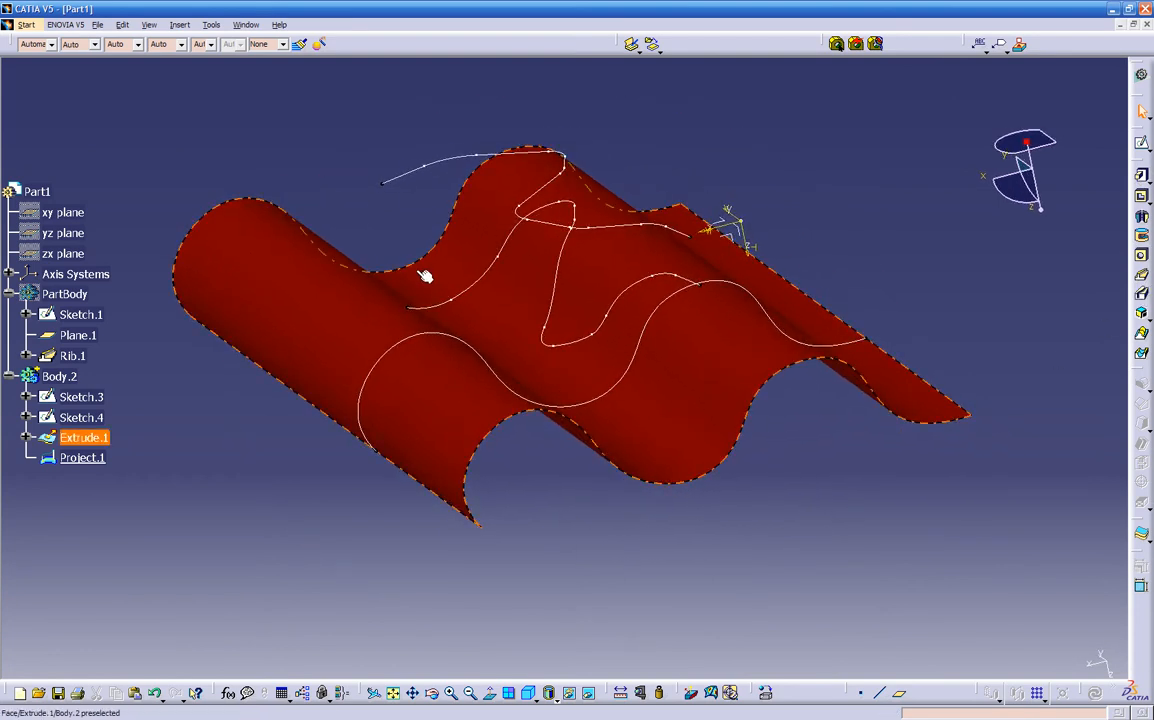
left_click(90, 437)
left_click(104, 403, "shift")
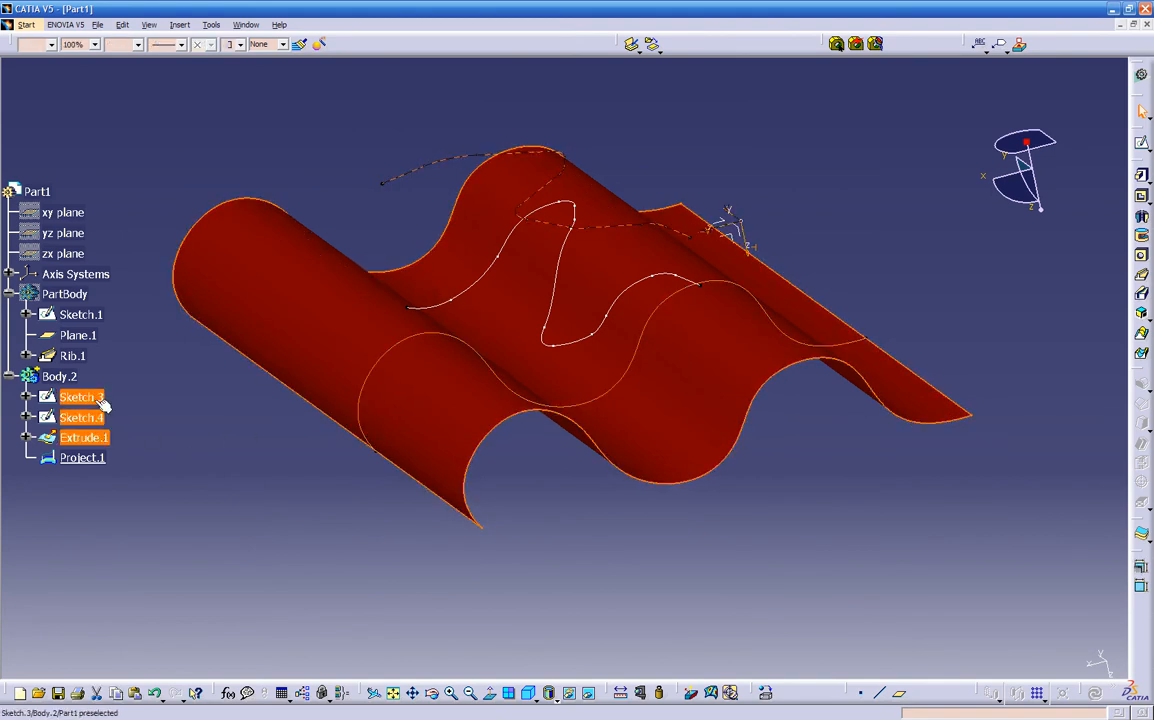
left_click(129, 425)
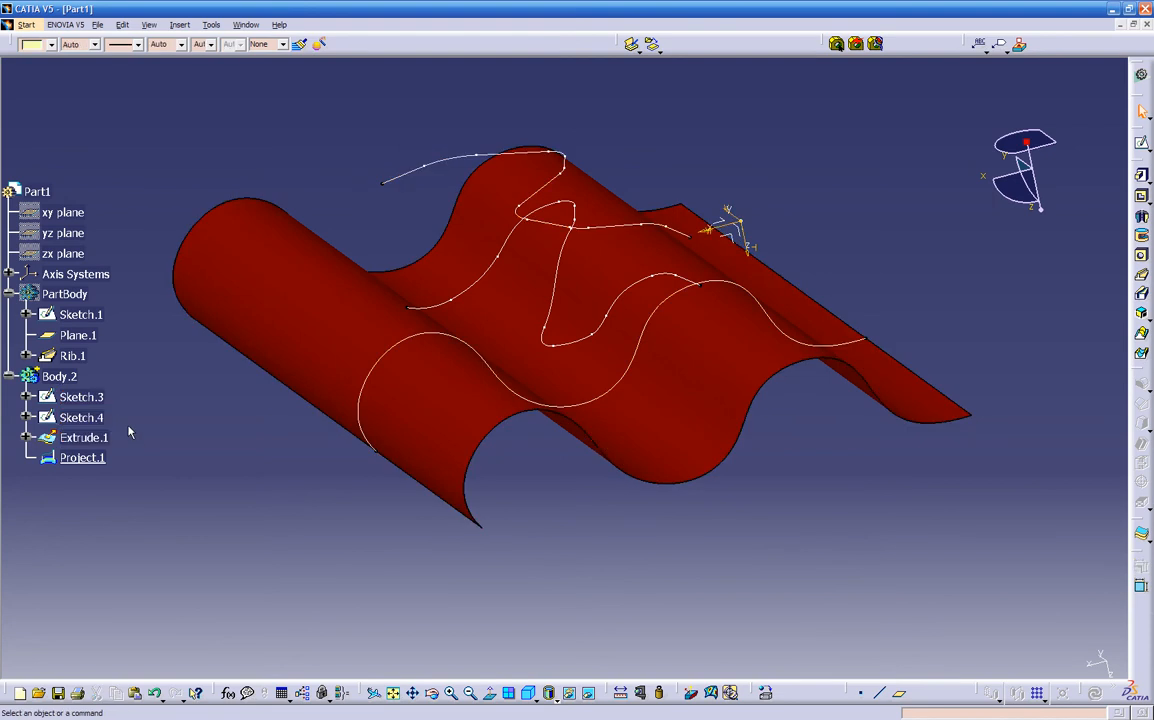
Hide Sketch.3, Sketch.4 and the extruded surface Extrude.1, leaving only the projected curve shown
left_click(97, 436)
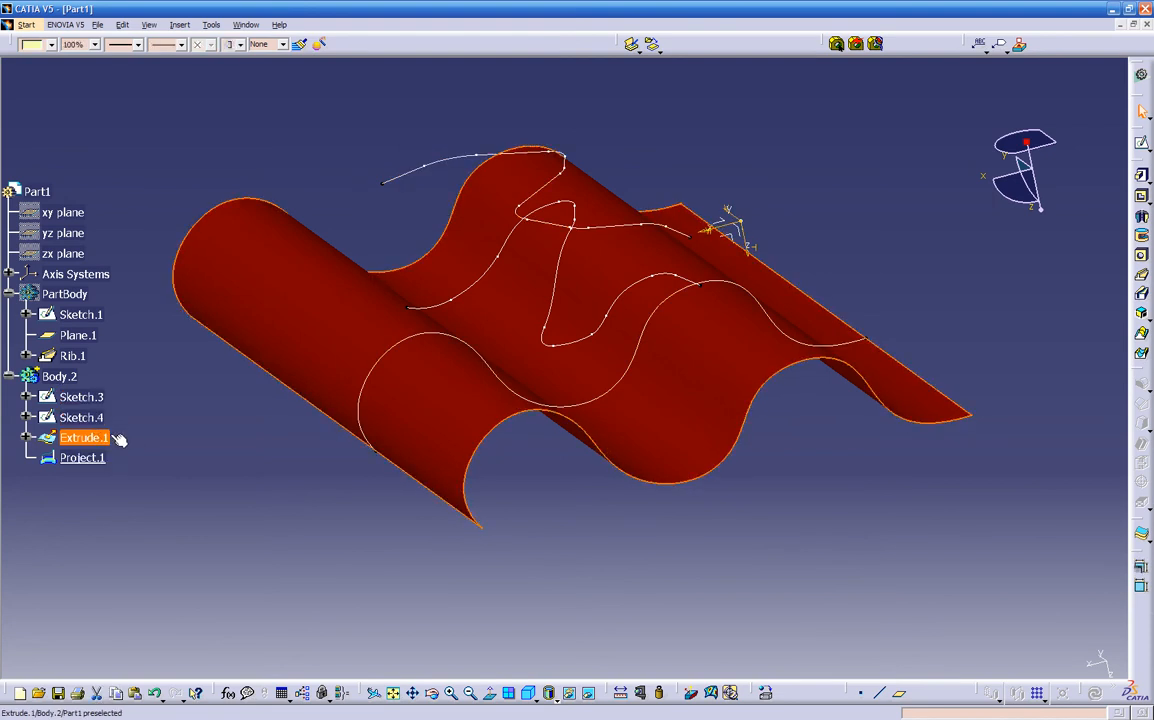
left_click(90, 401, "shift")
right_click(90, 398)
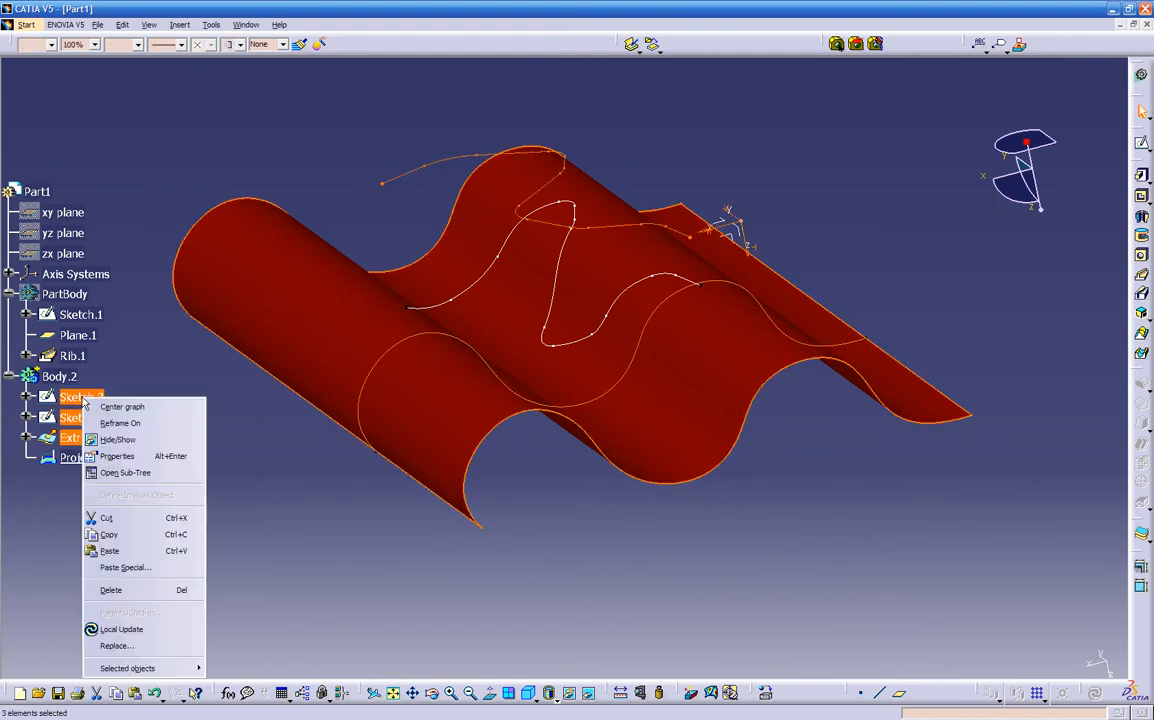
left_click(100, 438)
middle_click_drag(484, 458, 492, 430)
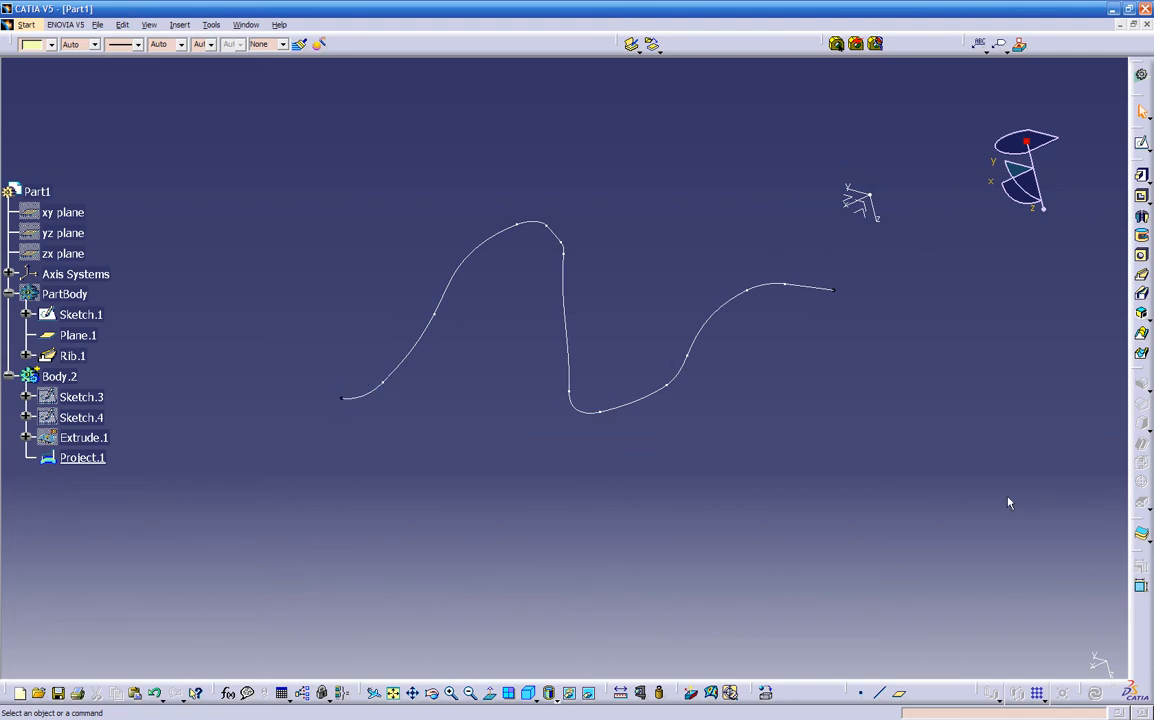
Create a plane normal to the projected curve at its start endpoint, on the end farthest from the axis system
left_click(900, 693)
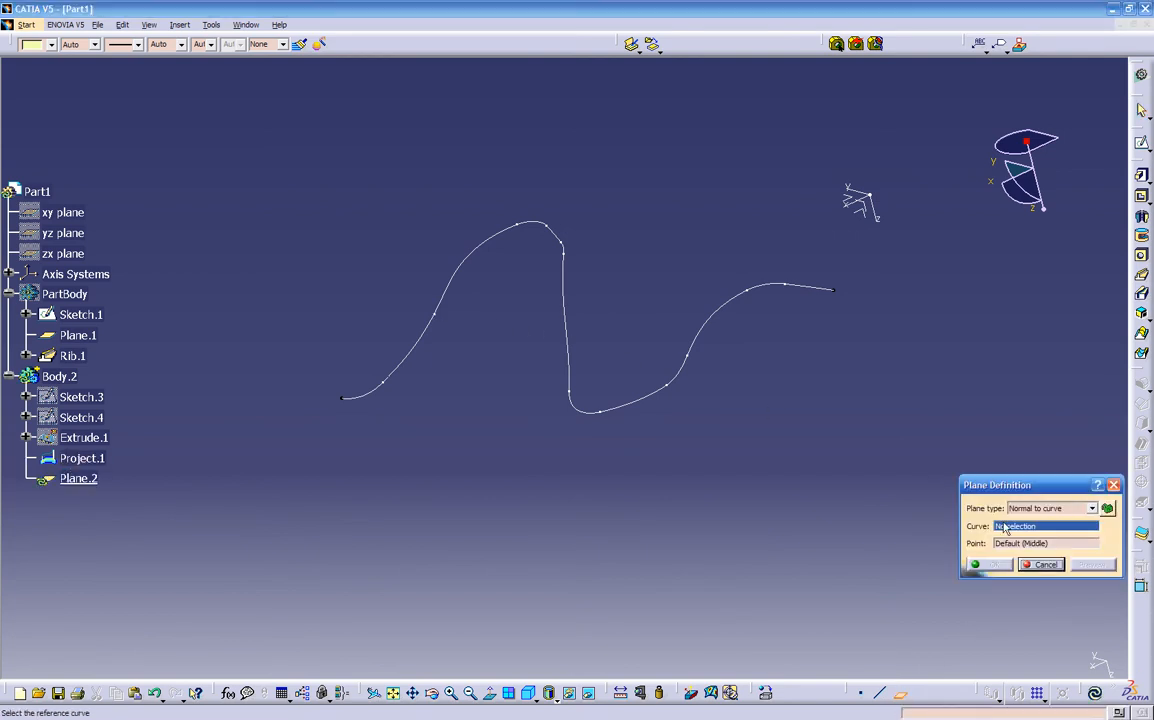
left_click(423, 337)
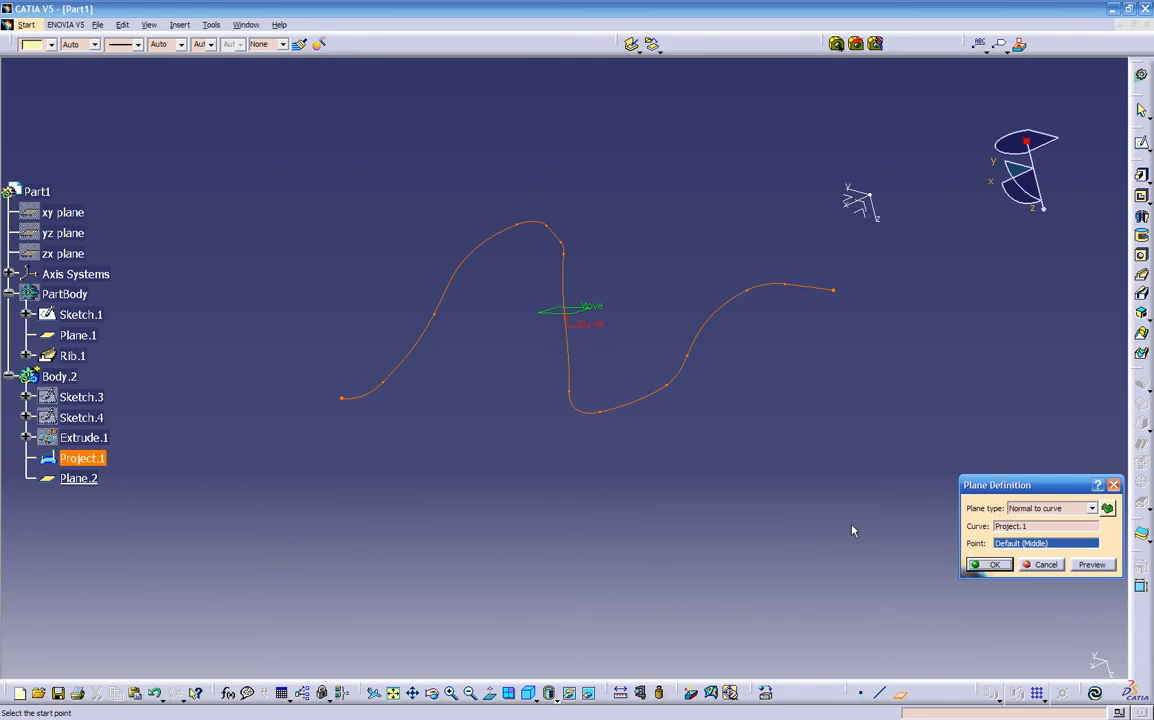
left_click(342, 398)
left_click(994, 566)
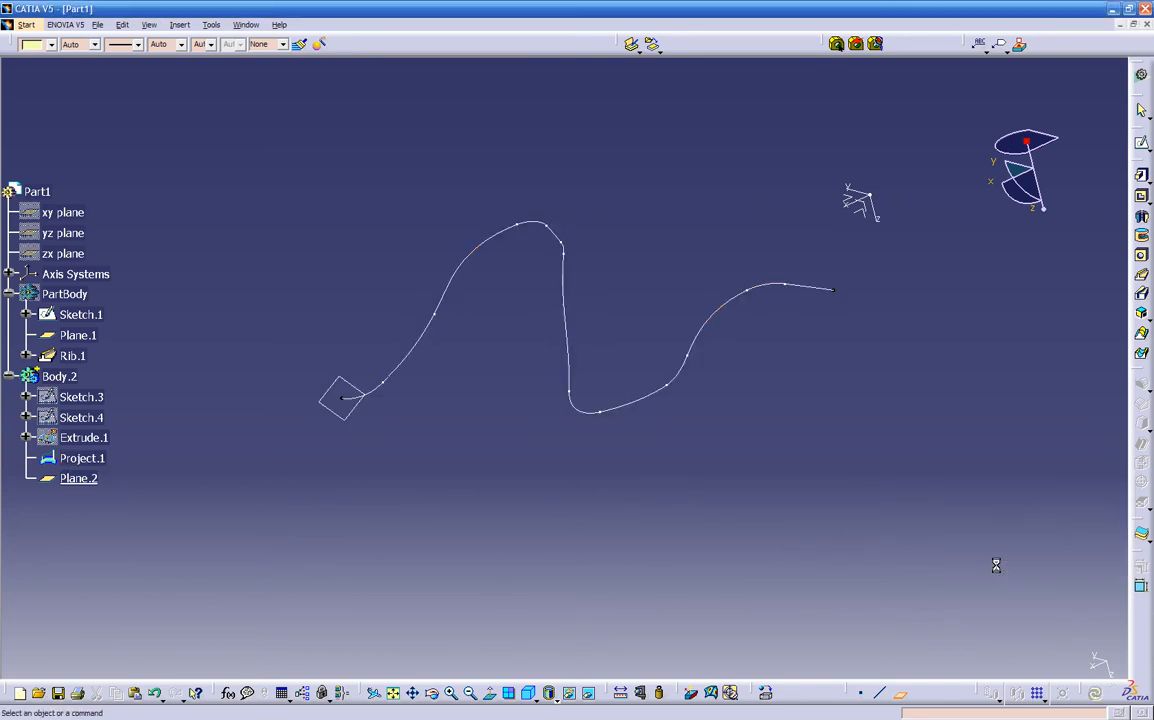
Start a sketch on the new normal plane and draw a horizontal elongated hole around the curve's start, about 1 in between centres
left_click(1142, 145)
left_click(350, 414)
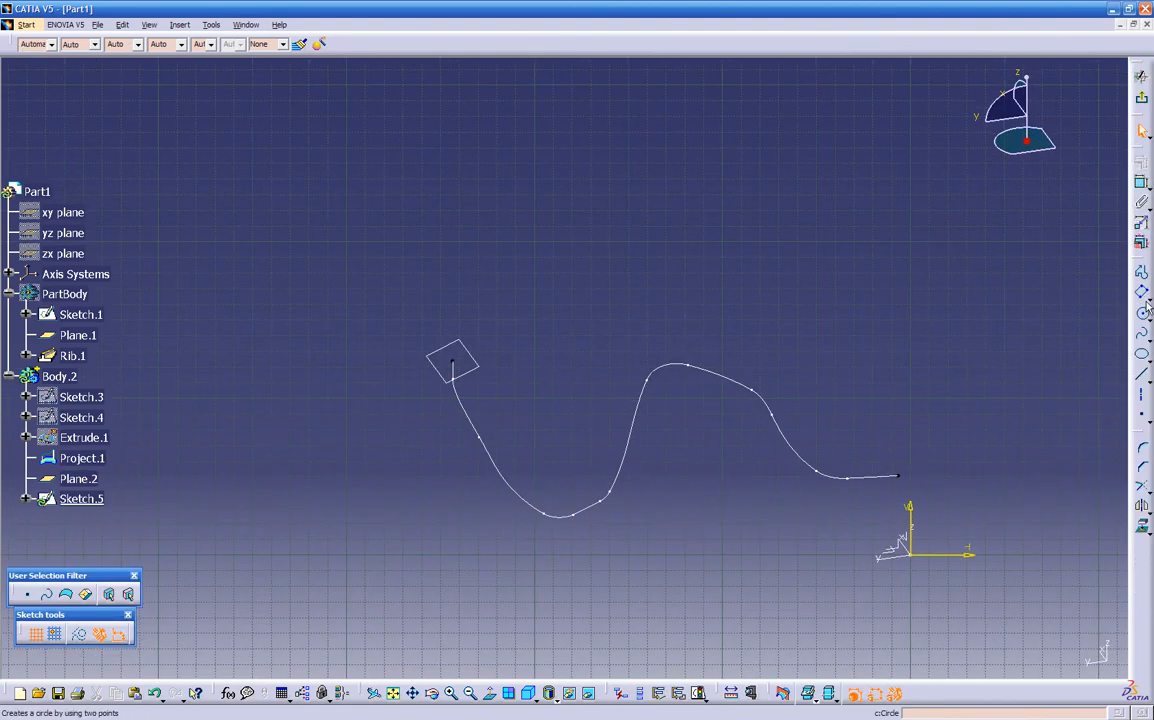
left_click(1148, 363)
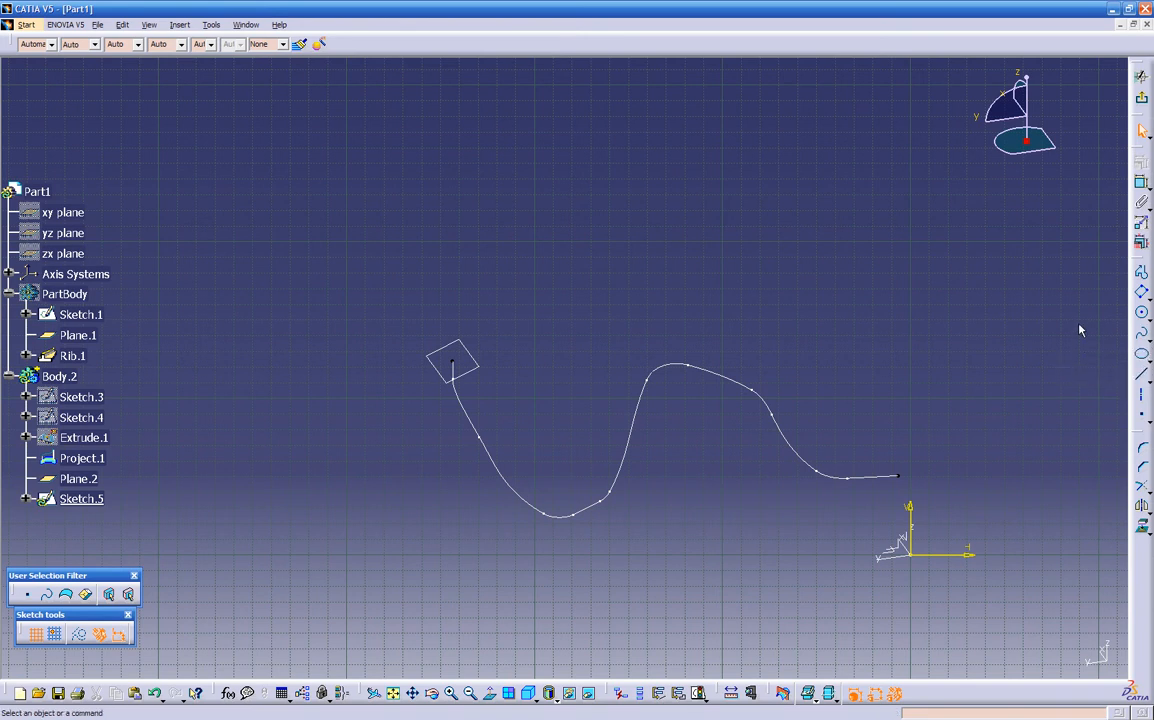
left_click(1148, 300)
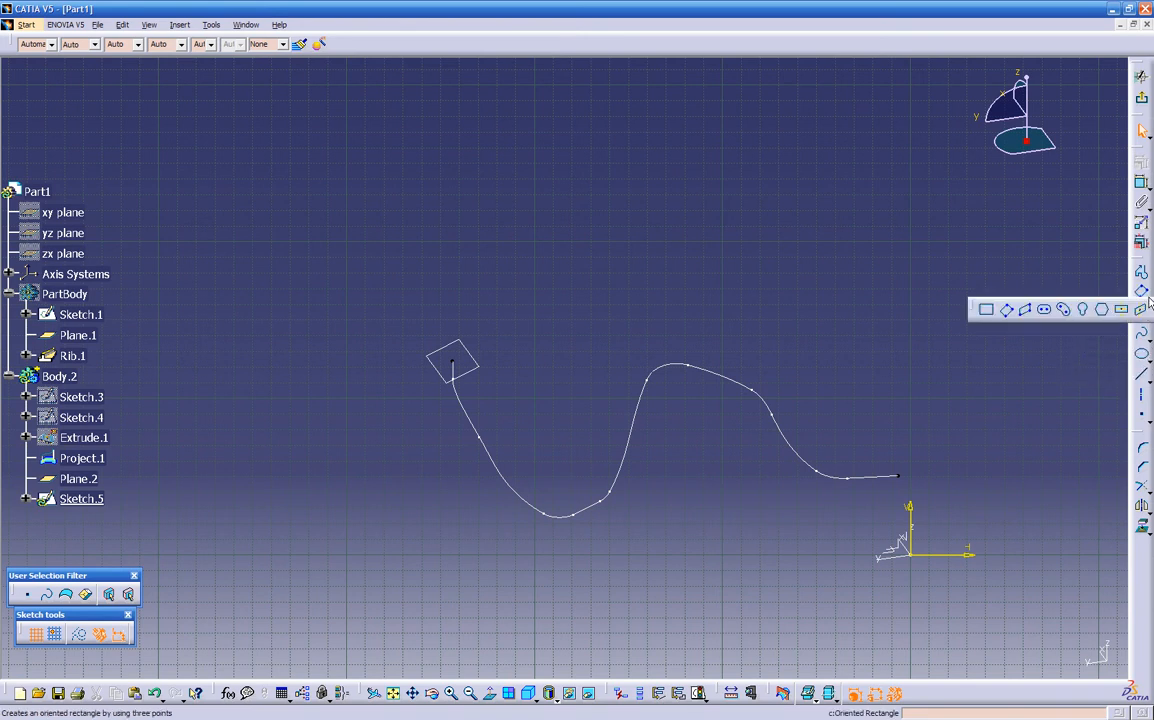
left_click(1046, 314)
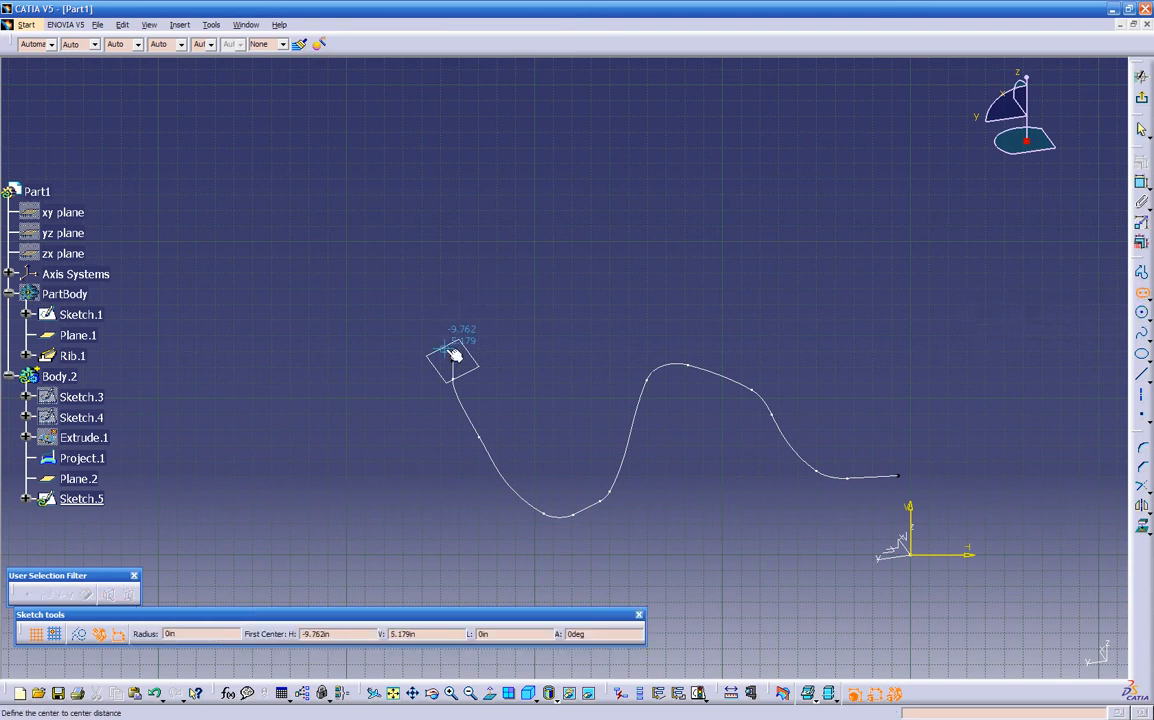
middle_click_drag(455, 355, 505, 283)
middle_click_drag(407, 309, 518, 306)
left_click(416, 340)
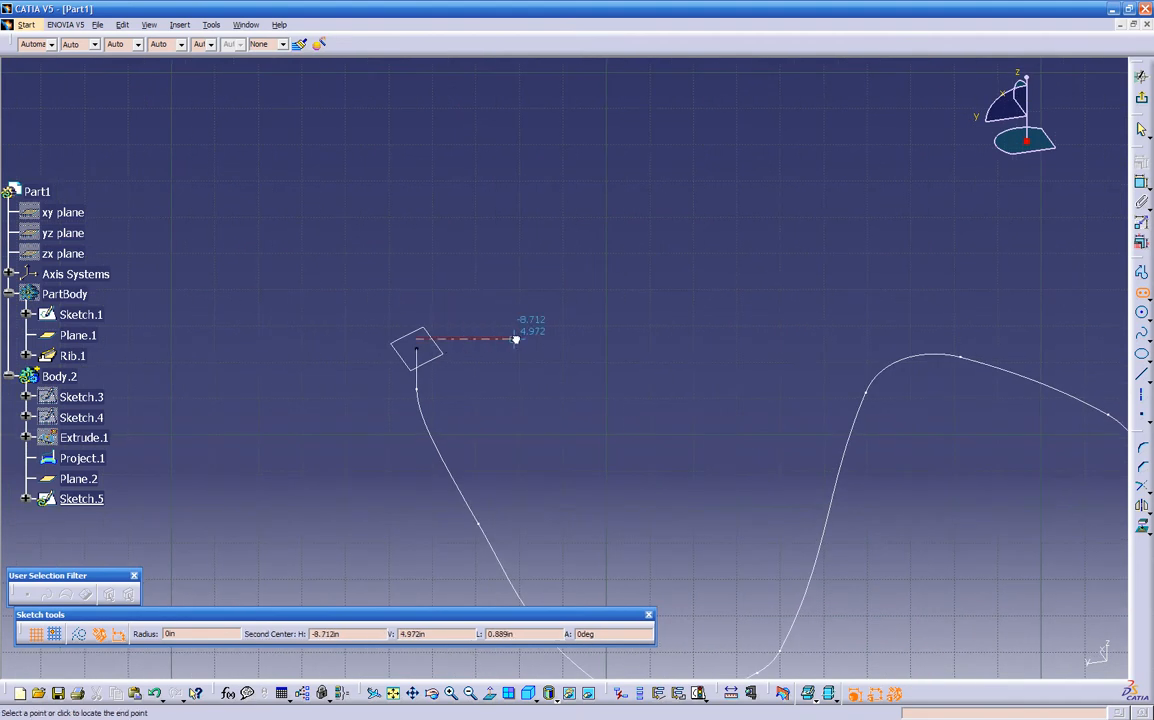
left_click(533, 338)
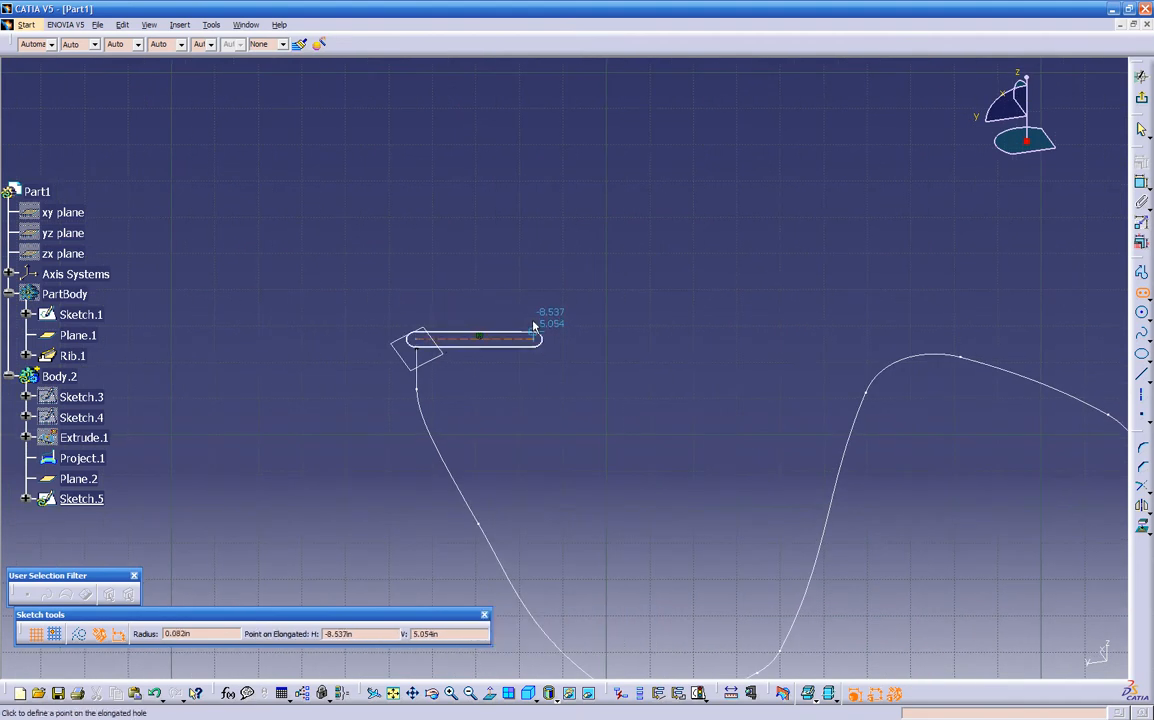
left_click(539, 302)
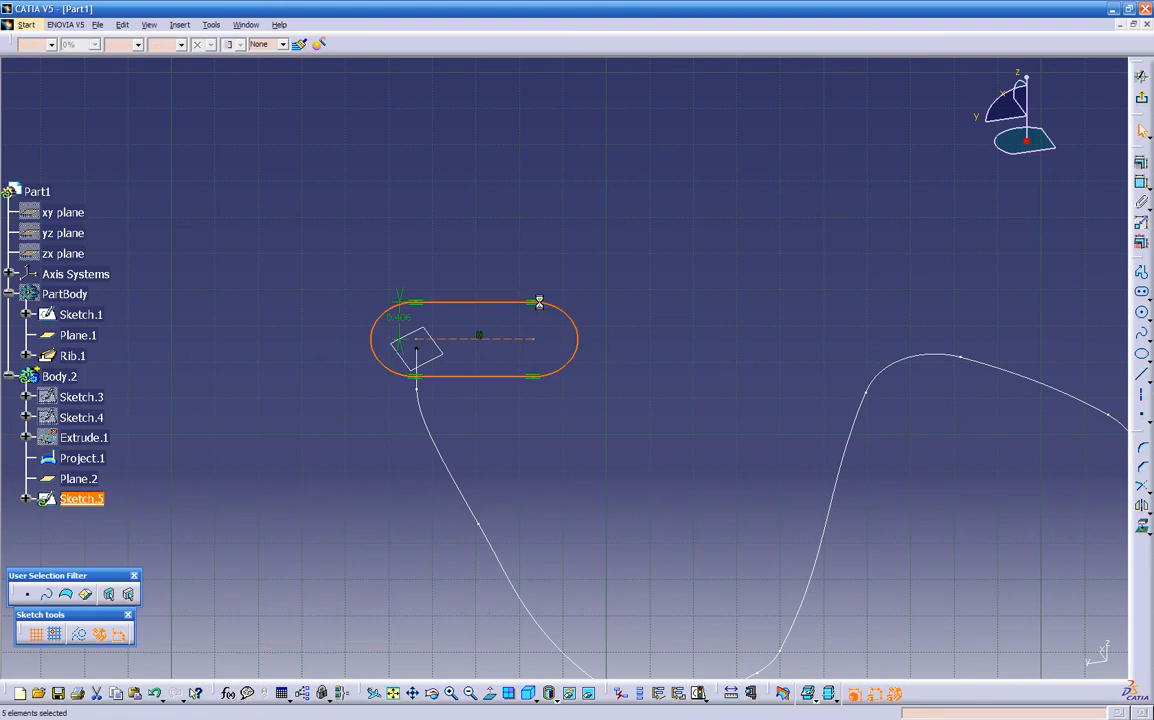
left_click(536, 400)
Place a point at the middle of the elongated hole's construction centreline
left_click(480, 341)
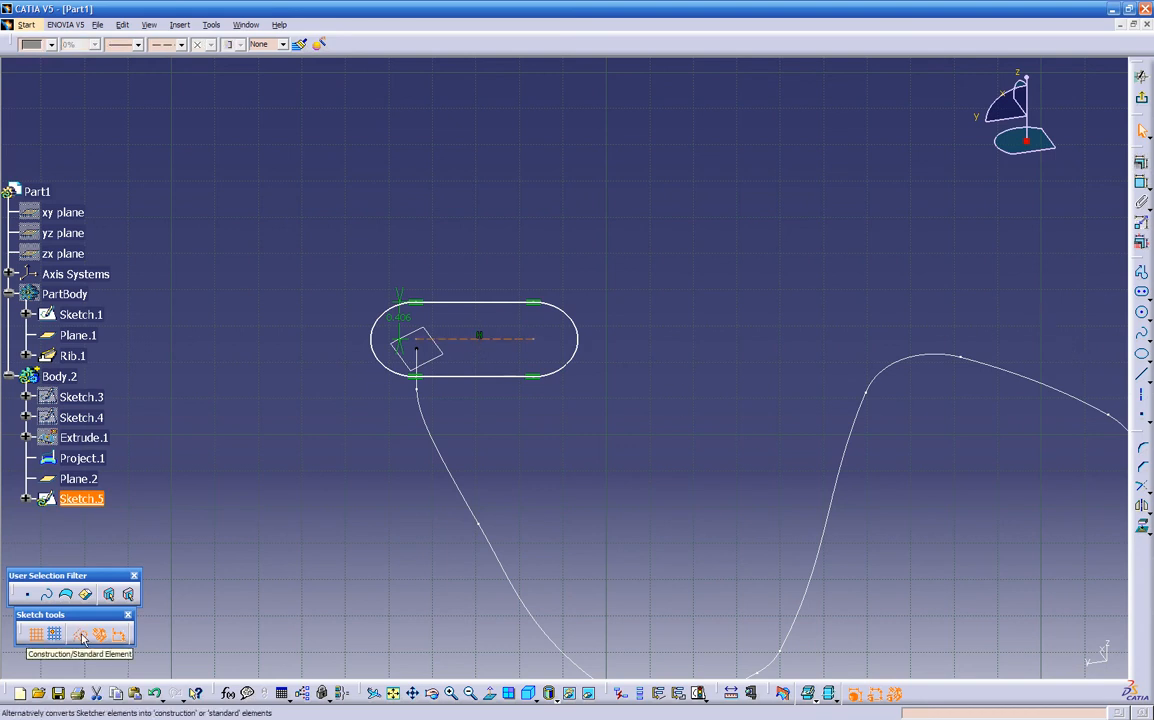
left_click(1141, 414)
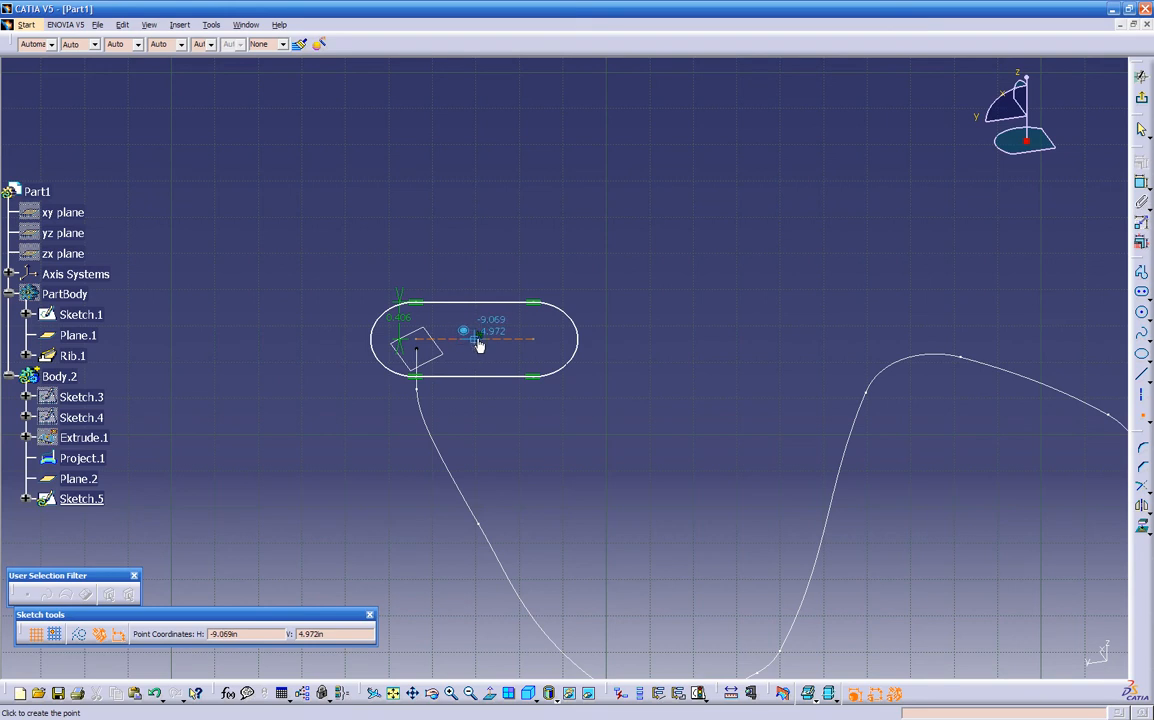
left_click(478, 339)
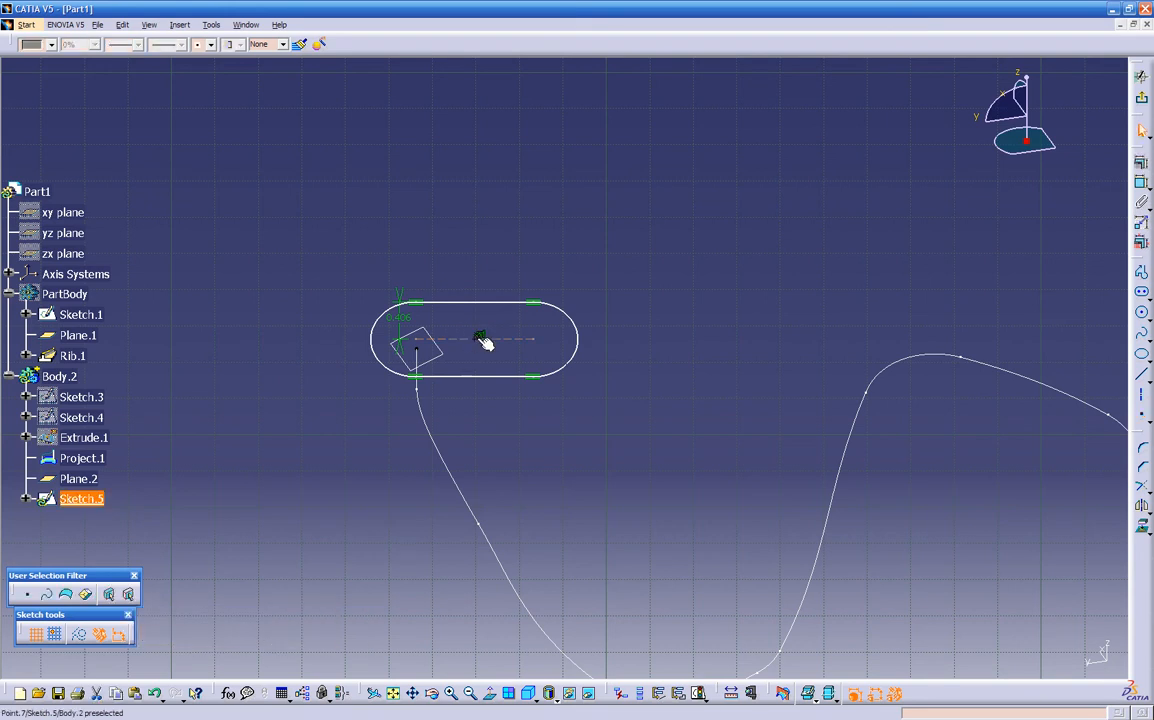
Make the elongated hole's middle point coincident with the projected curve's start point, and exit the sketch
left_click(445, 389)
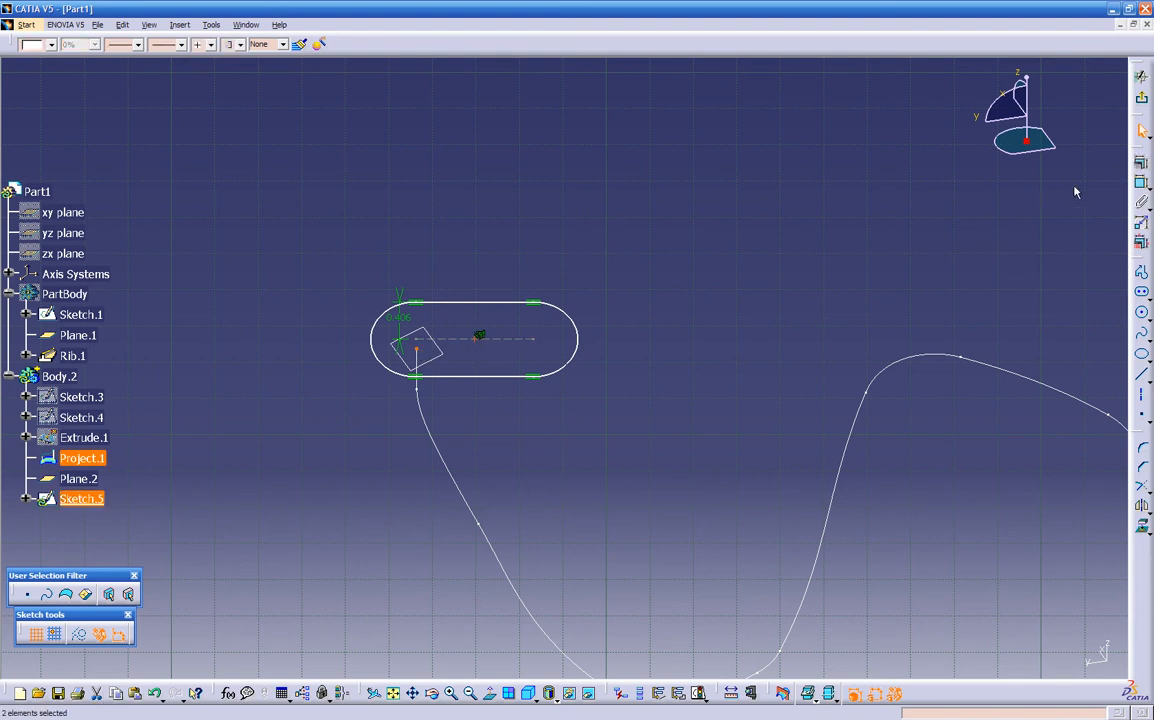
left_click(1142, 185)
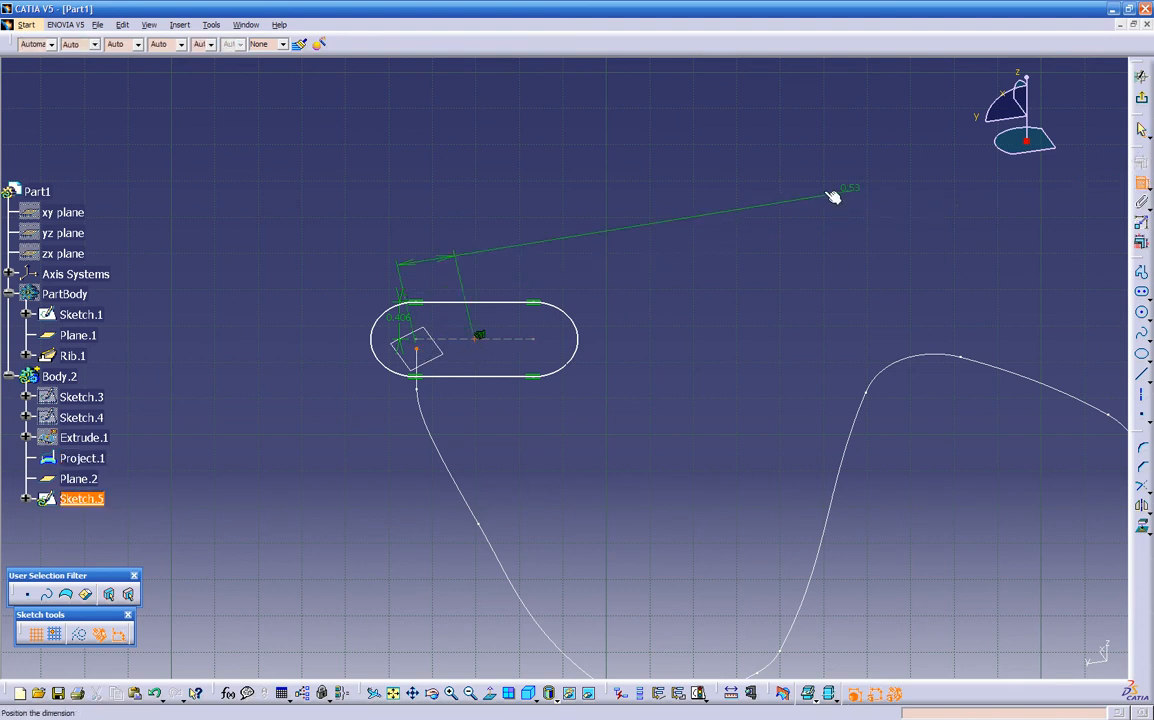
right_click(522, 172)
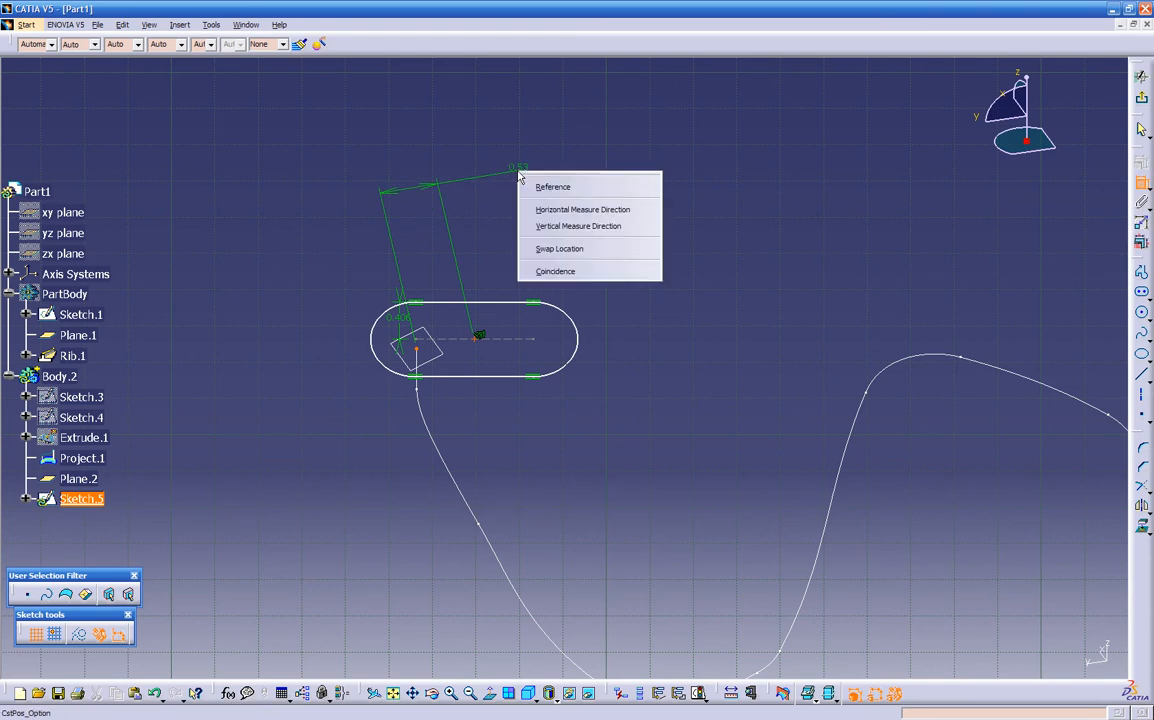
left_click(546, 268)
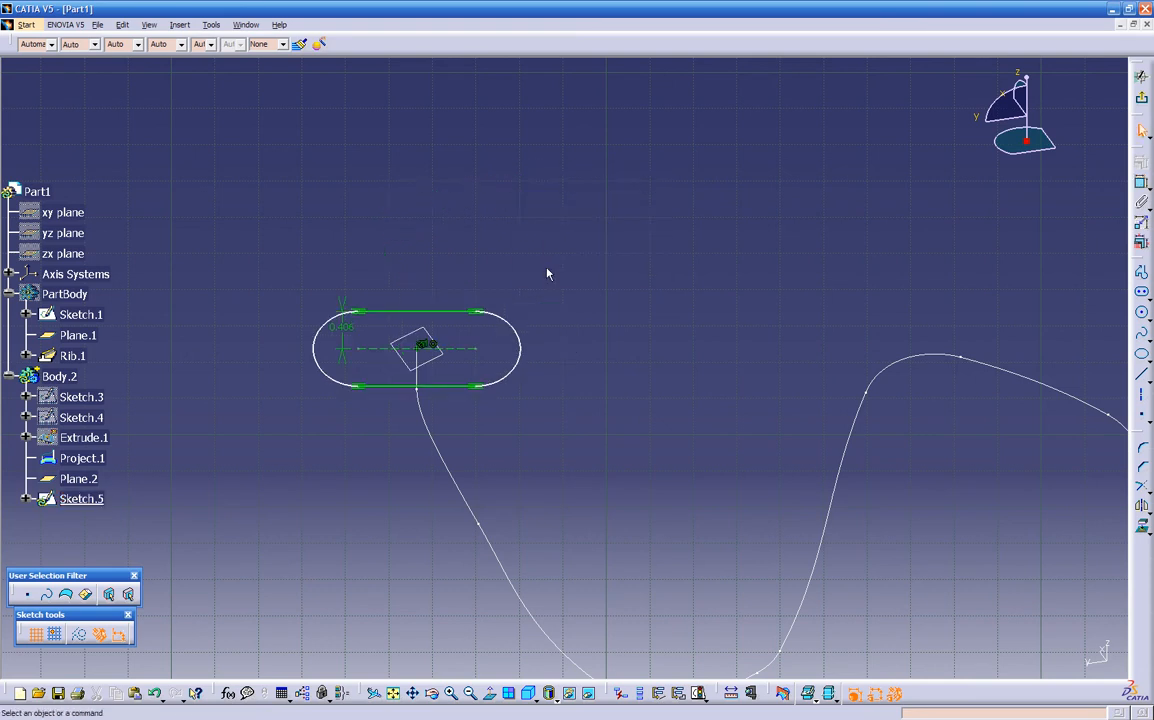
mouse_move(547, 275)
middle_mouse_down()
mouse_move(363, 466)
mouse_move(498, 487)
mouse_move(562, 386)
mouse_move(876, 388)
mouse_move(863, 399)
mouse_move(831, 393)
mouse_move(845, 388)
middle_mouse_up()
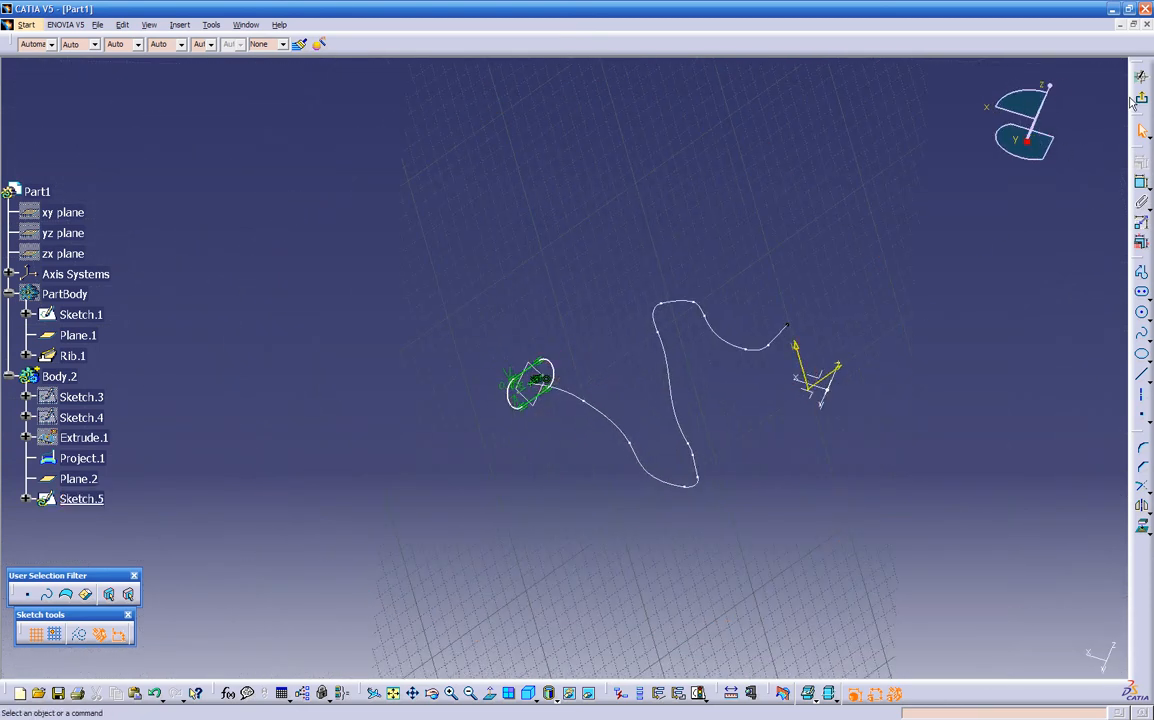
left_click(1141, 97)
middle_click_drag(616, 414, 607, 371)
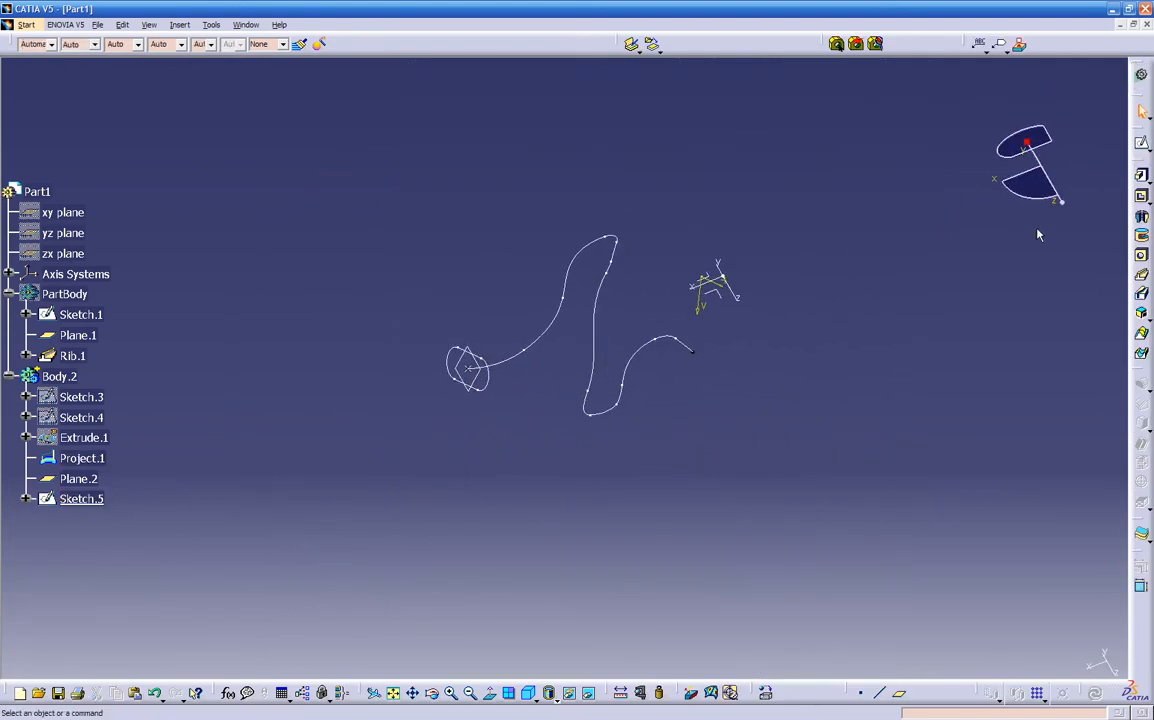
left_click(1141, 279)
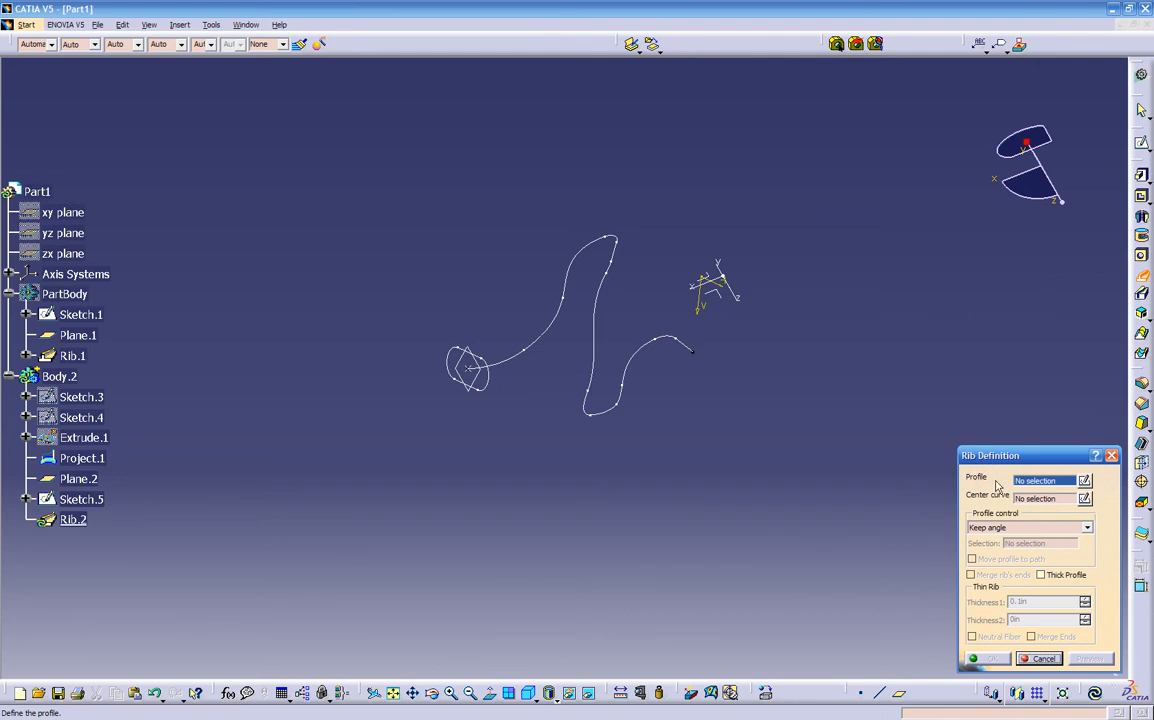
left_click(491, 387)
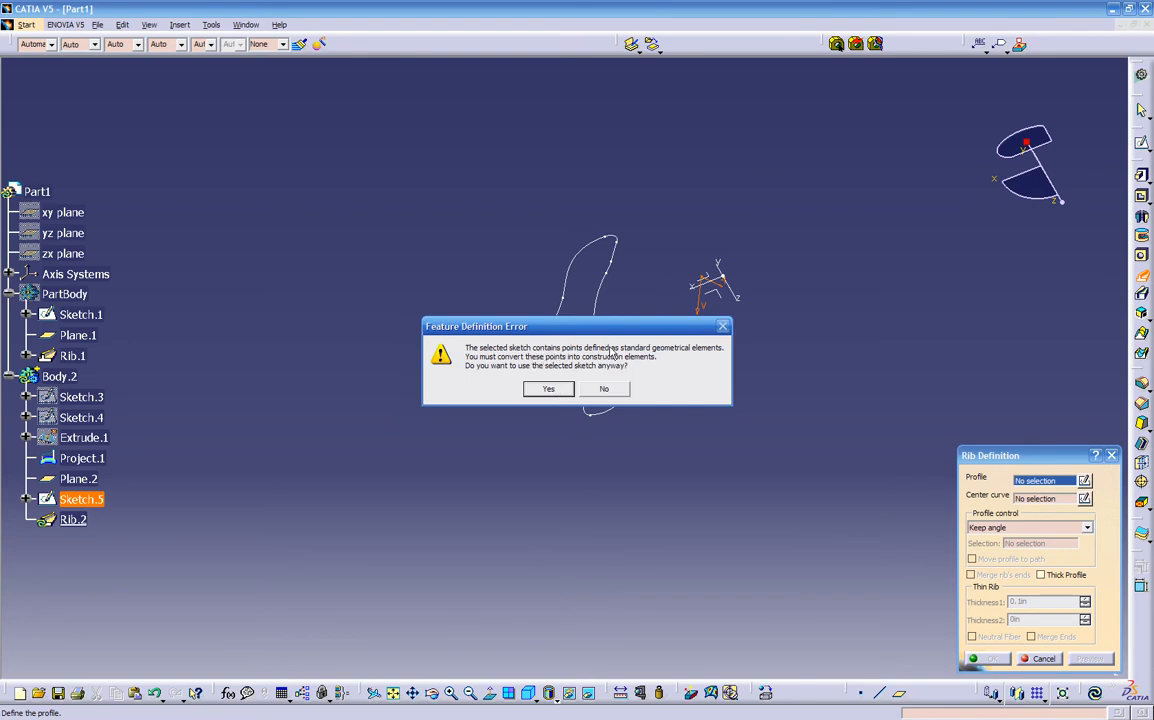
left_click_drag(635, 330, 652, 437)
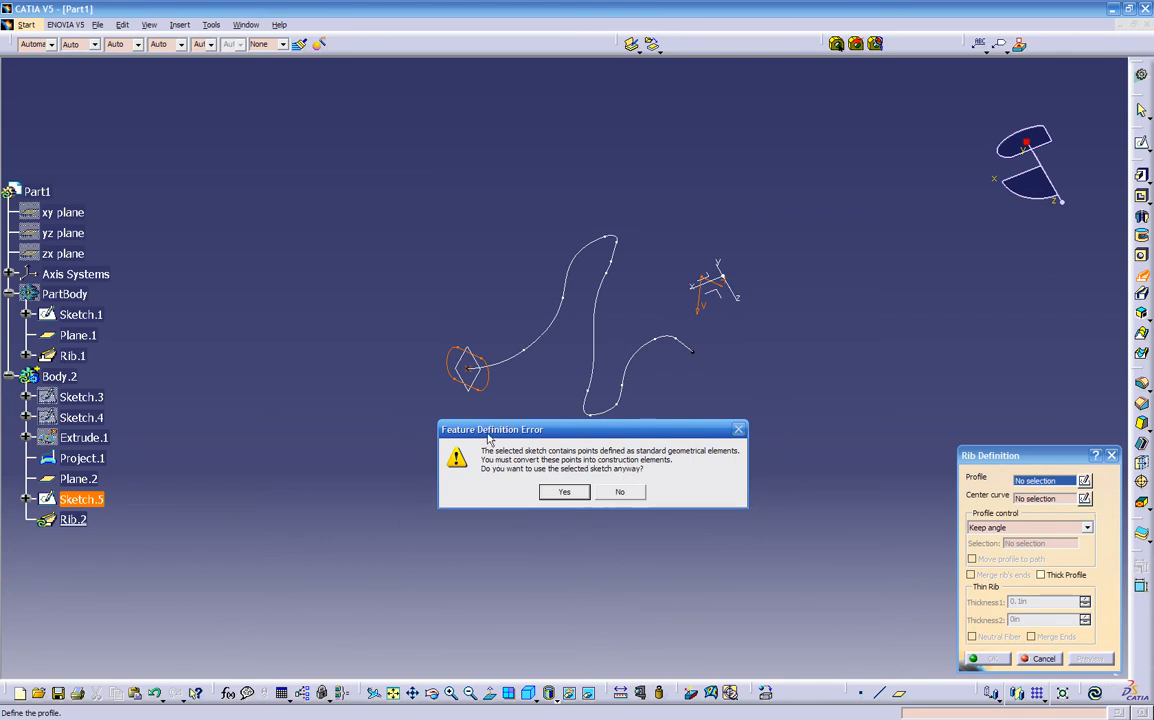
left_click(605, 494)
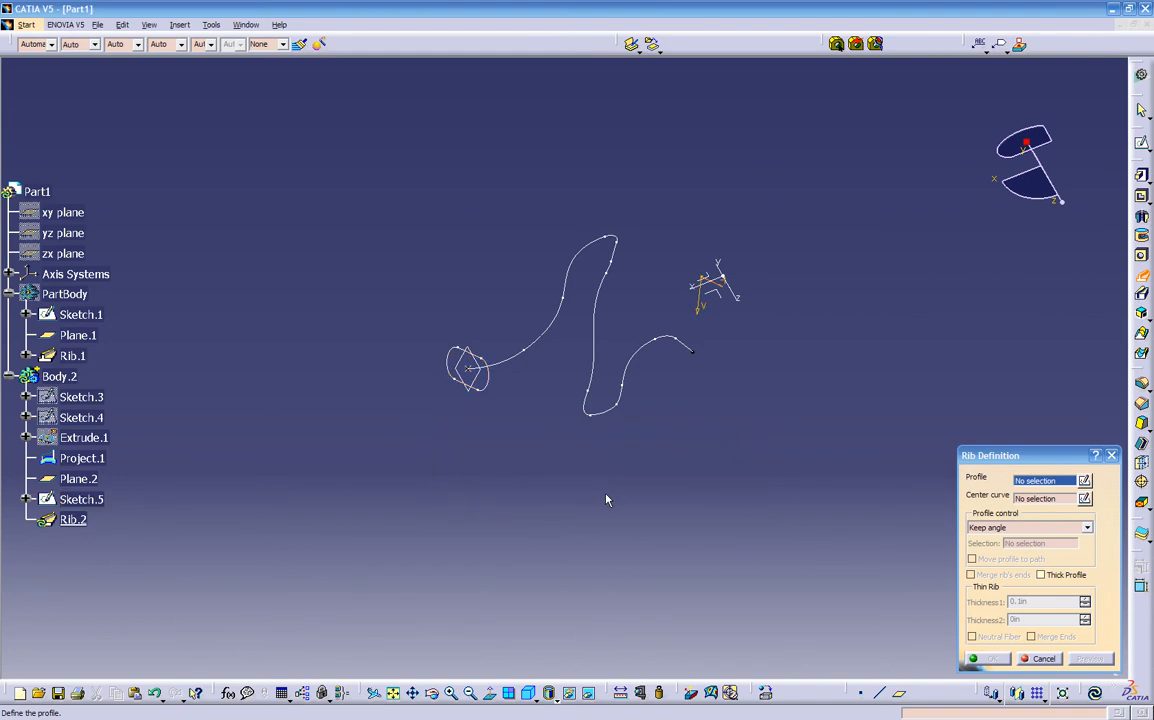
left_click(1036, 658)
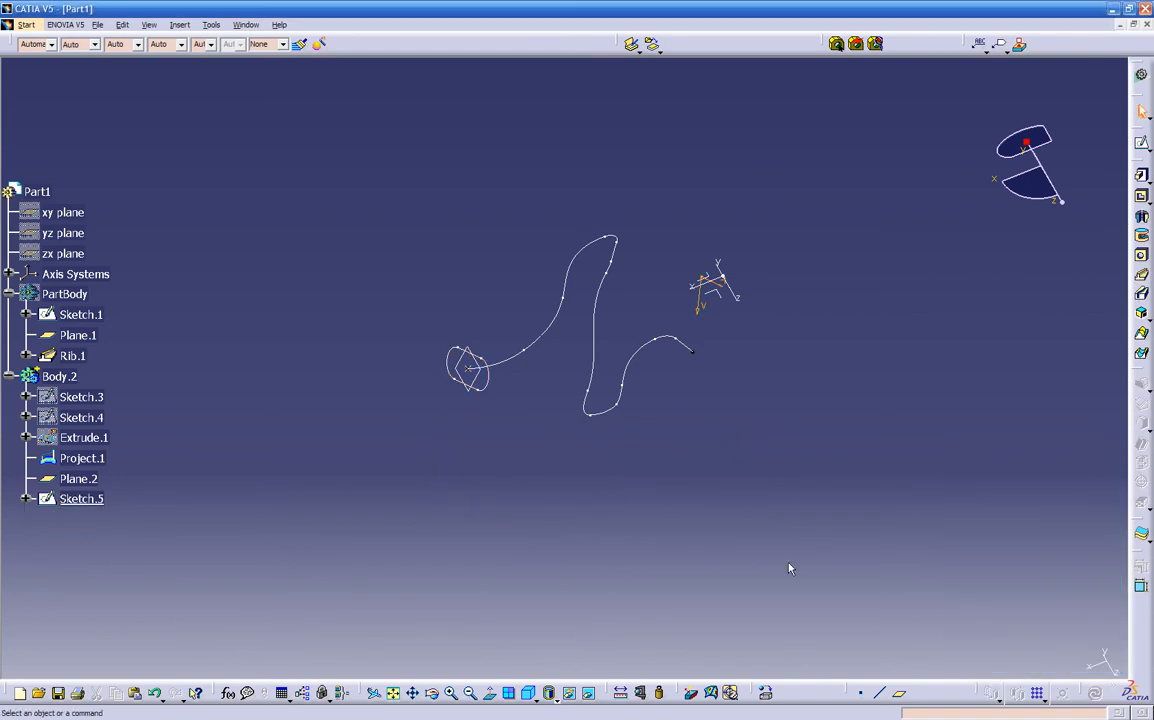
Reopen Sketch.5, convert the elongated hole's middle point into a construction element, and exit the sketch
left_click(489, 384)
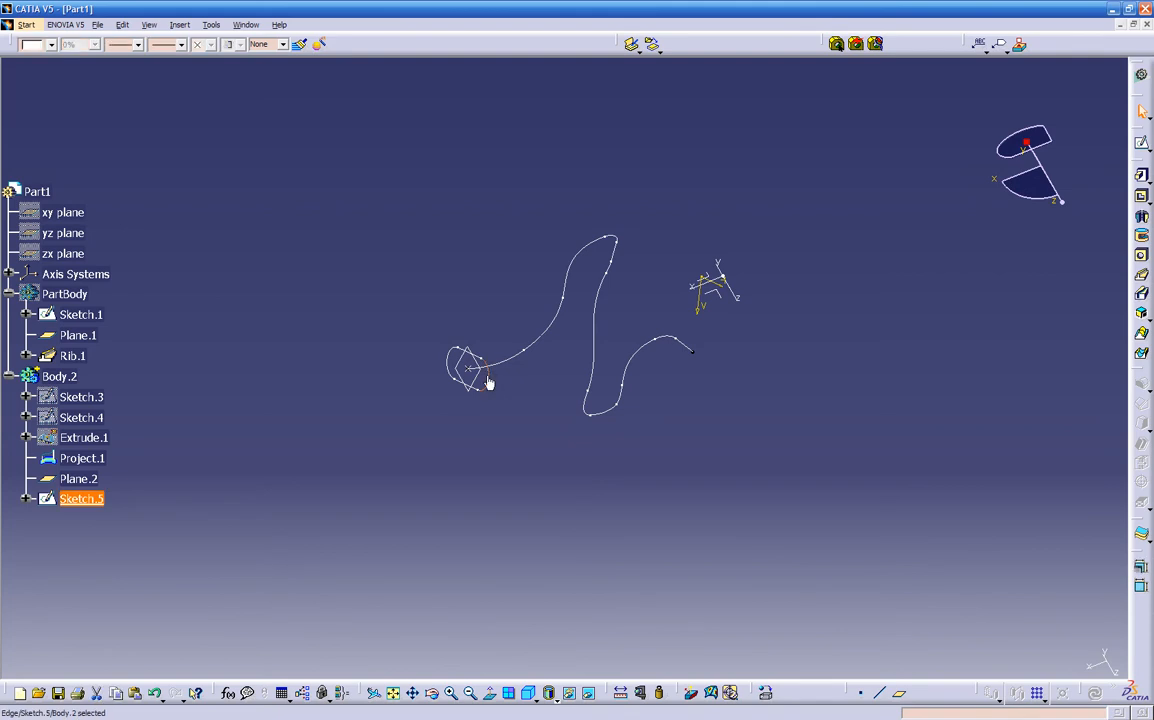
left_click(490, 390)
left_click(638, 429)
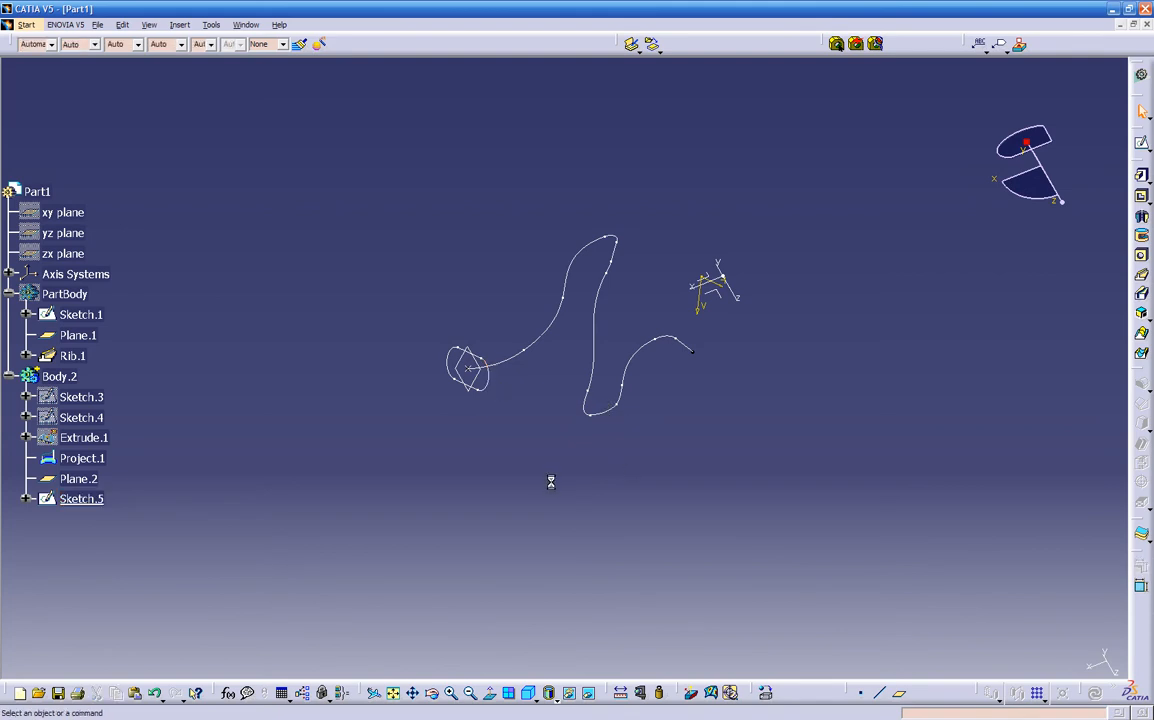
double_click(85, 499)
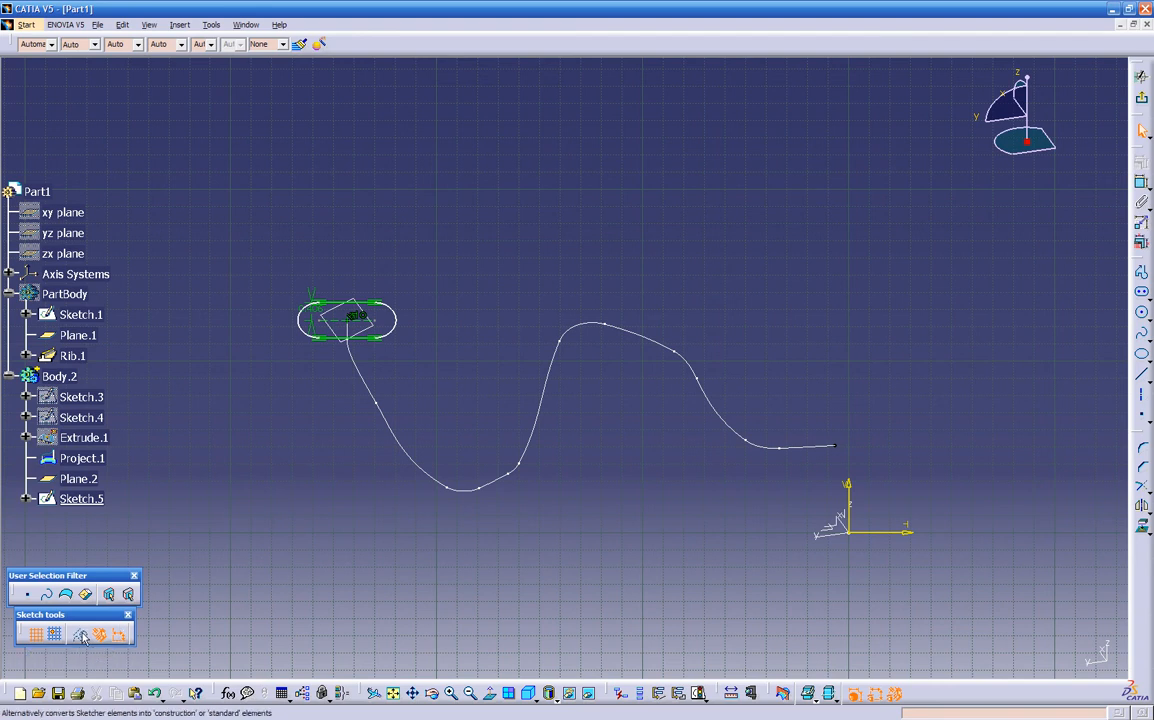
middle_click_drag(296, 496, 528, 442)
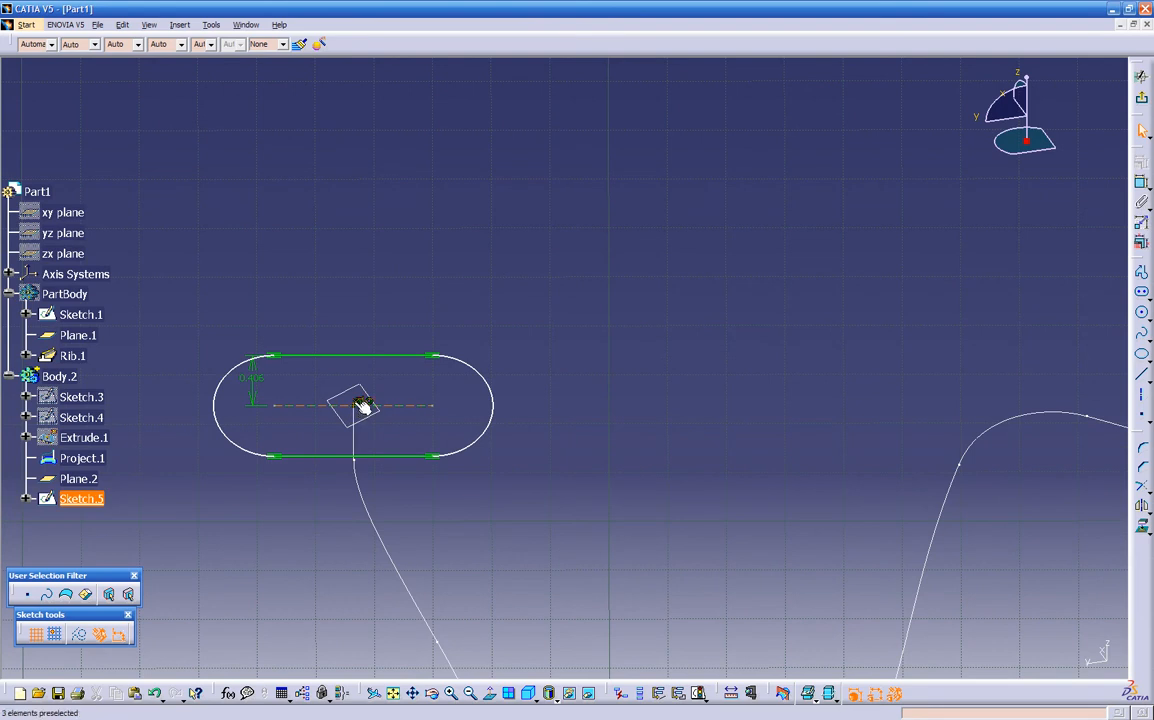
left_click(353, 403)
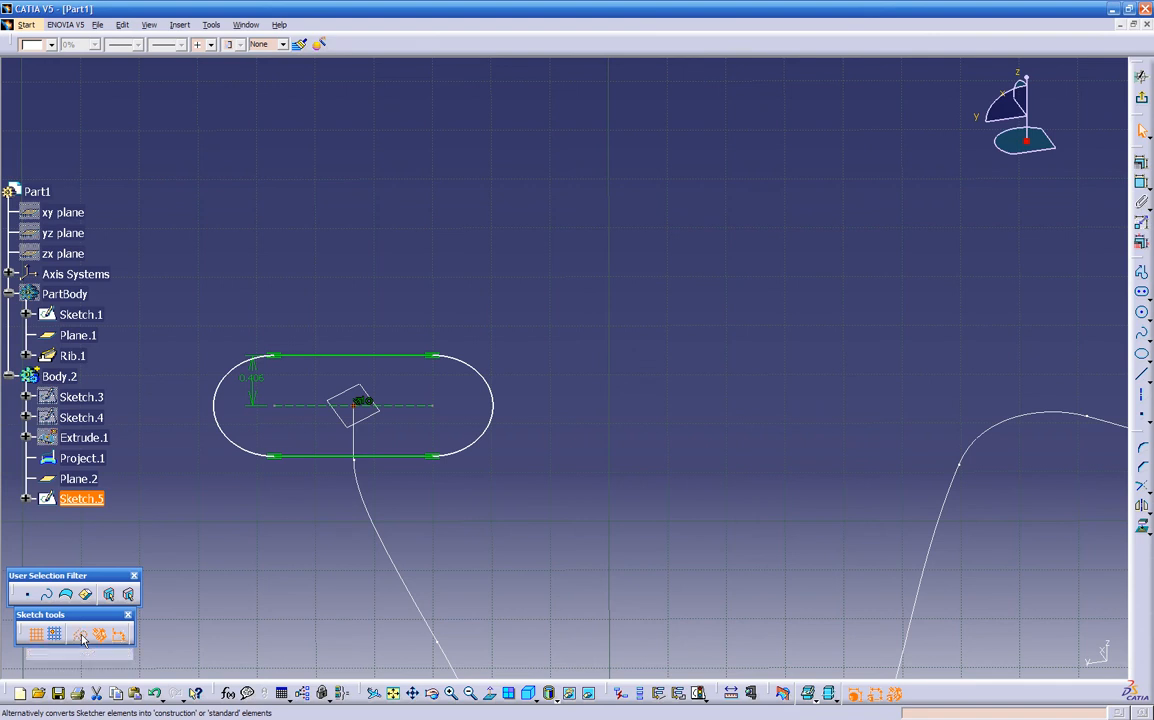
left_click(449, 516)
middle_click_drag(510, 500, 444, 508)
left_click(1140, 98)
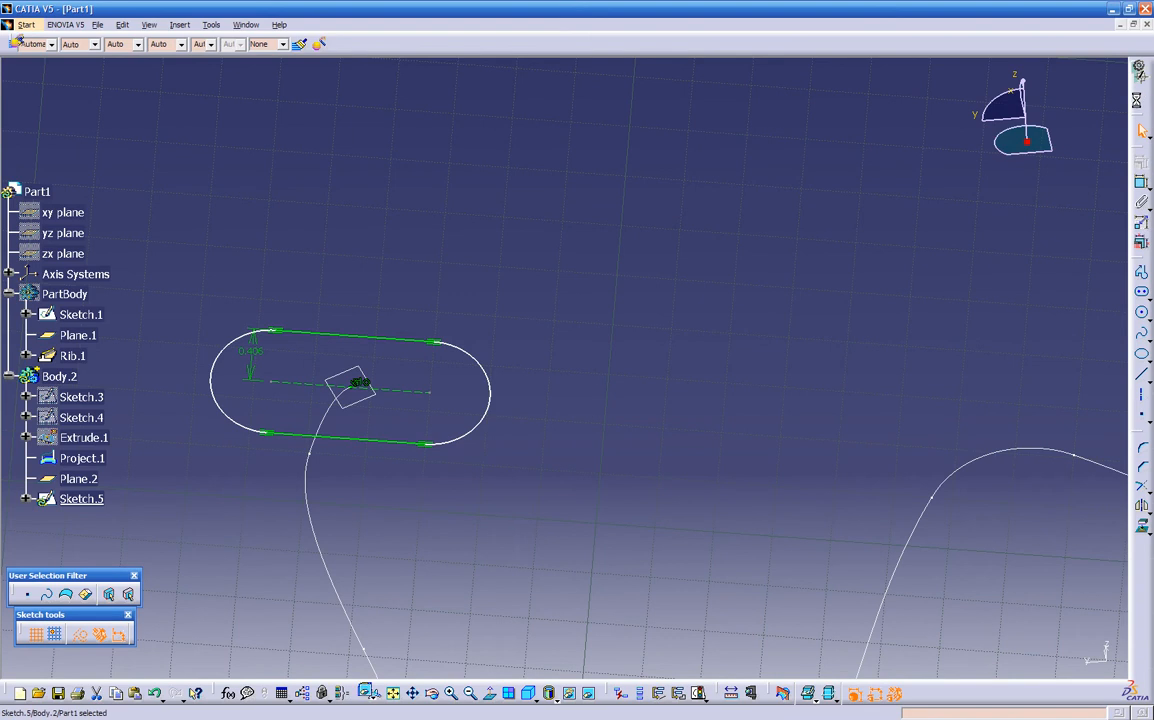
Start a rib with Sketch.5 as the profile and Project.1 as the center curve, with Keep angle profile control
left_click(505, 411)
mouse_move(505, 411)
middle_mouse_down()
mouse_move(607, 423)
mouse_move(659, 482)
mouse_move(644, 366)
mouse_move(590, 425)
mouse_move(531, 431)
middle_mouse_up()
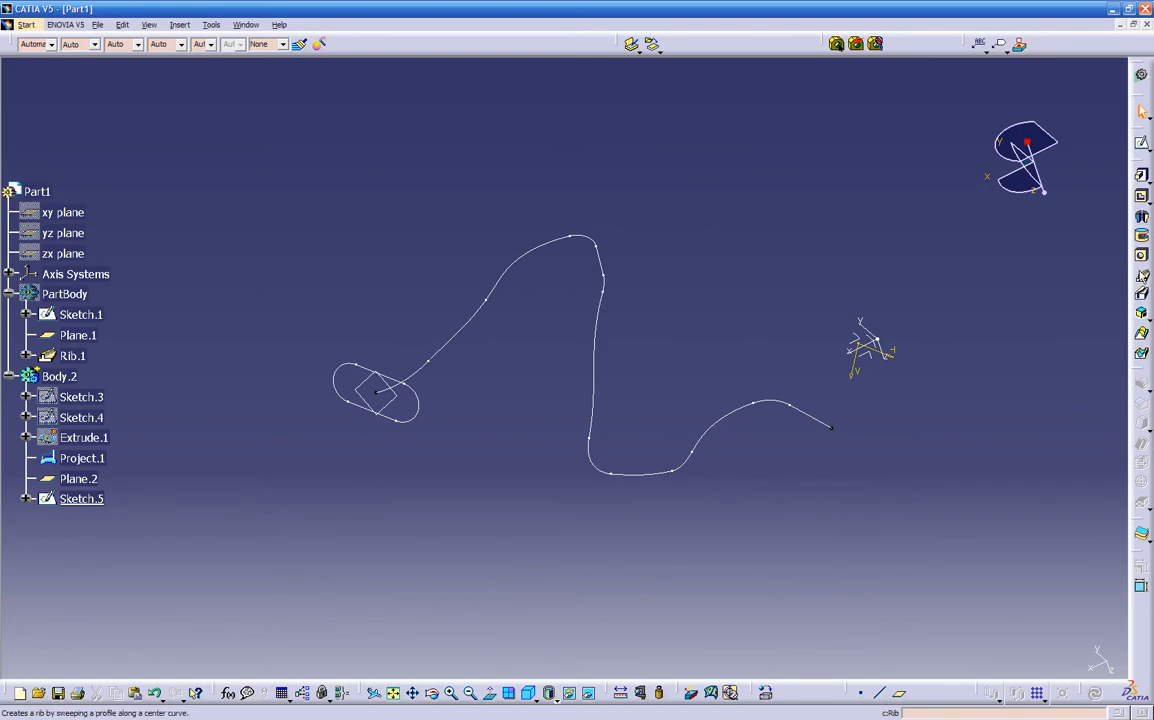
left_click(1142, 275)
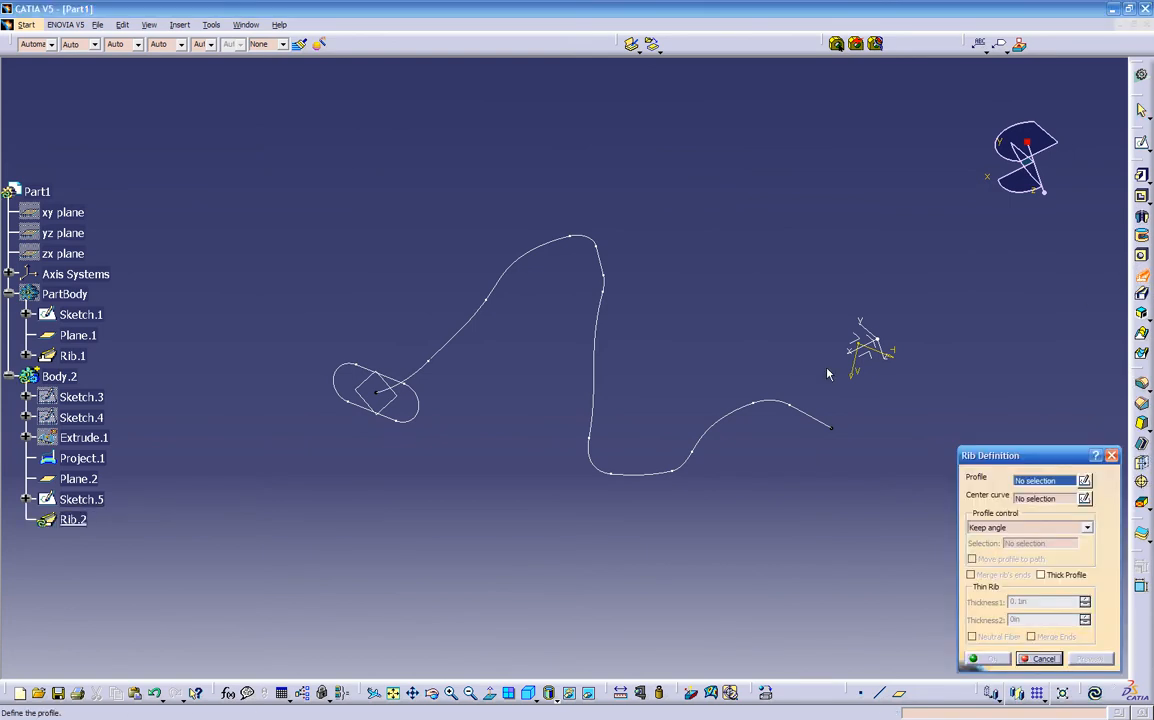
left_click(411, 417)
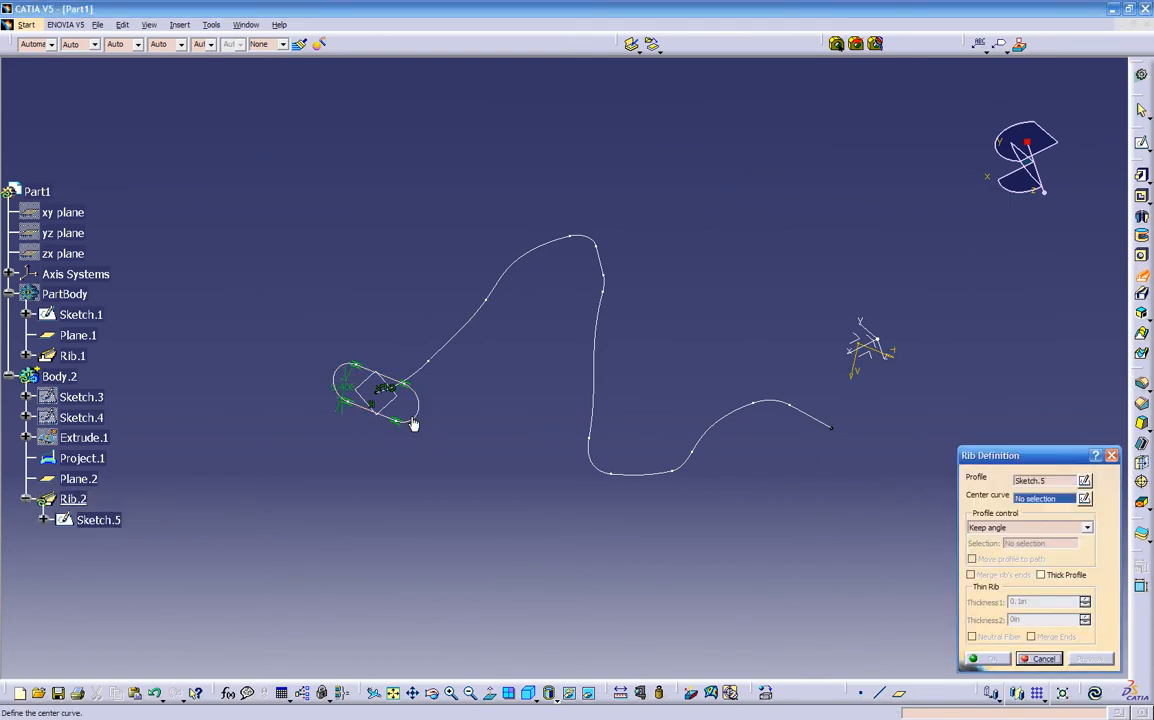
left_click(461, 330)
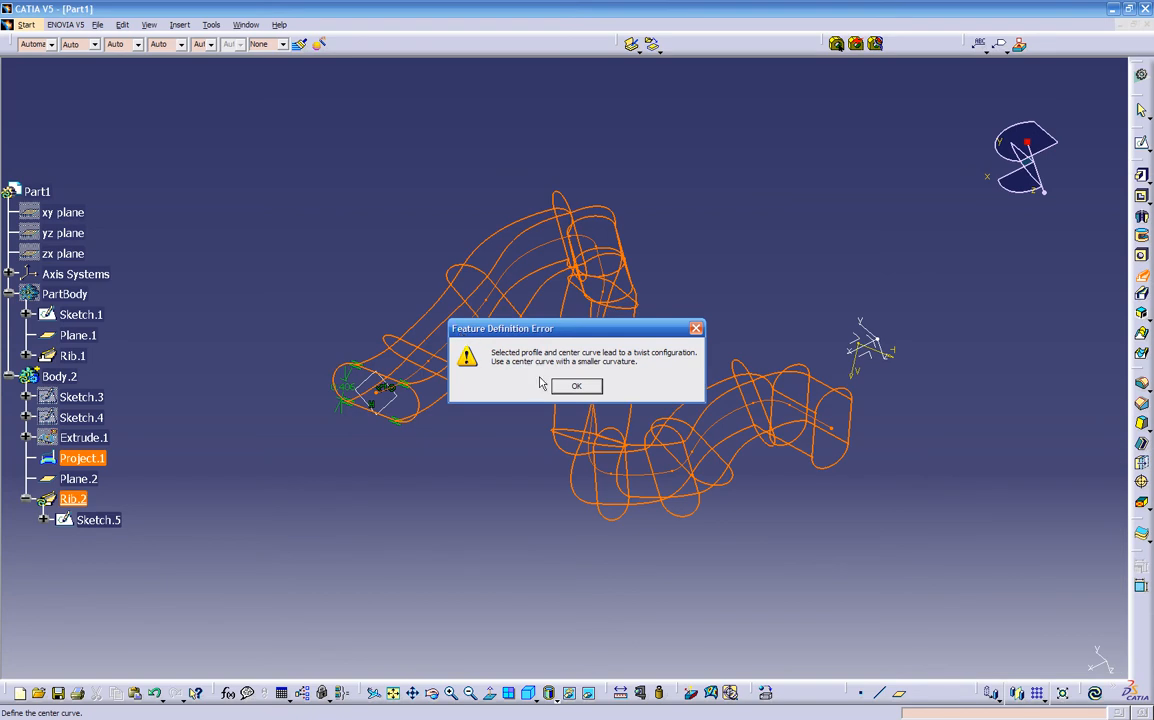
left_click_drag(548, 342, 393, 503)
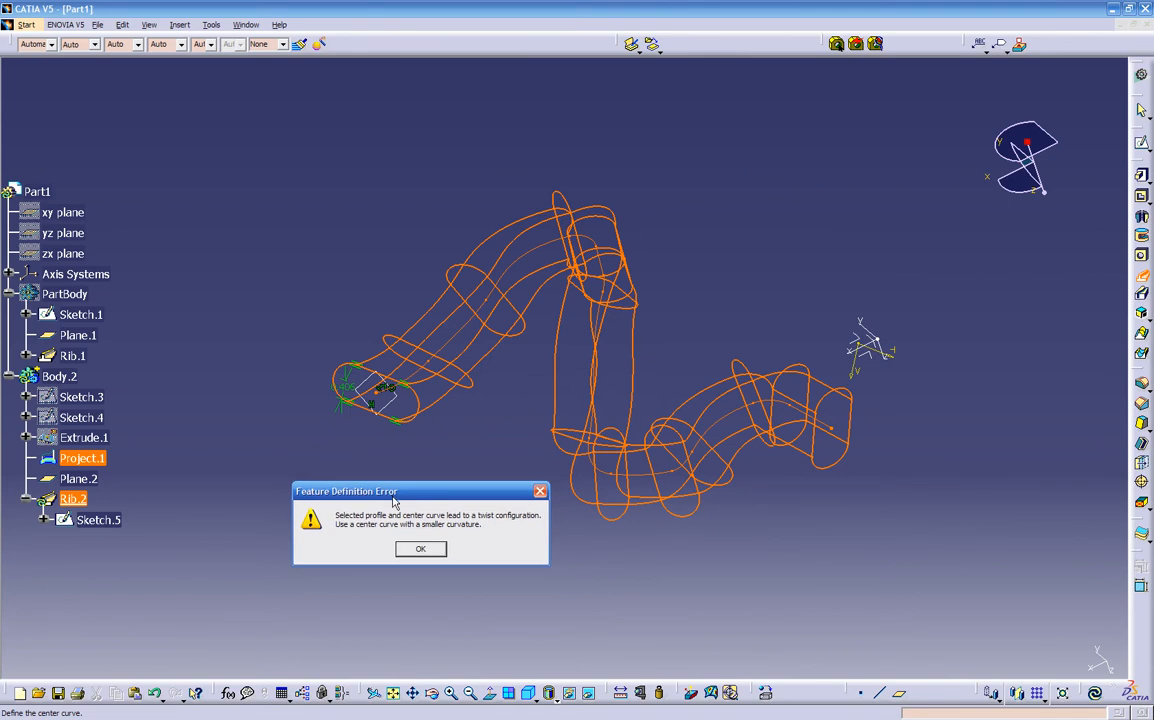
left_click(419, 550)
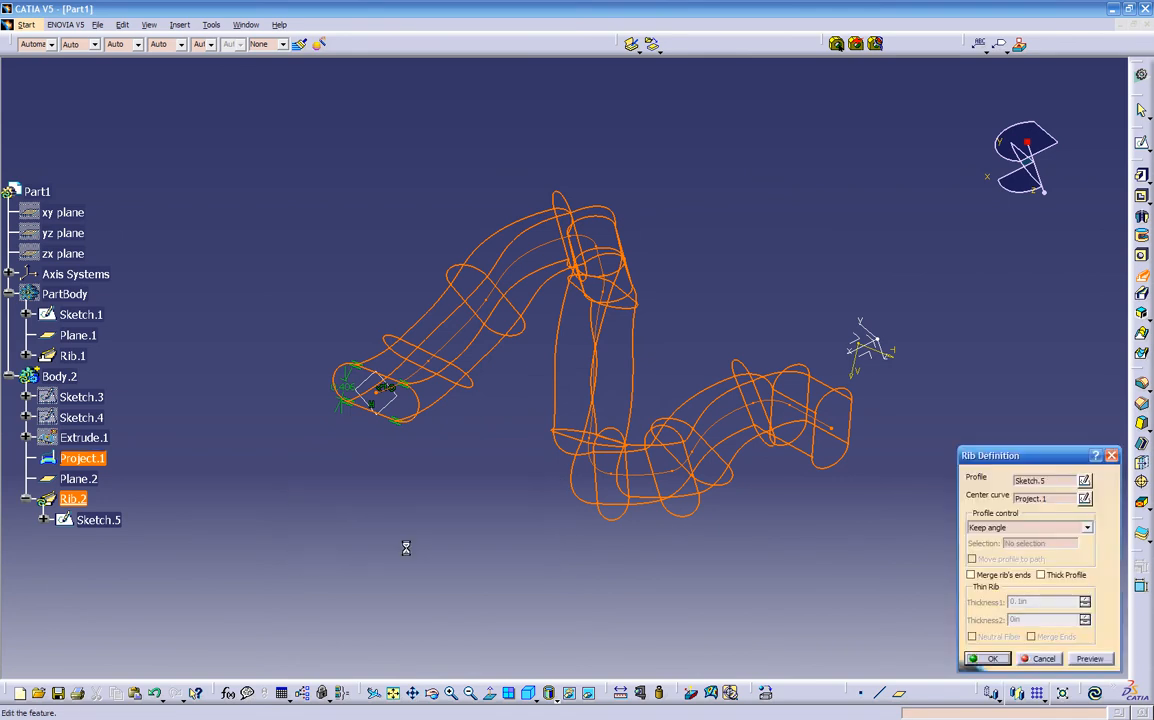
Try to preview and build the rib from Sketch.5 along Project.1, and cancel its definition
middle_click_drag(592, 520, 808, 495)
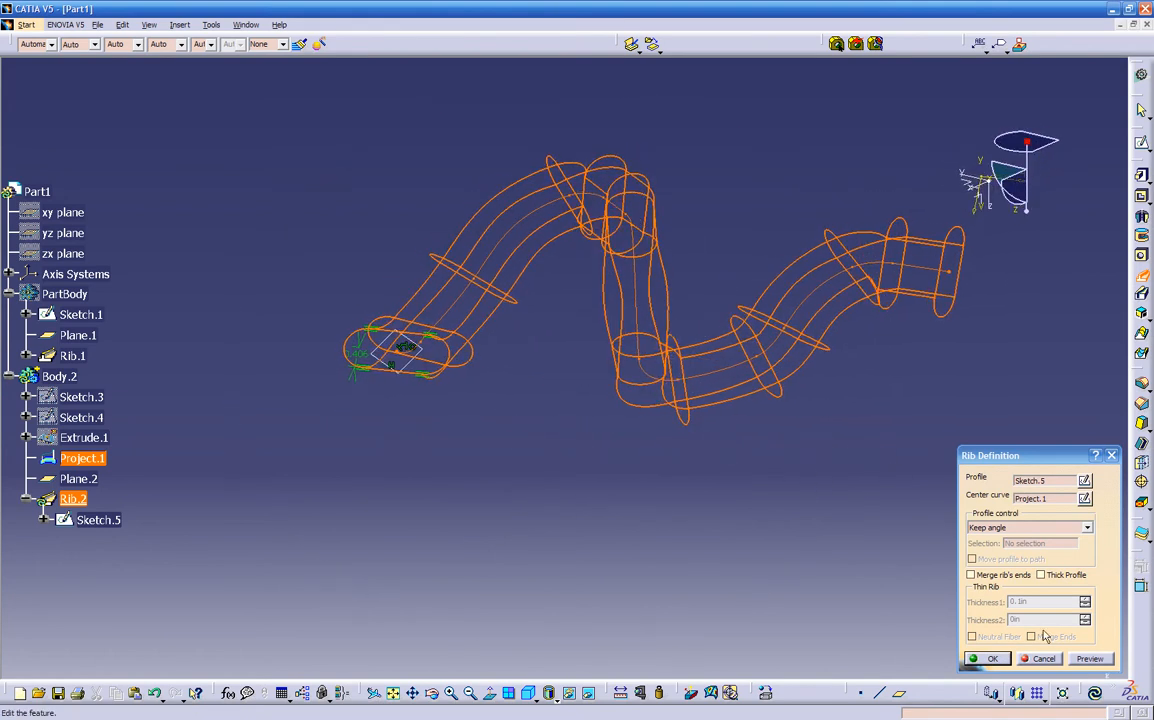
left_click(1090, 659)
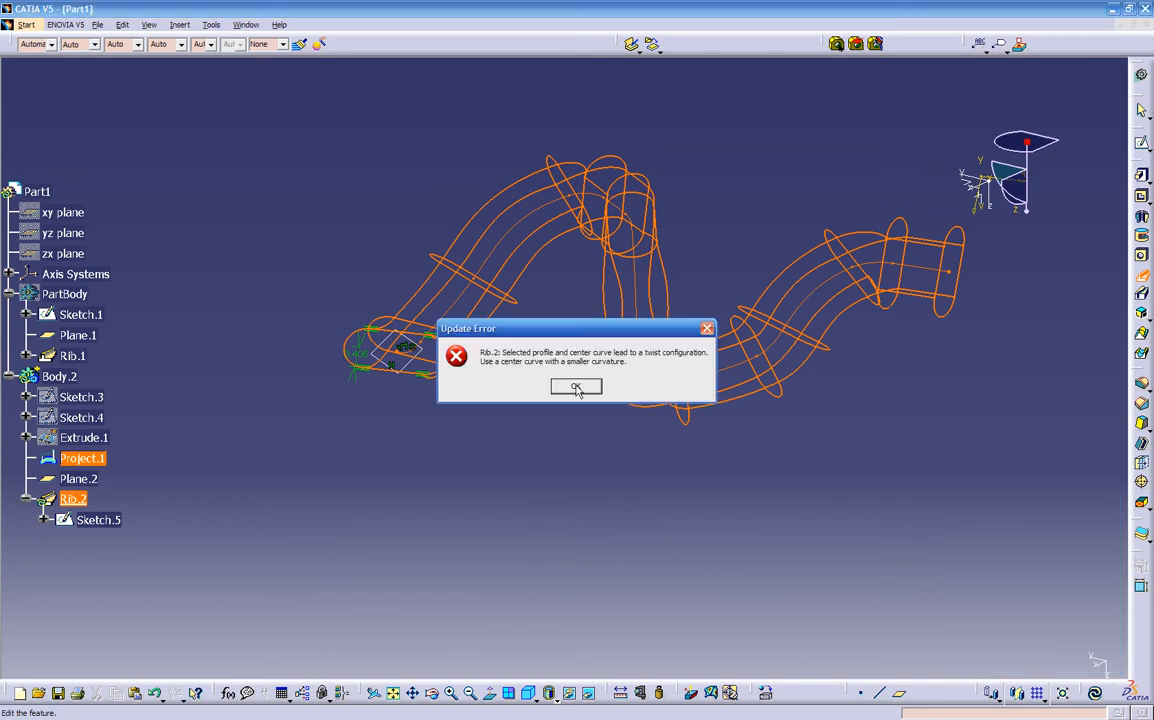
left_click(576, 388)
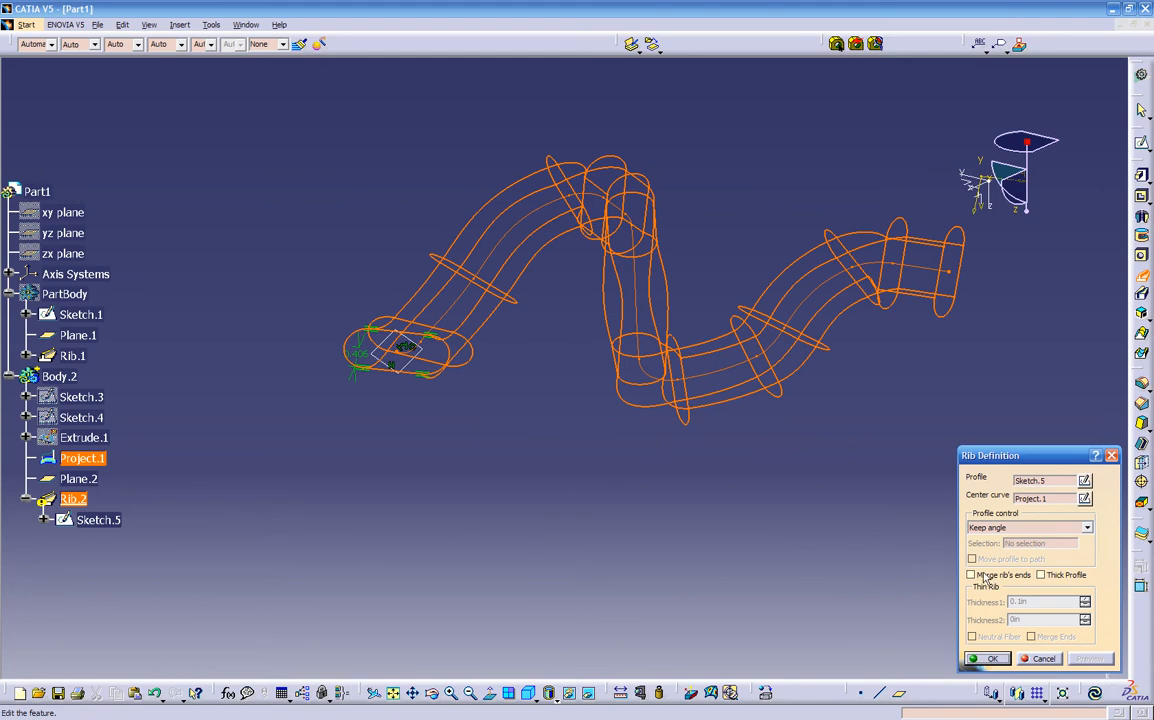
left_click(980, 659)
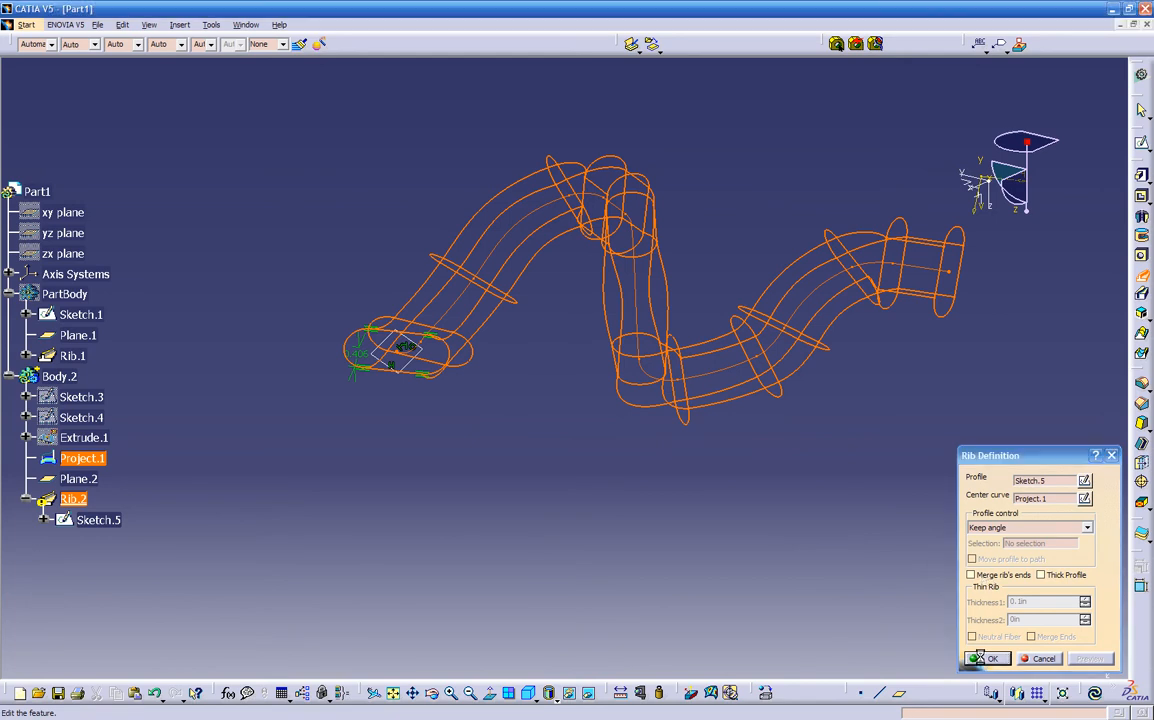
left_click(577, 388)
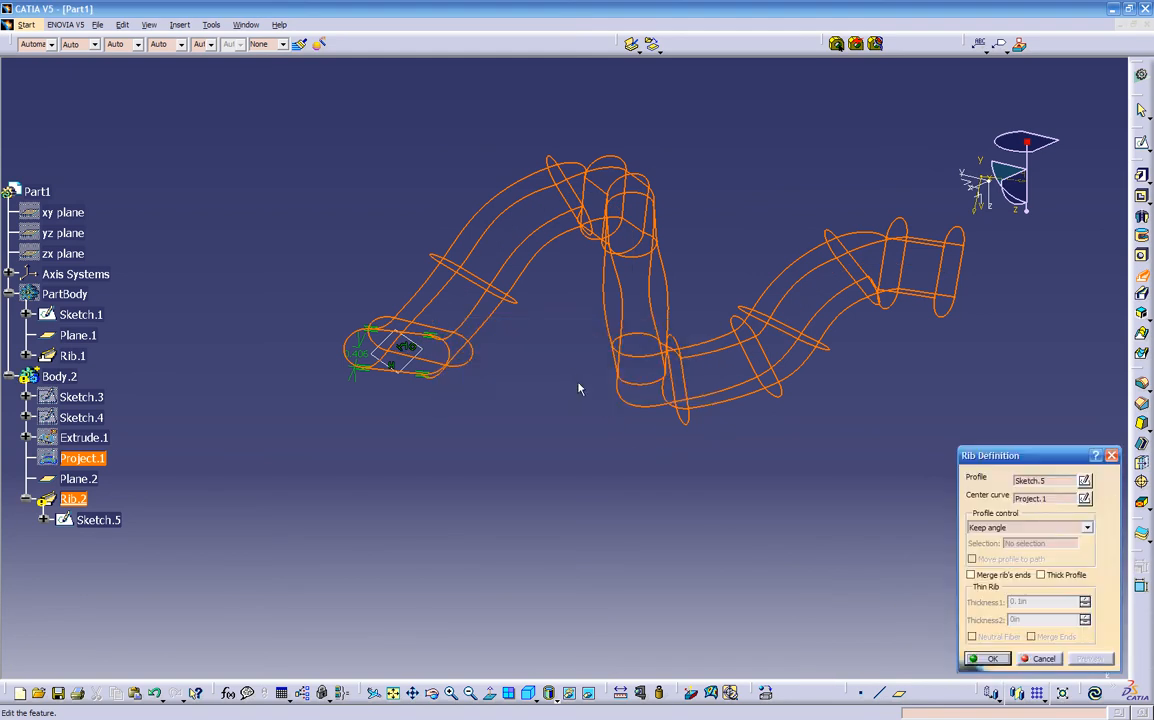
left_click(1043, 659)
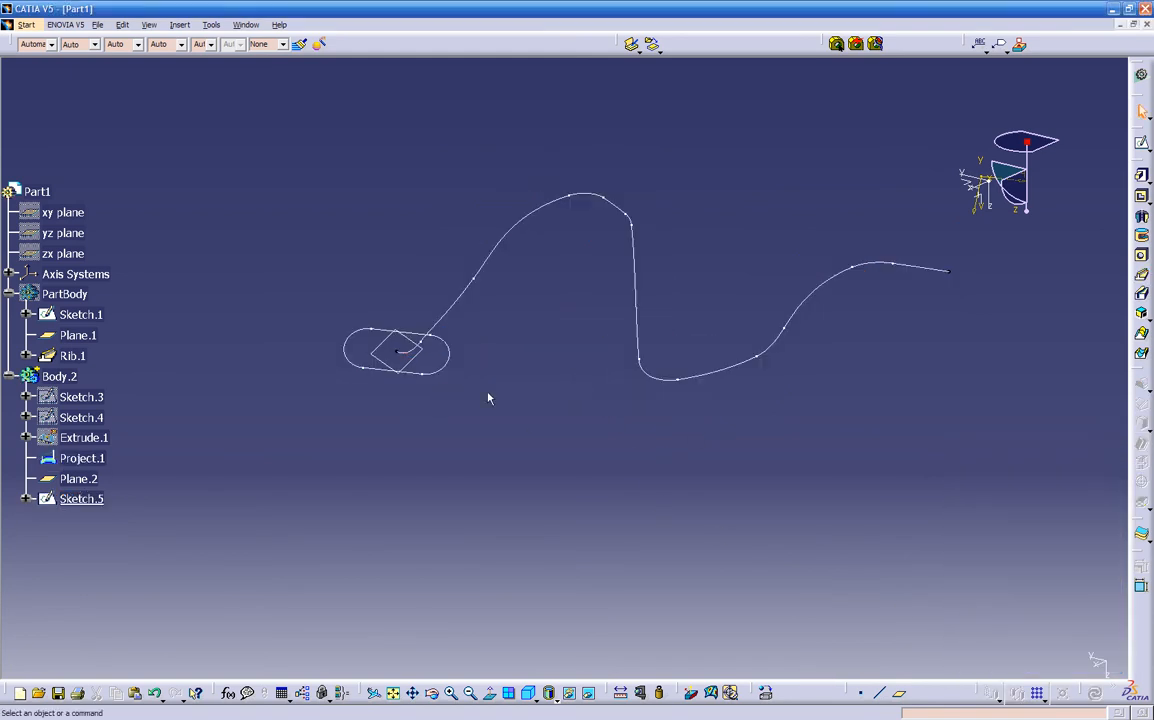
Reopen Sketch.5 for editing
left_click(451, 360)
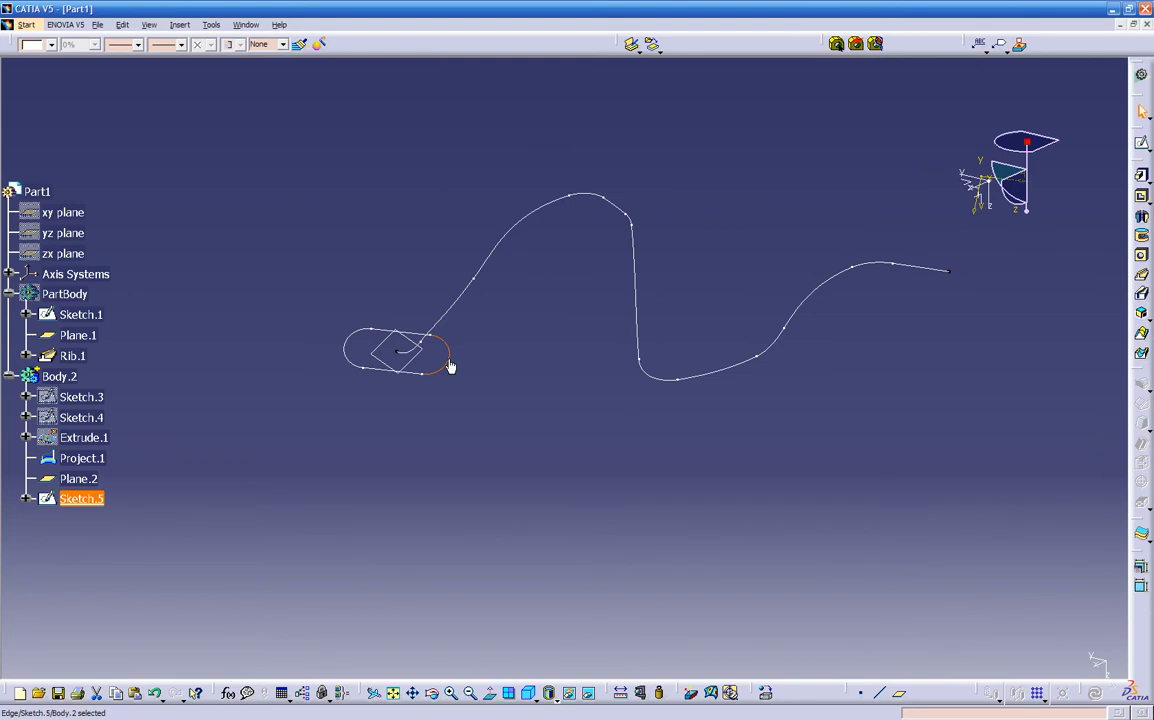
double_click(80, 498)
mouse_move(283, 428)
middle_mouse_down()
mouse_move(322, 360)
mouse_move(696, 440)
middle_mouse_up()
left_click(283, 428)
Try to offset the elongated hole, first with all its elements selected and again from a single straight edge, and clear the selection
mouse_move(401, 295)
left_mouse_down()
mouse_move(734, 471)
mouse_move(752, 469)
left_mouse_up()
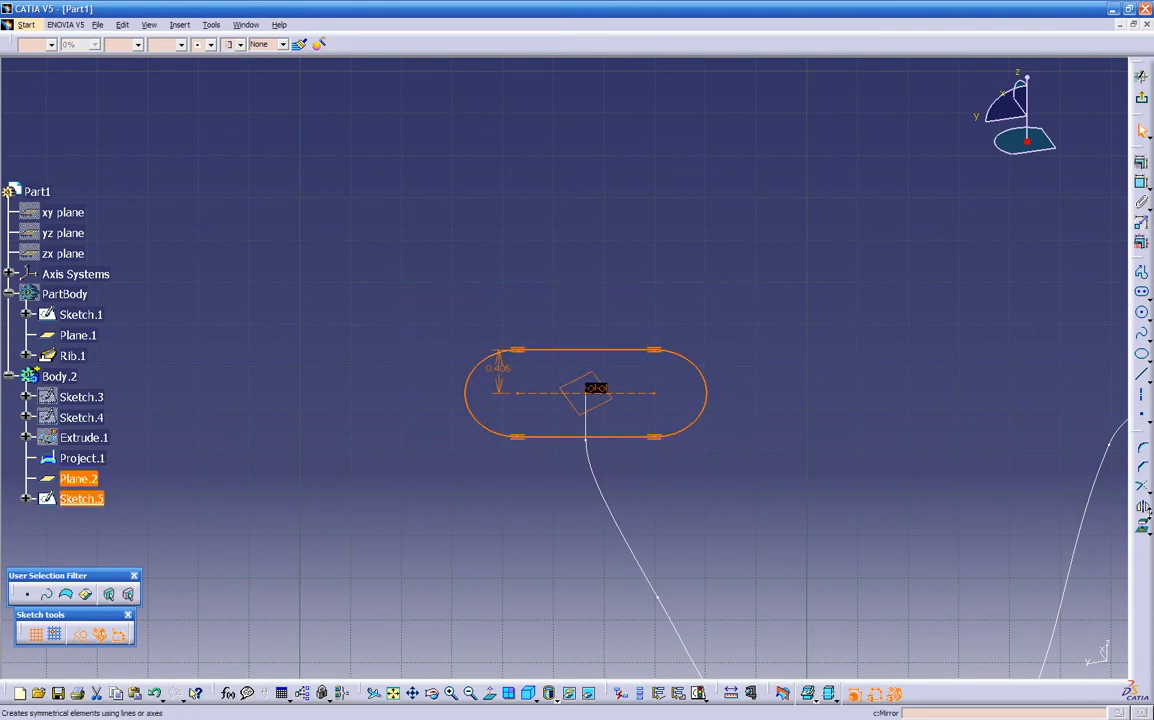
left_click(1150, 513)
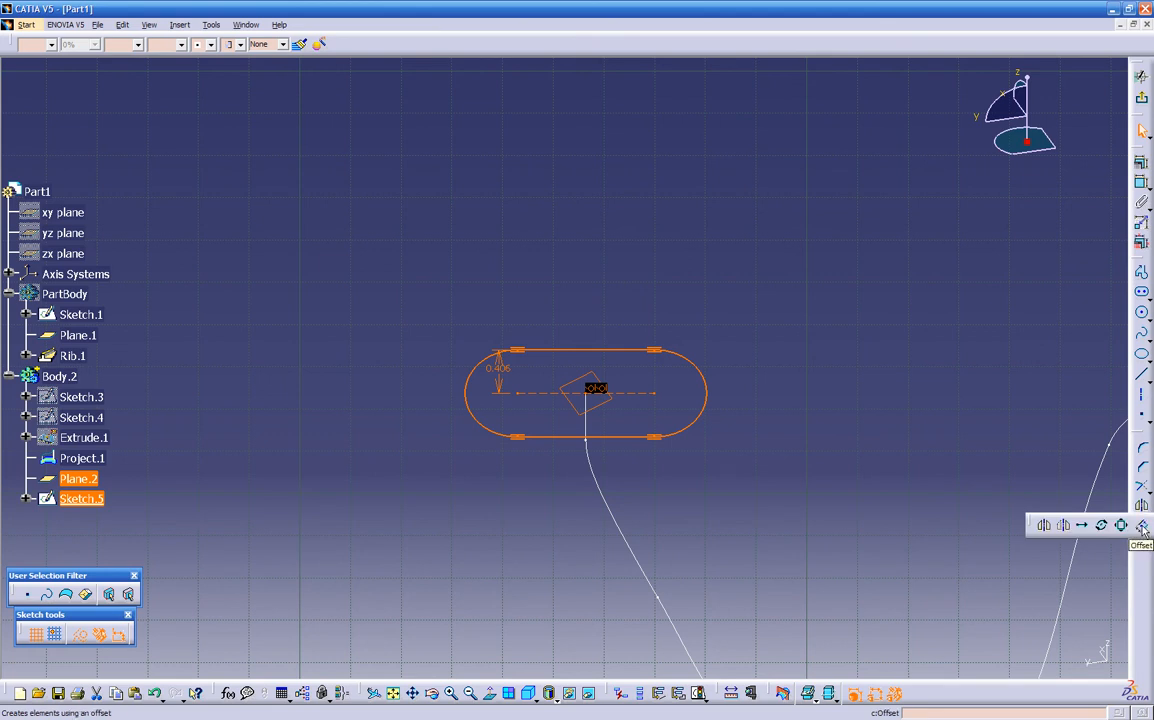
left_click(1143, 527)
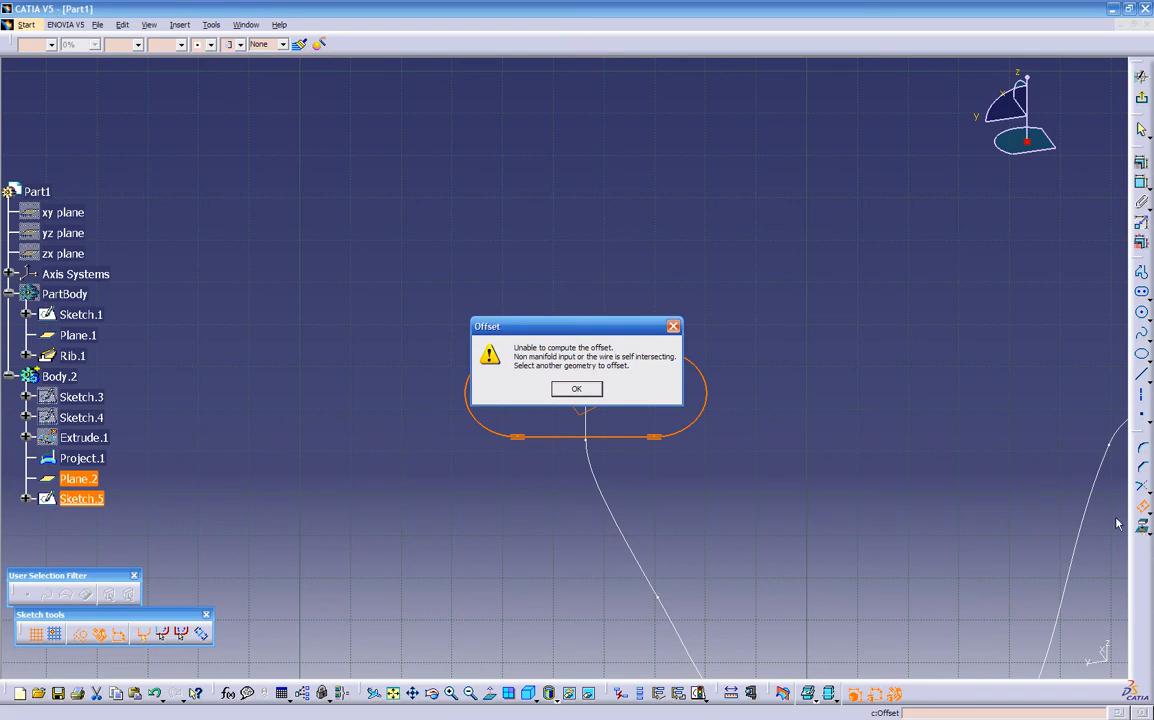
left_click(576, 391)
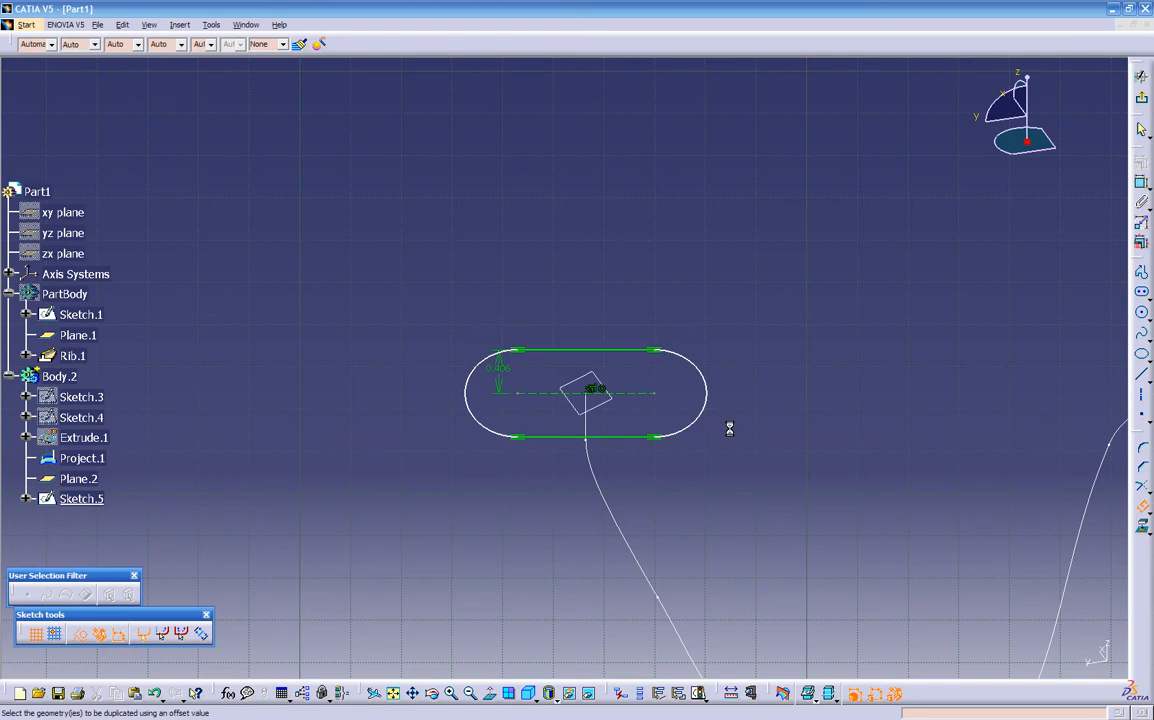
left_click(612, 352)
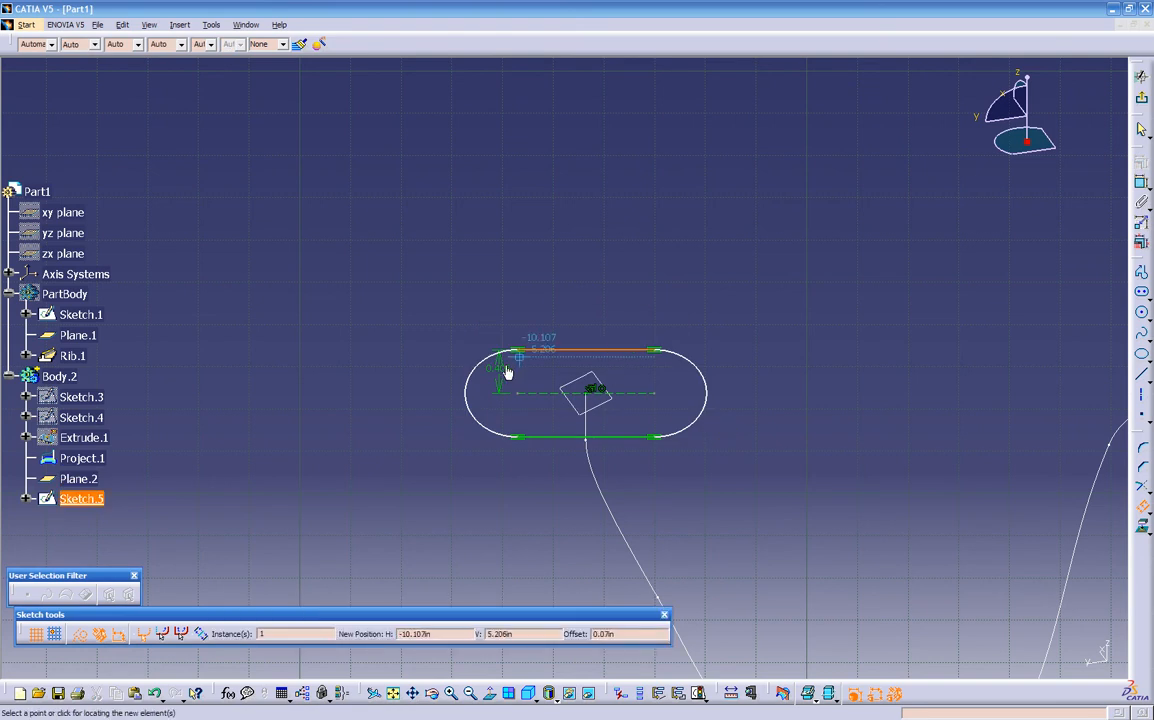
key("Escape")
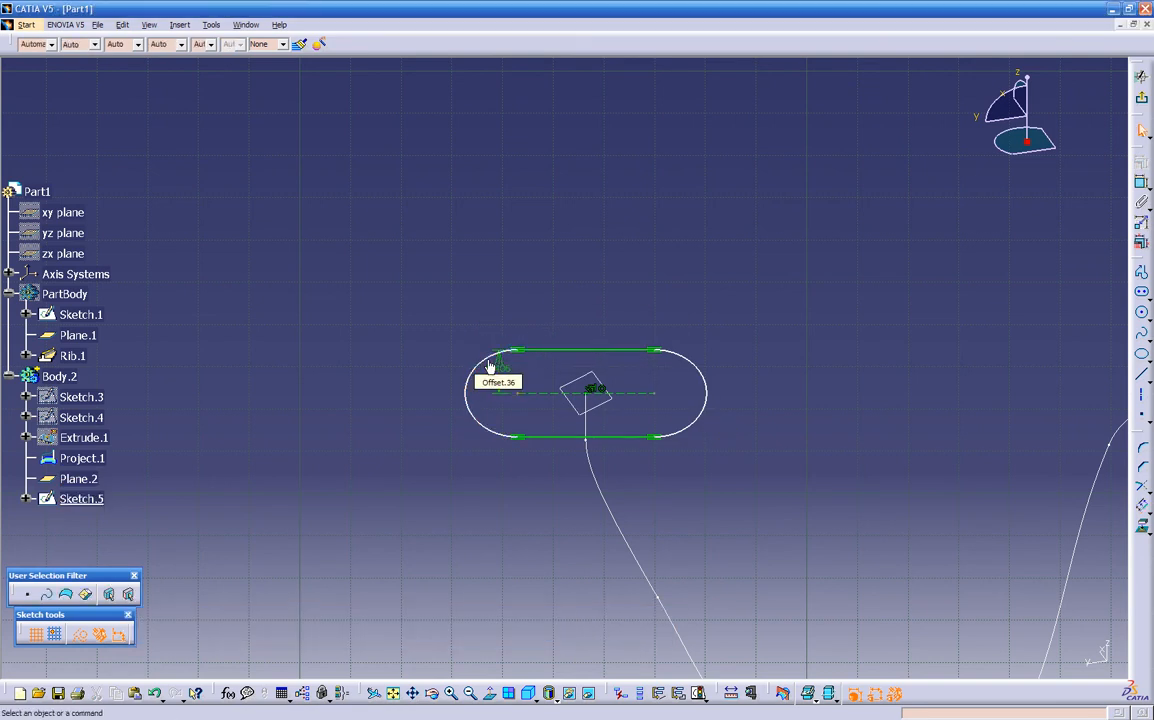
left_click(488, 362)
left_click(628, 350, "ctrl")
left_click(710, 387, "ctrl")
left_click(620, 438, "ctrl")
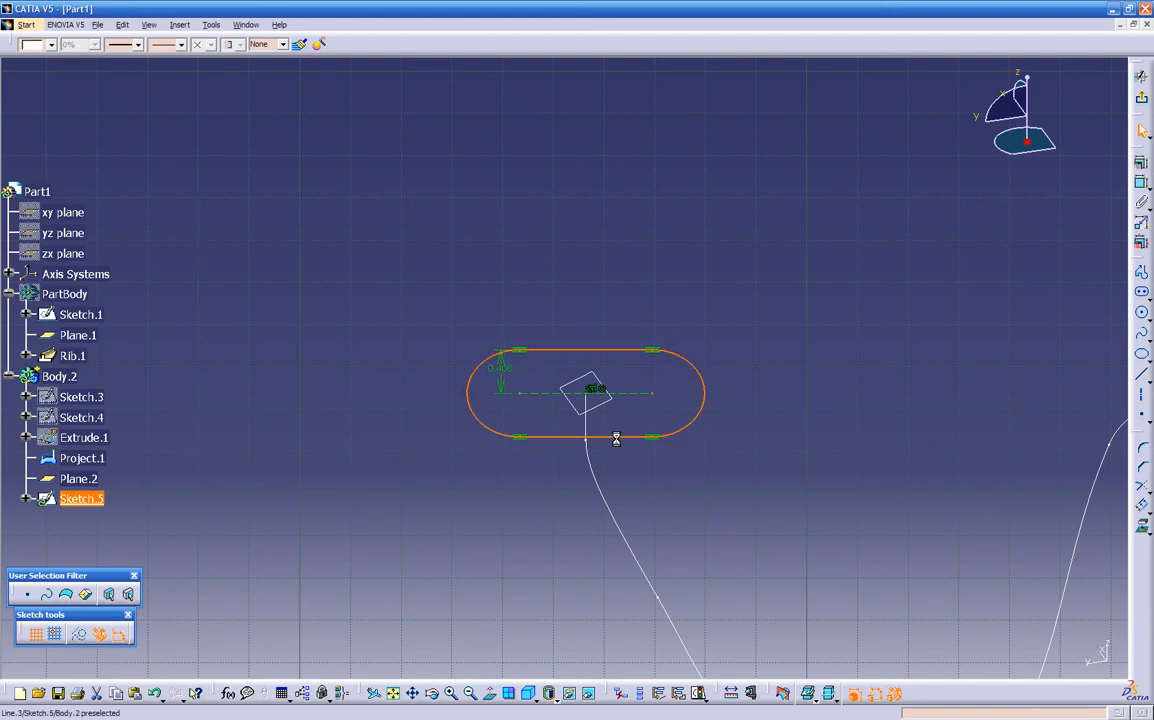
left_click(893, 537)
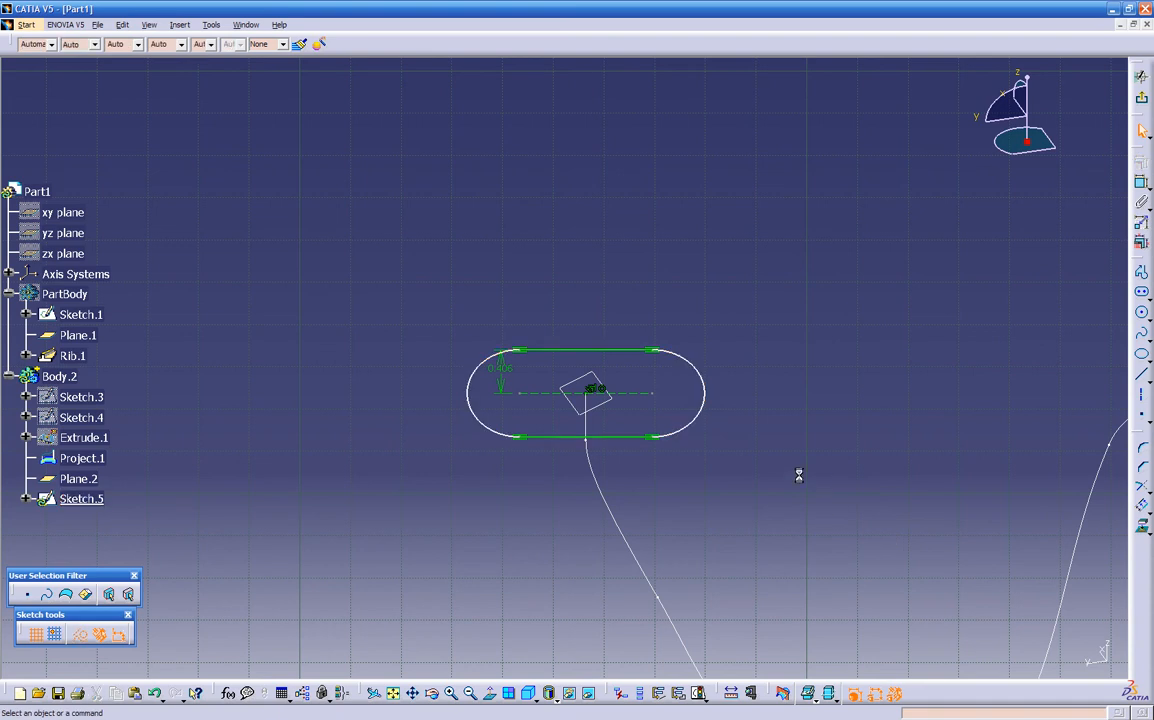
Move the elongated hole's radius dimension above the profile and set it to 0.2 in
double_click(506, 376)
left_click_drag(505, 342, 500, 284)
left_click_drag(950, 606, 878, 602)
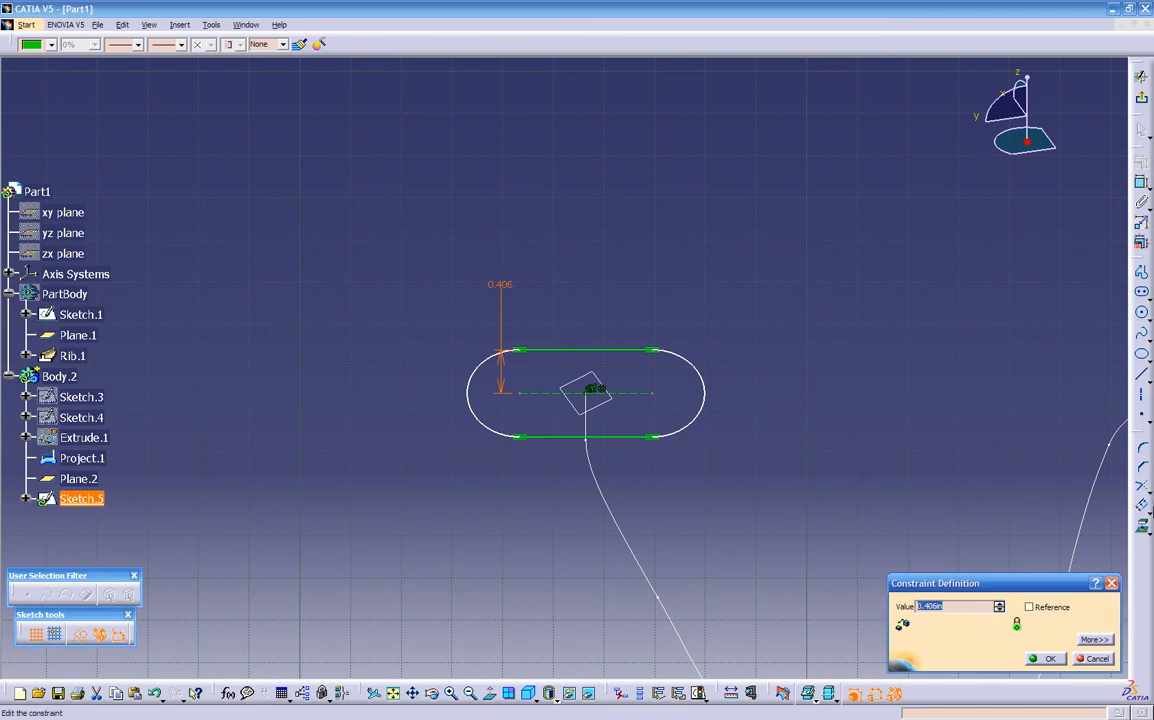
type("0.2")
key("Return")
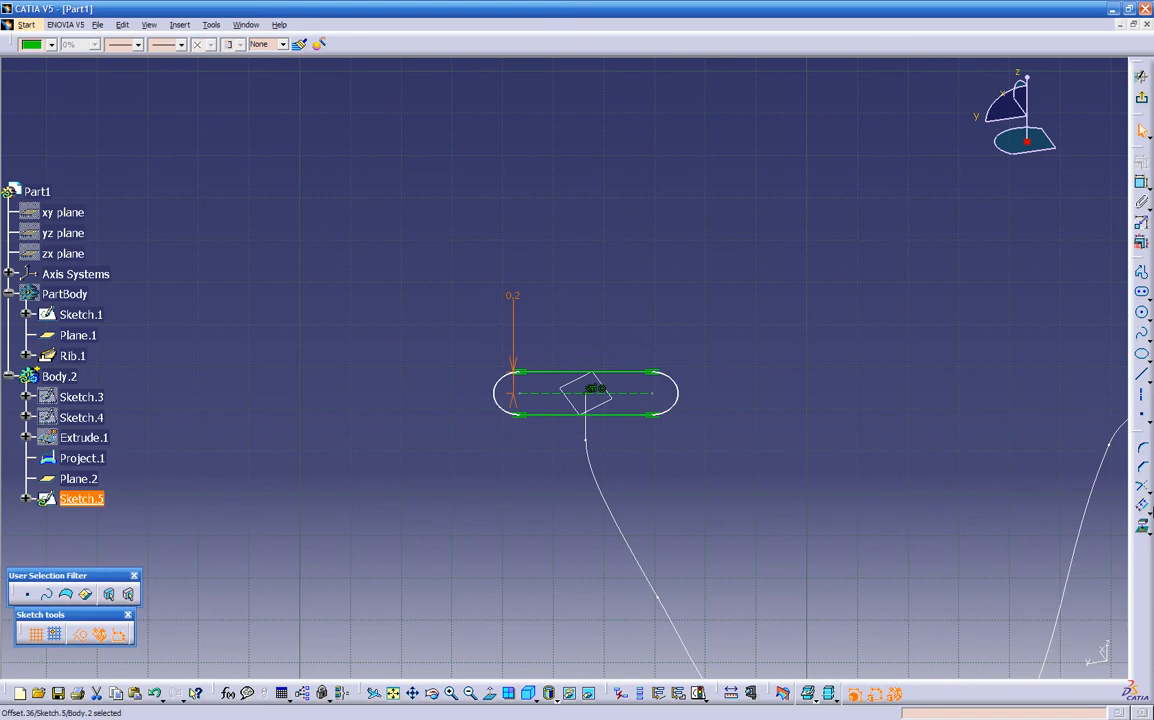
Dimension the horizontal distance between the elongated hole's two arc centres and set it to 0.5 in
left_click(653, 394)
left_click(920, 264)
left_click(1141, 184)
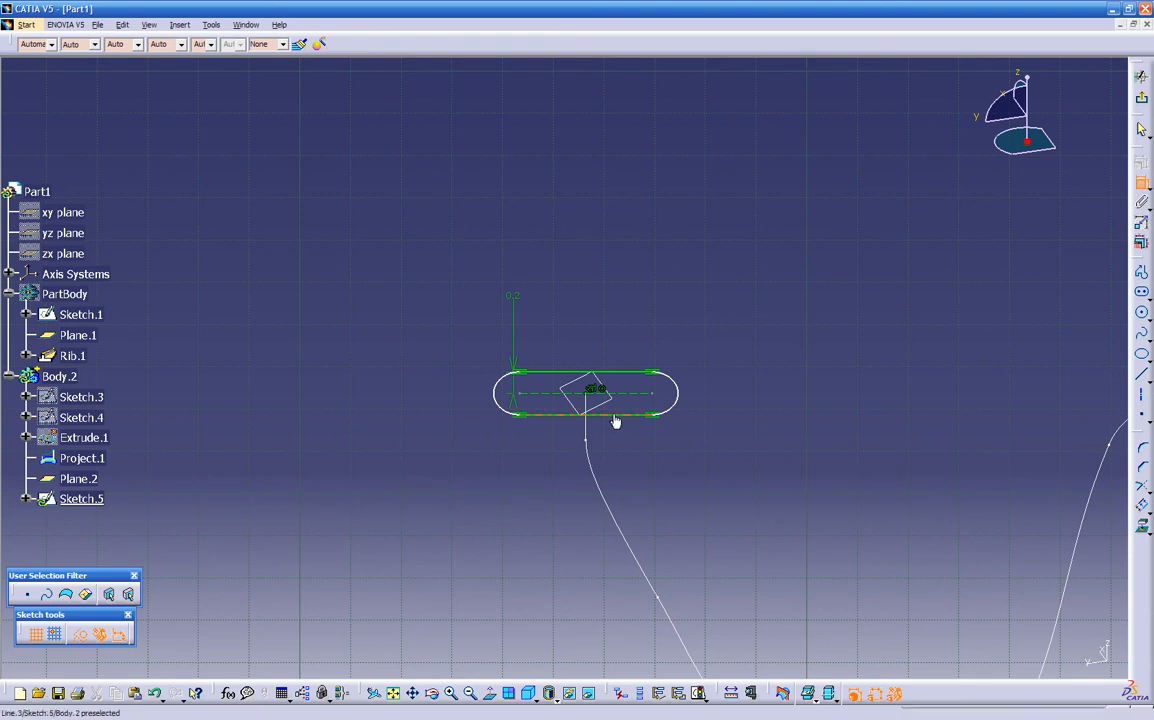
left_click(653, 394)
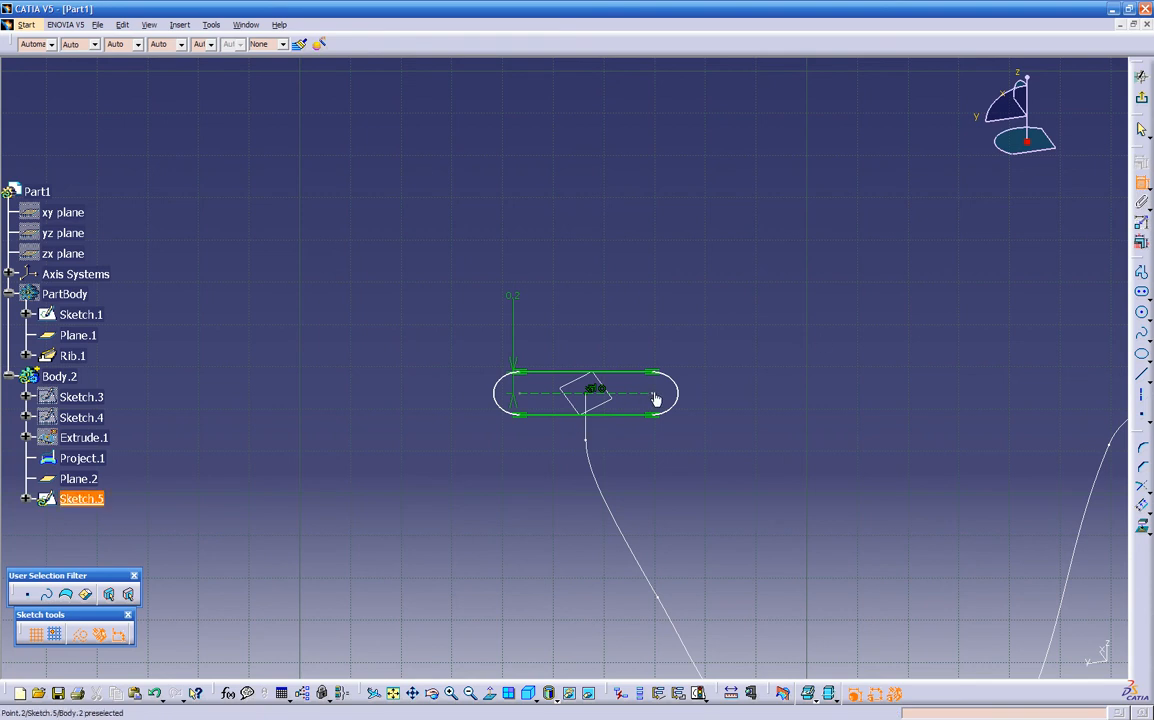
left_click(529, 397)
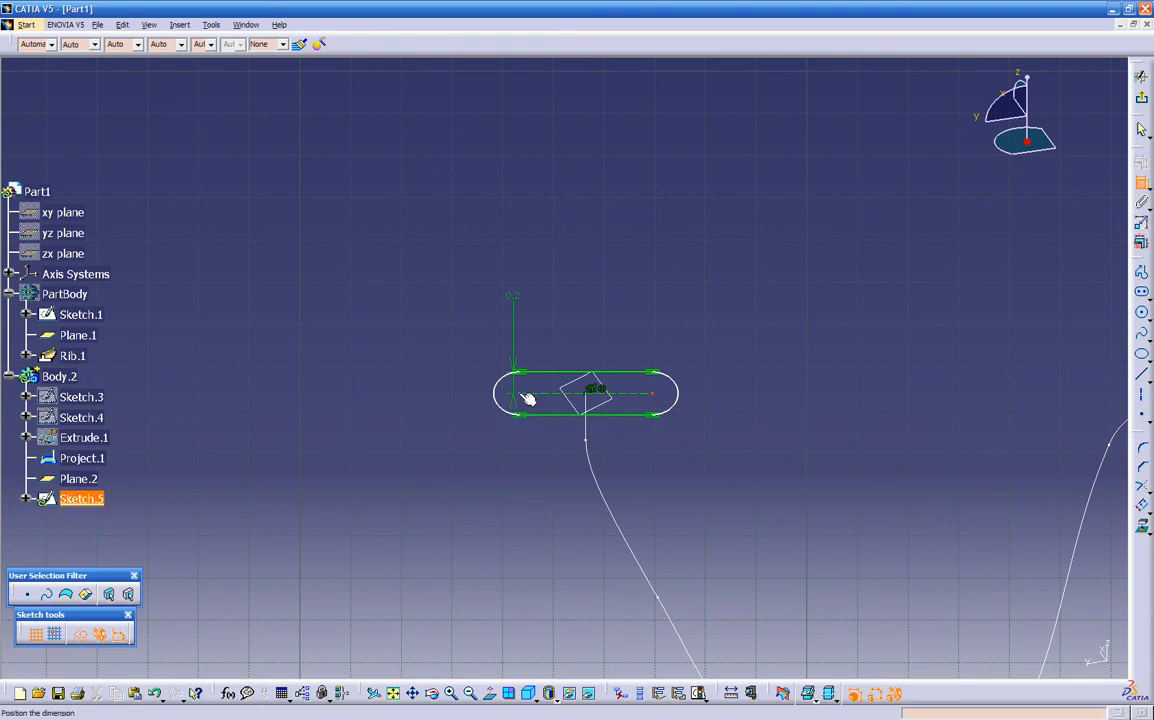
left_click(587, 257)
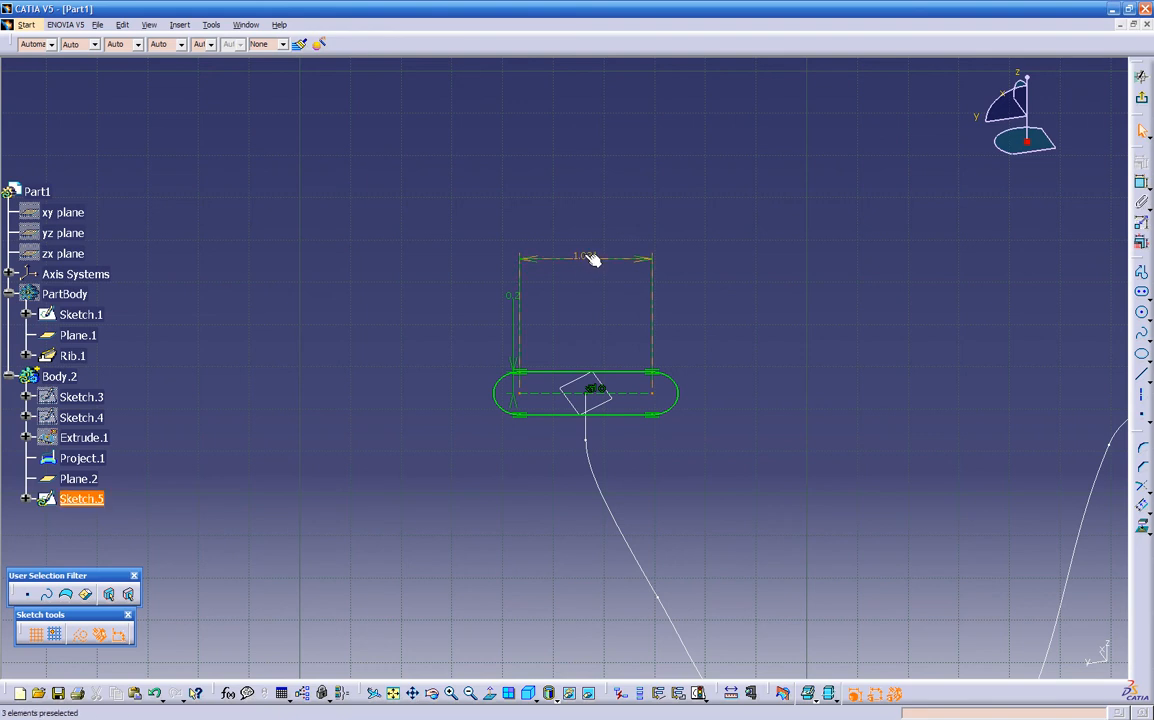
double_click(586, 255)
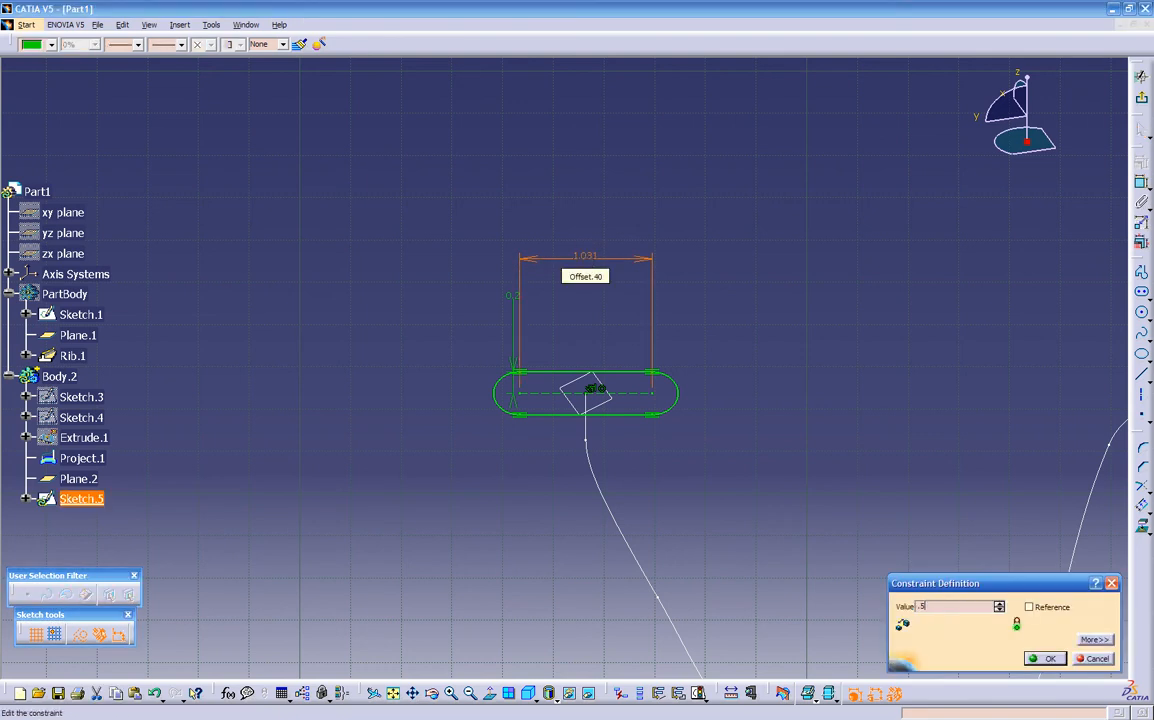
type("0.5")
key("Return")
left_click(690, 324)
middle_click_drag(741, 401, 655, 400)
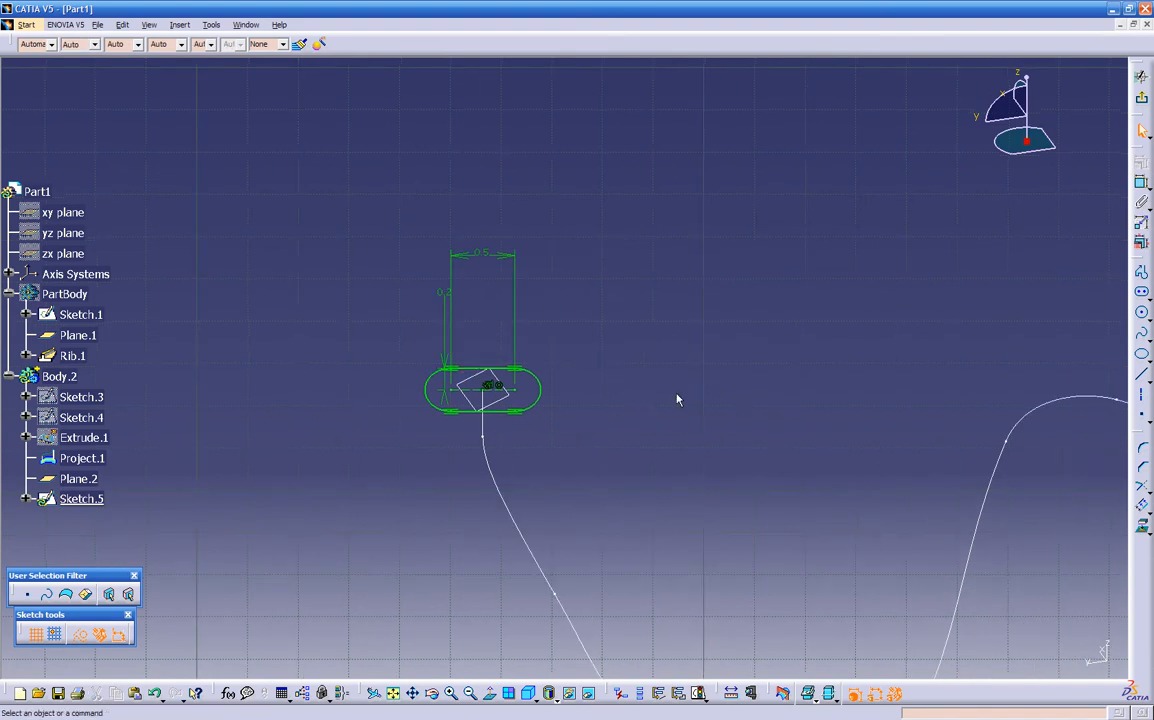
Draw a second, slanted construction elongated hole in the empty area beside the profile, with a radius of about 0.4 in
left_click(1141, 292)
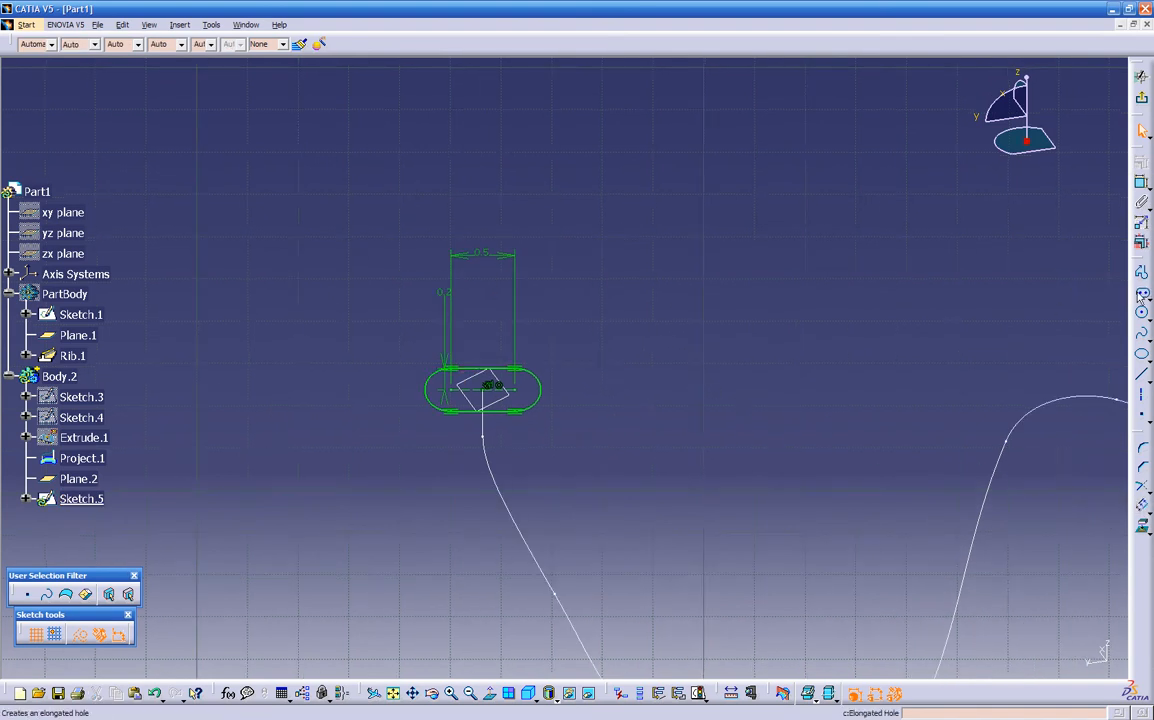
left_click(715, 233)
left_click(759, 311)
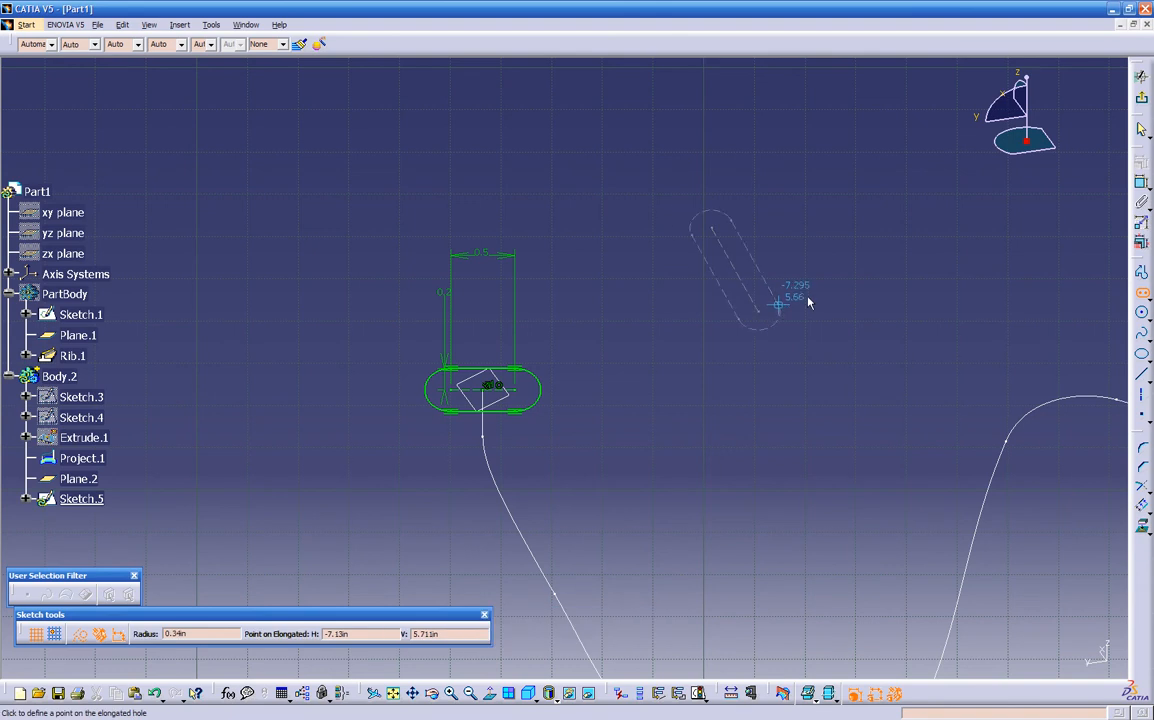
left_click(807, 297)
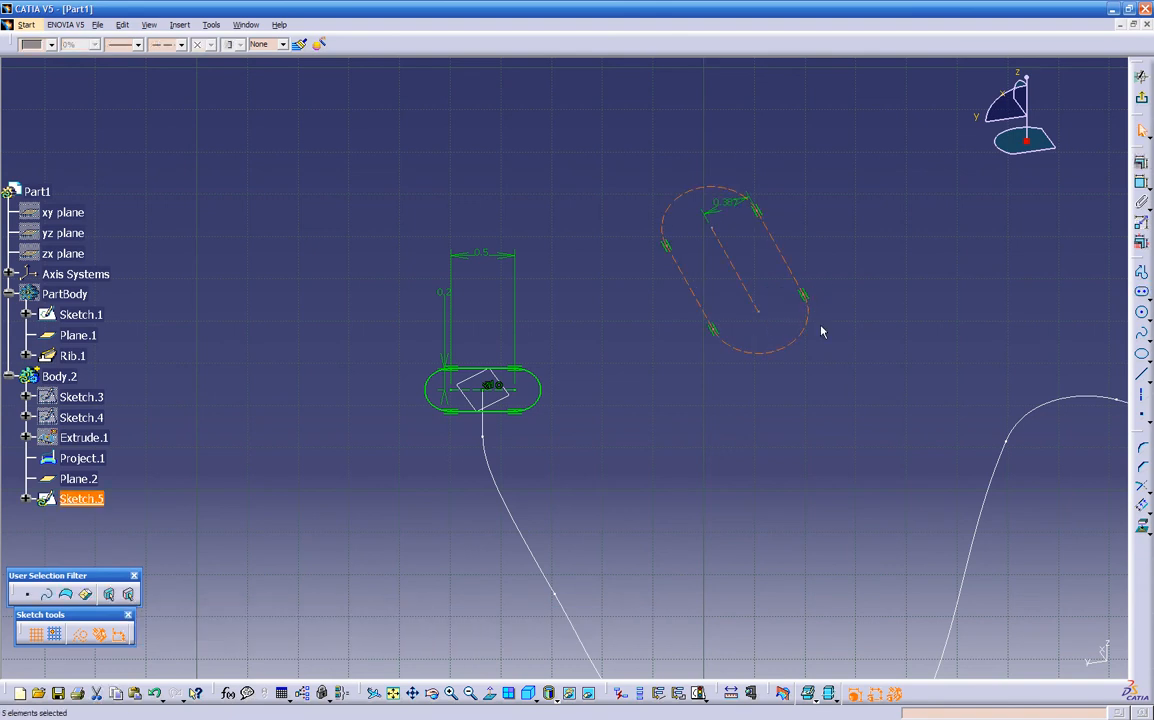
left_click(715, 423)
Offset the slanted elongated hole's two arcs and two straight edges outward to form a larger outline around it
left_click(770, 231)
left_click(699, 199, "ctrl")
left_click(697, 314, "ctrl")
left_click(800, 346, "ctrl")
left_click(1140, 505)
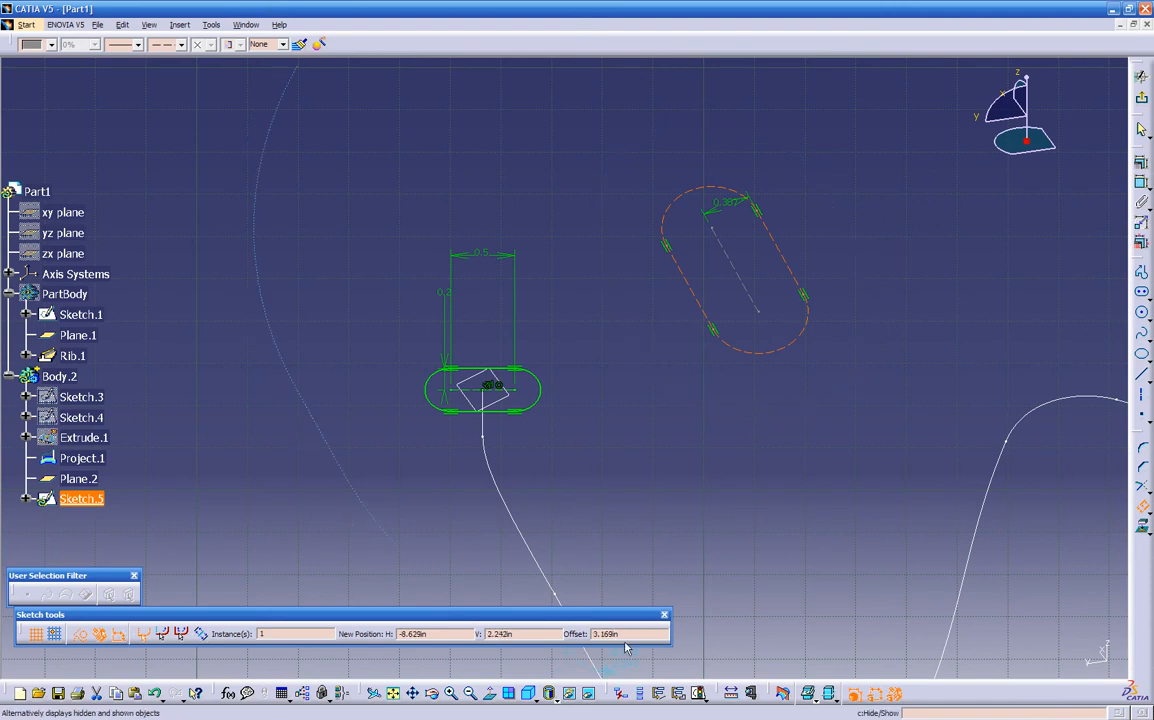
left_click(853, 328)
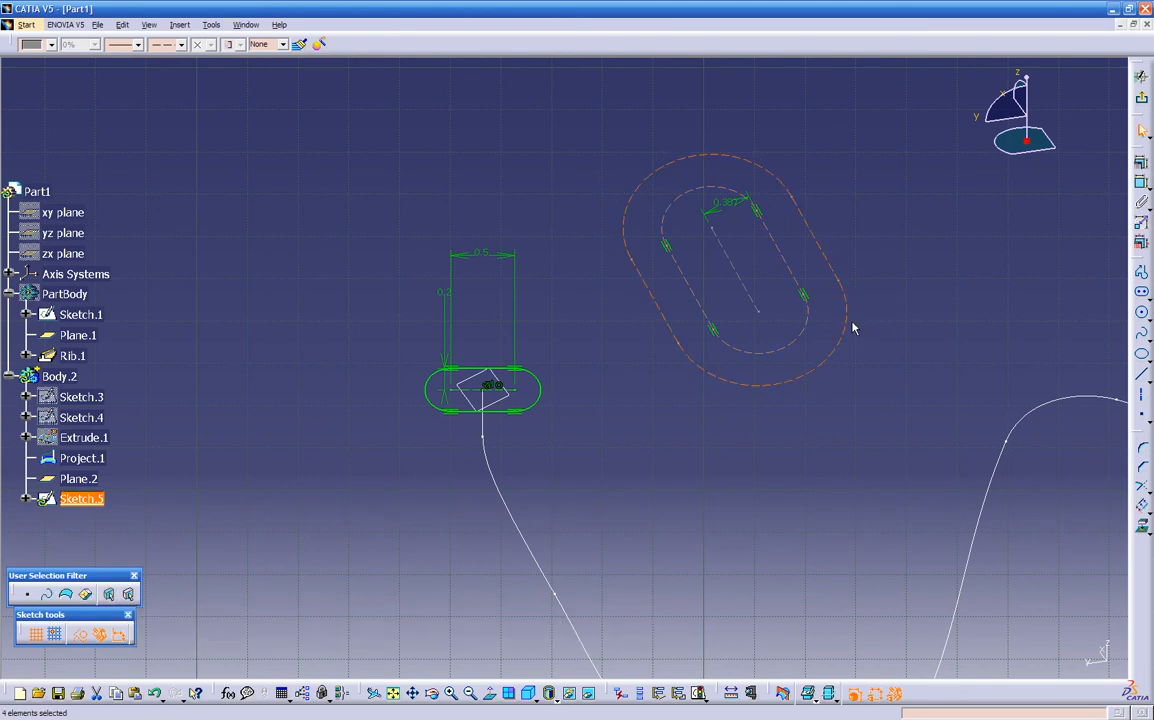
left_click(837, 393)
Delete the slanted construction elongated hole together with its offset outline and exit the sketch
left_click_drag(591, 125, 912, 444)
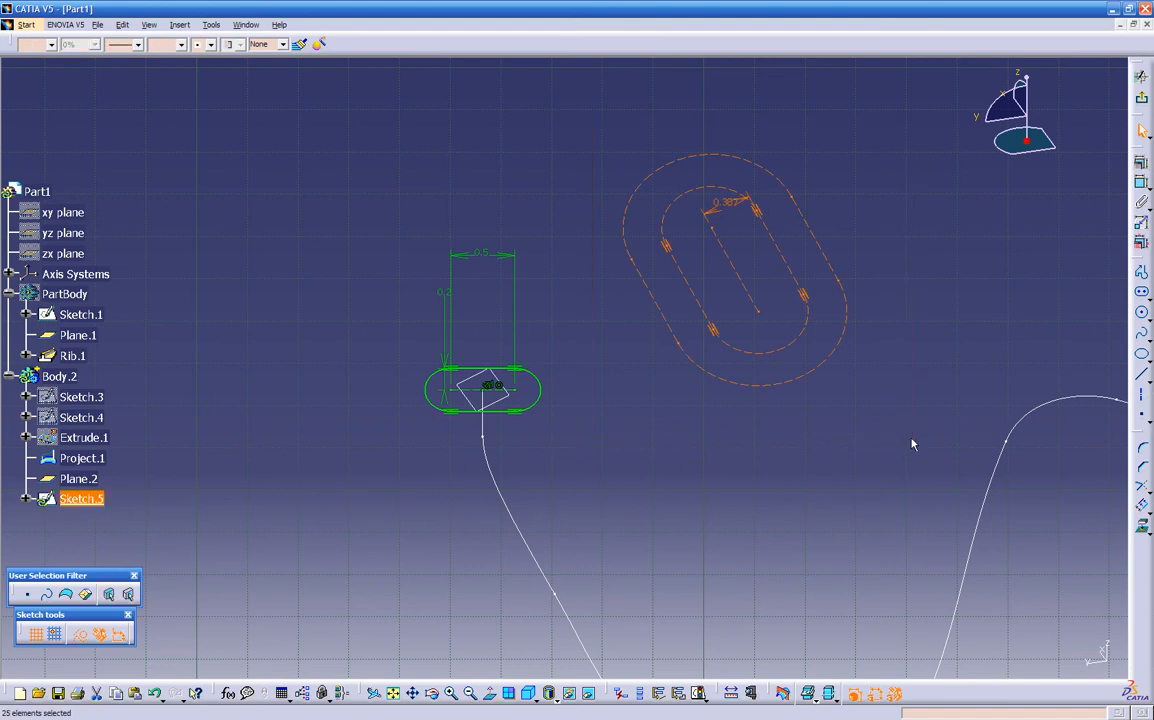
key("Delete")
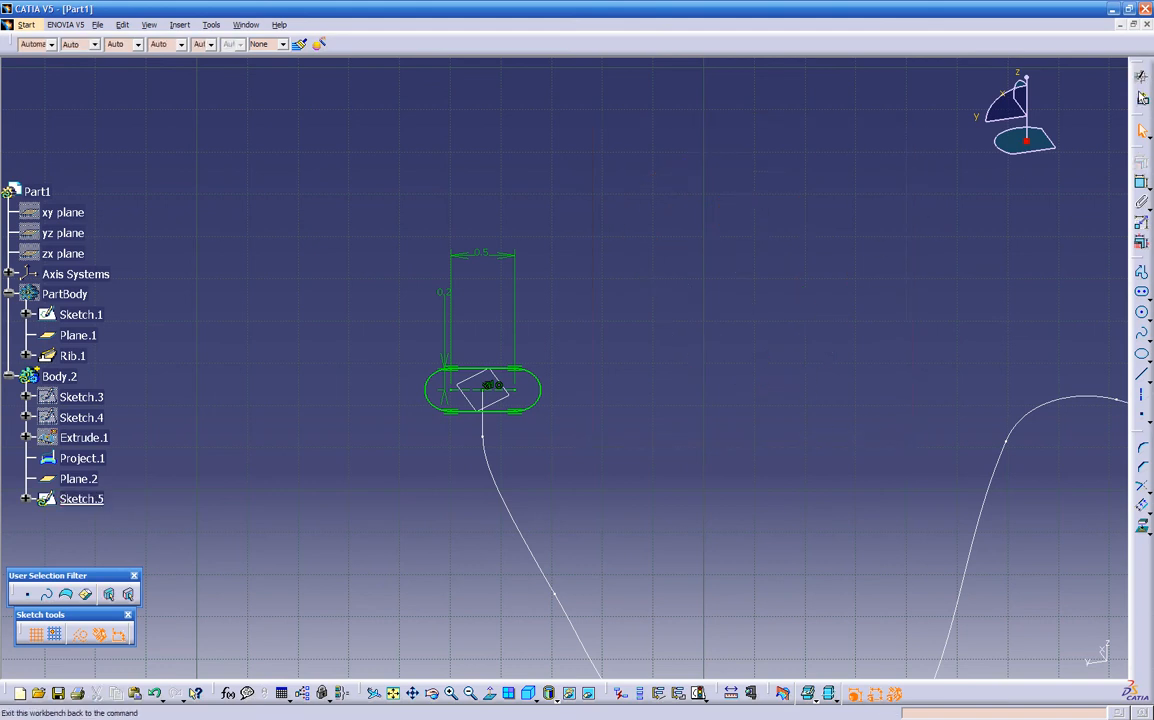
left_click(1142, 98)
middle_click_drag(729, 373, 525, 466)
left_click(729, 373)
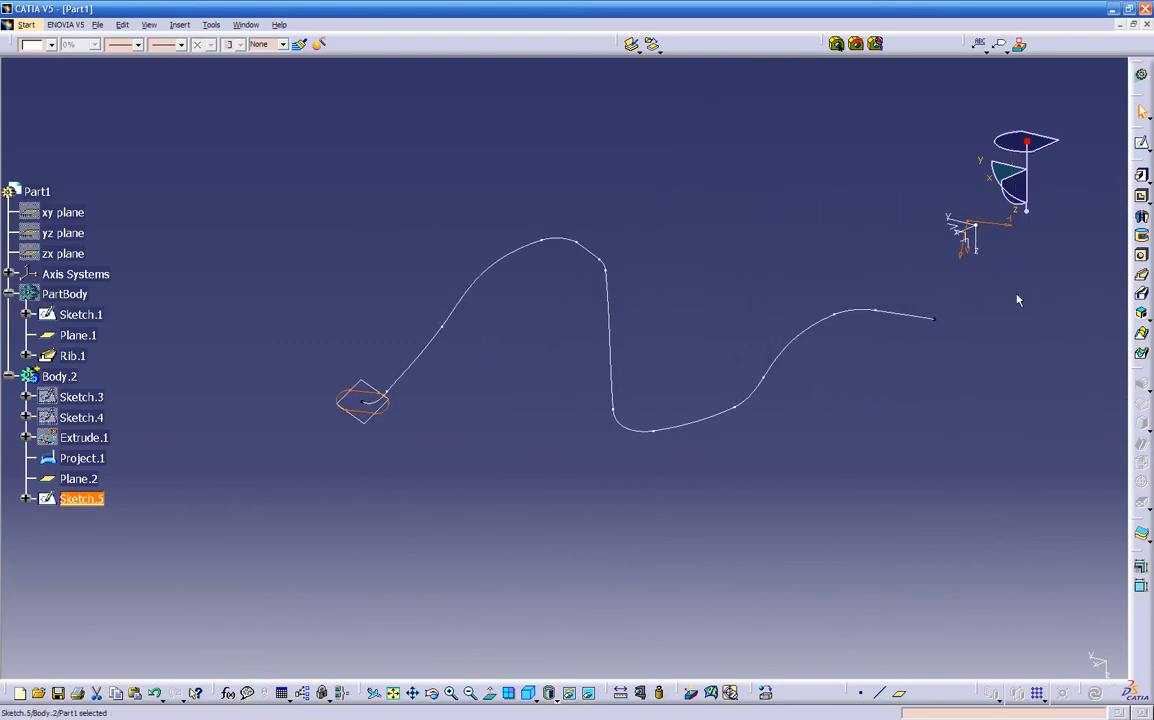
Set up a rib with Sketch.5 as profile and Project.1 as center curve, enabling Thick Profile with a 0.1 in Thickness1
left_click(1142, 276)
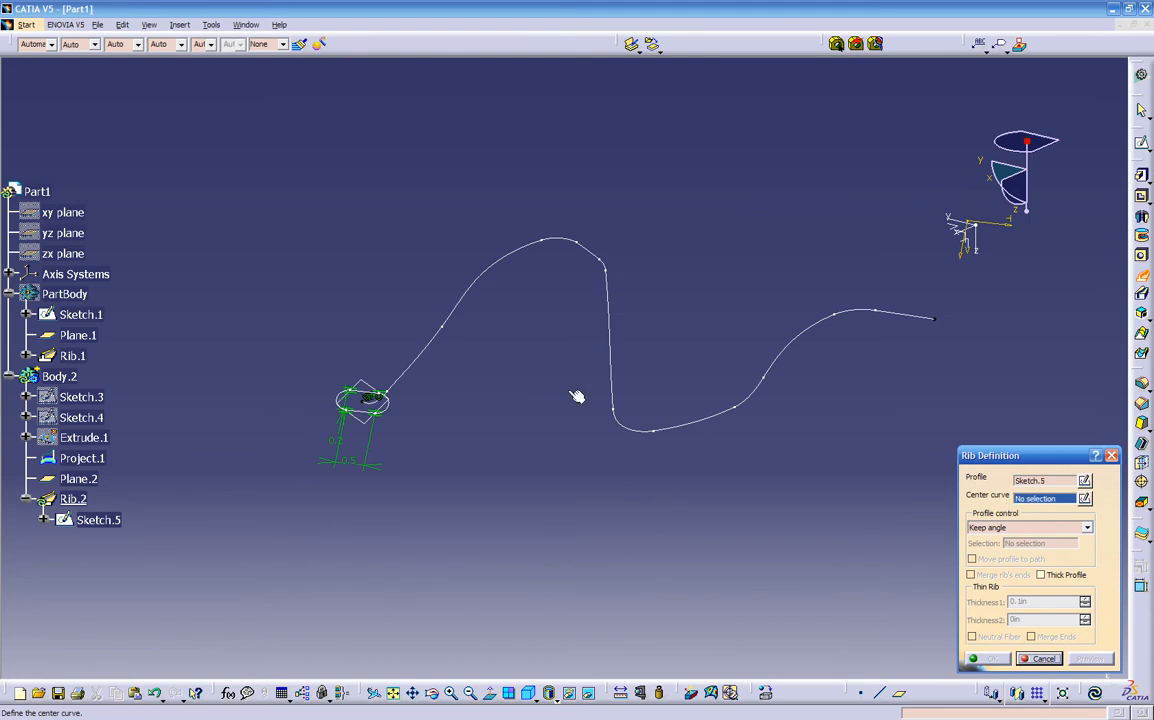
left_click(612, 347)
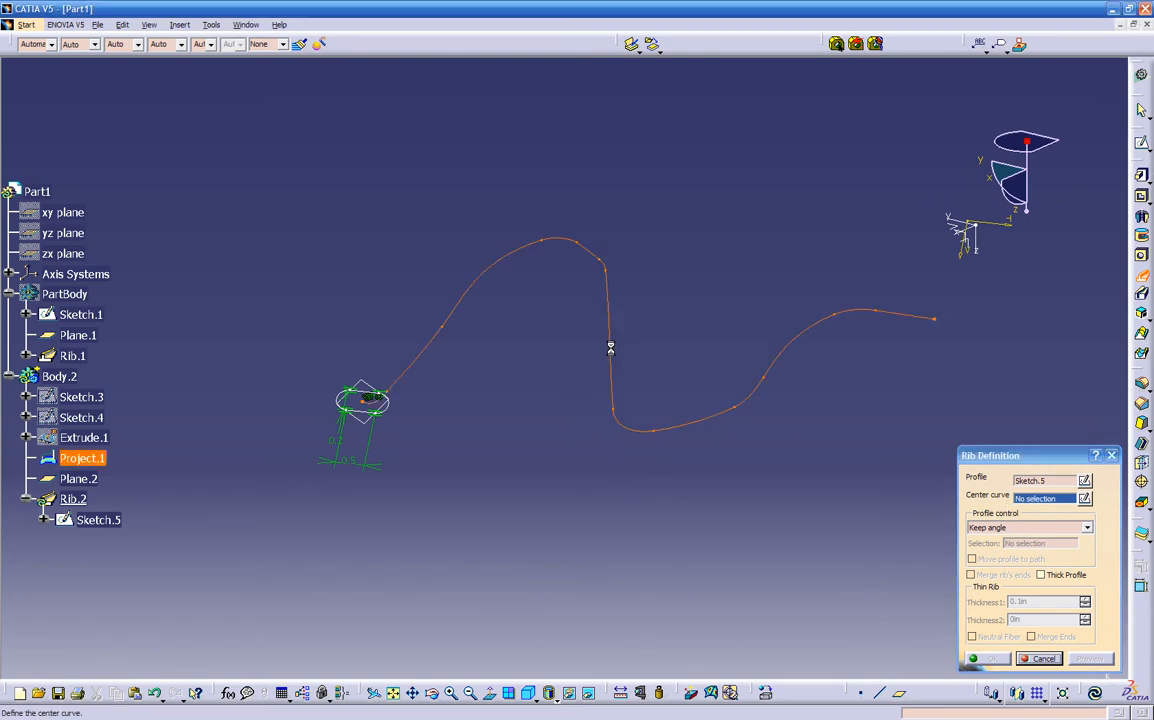
middle_click_drag(673, 491, 563, 489)
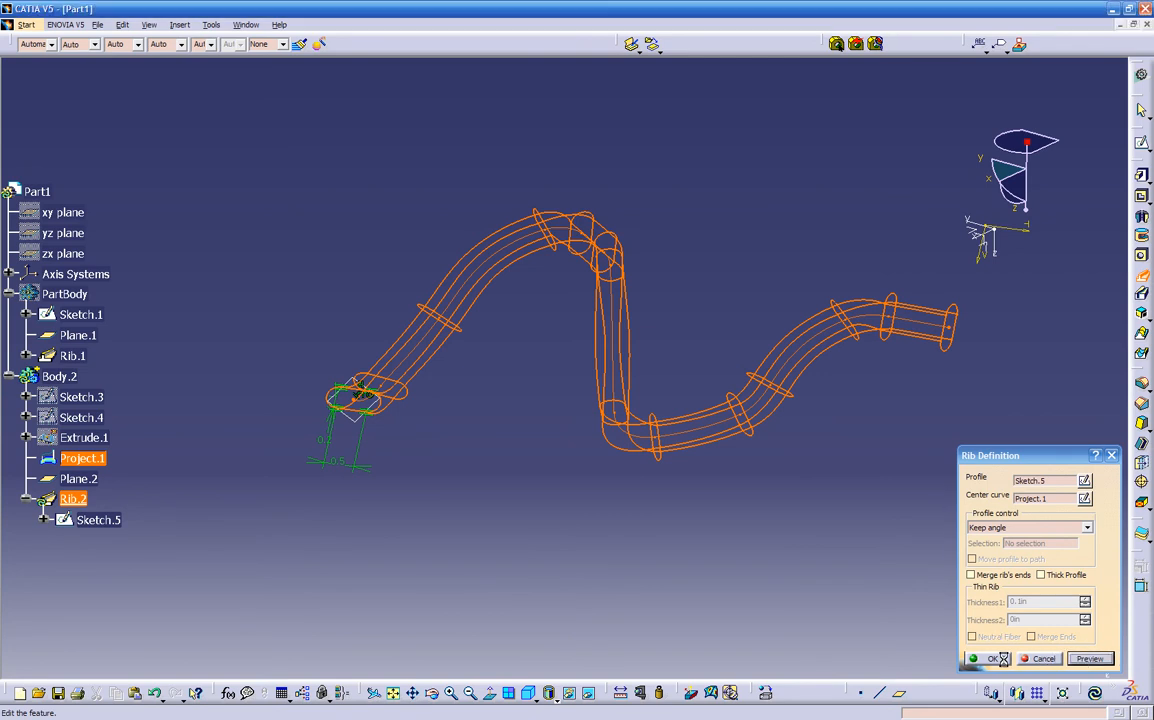
mouse_move(588, 463)
middle_mouse_down()
mouse_move(640, 428)
mouse_move(456, 451)
mouse_move(652, 438)
mouse_move(536, 453)
mouse_move(341, 511)
mouse_move(425, 536)
mouse_move(701, 546)
mouse_move(800, 580)
middle_mouse_up()
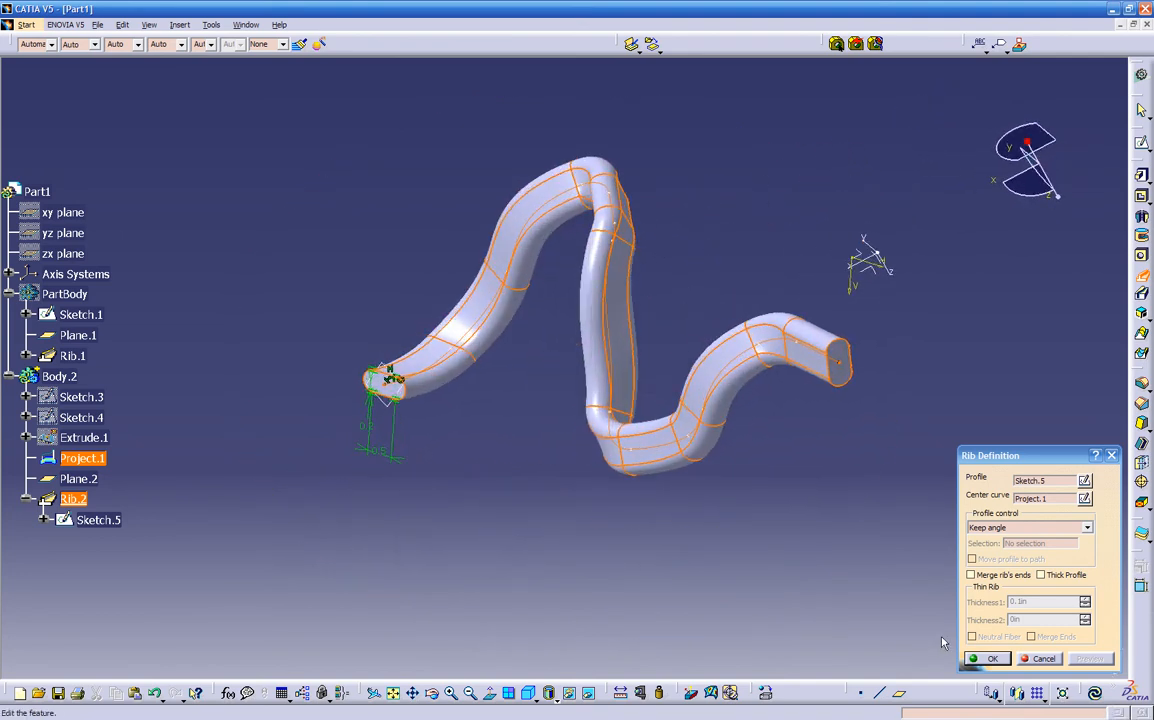
left_click(1041, 575)
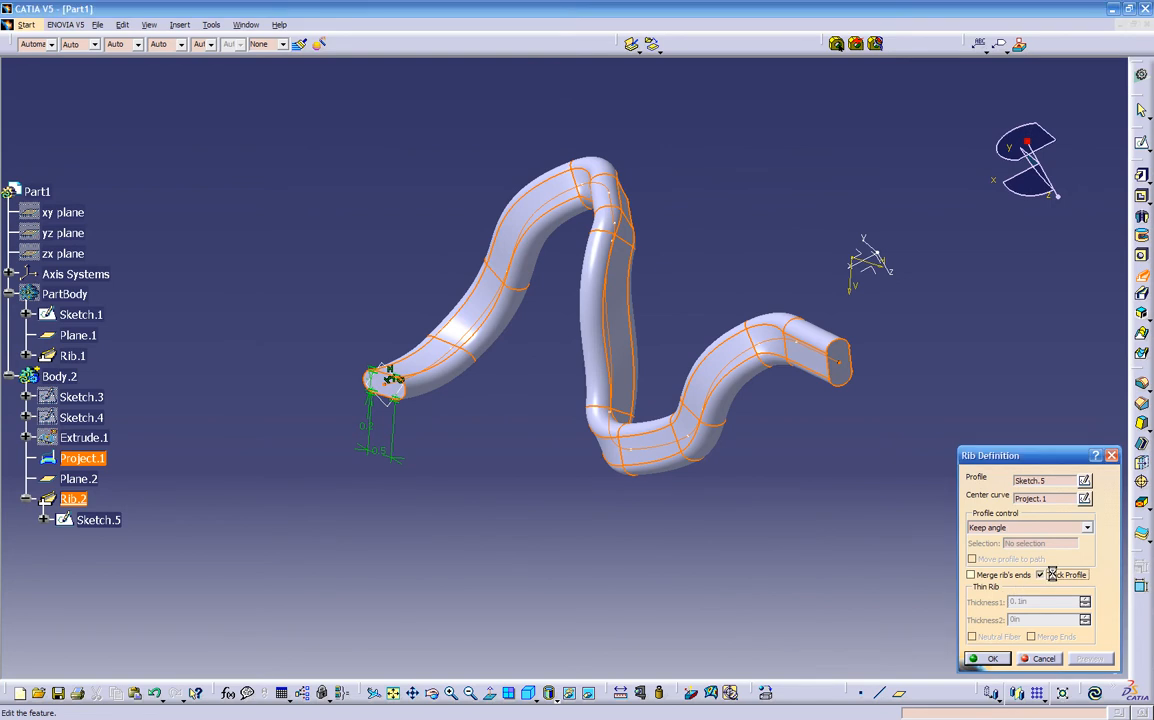
middle_click_drag(858, 509, 794, 489)
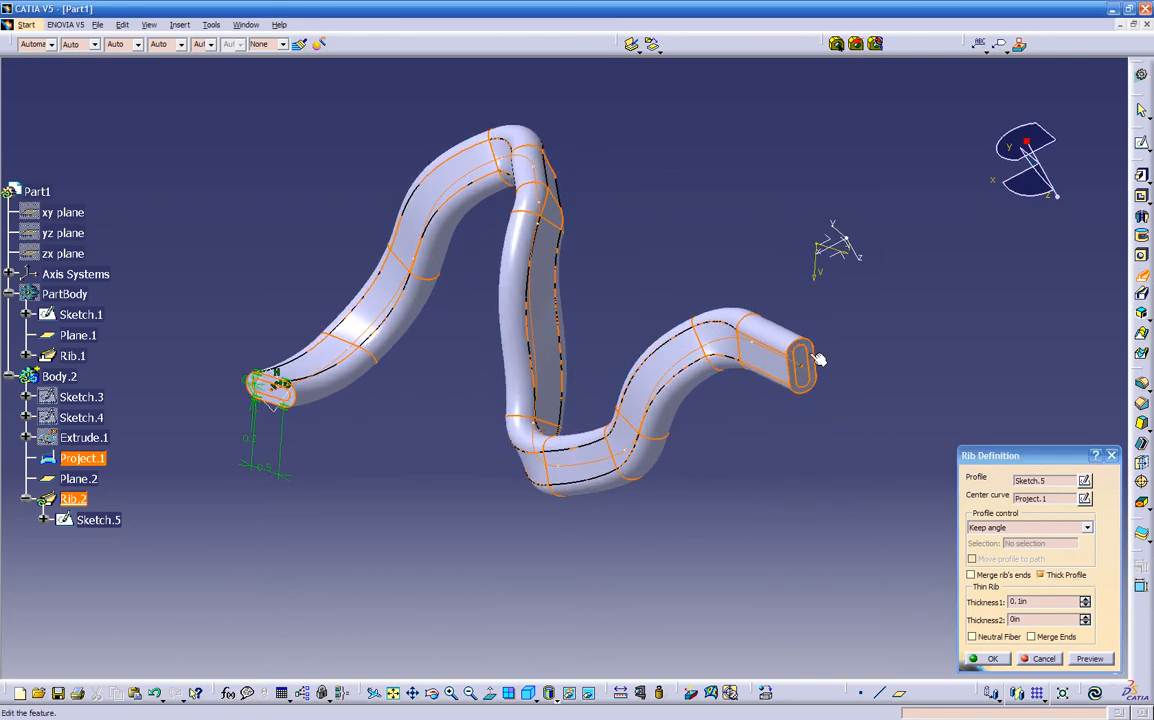
Try the Neutral Fiber option on the thick rib
left_click(984, 641)
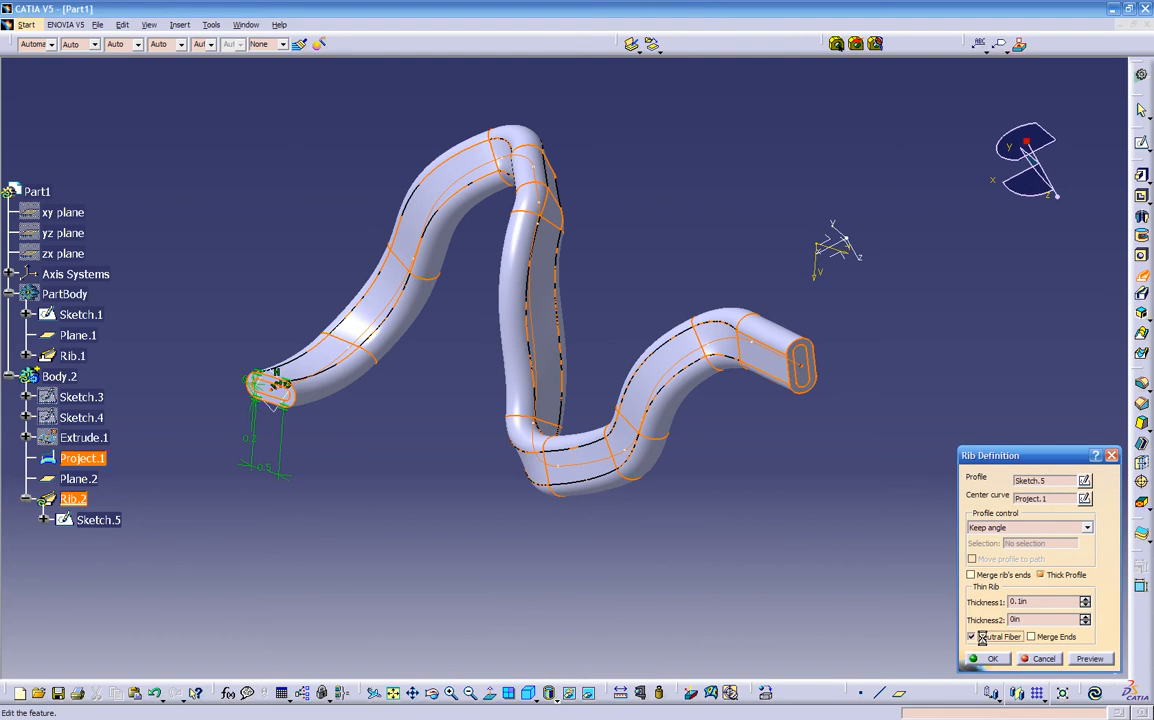
left_click(983, 640)
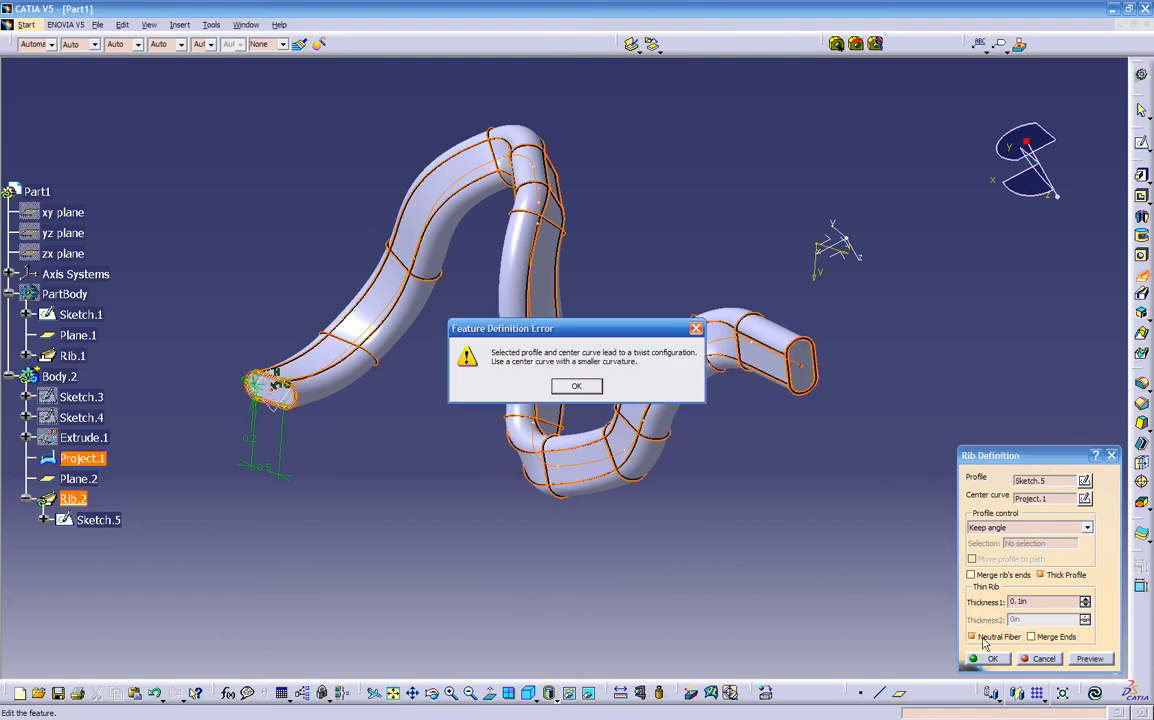
left_click(577, 387)
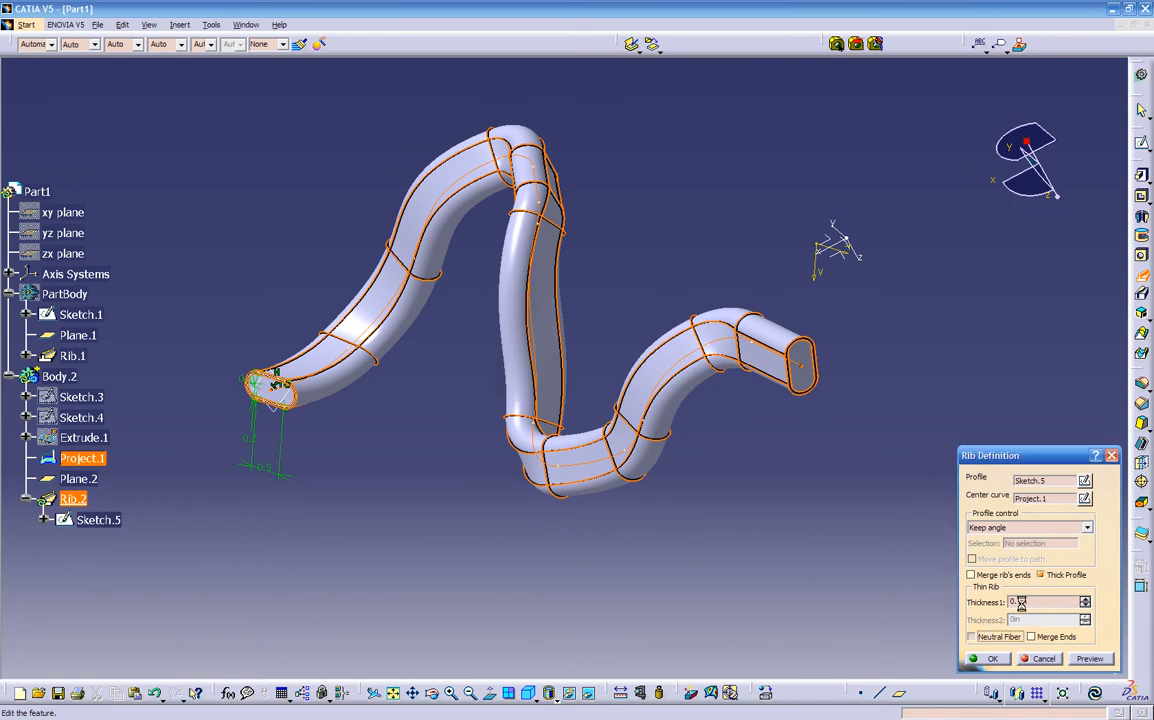
Preview the thick rib without Neutral Fiber and create it
left_click(1089, 659)
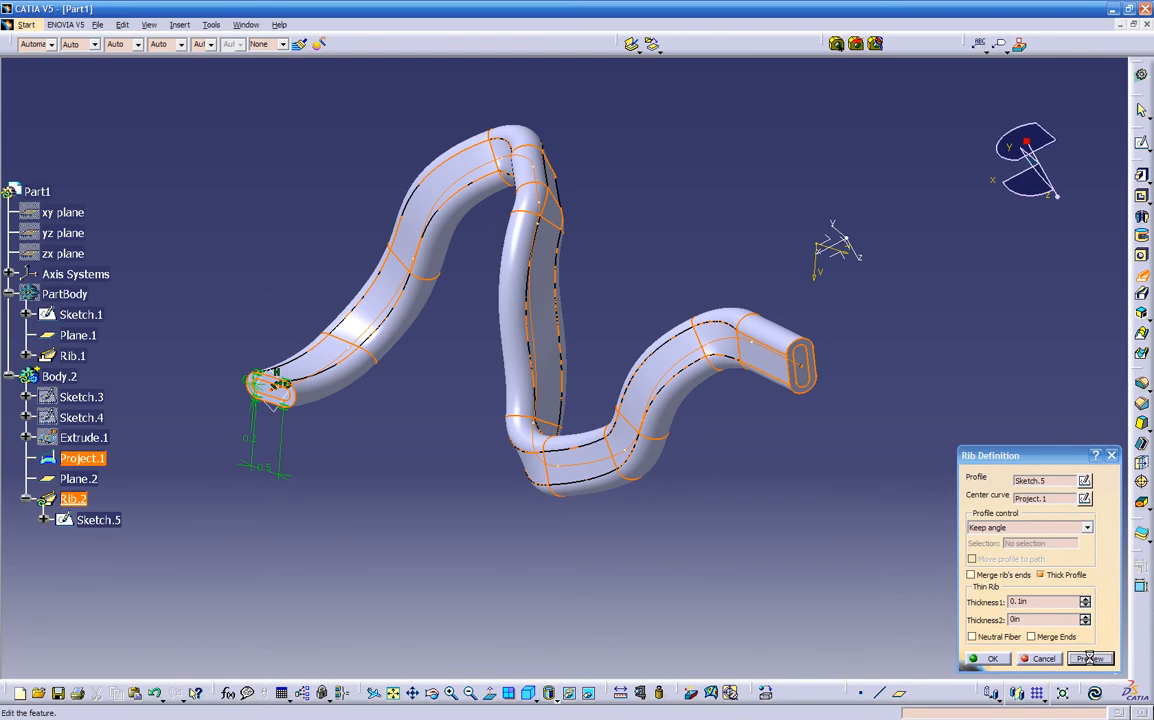
left_click(995, 659)
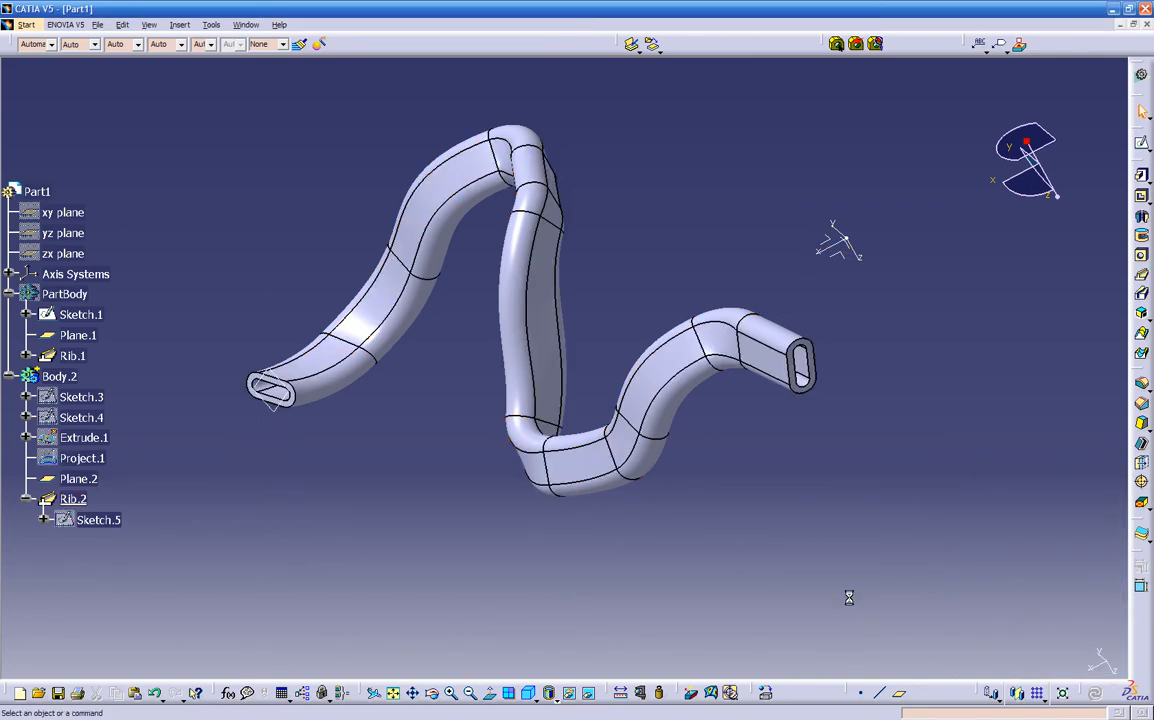
middle_click_drag(768, 588, 510, 470)
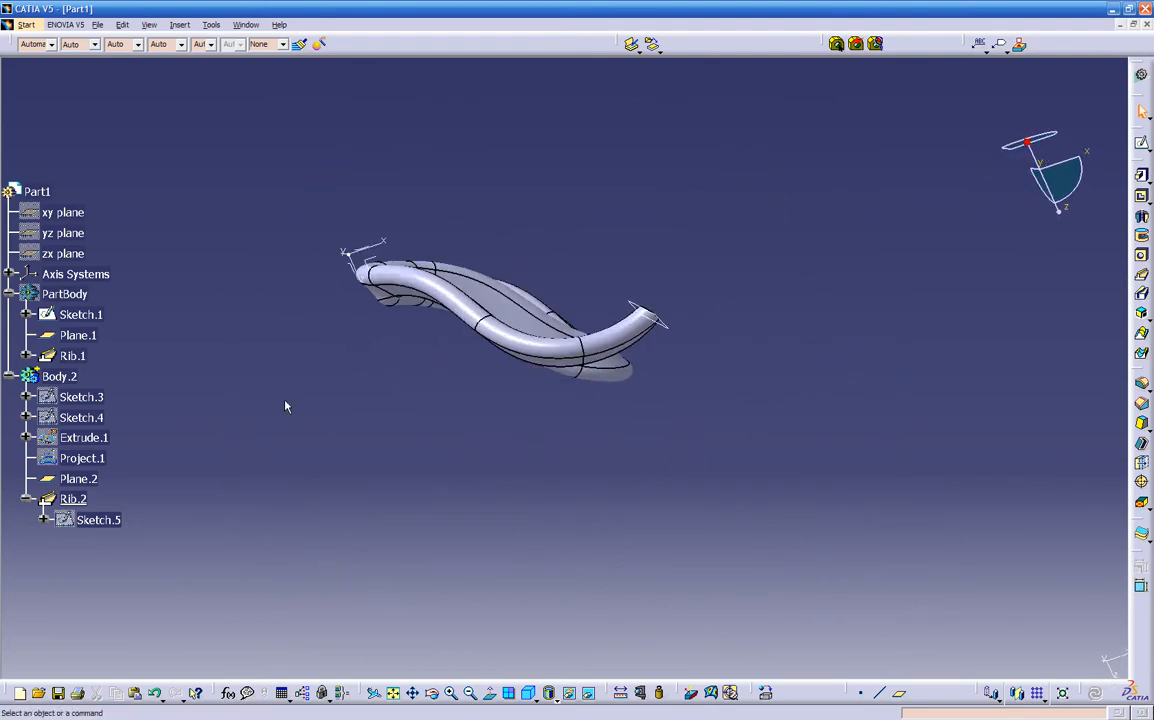
Show PartBody to compare its rib with the new 3D rib, and hide it again
right_click(96, 302)
left_click(110, 310)
middle_click_drag(237, 368, 600, 500)
middle_click_drag(492, 355, 515, 342)
scroll(508, 348, "up", 1)
scroll(510, 338, "down", 1)
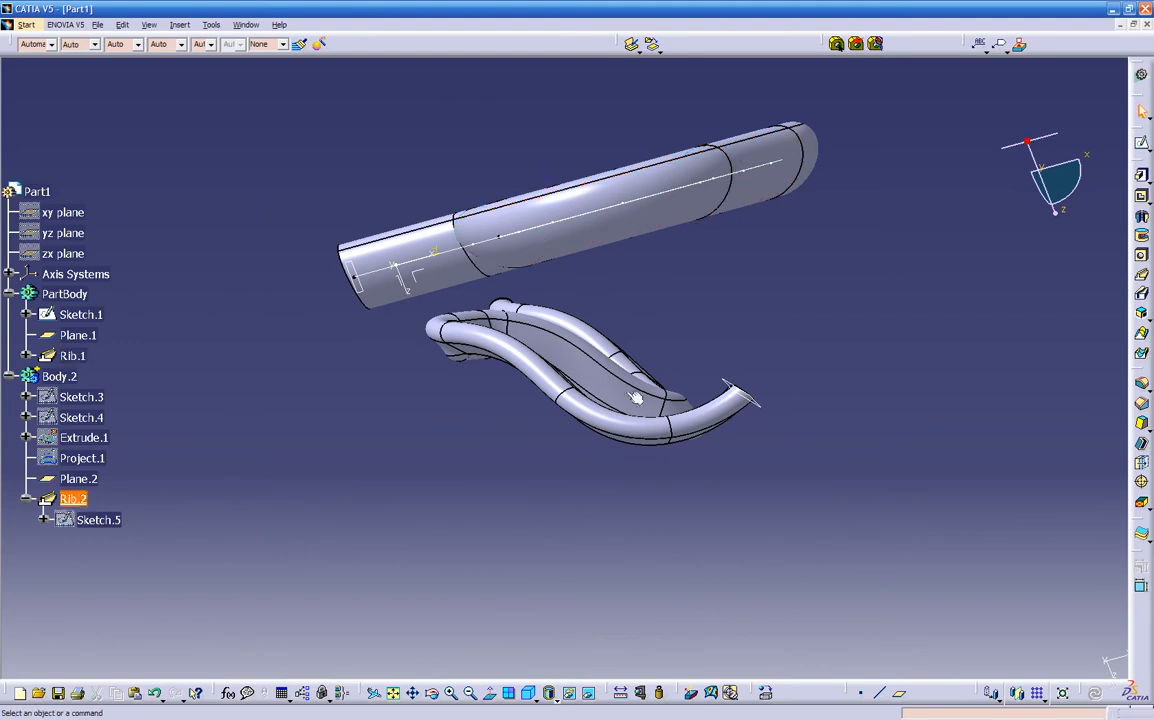
middle_click_drag(535, 428, 338, 405)
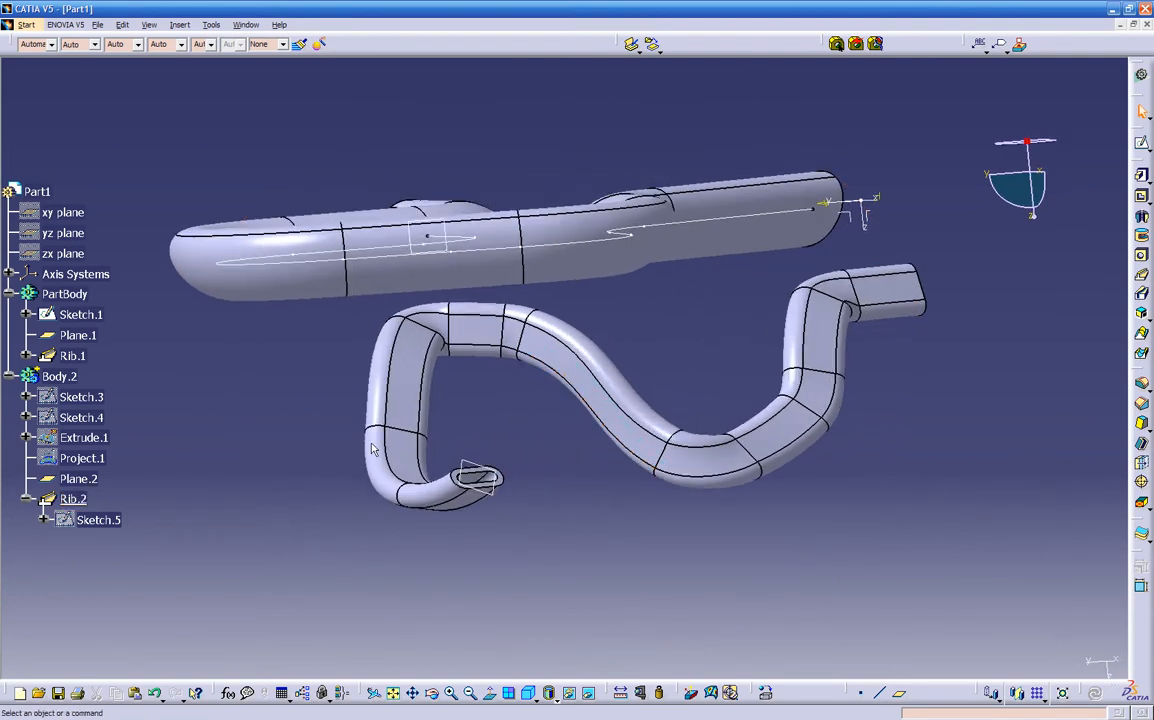
left_click(68, 295)
right_click(70, 298)
left_click(115, 338)
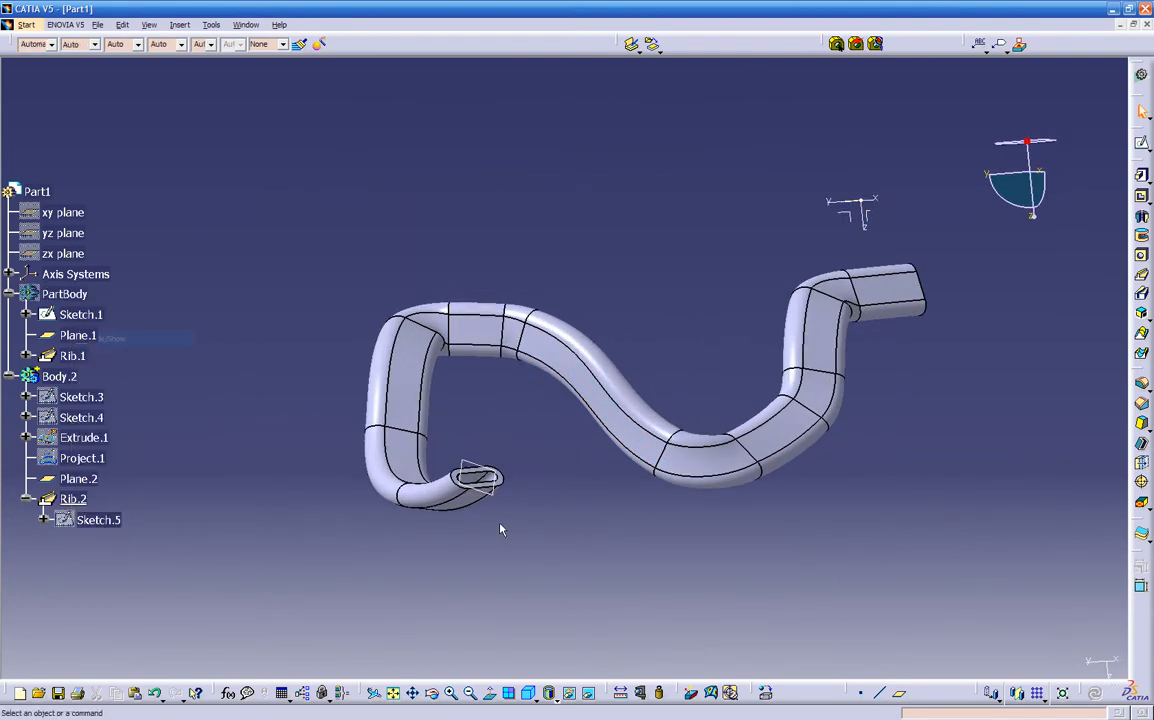
Reopen Sketch.5 under Rib.2 and delete the whole elongated-hole profile with its dimensions
left_click(122, 519)
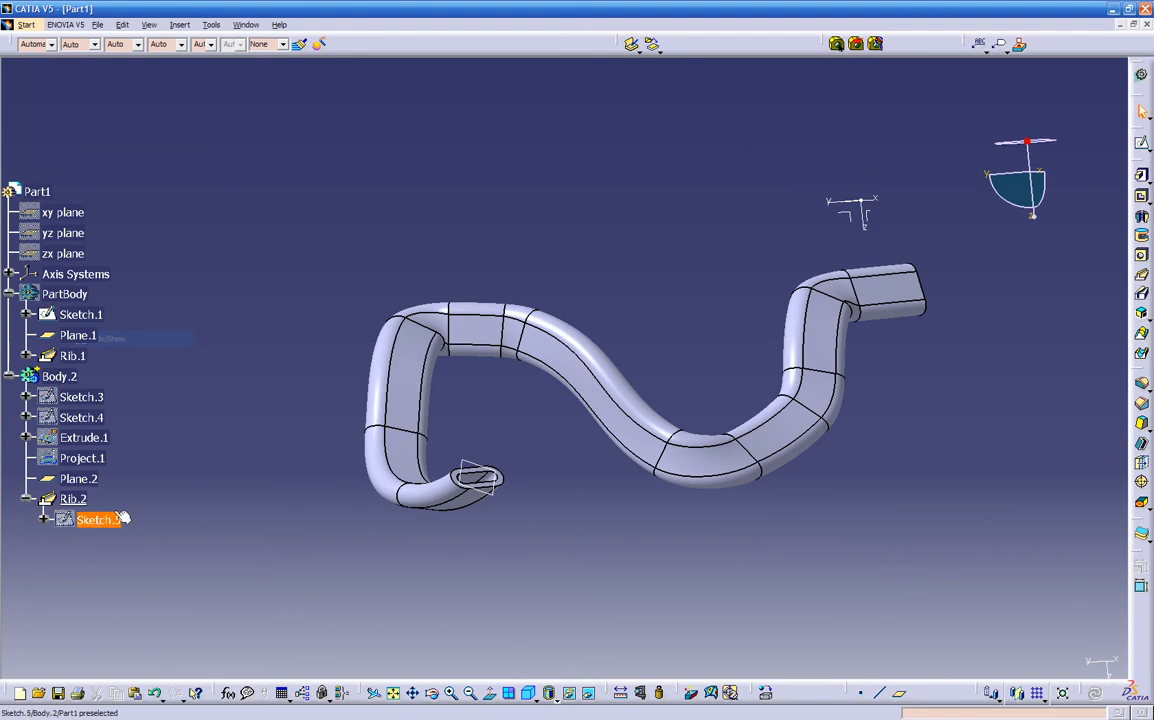
double_click(93, 521)
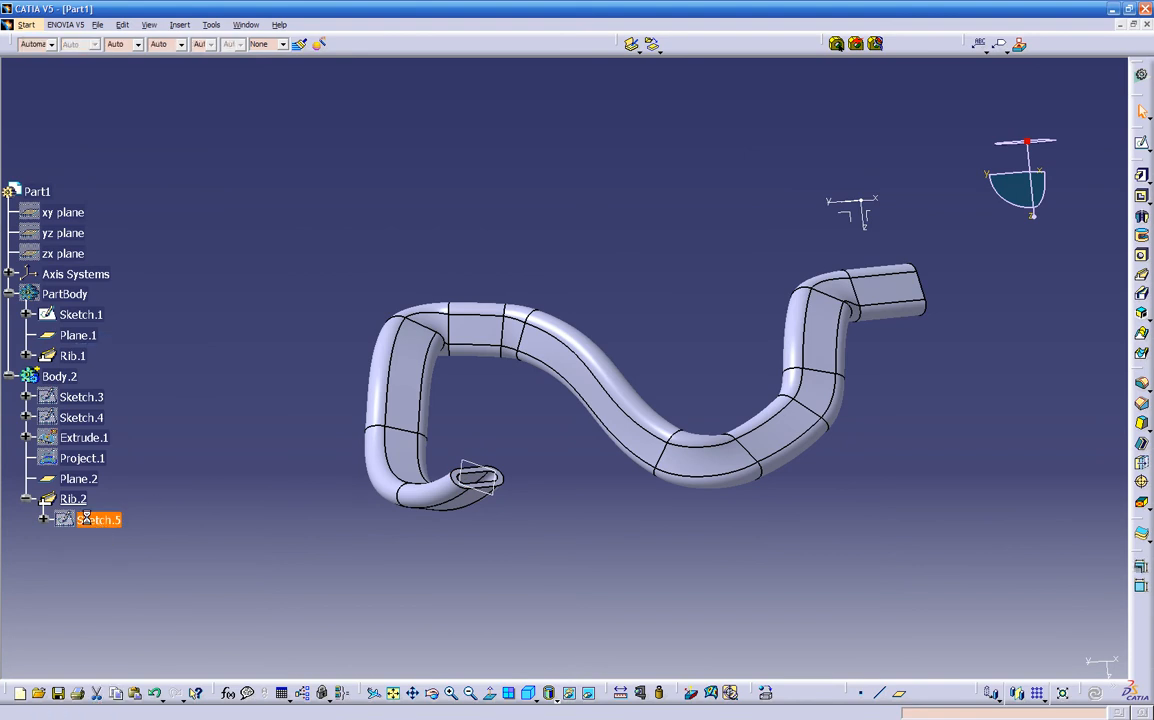
left_click(530, 487)
mouse_move(517, 478)
middle_mouse_down()
mouse_move(530, 487)
mouse_move(513, 421)
mouse_move(704, 468)
middle_mouse_up()
left_click_drag(542, 286, 805, 479)
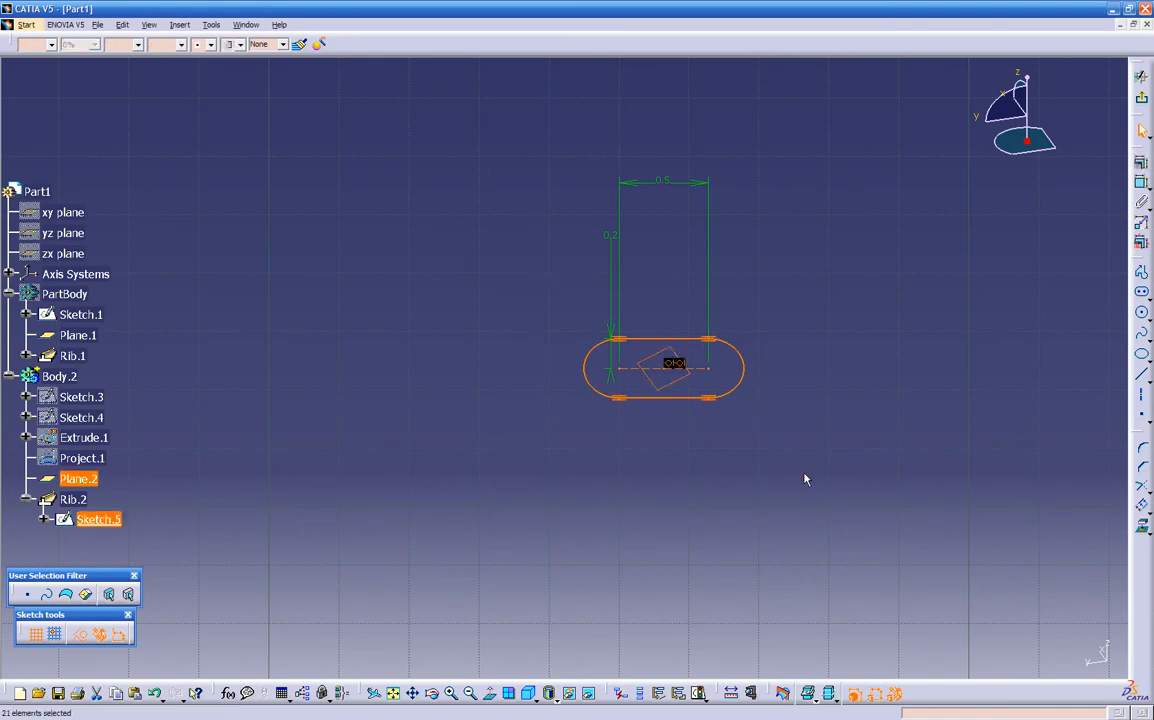
key("Delete")
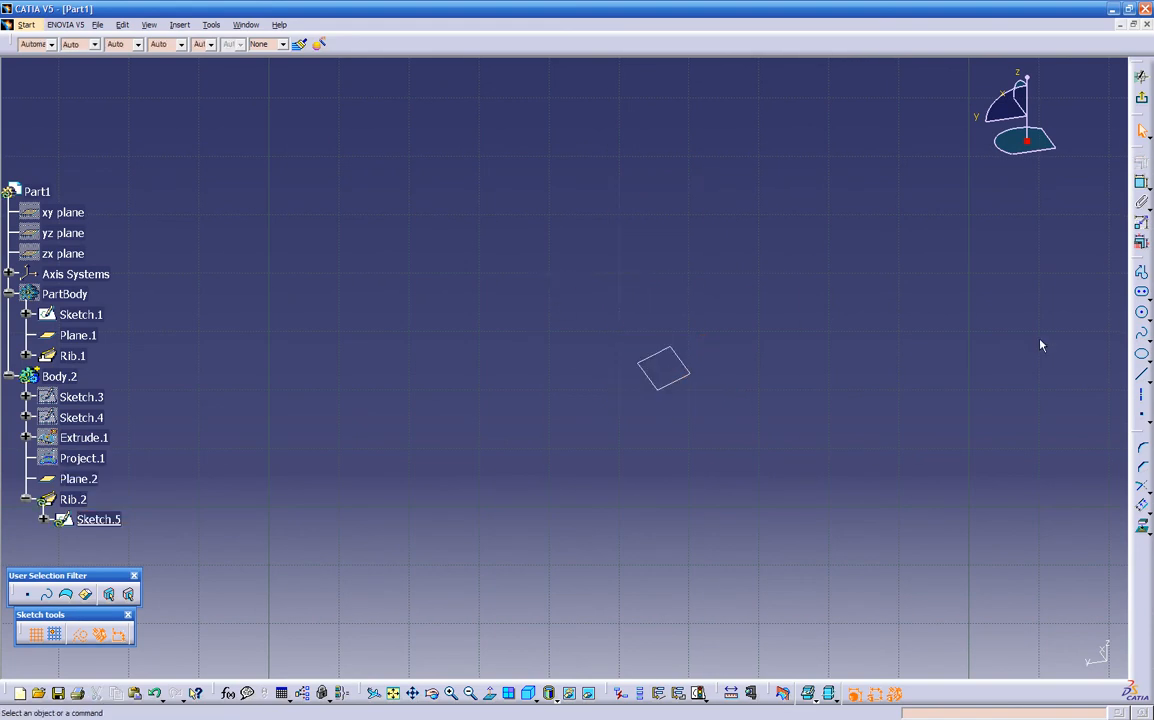
Draw a circle of about 0.41 in radius centred near the middle of the plane symbol and make it a standard element
left_click(1142, 313)
left_click(666, 369)
left_click(685, 429)
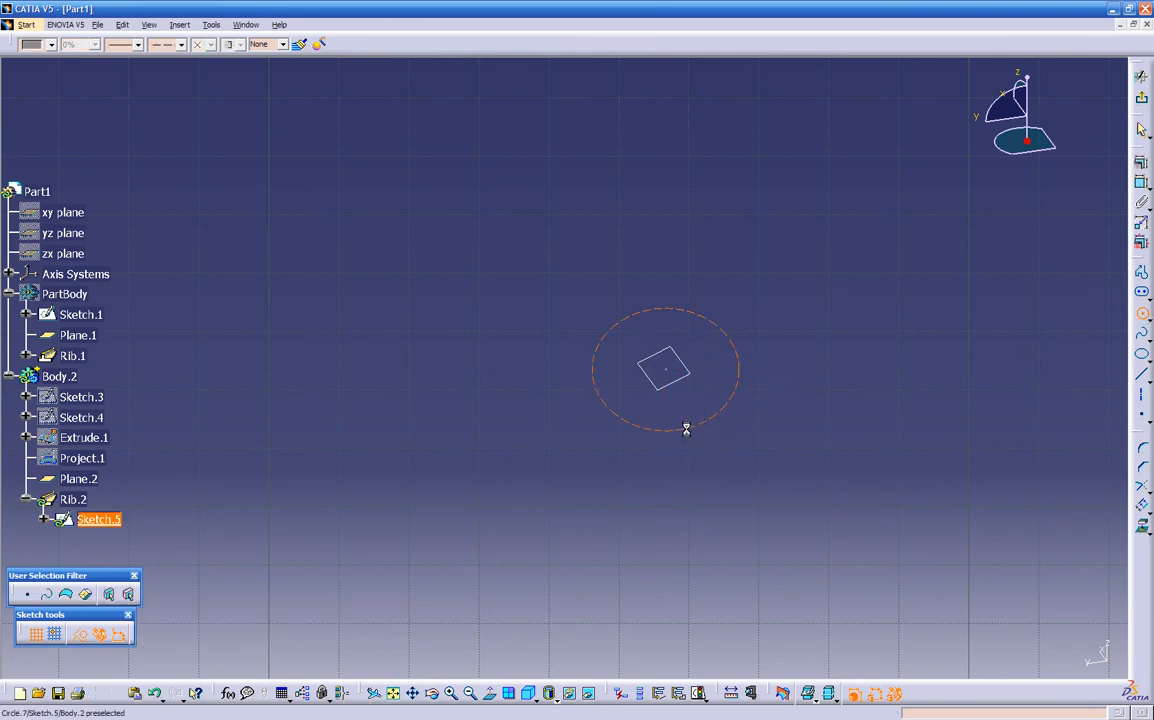
left_click(80, 634)
left_click(479, 464)
middle_click_drag(479, 464, 446, 482)
Show the Project.1 curve and constrain the circle's centre to be coincident with the curve's end point
right_click(112, 470)
left_click(125, 484)
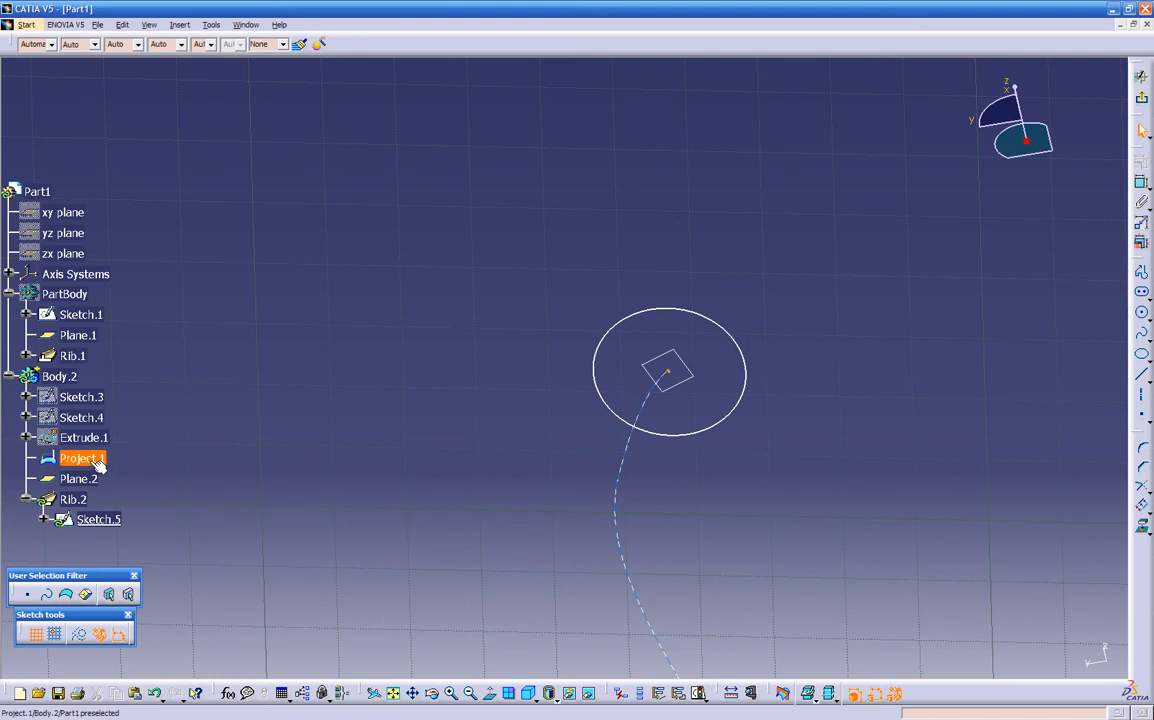
mouse_move(431, 366)
middle_mouse_down()
mouse_move(471, 435)
mouse_move(564, 361)
mouse_move(690, 357)
mouse_move(558, 385)
mouse_move(587, 391)
middle_mouse_up()
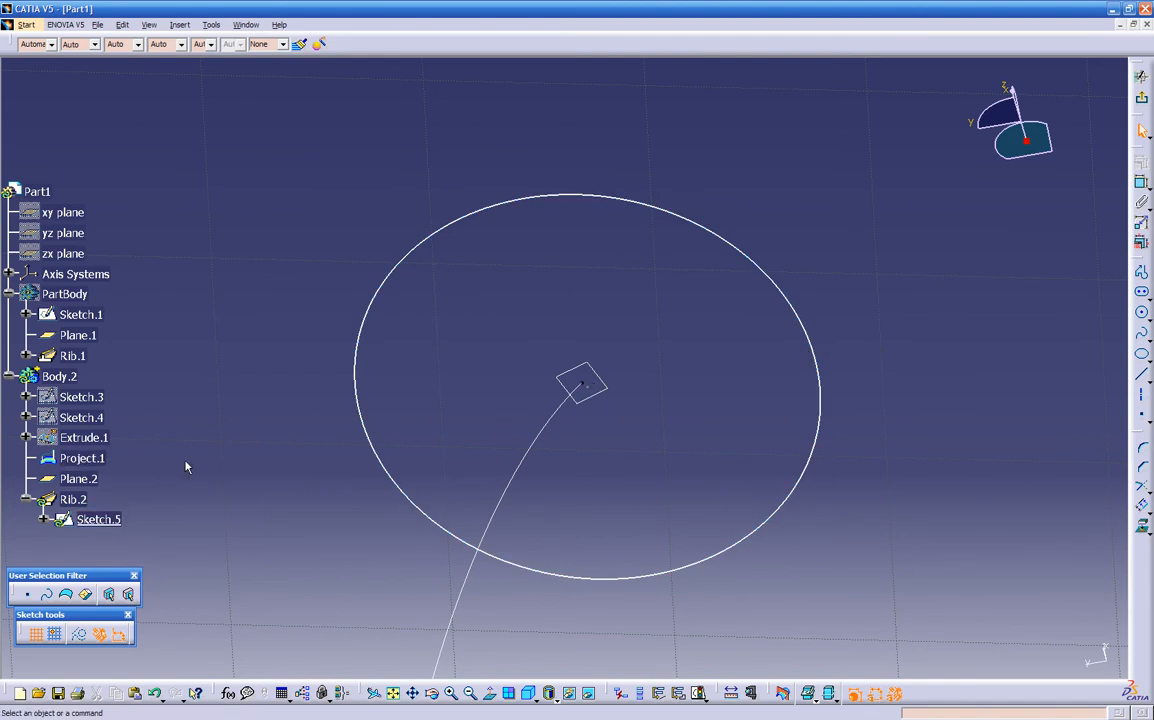
left_click(588, 392)
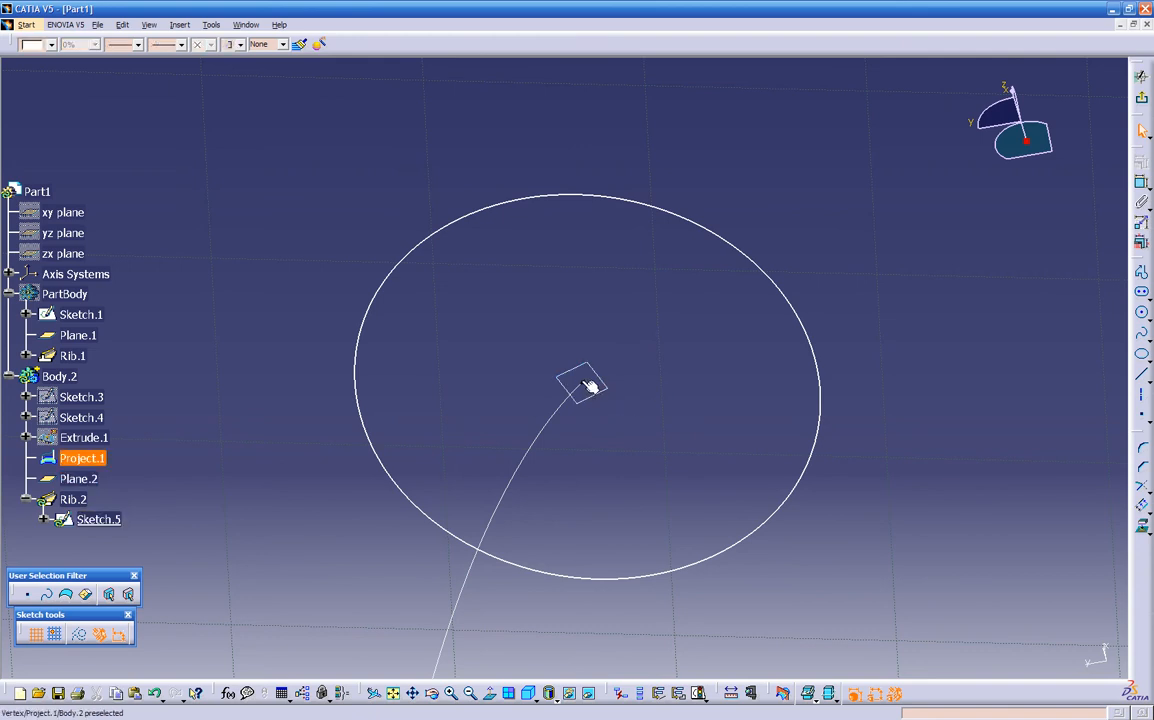
left_click(590, 394, "ctrl")
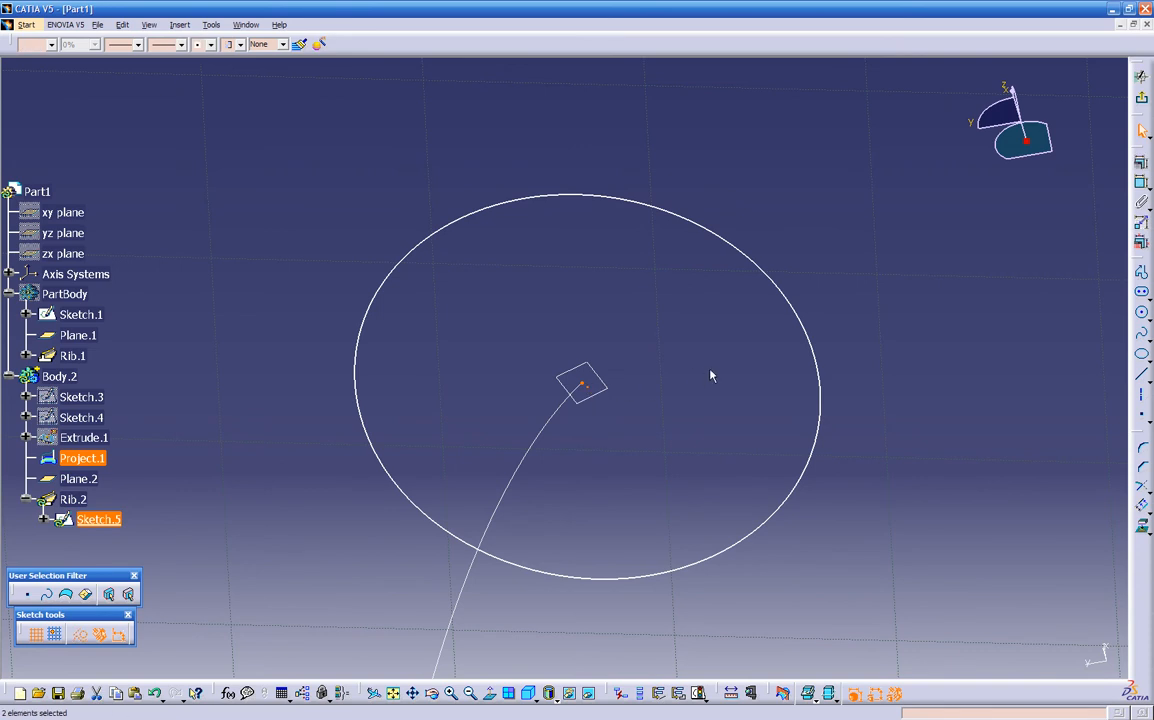
left_click(1142, 185)
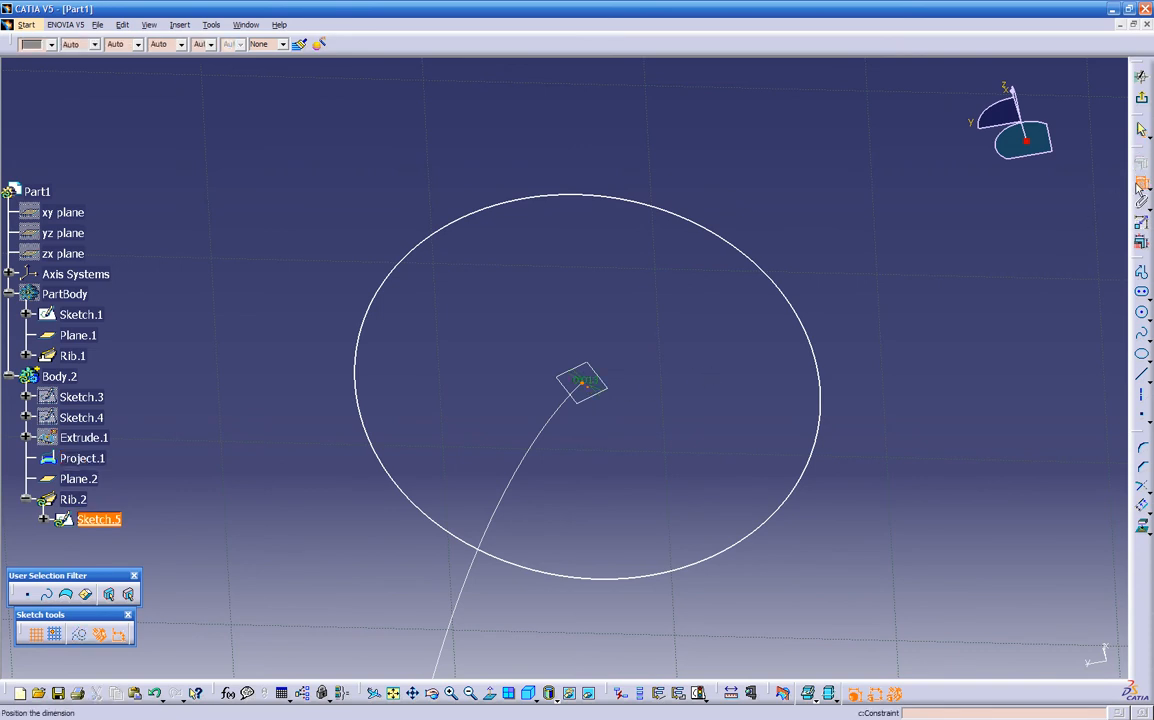
right_click(885, 252)
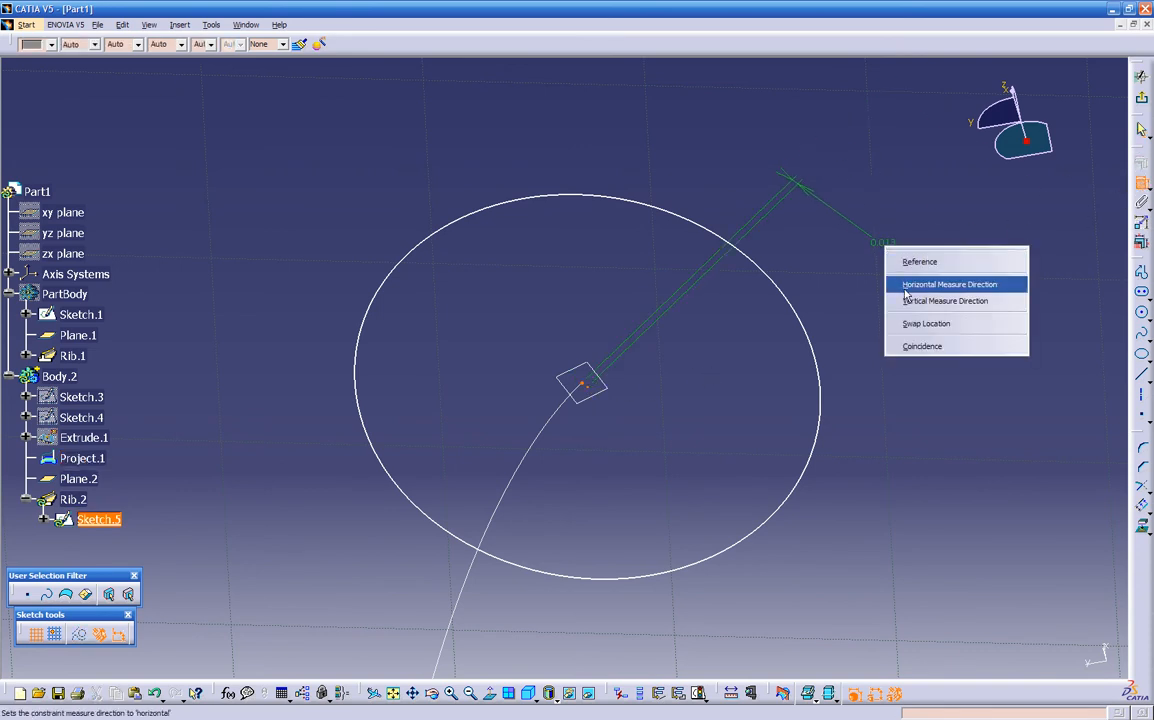
left_click(922, 346)
mouse_move(721, 356)
middle_mouse_down("ctrl")
mouse_move(662, 450)
mouse_move(680, 394)
mouse_move(671, 408)
middle_mouse_up("ctrl")
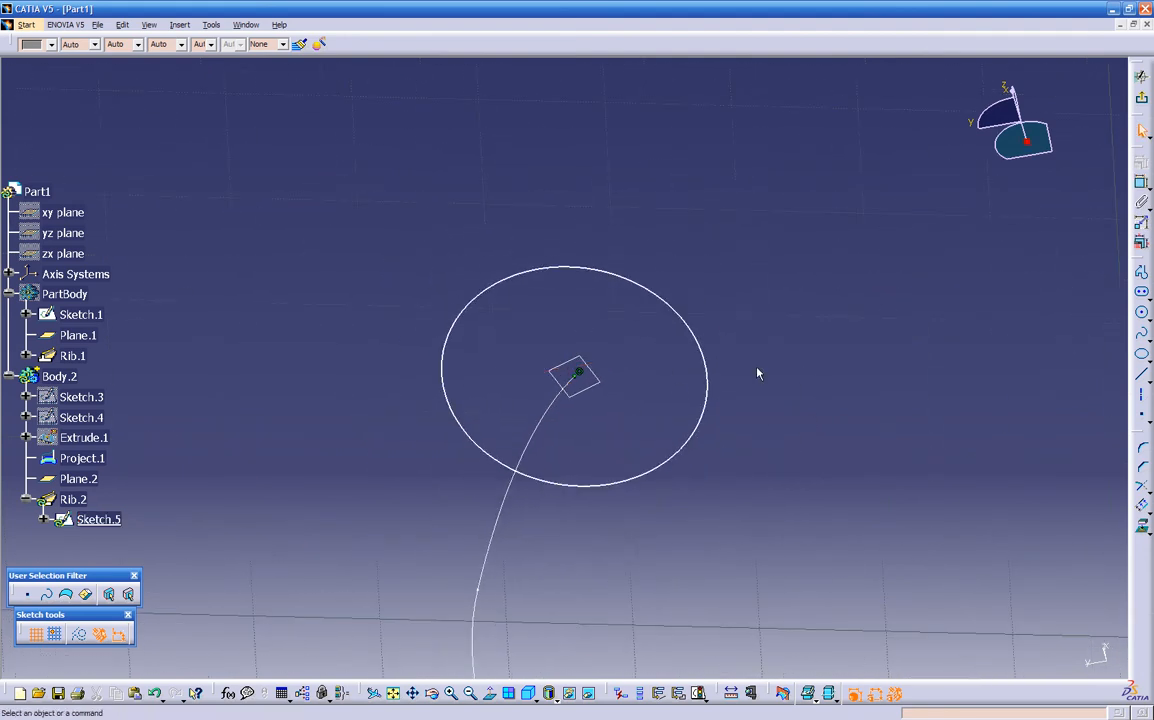
Exit the sketch to update the rib with the circular profile and inspect the hollow tube from several angles
left_click(1142, 102)
mouse_move(750, 229)
middle_mouse_down()
mouse_move(610, 479)
mouse_move(366, 600)
mouse_move(336, 557)
mouse_move(372, 519)
middle_mouse_up()
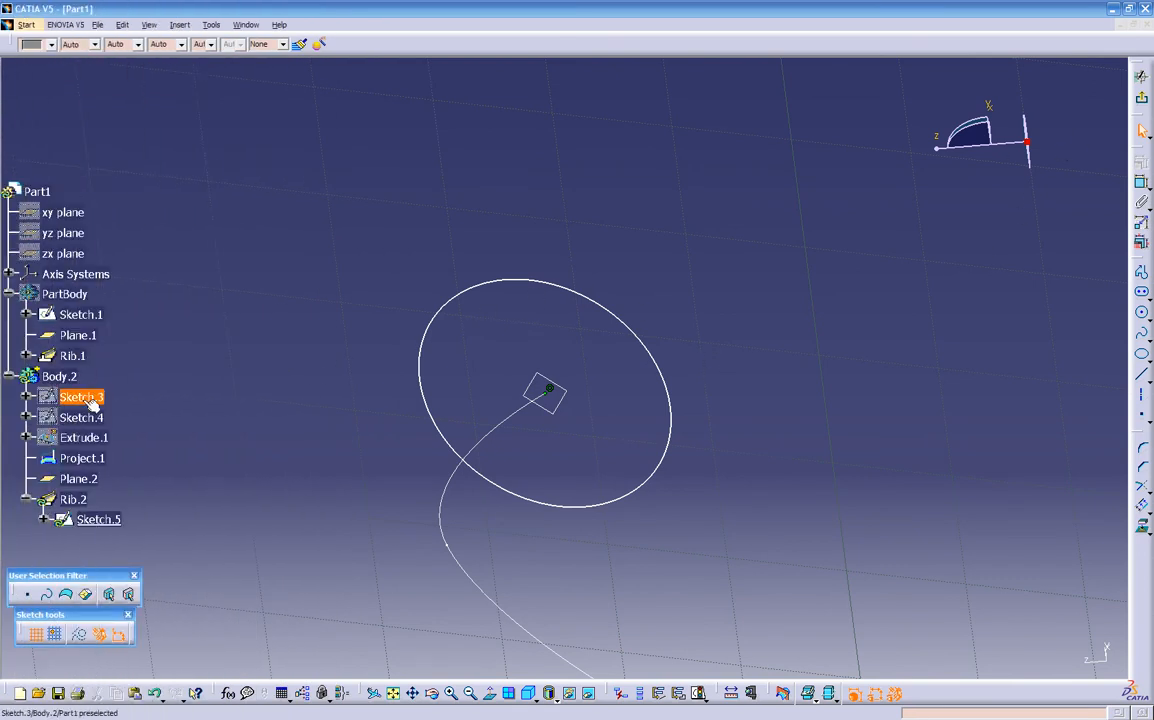
left_click(1143, 103)
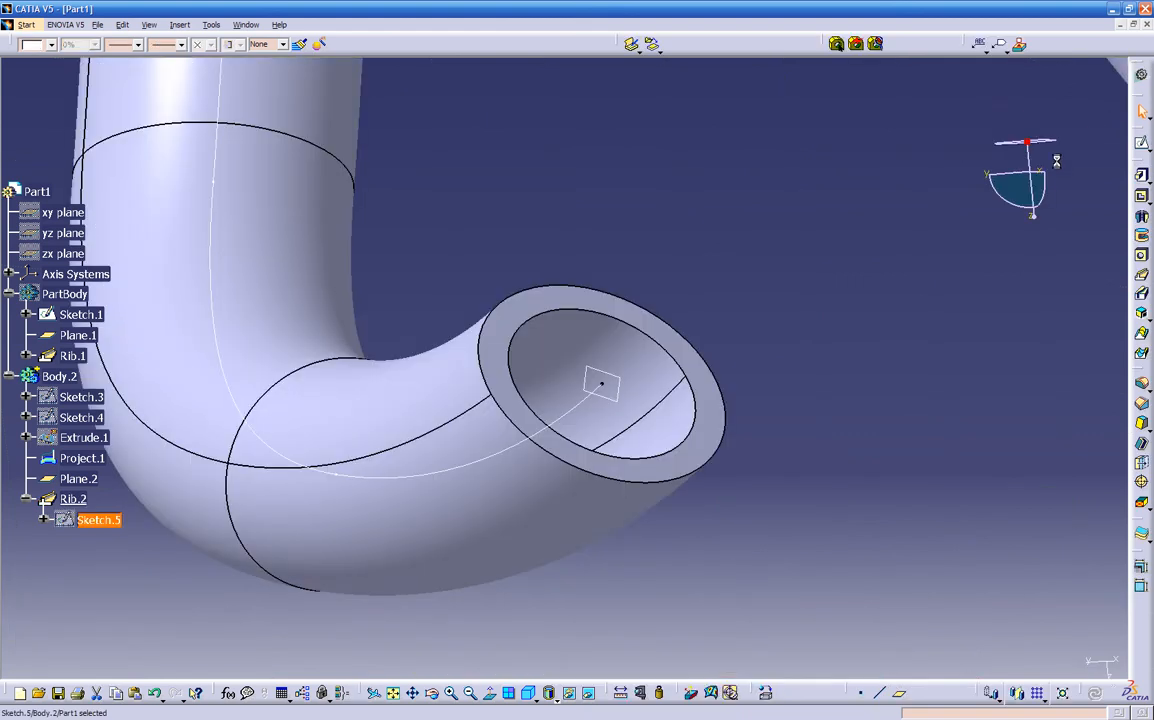
mouse_move(837, 307)
middle_mouse_down()
mouse_move(698, 474)
mouse_move(662, 412)
mouse_move(408, 437)
mouse_move(608, 415)
mouse_move(461, 443)
mouse_move(471, 484)
mouse_move(546, 443)
mouse_move(386, 477)
mouse_move(425, 471)
mouse_move(473, 423)
mouse_move(549, 412)
mouse_move(605, 451)
mouse_move(451, 482)
mouse_move(348, 417)
mouse_move(495, 363)
mouse_move(634, 126)
mouse_move(679, 207)
mouse_move(618, 396)
mouse_move(459, 393)
mouse_move(582, 463)
mouse_move(376, 466)
mouse_move(471, 479)
mouse_move(688, 468)
mouse_move(489, 314)
mouse_move(420, 489)
mouse_move(392, 497)
mouse_move(398, 423)
middle_mouse_up()
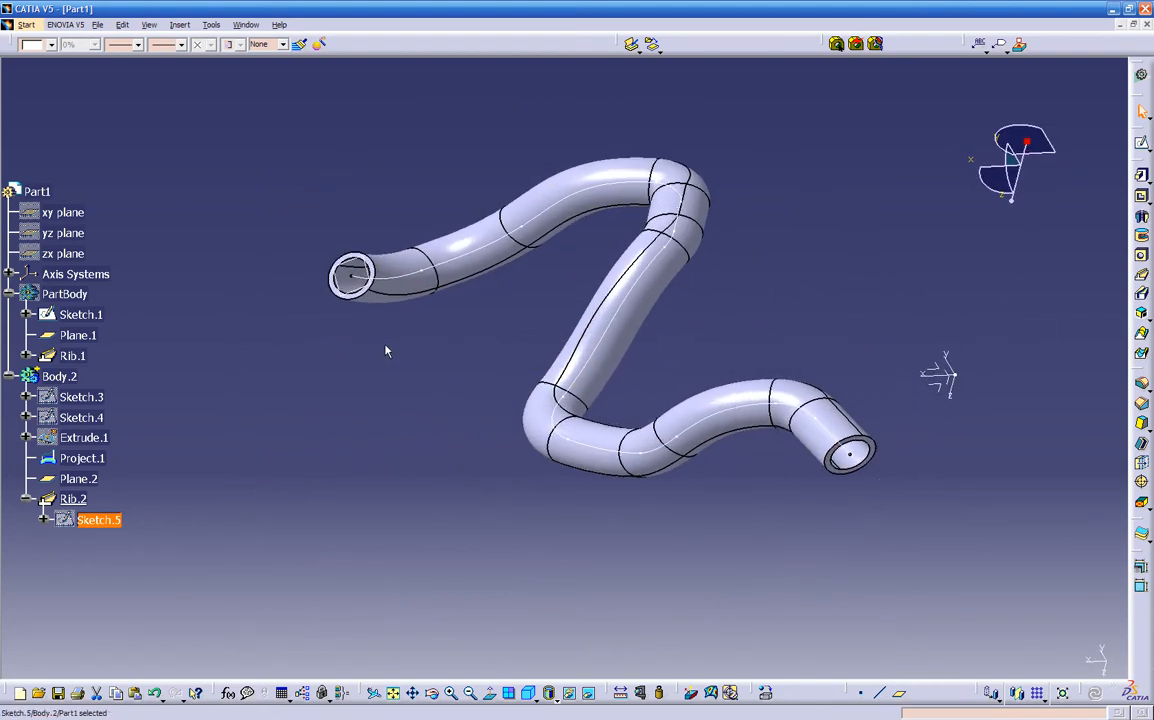
Reopen Sketch.5 under Rib.2, set the circle's radius to 0.35 in, exit the sketch and inspect the slimmer tube
double_click(98, 520)
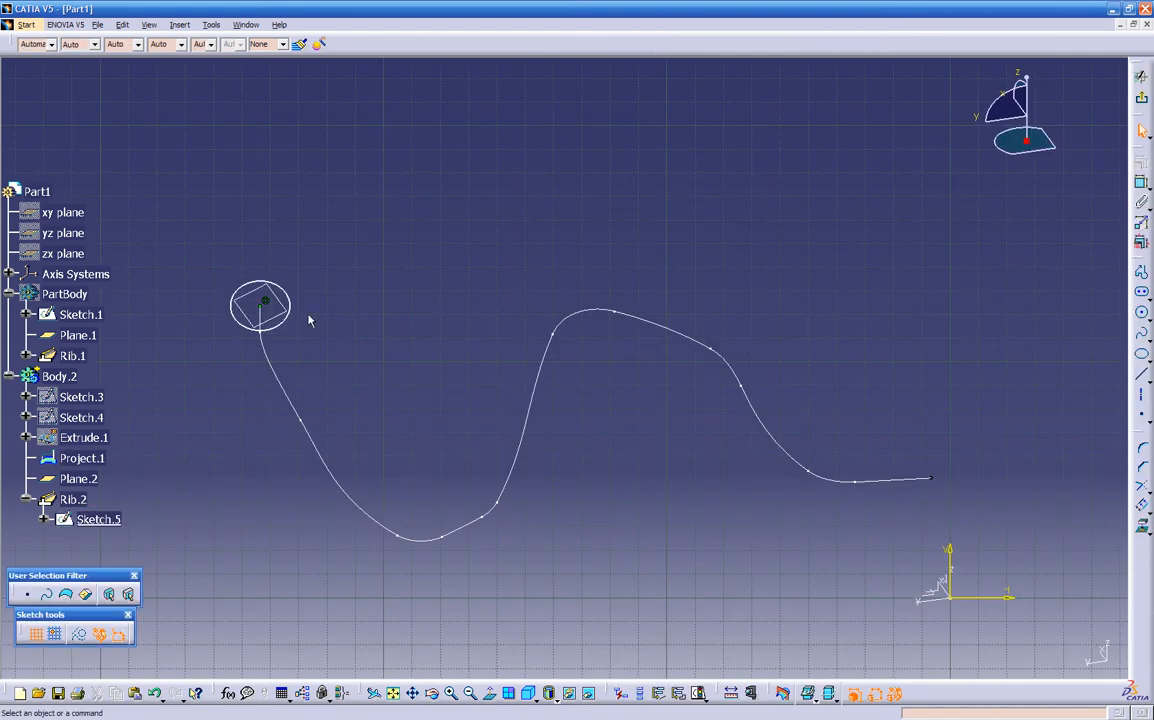
double_click(282, 318)
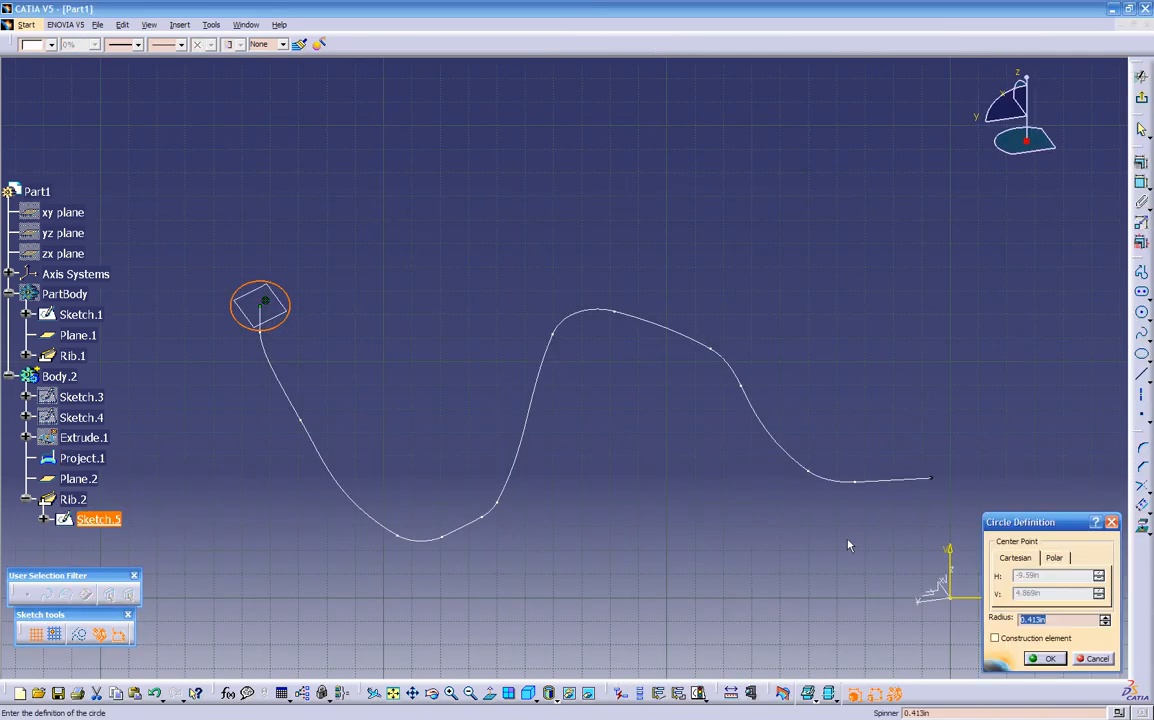
type(".35")
key("Return")
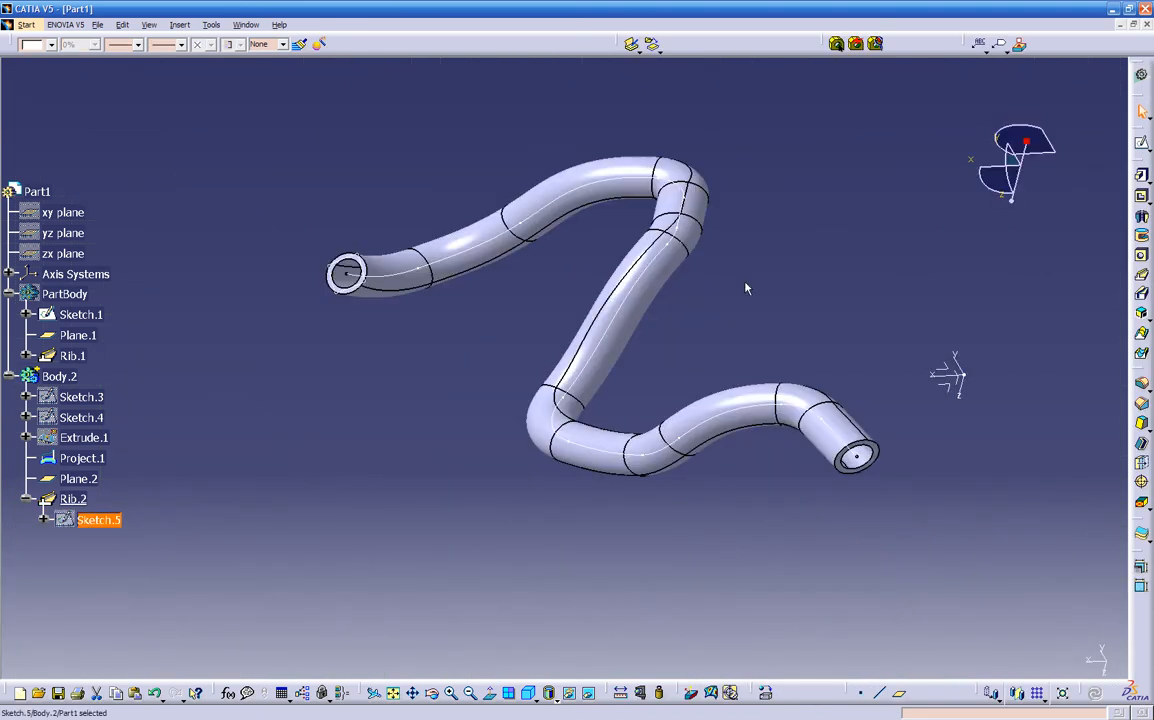
mouse_move(502, 433)
middle_mouse_down()
mouse_move(505, 510)
mouse_move(546, 545)
middle_mouse_up()
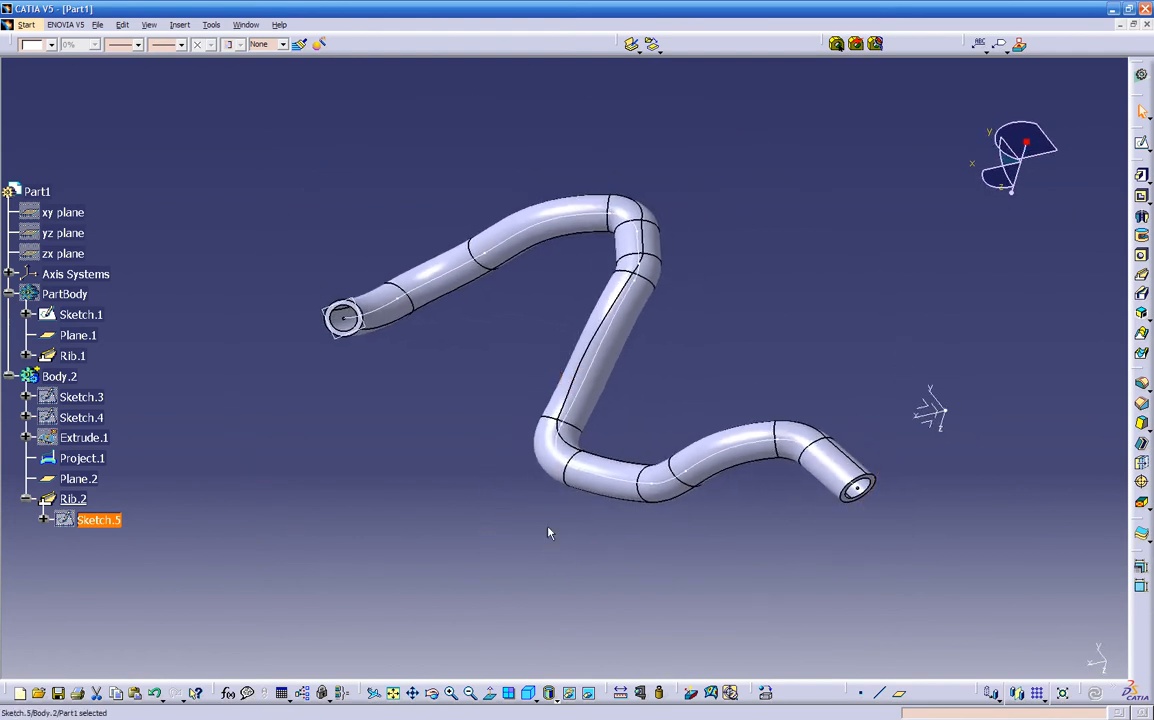
middle_click_drag(451, 479, 677, 350)
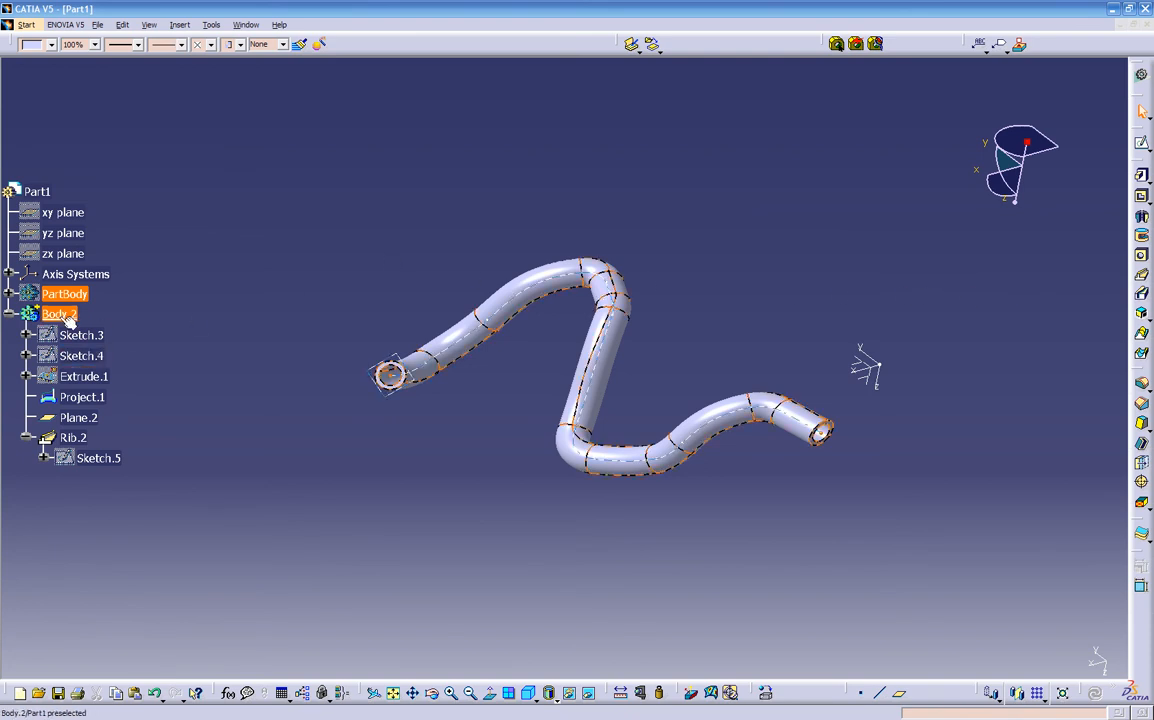
Hide Body.2, collapse its branch in the tree, and toggle PartBody's visibility on and off again
right_click(68, 318)
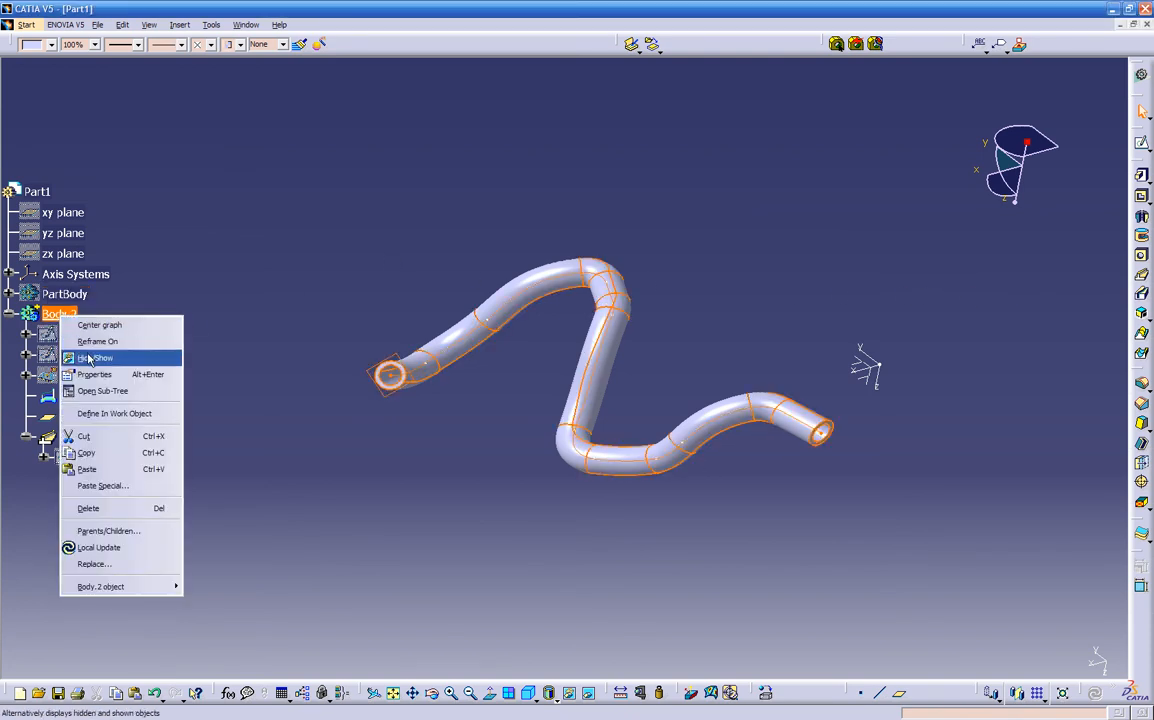
left_click(92, 321)
left_click(8, 314)
left_click(50, 294)
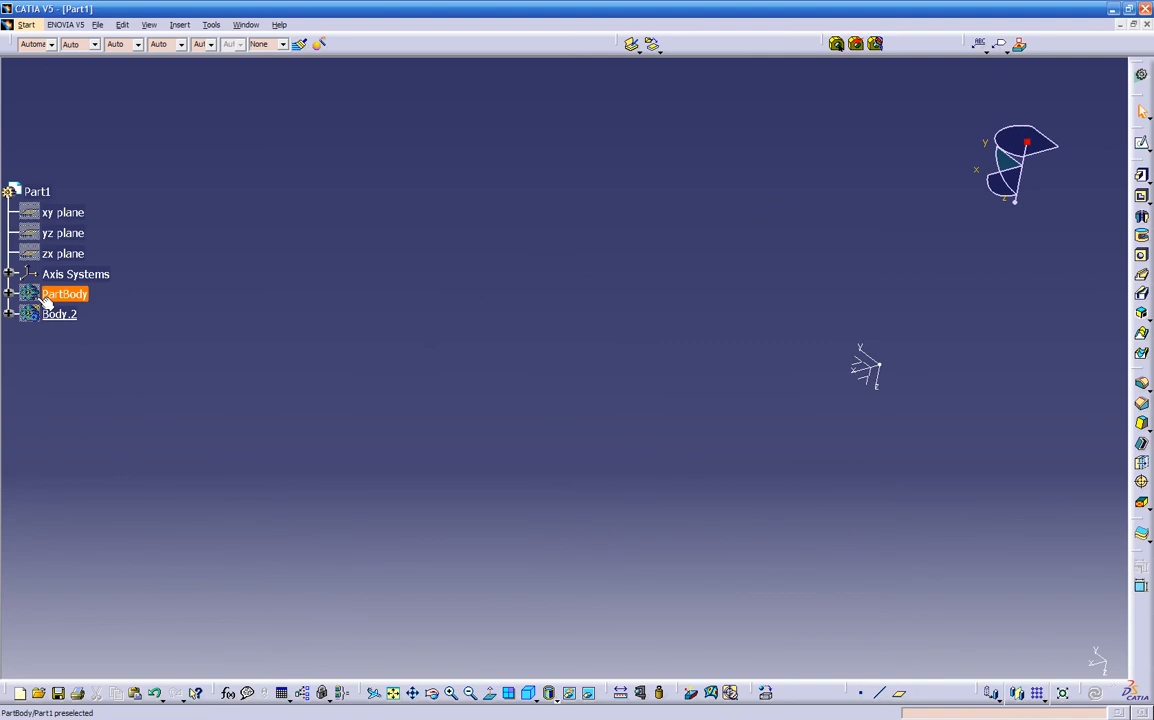
right_click(40, 296)
left_click(70, 340)
left_click(62, 294)
right_click(68, 296)
left_click(91, 340)
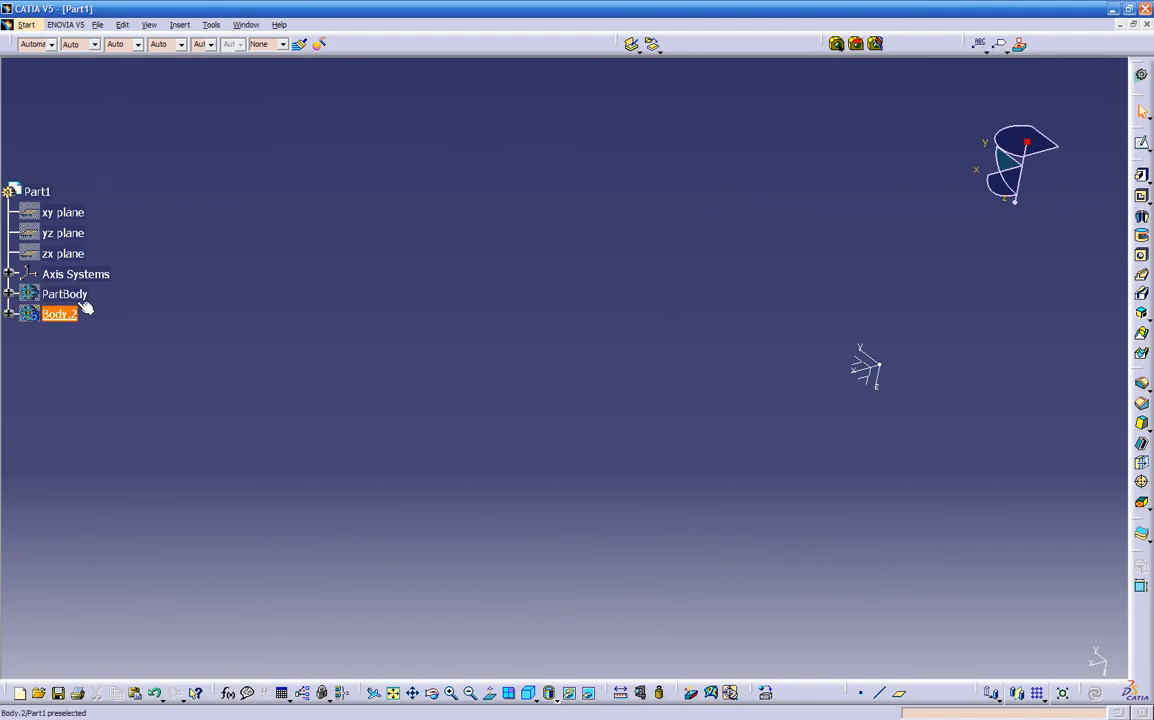
Insert a new body into the part and rename it "slot"
left_click(180, 25)
left_click(189, 62)
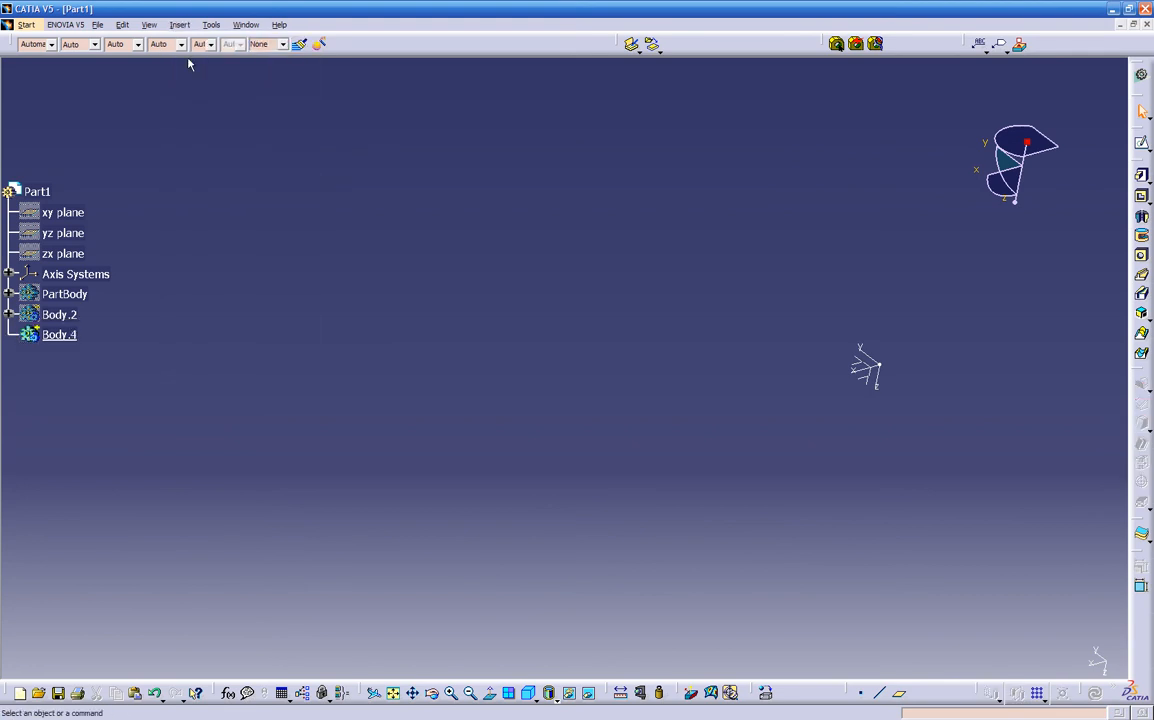
left_click(64, 338)
right_click(66, 343)
left_click(103, 397)
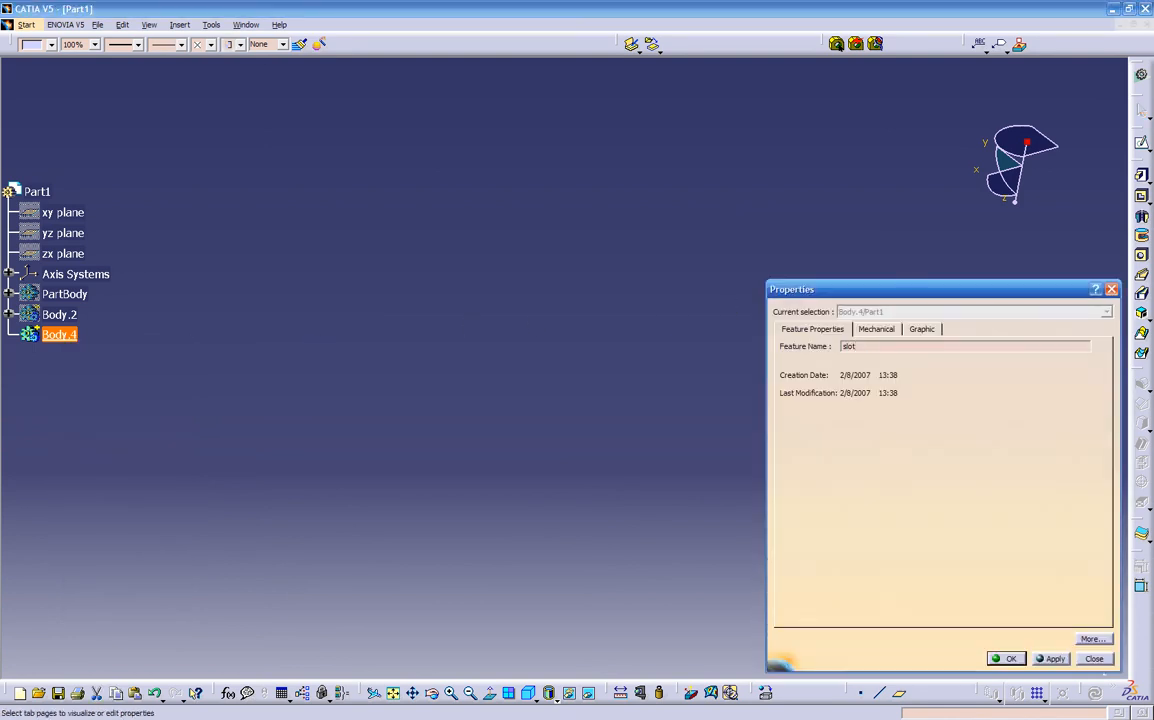
type("slot")
key("Return")
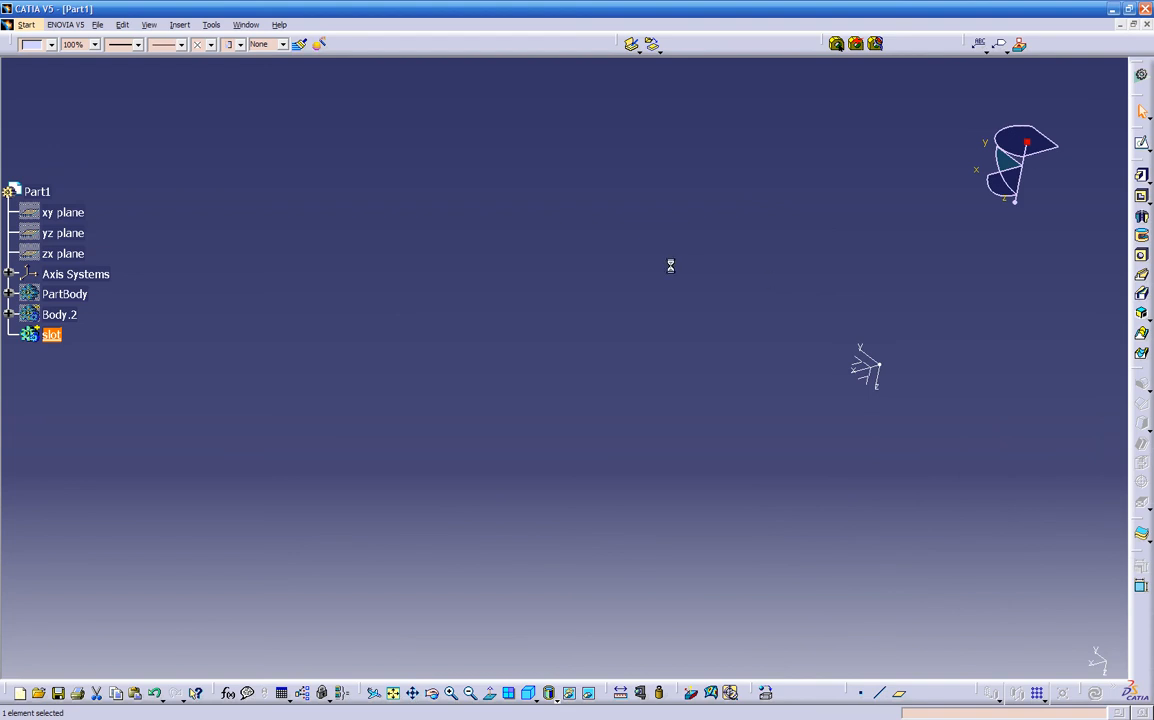
middle_click_drag(757, 343, 595, 365)
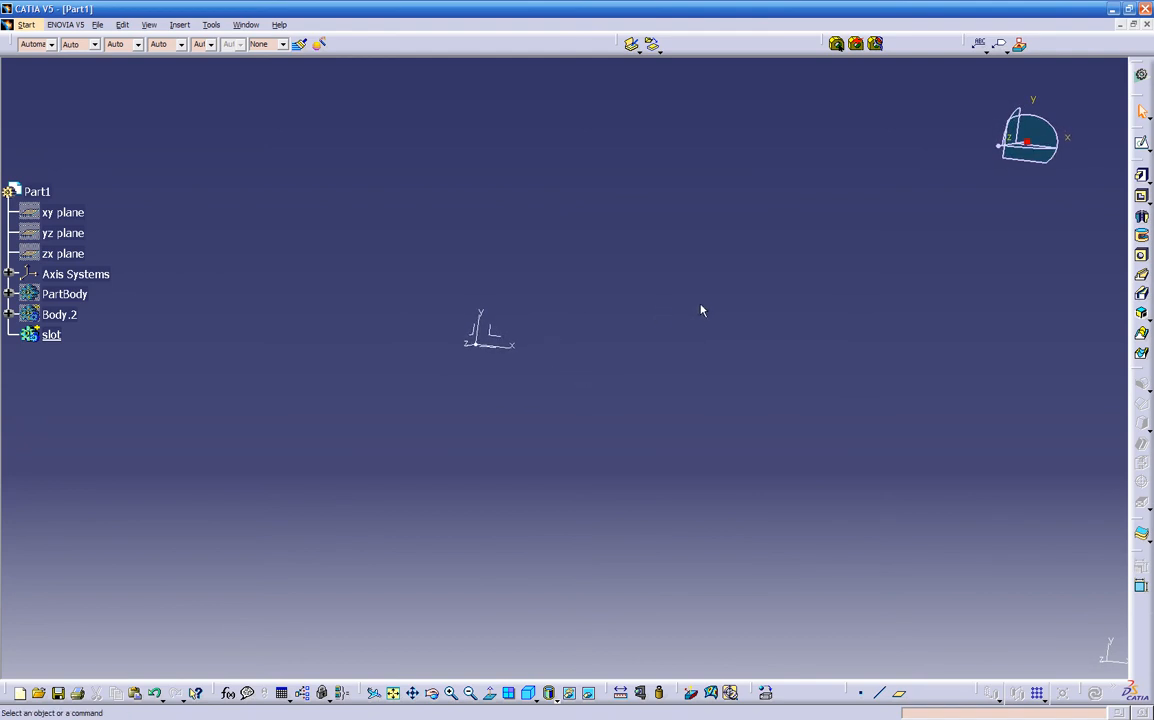
left_click(1142, 145)
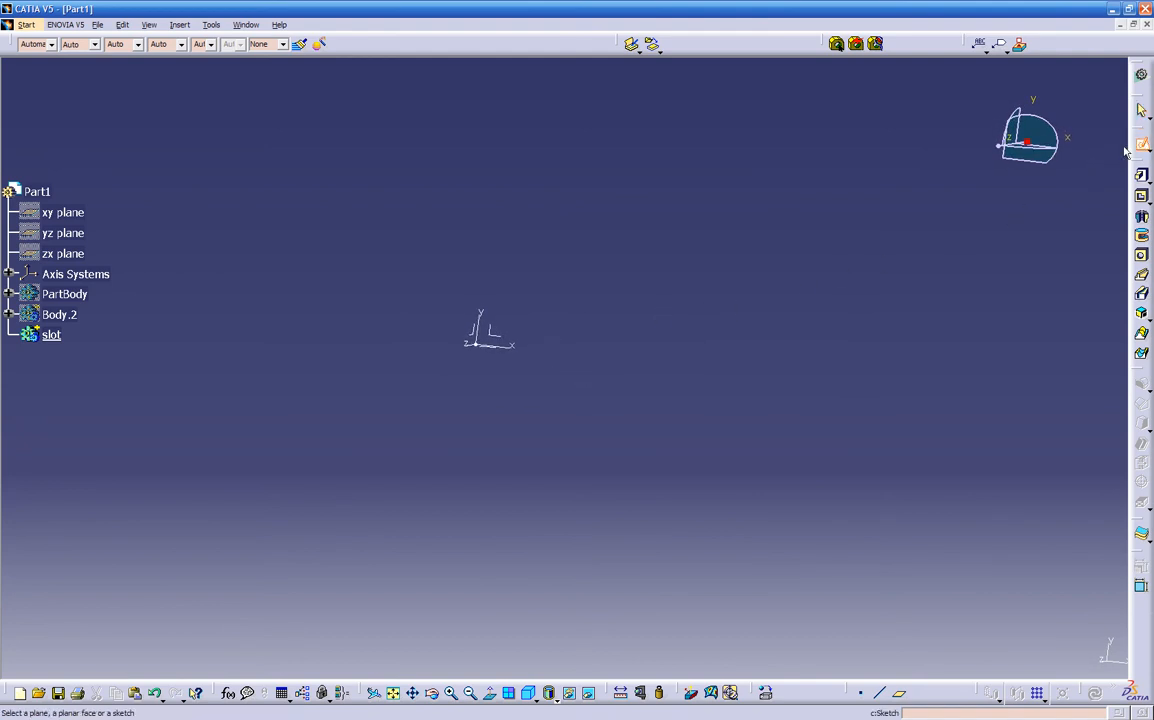
left_click(502, 341)
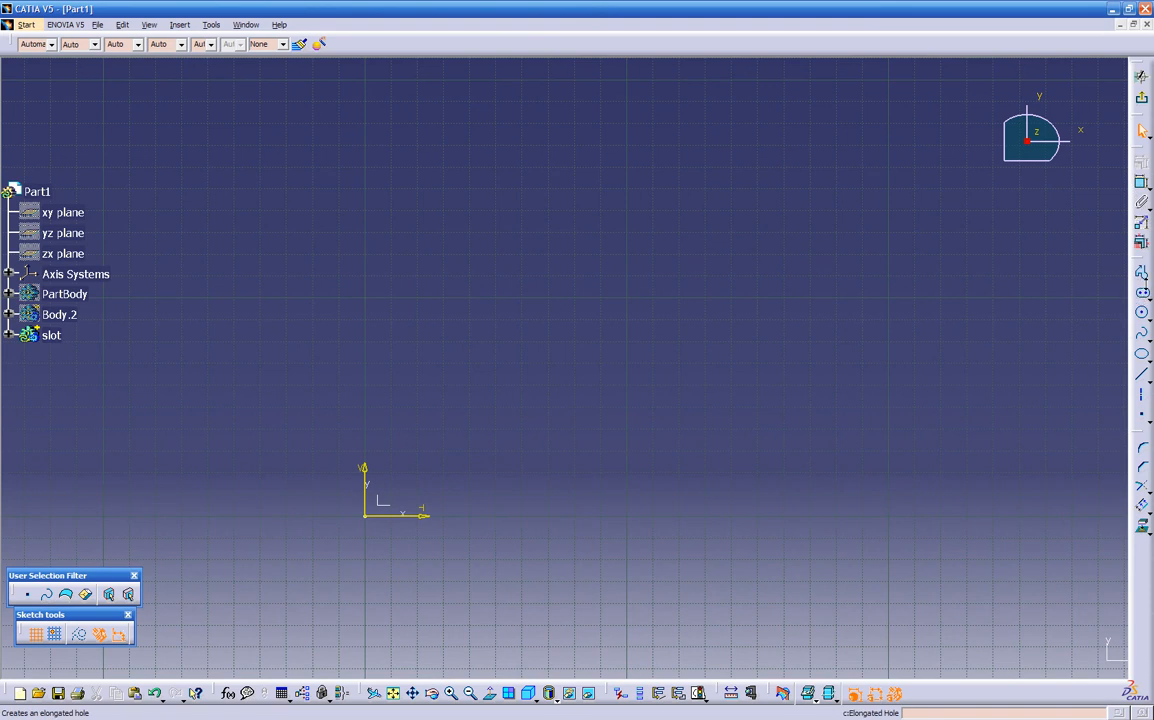
left_click(1143, 296)
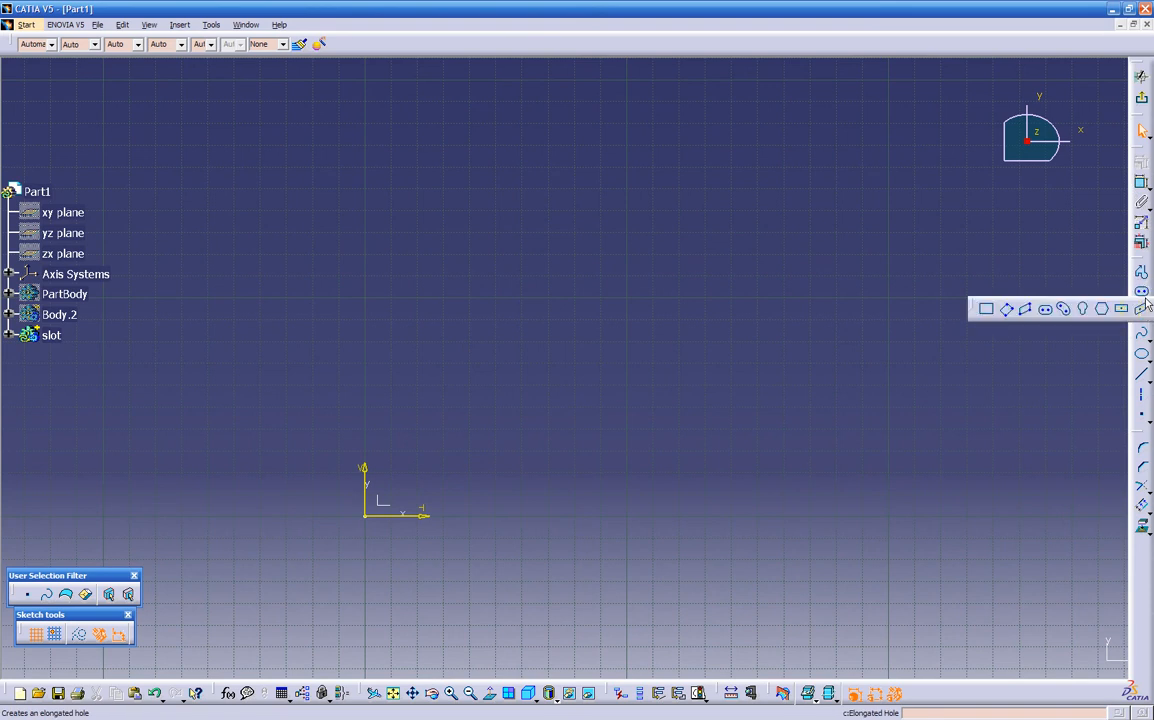
left_click(985, 309)
left_click(535, 557)
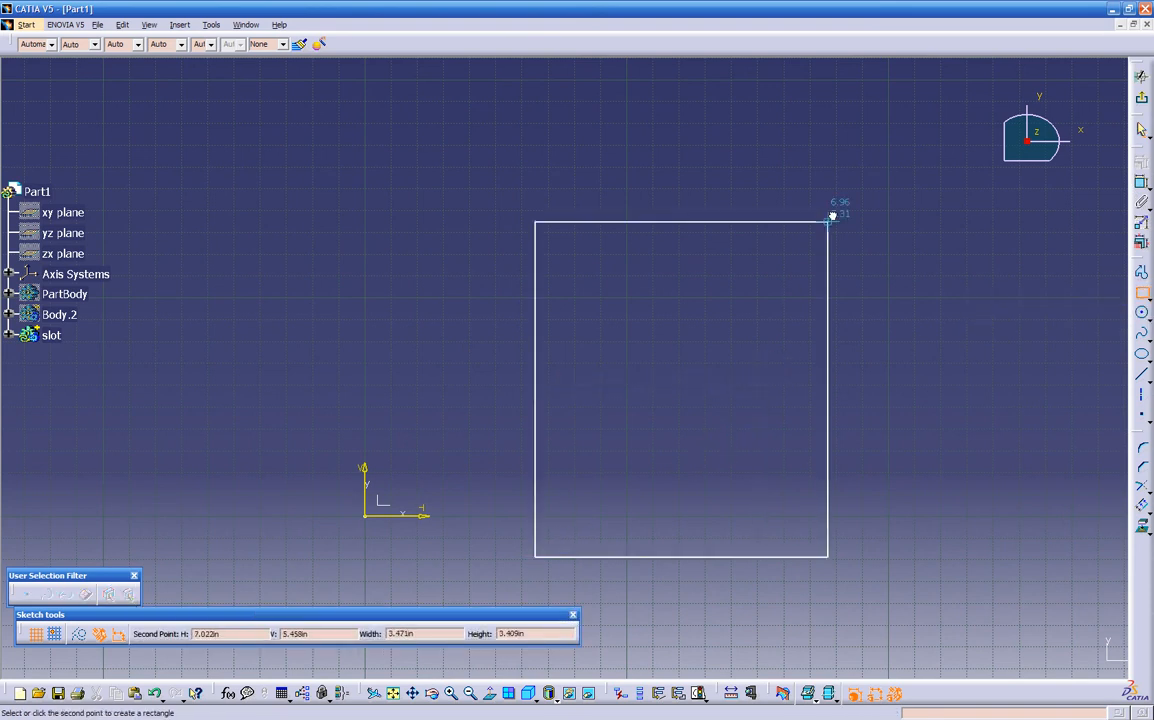
left_click(856, 149)
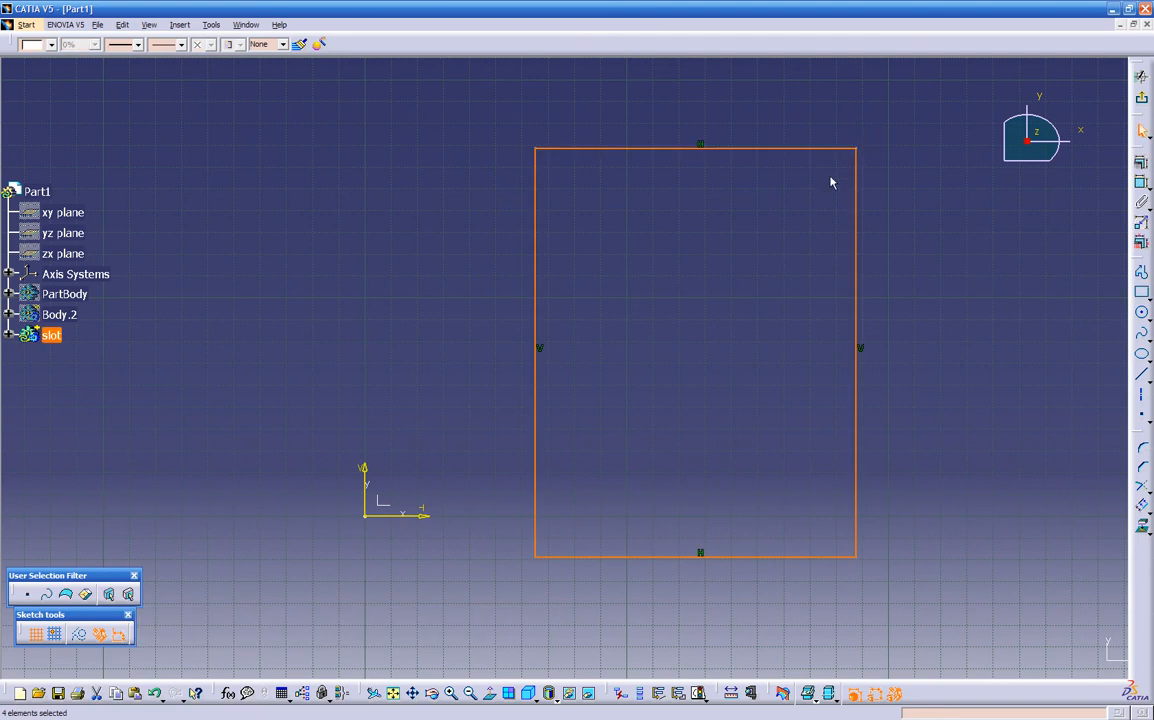
left_click(907, 282)
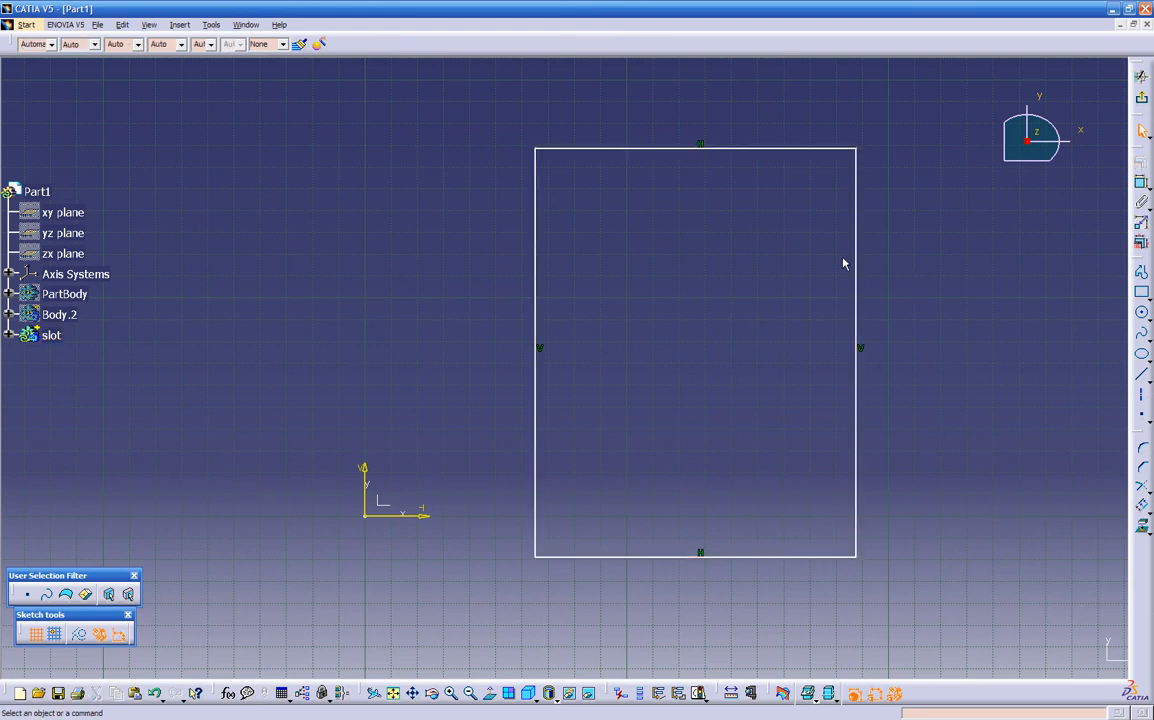
mouse_move(479, 116)
left_mouse_down()
mouse_move(837, 584)
mouse_move(912, 604)
left_mouse_up()
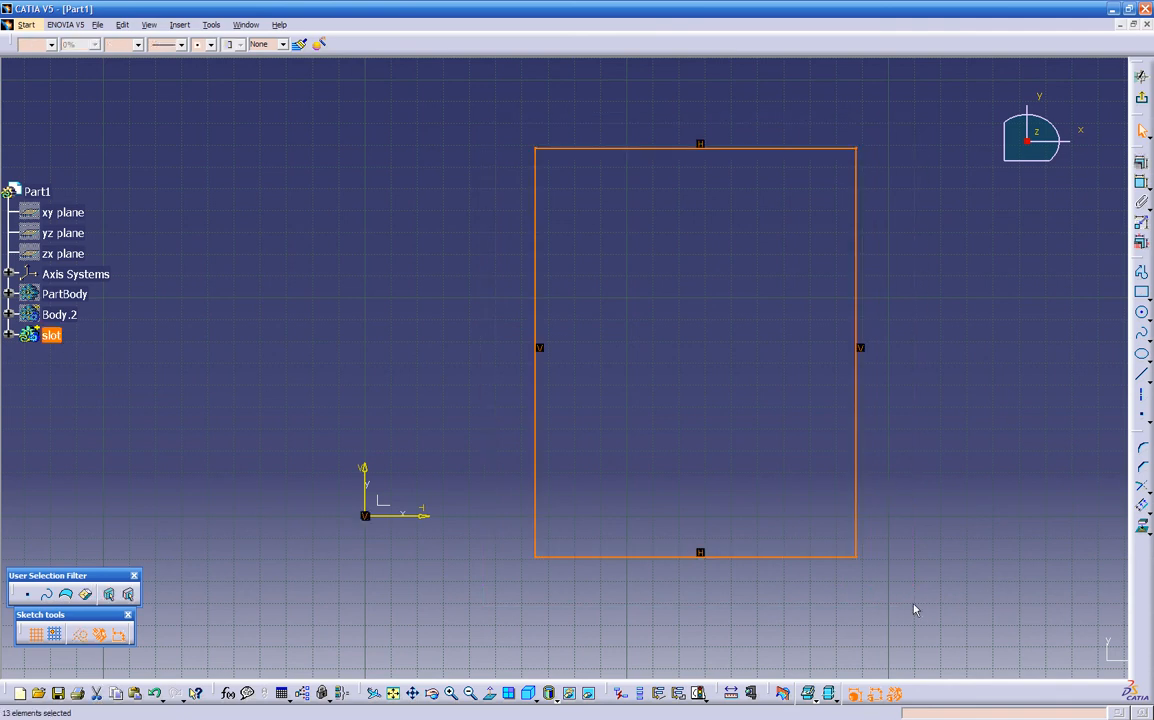
key("Delete")
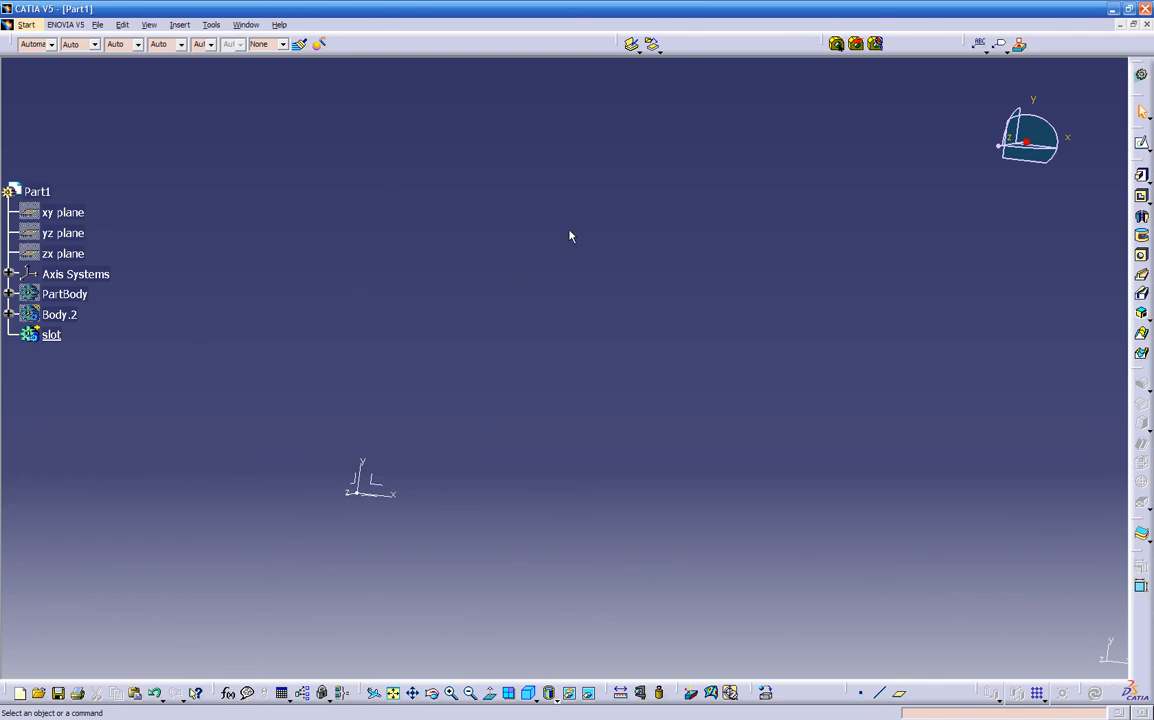
Start a Pad and sketch its profile on the axis system's xy plane: a rectangle about 5 in wide and 7 in high, offset from the origin
left_click(1142, 178)
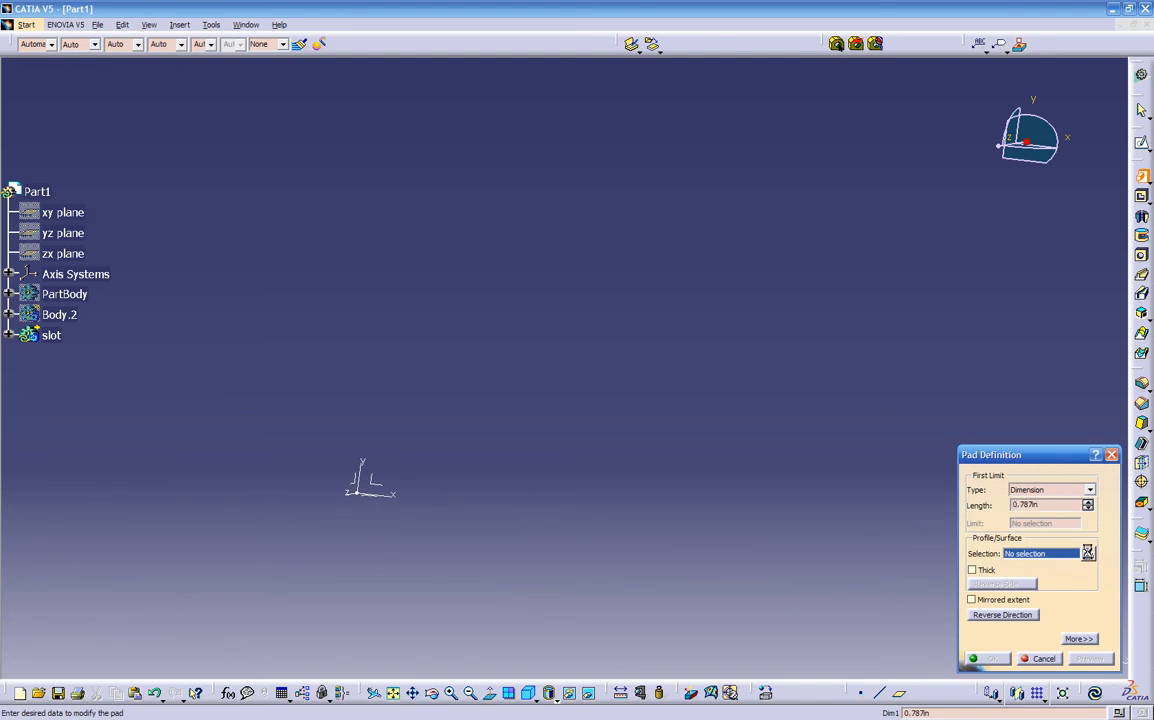
left_click(1087, 554)
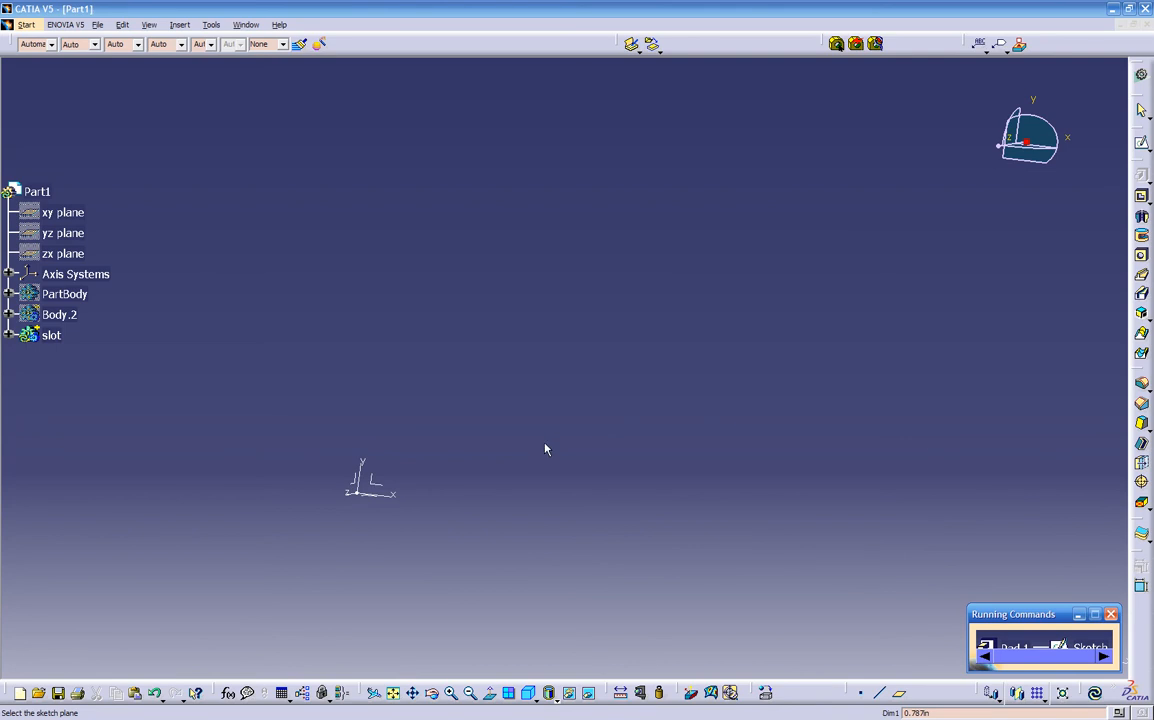
left_click(378, 484)
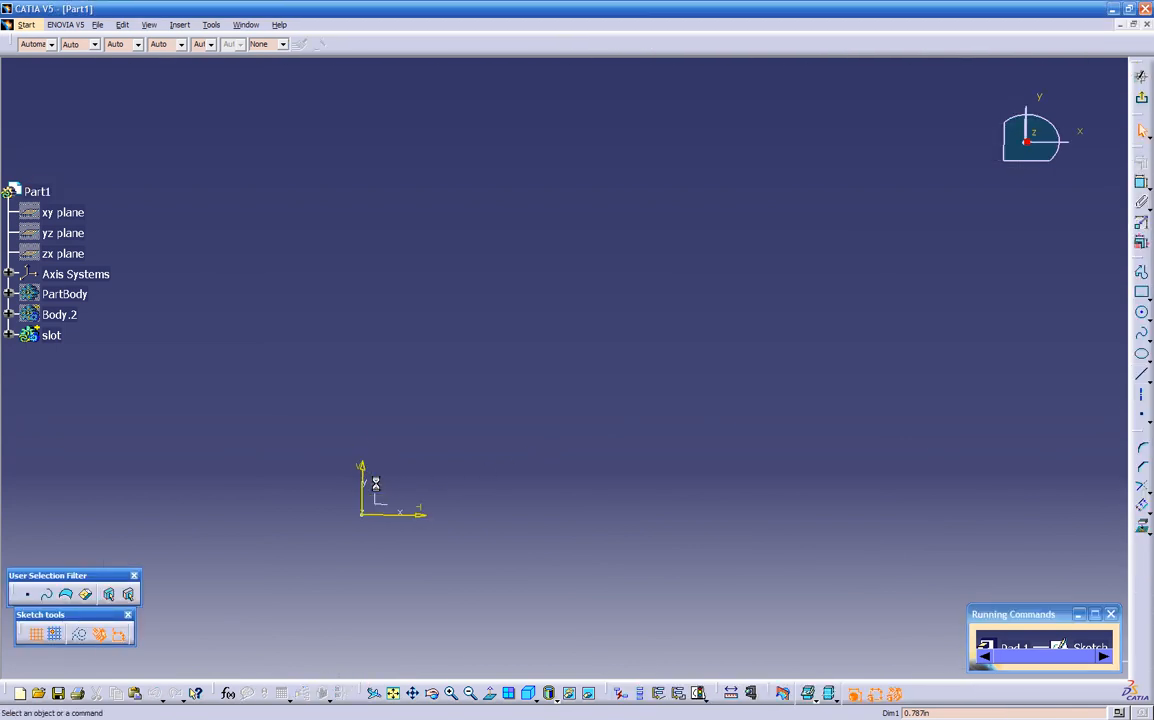
left_click(1141, 292)
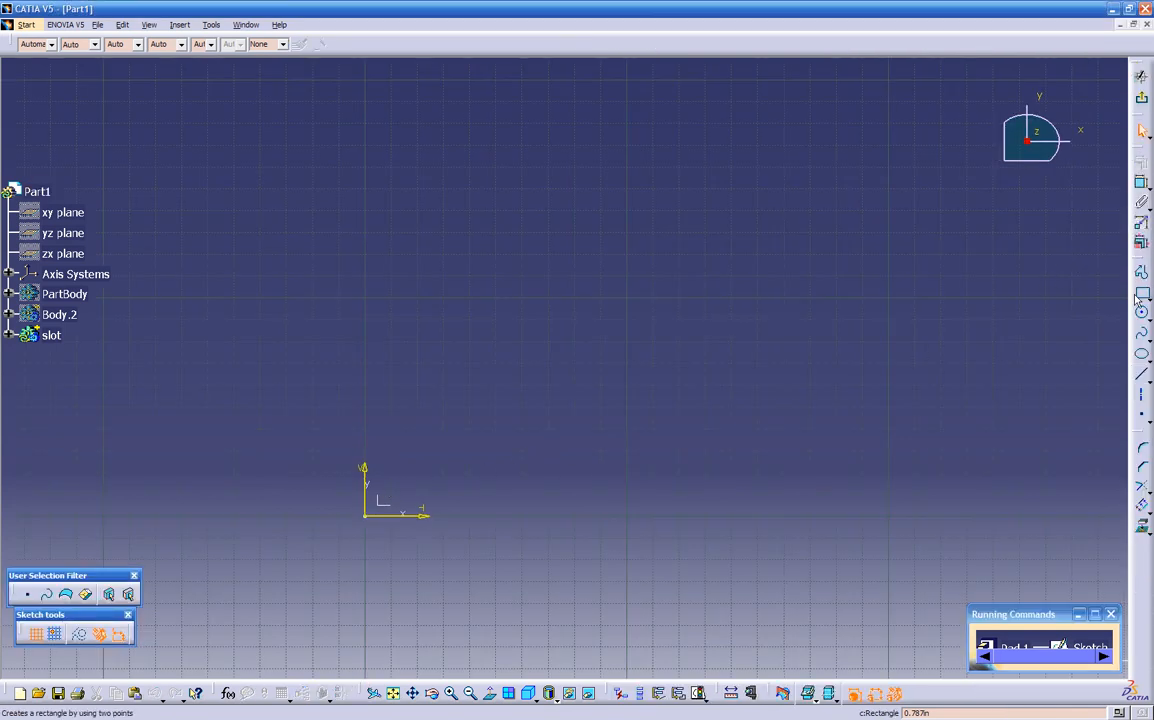
left_click(606, 486)
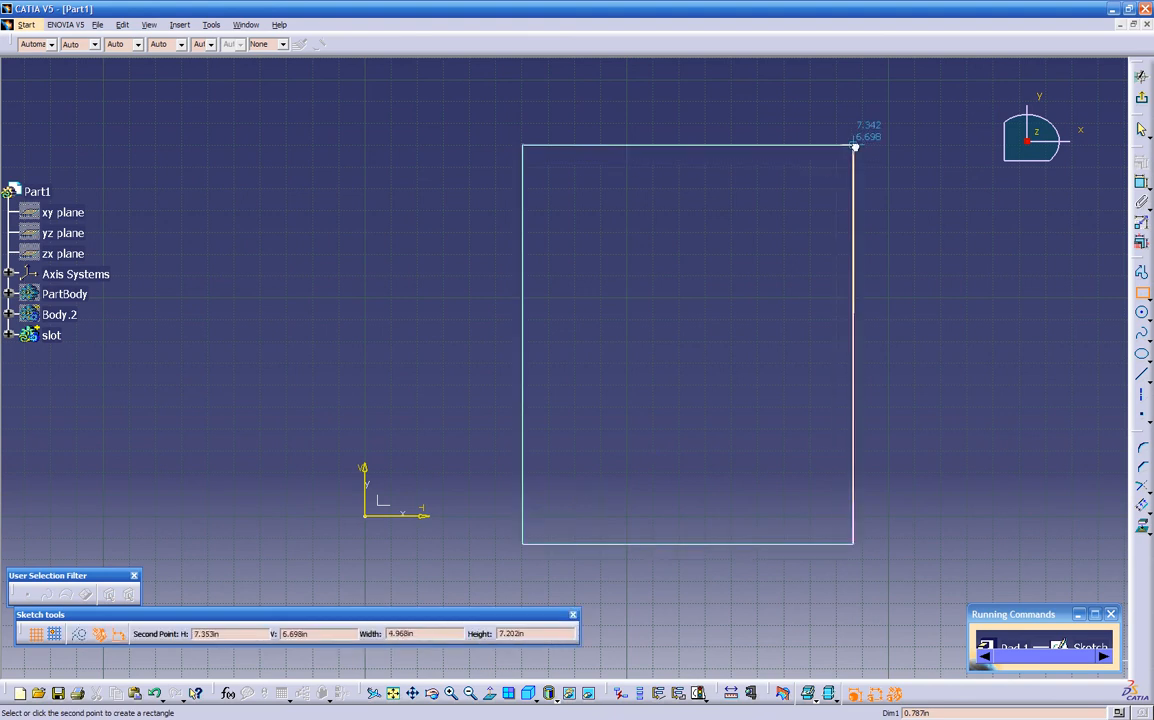
left_click(861, 159)
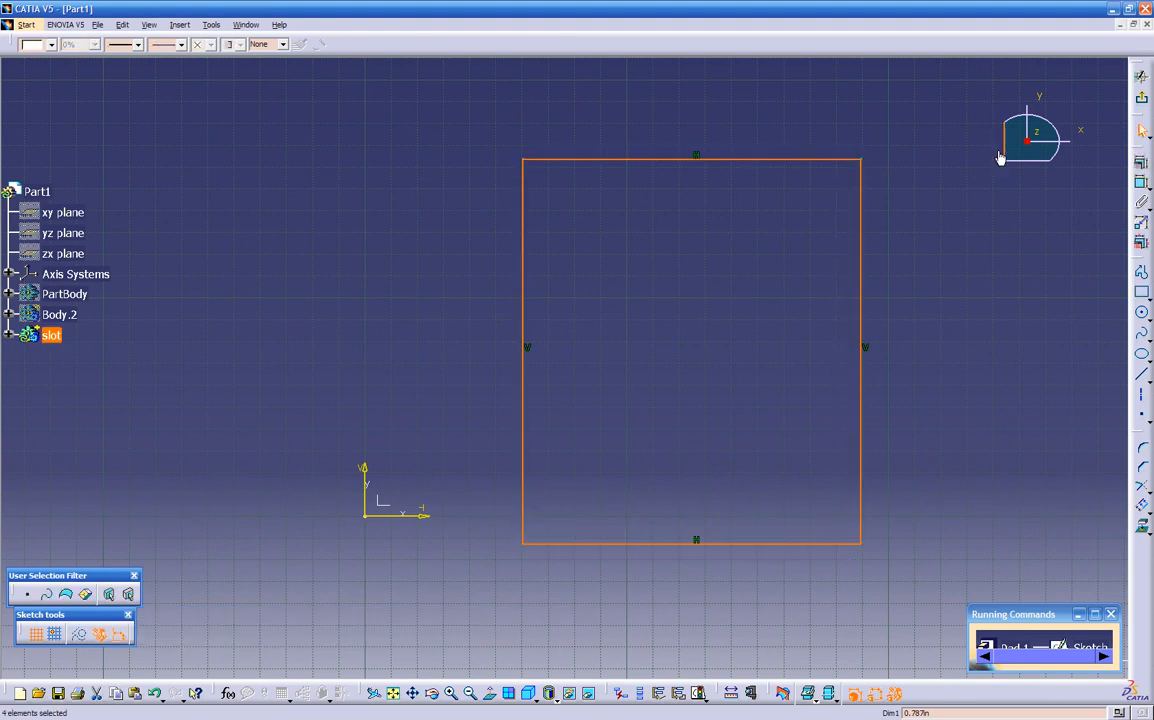
left_click(1141, 75)
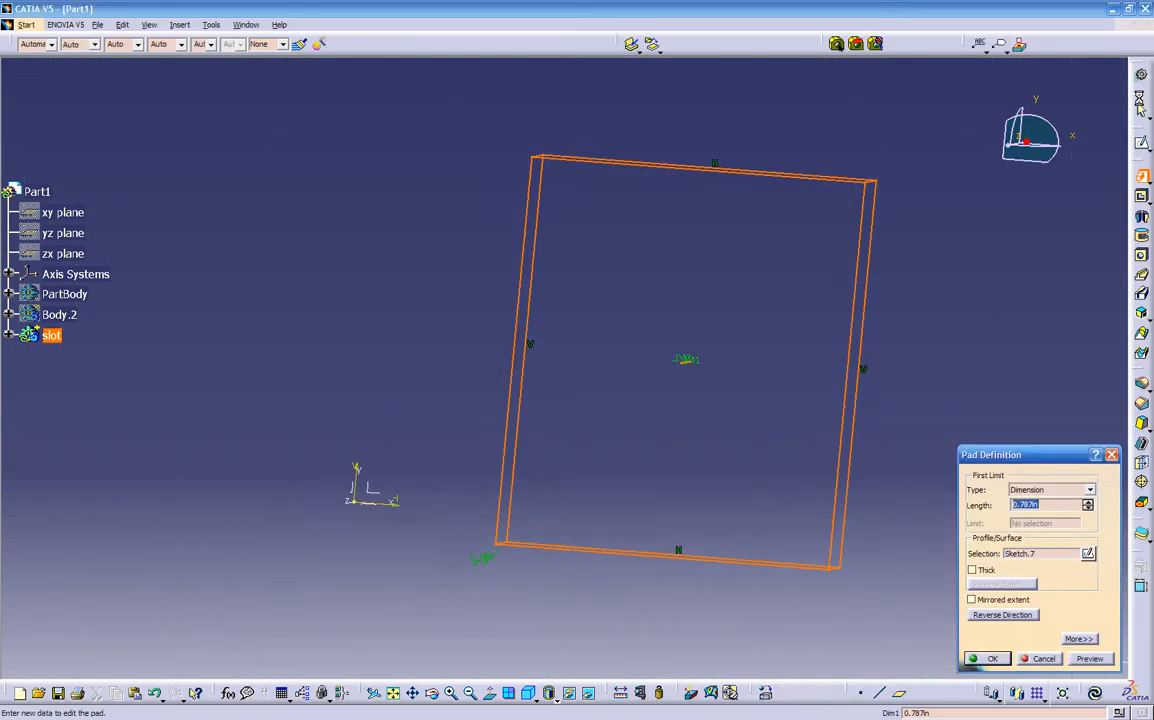
Set the pad length to 1 in, create the rectangular block and inspect it from an angle
middle_click_drag(587, 523, 477, 541)
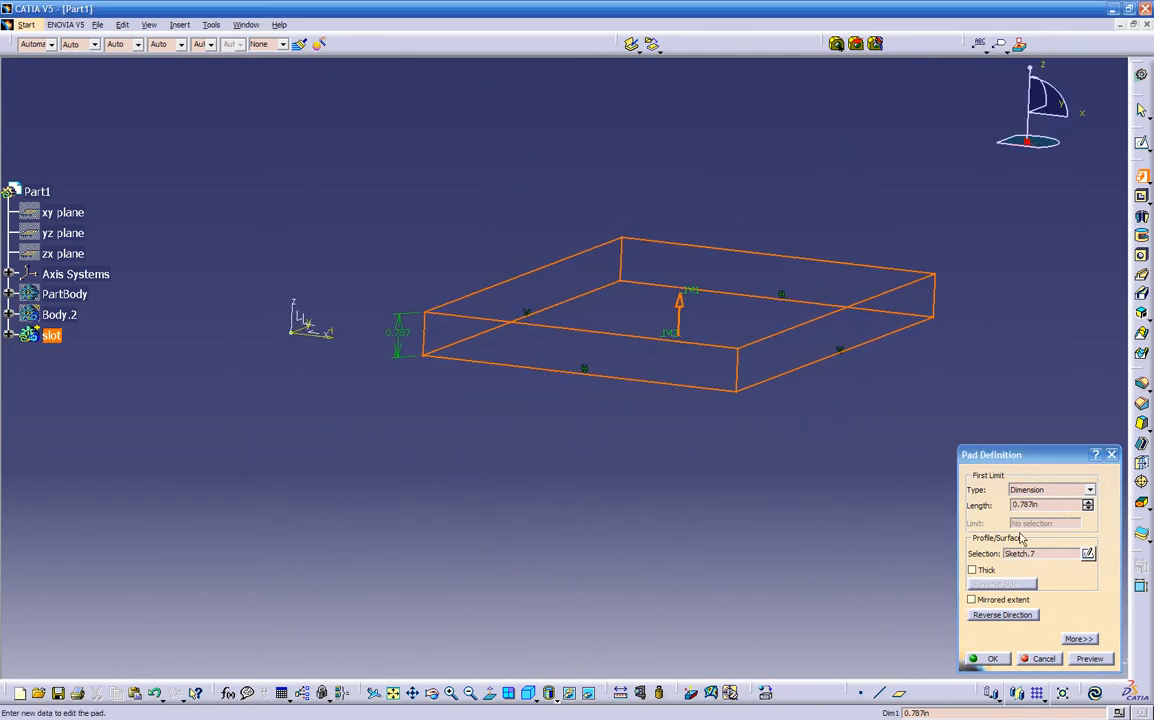
double_click(1045, 506)
type("1")
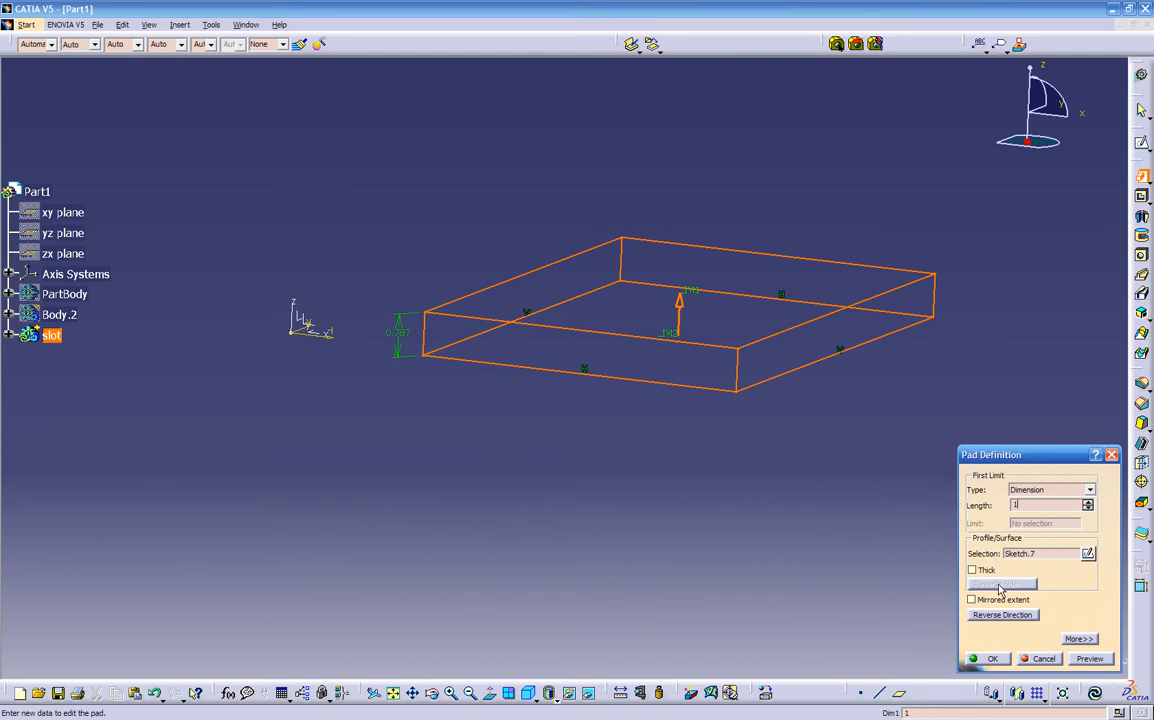
left_click(993, 659)
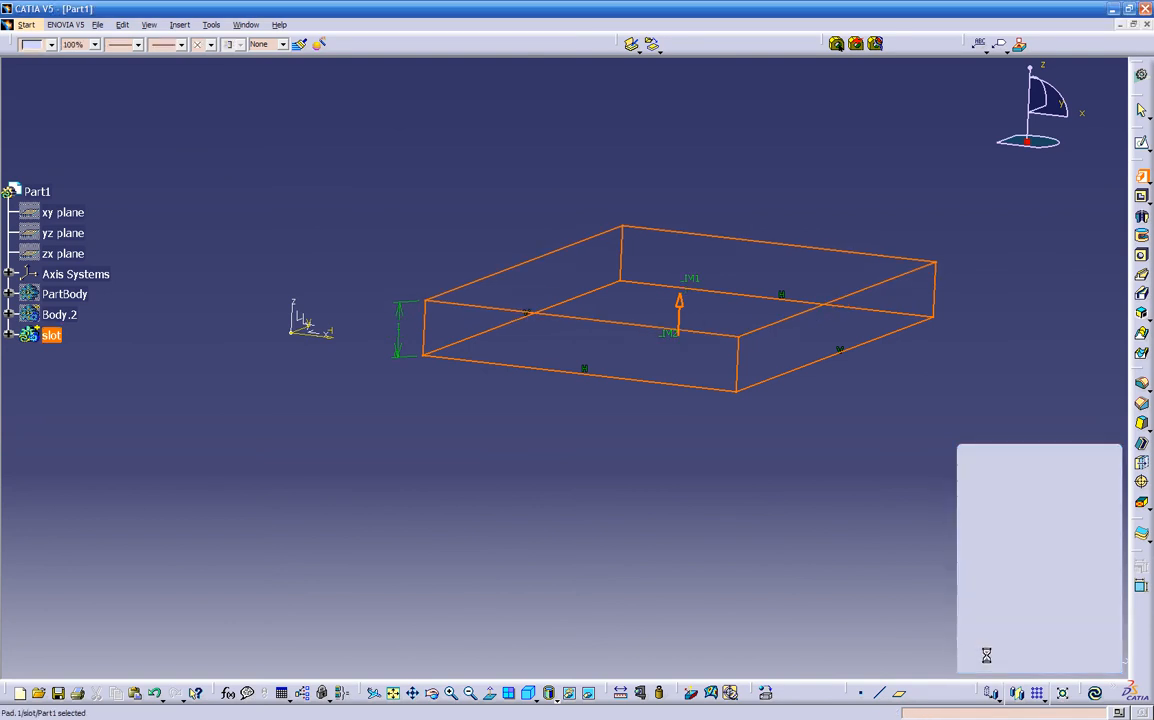
middle_click_drag(590, 502, 384, 484)
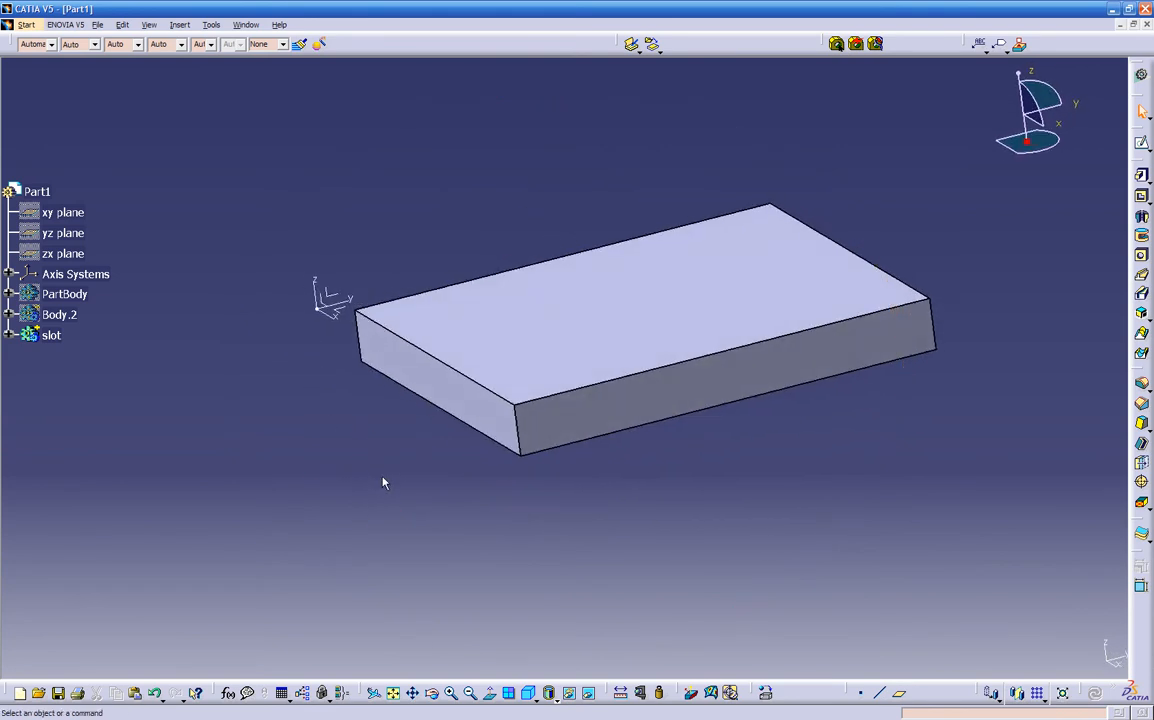
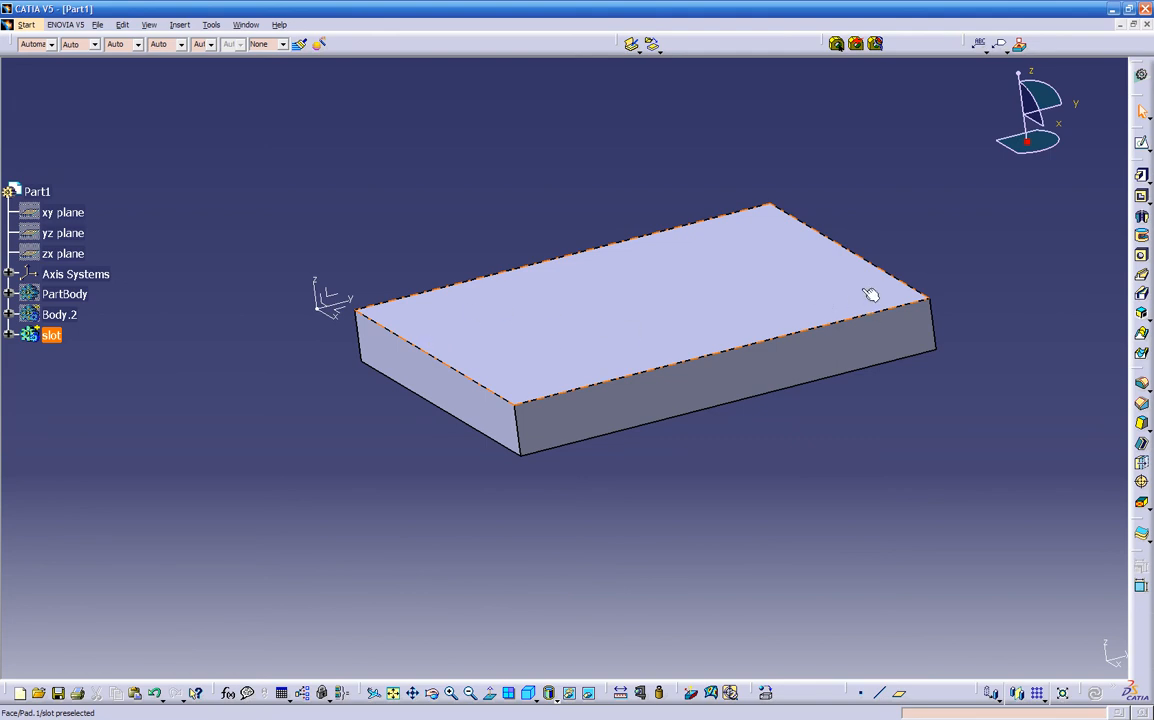
Select the top face of the rectangular block
left_click(813, 279)
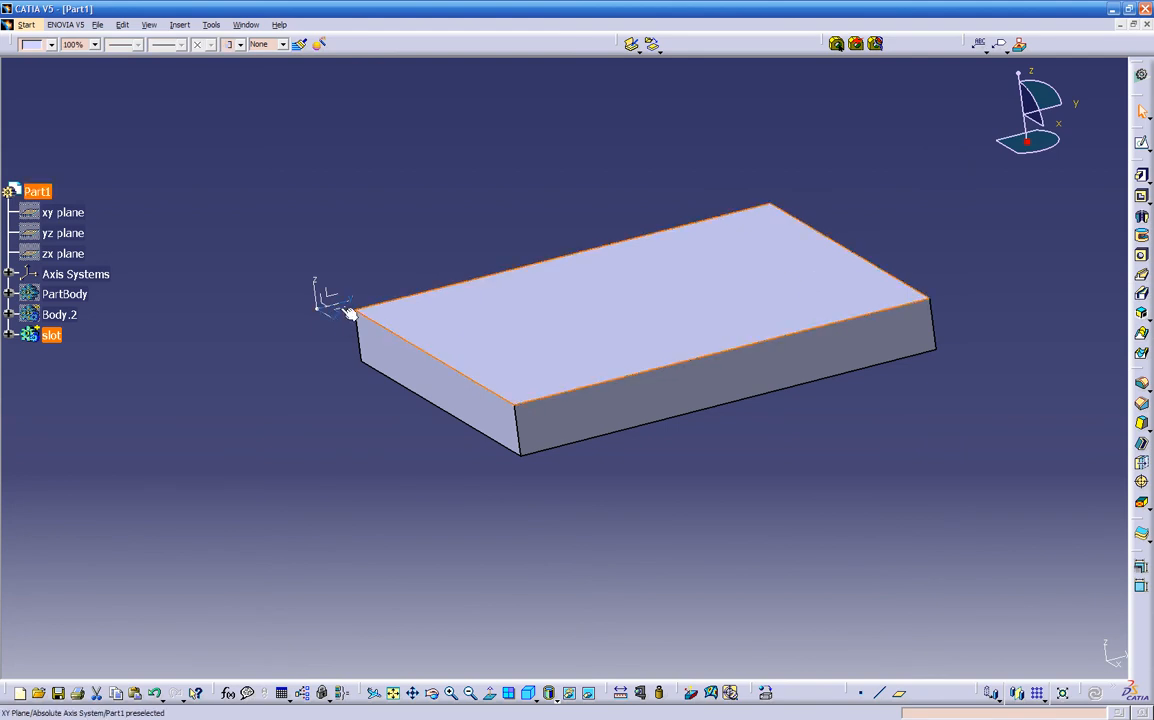
Open a sketch on the block's top face and draw a 12-point open spline curving from beyond the right edge past the lower edge
left_click(752, 314)
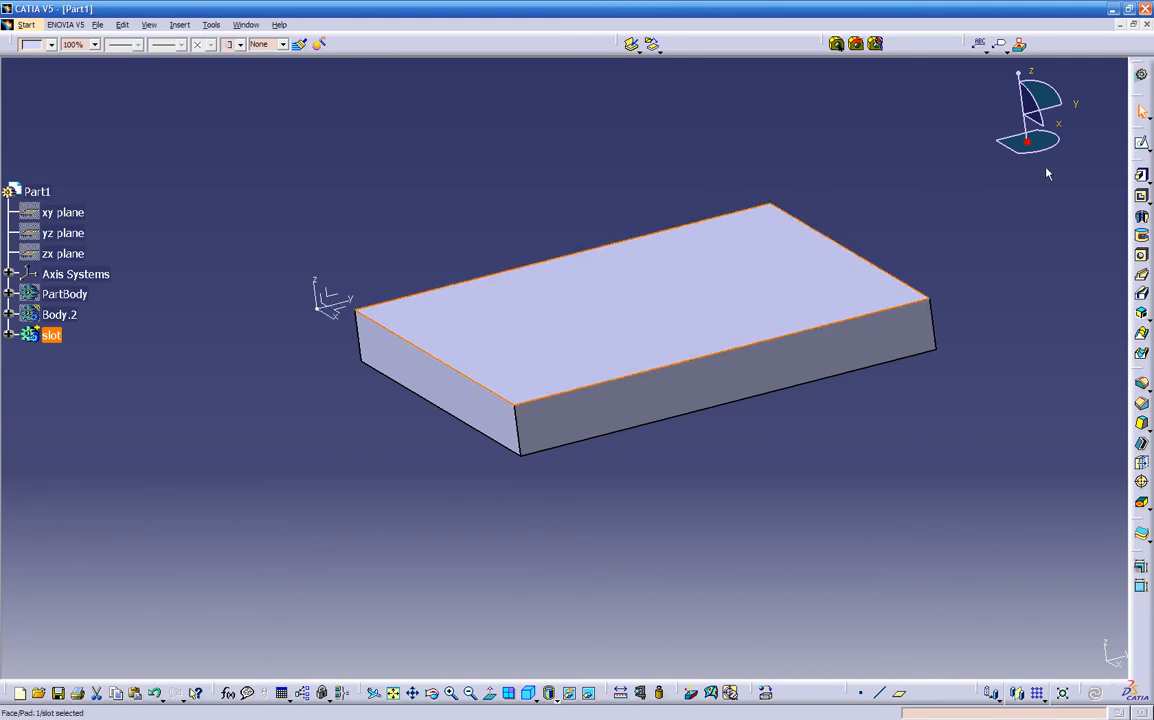
left_click(1143, 146)
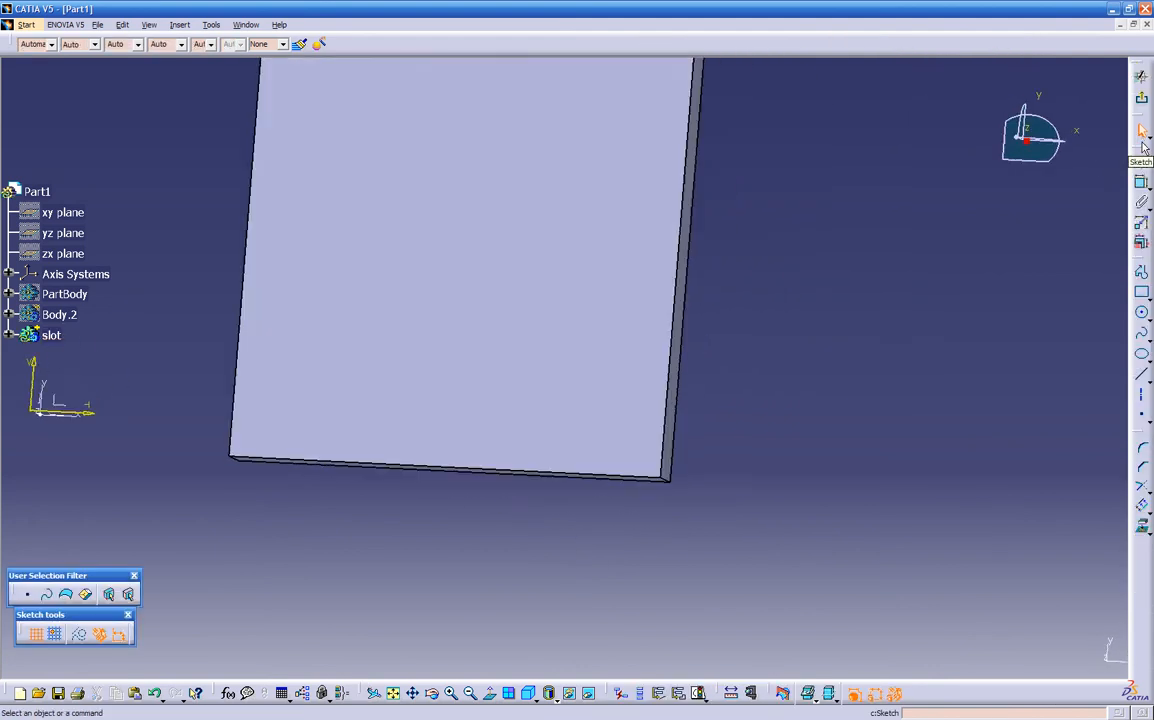
left_click(1143, 338)
left_click(773, 229)
left_click(716, 219)
left_click(661, 229)
left_click(587, 211)
left_click(459, 219)
left_click(431, 253)
left_click(394, 307)
left_click(399, 359)
left_click(426, 457)
left_click(510, 495)
left_click(511, 546)
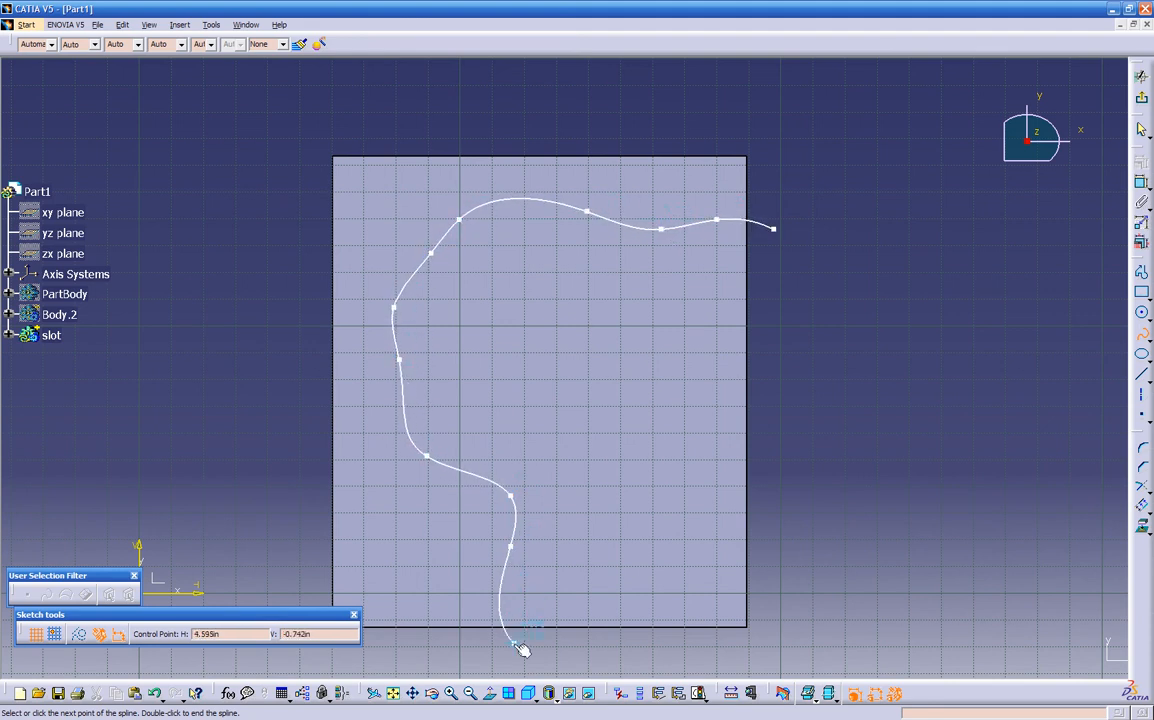
left_click(522, 655)
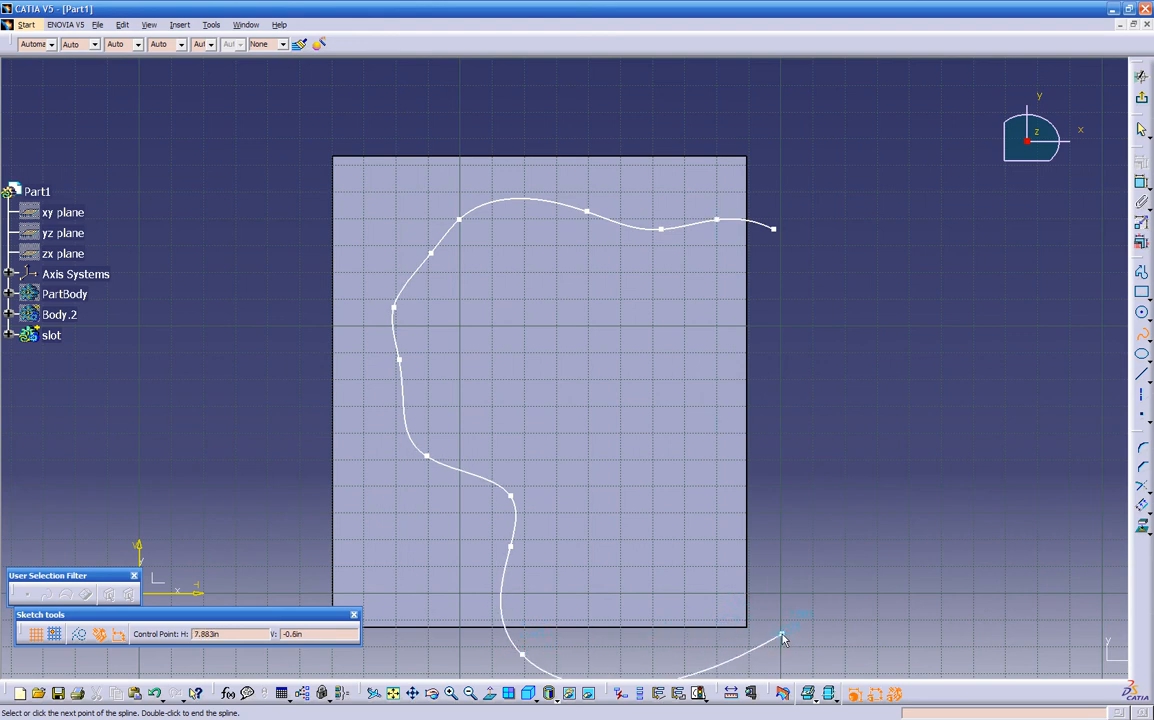
key("Escape")
Break the spline just below its control point at mid-height along the curve's left side
left_click(665, 398)
middle_click_drag(794, 412, 778, 446)
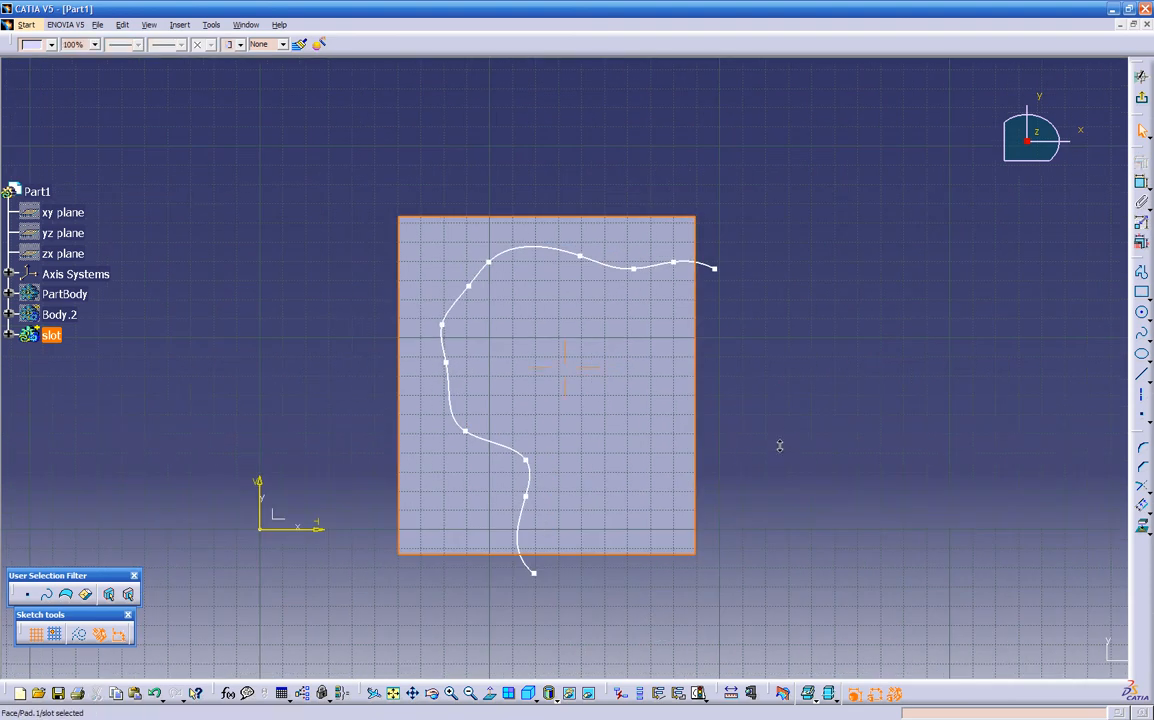
left_click(441, 360)
left_click(1147, 492)
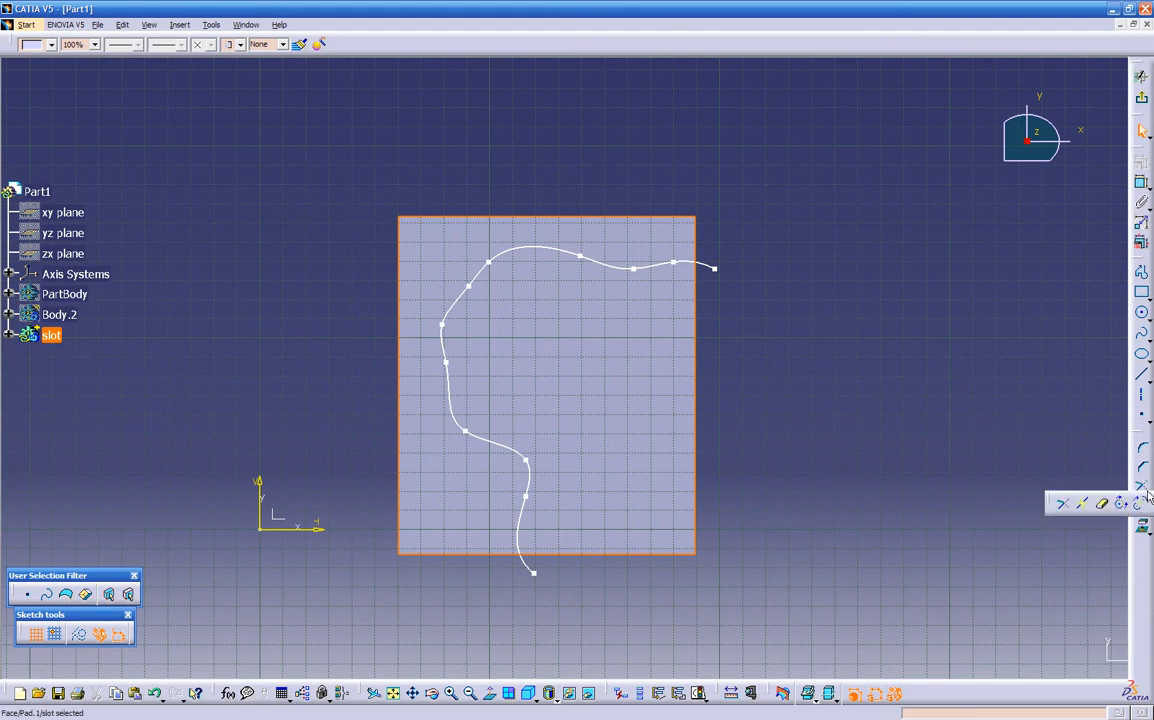
left_click(1084, 505)
left_click(449, 386)
left_click(449, 379)
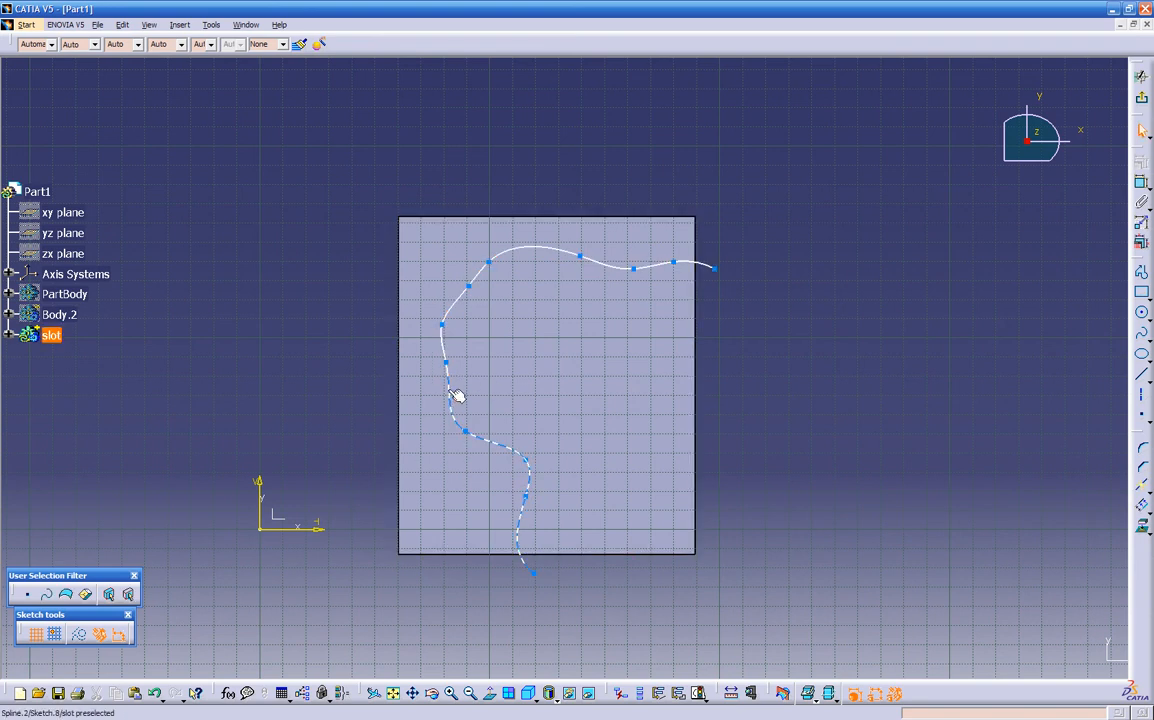
Delete the lower portion of the broken spline together with its four leftover control points
left_click(456, 390)
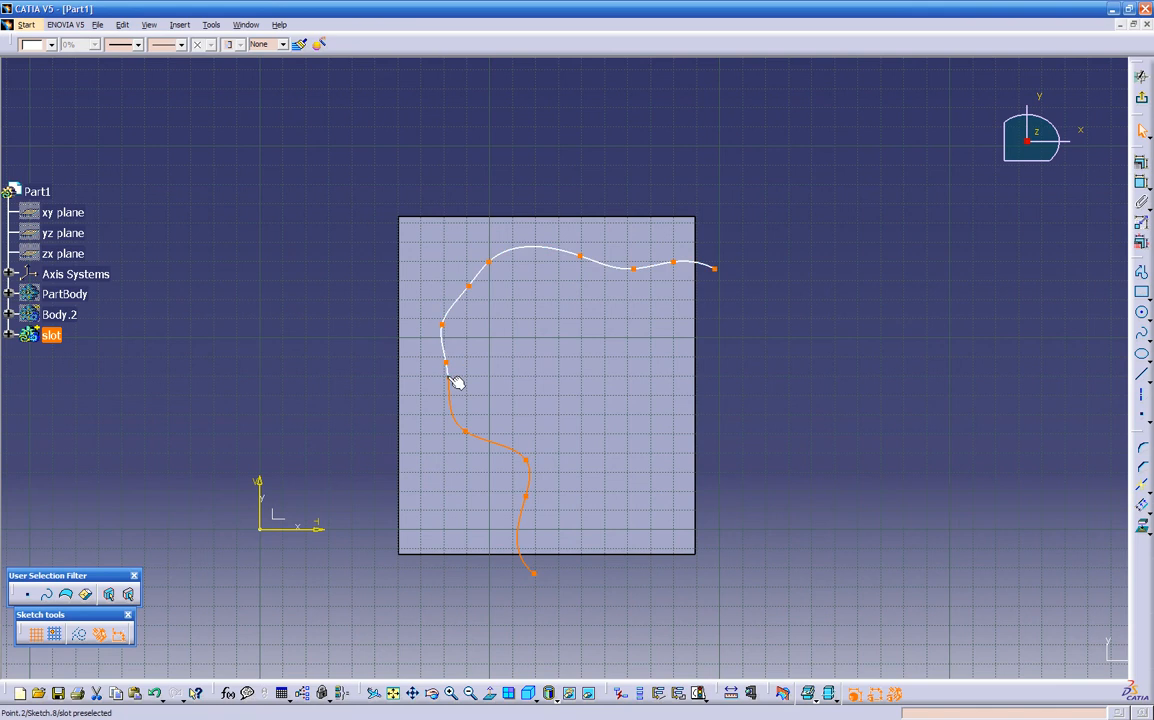
left_click(449, 365)
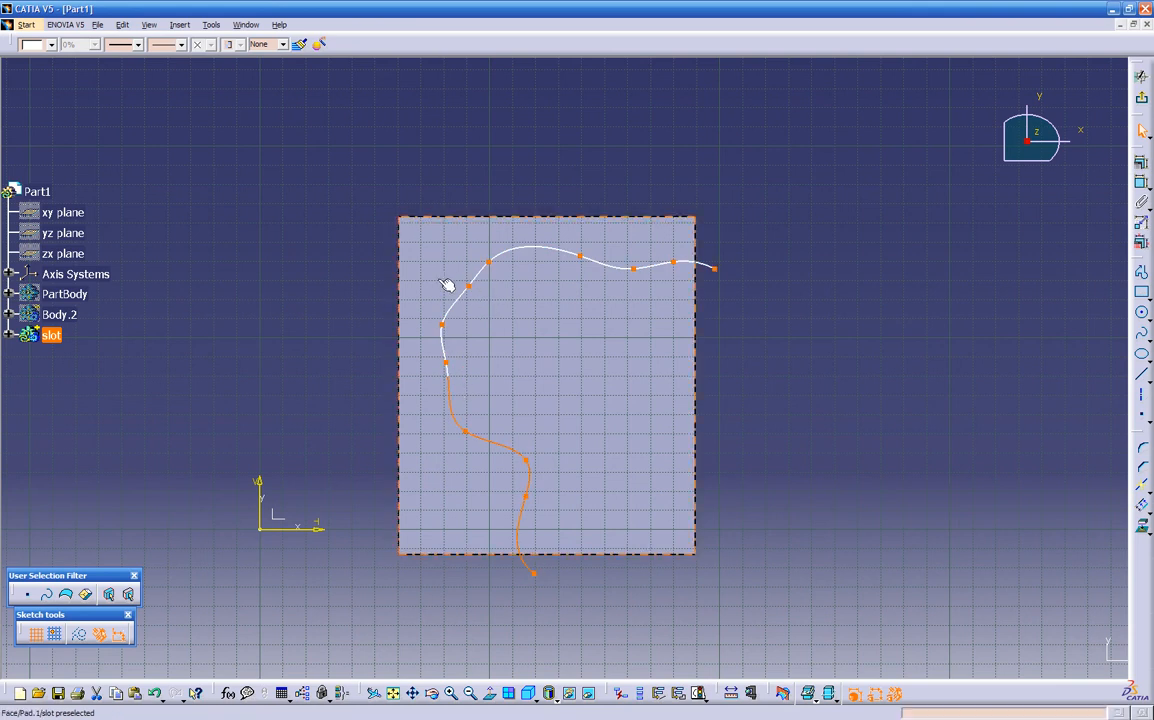
left_click(356, 354)
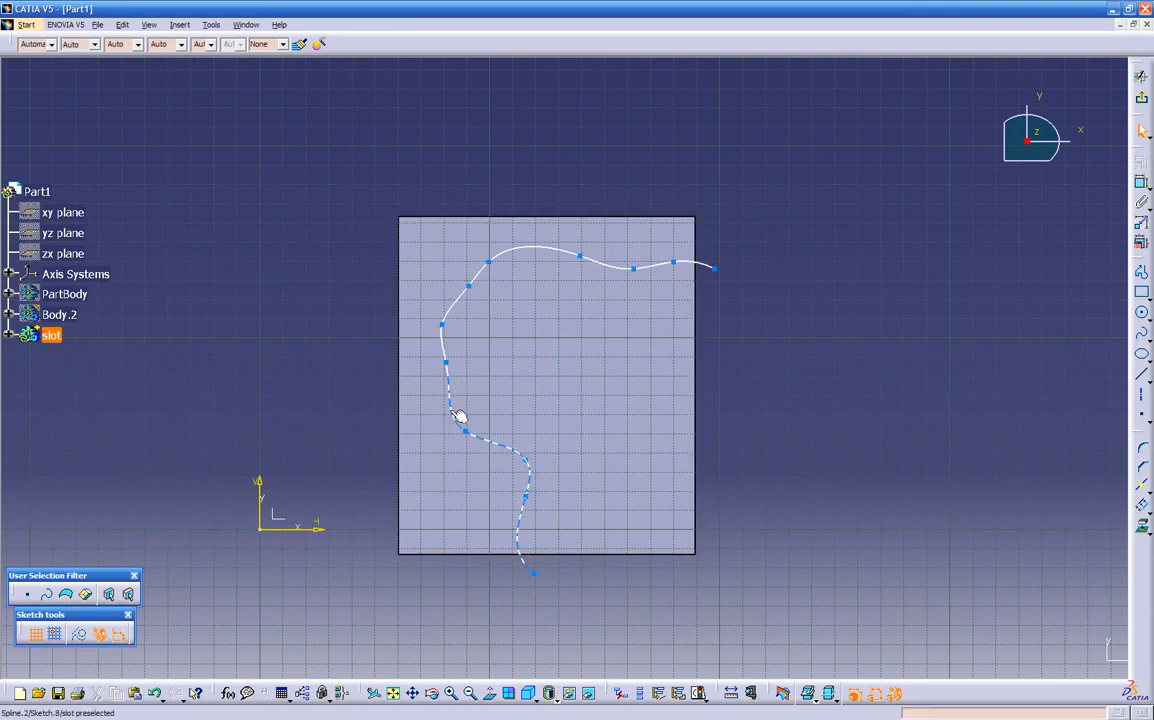
left_click(448, 381)
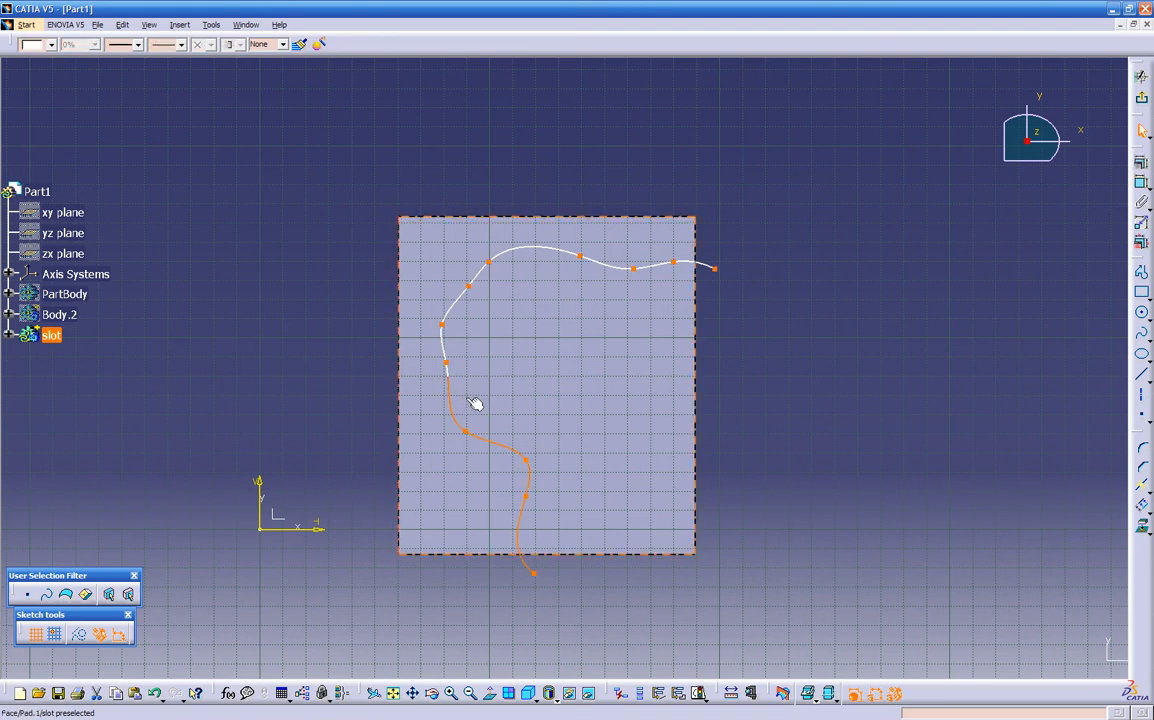
key("Delete")
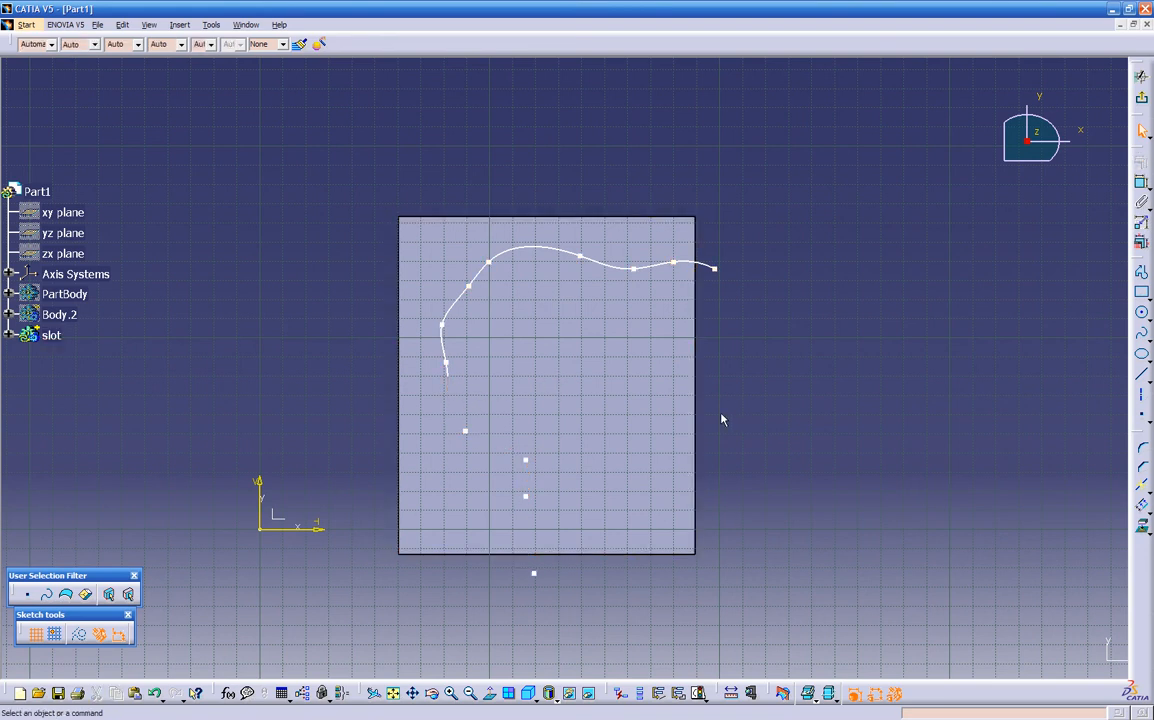
mouse_move(387, 430)
left_mouse_down()
mouse_move(503, 500)
mouse_move(598, 605)
left_mouse_up()
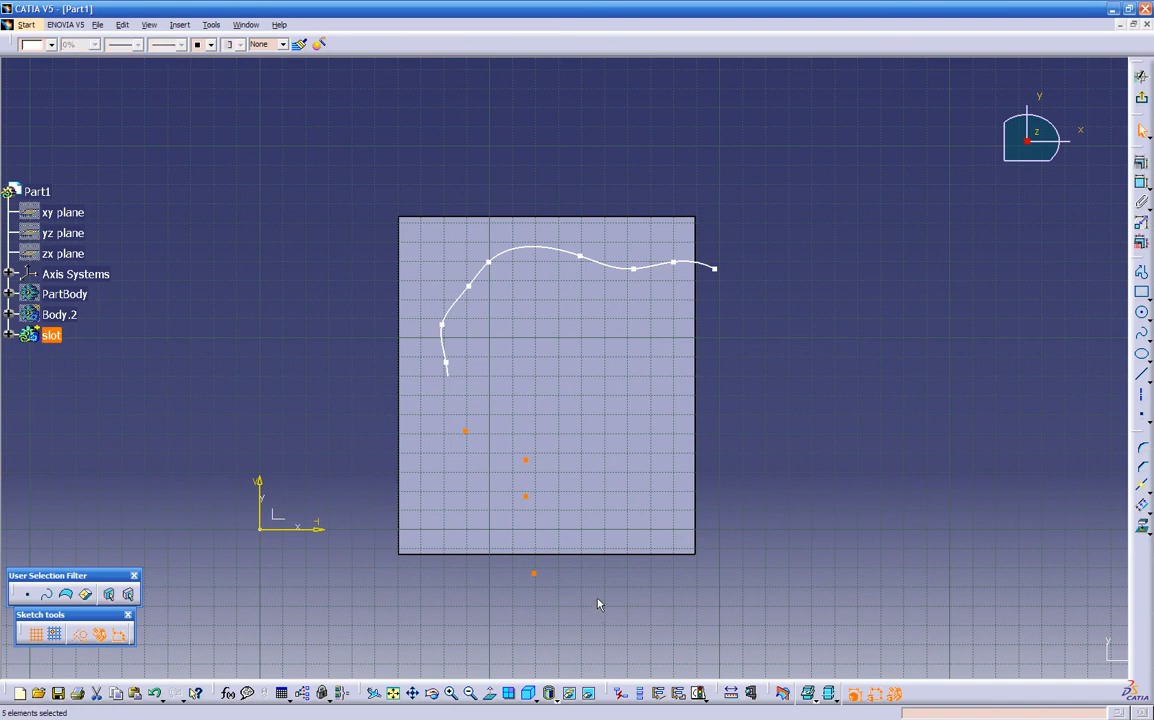
key("Delete")
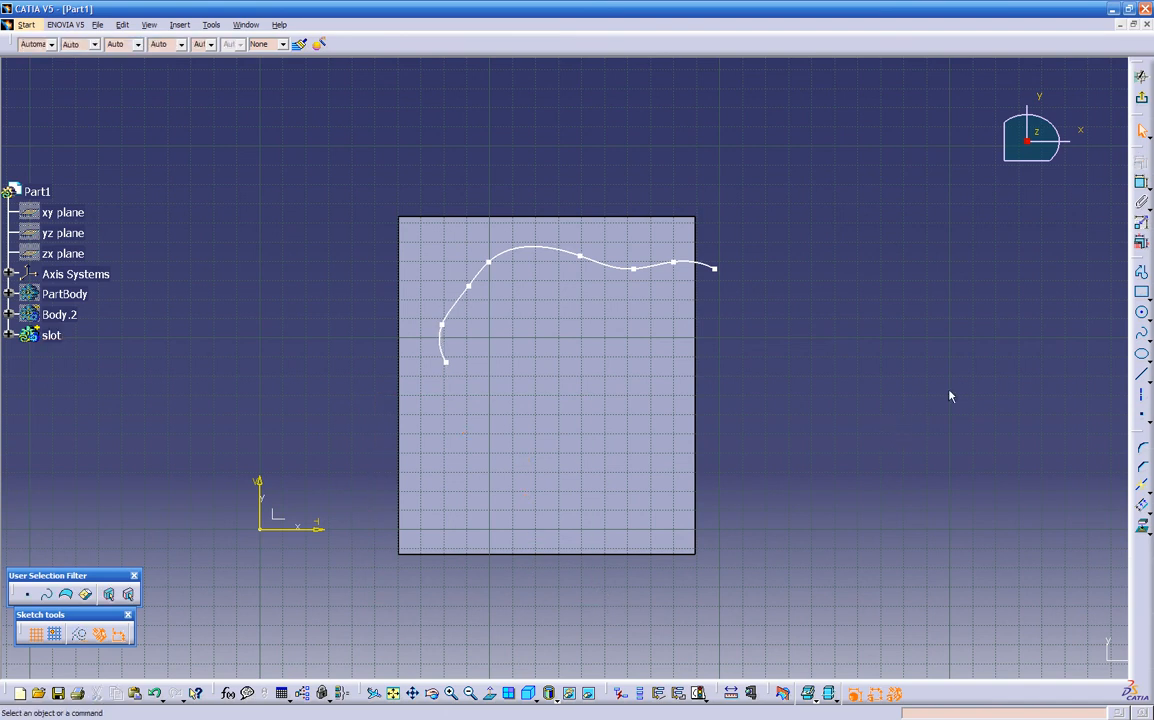
Start a profile and hide the block's Pad.1 feature in the slot body
left_click(1141, 272)
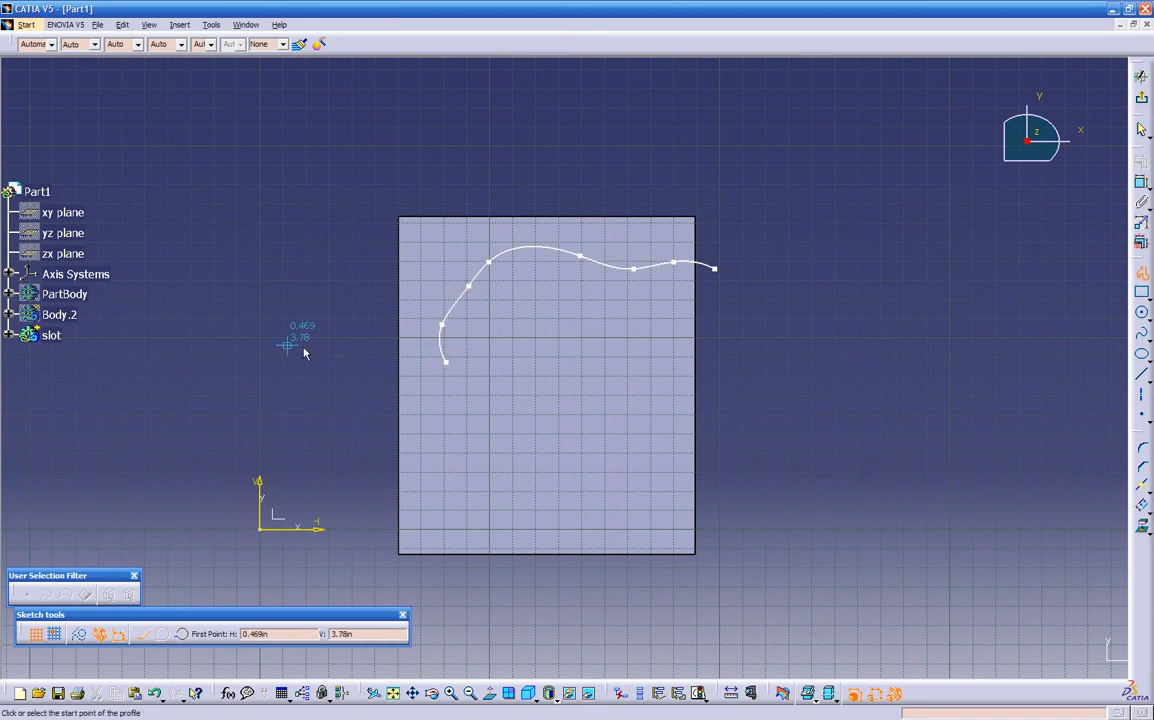
left_click(8, 335)
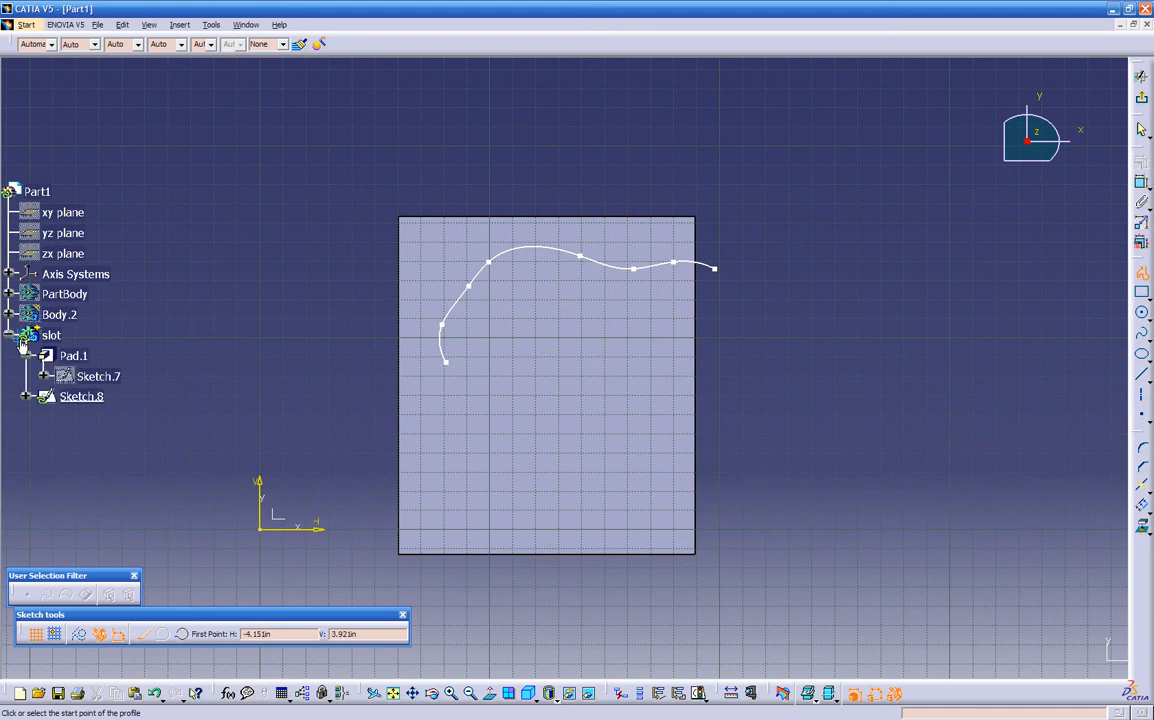
right_click(452, 424)
left_click(470, 463)
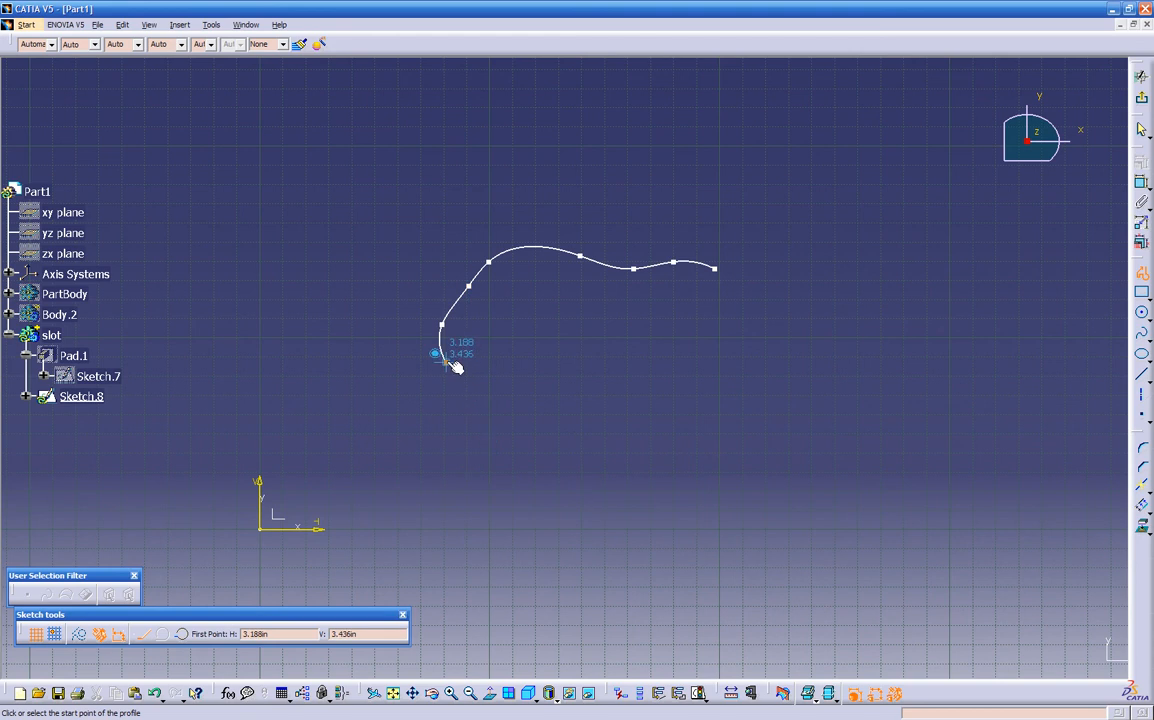
Draw a single straight profile line from the spline's lower endpoint, slanting down and right to beyond the block's lower edge
middle_click_drag(450, 375, 504, 244)
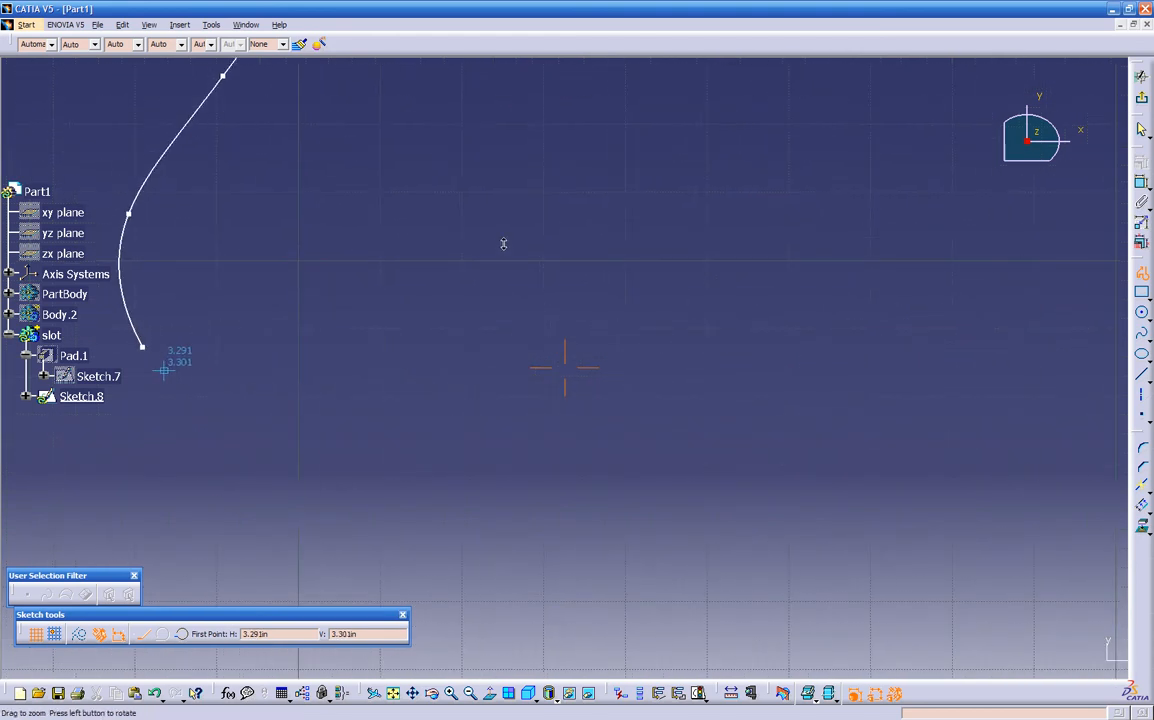
middle_click_drag(404, 322, 634, 330)
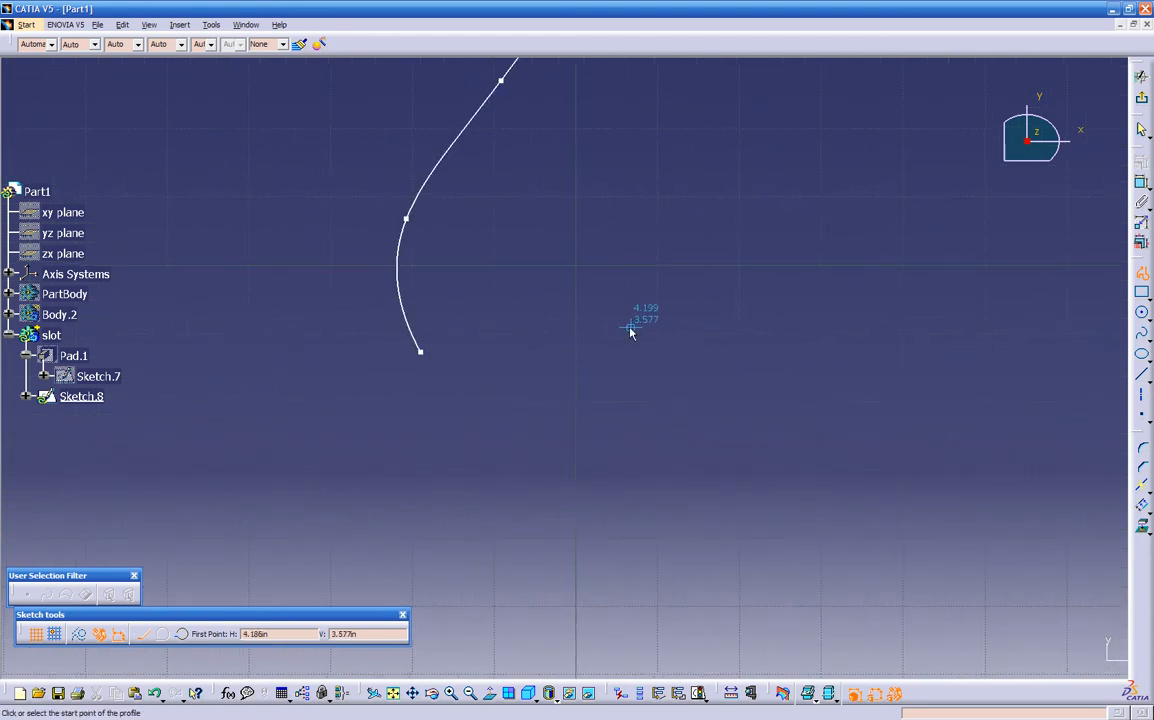
left_click(422, 351)
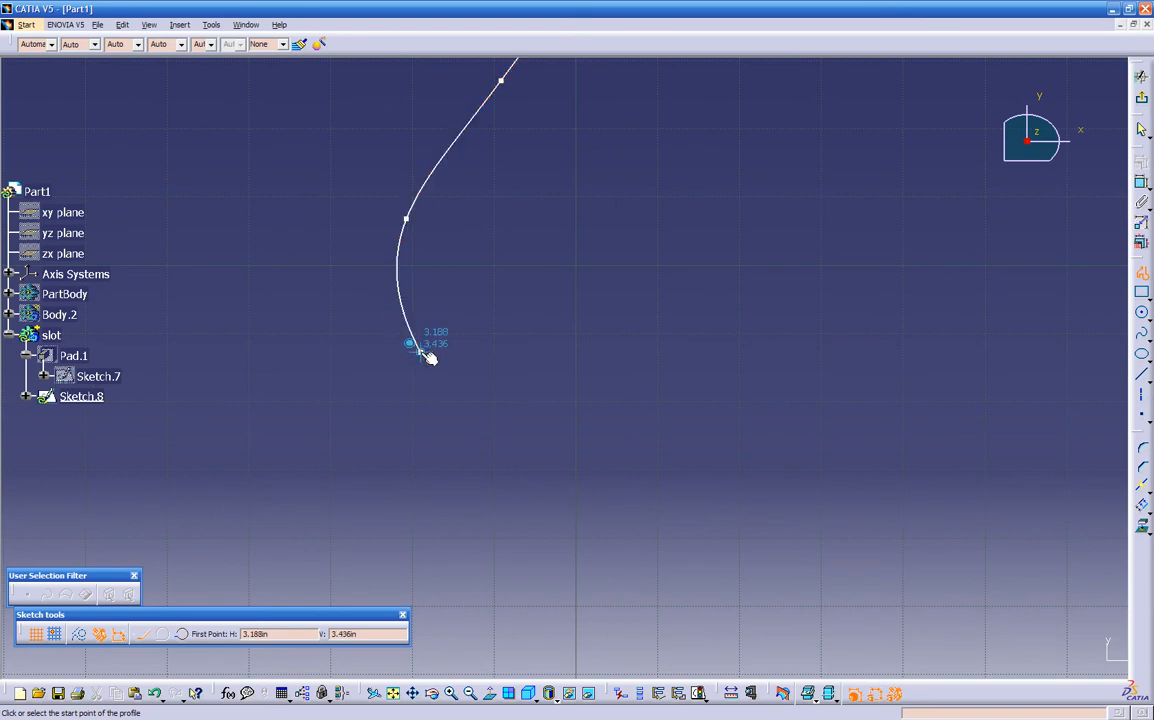
left_click(420, 351)
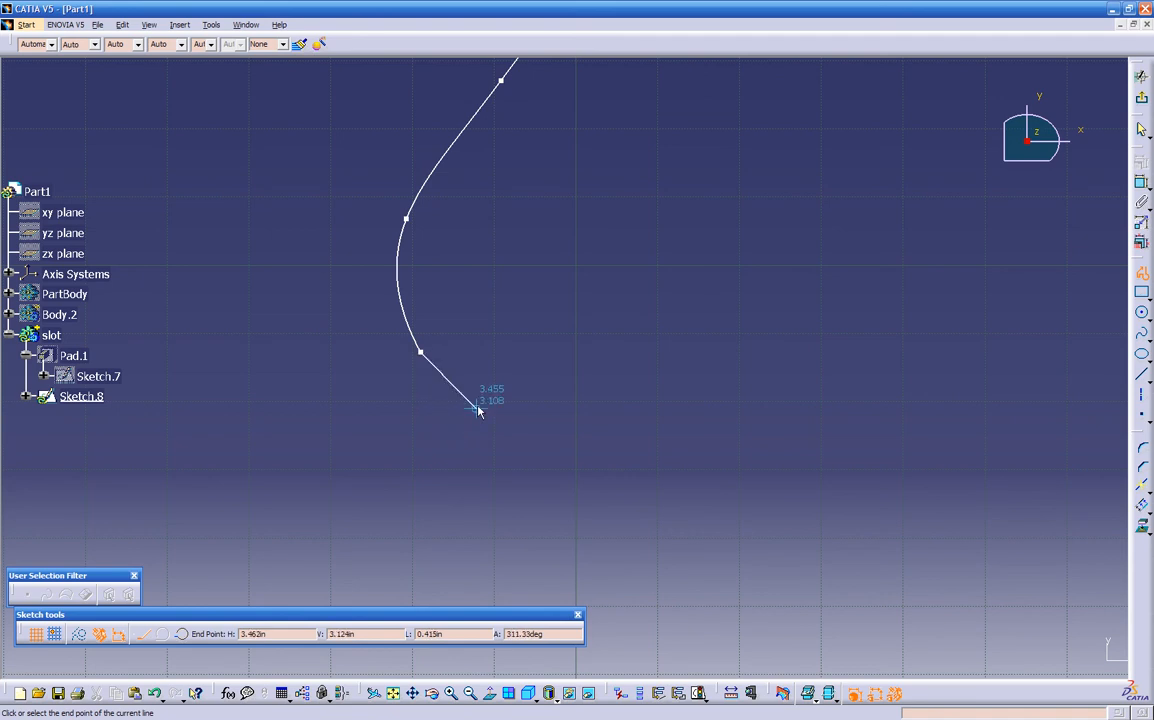
middle_click_drag(477, 405, 471, 489)
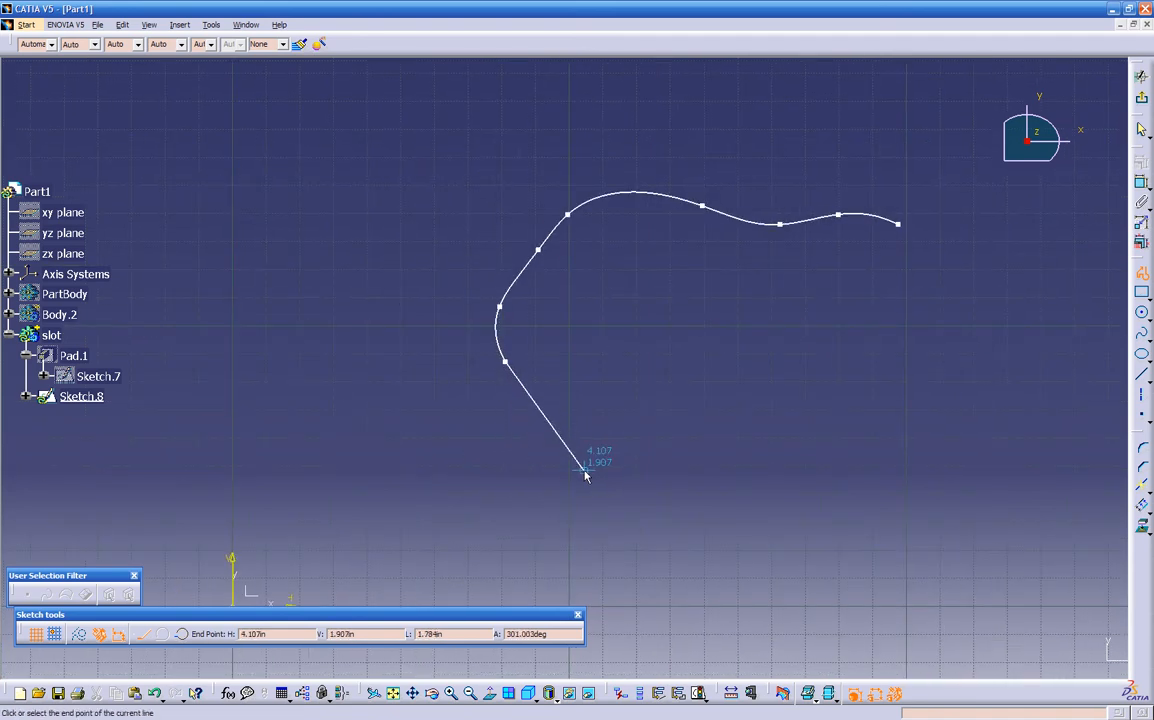
left_click(708, 648)
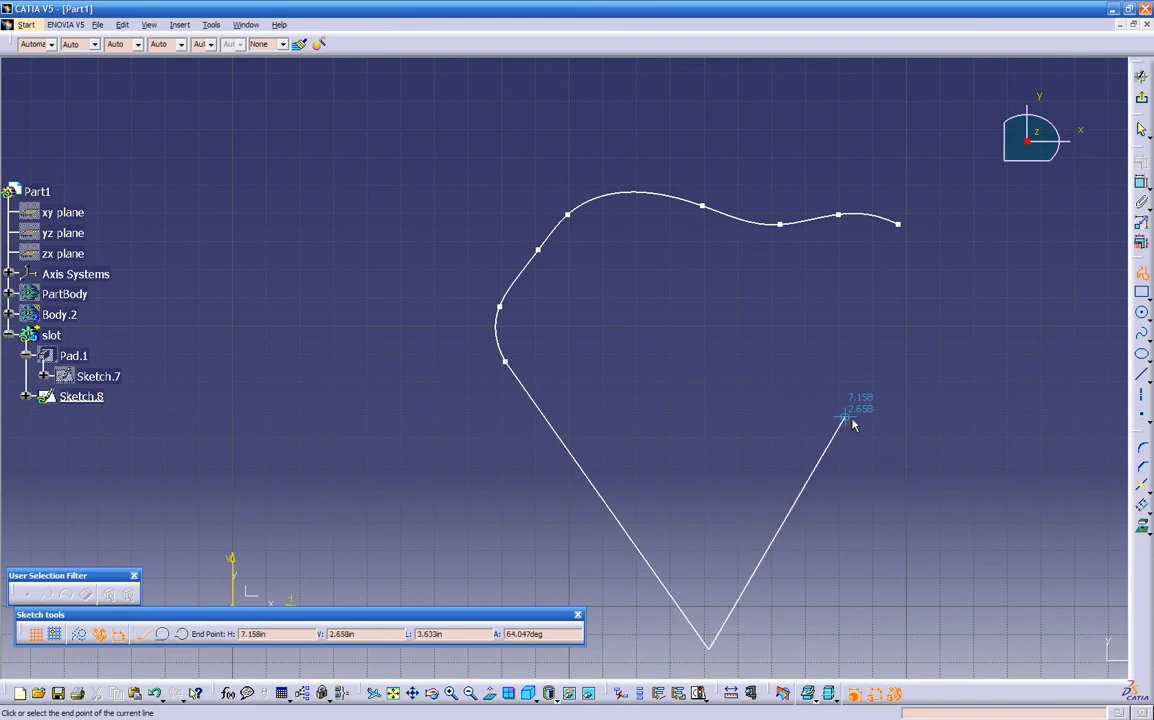
key("Escape")
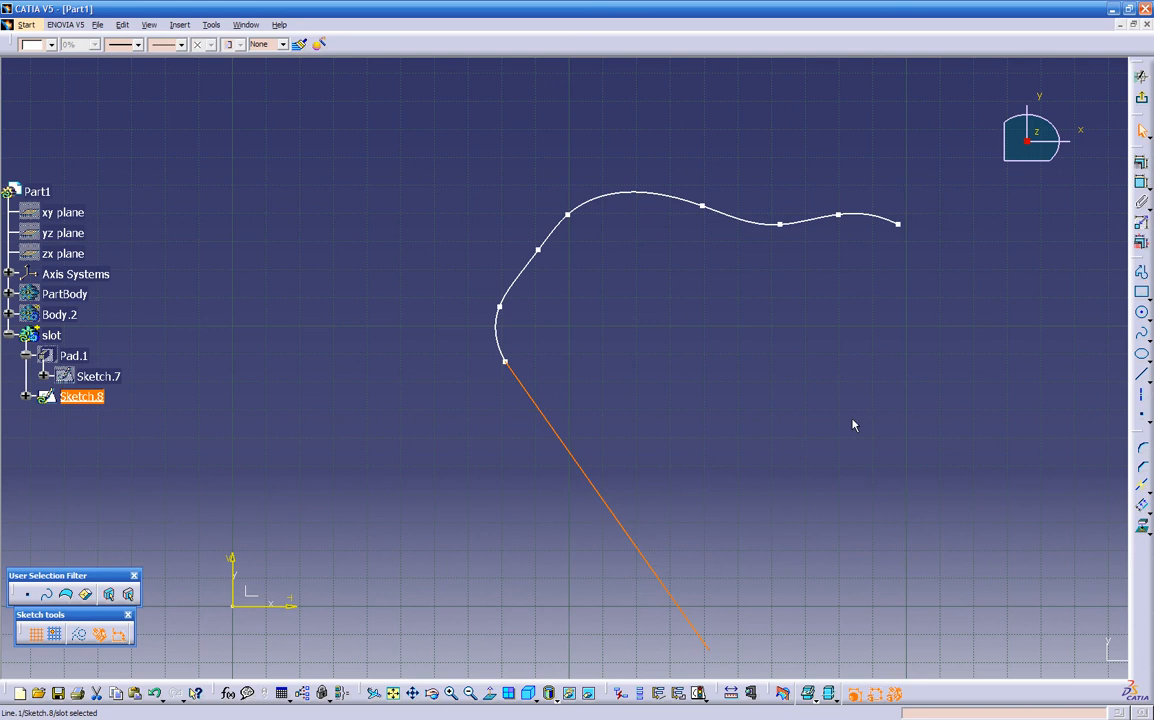
Show Pad.1 again and exit the sketch
left_click(72, 355)
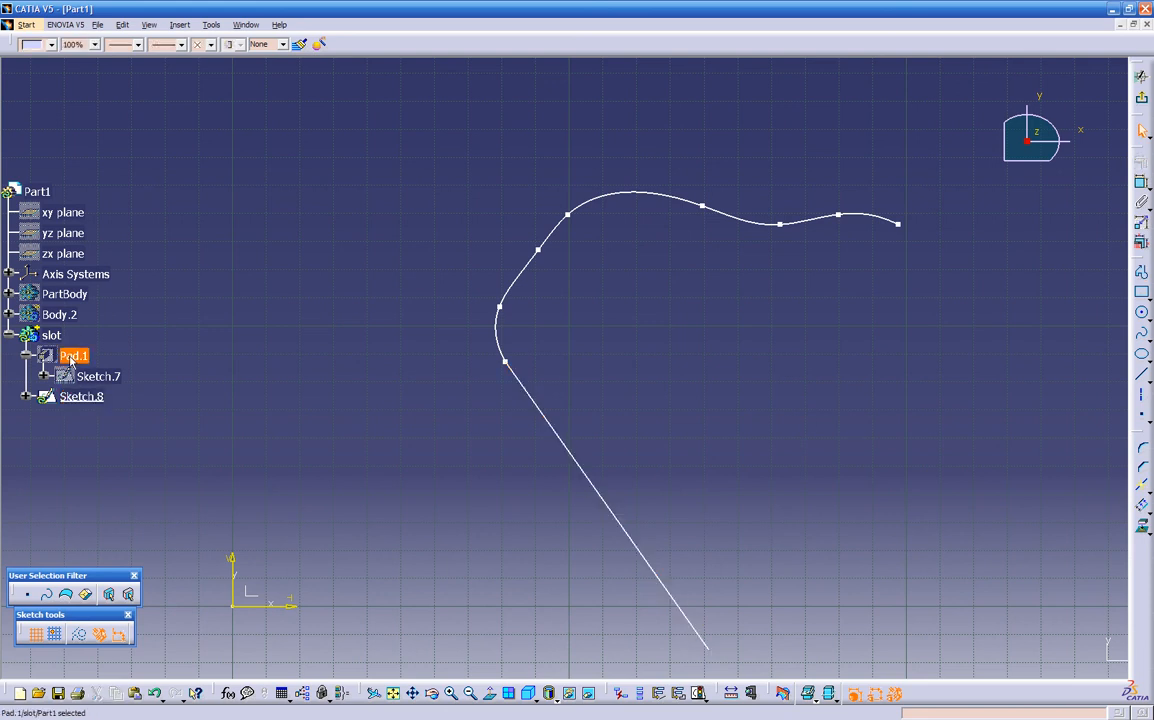
right_click(72, 355)
left_click(148, 400)
mouse_move(288, 430)
middle_mouse_down()
mouse_move(307, 247)
mouse_move(330, 238)
middle_mouse_up()
mouse_move(497, 437)
middle_mouse_down()
mouse_move(556, 304)
mouse_move(523, 273)
middle_mouse_up()
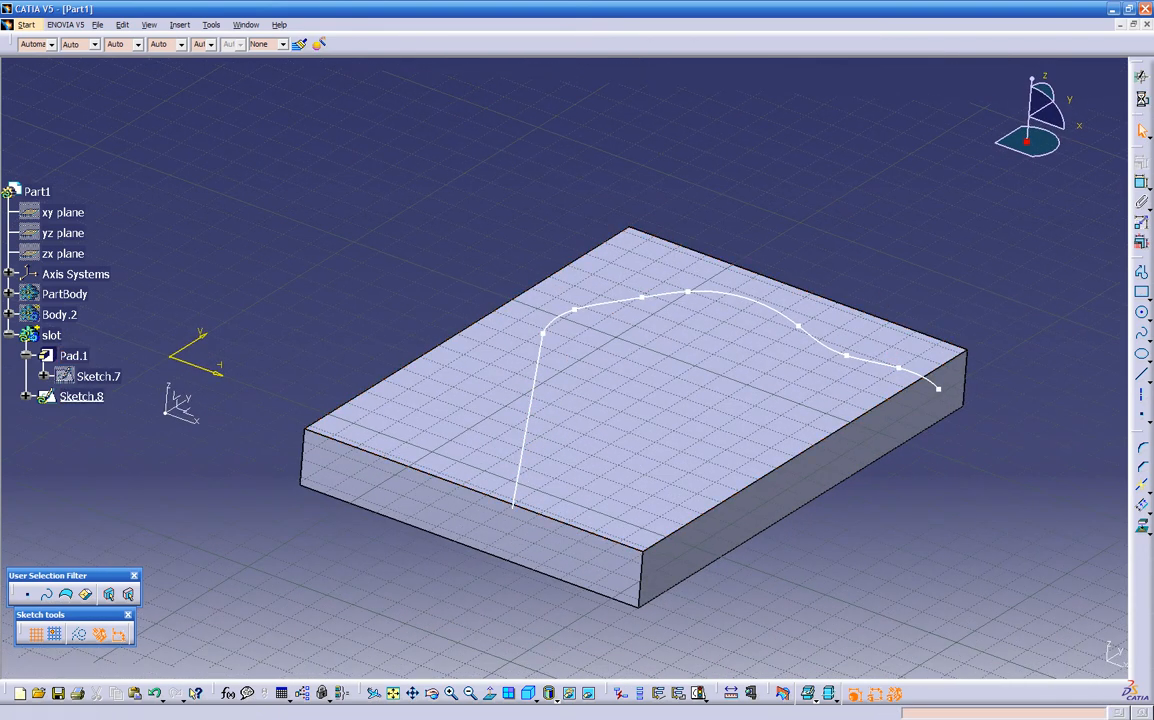
left_click(1143, 103)
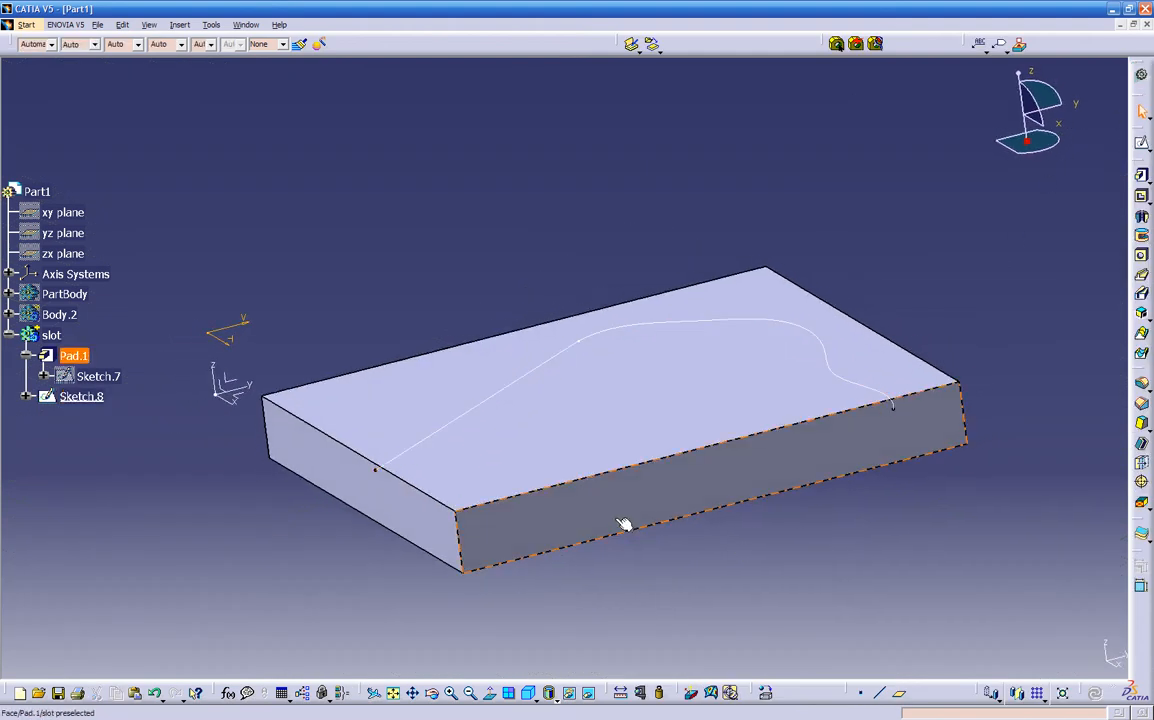
Define a plane normal to the slot path curve, through the outer endpoint of its straight line
mouse_move(600, 507)
middle_mouse_down()
mouse_move(665, 536)
mouse_move(528, 433)
middle_mouse_up()
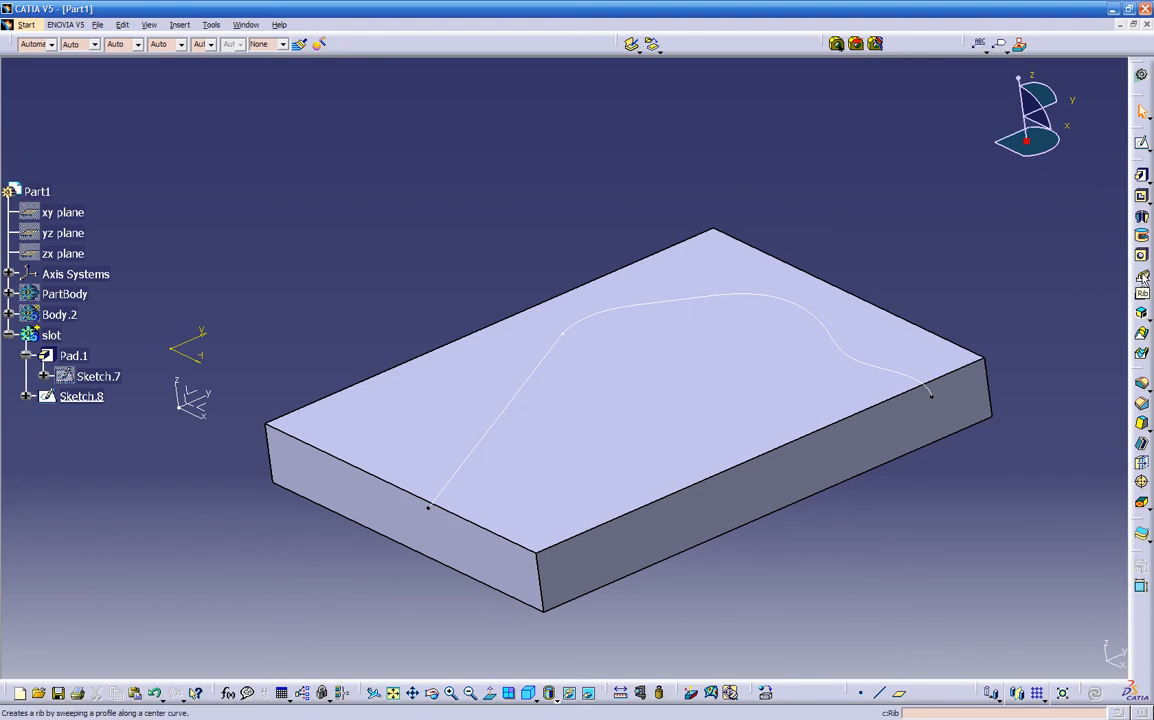
middle_click_drag(777, 538, 707, 500)
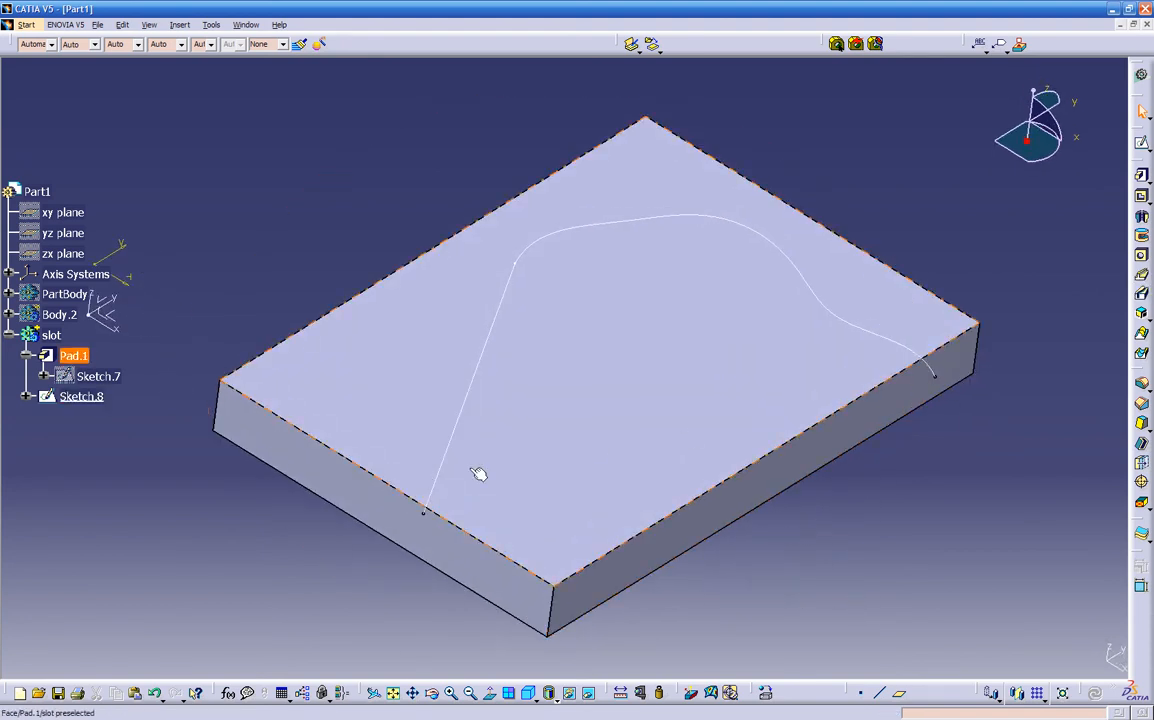
middle_click_drag(813, 585, 804, 598)
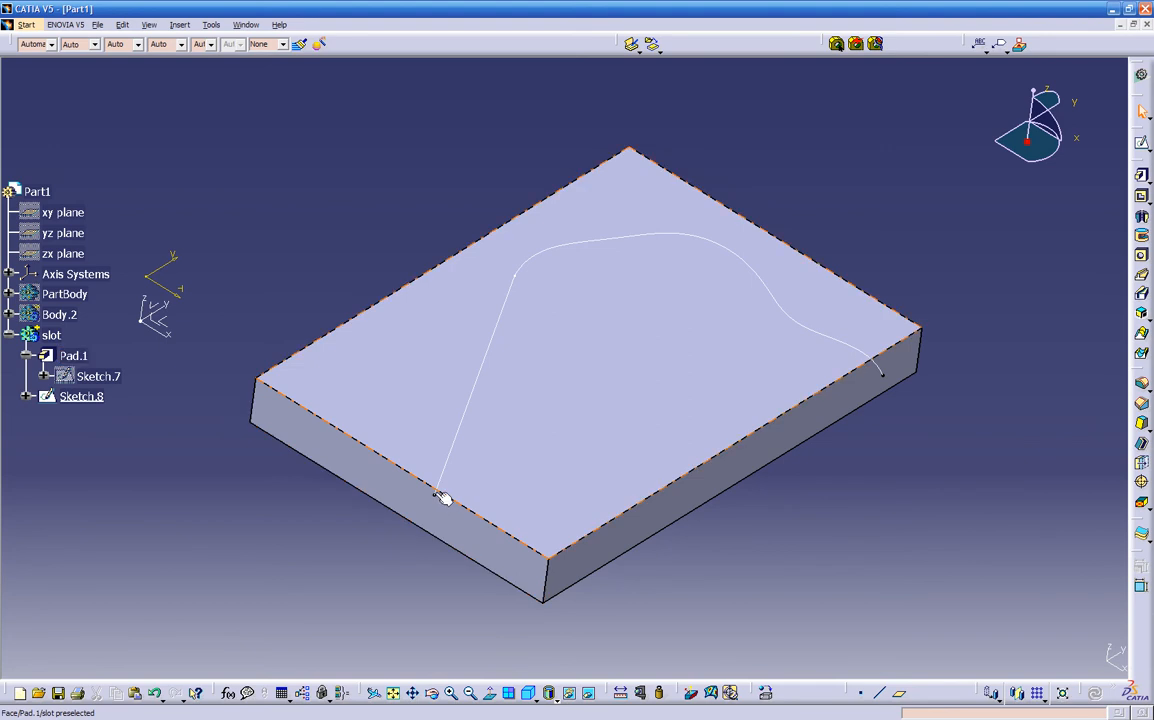
left_click(842, 343)
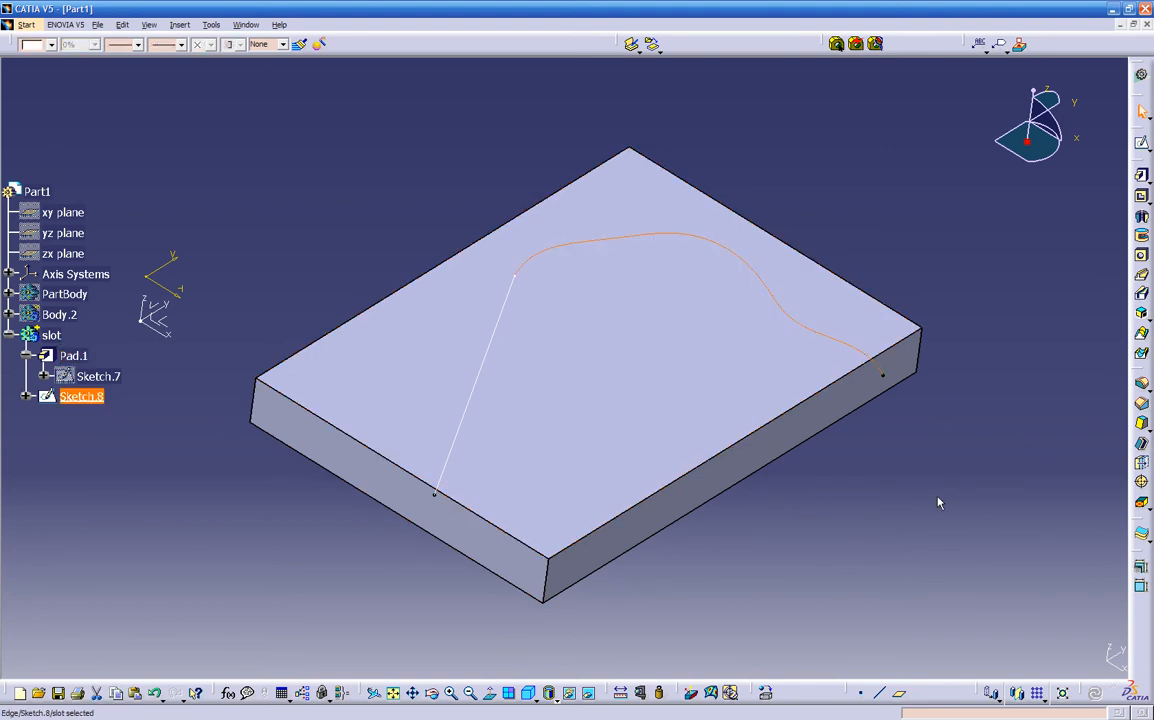
left_click(901, 694)
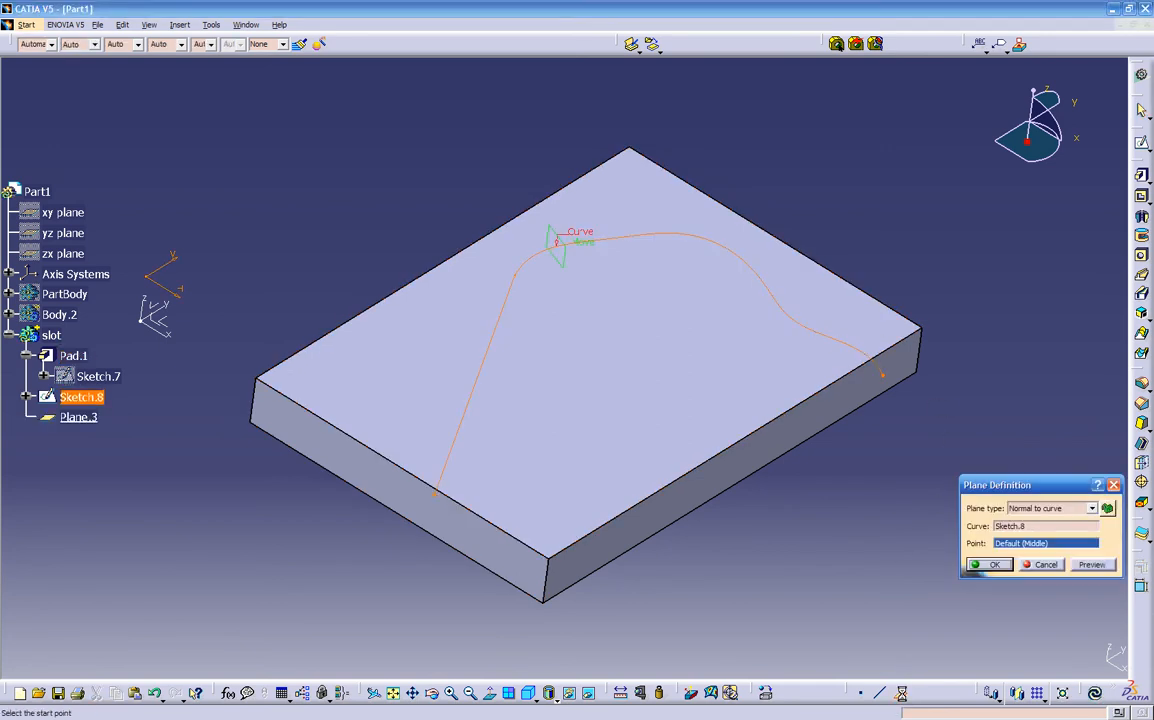
left_click(1031, 509)
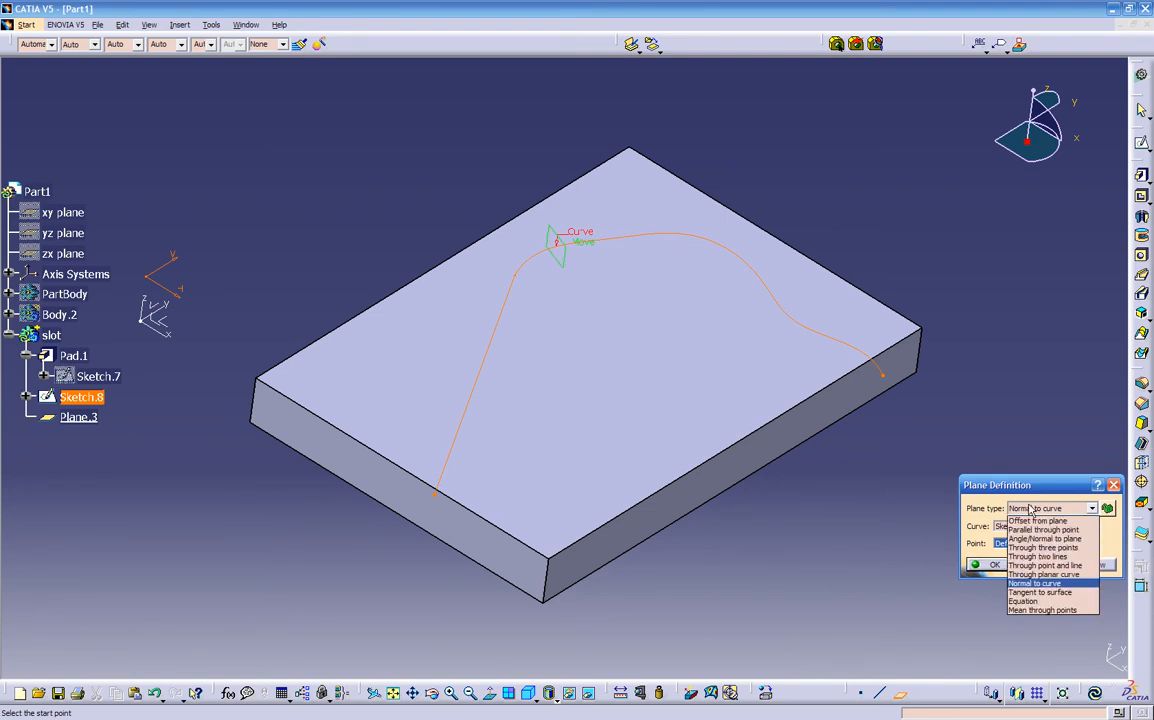
left_click(1040, 510)
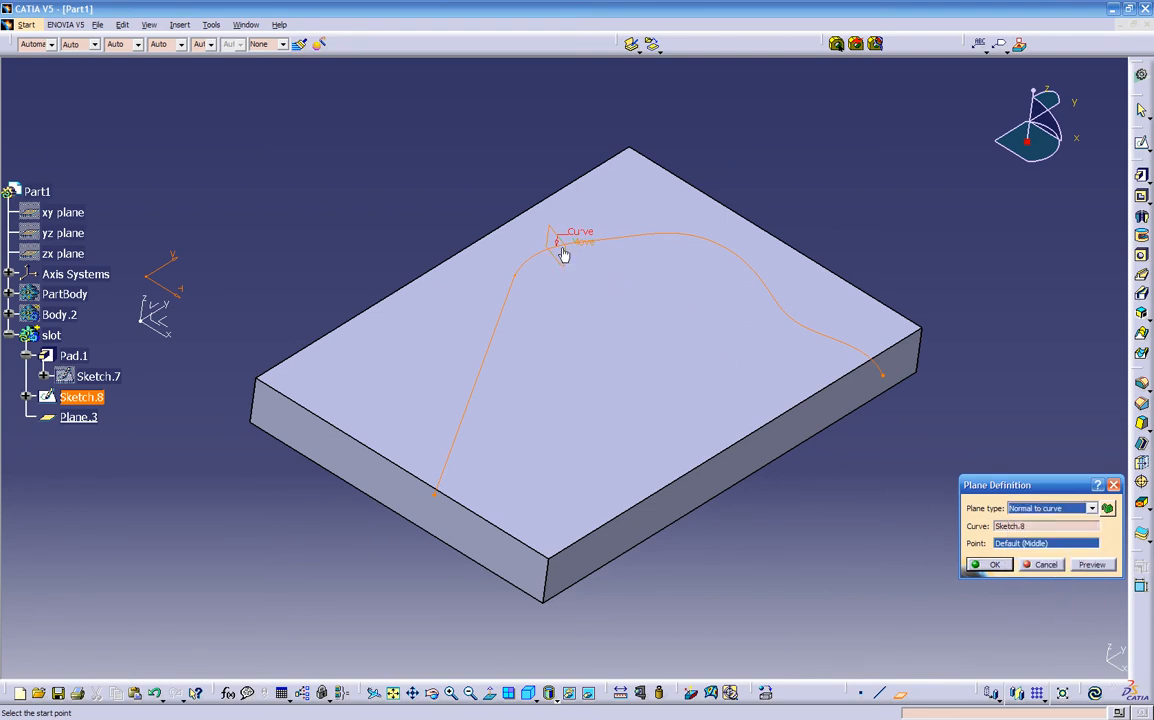
left_click(439, 498)
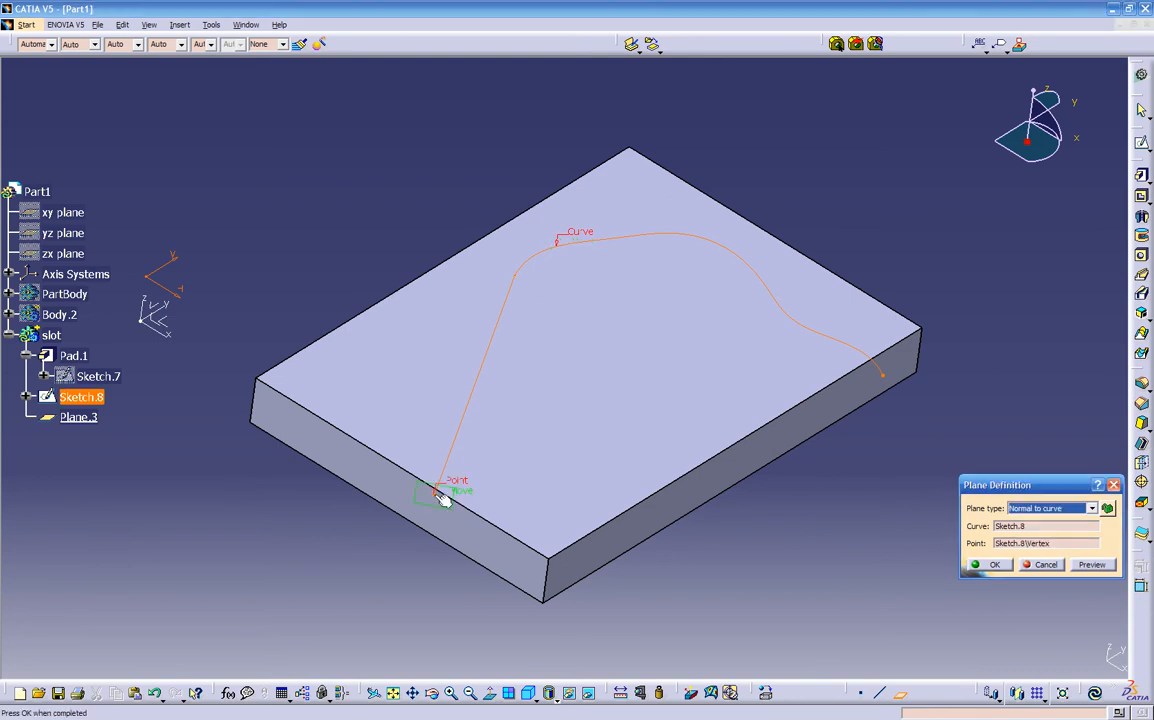
Change the plane's point to the spline's free endpoint at the block's long side face and create the plane
middle_click_drag(475, 527, 486, 621)
middle_click_drag(428, 588, 620, 450)
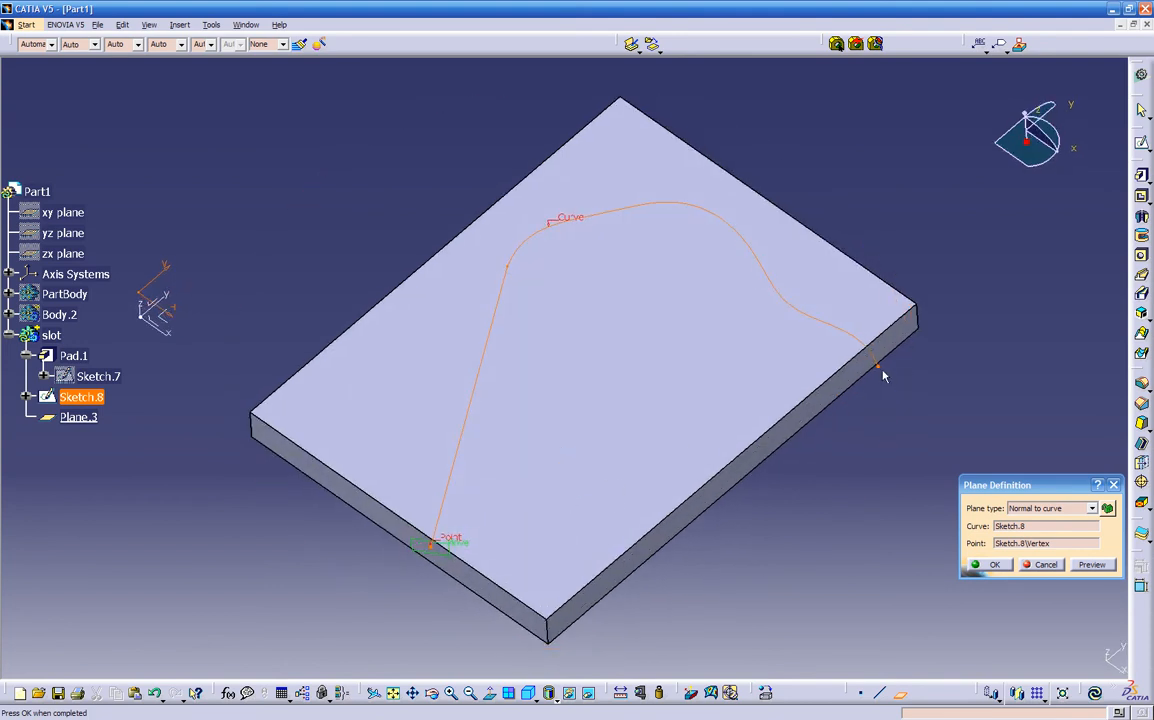
left_click(1005, 545)
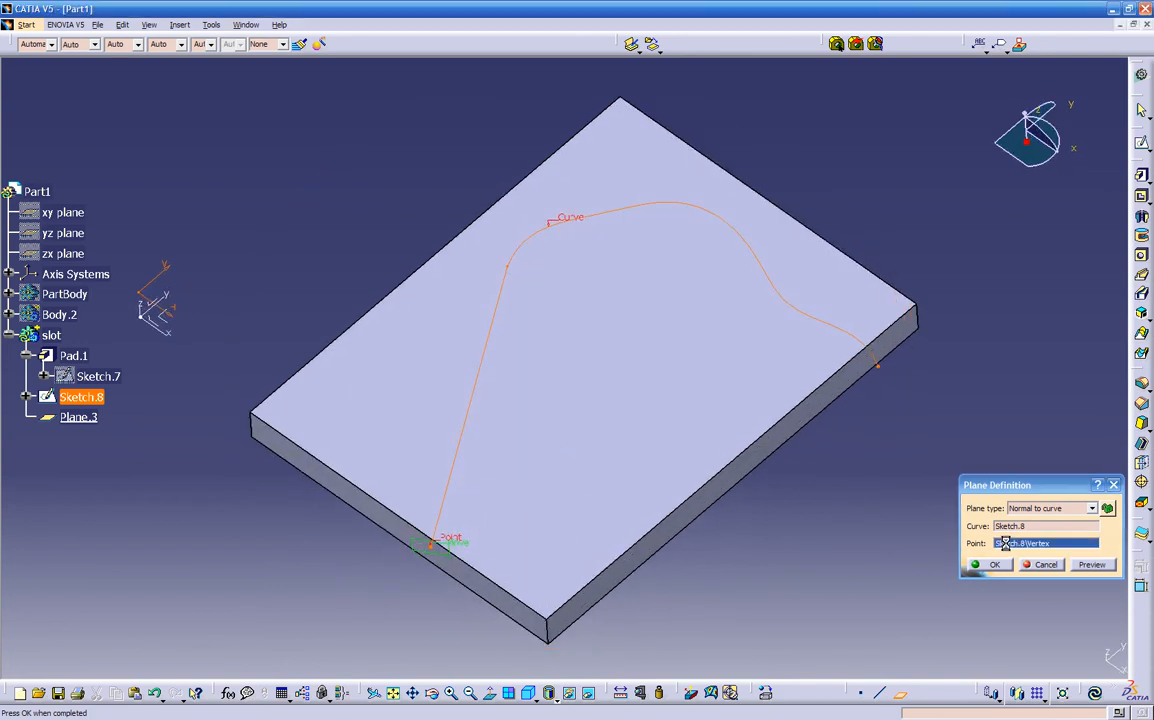
left_click(879, 367)
mouse_move(750, 484)
middle_mouse_down()
mouse_move(750, 464)
mouse_move(770, 497)
middle_mouse_up()
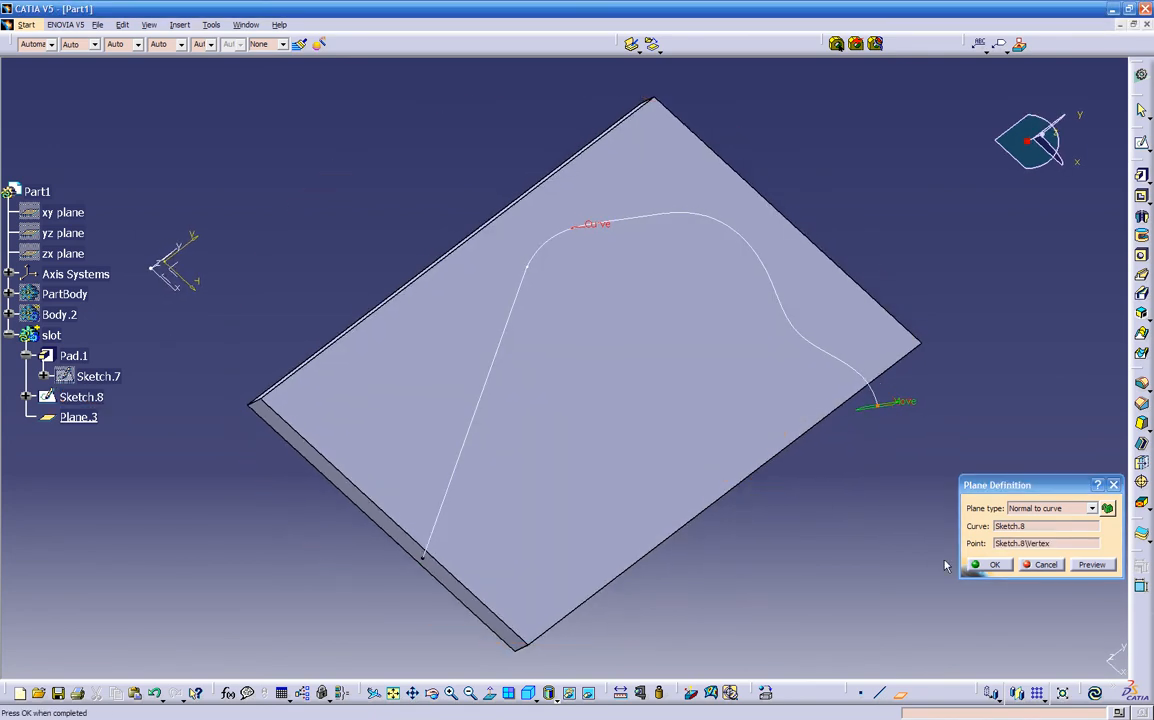
left_click(990, 567)
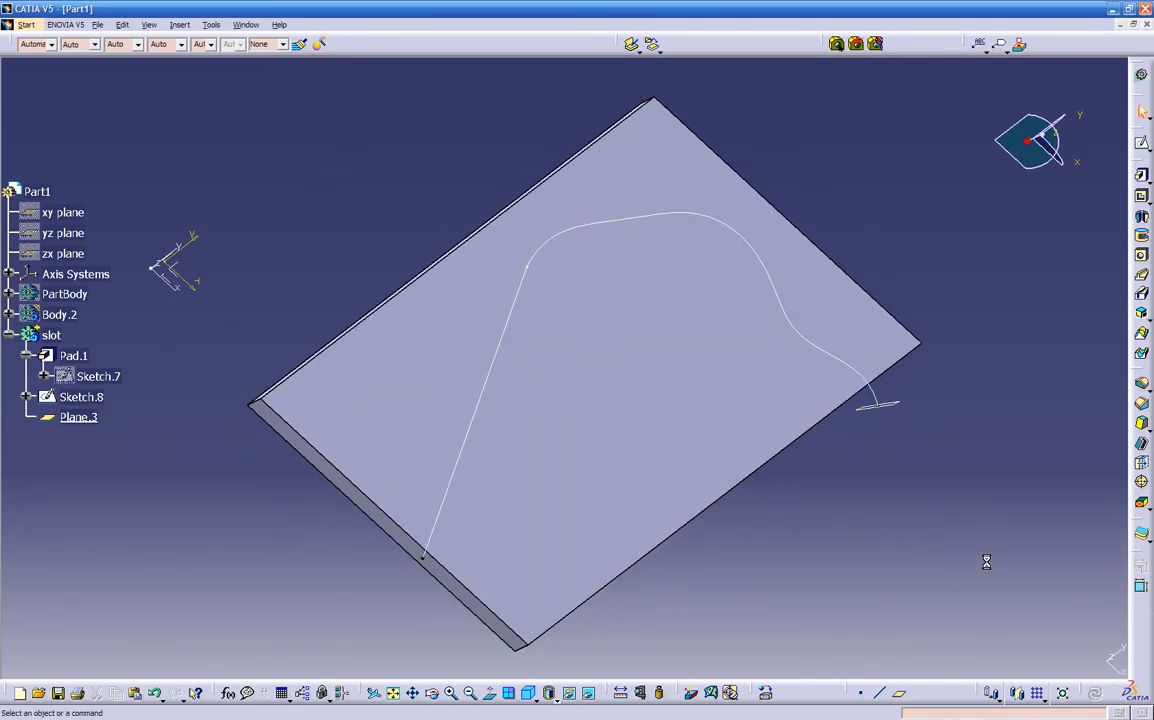
Open a new sketch on the plane normal to the path and flip its normal view to face the block's long side
middle_click_drag(760, 540, 709, 445)
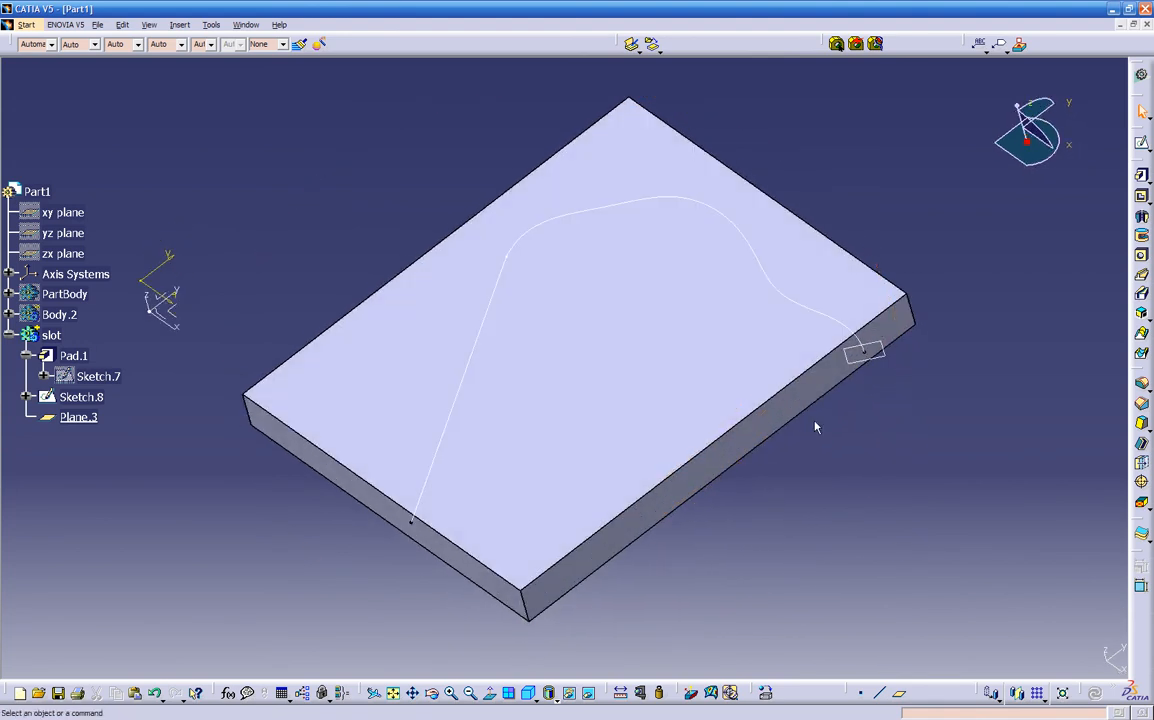
left_click(891, 364)
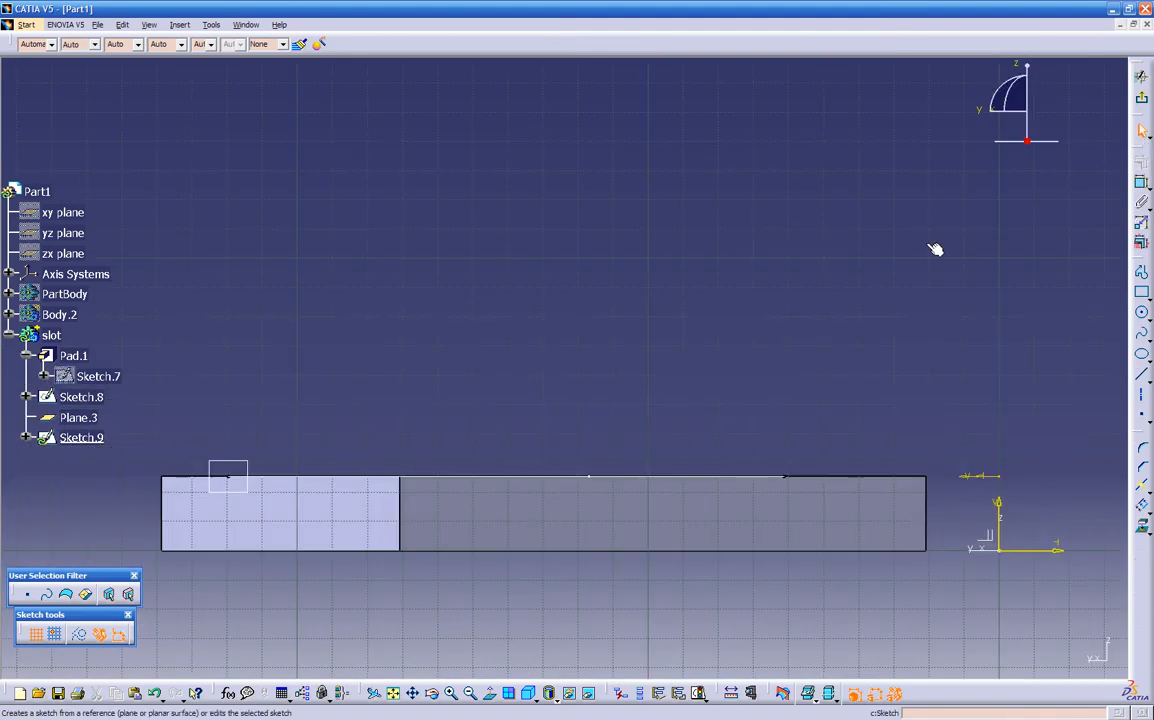
middle_click_drag(495, 479, 626, 515)
left_click(491, 694)
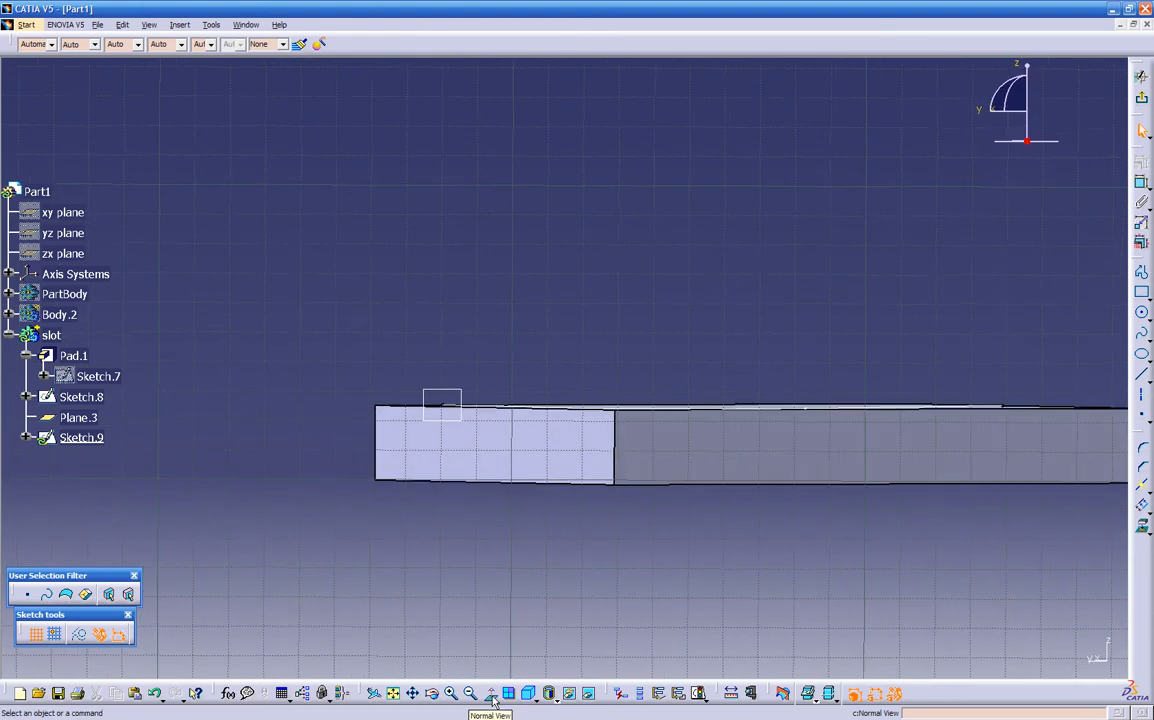
middle_click_drag(520, 596, 571, 566)
left_click(489, 694)
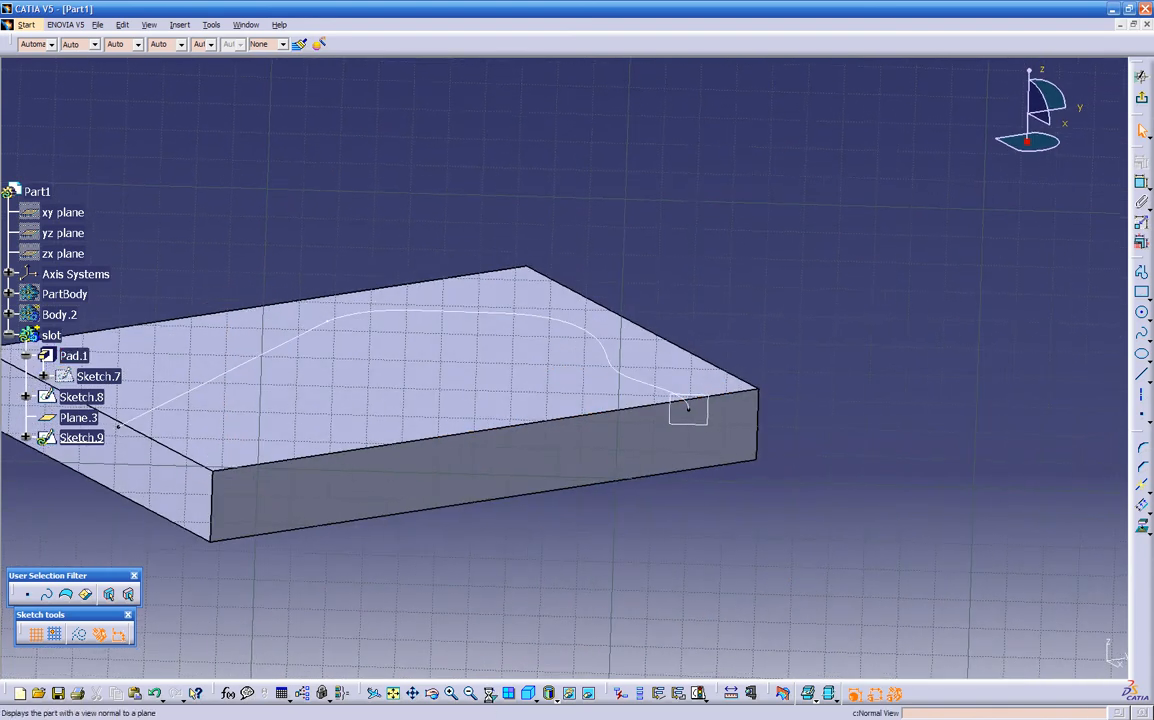
middle_click_drag(556, 600, 591, 552)
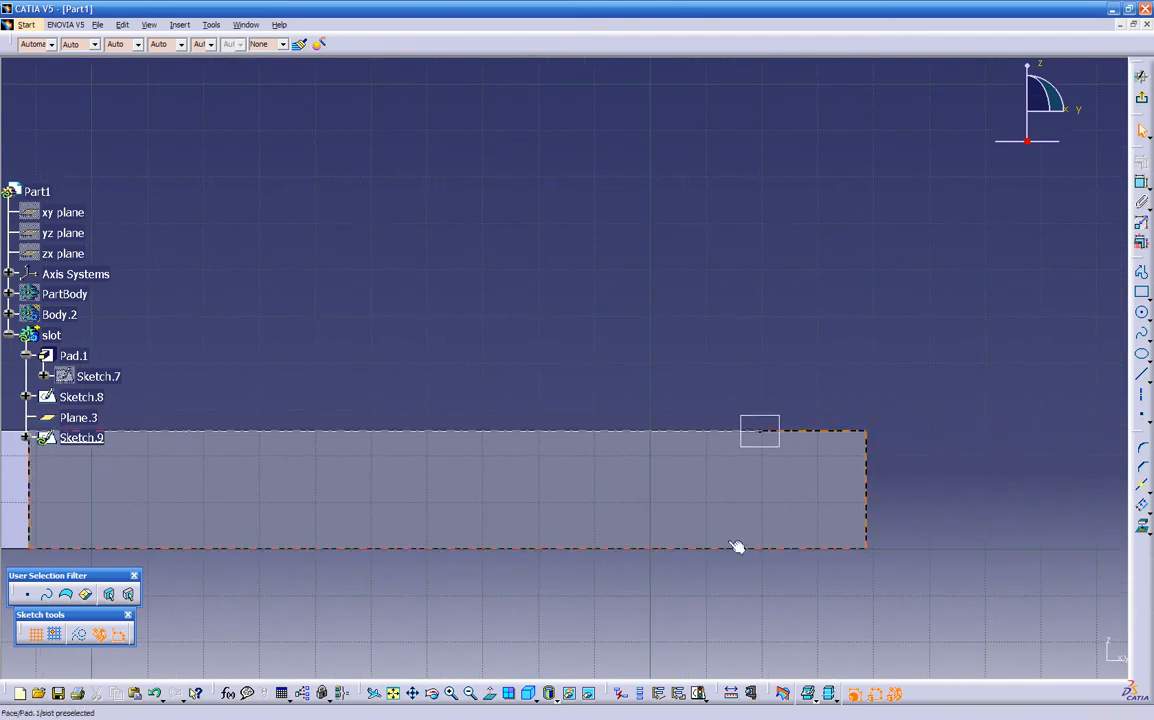
Draw a rectangle about 0.6 in wide and 0.65 in high around the path's endpoint, and exit the sketch
left_click(1143, 297)
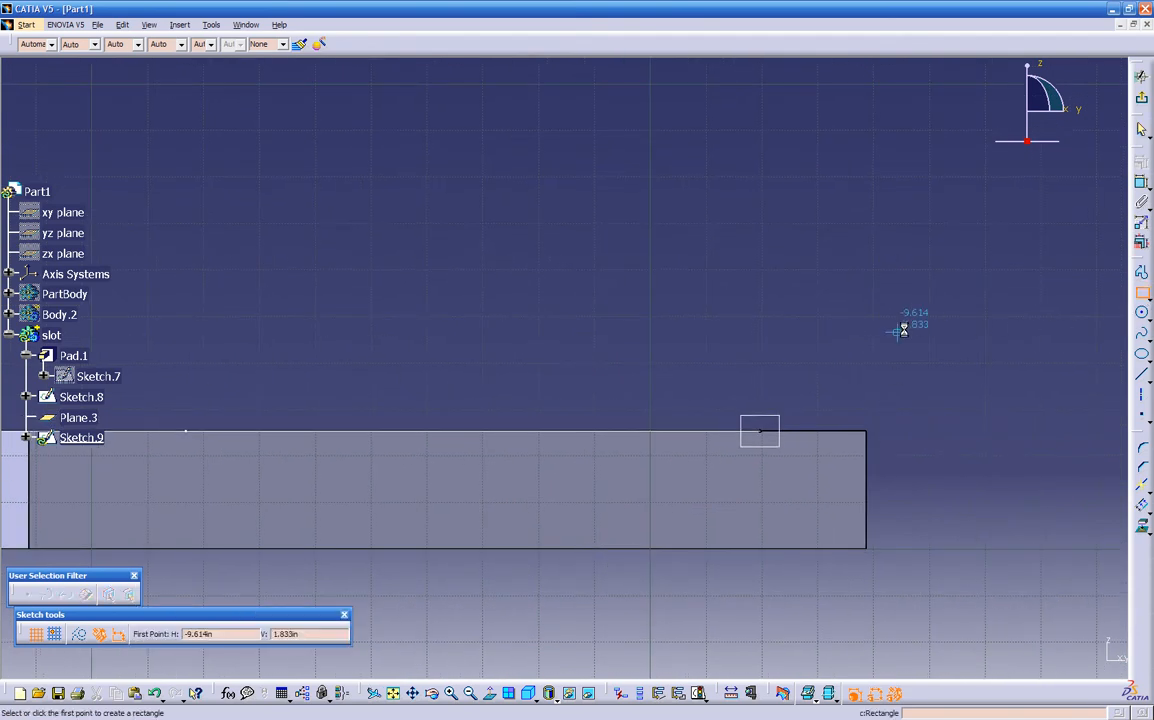
left_click(757, 383)
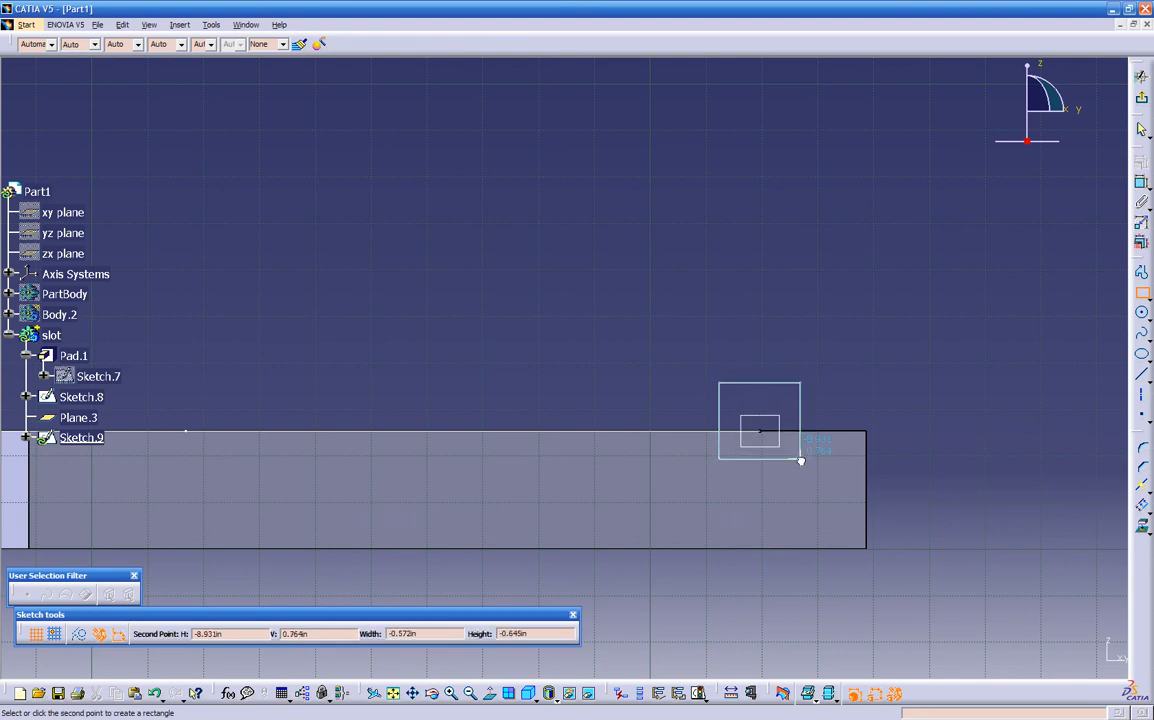
left_click(803, 459)
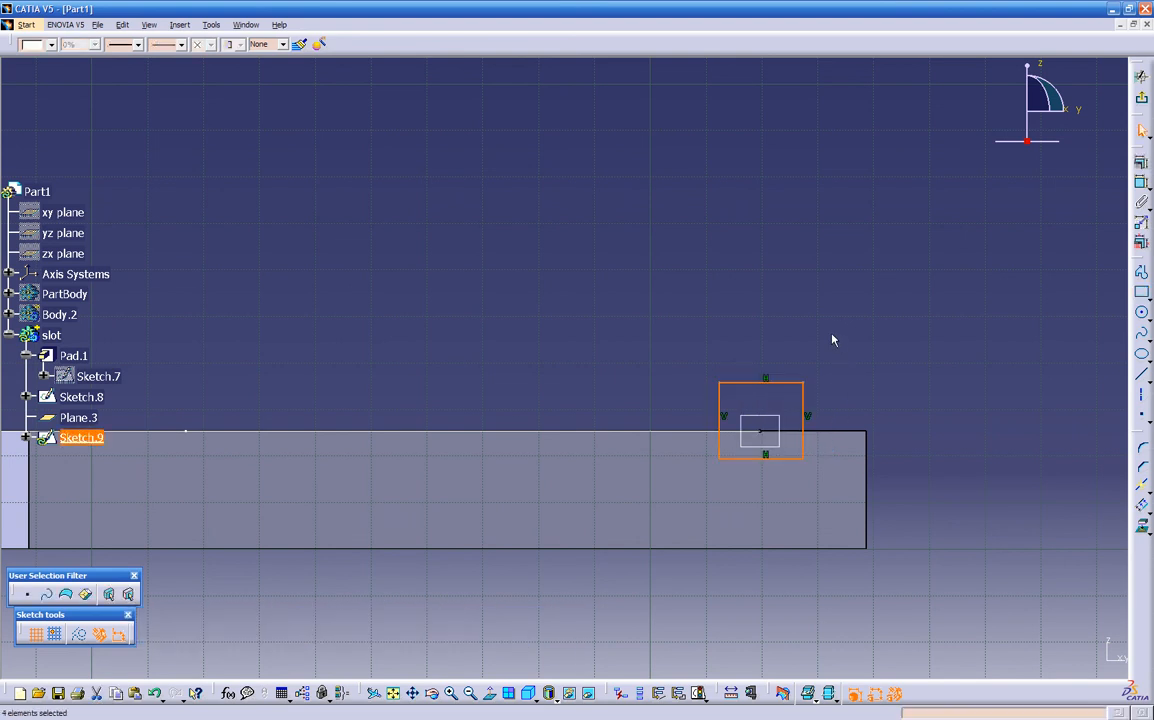
middle_click_drag(688, 335, 760, 425)
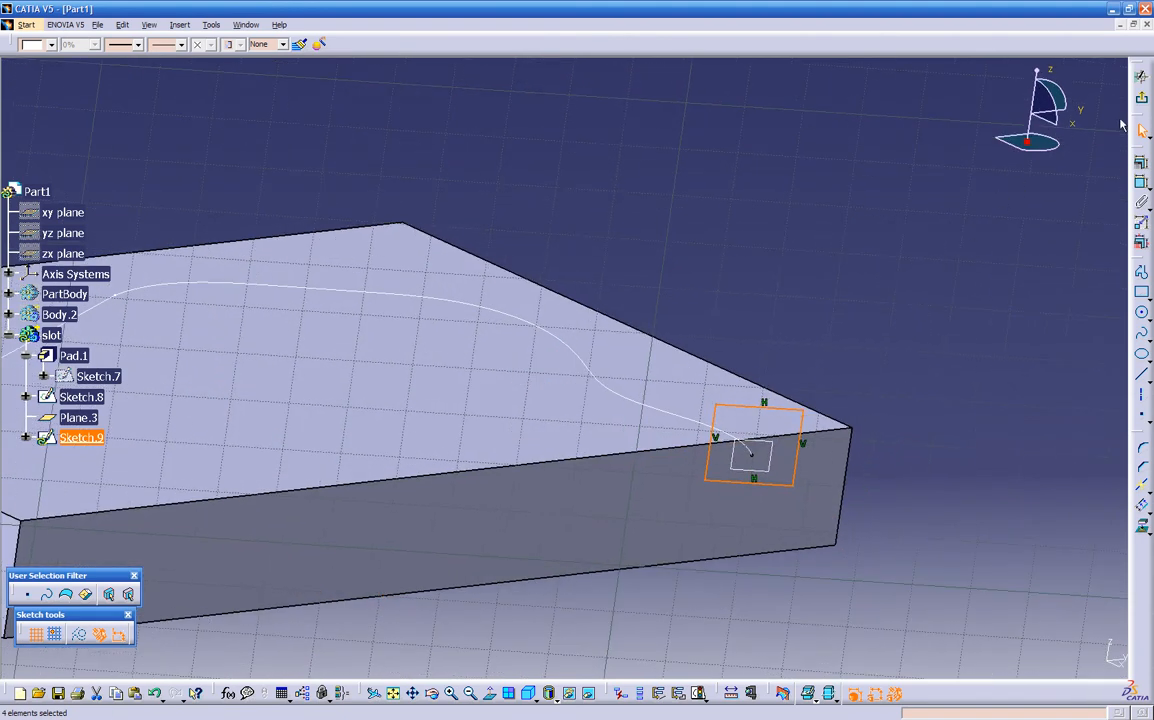
left_click(1141, 131)
middle_click_drag(650, 540, 783, 537)
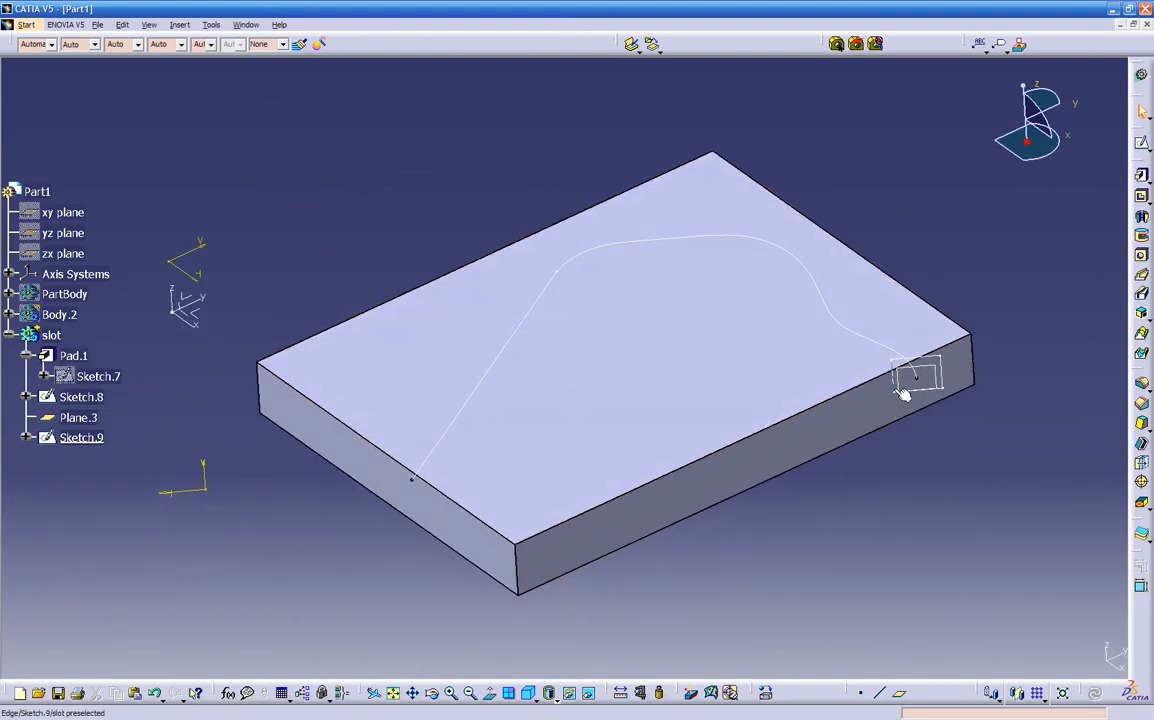
Cut a slot through the block with the rectangle sketch as profile and Sketch.8 as center curve, keeping the angle
left_click(1144, 297)
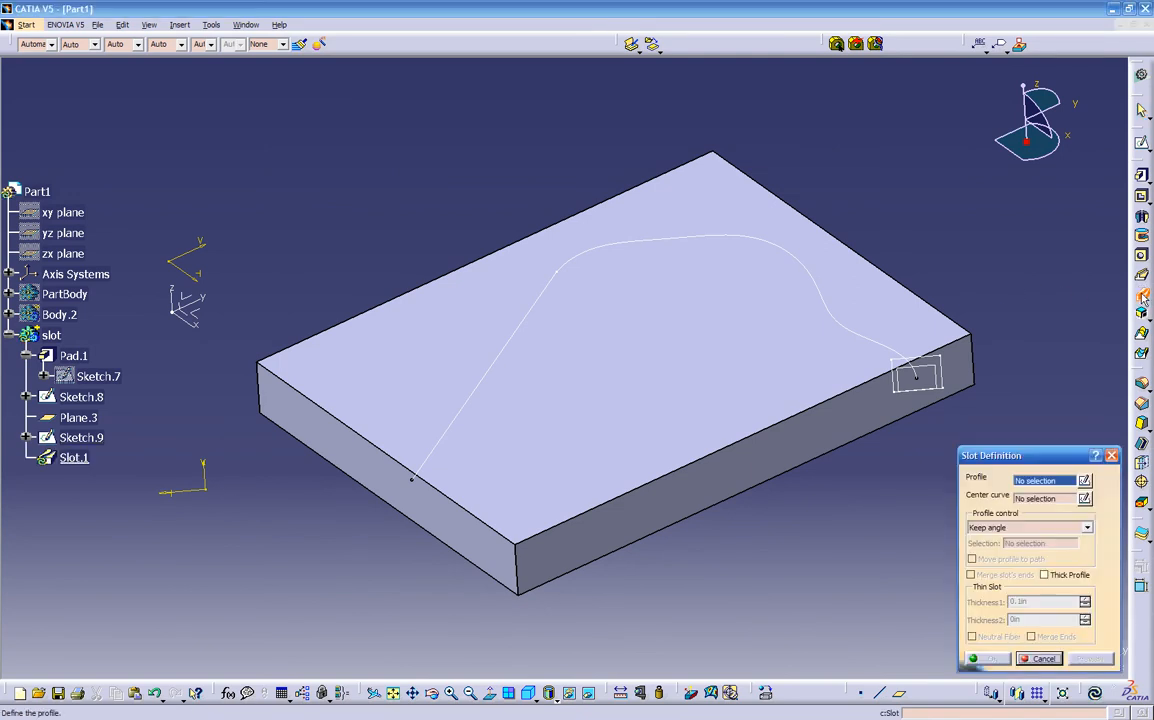
left_click(940, 363)
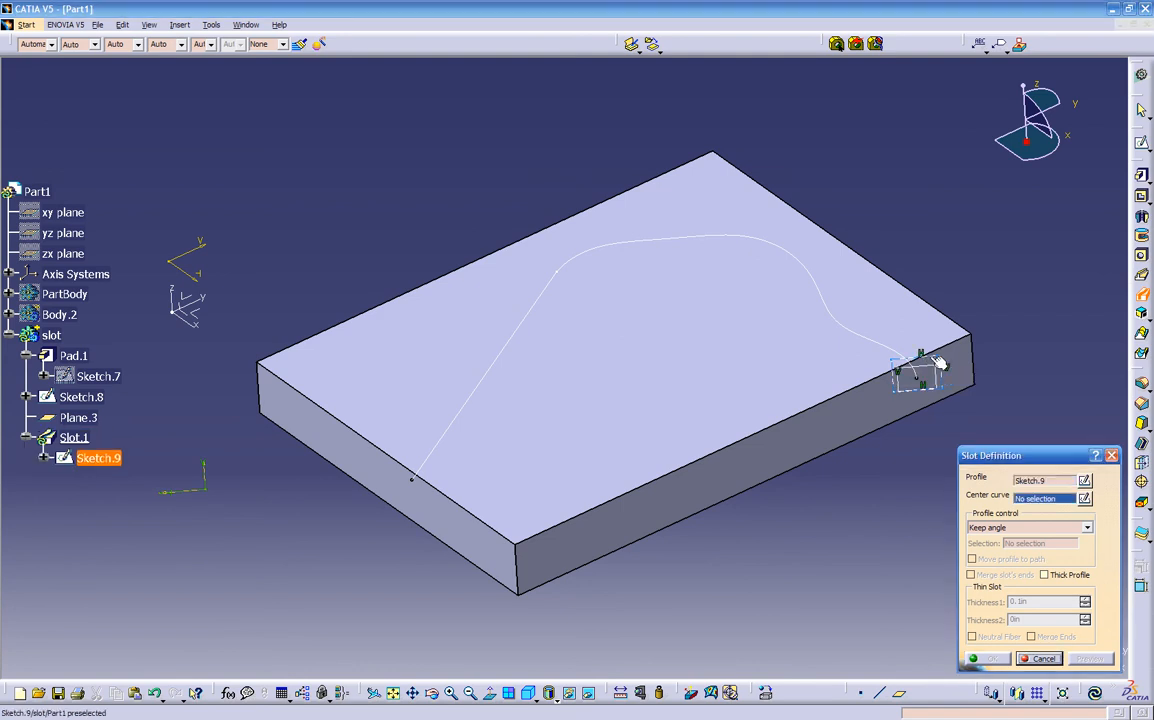
left_click(879, 342)
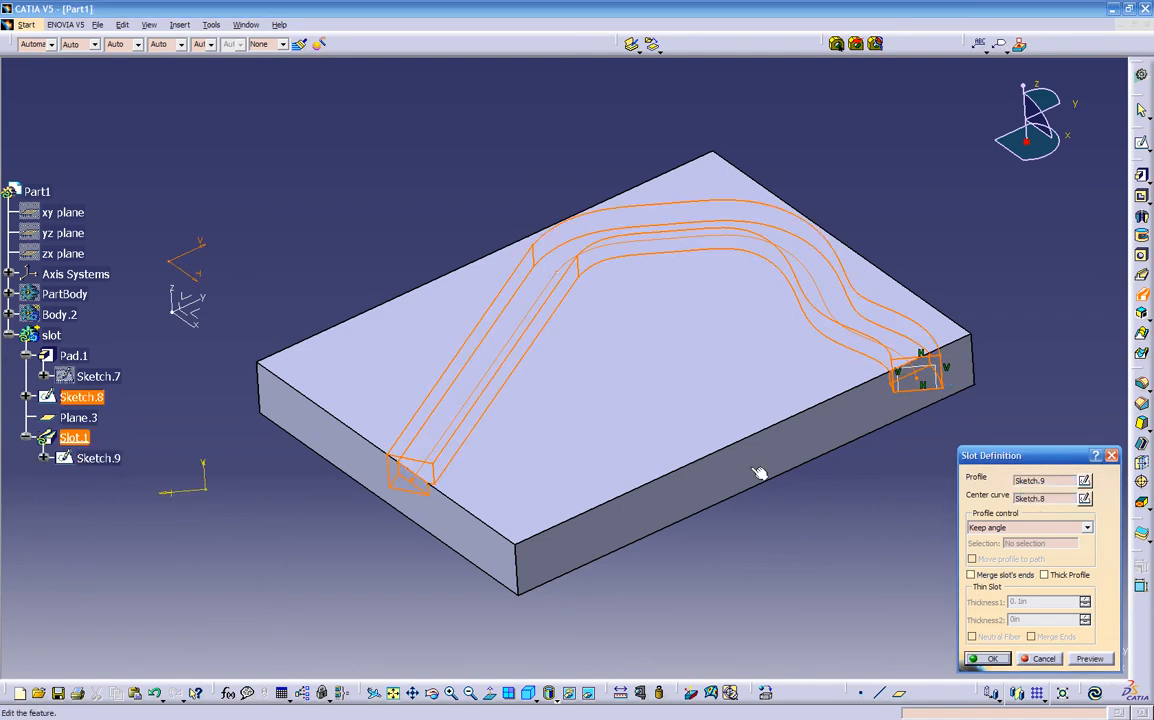
mouse_move(640, 500)
middle_mouse_down()
mouse_move(652, 475)
mouse_move(697, 451)
mouse_move(670, 469)
mouse_move(783, 473)
mouse_move(885, 575)
middle_mouse_up()
left_click(1088, 659)
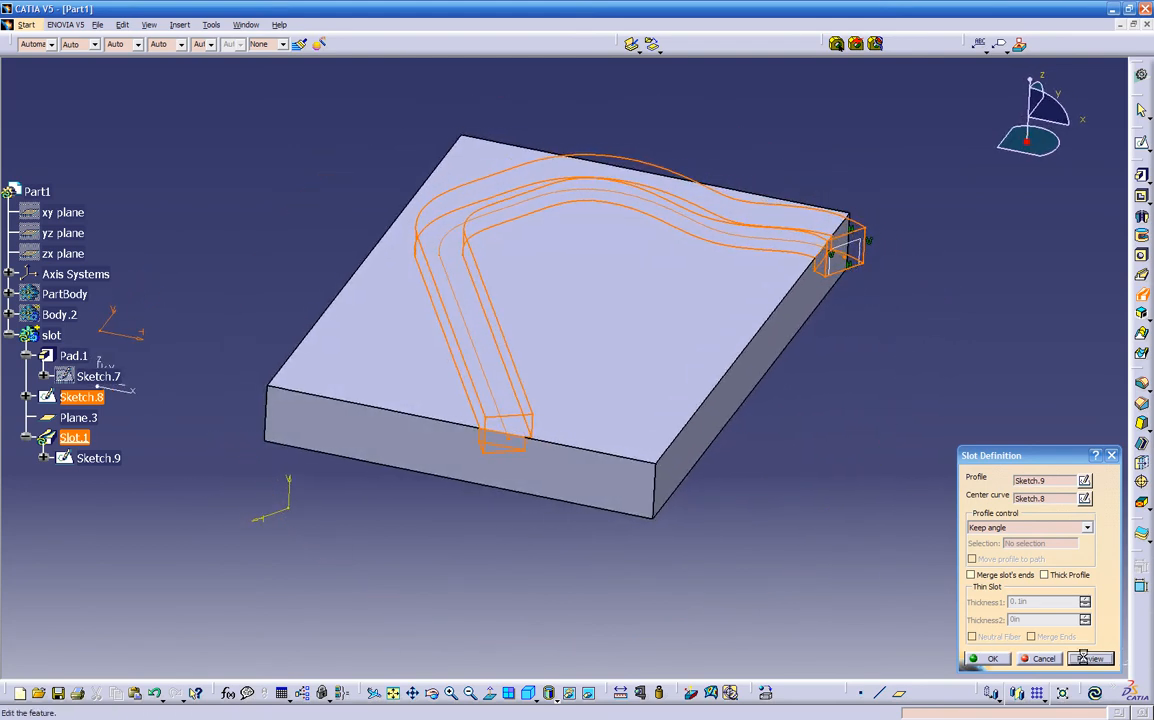
left_click(992, 659)
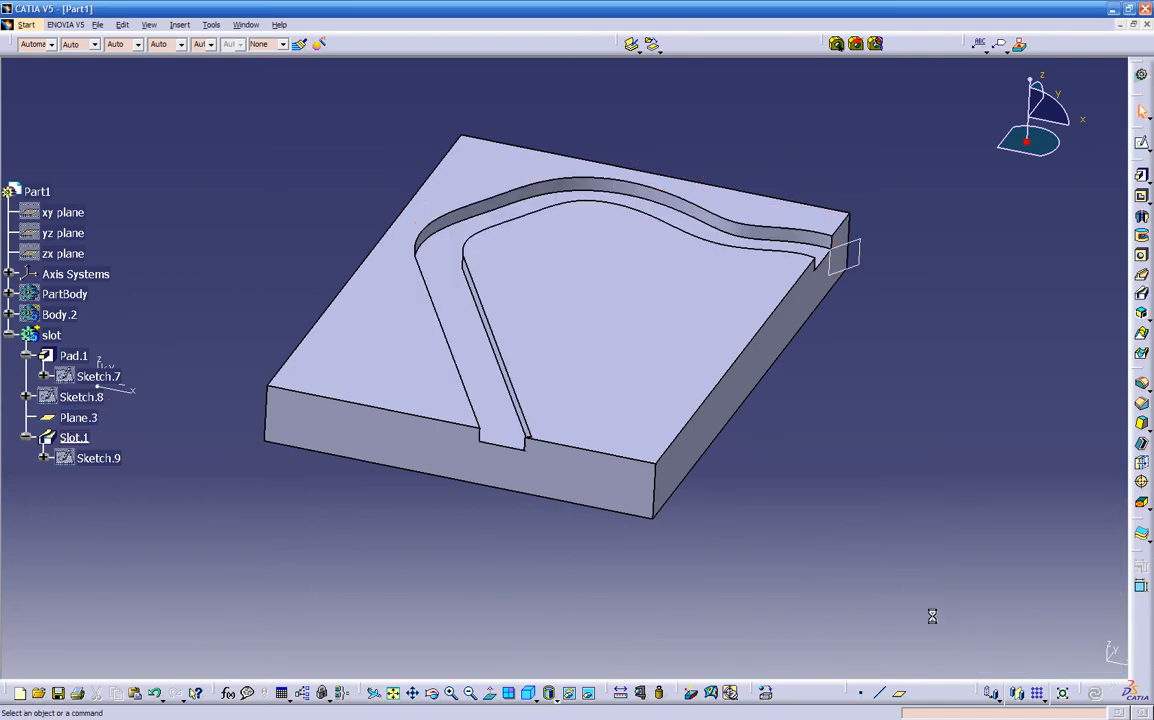
Show the hidden profile sketch Sketch.9 and path sketch Sketch.8 on the slotted block
middle_click_drag(743, 539, 760, 432)
mouse_move(290, 285)
middle_mouse_down()
mouse_move(348, 379)
mouse_move(609, 472)
mouse_move(690, 479)
mouse_move(628, 464)
mouse_move(677, 484)
mouse_move(703, 457)
mouse_move(762, 471)
mouse_move(744, 393)
mouse_move(646, 443)
mouse_move(688, 469)
middle_mouse_up()
left_click(100, 457)
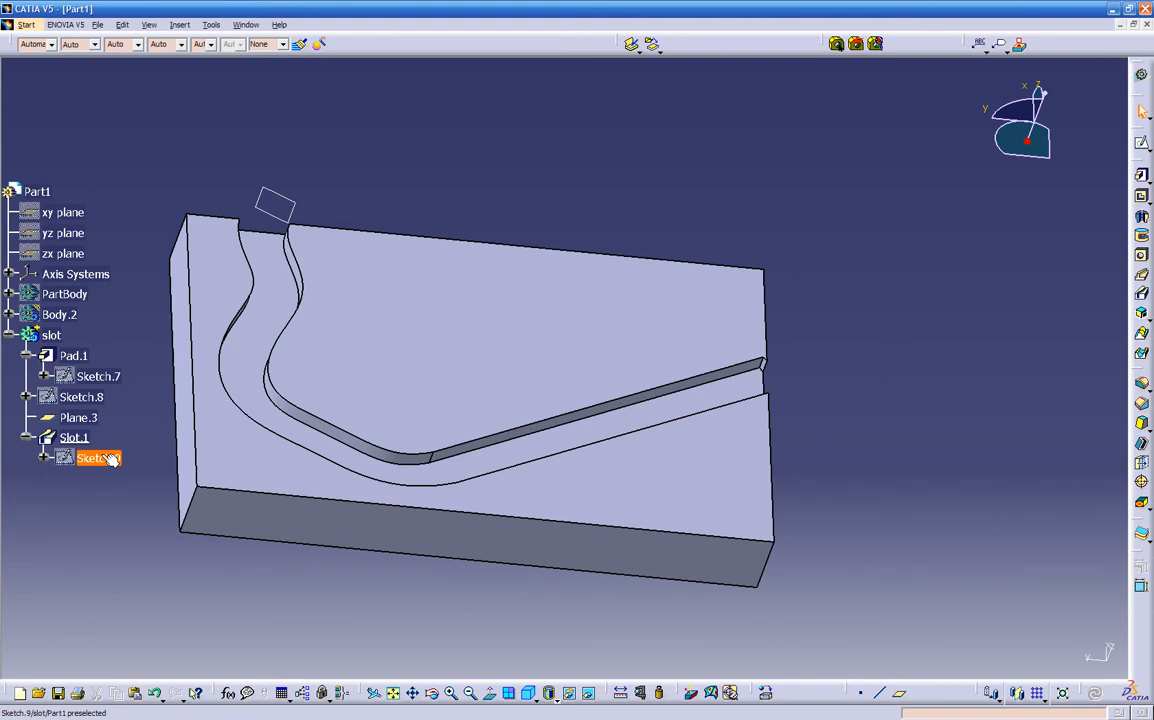
right_click(101, 458)
left_click(137, 216)
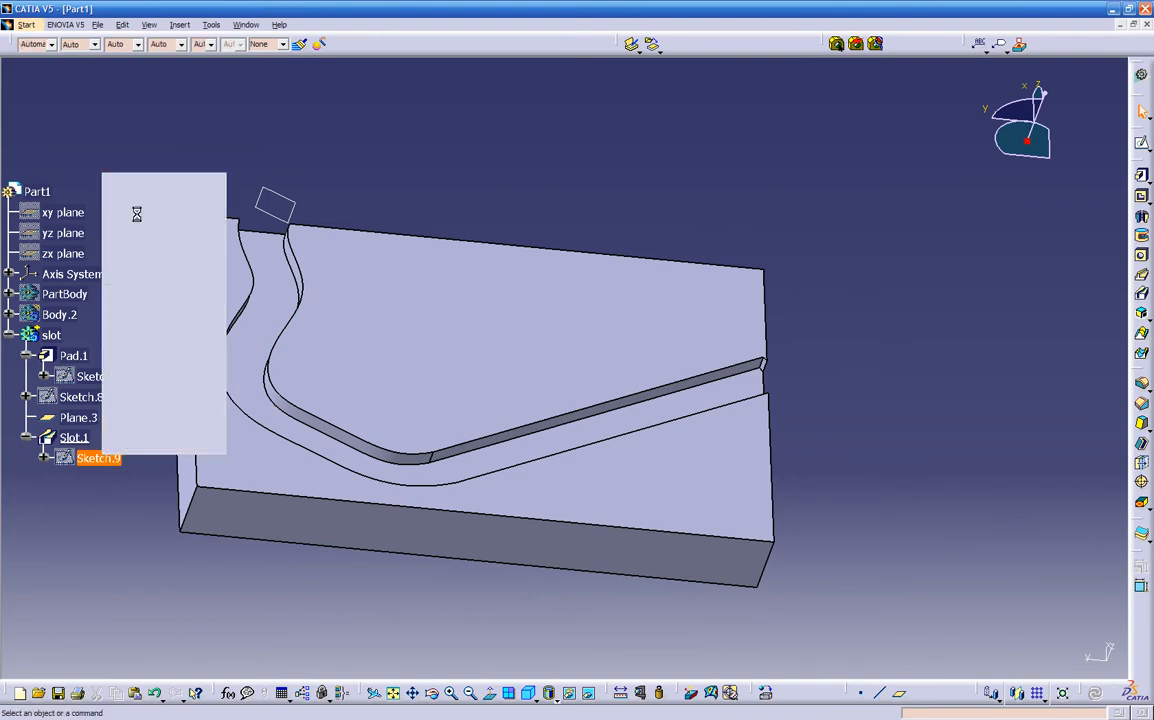
right_click(76, 399)
left_click(108, 444)
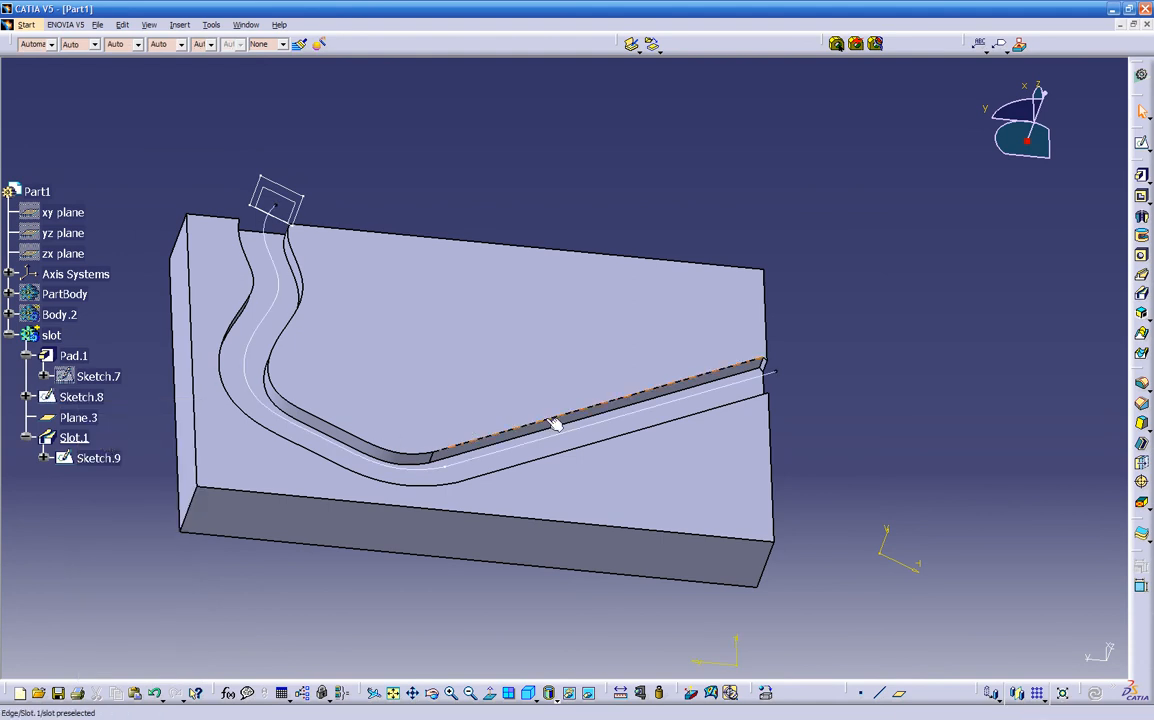
Open the path sketch for editing, try moving the straight line's lower endpoint, and undo the move
double_click(735, 391)
mouse_move(703, 522)
middle_mouse_down()
mouse_move(711, 484)
mouse_move(609, 297)
middle_mouse_up()
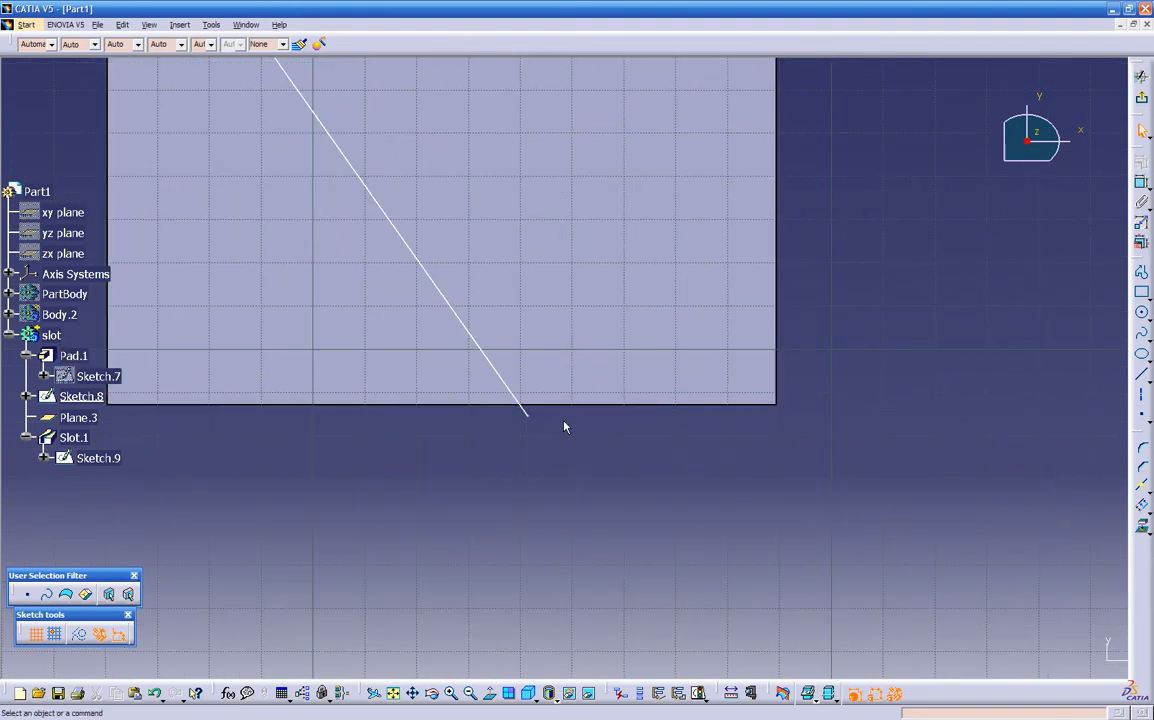
mouse_move(535, 421)
left_mouse_down()
mouse_move(620, 537)
mouse_move(569, 535)
mouse_move(667, 489)
mouse_move(590, 532)
mouse_move(620, 489)
mouse_move(585, 510)
mouse_move(582, 500)
mouse_move(518, 502)
mouse_move(576, 464)
mouse_move(475, 571)
left_mouse_up()
key("ctrl+z")
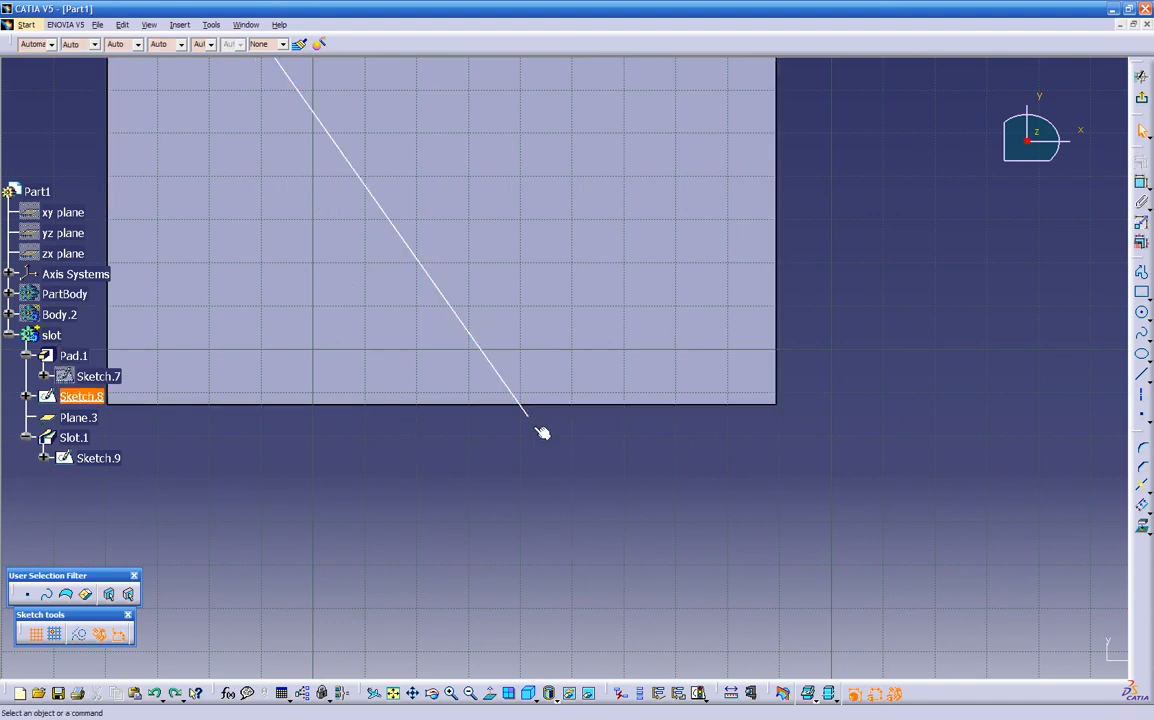
left_click(883, 421)
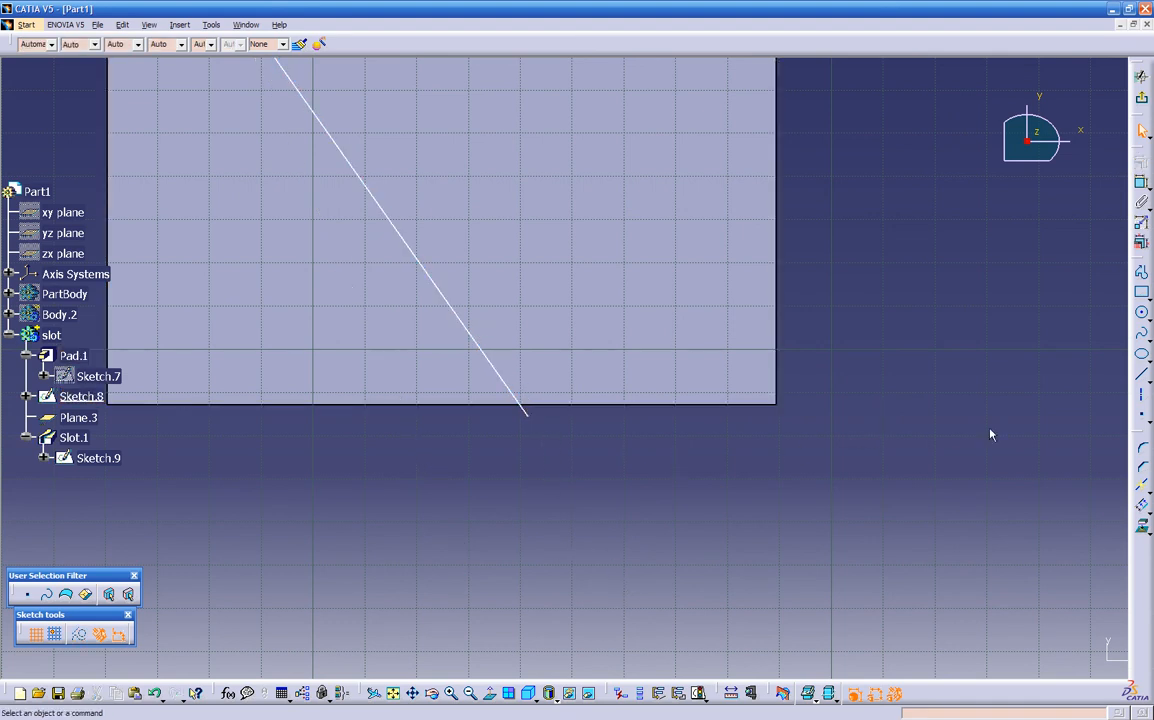
Draw a separate line below the block's lower edge, slanting up to the right, clear of the path line's end
left_click(1143, 376)
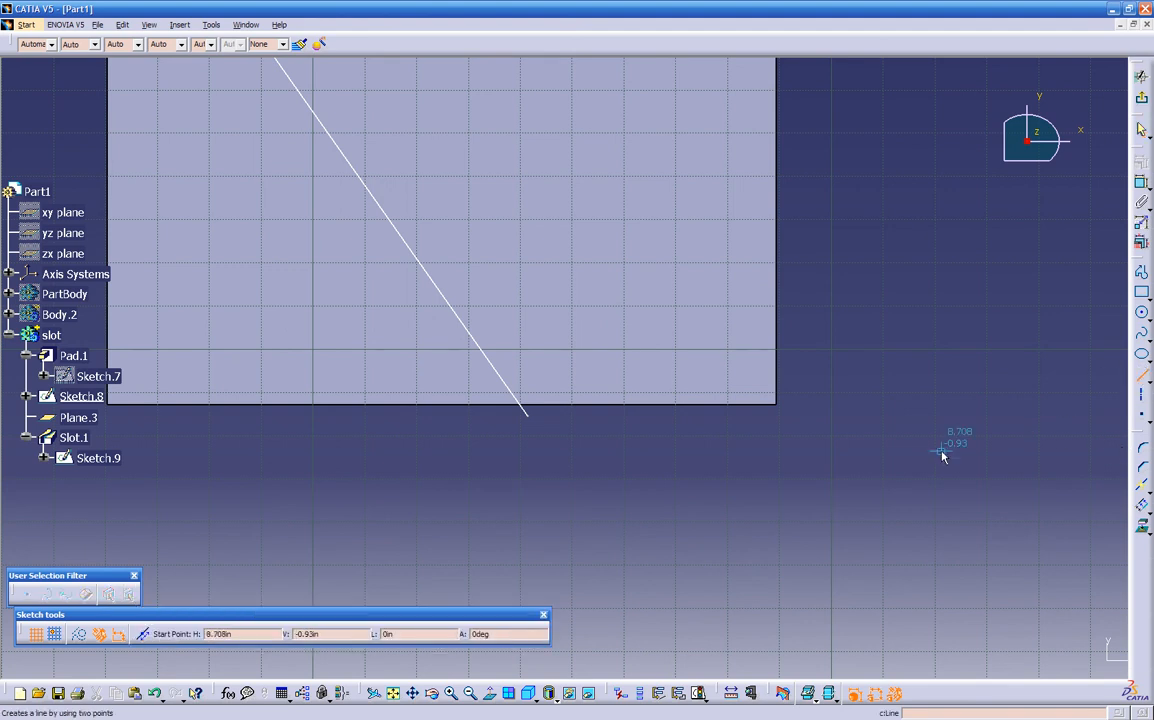
left_click(515, 570)
left_click(697, 468)
left_click(869, 480)
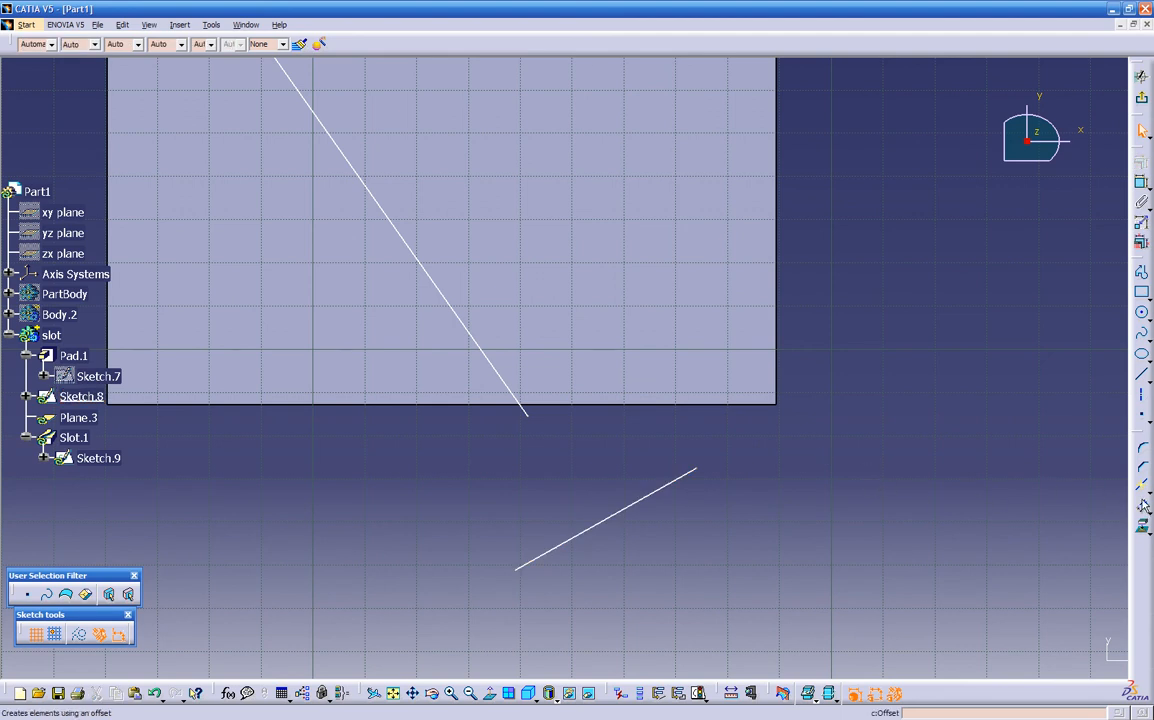
Convert the separate slanted line below the block into a construction element
left_click(589, 530)
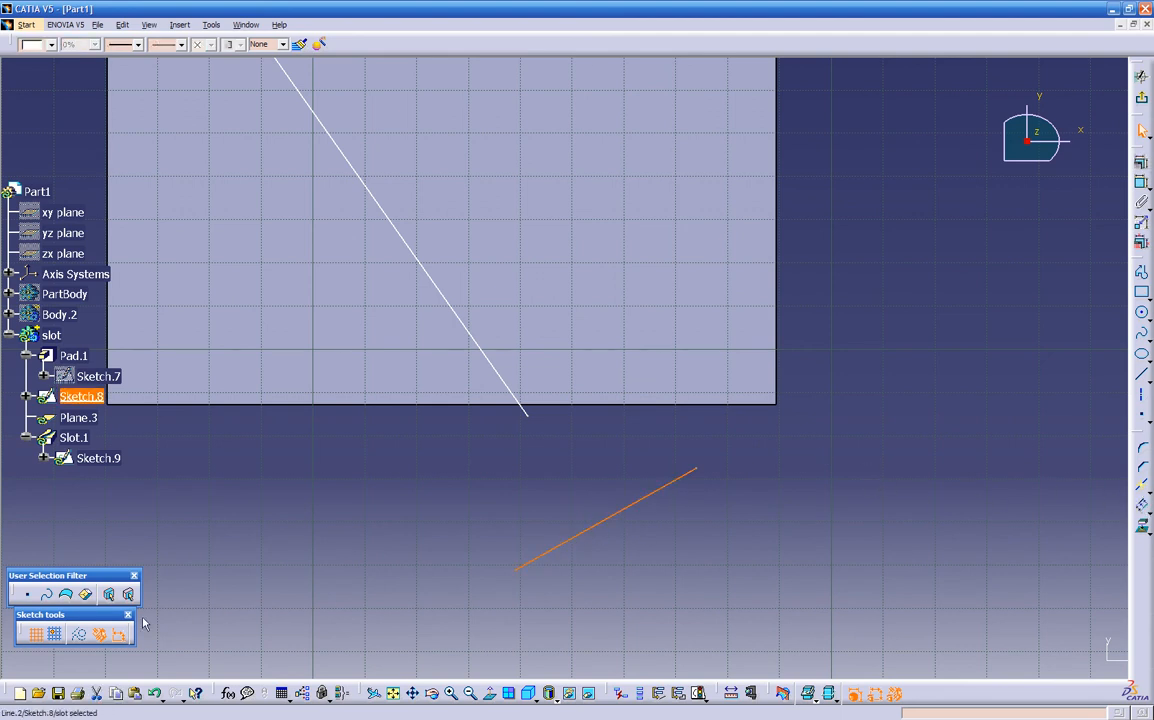
left_click(80, 634)
left_click(719, 482)
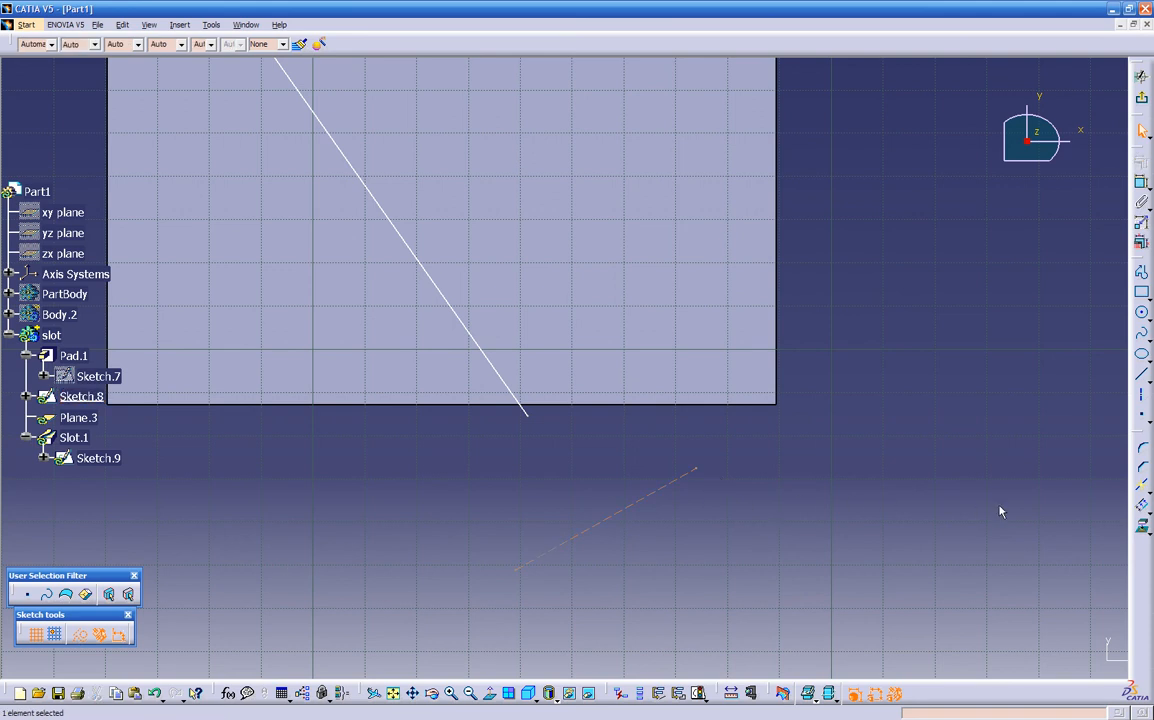
Try trimming the path line to the slanted construction line below the block, and undo the trim
left_click(1149, 489)
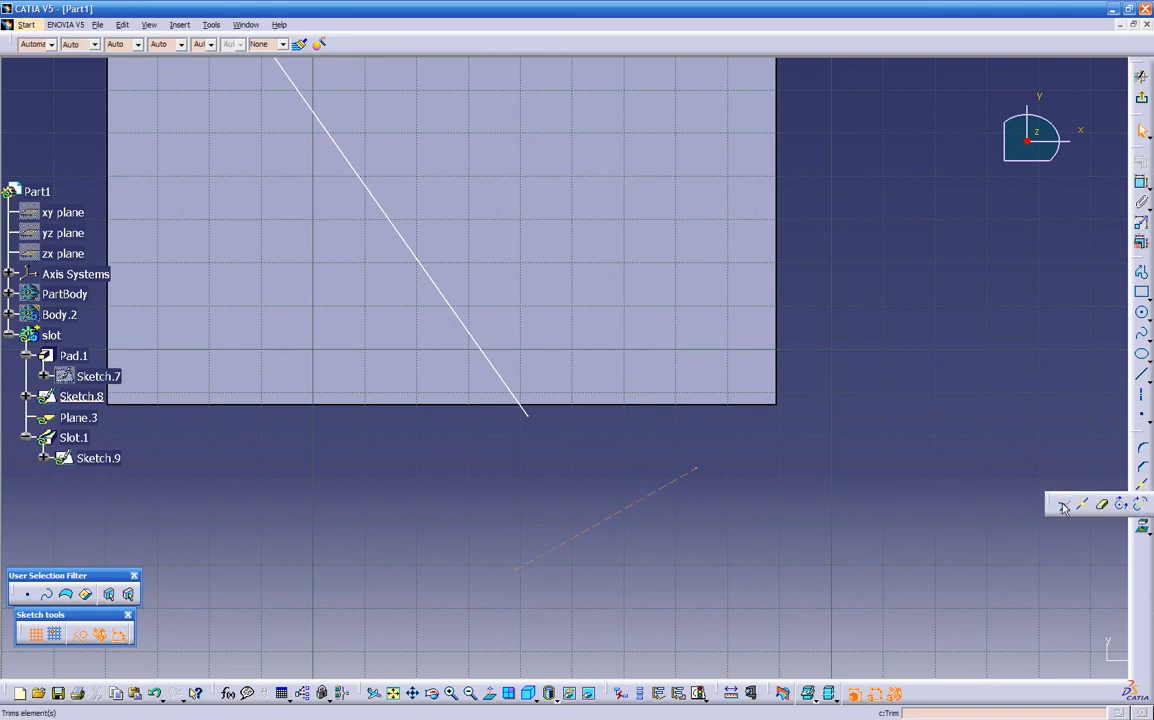
left_click(1064, 506)
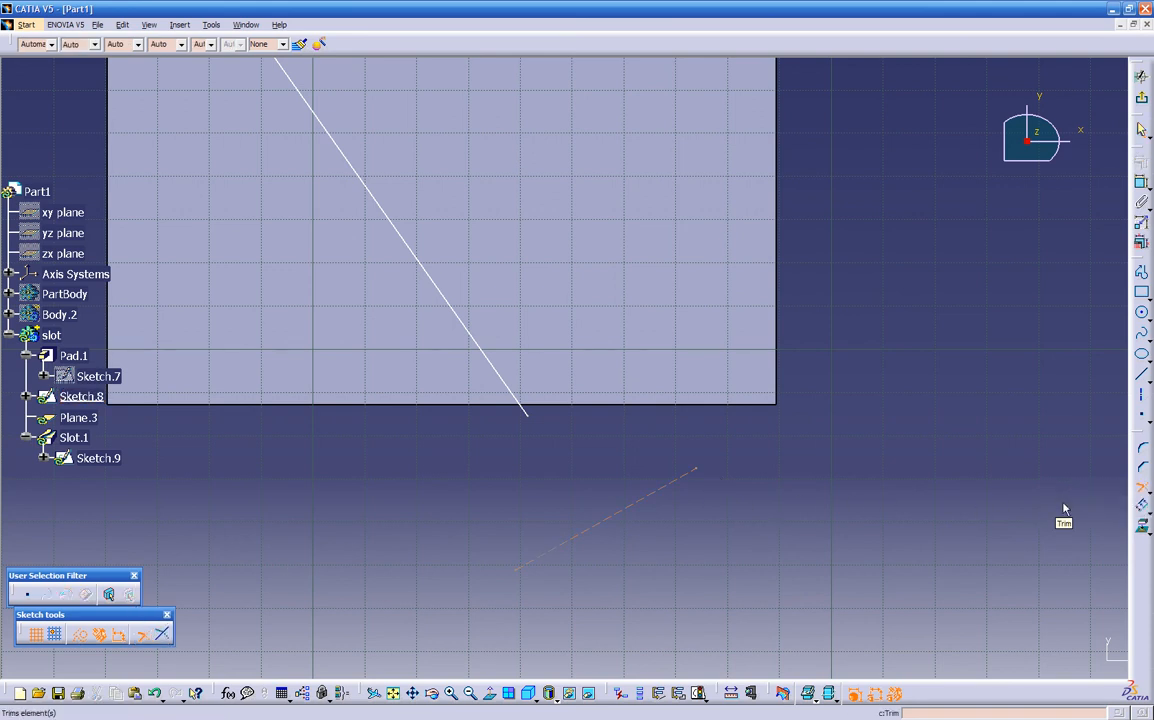
left_click(521, 405)
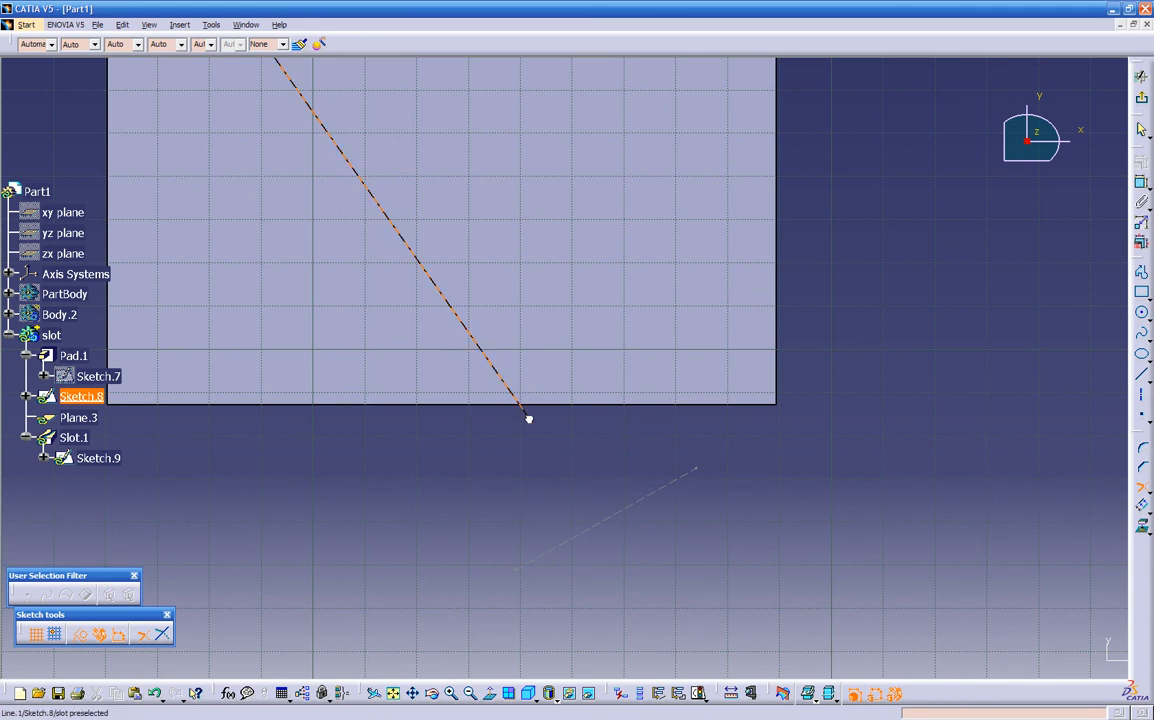
left_click(638, 508)
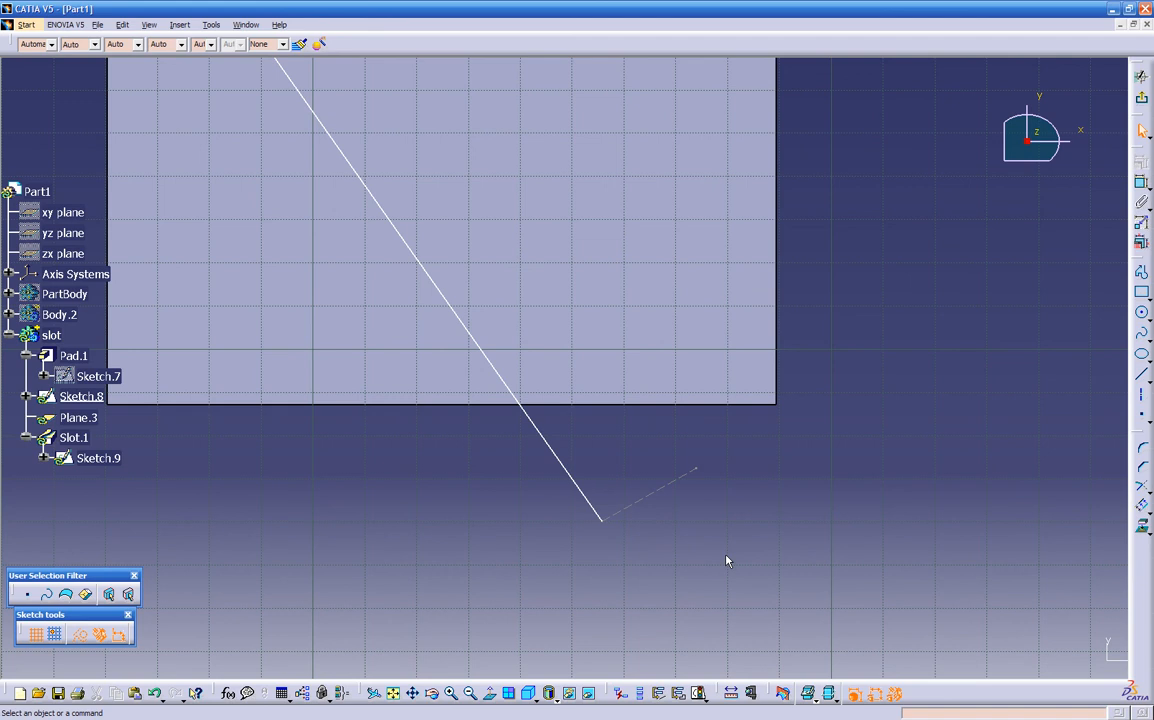
key("ctrl+z")
Extend the path line with Trim to a free point short of the construction line, and exit the sketch
left_click(1139, 491)
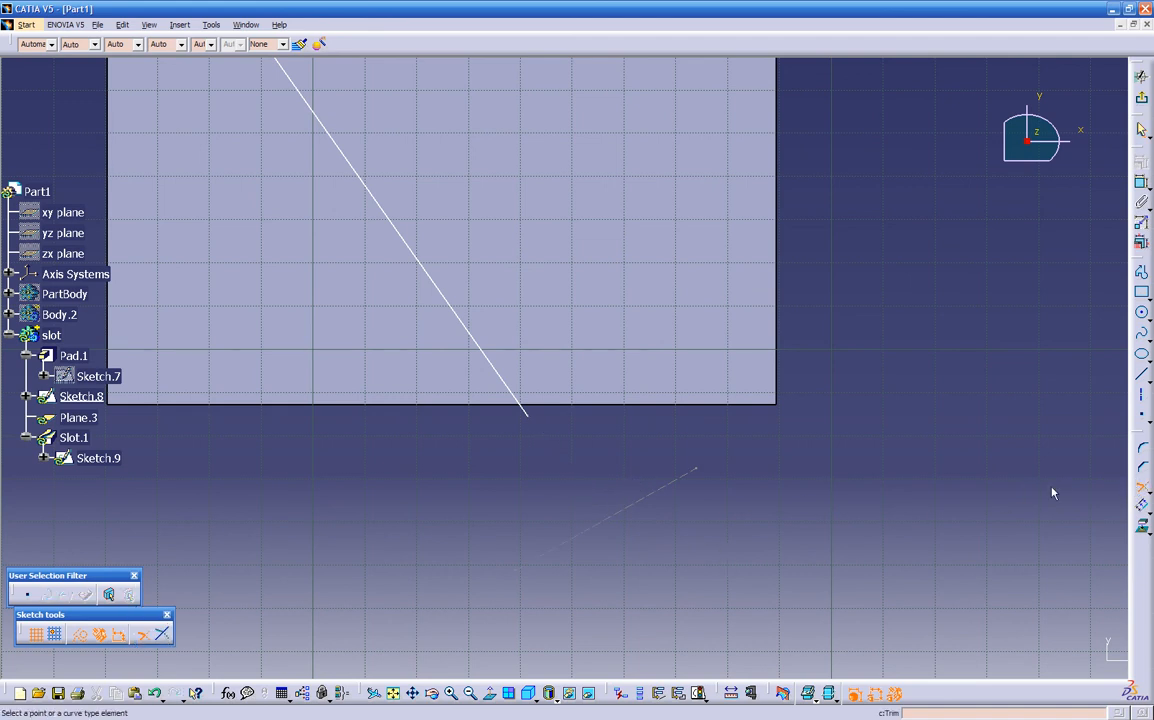
left_click(533, 418)
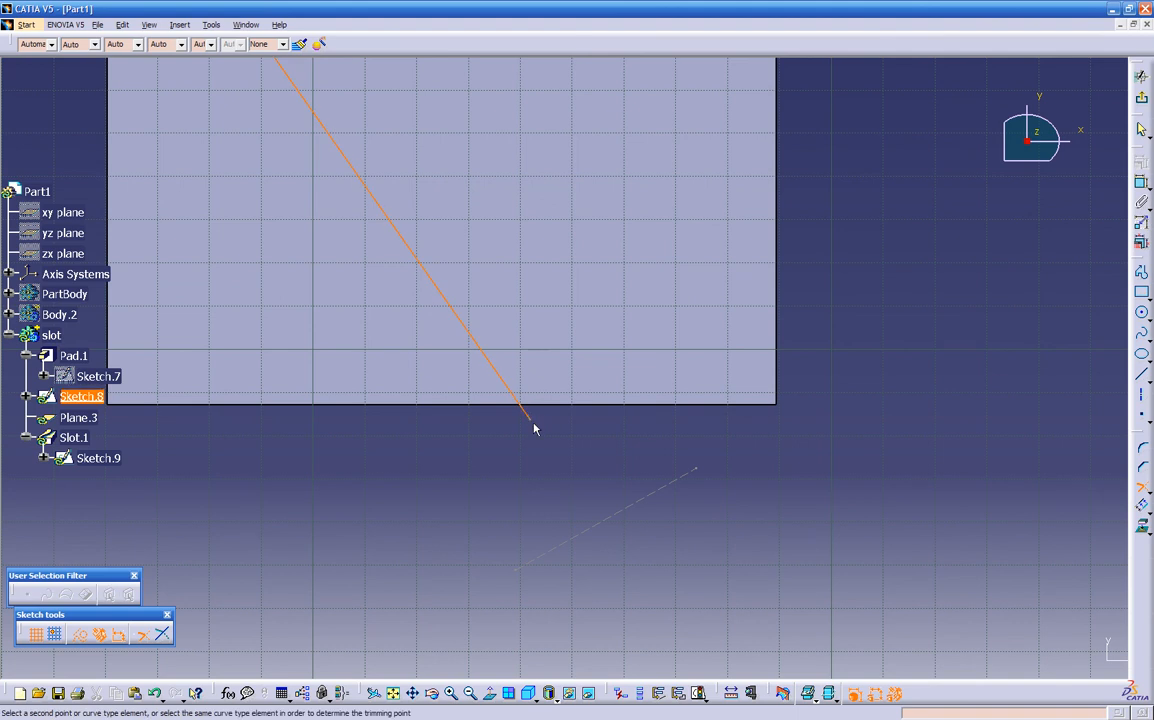
left_click(564, 465)
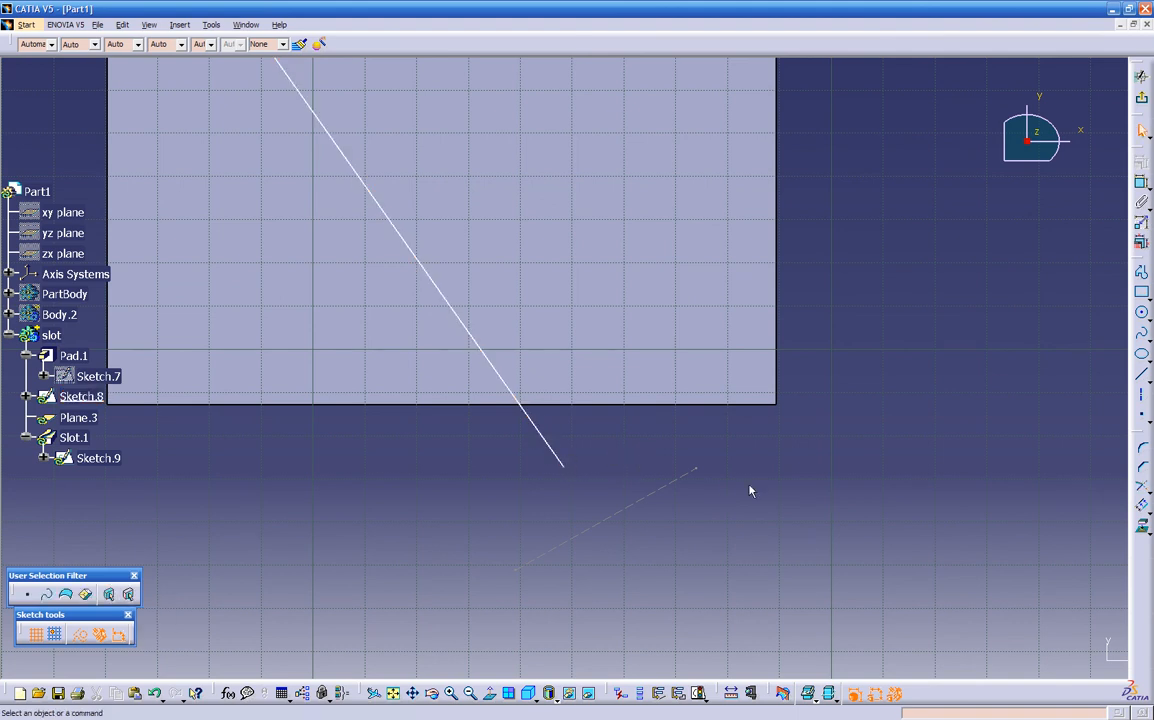
left_click(1141, 99)
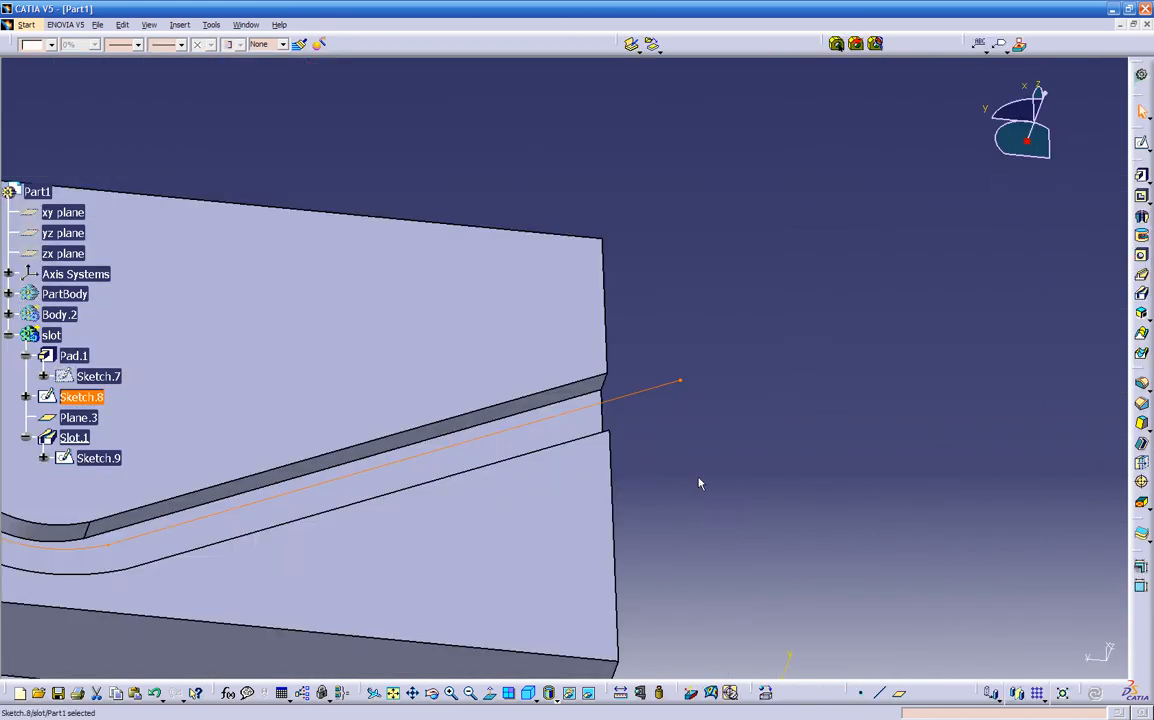
middle_click_drag(675, 438, 724, 497)
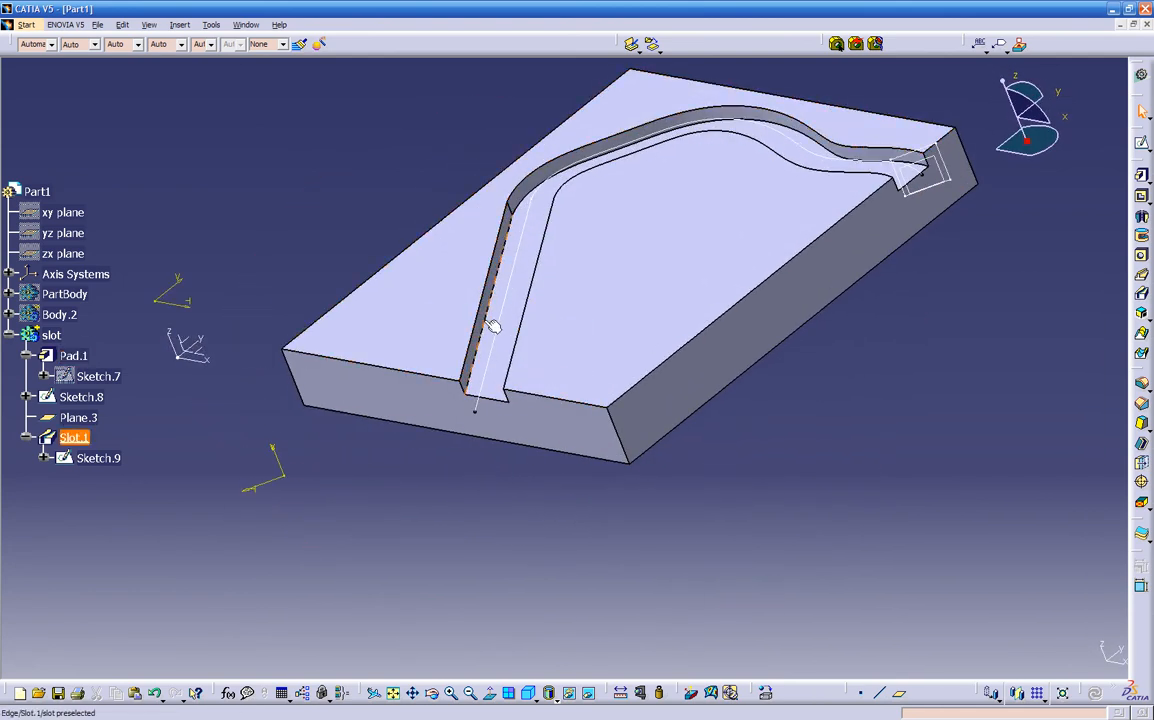
middle_click_drag(690, 392, 649, 479)
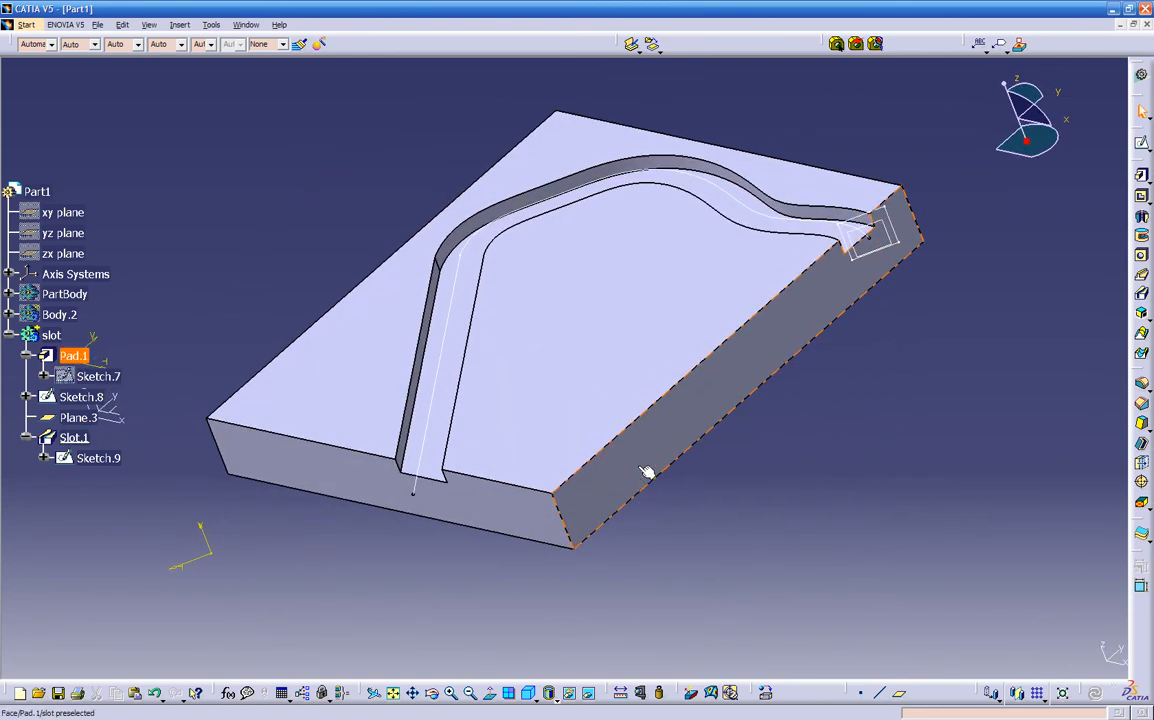
Preview a 0.197 in edge fillet on the slot's floor face with Minimal propagation, and cancel it
left_click(445, 320)
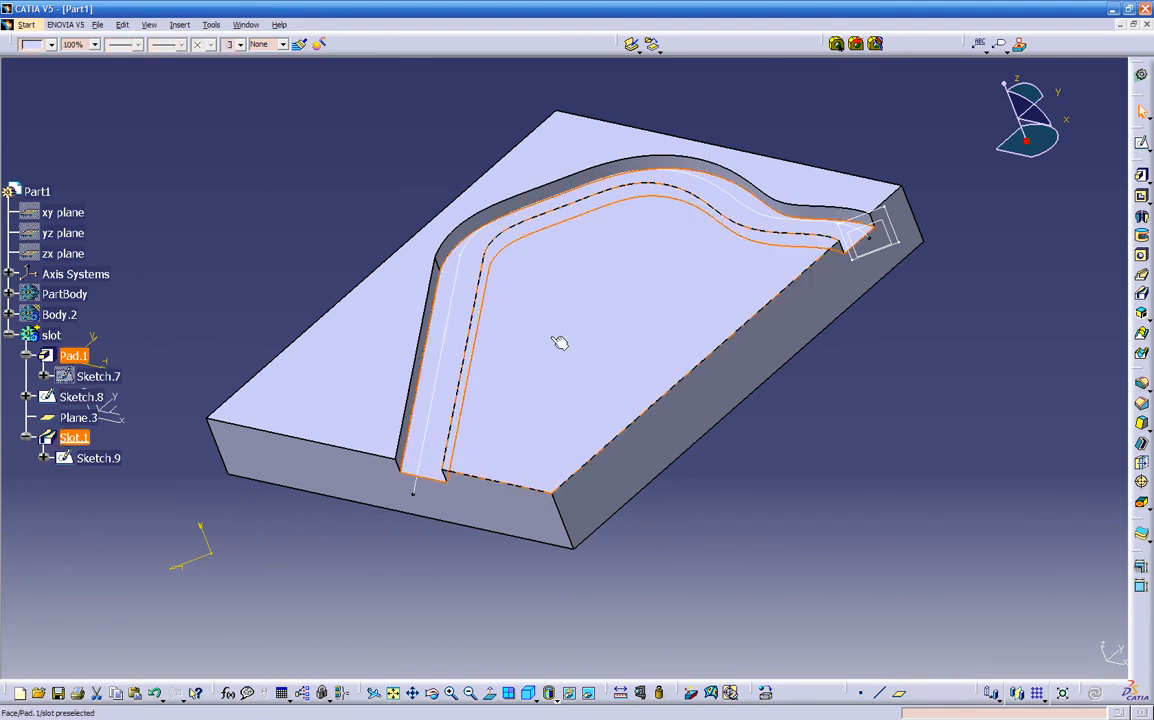
left_click(853, 442)
mouse_move(853, 442)
middle_mouse_down()
mouse_move(778, 495)
mouse_move(770, 485)
middle_mouse_up()
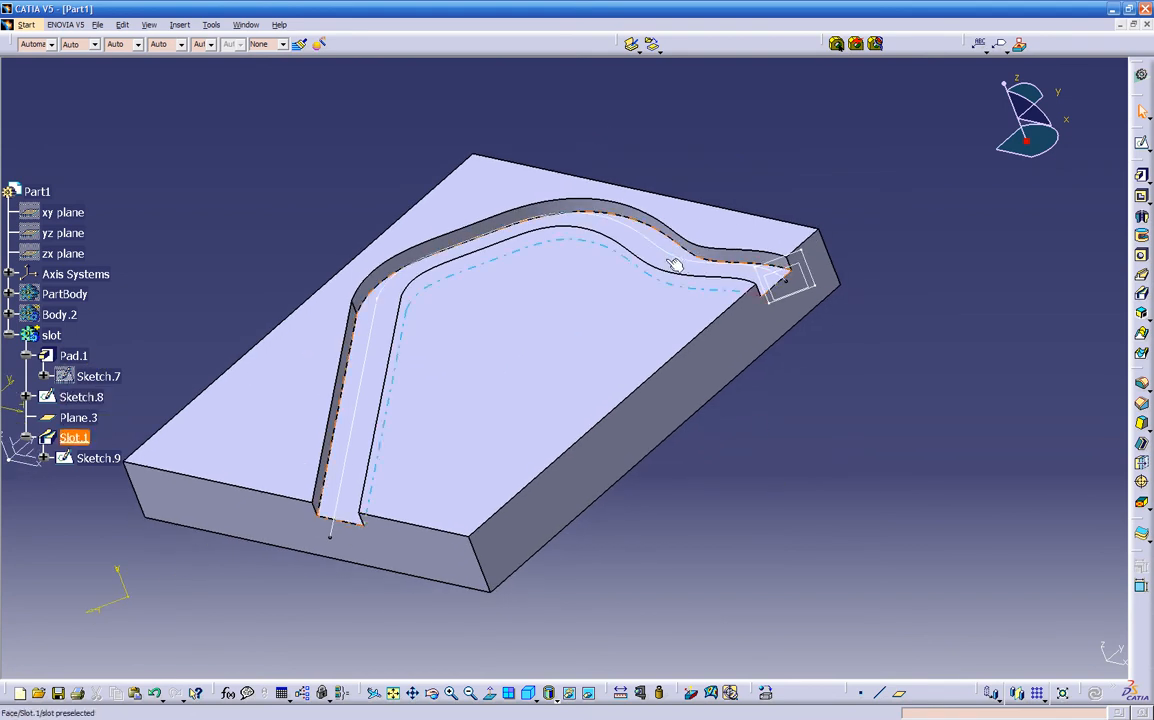
left_click(675, 265)
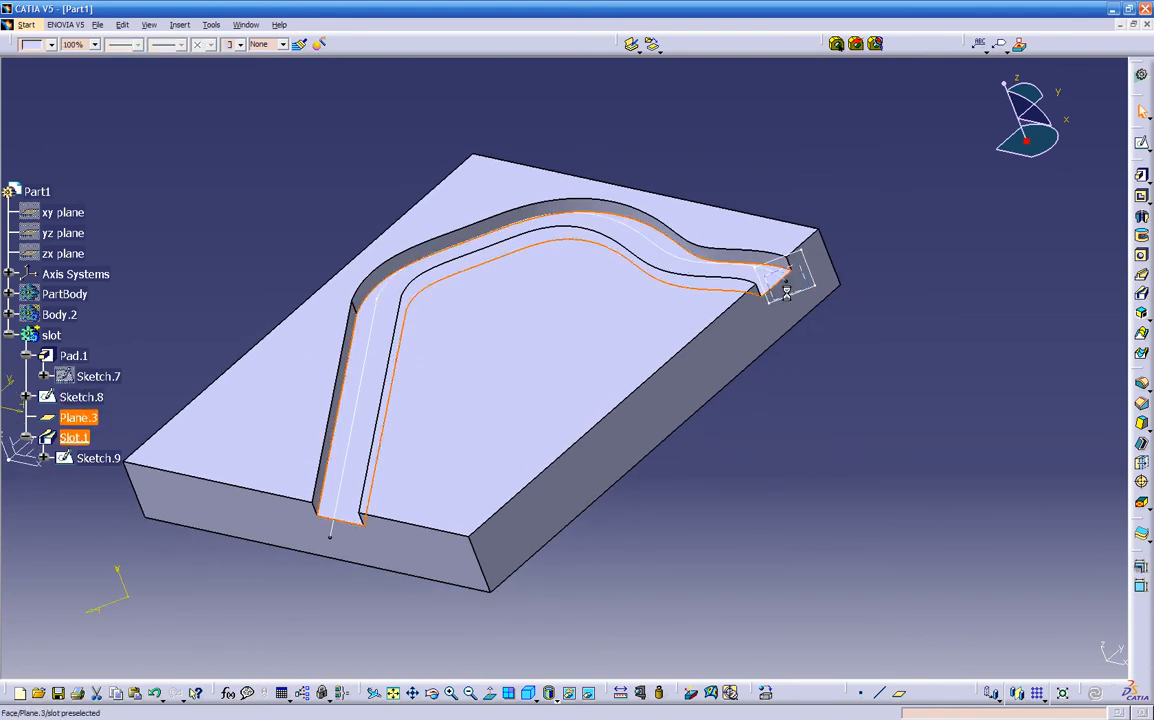
left_click(1142, 385)
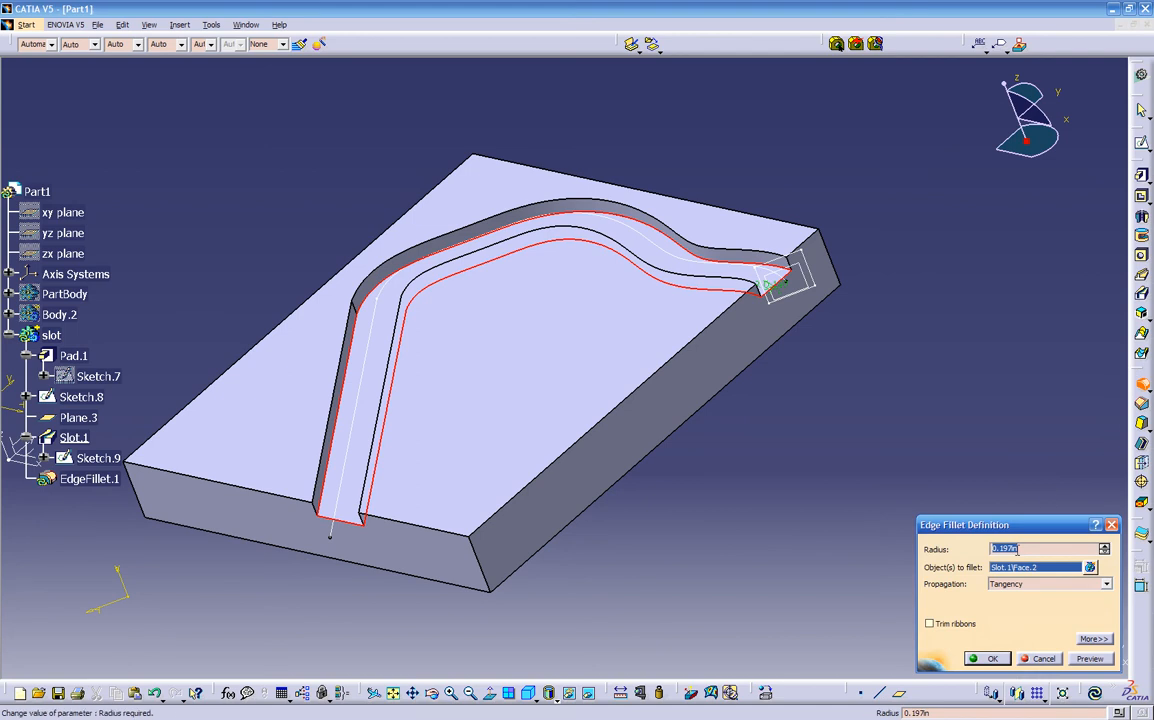
middle_click_drag(799, 428, 860, 368)
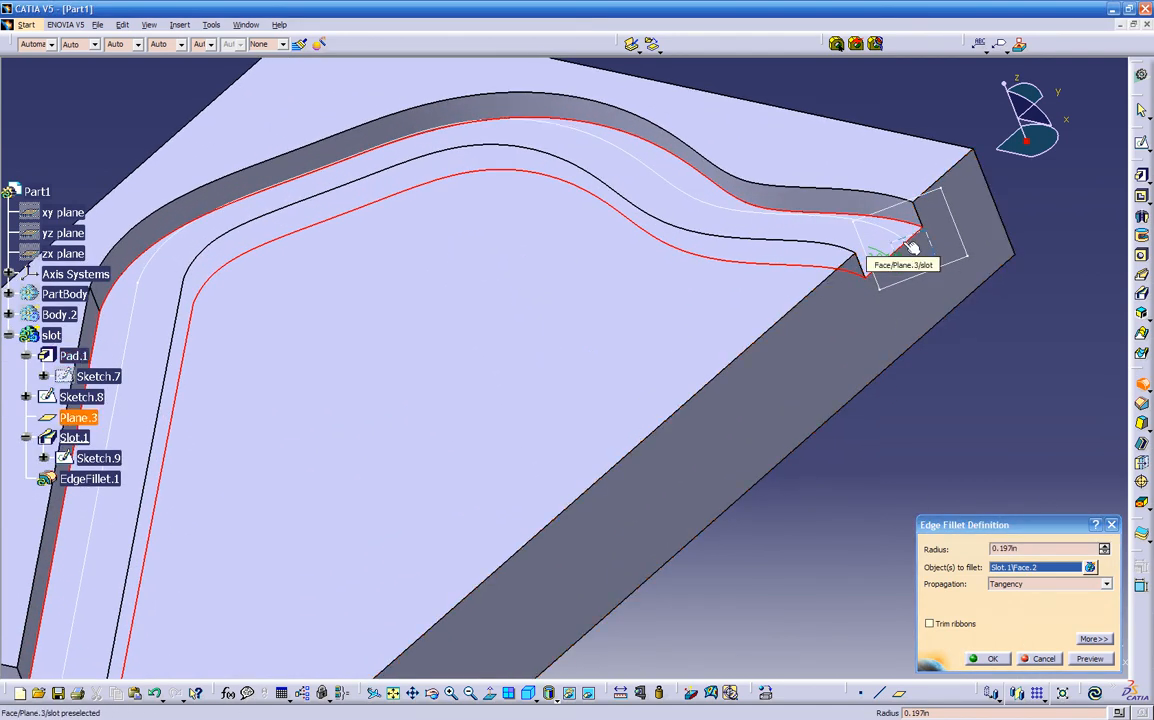
left_click(1010, 584)
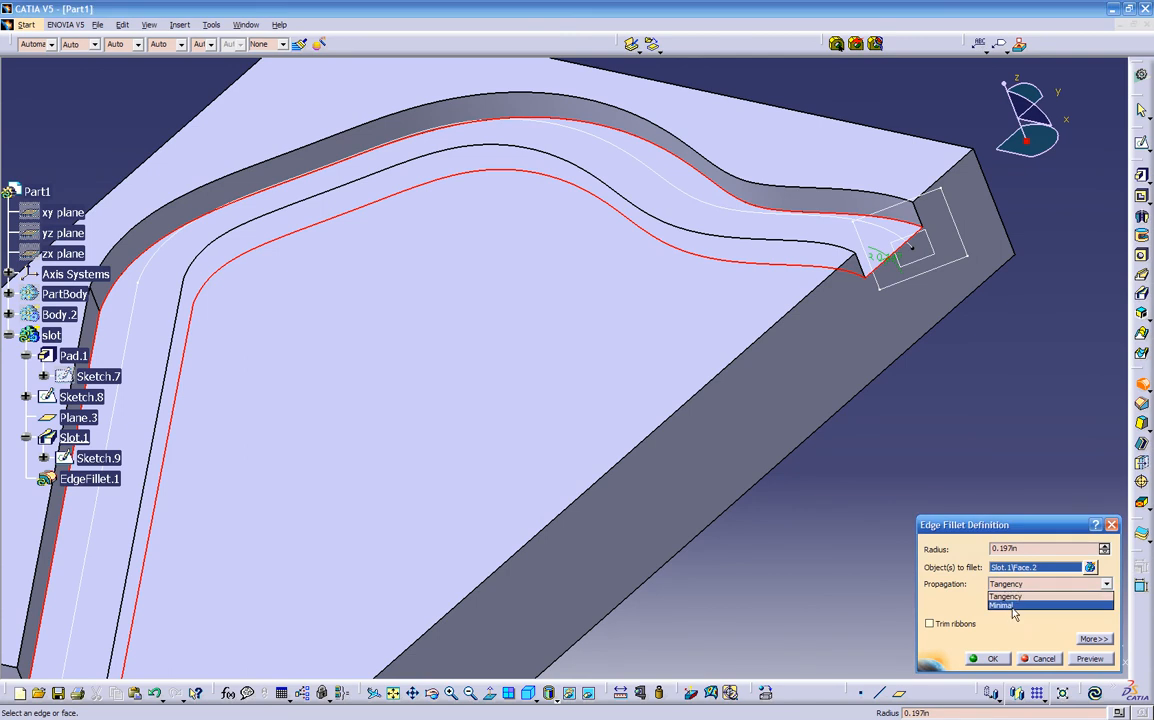
left_click(1013, 614)
left_click(1090, 659)
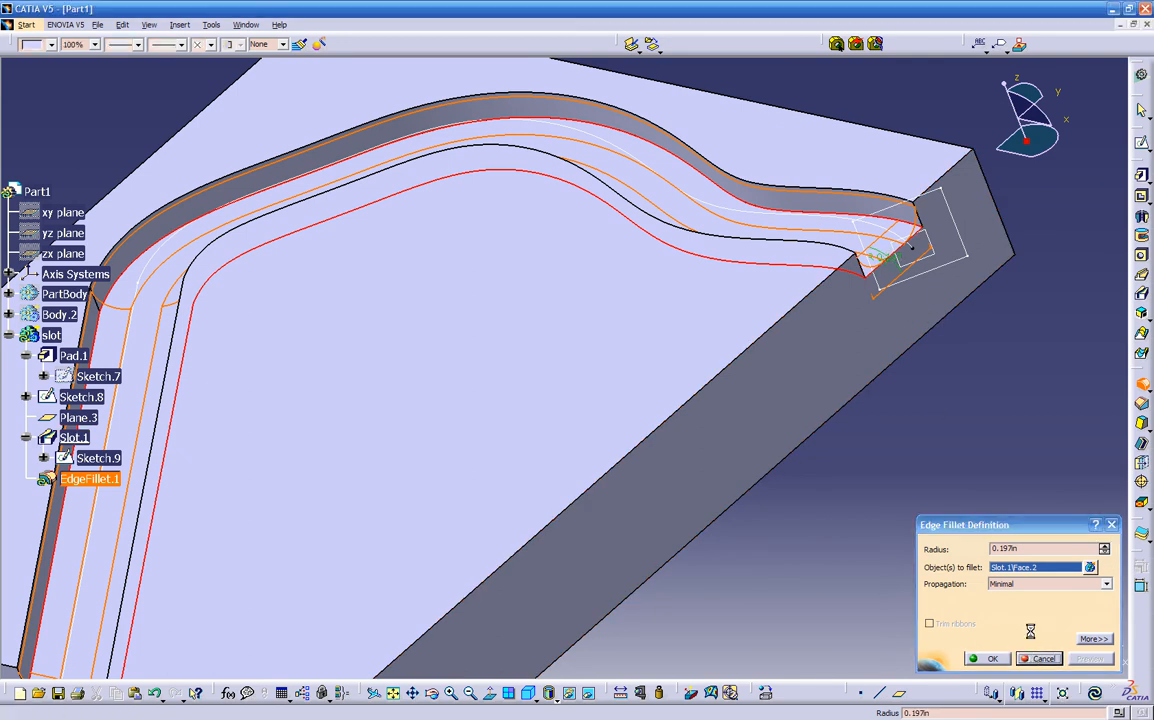
left_click(1044, 658)
Start an edge fillet on the bottom edge of the slot's straight outer wall and preview it with Minimal propagation
middle_click_drag(938, 487, 722, 462)
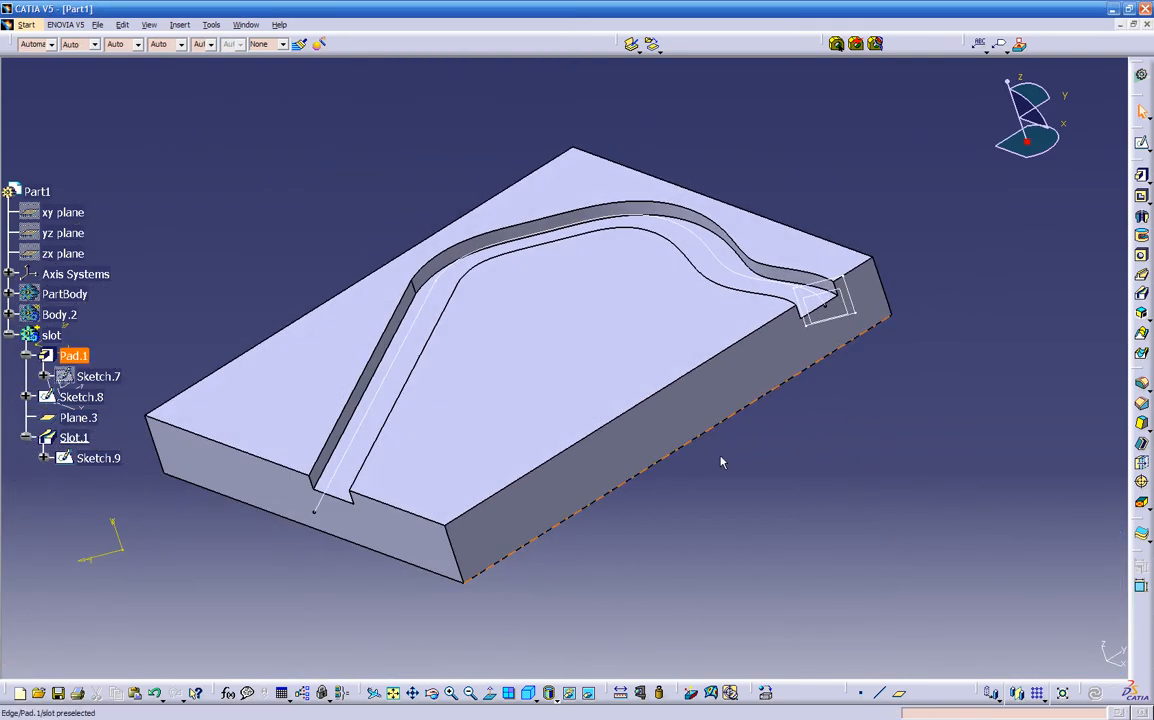
left_click(437, 285)
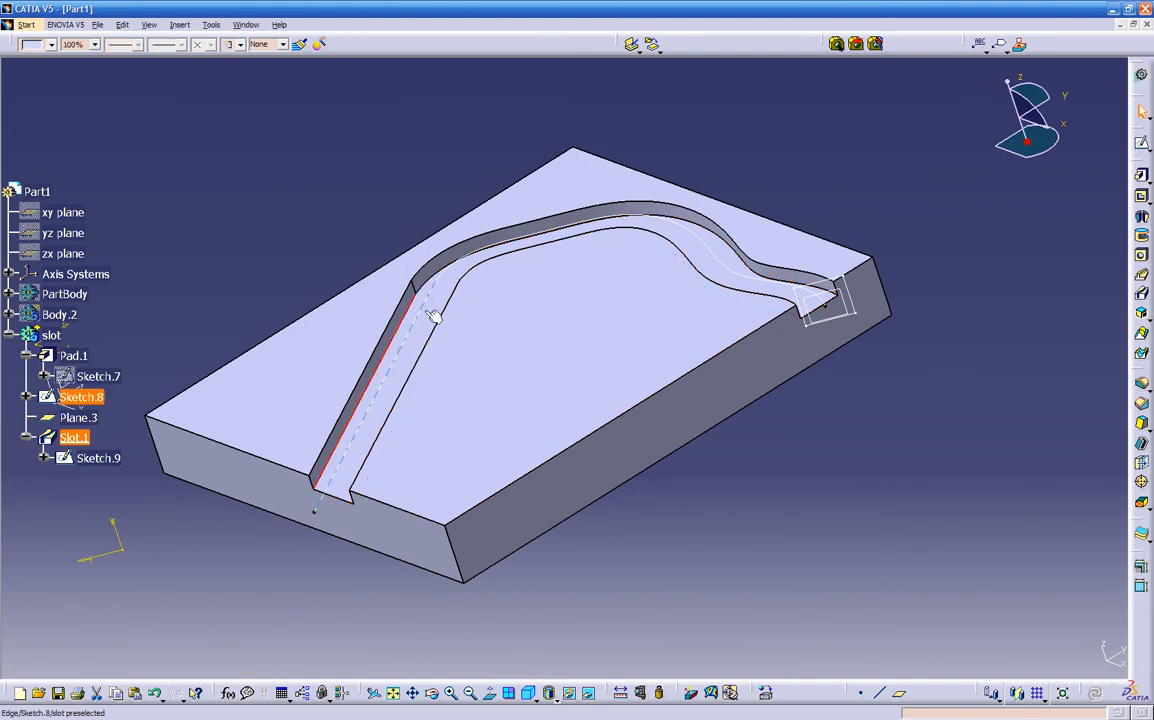
middle_click_drag(612, 524, 649, 450)
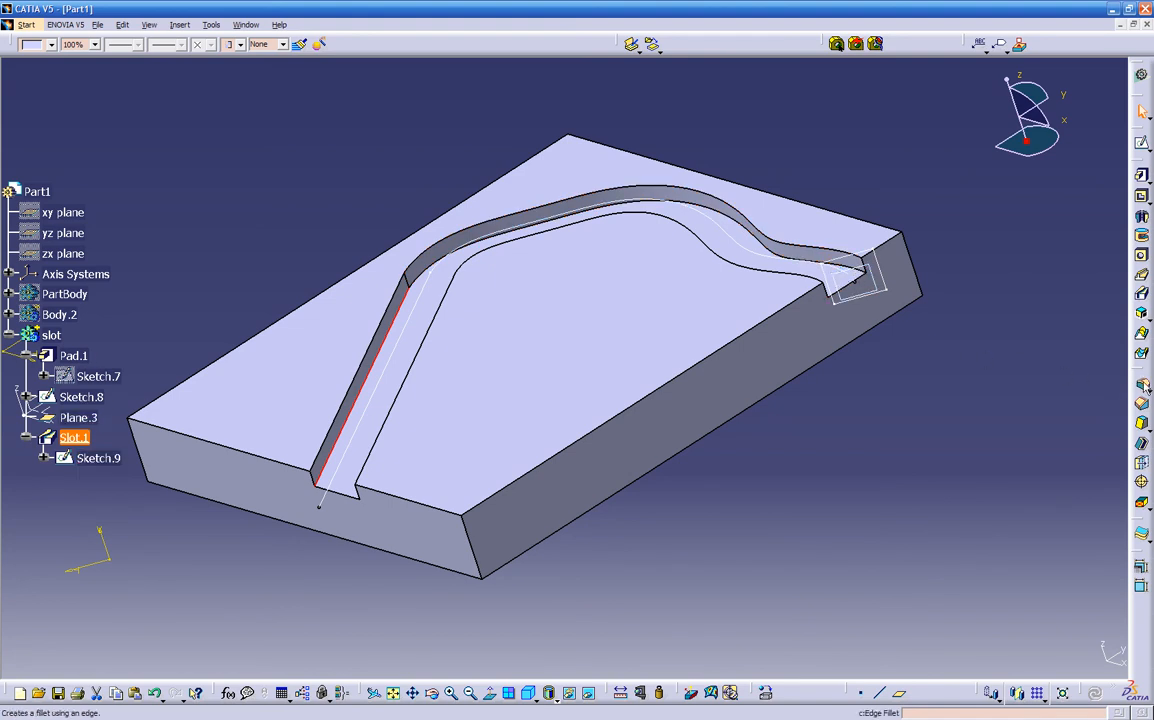
left_click(1141, 382)
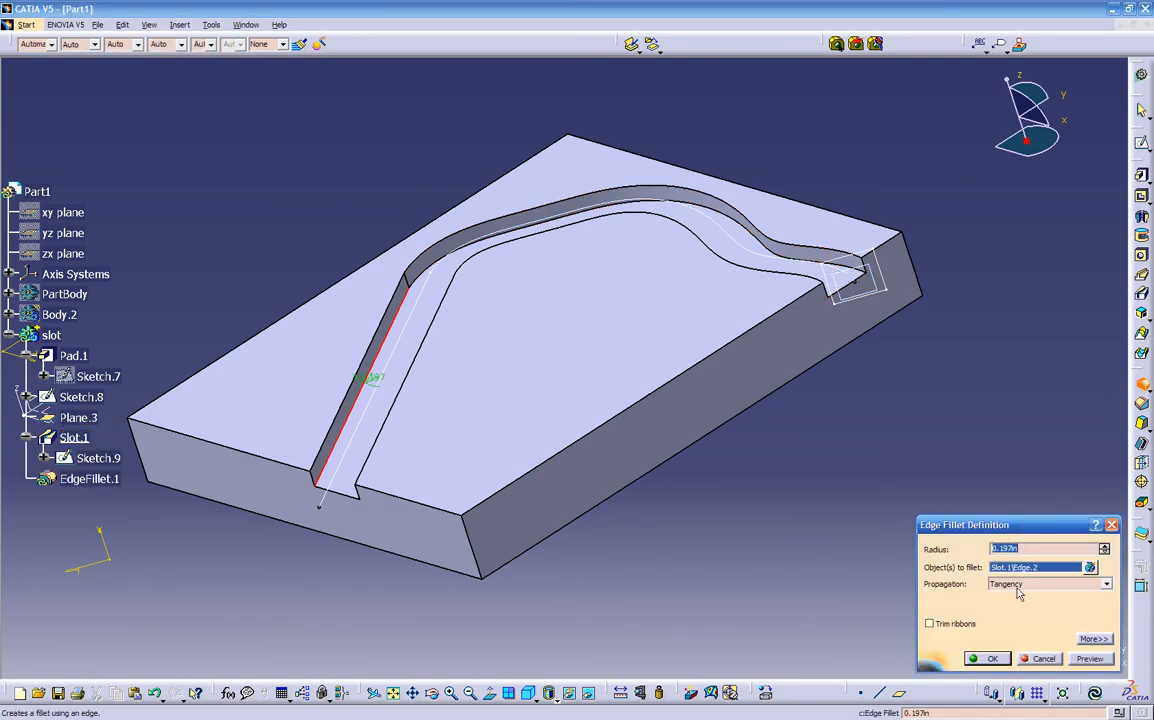
left_click(1018, 585)
left_click(1020, 604)
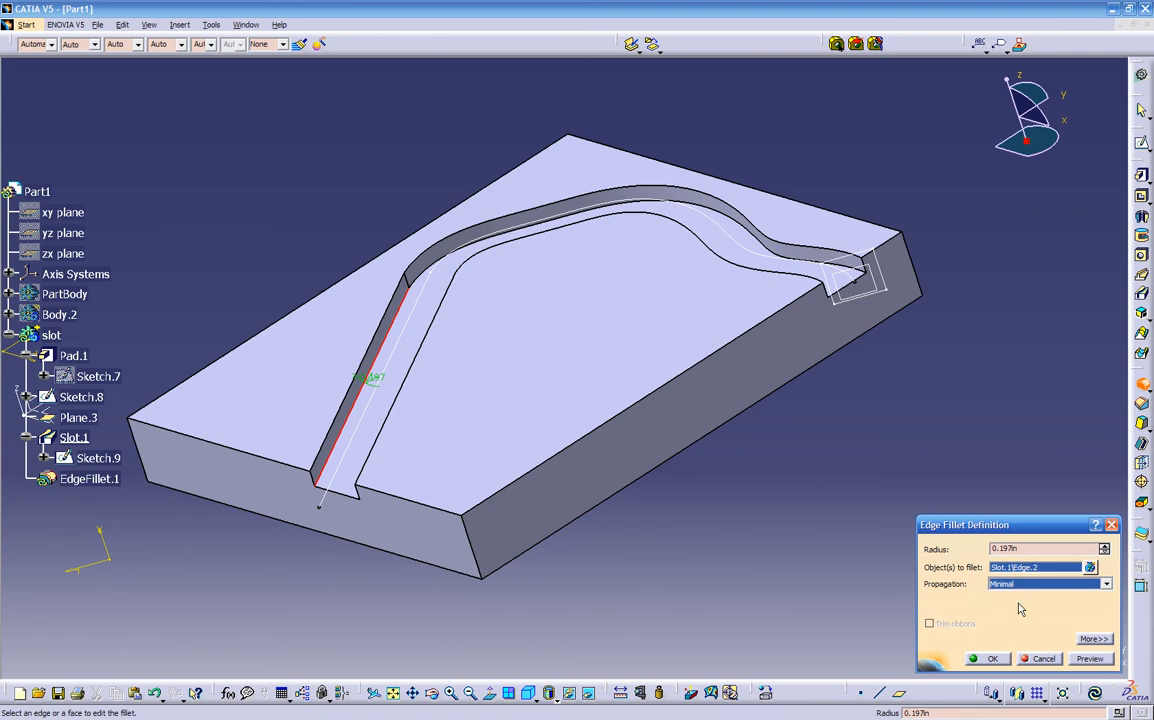
left_click(1089, 659)
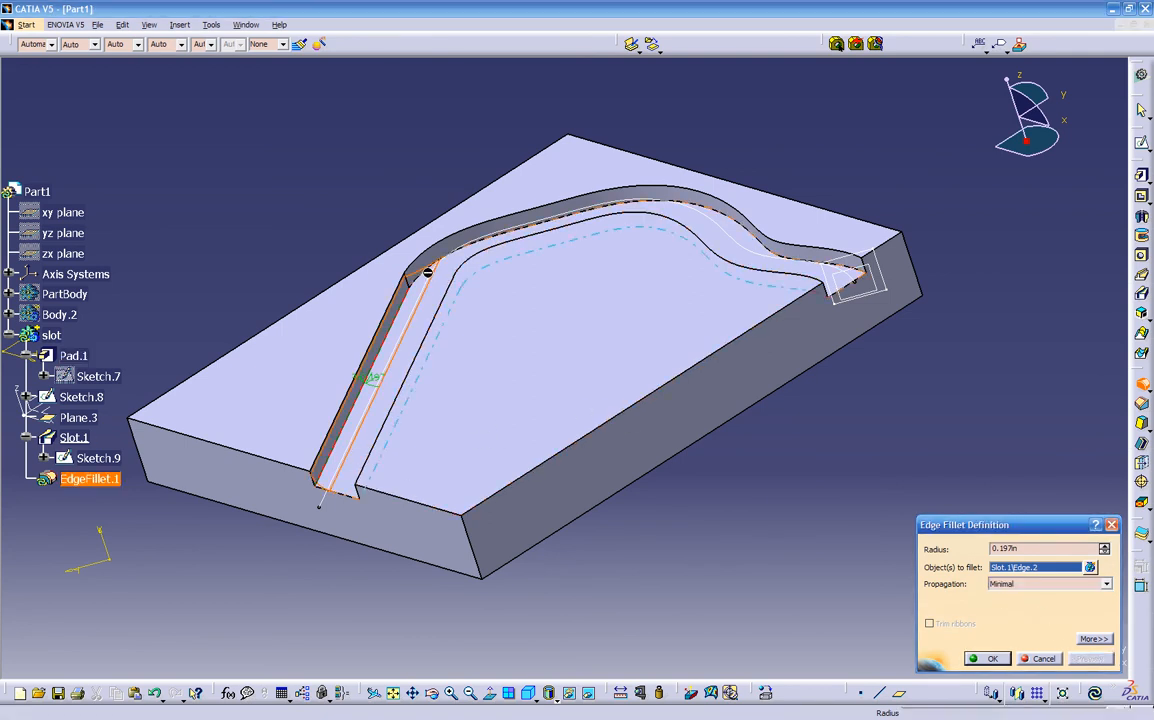
Set the fillet's propagation to Tangency, preview it, and create the 0.197 in fillet along the straight edge
left_click(1023, 585)
left_click(1016, 597)
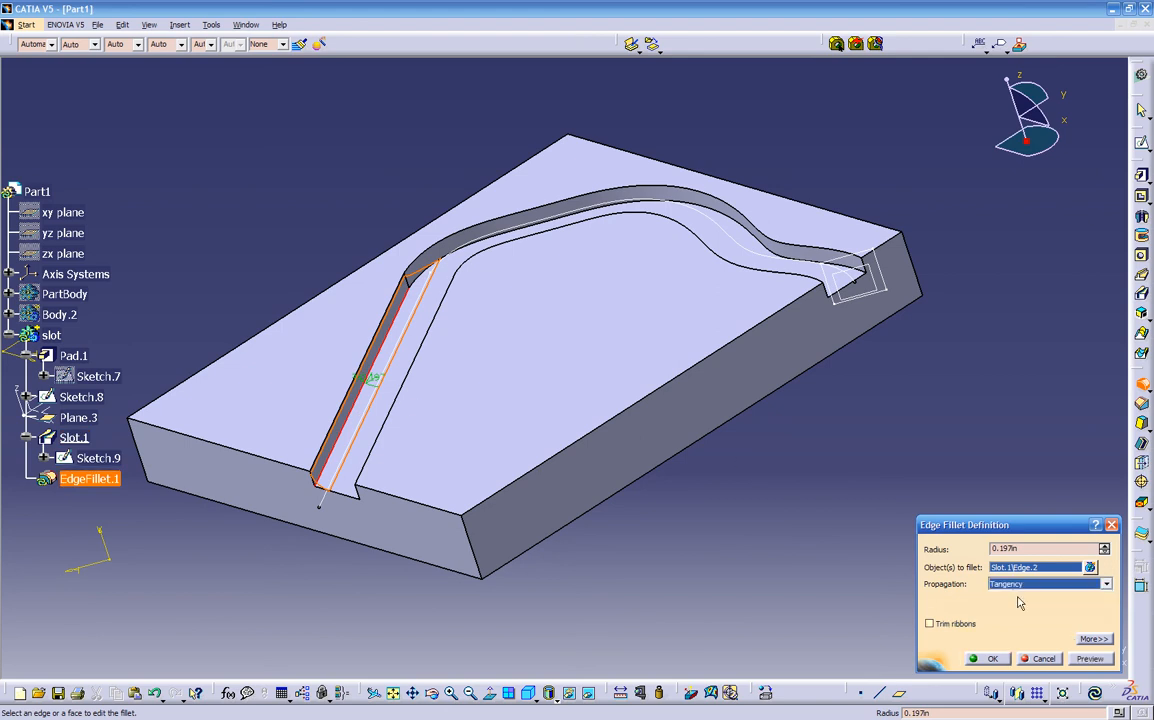
left_click(1089, 658)
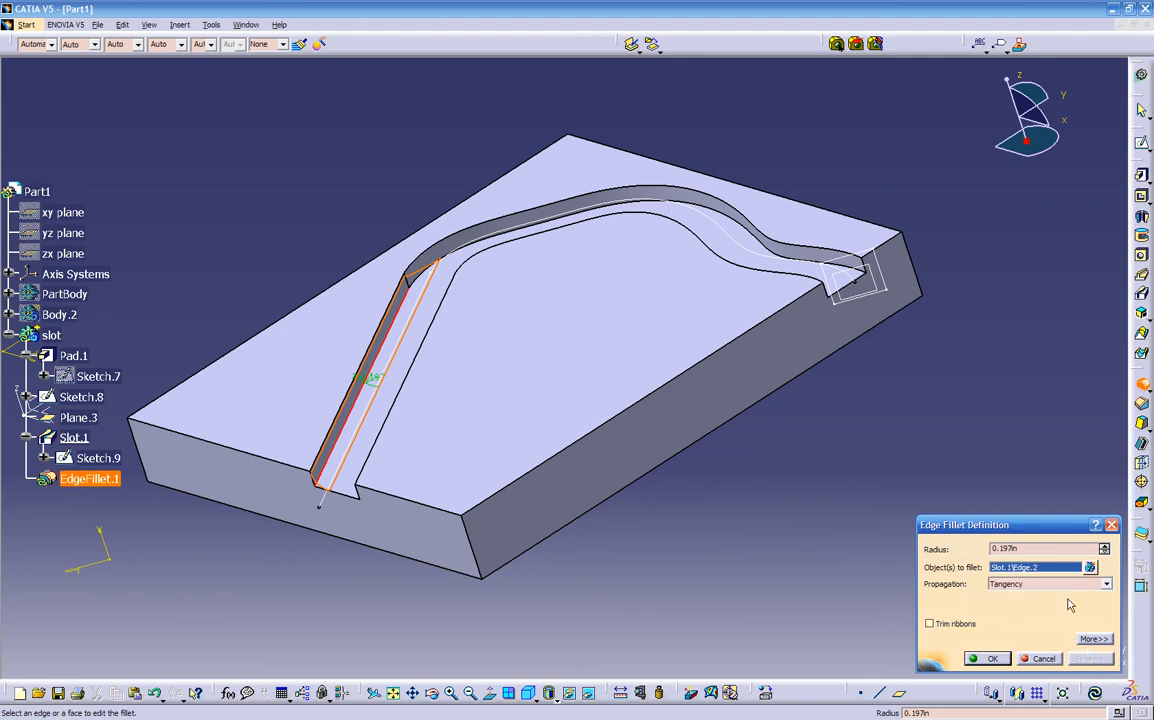
left_click(992, 658)
middle_click_drag(786, 502, 737, 500)
left_click(737, 500)
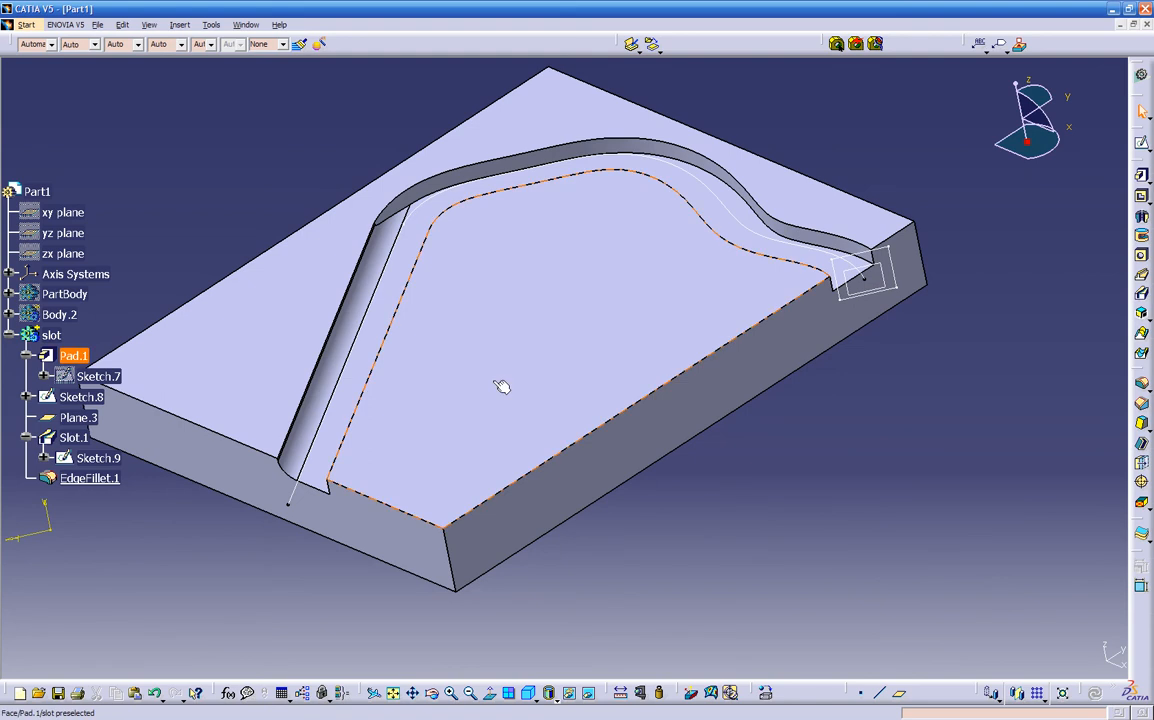
Edit the edge fillet to include the bottom edge of the slot's curved outer wall, preview it, and accept the change
double_click(379, 273)
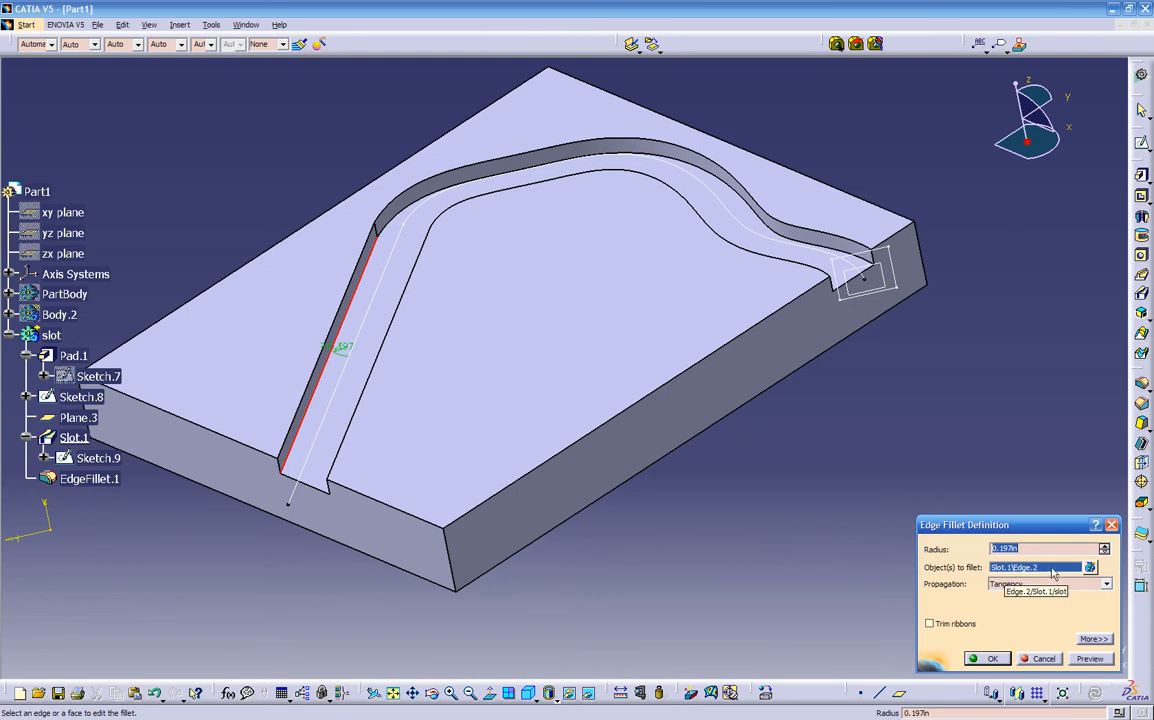
left_click(395, 203)
left_click(420, 186)
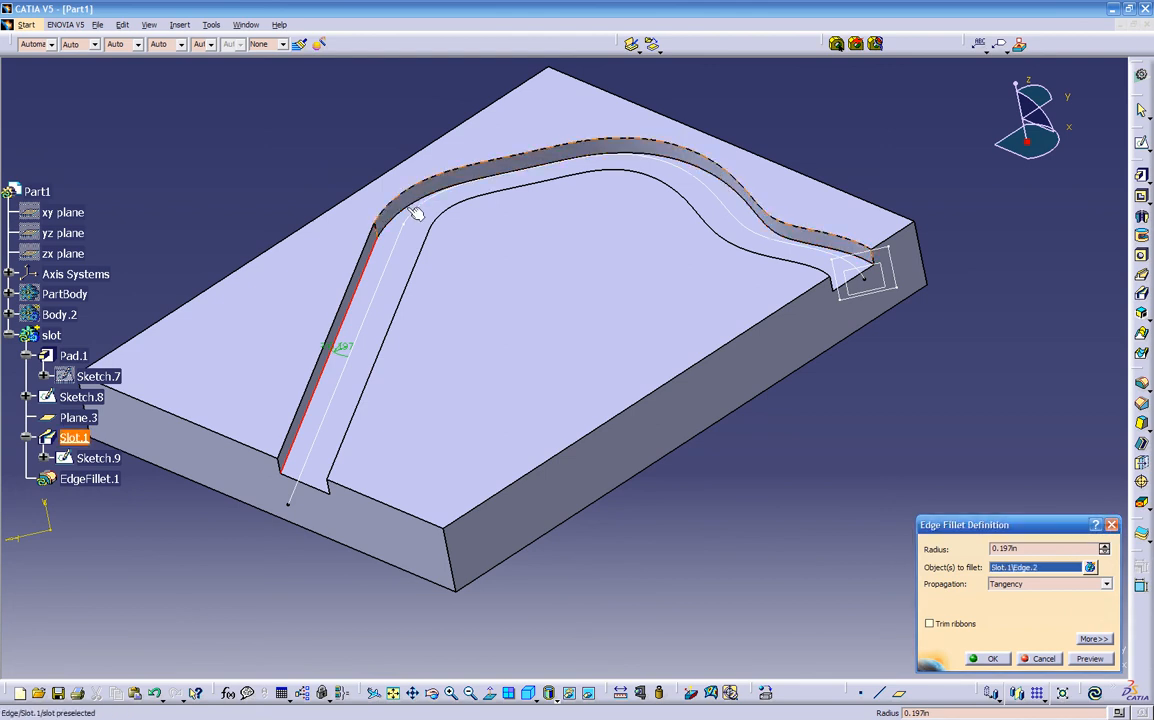
middle_click_drag(378, 251, 488, 180)
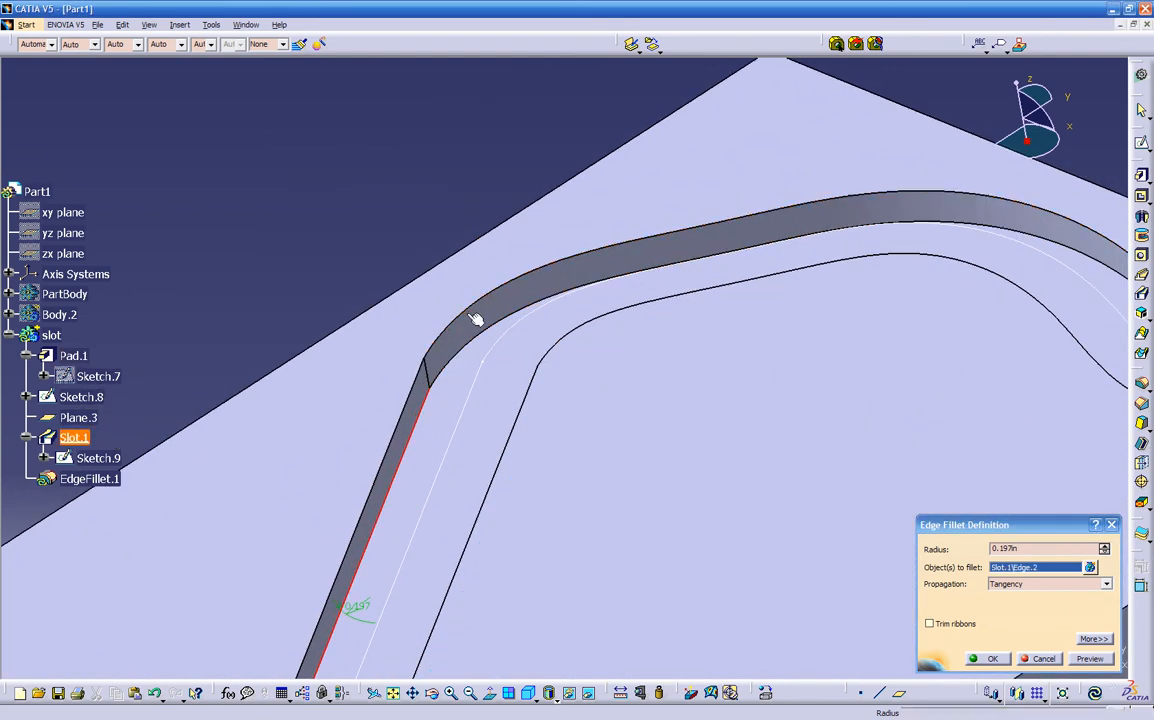
left_click(472, 350)
middle_click_drag(729, 398, 353, 329)
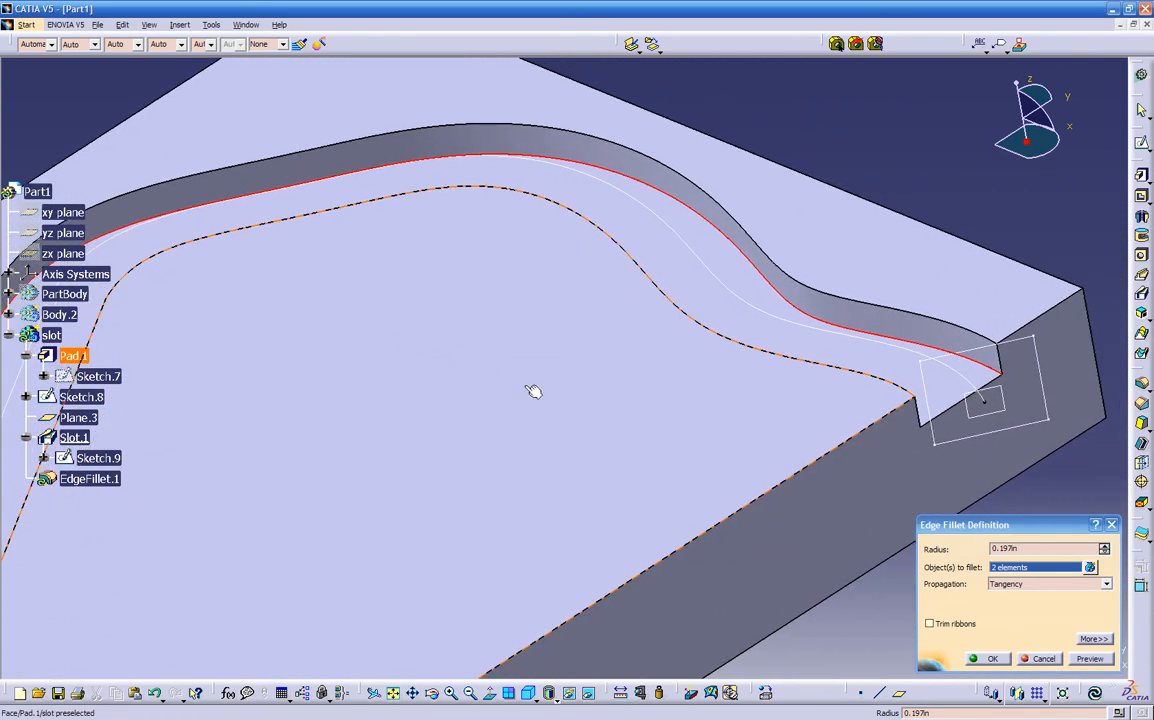
middle_click_drag(529, 392, 505, 453, "ctrl")
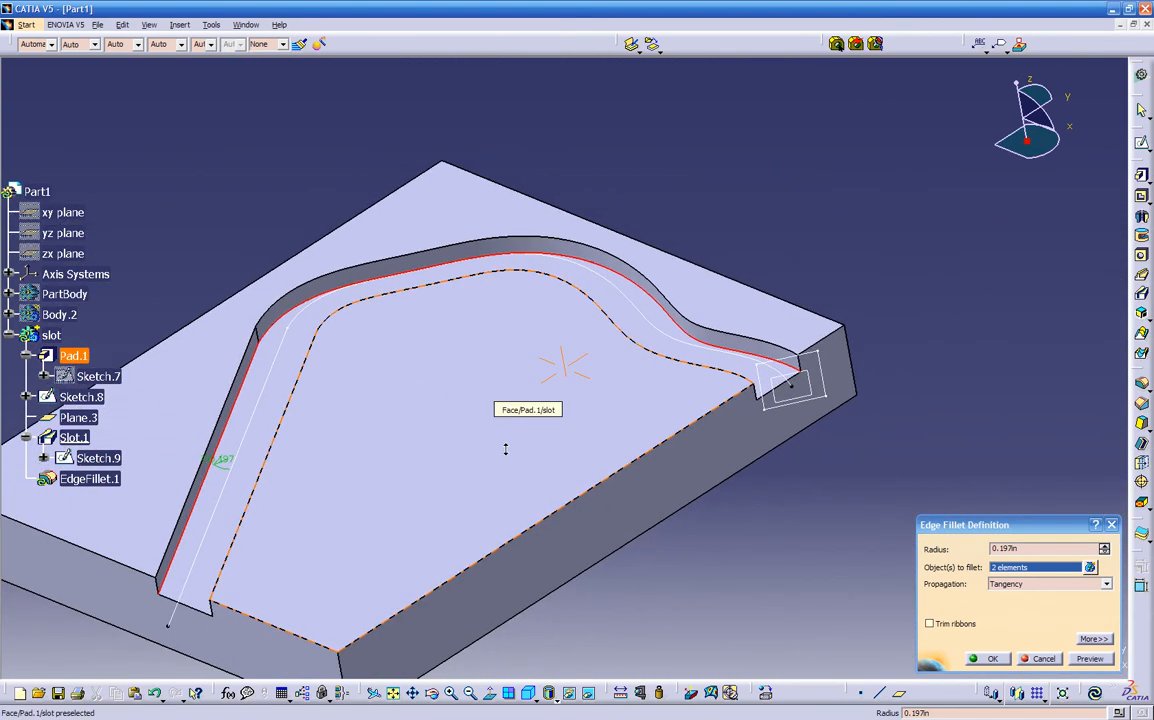
left_click(1090, 659)
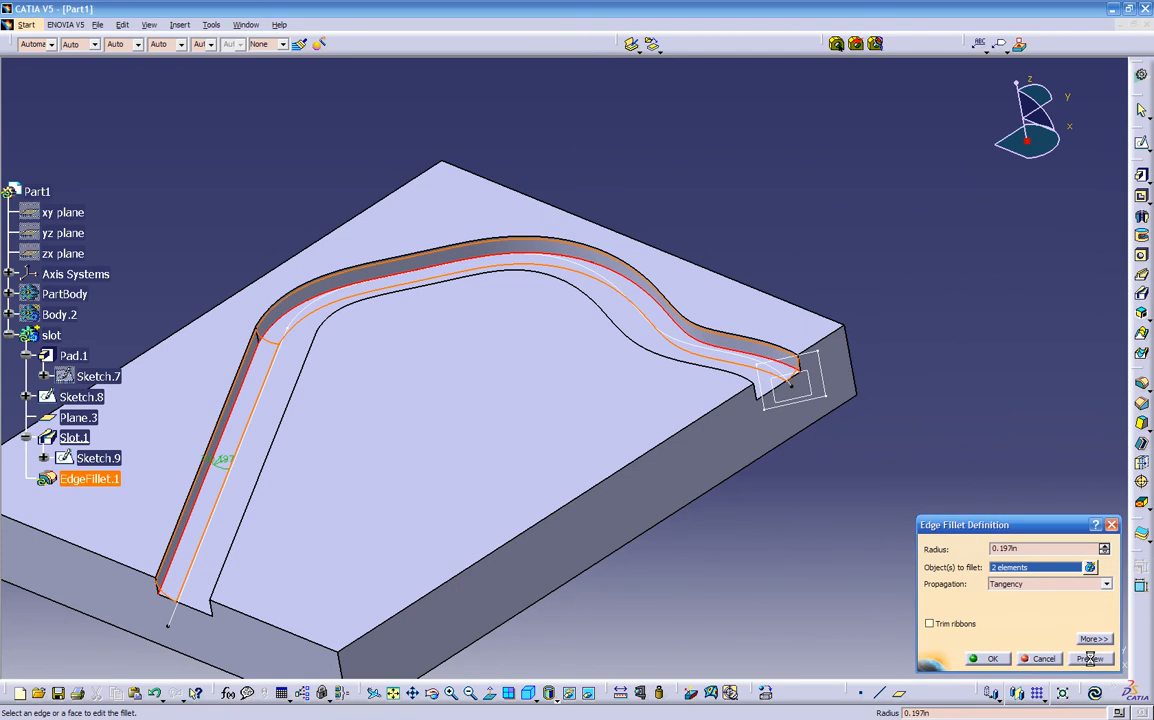
left_click(991, 659)
middle_click_drag(690, 538, 592, 486)
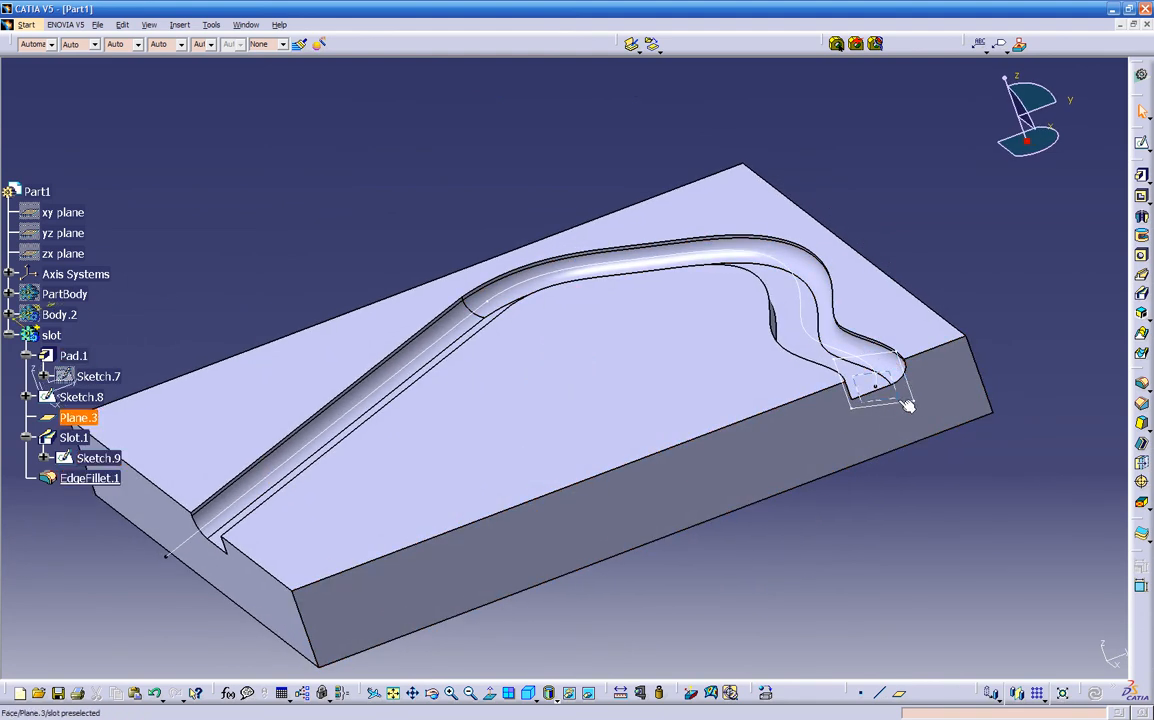
Delete the edge fillet along the slot's outer bottom edge
left_click(800, 258)
middle_click_drag(693, 350, 723, 321)
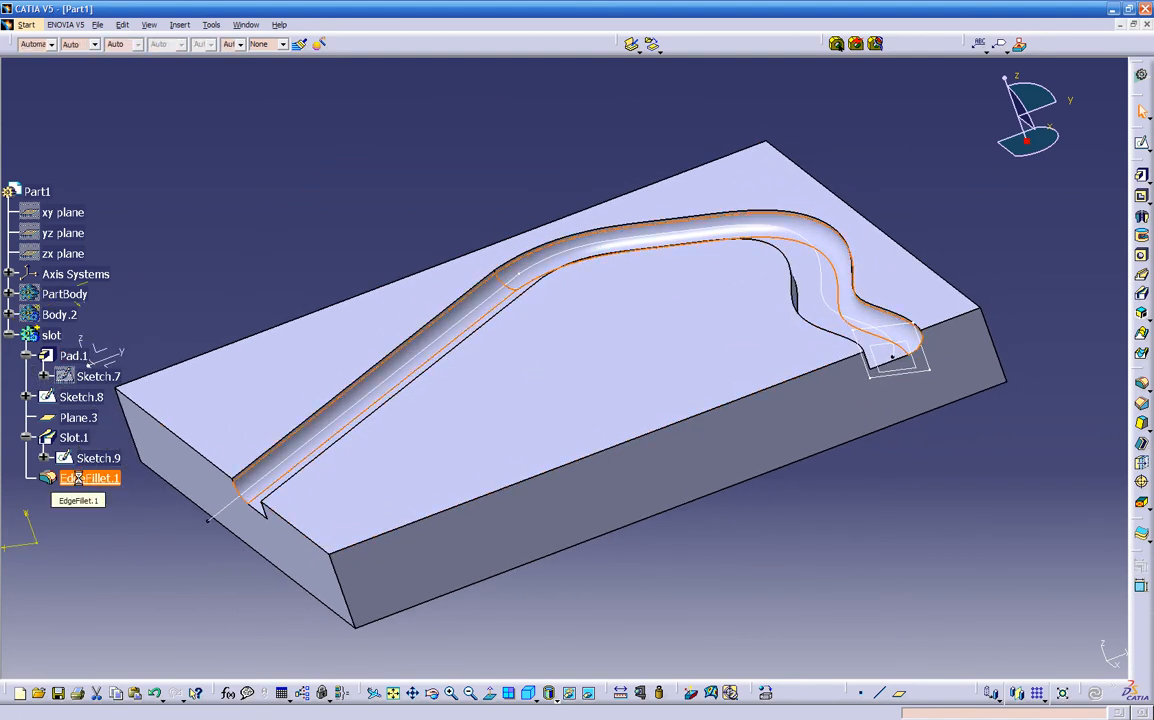
key("Delete")
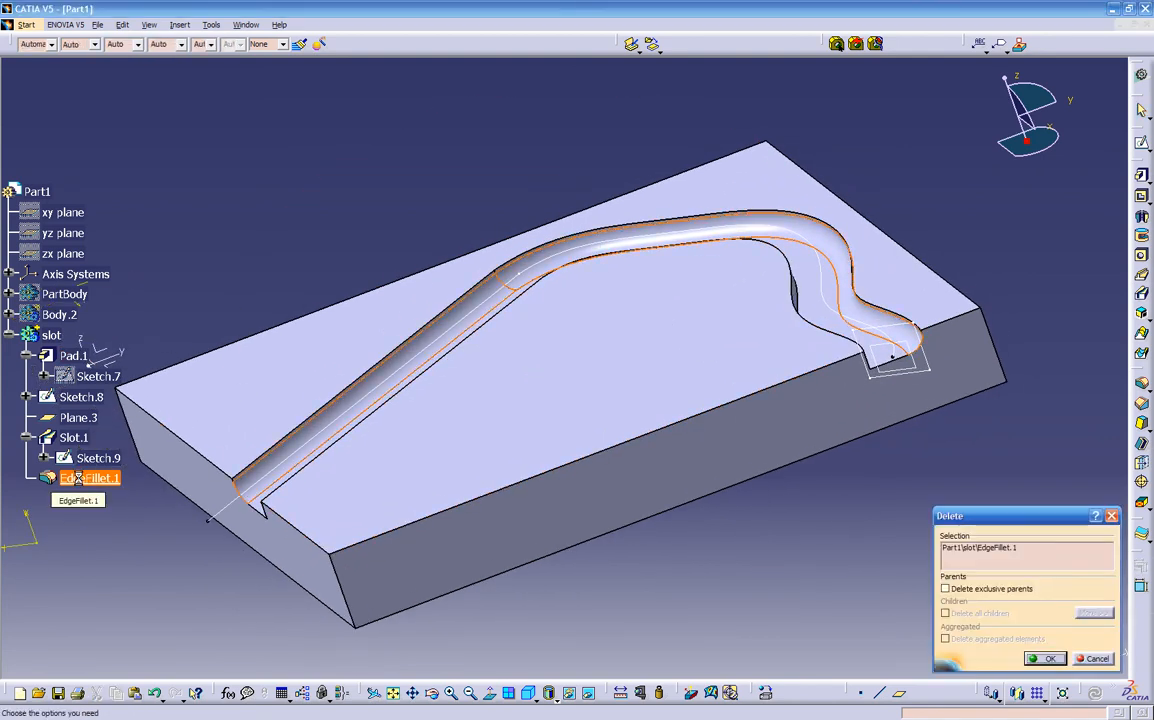
left_click(1038, 660)
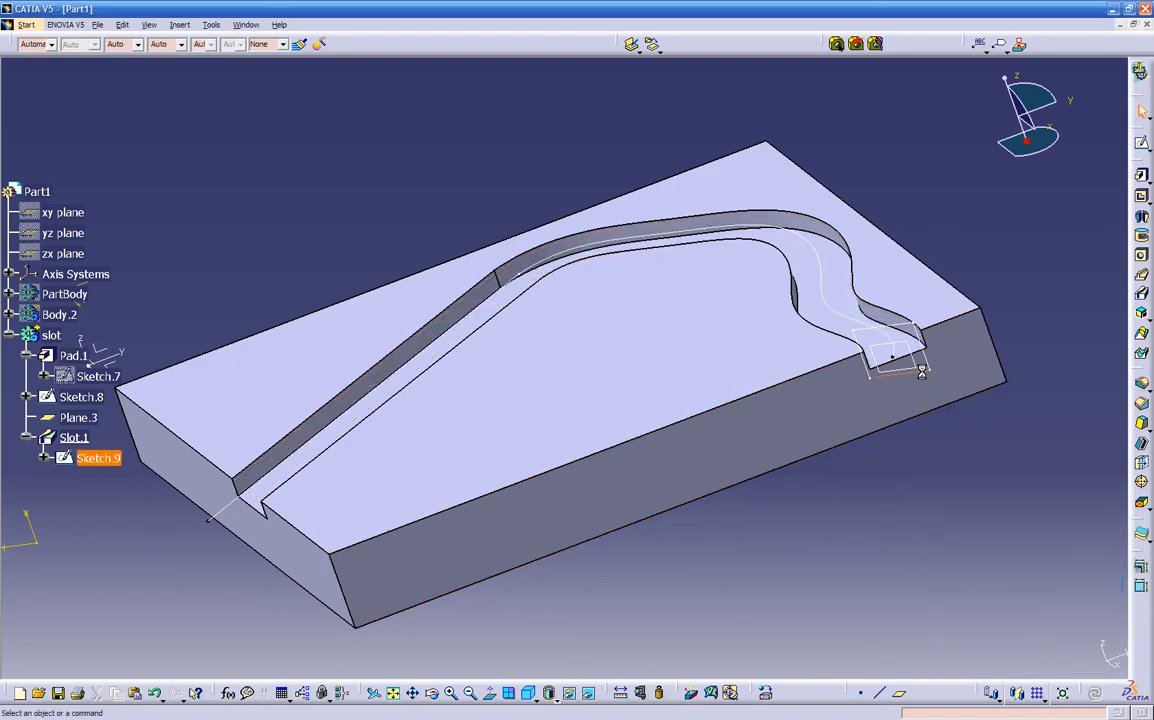
Edit the slot's rectangular profile sketch to round its two bottom corners, and rebuild the slot with the rounded profile
double_click(922, 372)
middle_click_drag(528, 574, 549, 626)
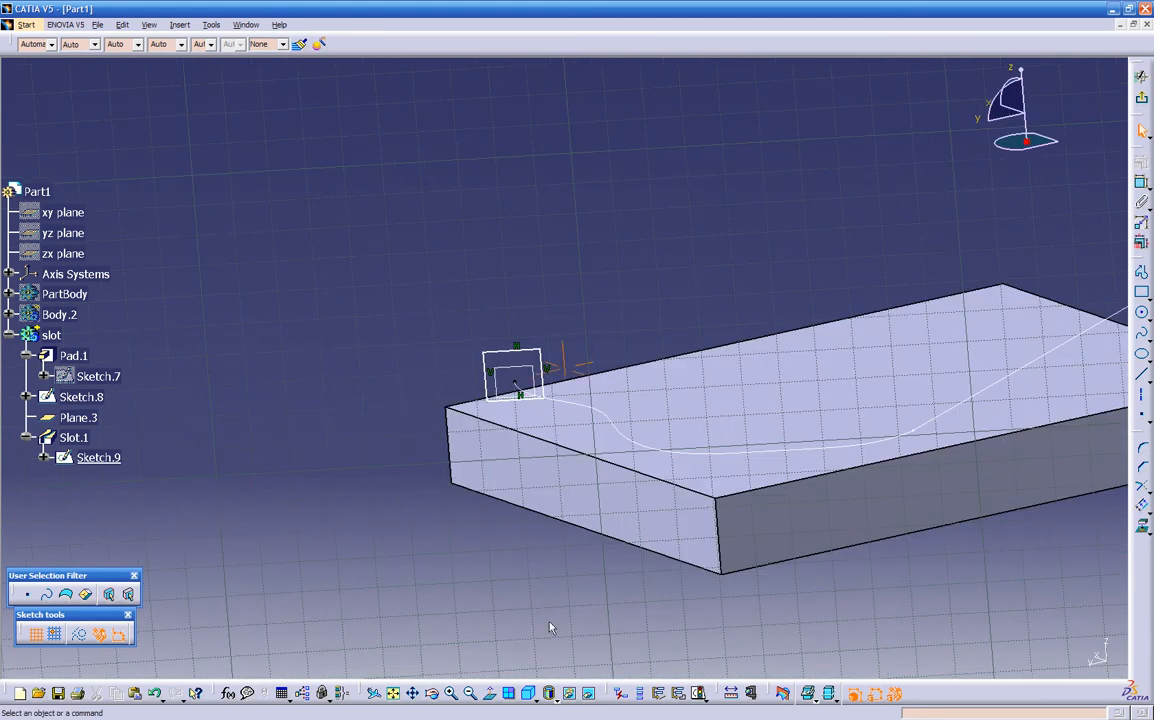
left_click(492, 695)
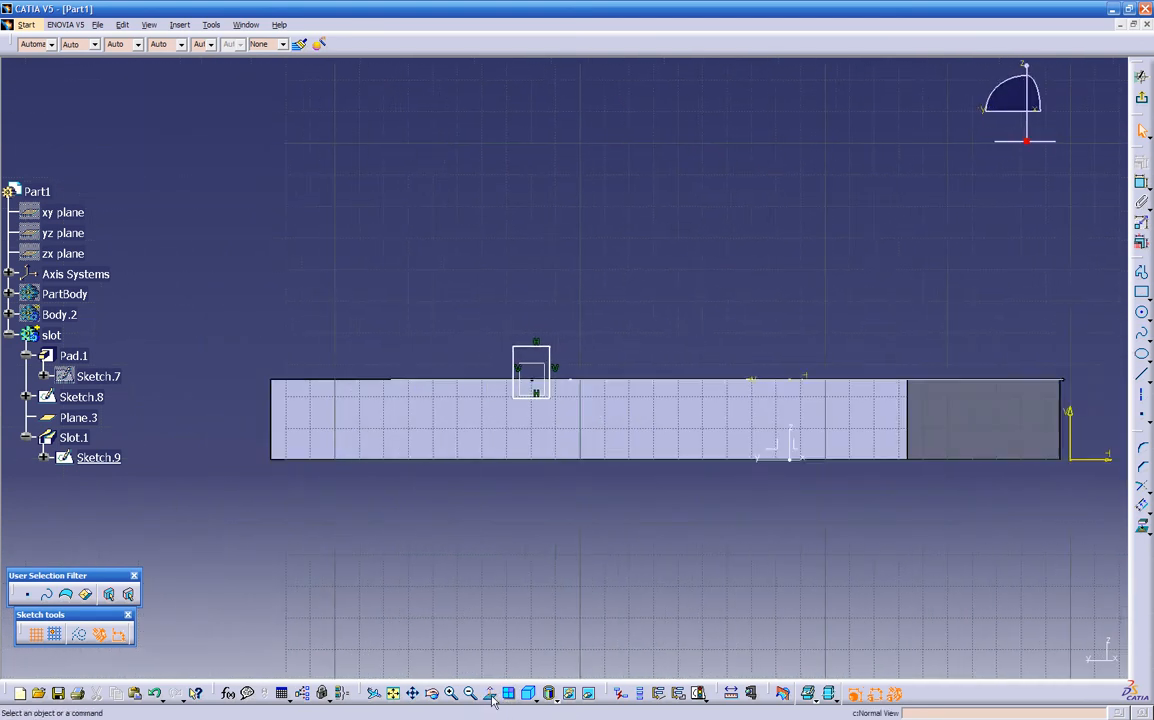
mouse_move(636, 564)
middle_mouse_down("ctrl")
mouse_move(665, 520)
mouse_move(774, 430)
middle_mouse_up("ctrl")
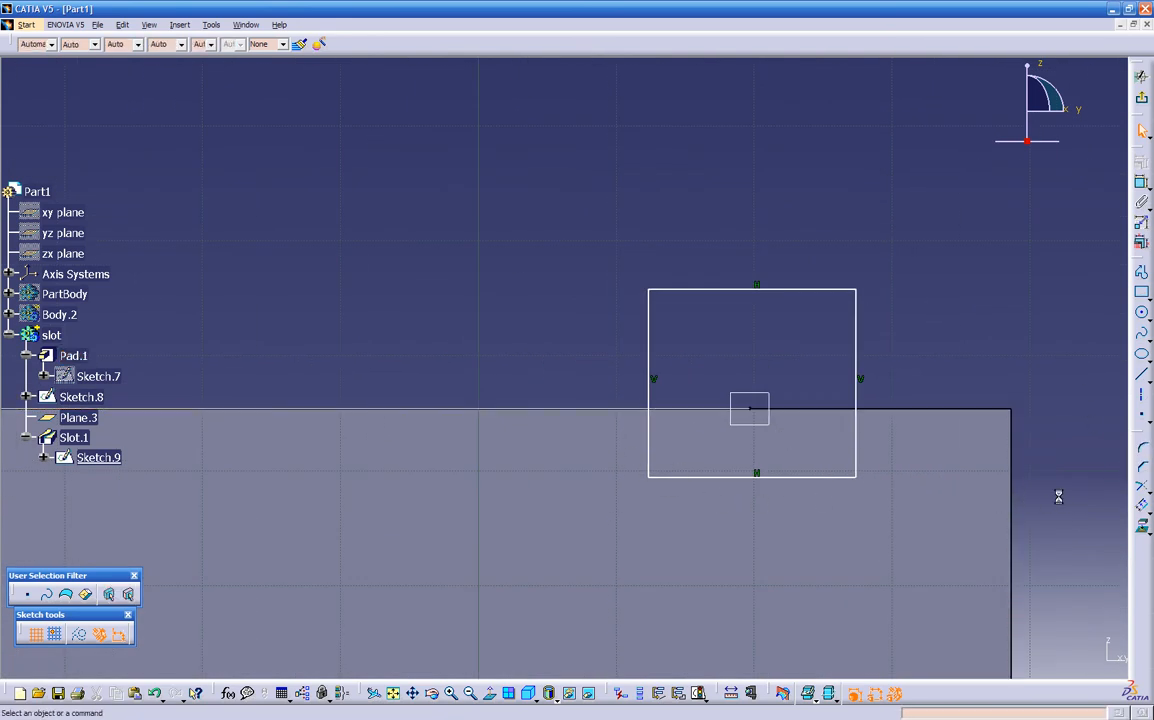
left_click_drag(597, 527, 616, 527)
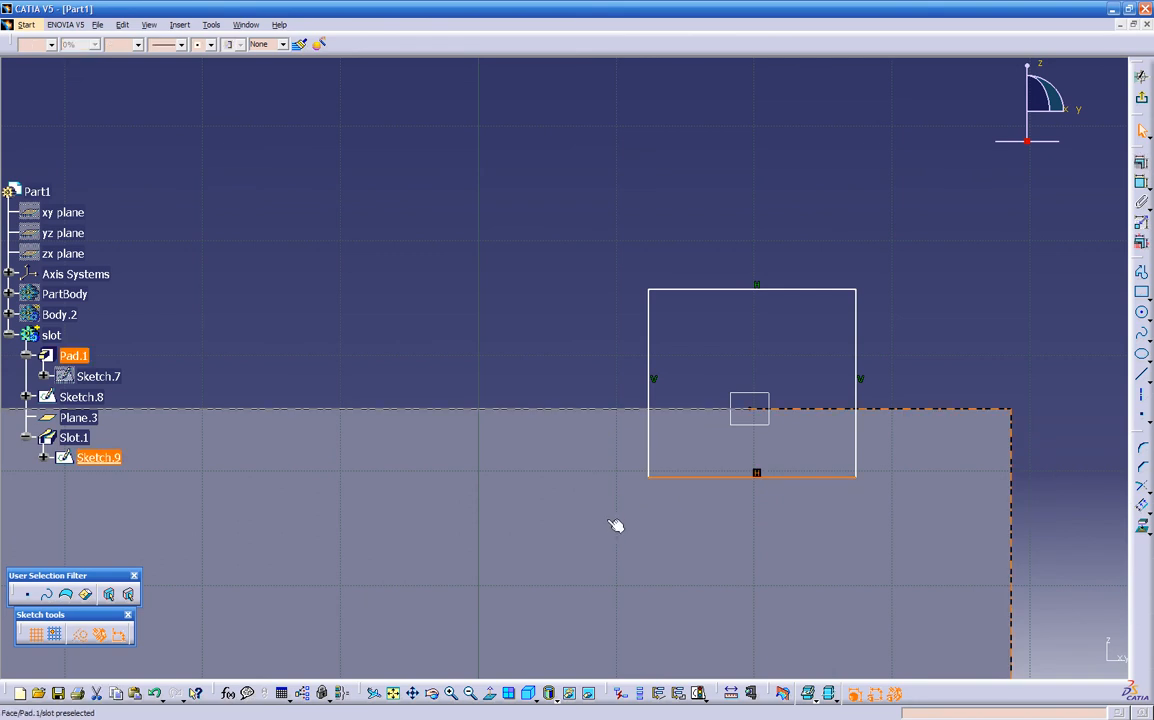
left_click(1143, 455)
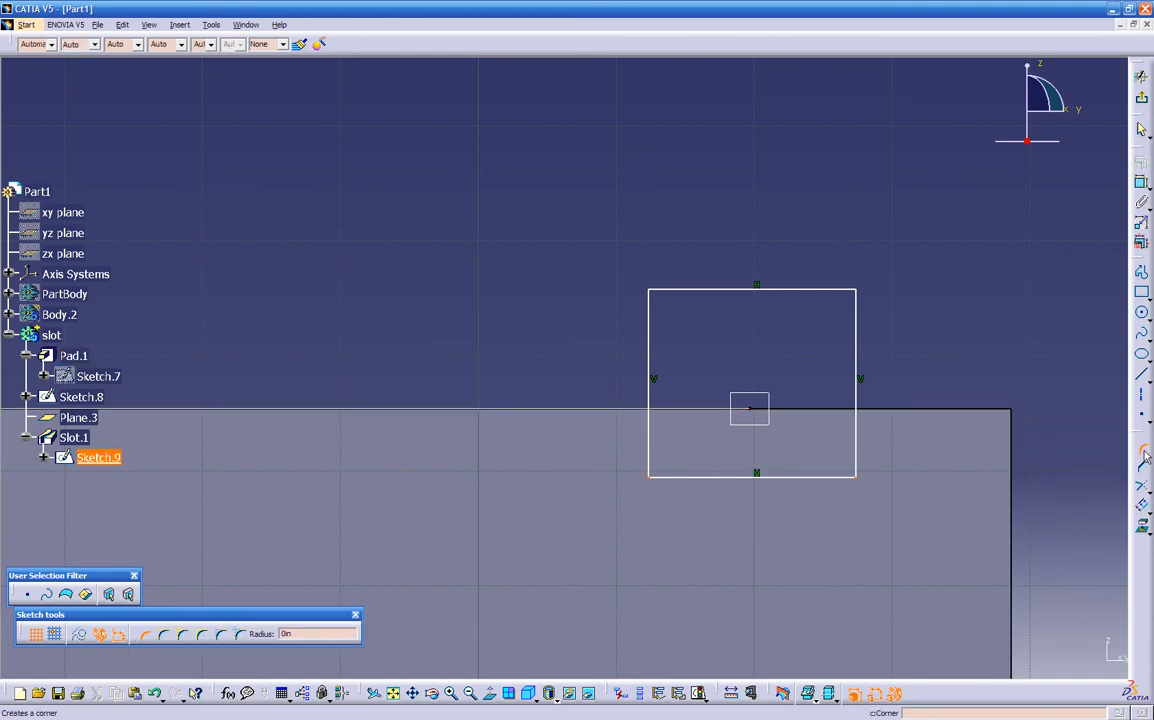
double_click(318, 633)
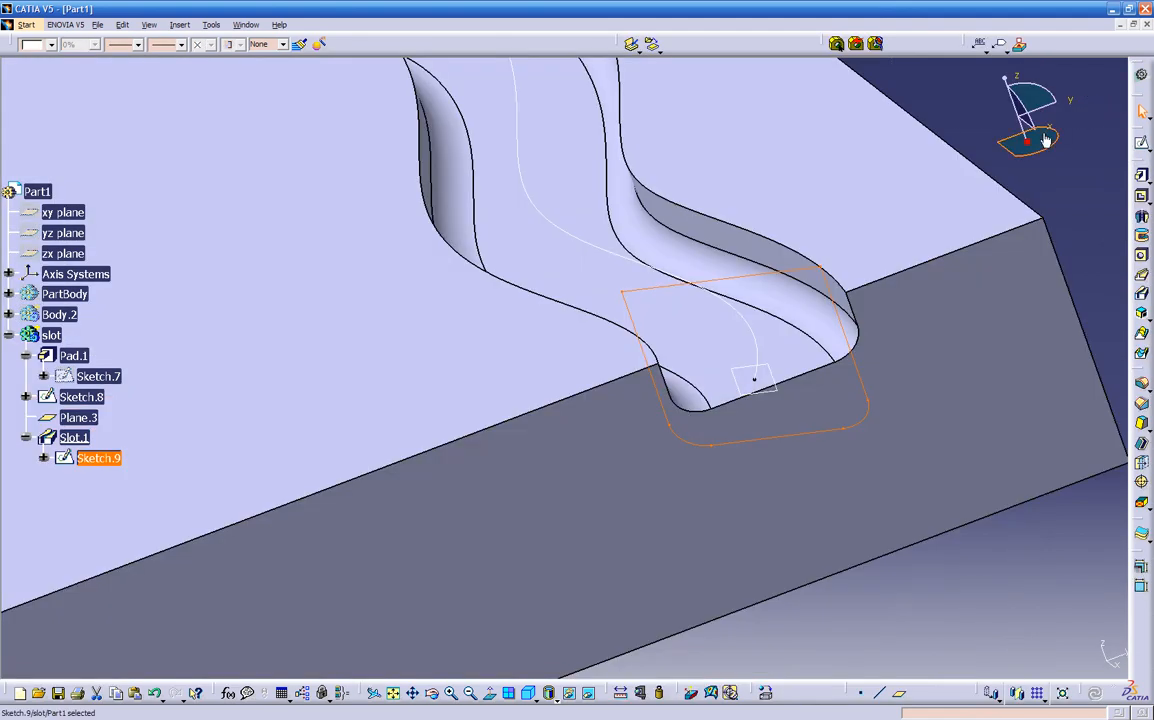
mouse_move(932, 390)
middle_mouse_down("ctrl")
mouse_move(885, 477)
mouse_move(600, 240)
mouse_move(451, 260)
mouse_move(667, 283)
mouse_move(598, 381)
mouse_move(703, 368)
mouse_move(693, 486)
middle_mouse_up("ctrl")
middle_click_drag(773, 545, 600, 580)
middle_click_drag(808, 372, 667, 545)
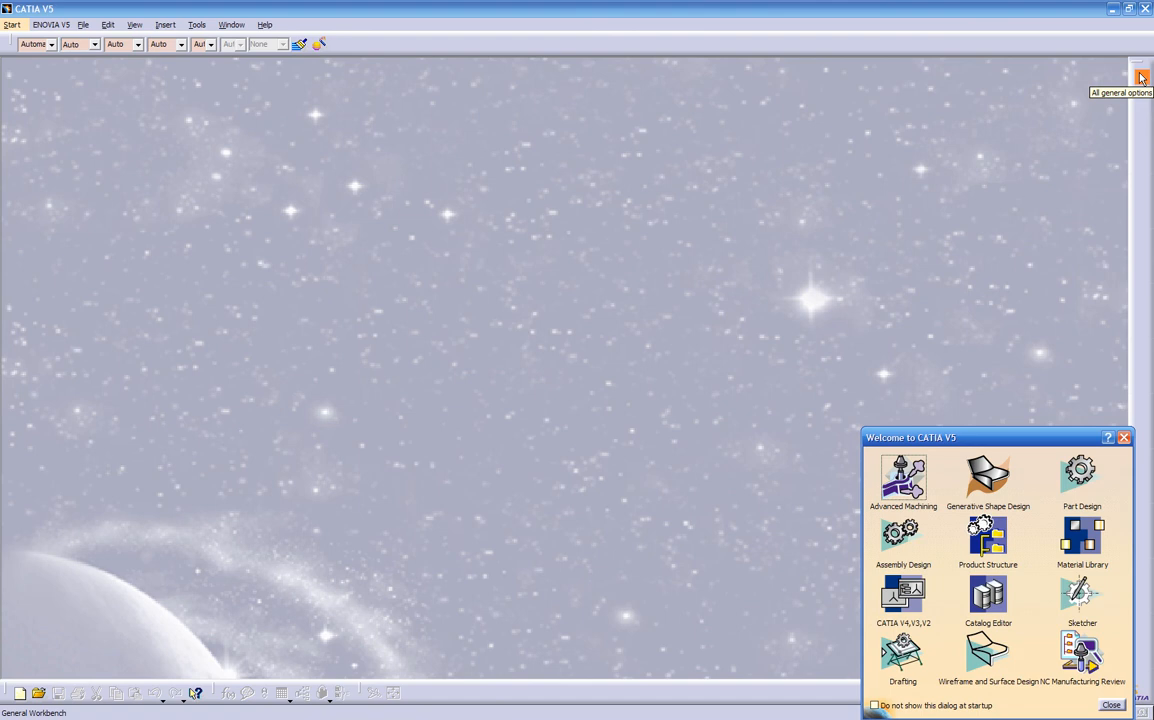
Create a new Part Design part and start a sketch on its YZ plane
left_click(1080, 472)
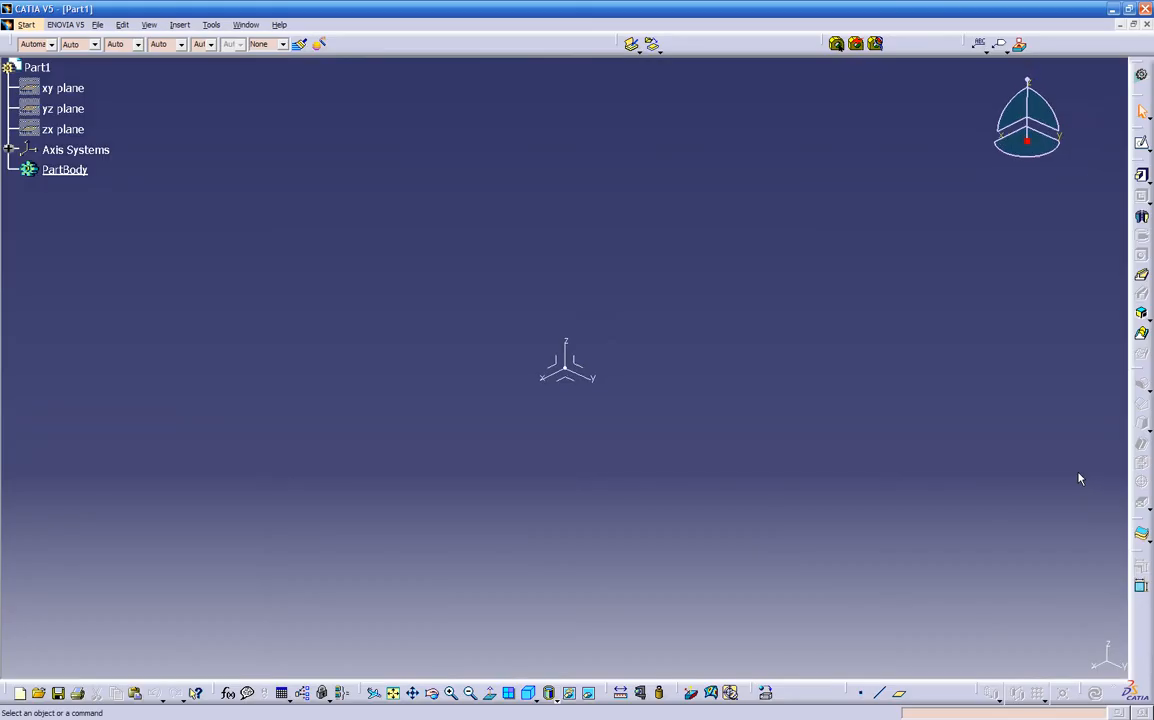
middle_click_drag(724, 384, 665, 413)
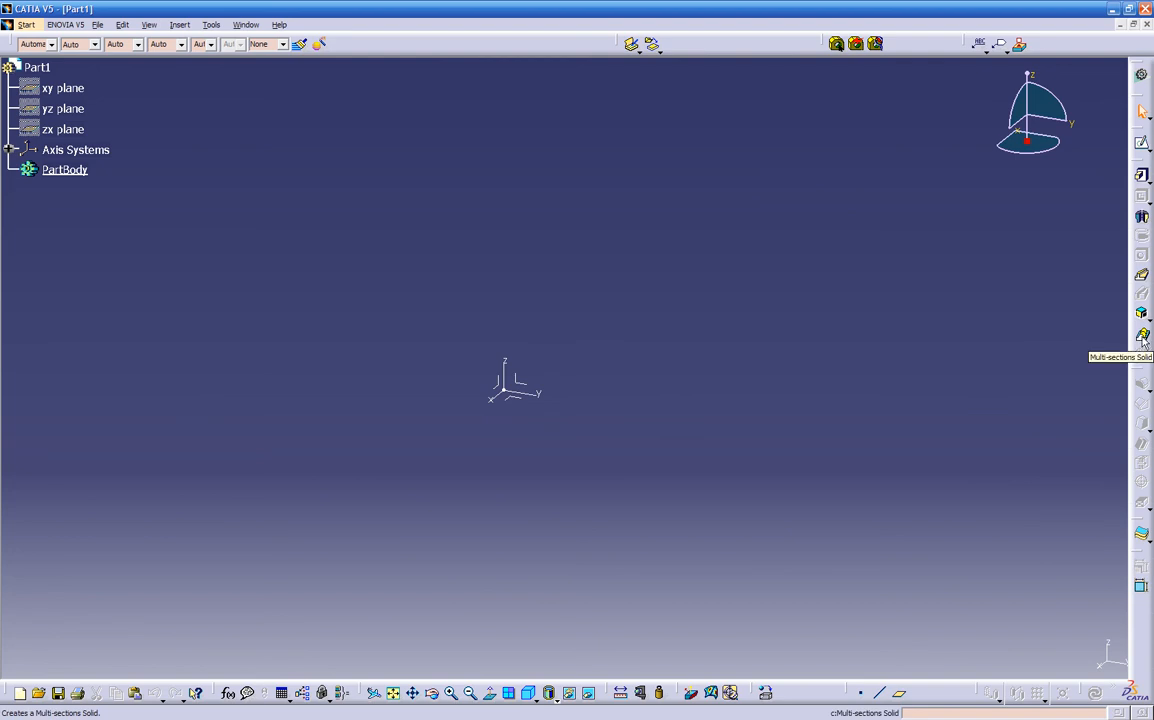
left_click(1143, 145)
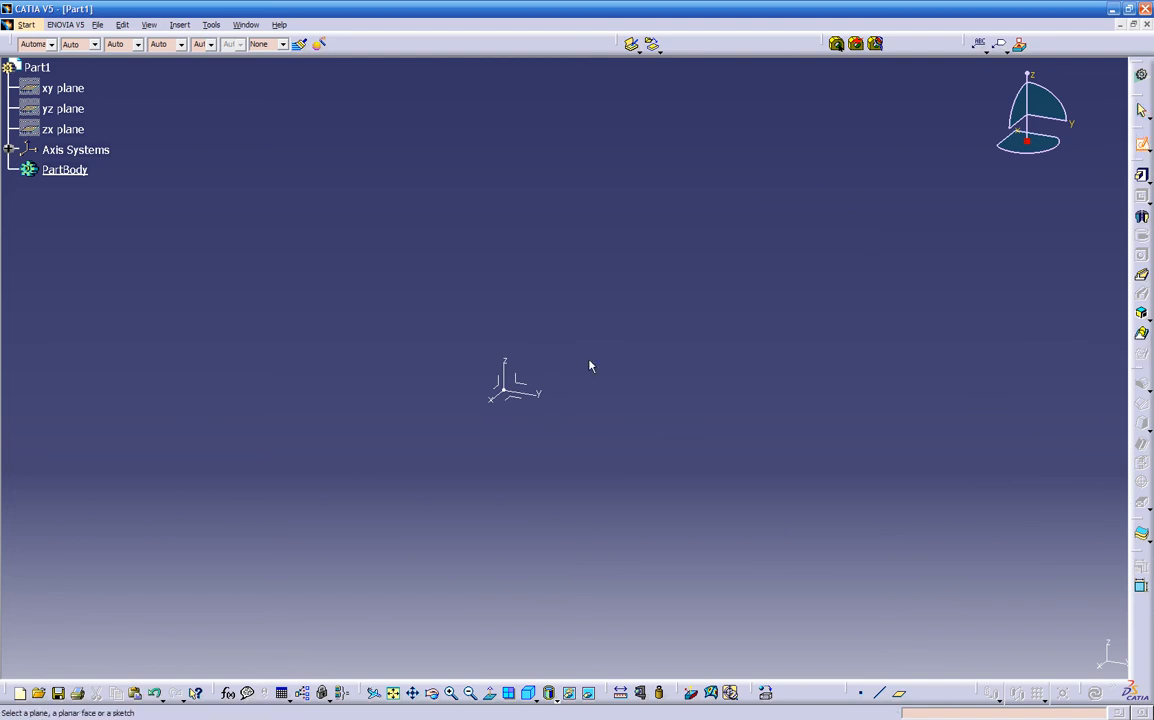
left_click(515, 380)
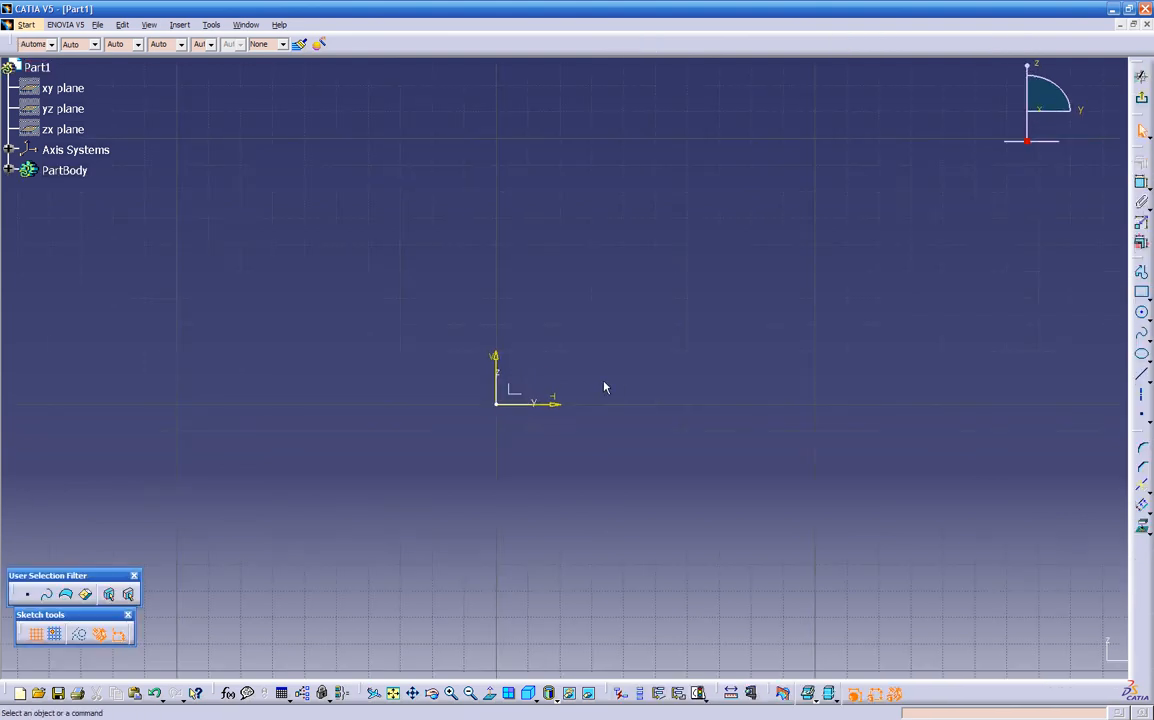
Sketch a horizontal, flat ellipse with a major radius of about 2.7 in beside the origin, and exit the sketch
left_click(1141, 353)
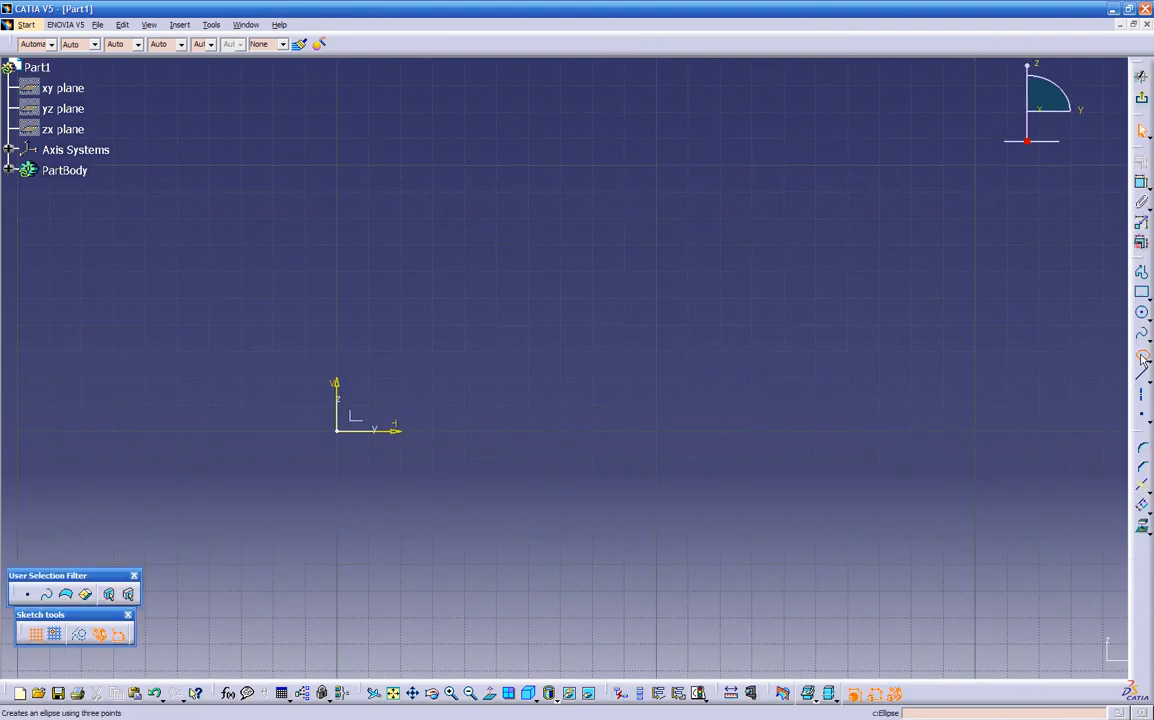
left_click(585, 376)
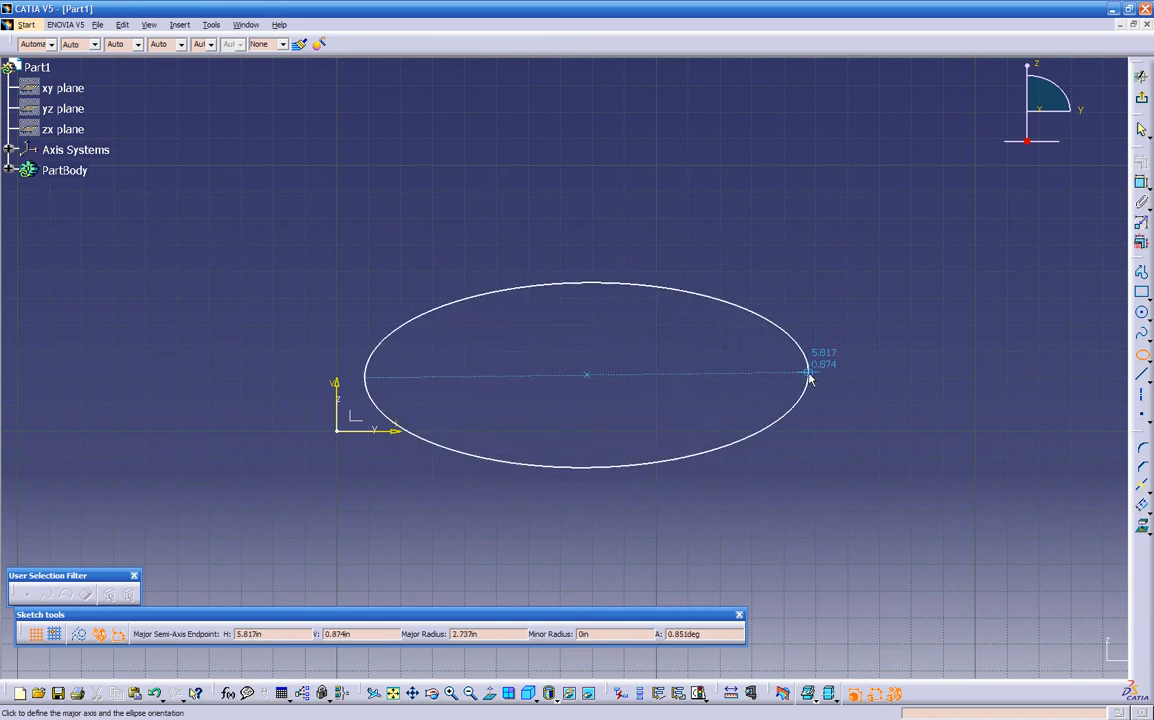
left_click(807, 376)
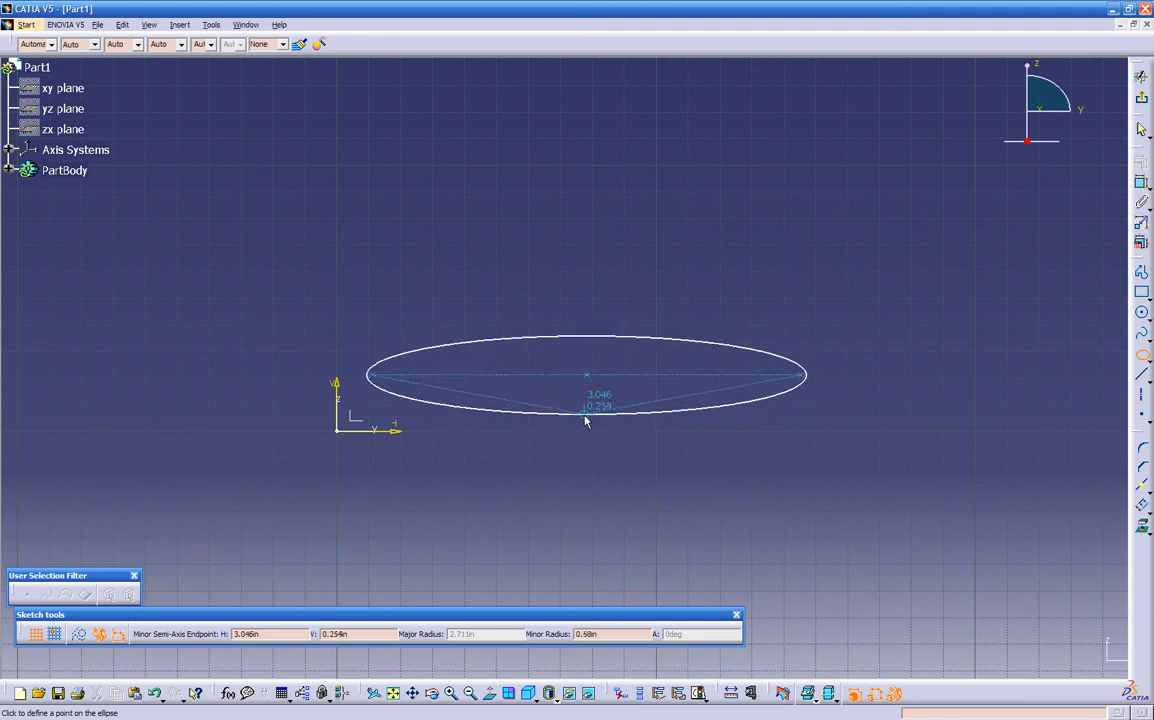
left_click(585, 424)
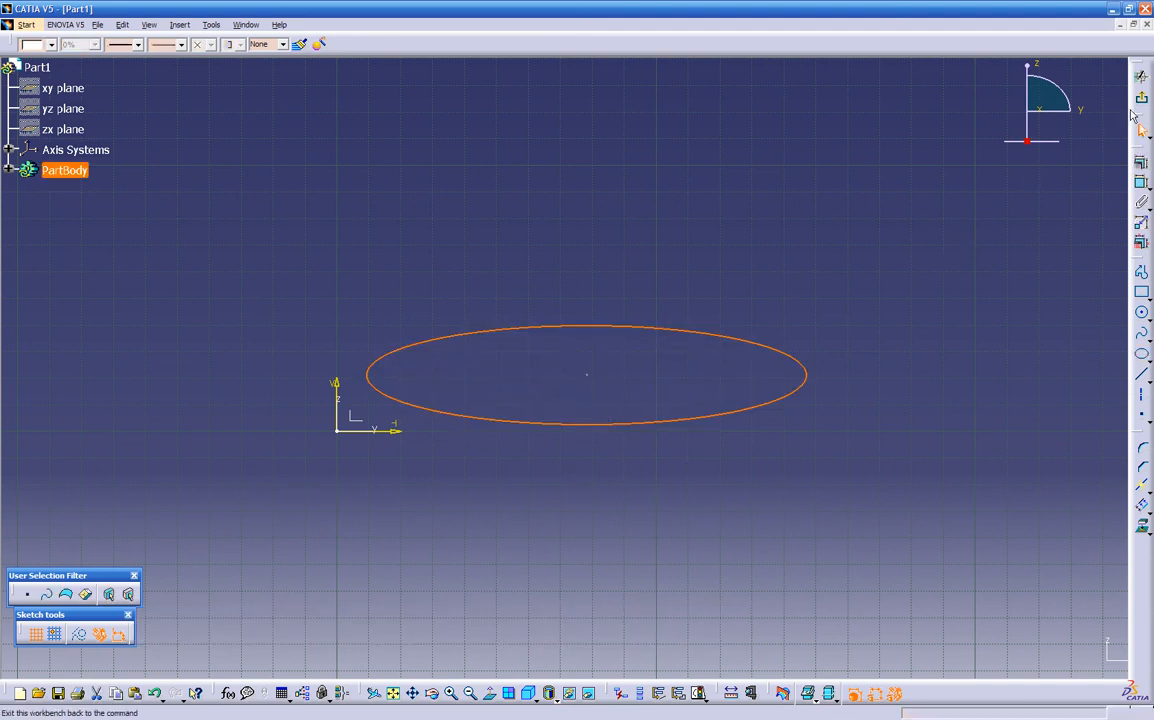
left_click(1141, 97)
left_click(604, 452)
Create a plane offset 6 in from the YZ plane in the reversed direction, behind the ellipse
middle_click_drag(604, 452, 364, 357)
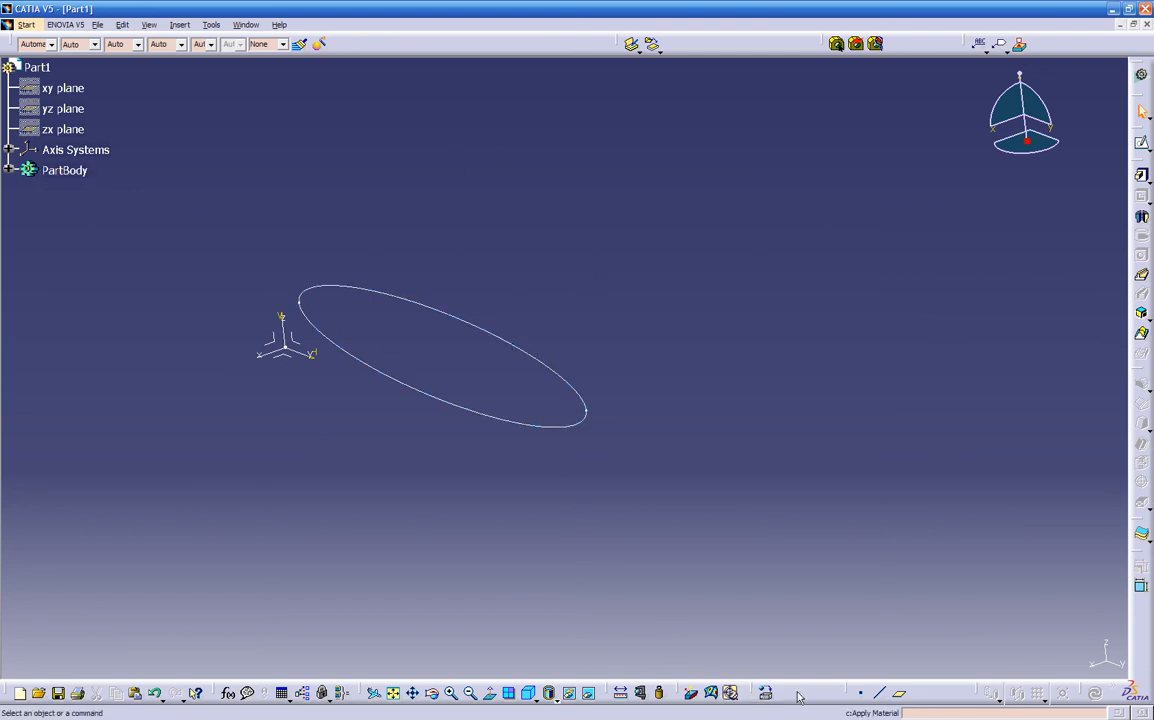
left_click(900, 695)
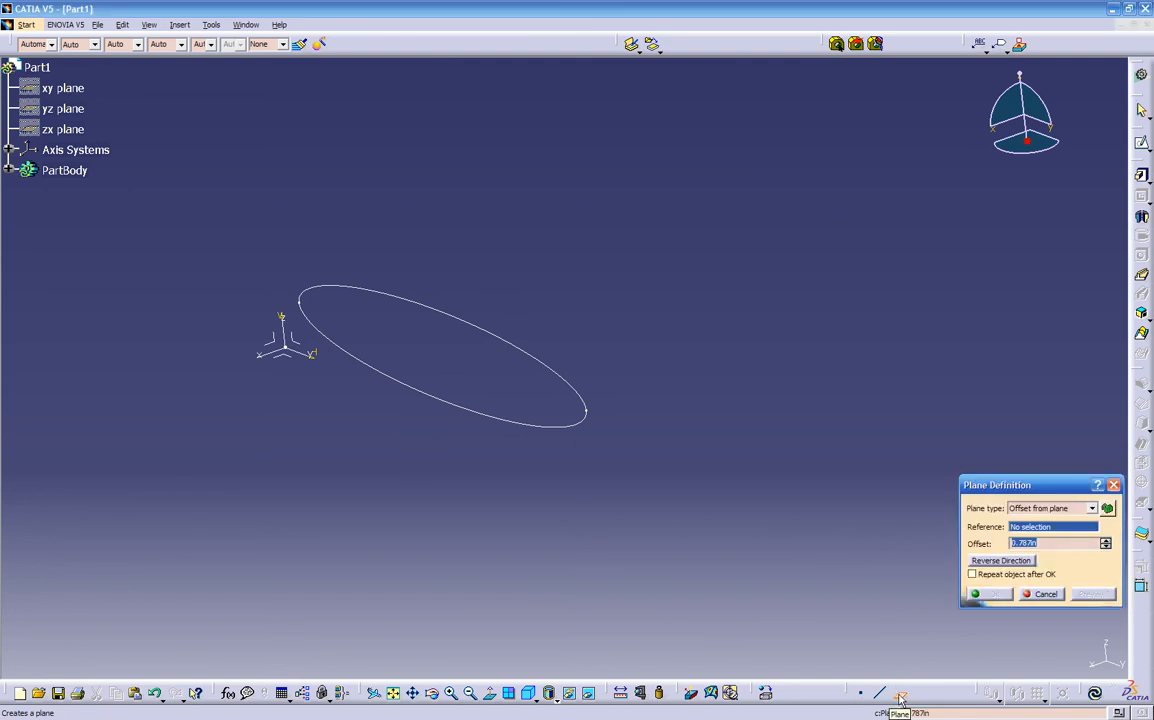
left_click(294, 342)
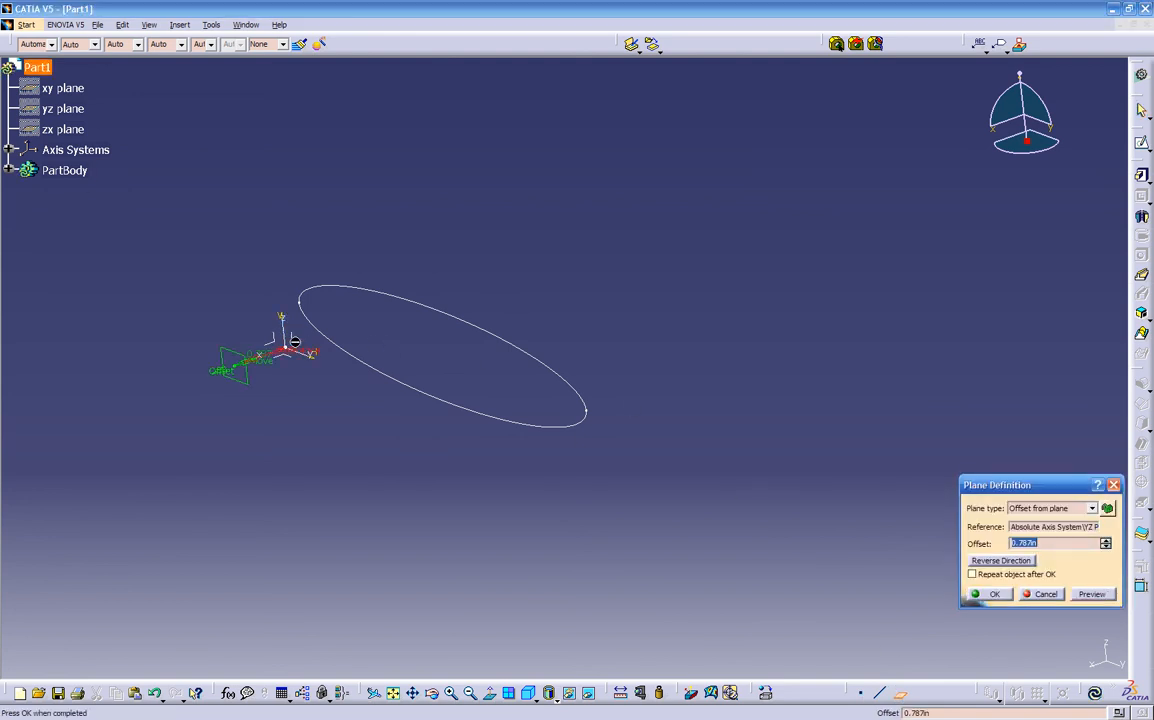
left_click(1012, 565)
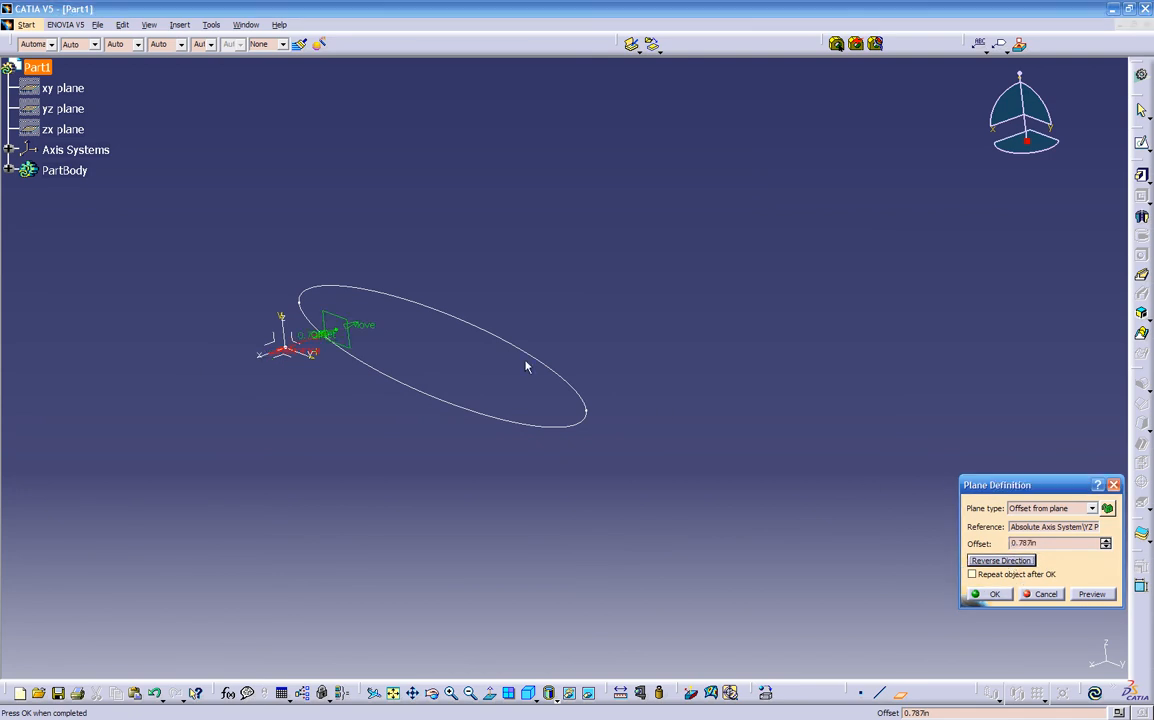
left_click_drag(350, 332, 721, 263)
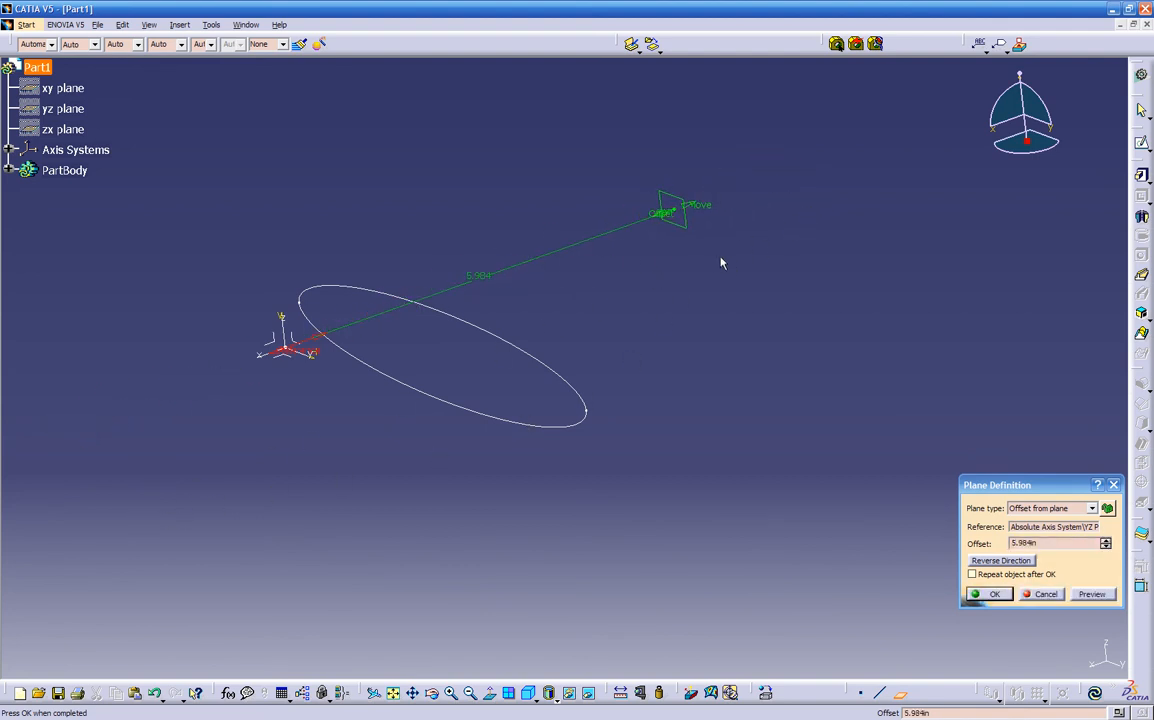
left_click(1008, 561)
left_click(1008, 562)
left_click(1008, 562)
left_click(1008, 562)
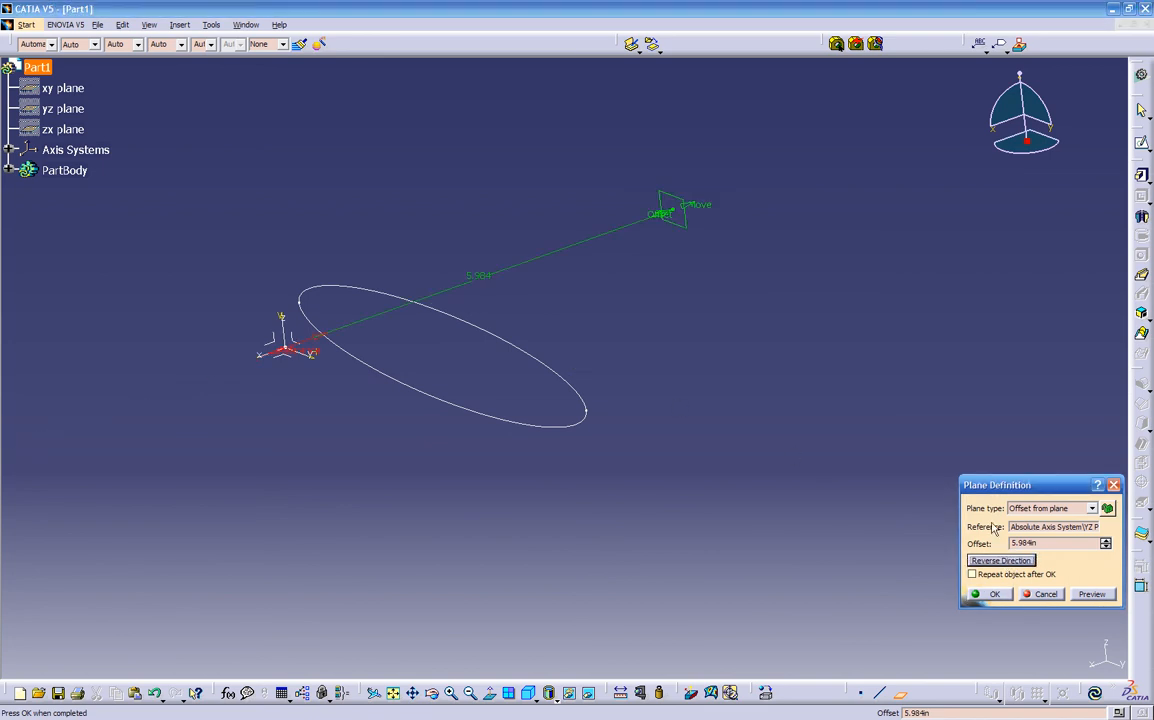
left_click_drag(1043, 543, 945, 555)
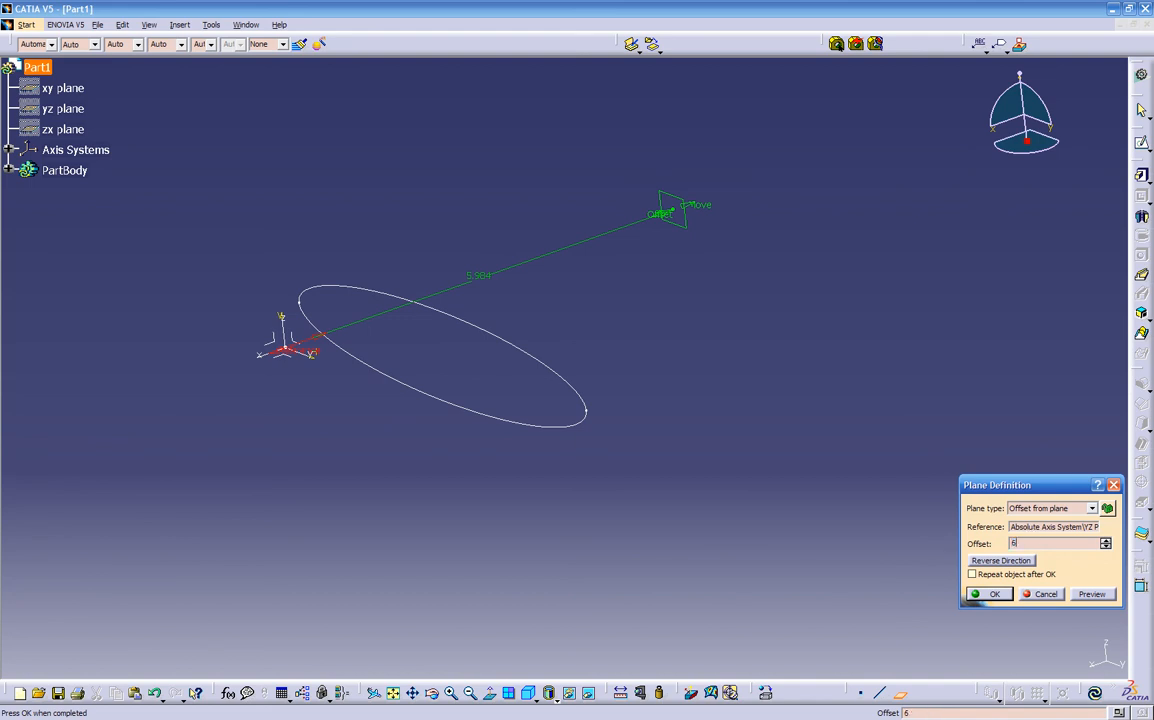
key("Return")
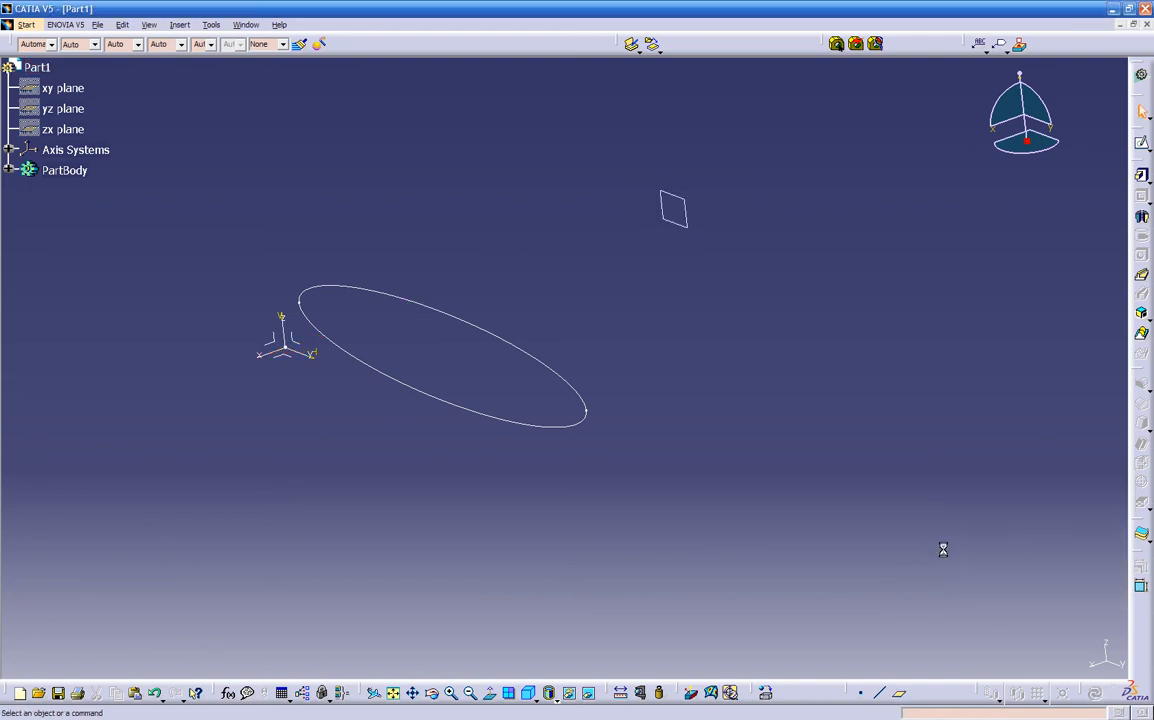
On the offset plane, sketch a narrower, taller ellipse centred on the first, with major radius about 2.2 in, and exit the sketch
left_click(686, 202)
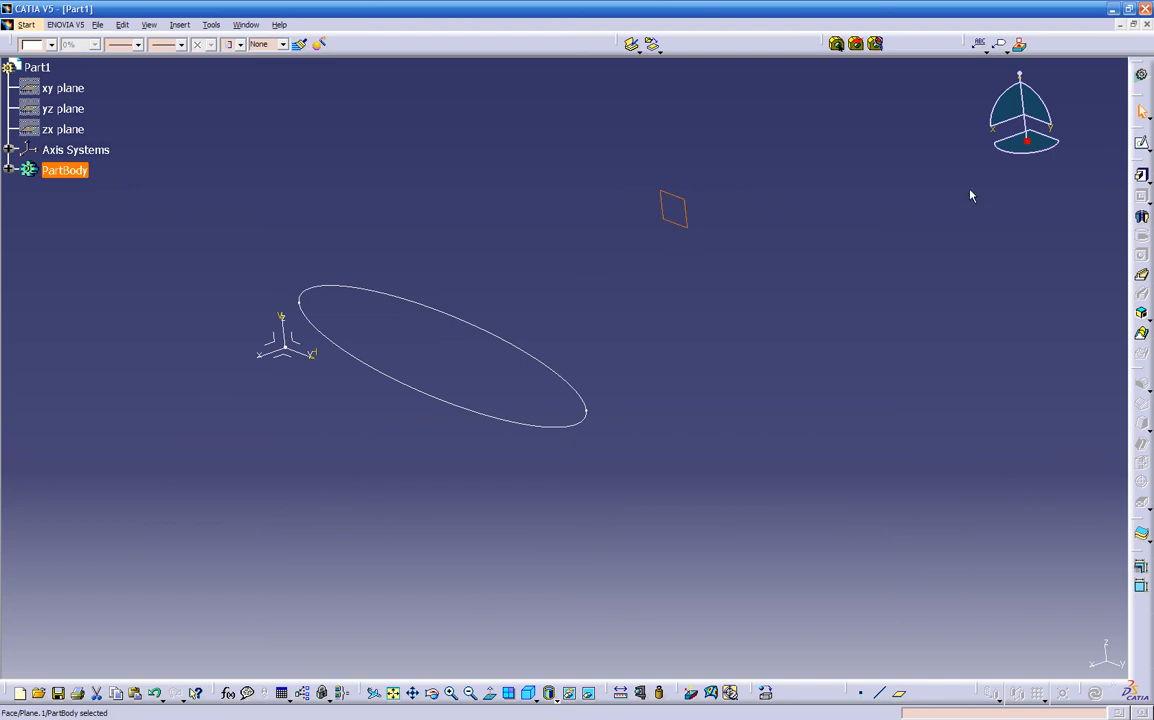
left_click(1143, 145)
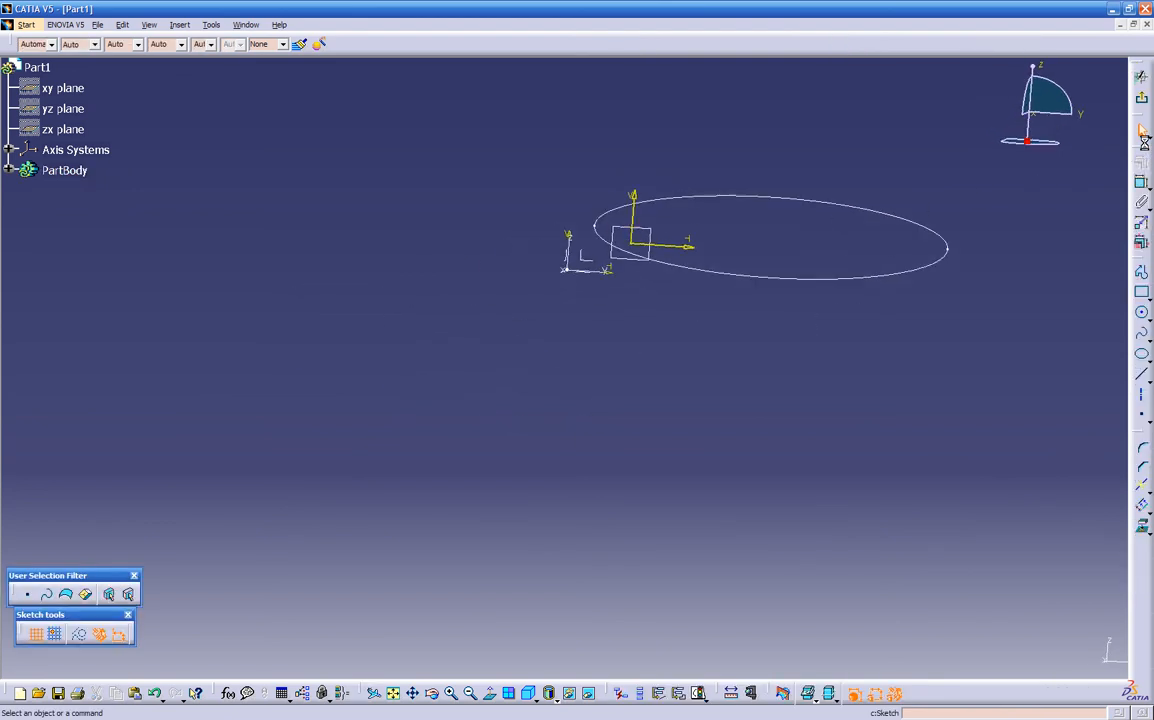
middle_click_drag(614, 474, 497, 554)
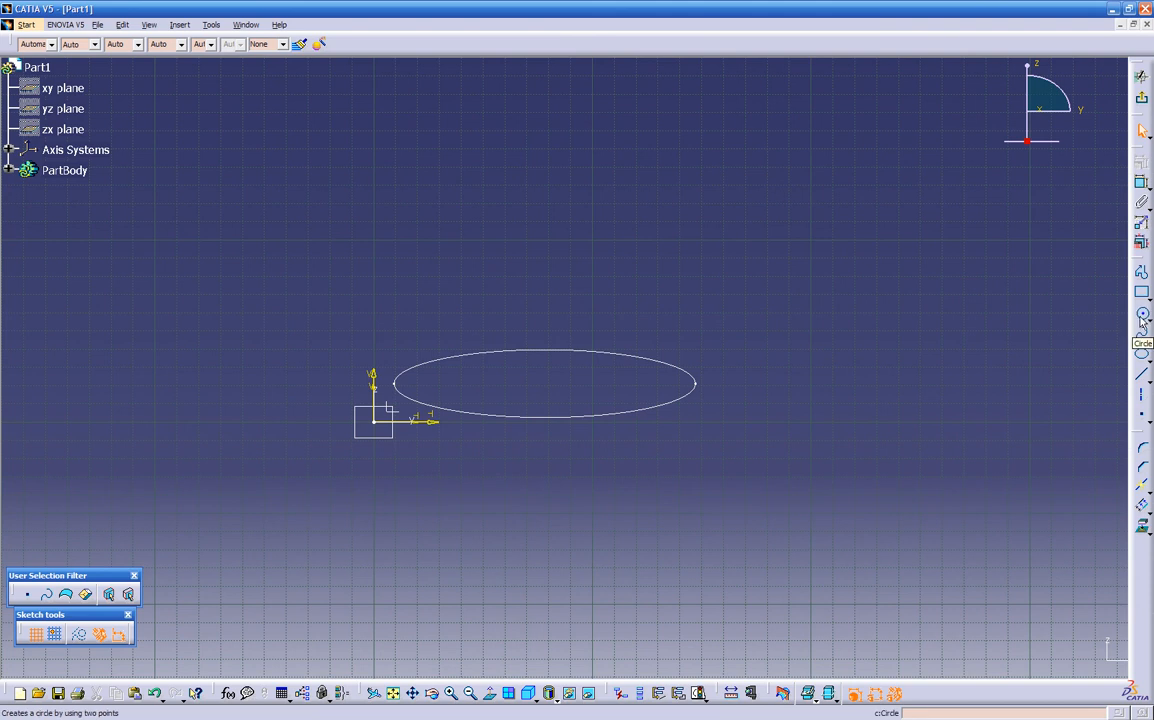
left_click(1142, 355)
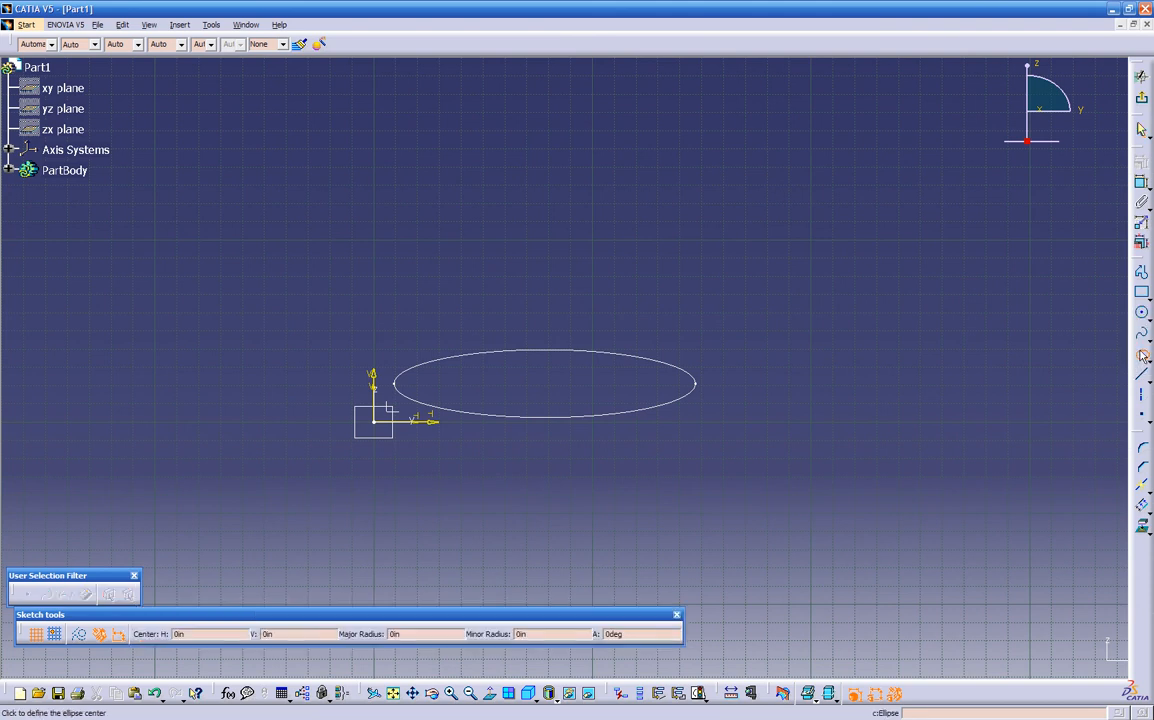
left_click(546, 384)
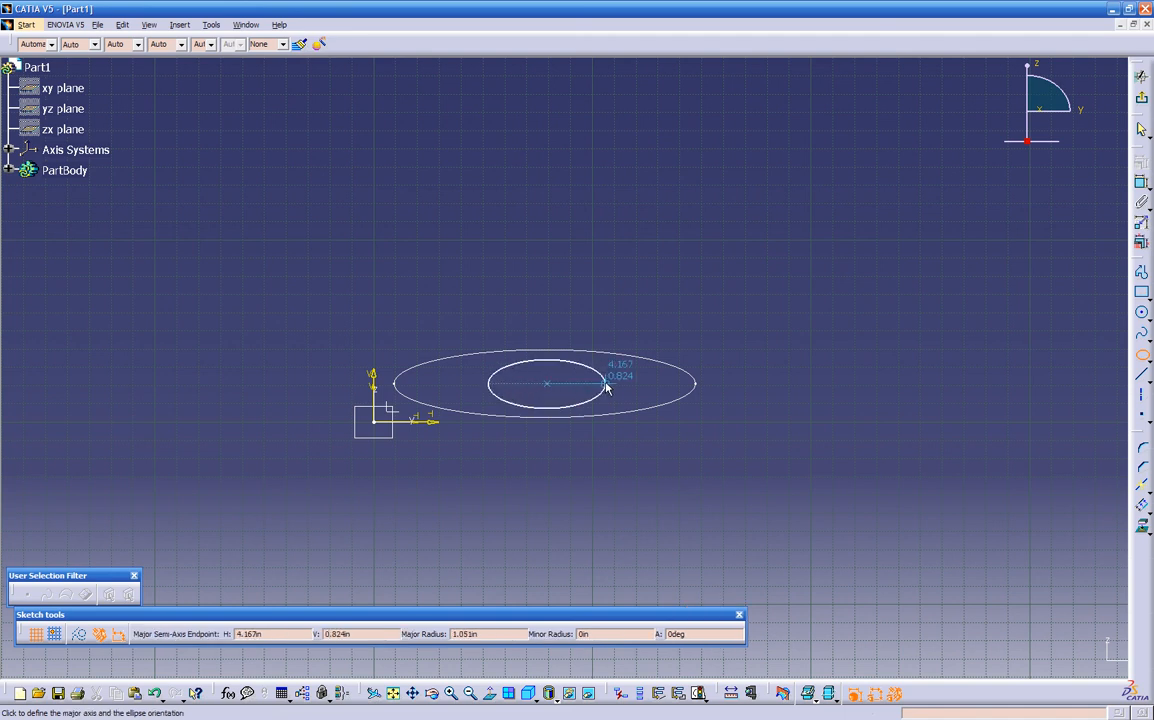
left_click(667, 383)
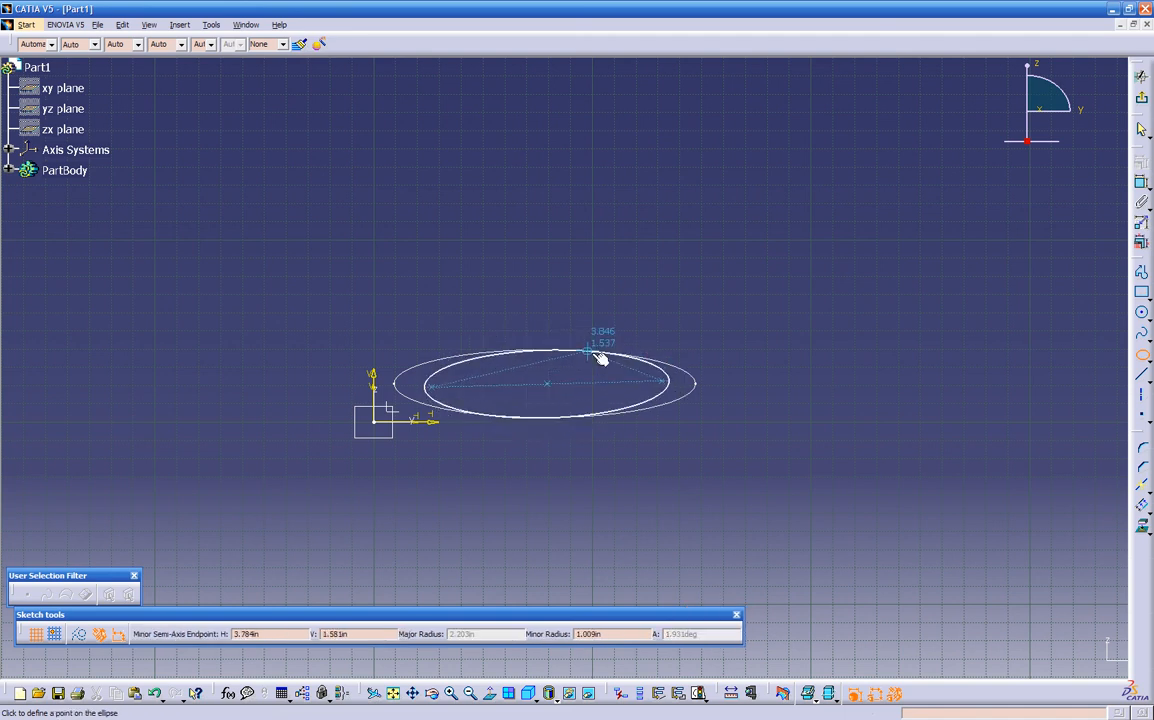
left_click(543, 326)
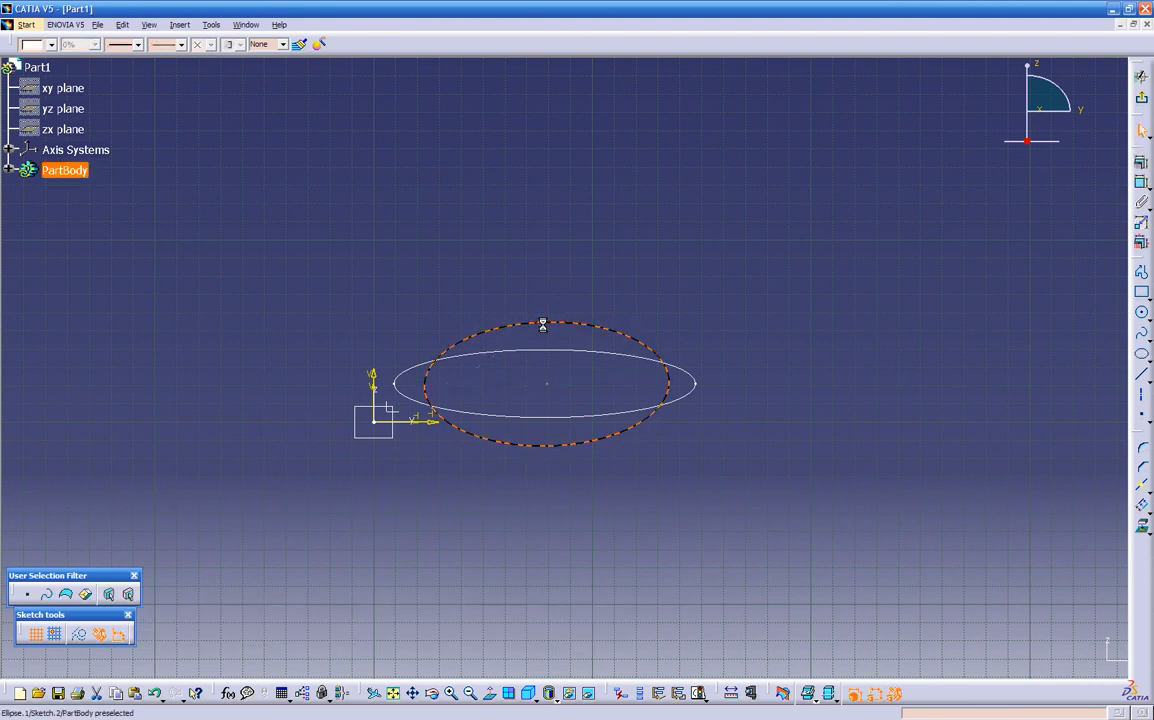
left_click(696, 305)
middle_click_drag(715, 294, 548, 452)
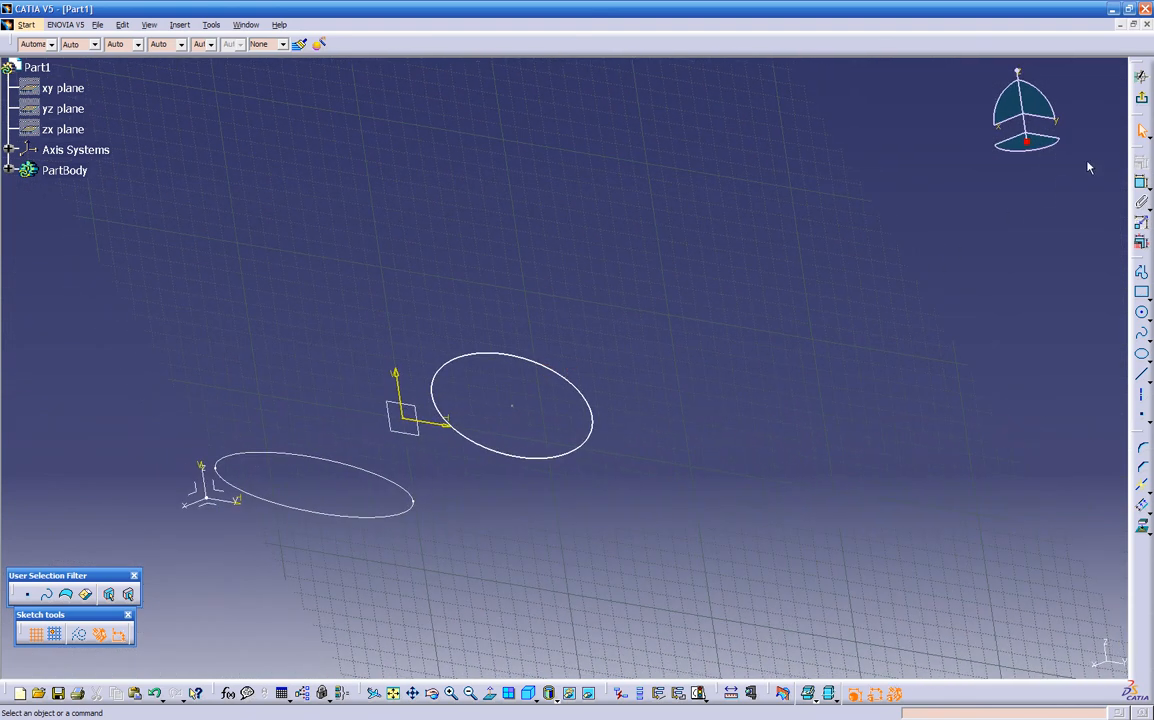
left_click(1141, 76)
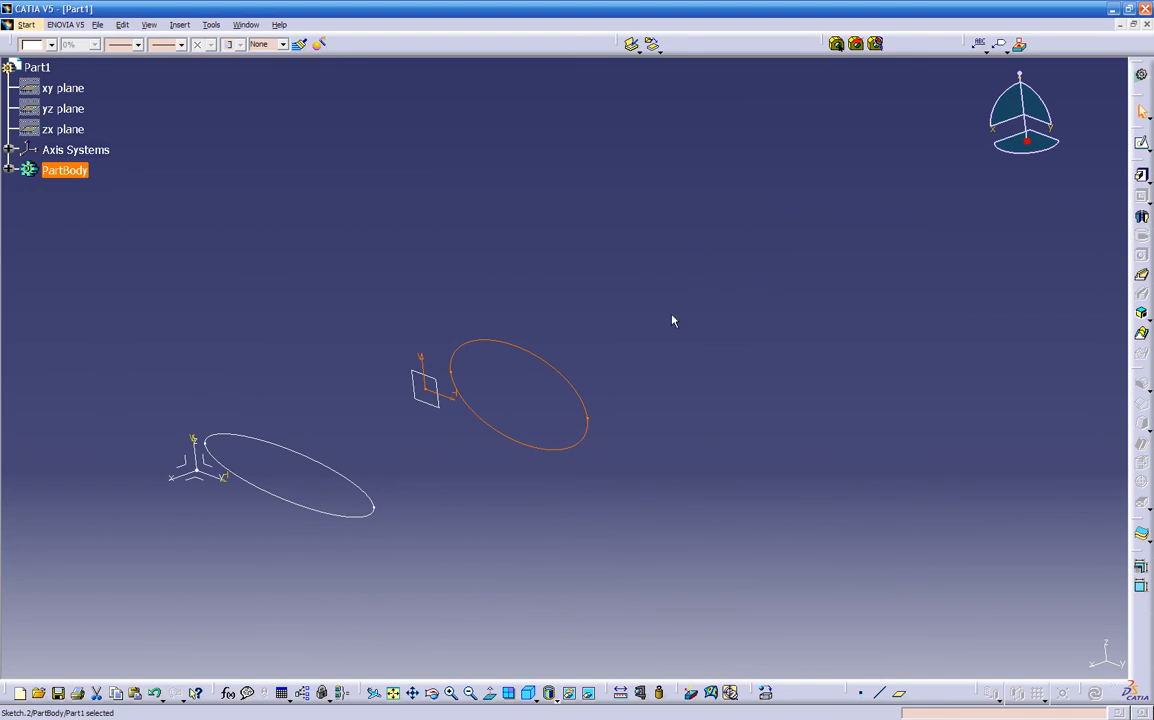
Start a multi-sections solid using the offset-plane ellipse and the flat YZ-plane ellipse as sections, and preview it
middle_click_drag(817, 407, 526, 440)
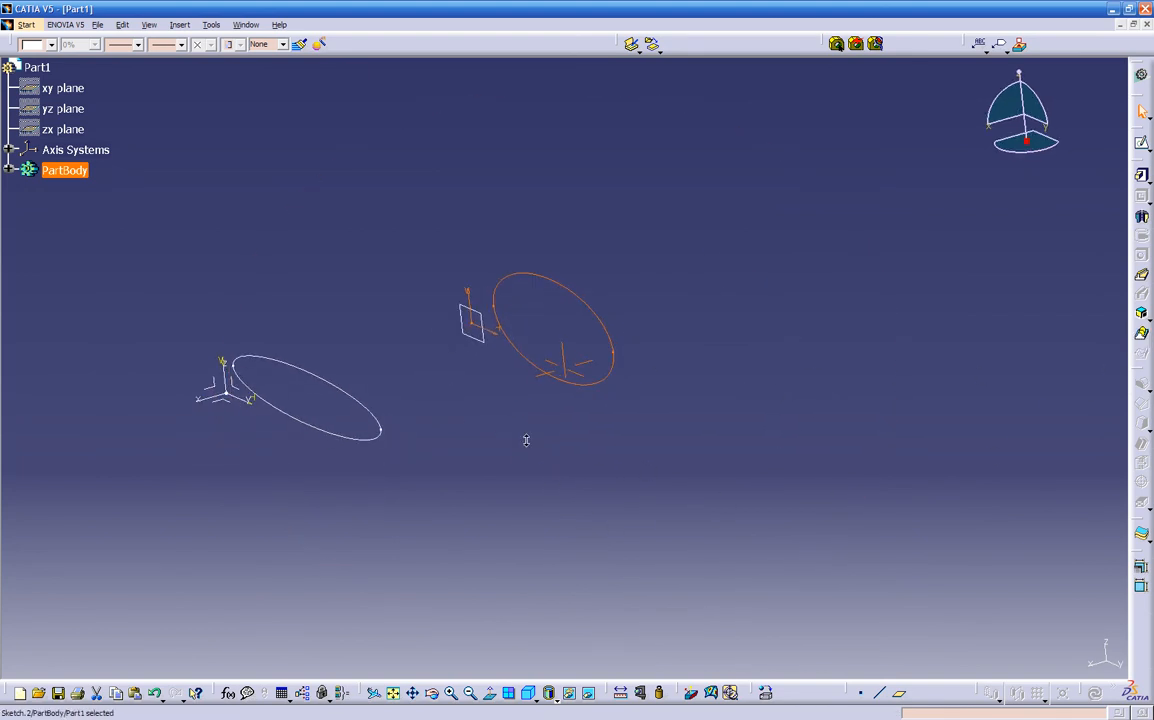
left_click(1142, 337)
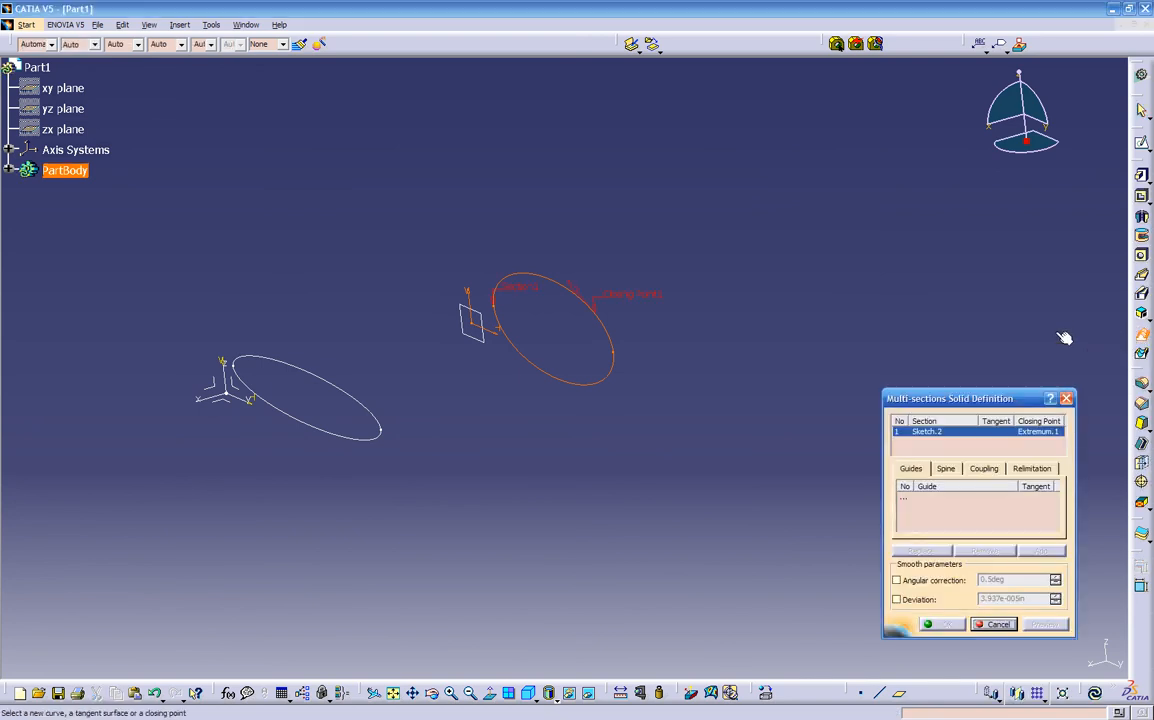
left_click(343, 392)
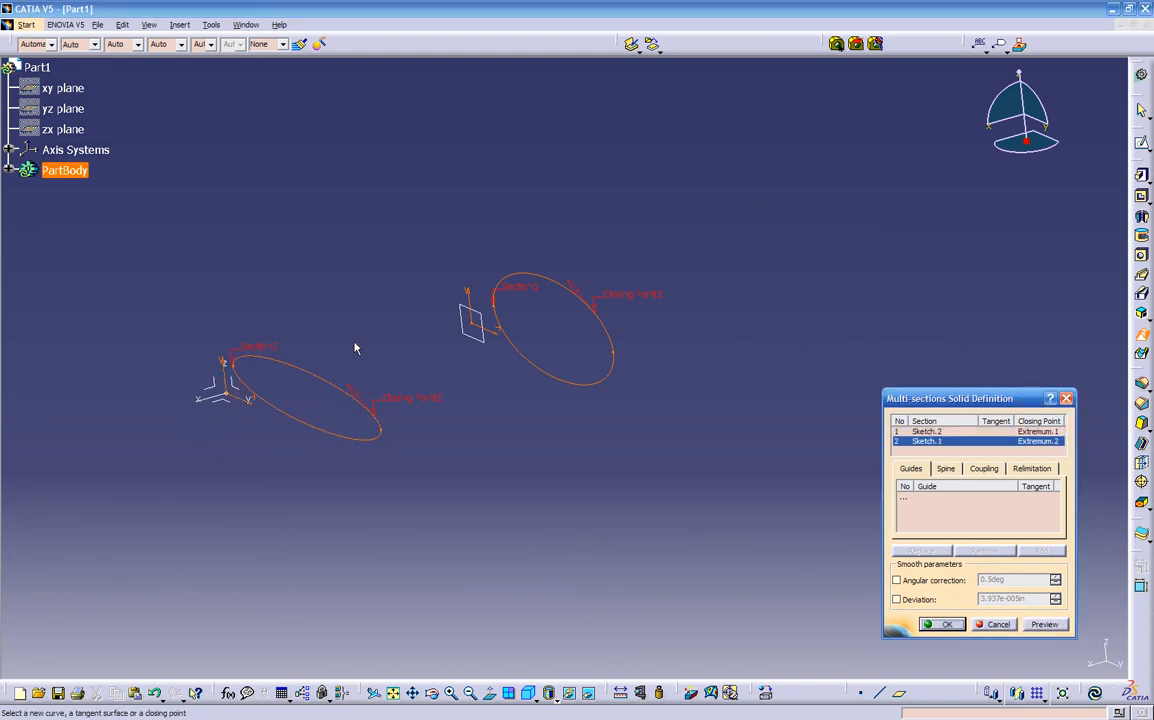
middle_click_drag(489, 424, 530, 360)
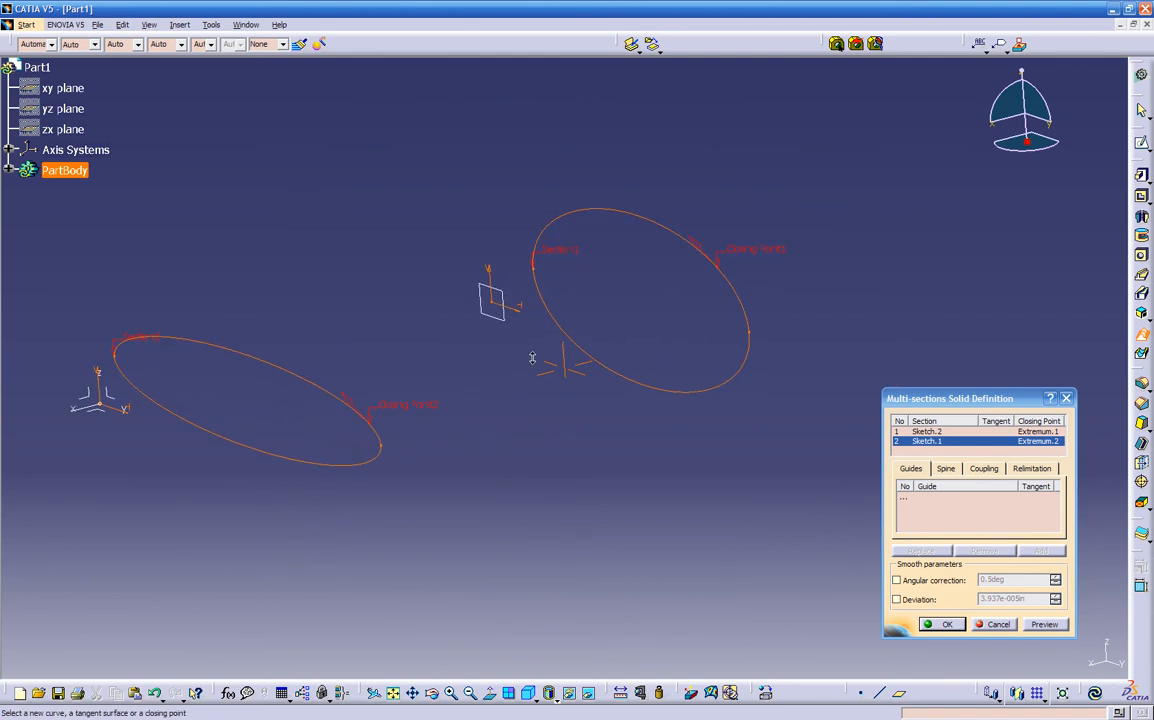
left_click(390, 408)
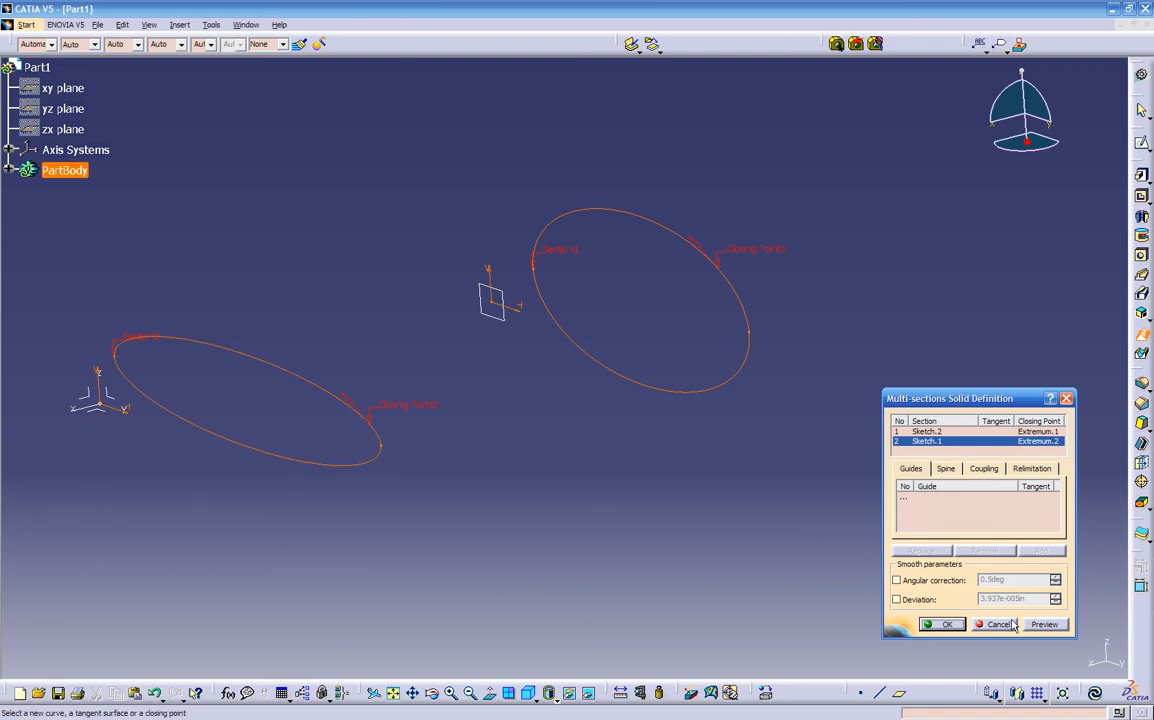
left_click(1043, 624)
middle_click_drag(609, 508, 774, 385)
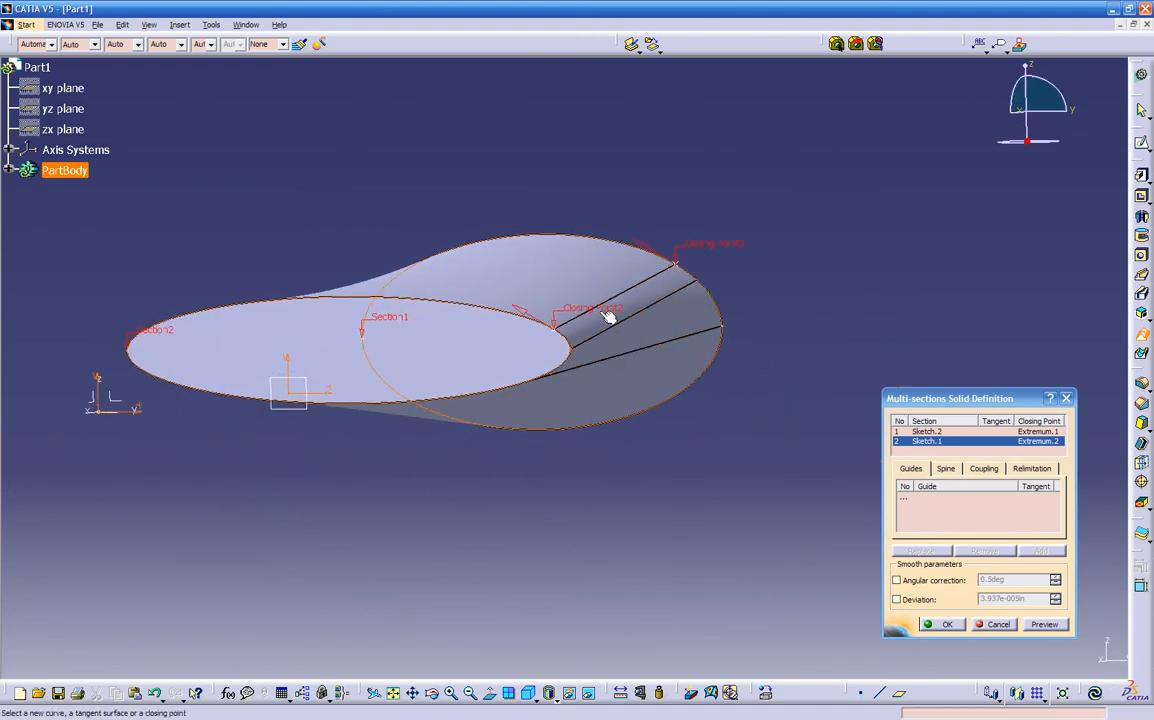
middle_click_drag(616, 417, 469, 431)
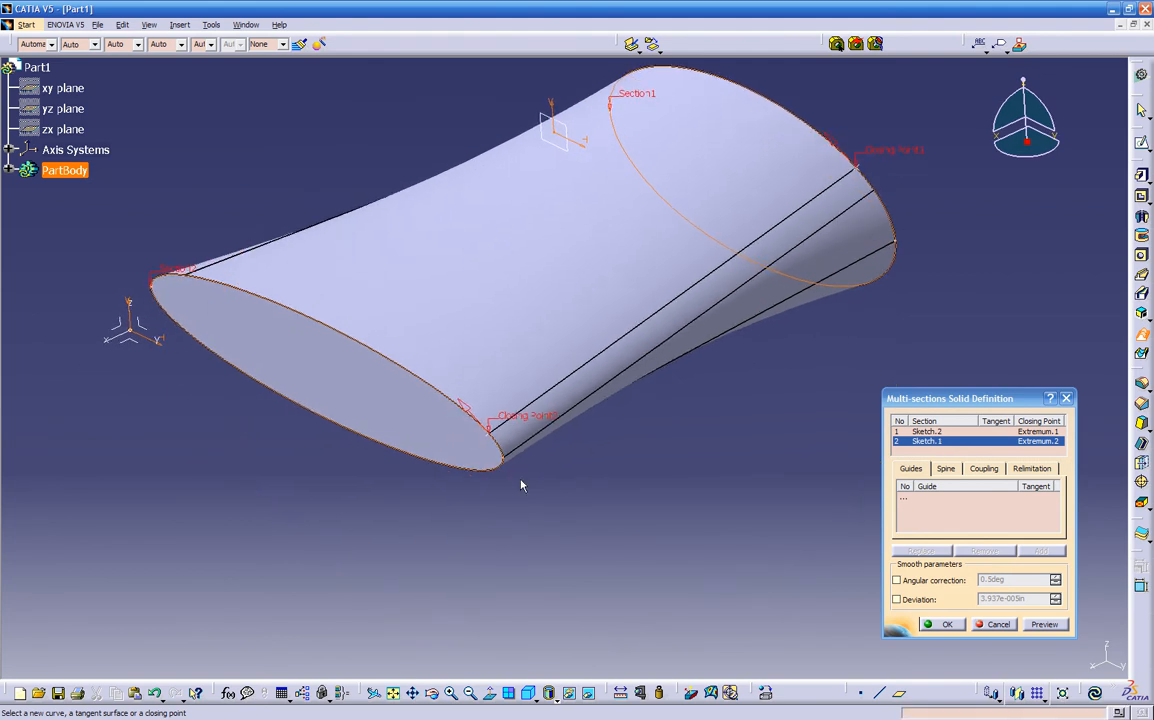
Try reversing the closing direction of the flat ellipse section, preview it, then restore the direction and preview again
left_click(463, 406)
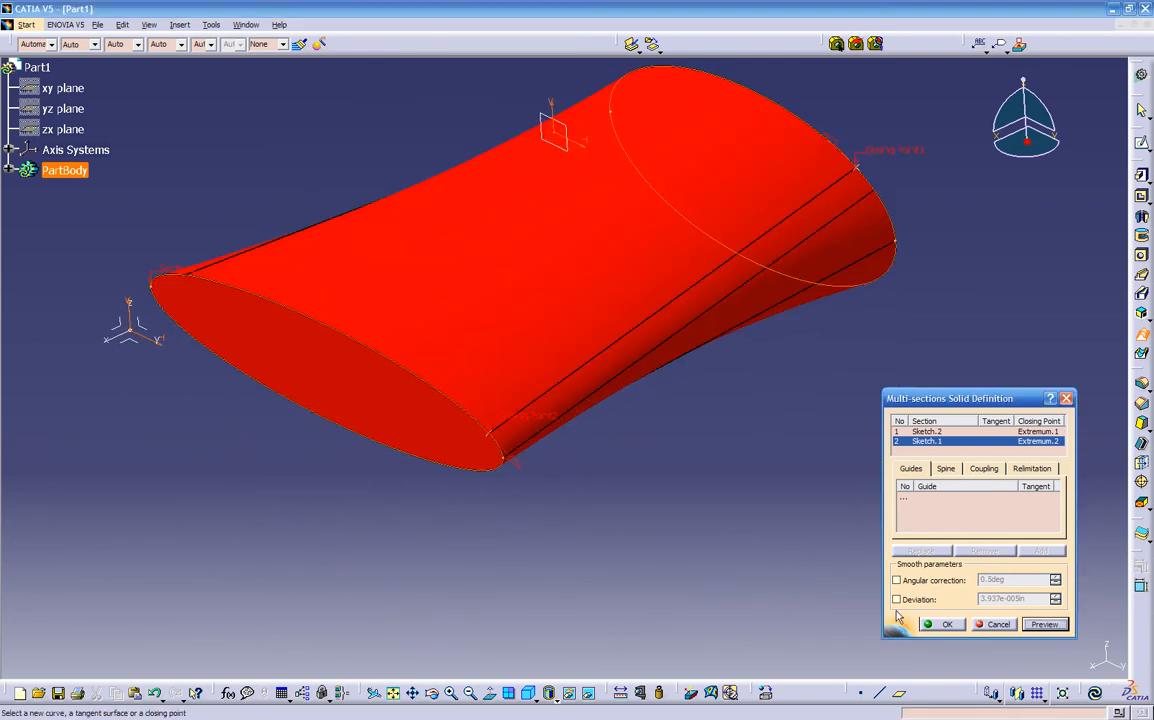
left_click(1040, 626)
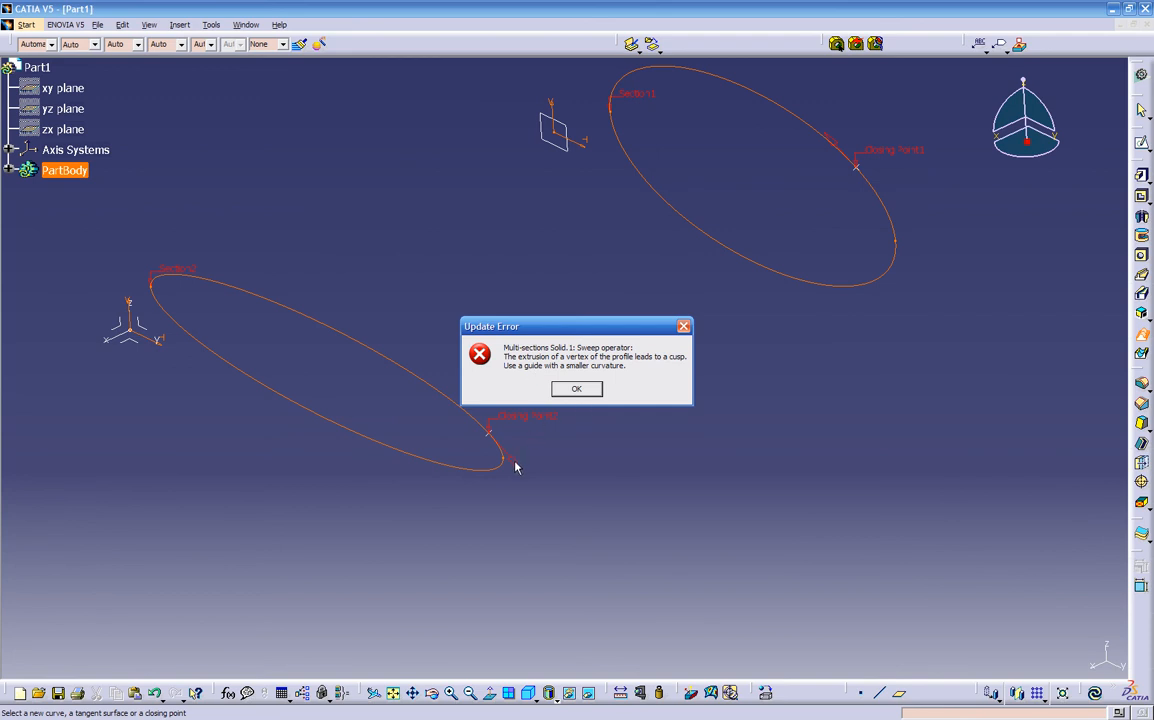
left_click(580, 388)
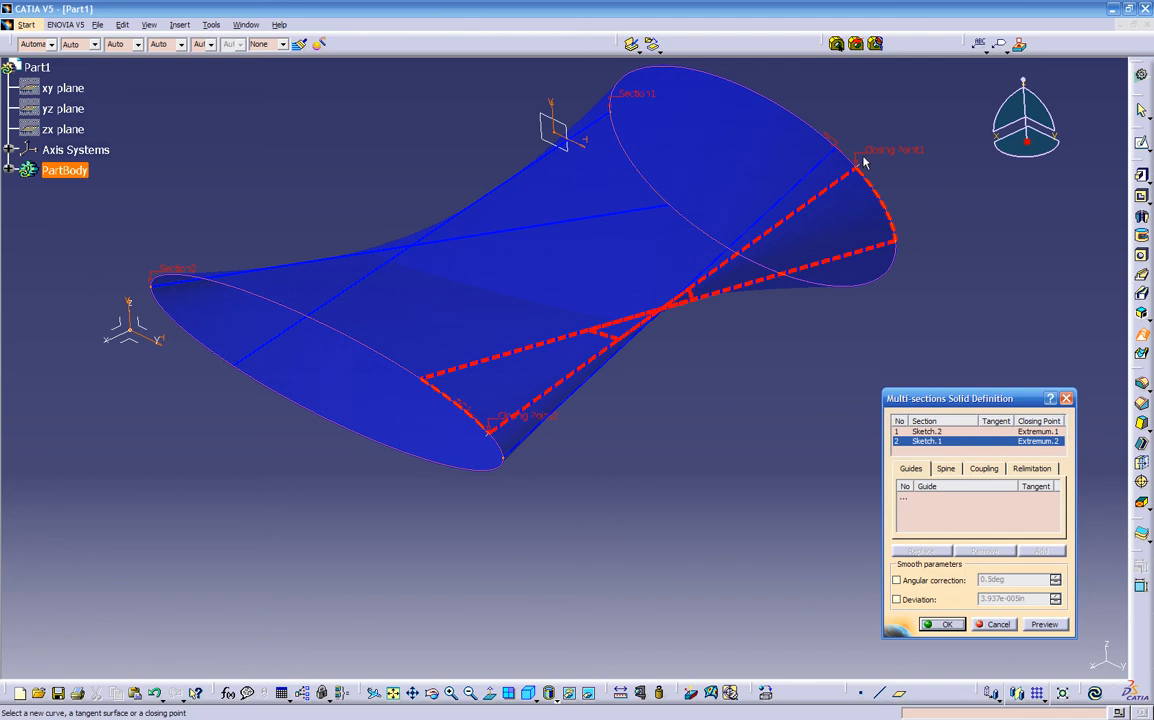
left_click(1038, 625)
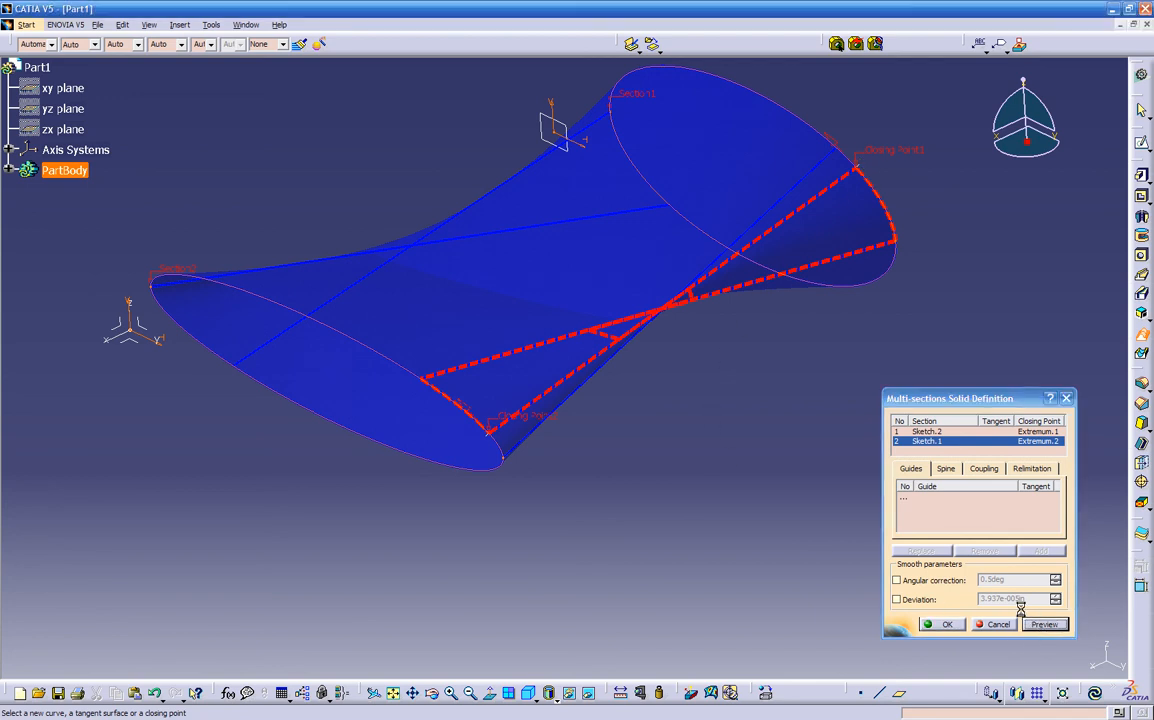
Set the section coupling of the multi-sections solid to Vertices and preview the result
middle_click_drag(538, 545, 654, 469)
right_click(692, 436)
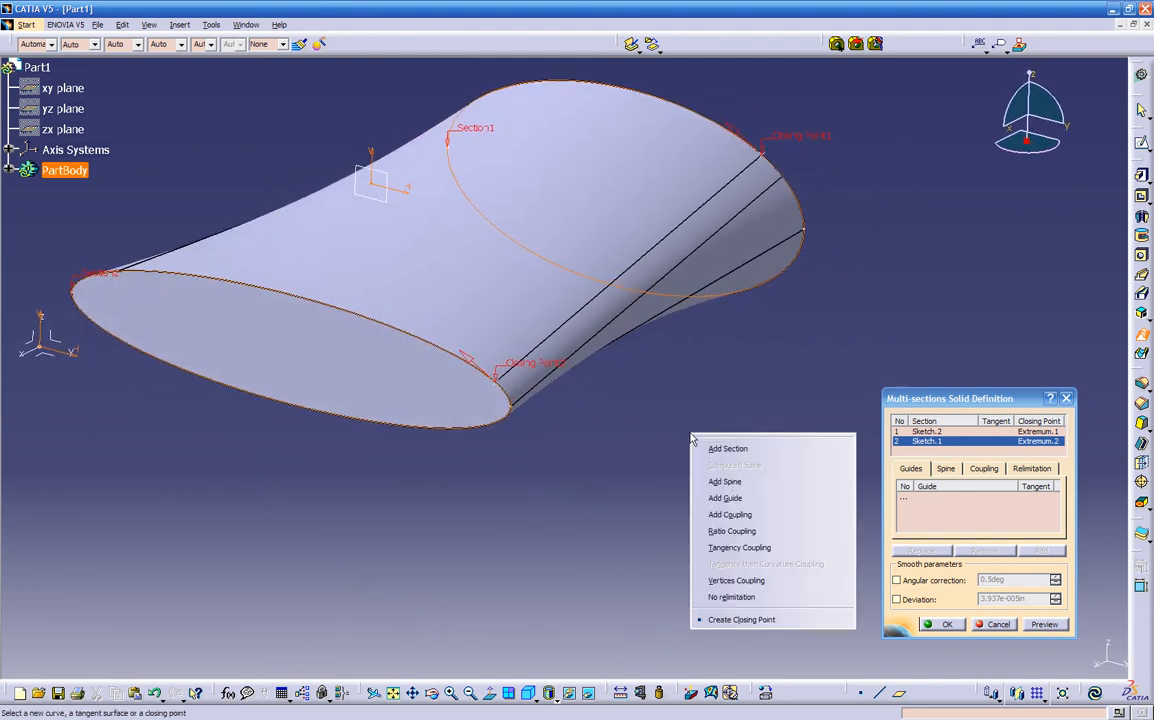
left_click(733, 582)
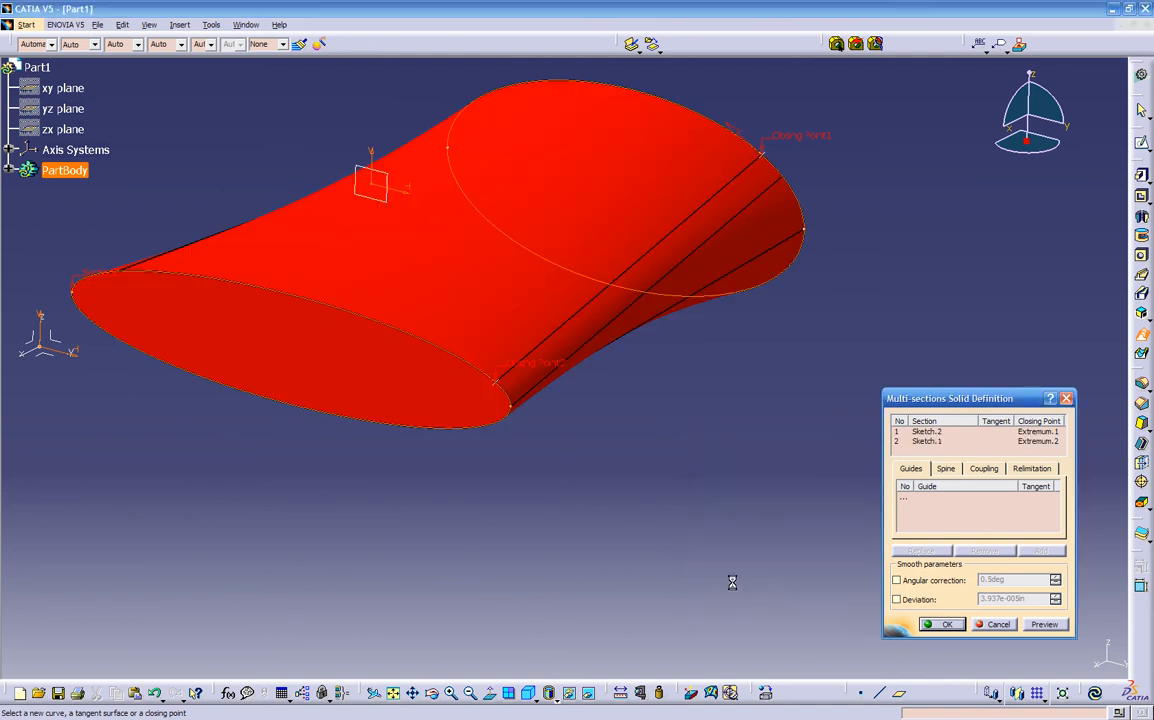
left_click(1042, 625)
middle_click_drag(561, 487, 469, 312)
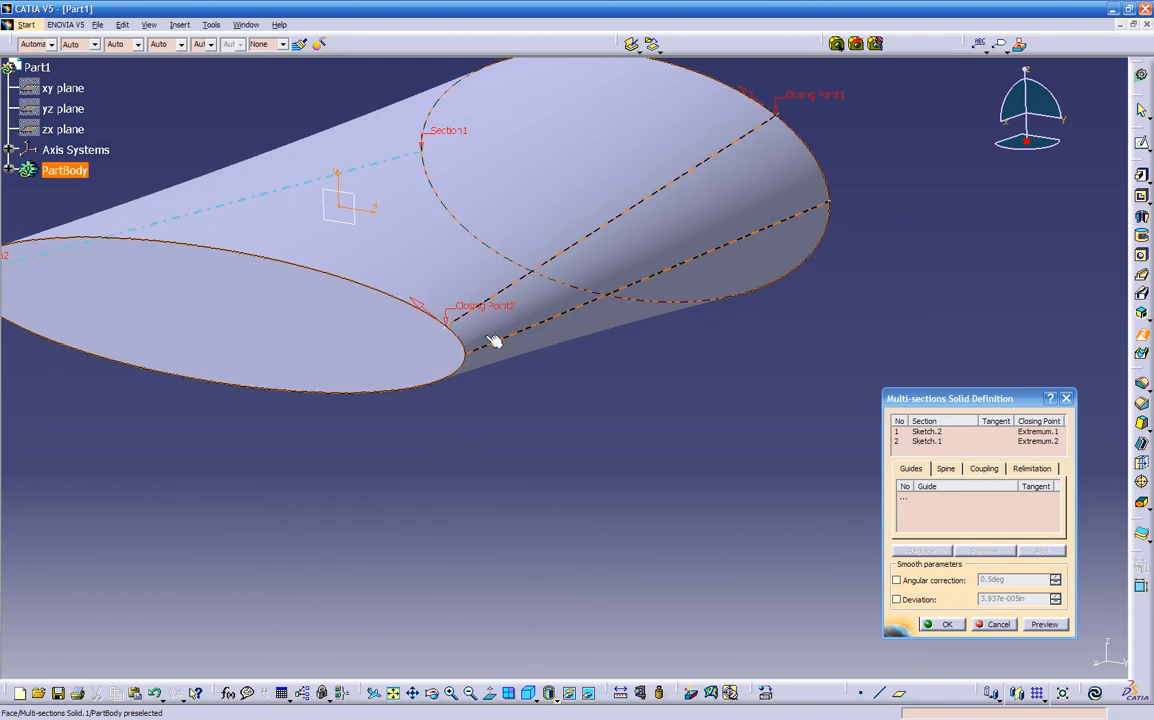
Change the section coupling to Ratio and preview how the surface runs between the two ellipses
middle_click_drag(524, 454, 566, 446)
right_click(671, 412)
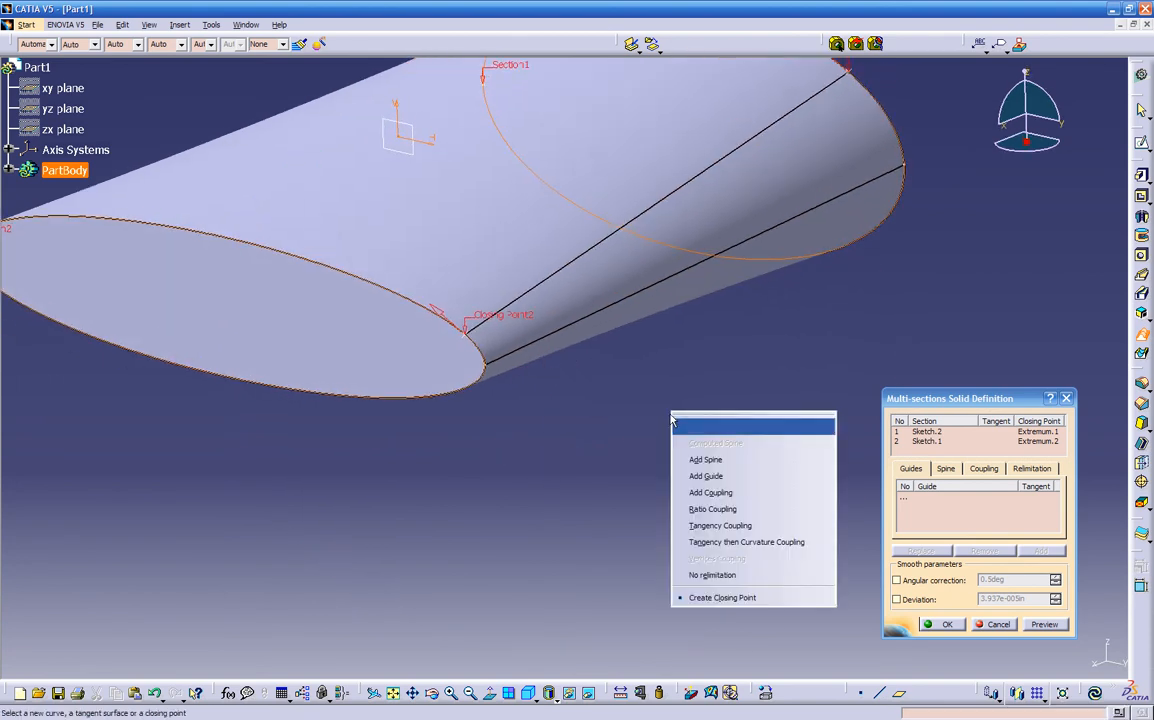
left_click(733, 509)
left_click(1044, 624)
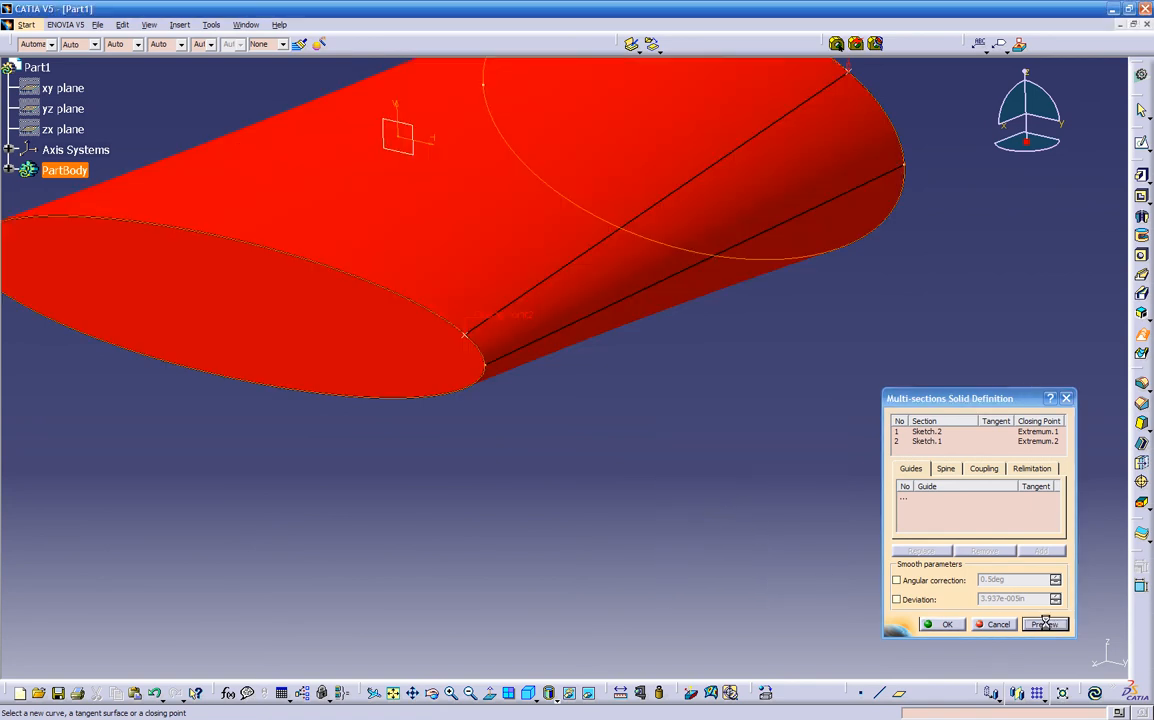
middle_click_drag(560, 470, 716, 262)
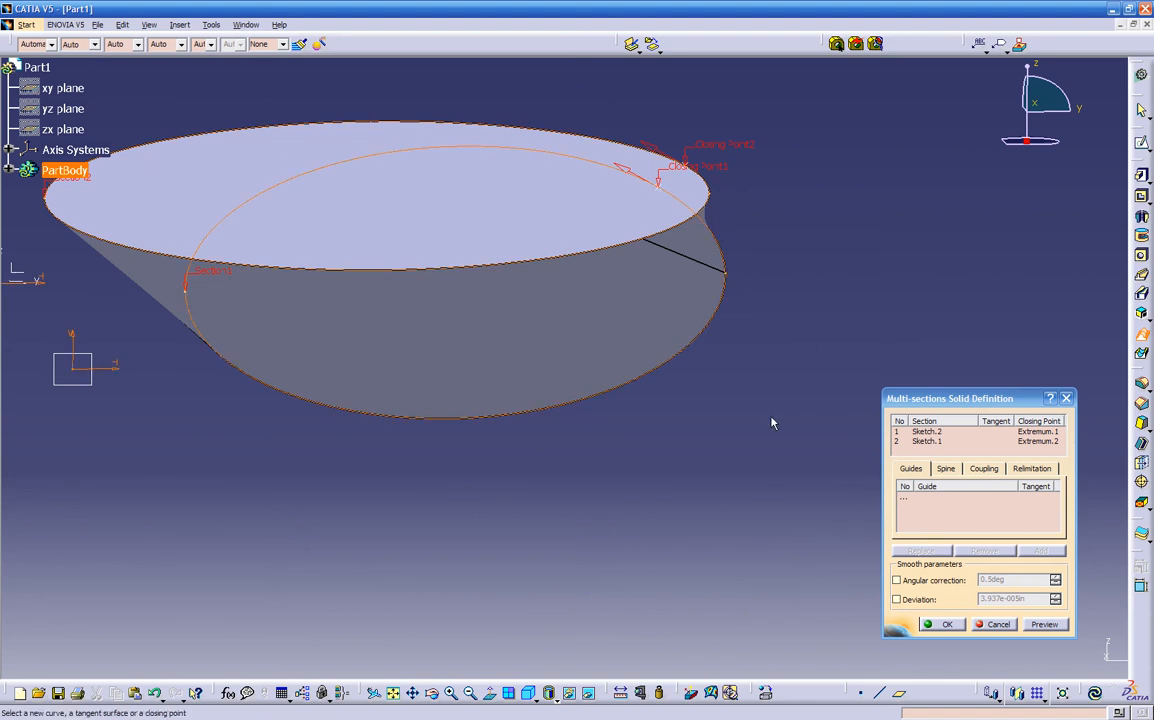
Switch the coupling from Ratio back to Vertices, preview the solid and examine its sides
right_click(763, 347)
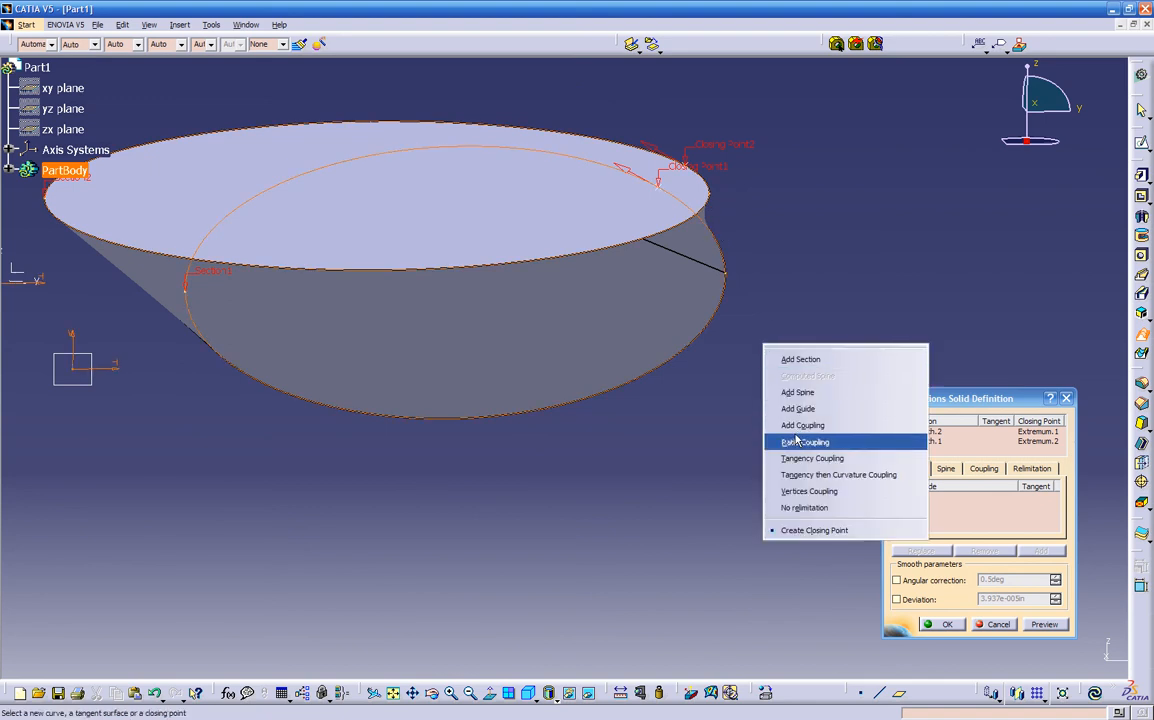
left_click(808, 494)
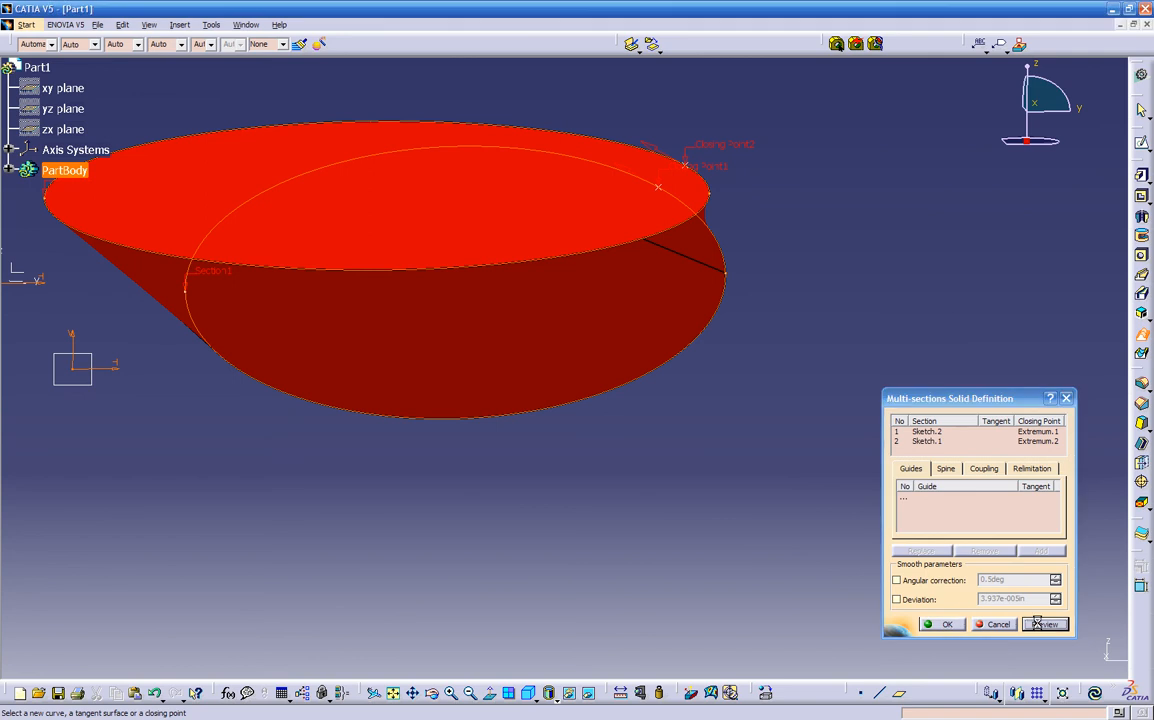
left_click(1042, 624)
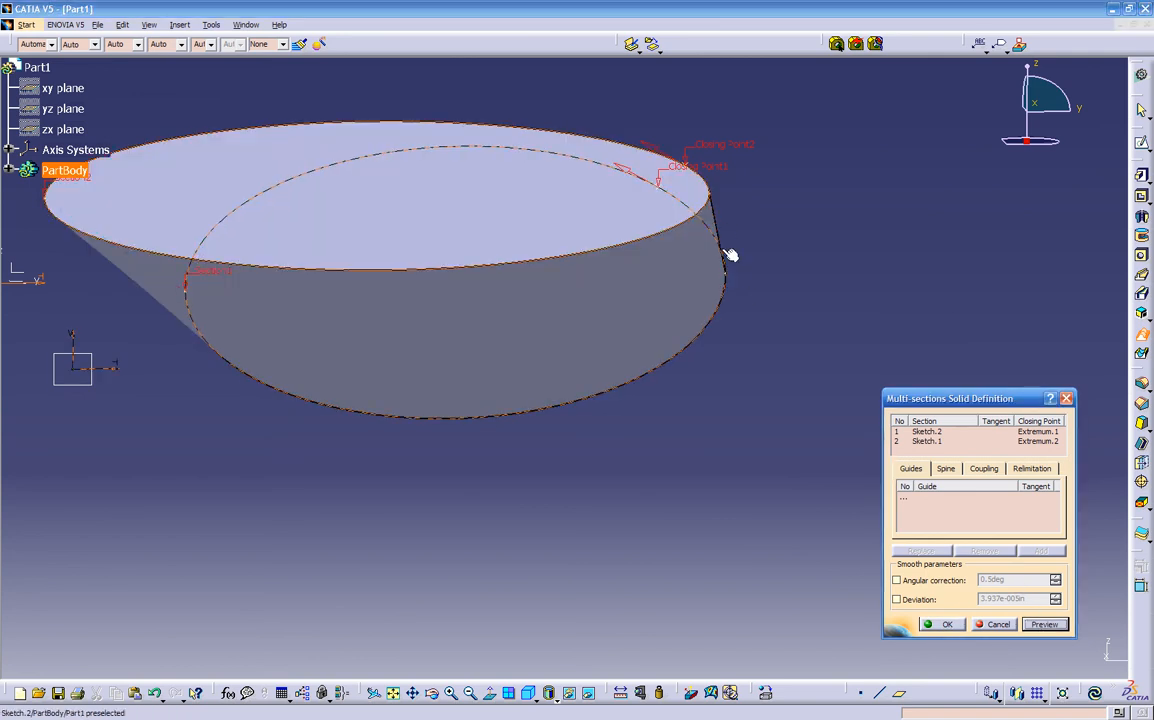
middle_click_drag(559, 265, 512, 263)
middle_click_drag(402, 298, 330, 368)
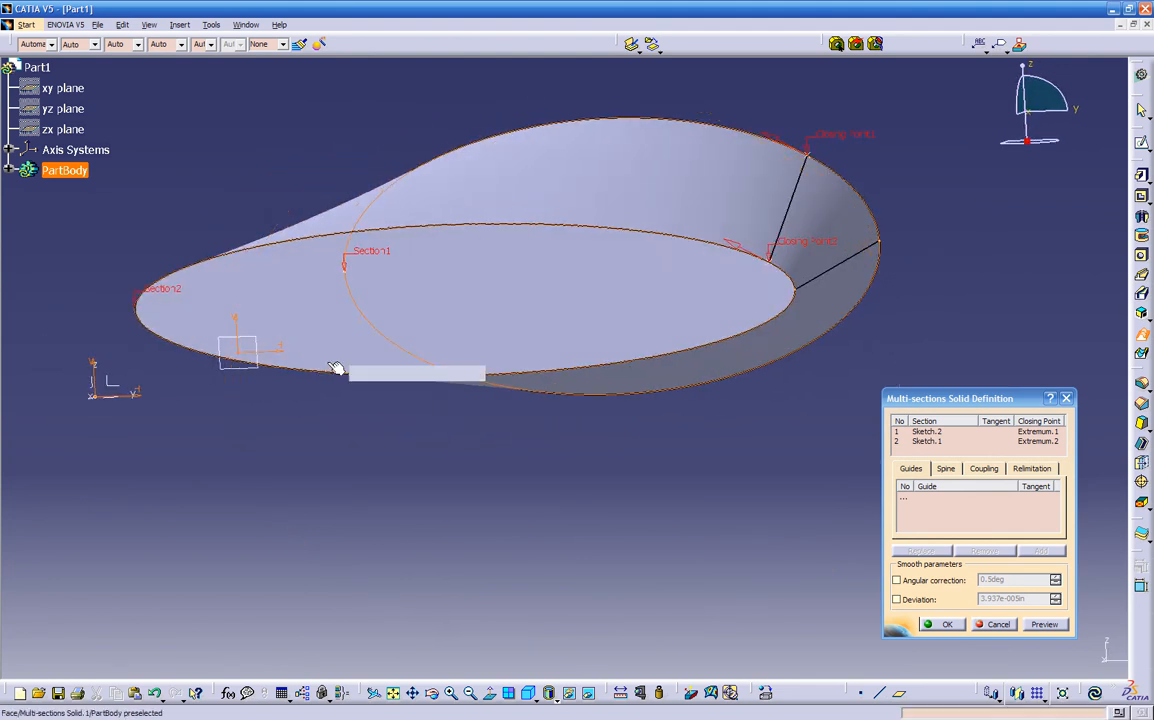
middle_click_drag(551, 433, 477, 412)
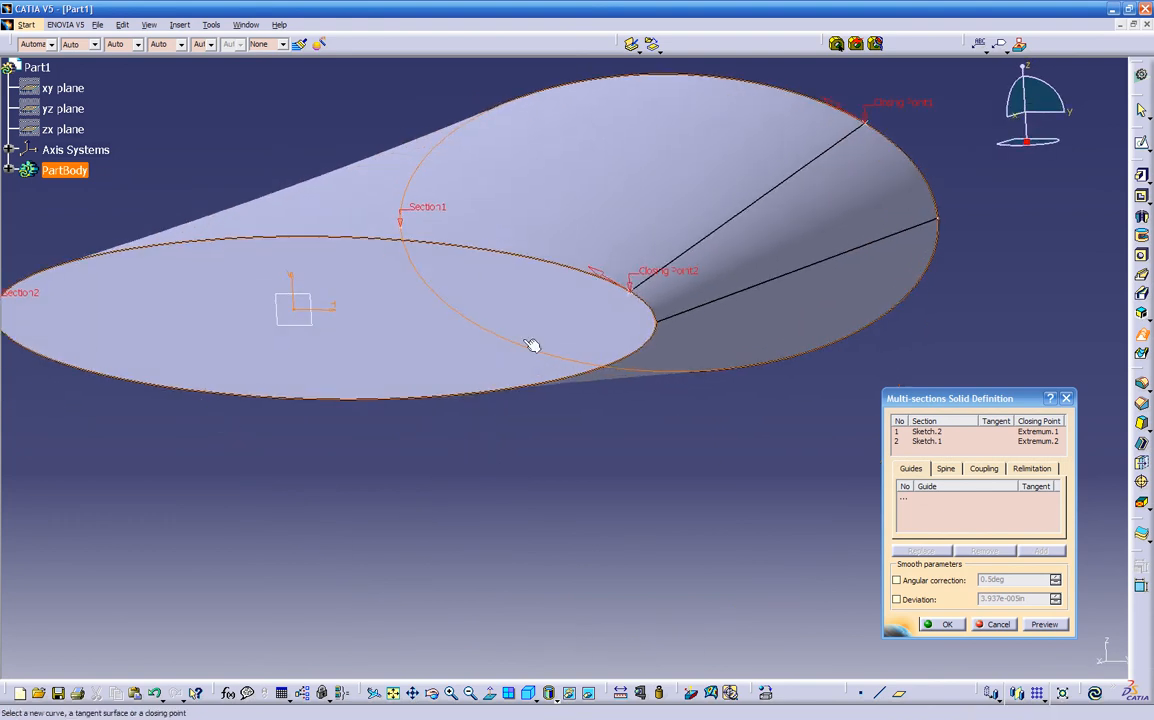
mouse_move(595, 221)
middle_mouse_down()
mouse_move(479, 476)
mouse_move(507, 378)
middle_mouse_up()
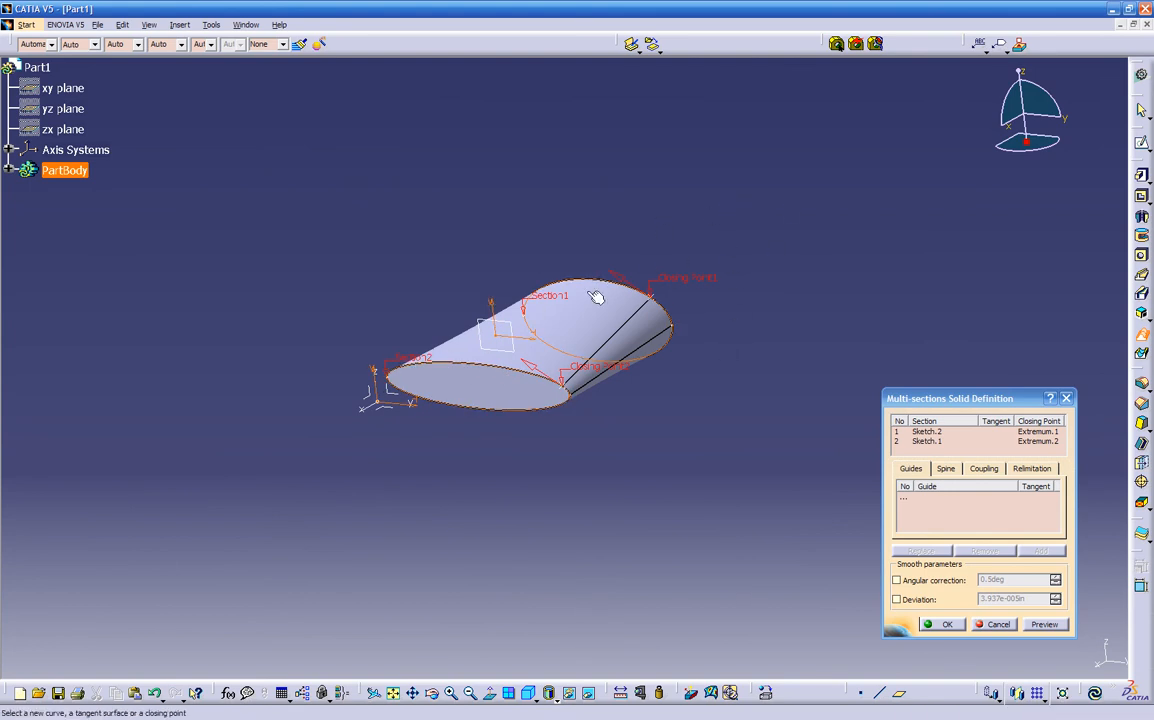
Set the section coupling to Tangency and preview the solid
right_click(732, 388)
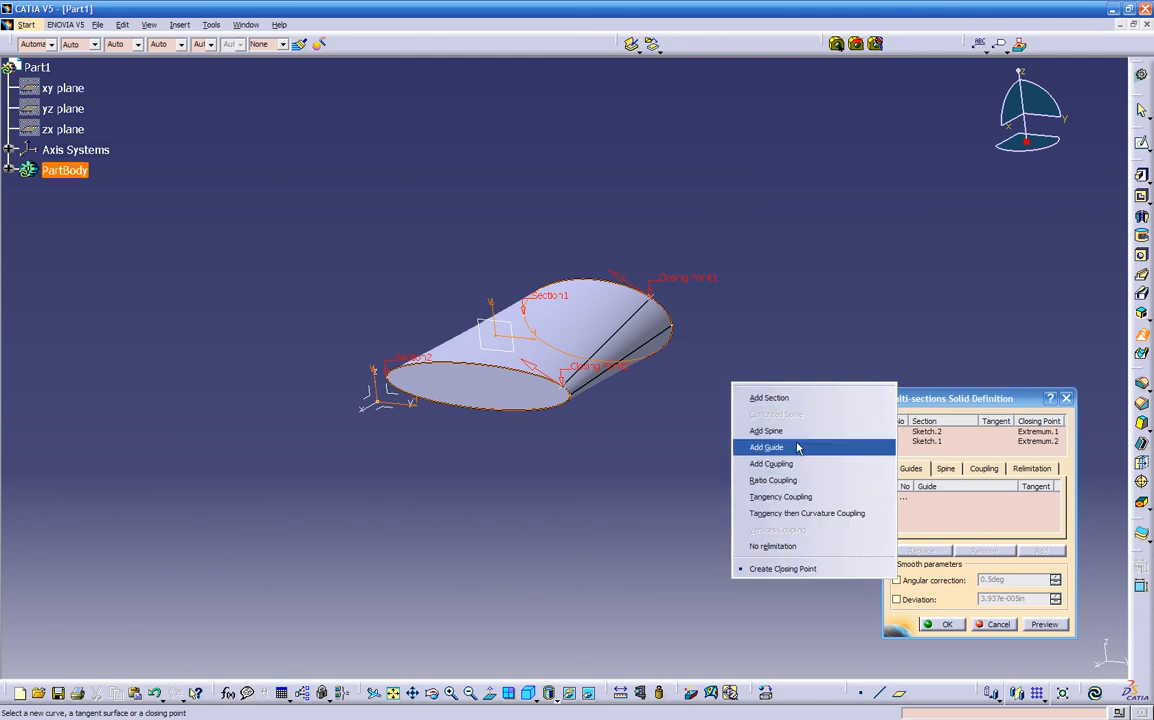
left_click(795, 497)
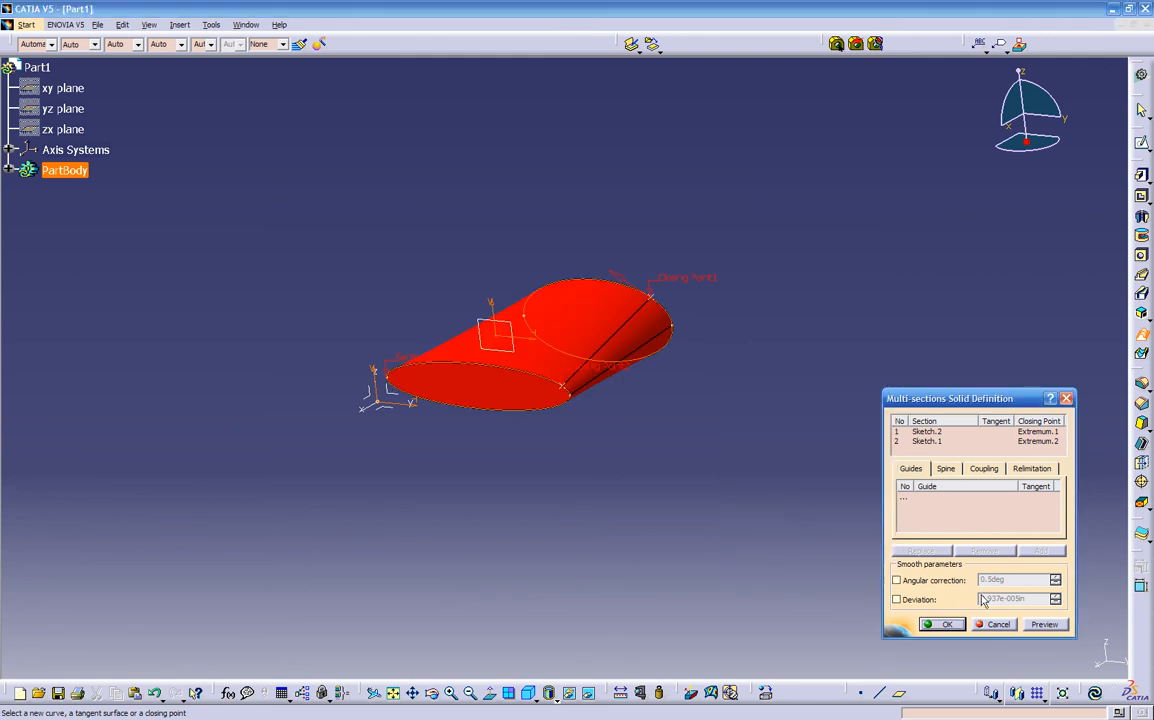
left_click(1043, 624)
middle_click_drag(856, 514, 716, 380)
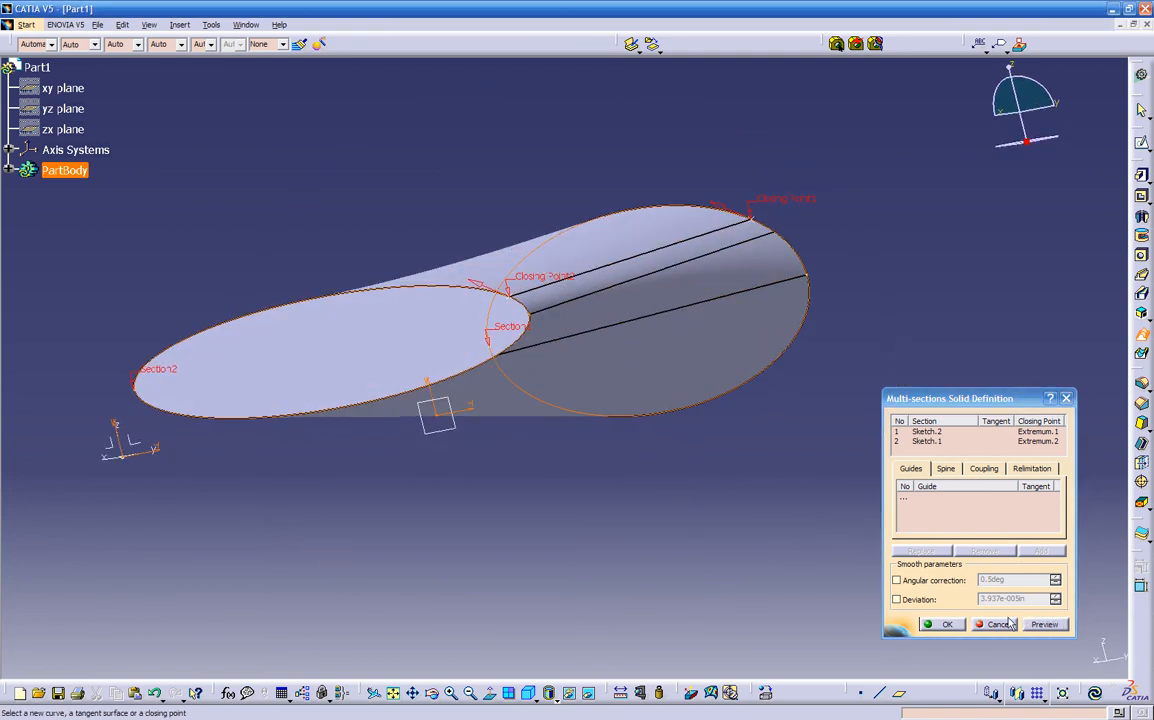
Set the coupling back to Vertices and create the multi-sections solid between the two ellipses
right_click(701, 474)
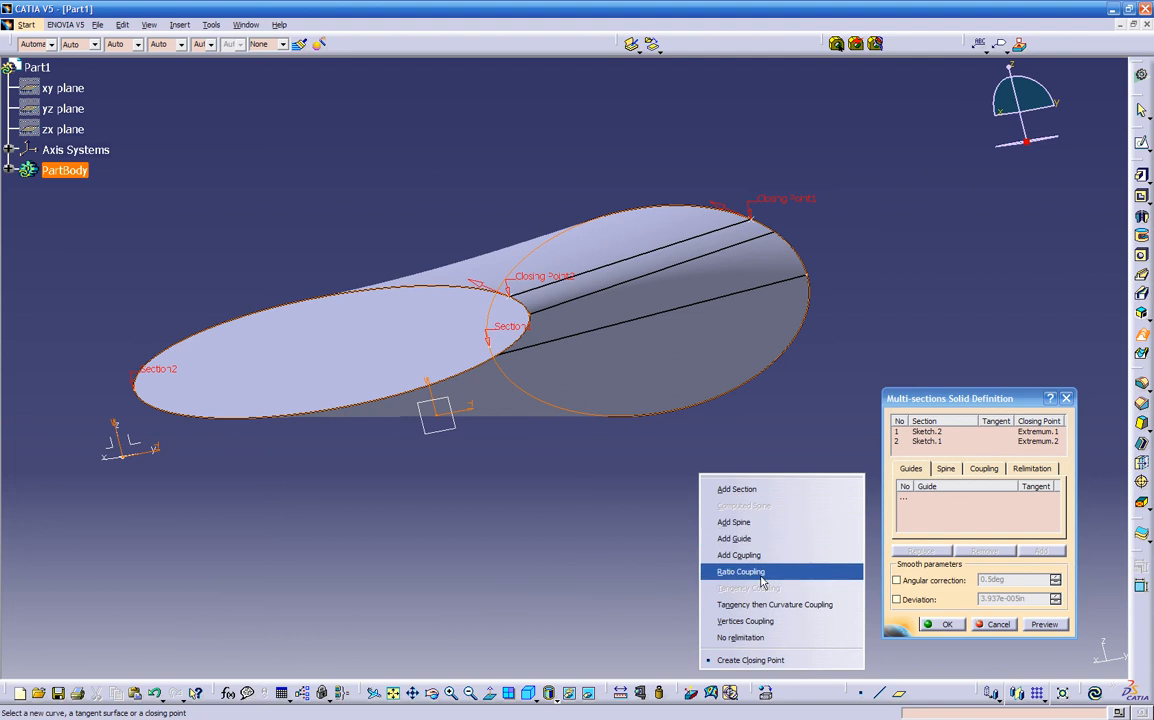
left_click(758, 622)
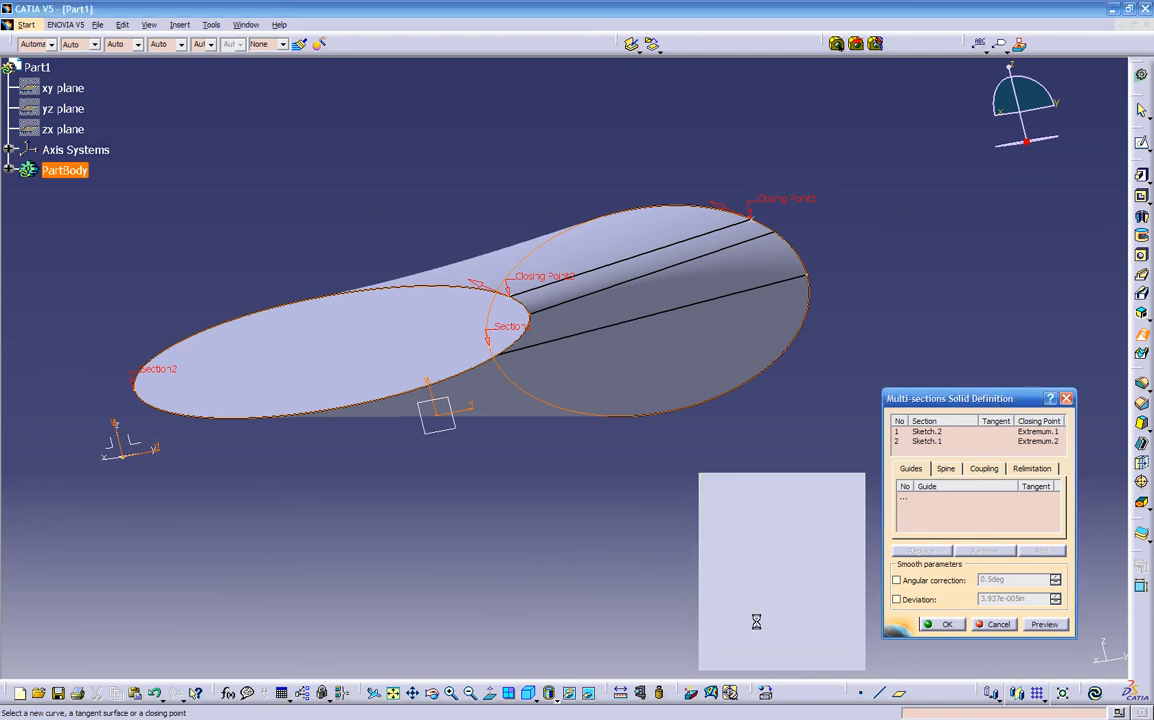
left_click(1044, 625)
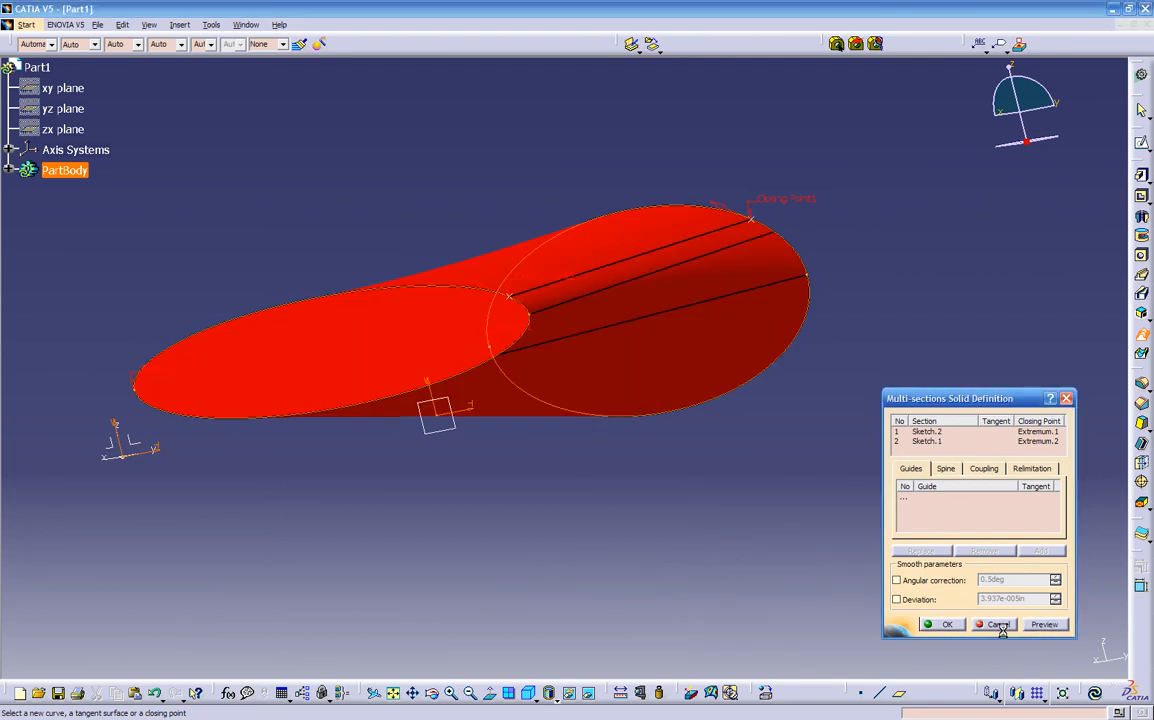
left_click(945, 624)
middle_click_drag(698, 480, 975, 470)
middle_click_drag(529, 493, 485, 418)
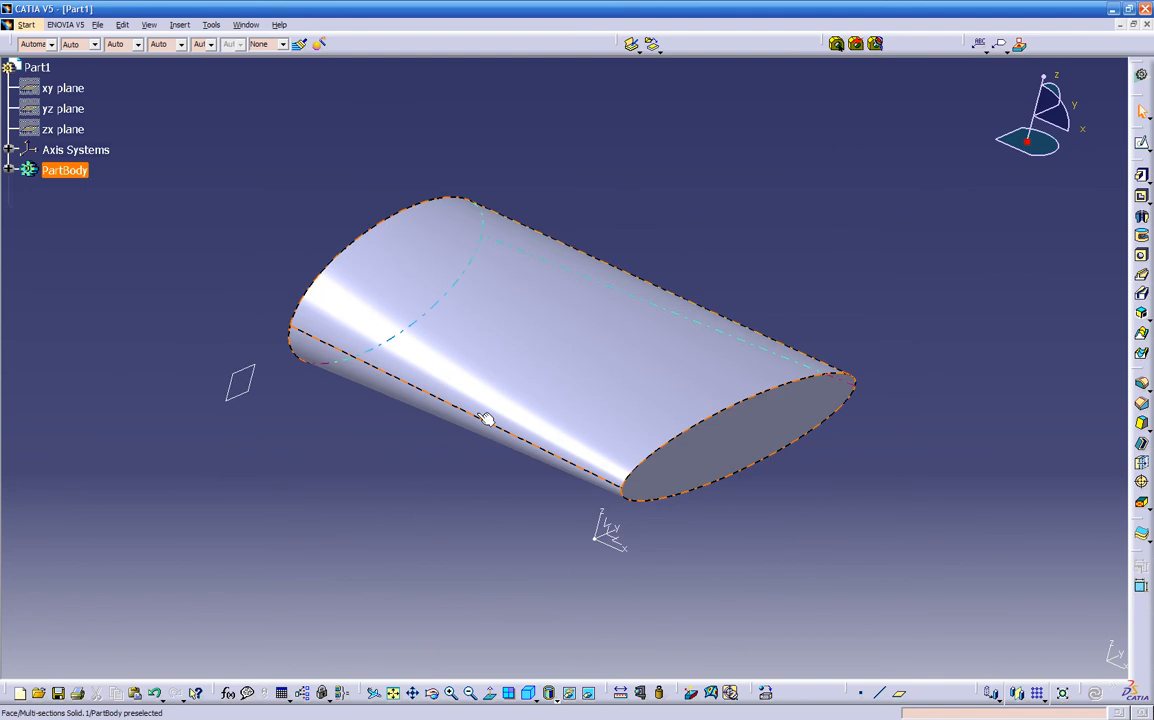
left_click(485, 418)
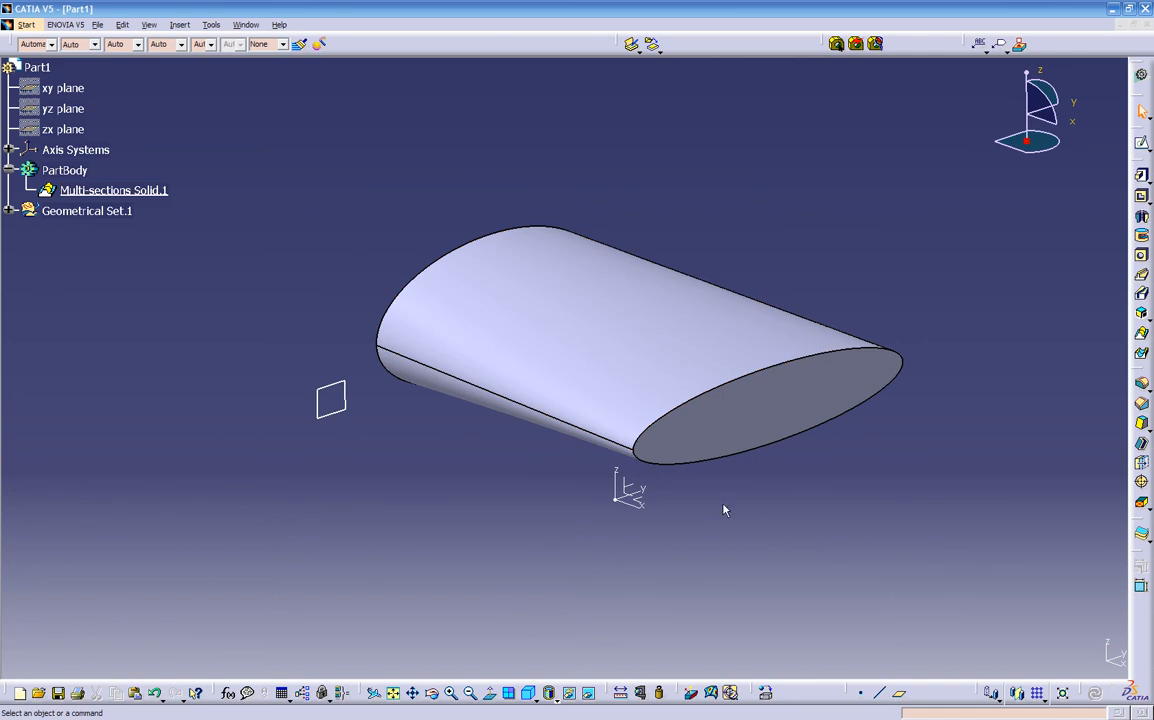
Shell the multi-sections solid with a 0.05 in inside thickness, removing both elliptical end faces
left_click(1141, 443)
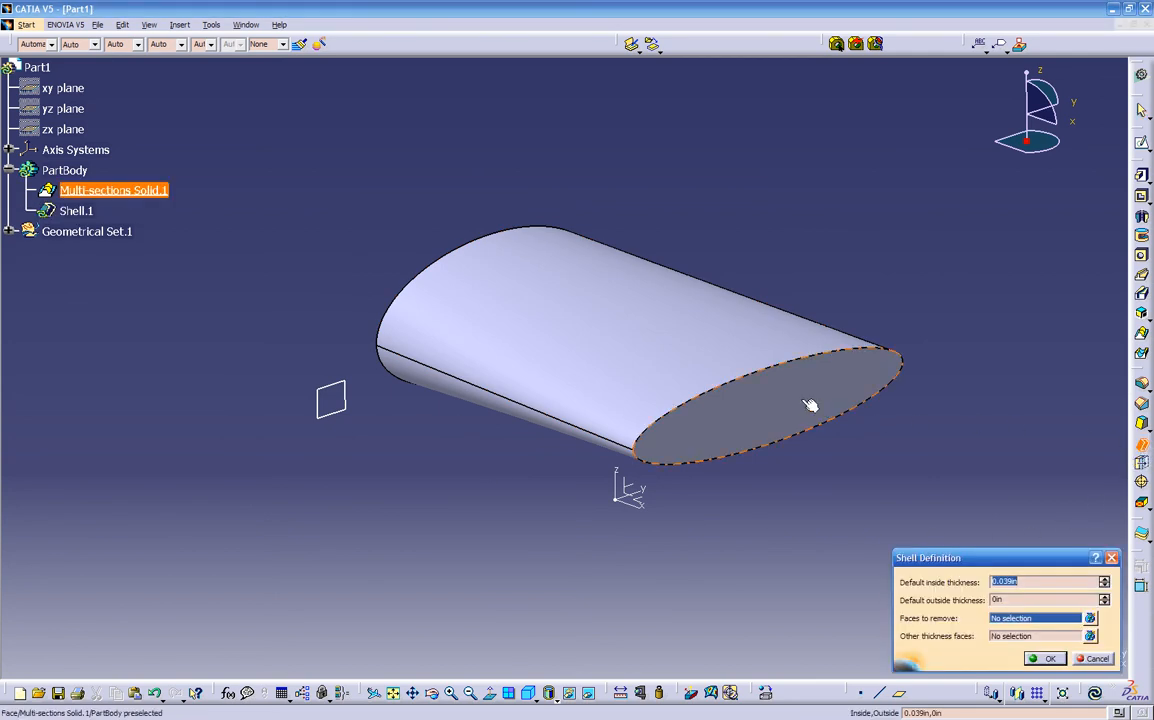
left_click(730, 366)
middle_click_drag(466, 512, 868, 464)
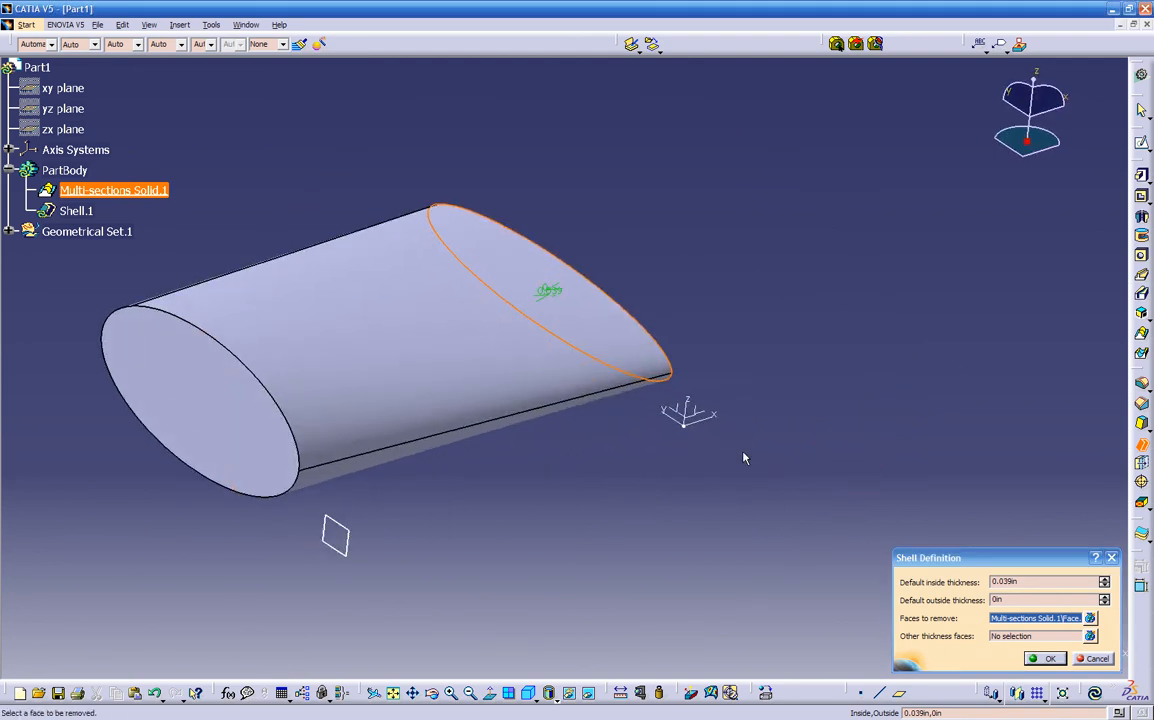
left_click(225, 420)
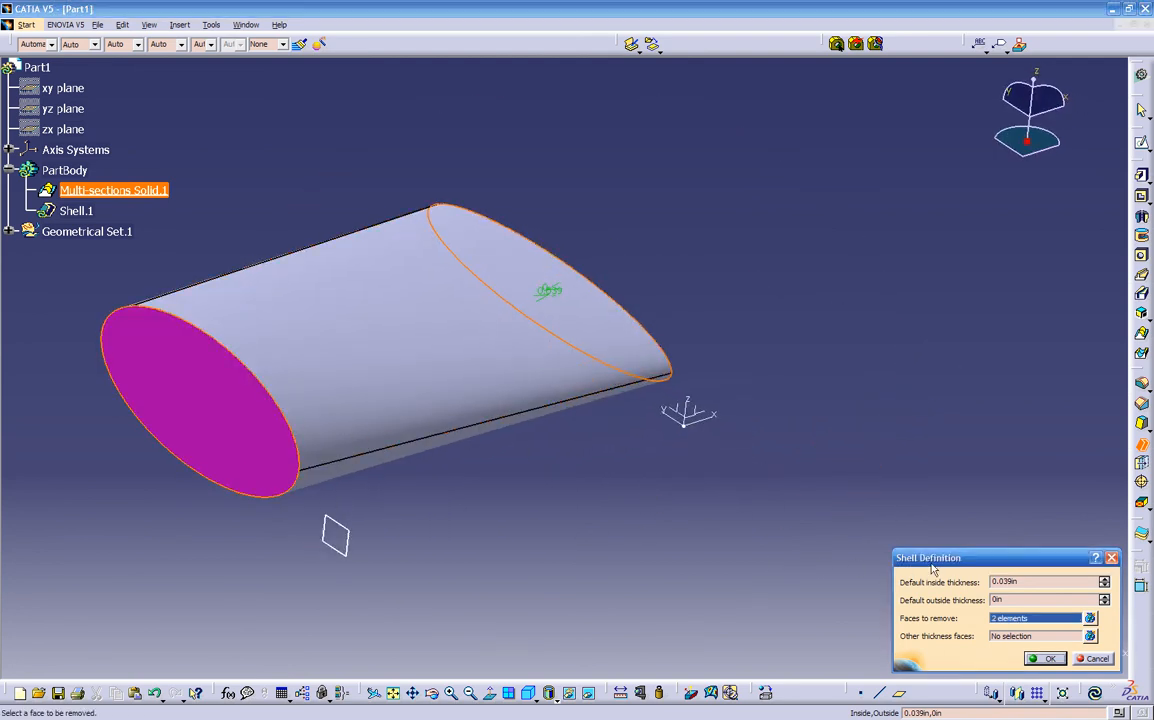
left_click_drag(1025, 580, 905, 575)
type(".05")
key("Return")
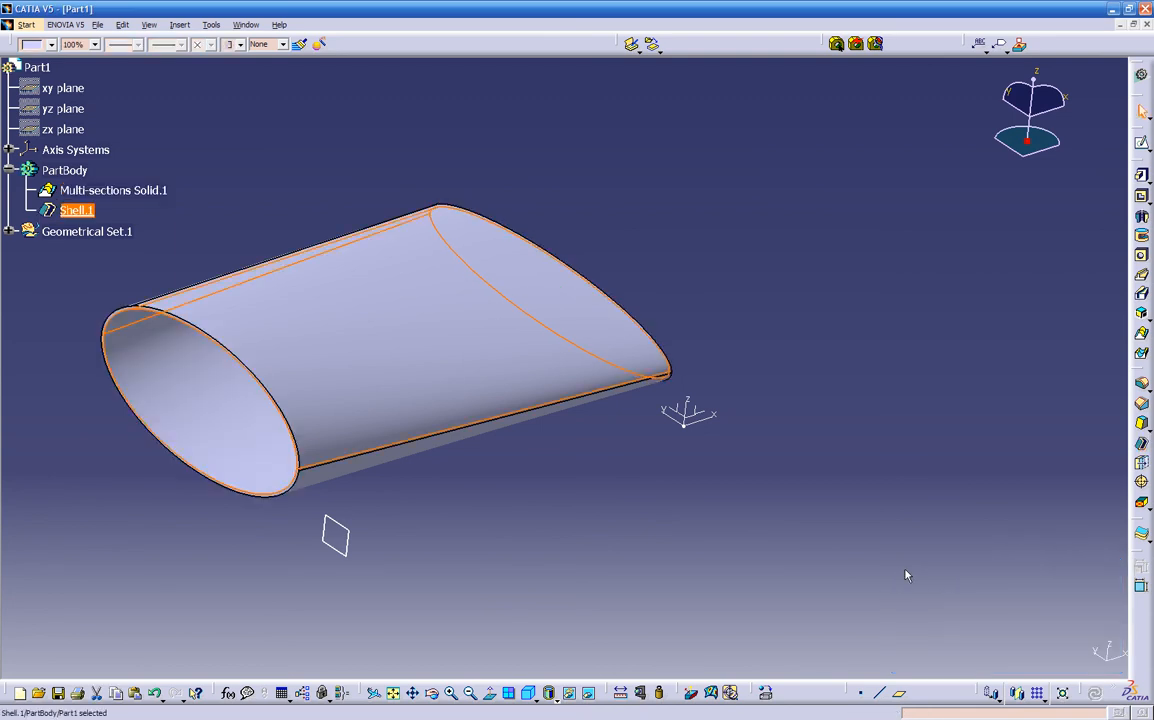
Insert a new geometrical set named use for ribs under Part1
left_click(807, 530)
middle_click_drag(657, 522, 868, 399)
middle_click_drag(411, 582, 363, 470)
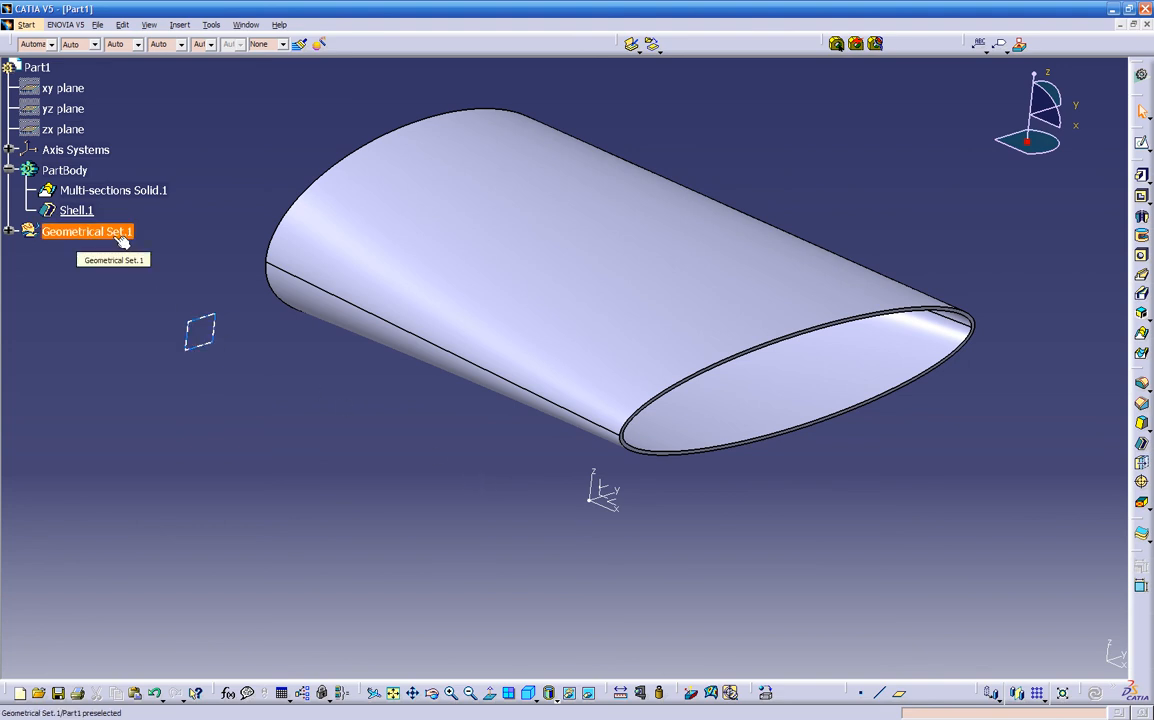
left_click(179, 24)
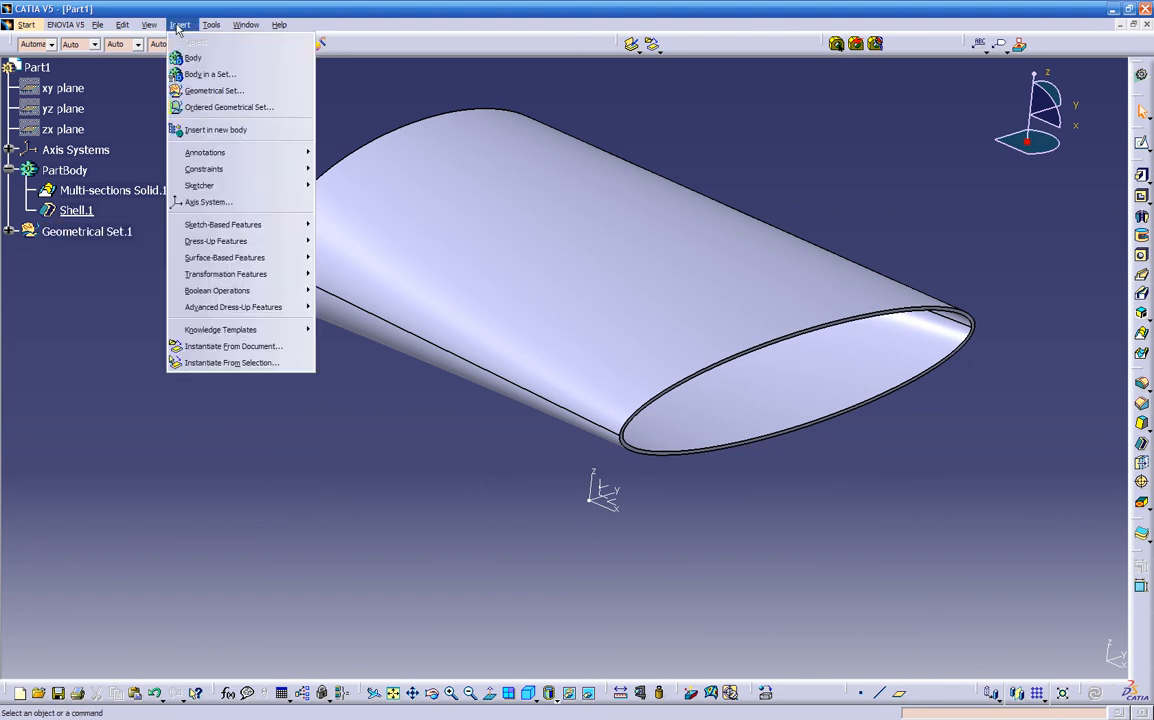
left_click(190, 92)
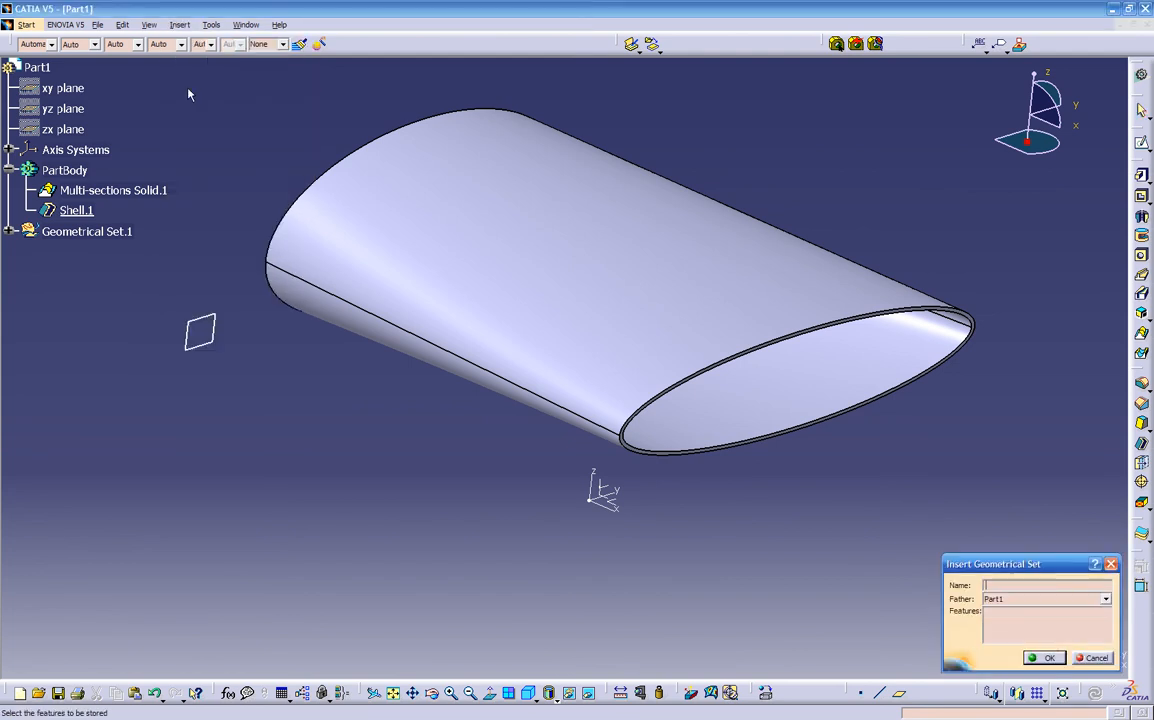
left_click(1039, 585)
type("use for rin")
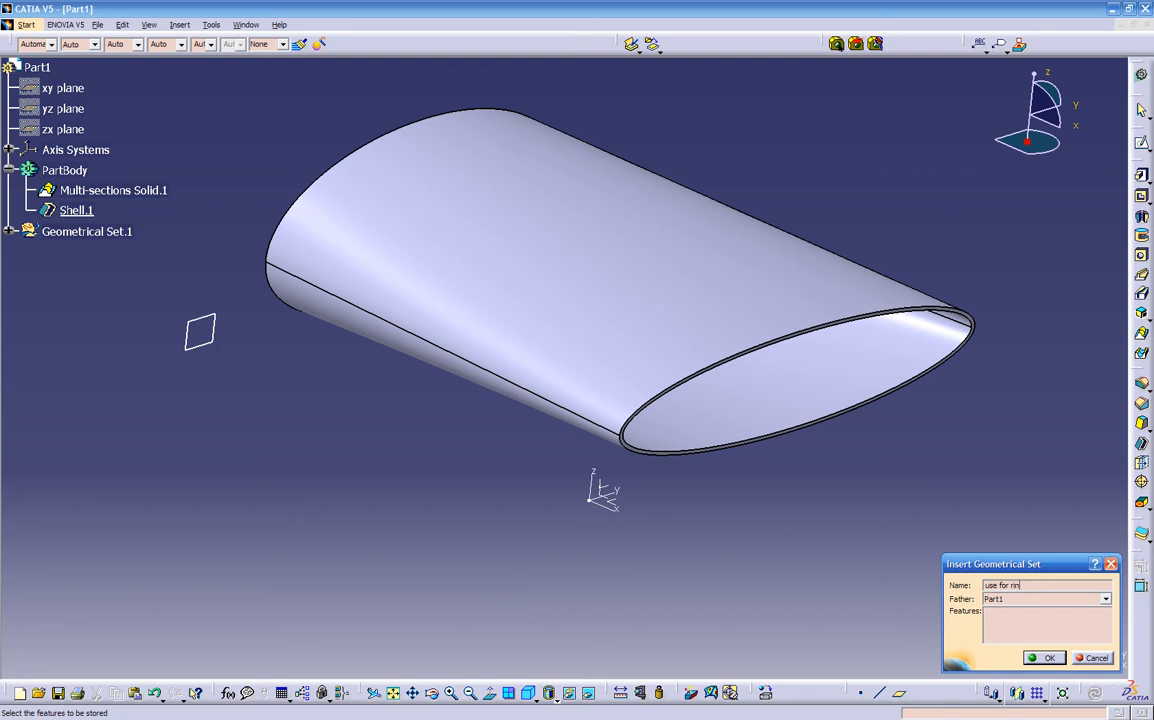
key("Return")
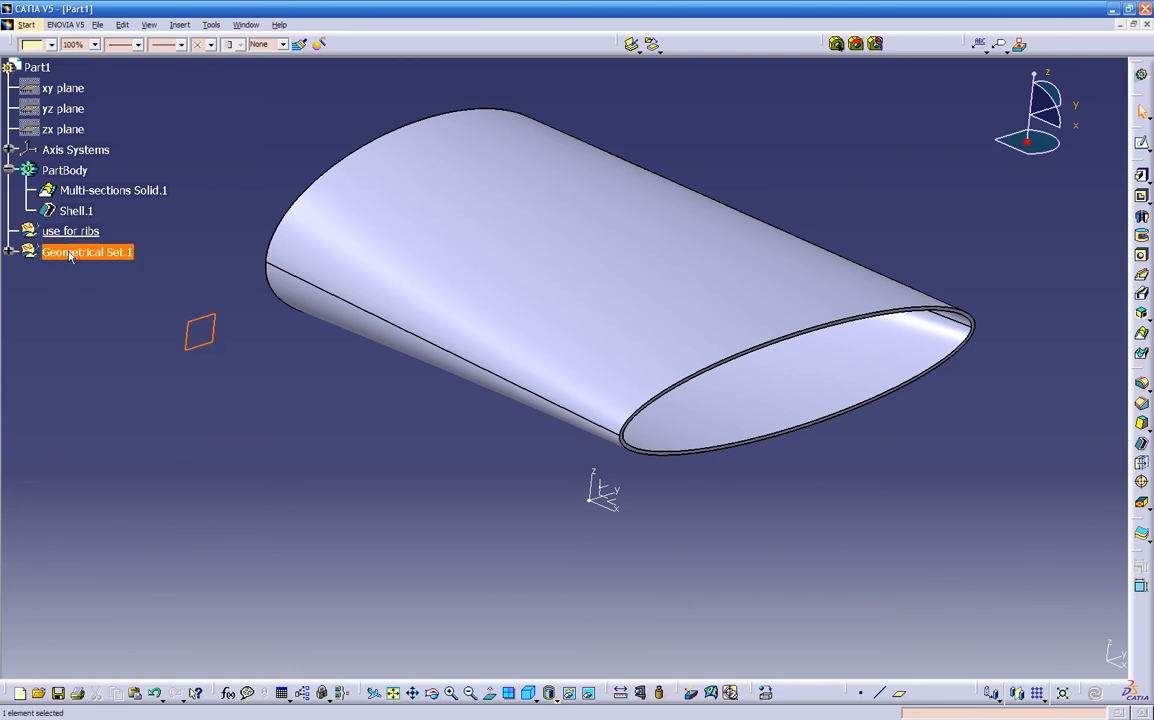
Switch the in-work object to Geometrical Set.1 and back to the use for ribs set
right_click(70, 255)
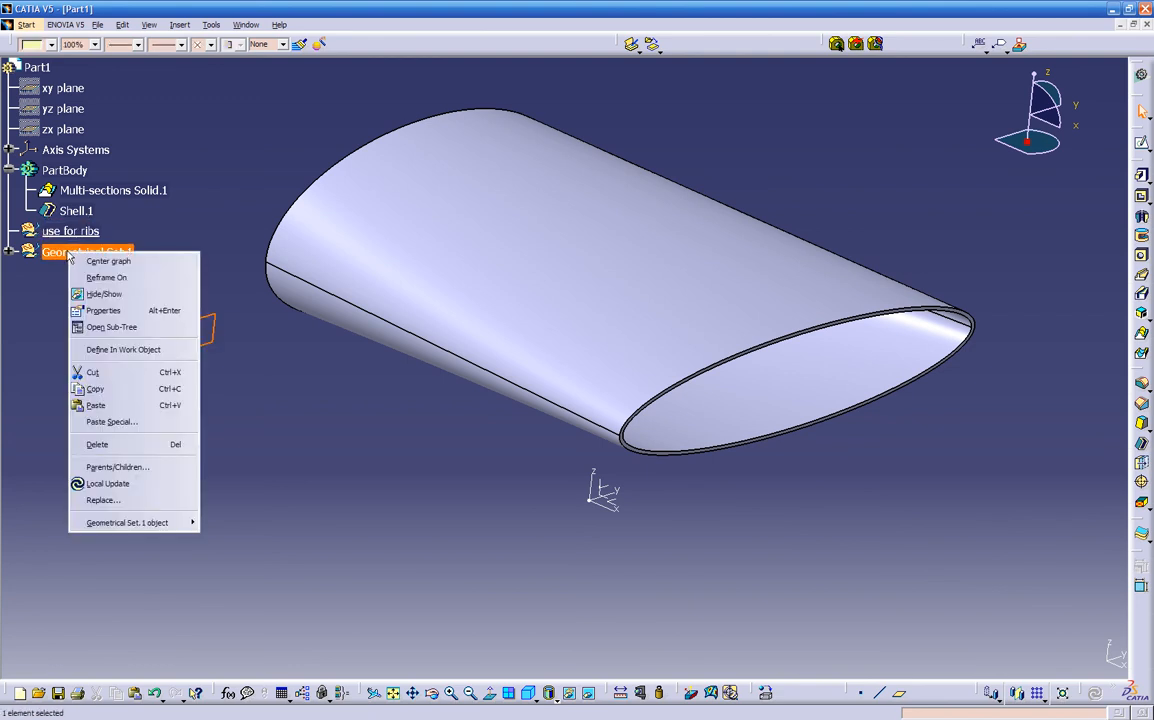
left_click(117, 350)
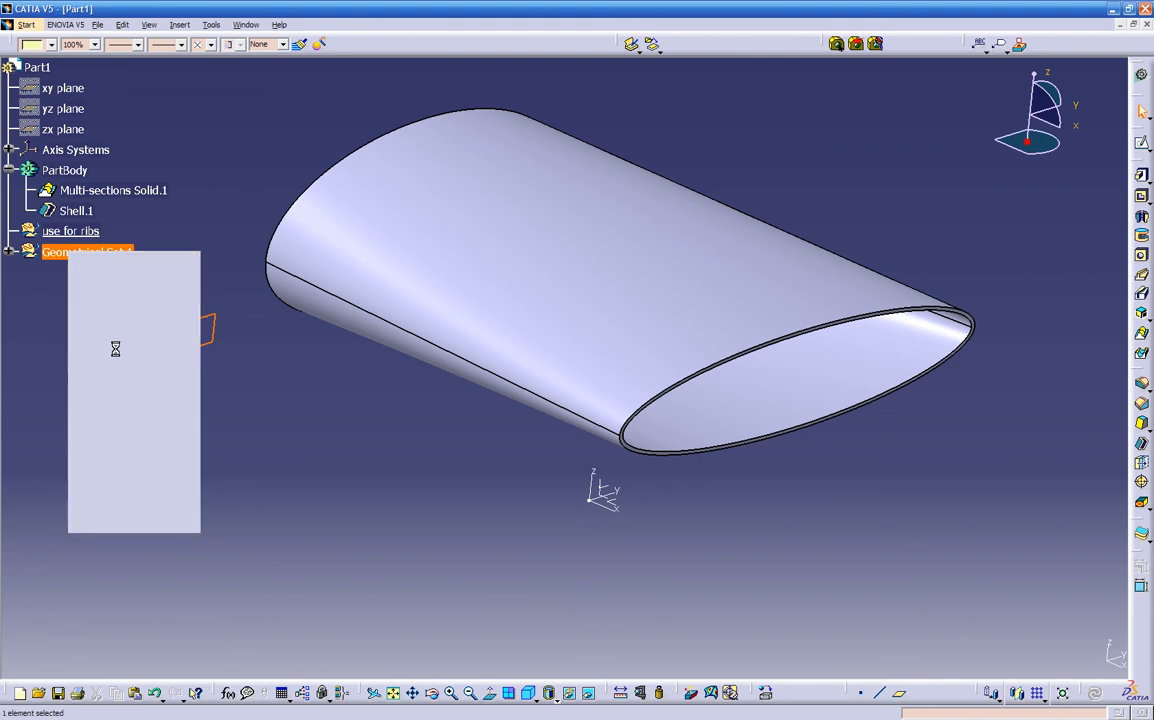
right_click(70, 231)
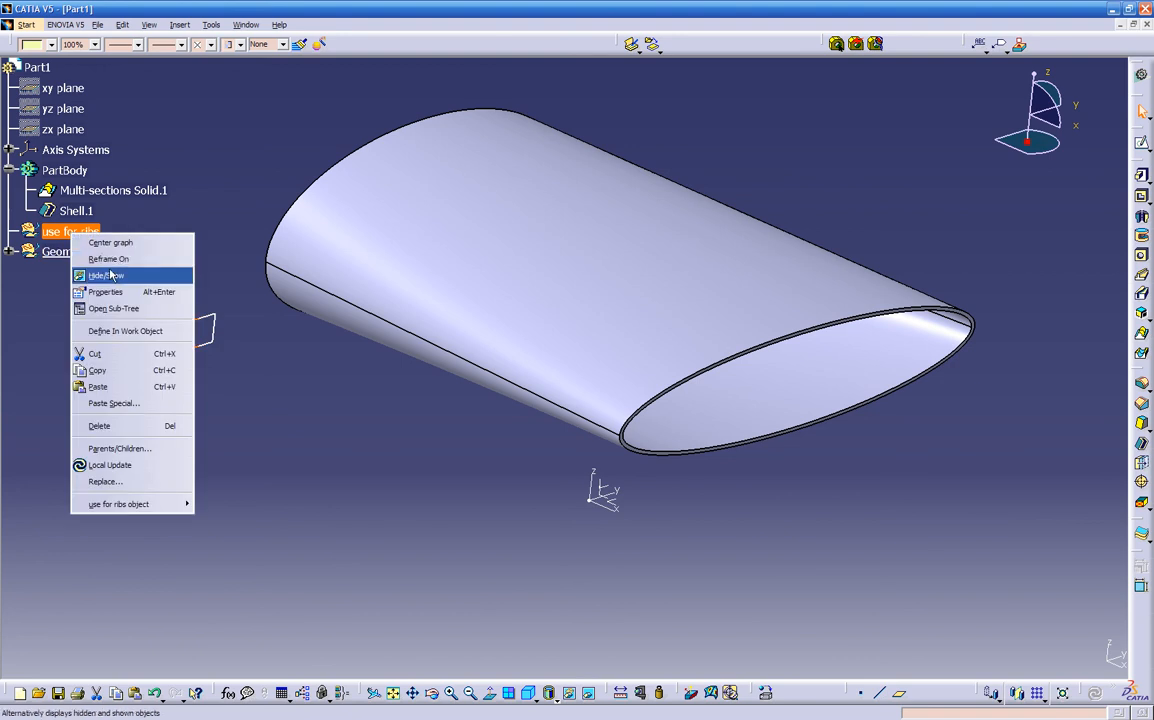
left_click(112, 337)
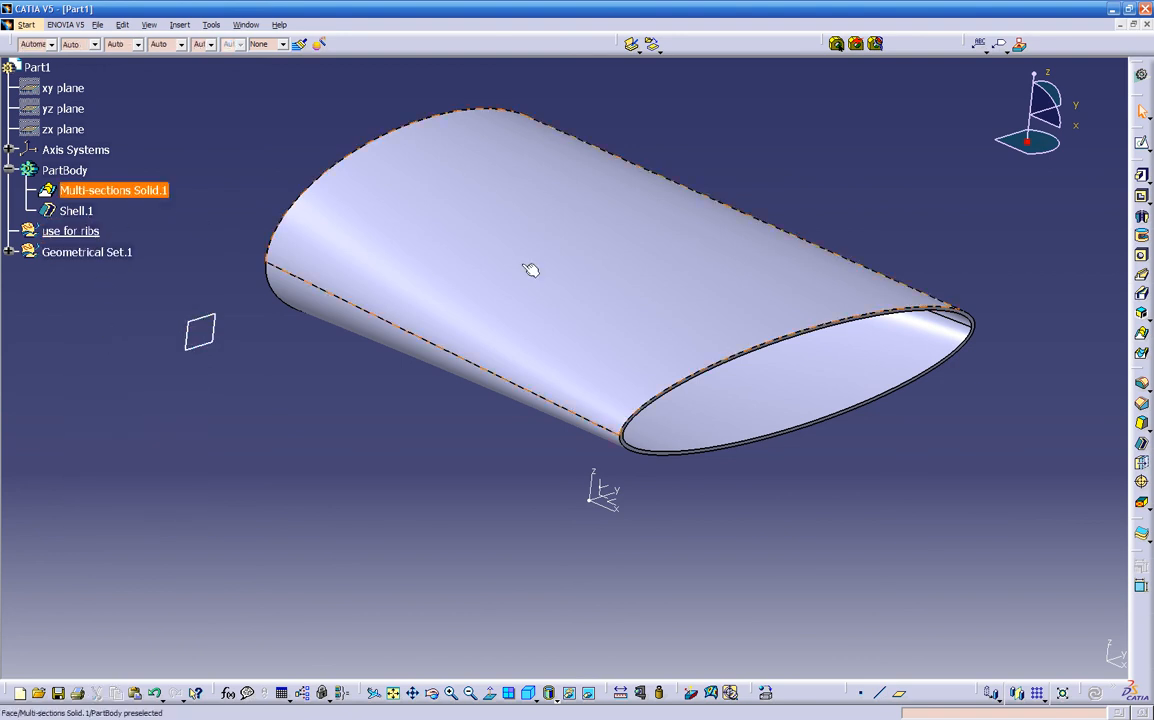
With the use for ribs set in work, open a trial sketch on the offset plane and exit it empty
left_click(1141, 143)
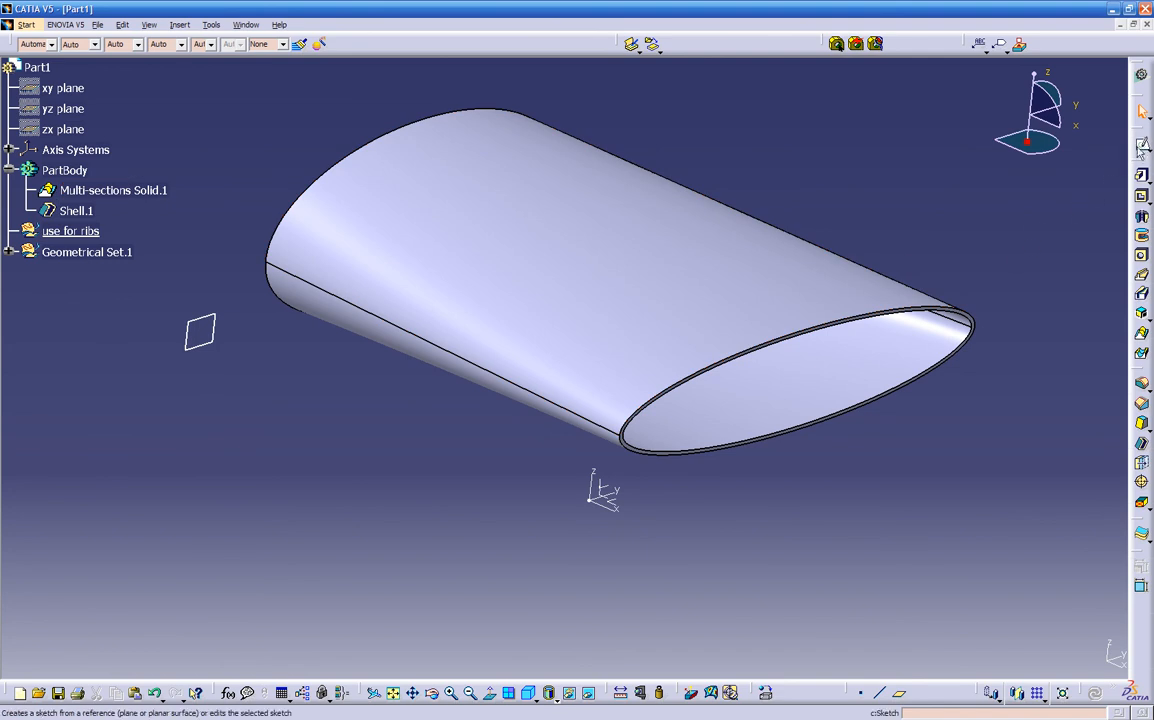
left_click(200, 322)
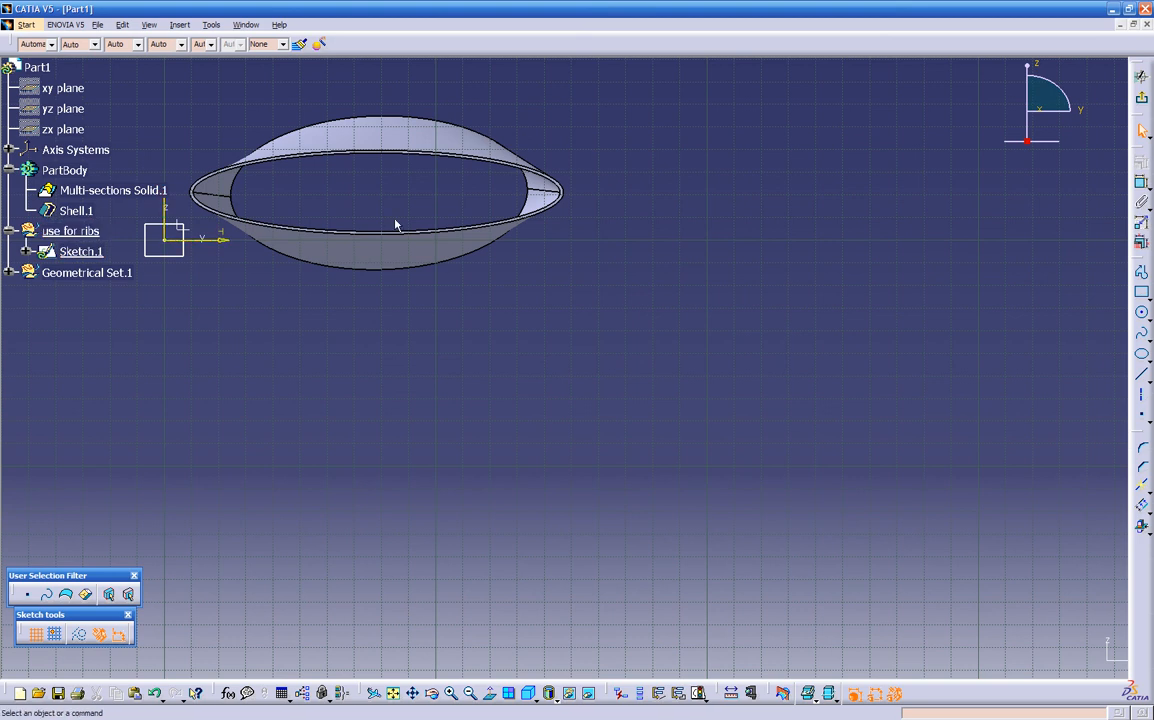
left_click(1141, 97)
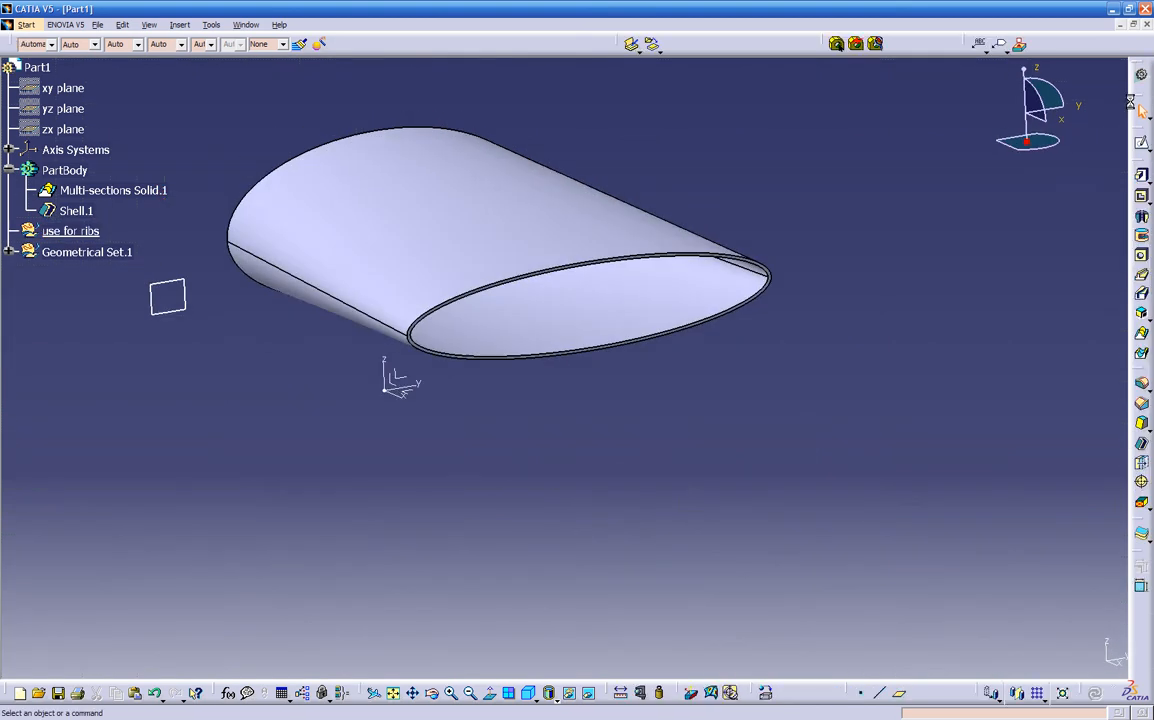
With Geometrical Set.1 in work, open and exit an empty sketch on the offset plane, and put the use for ribs set back in work
right_click(87, 254)
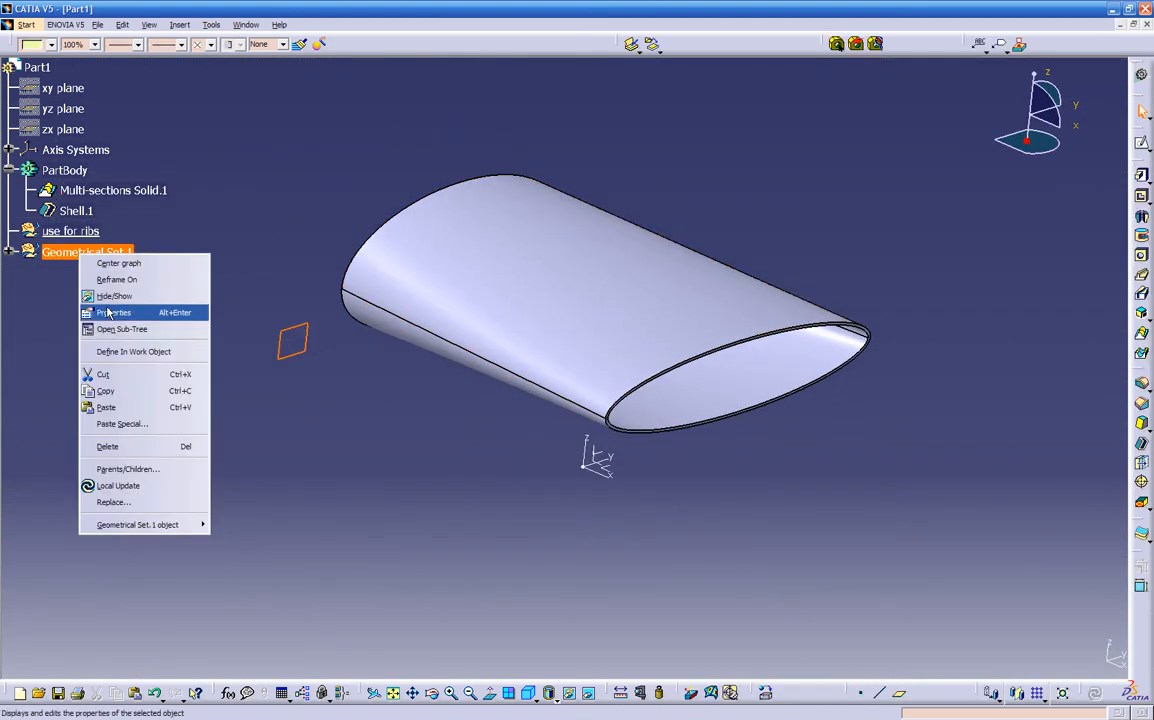
left_click(120, 317)
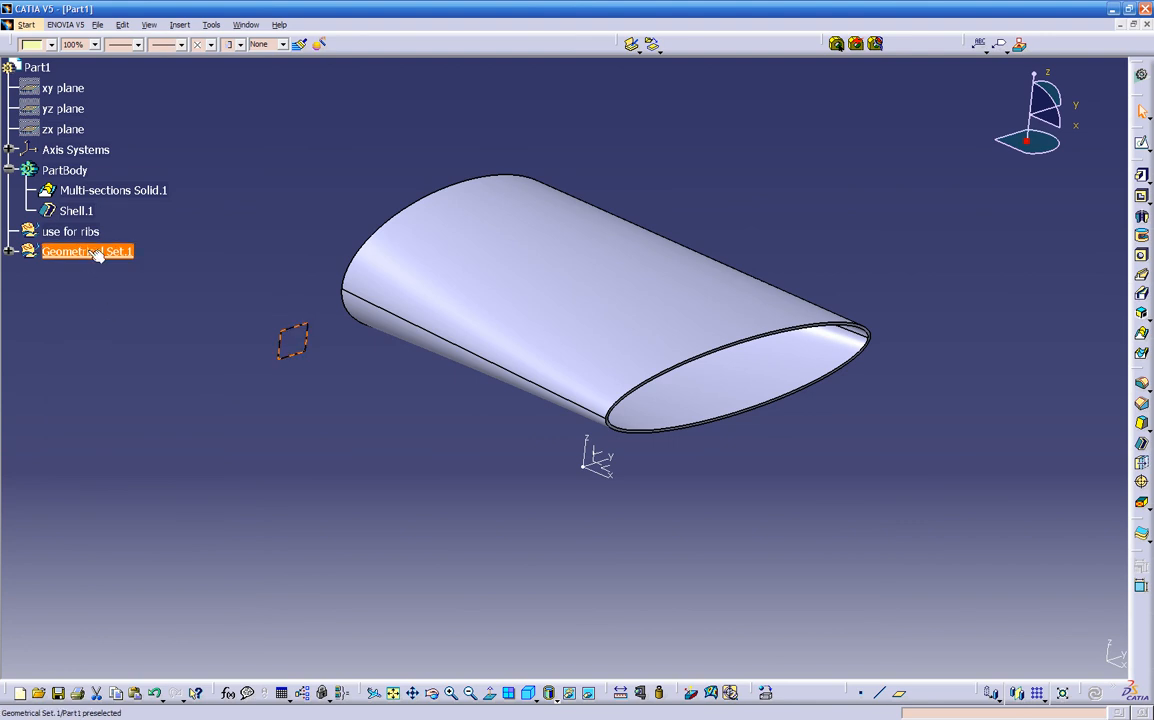
left_click(147, 337)
left_click(1141, 143)
left_click(303, 333)
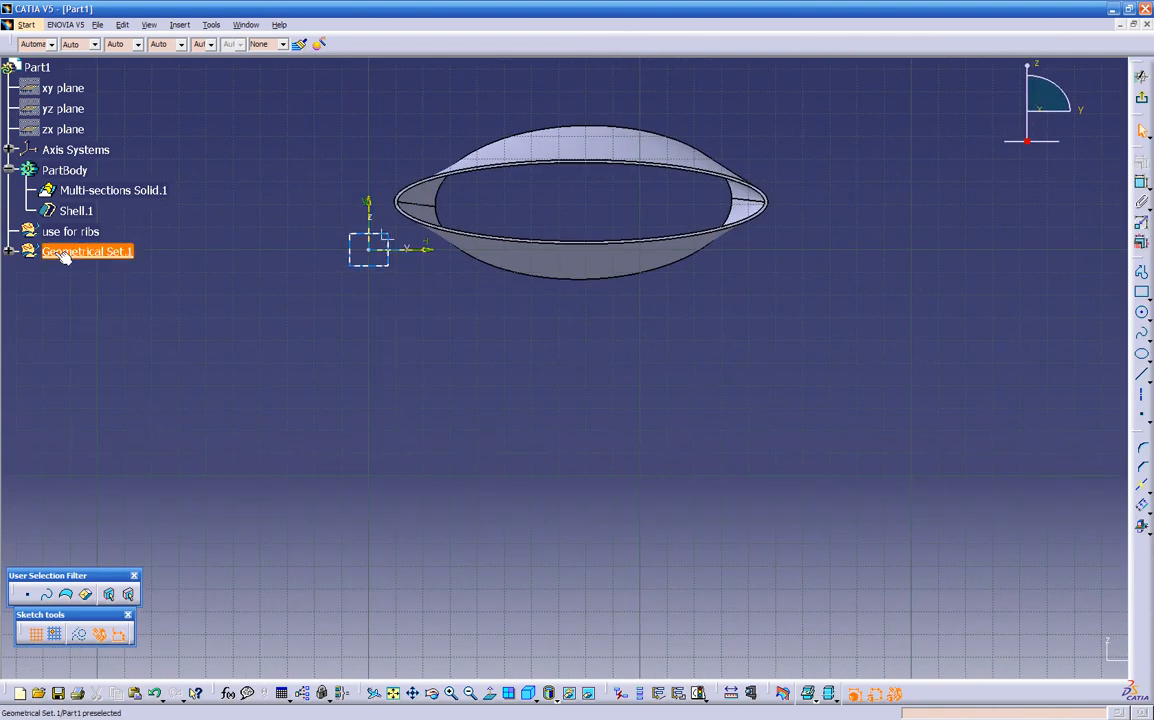
middle_click_drag(381, 322, 968, 183)
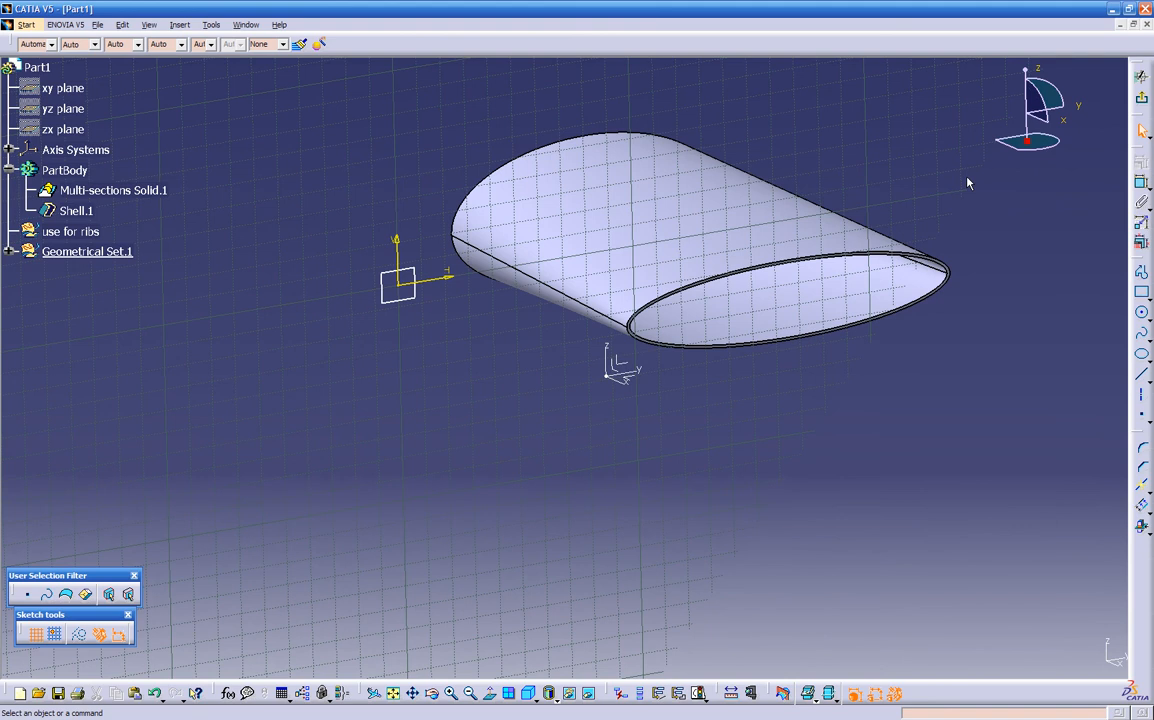
left_click(1141, 97)
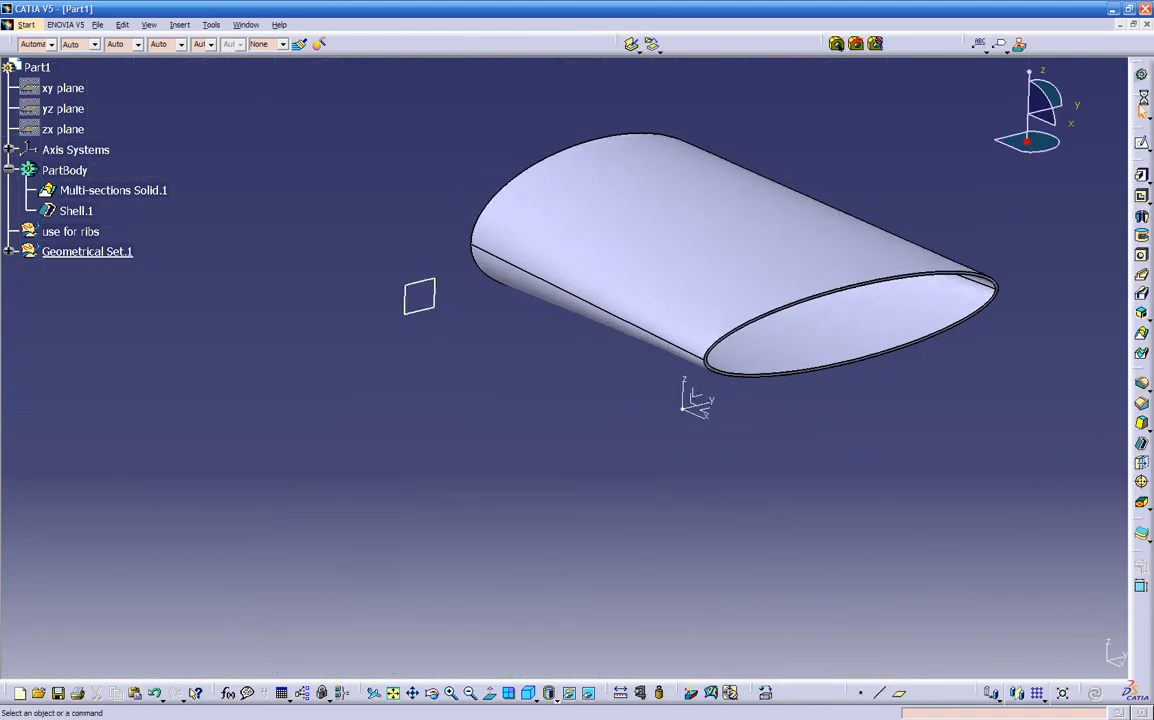
right_click(64, 233)
left_click(110, 299)
Create a plane offset 1.5 in from the axis system's YZ plane, with the direction reversed to lie along the duct
middle_click_drag(323, 358, 447, 482)
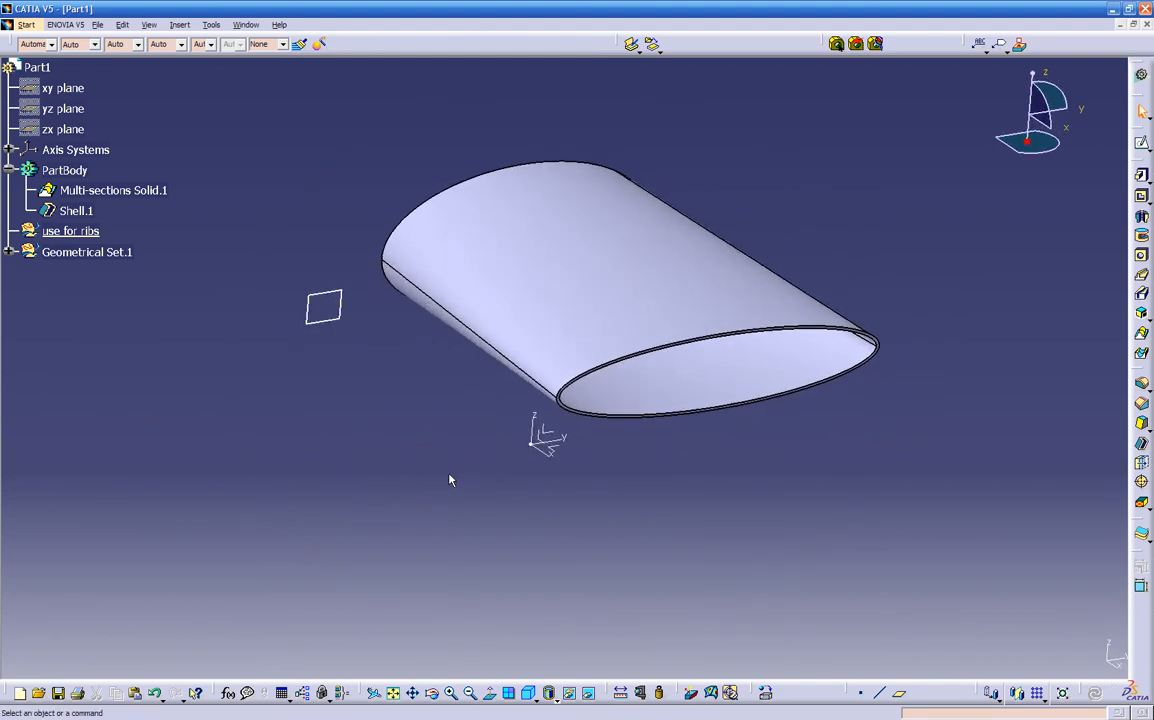
left_click(550, 437)
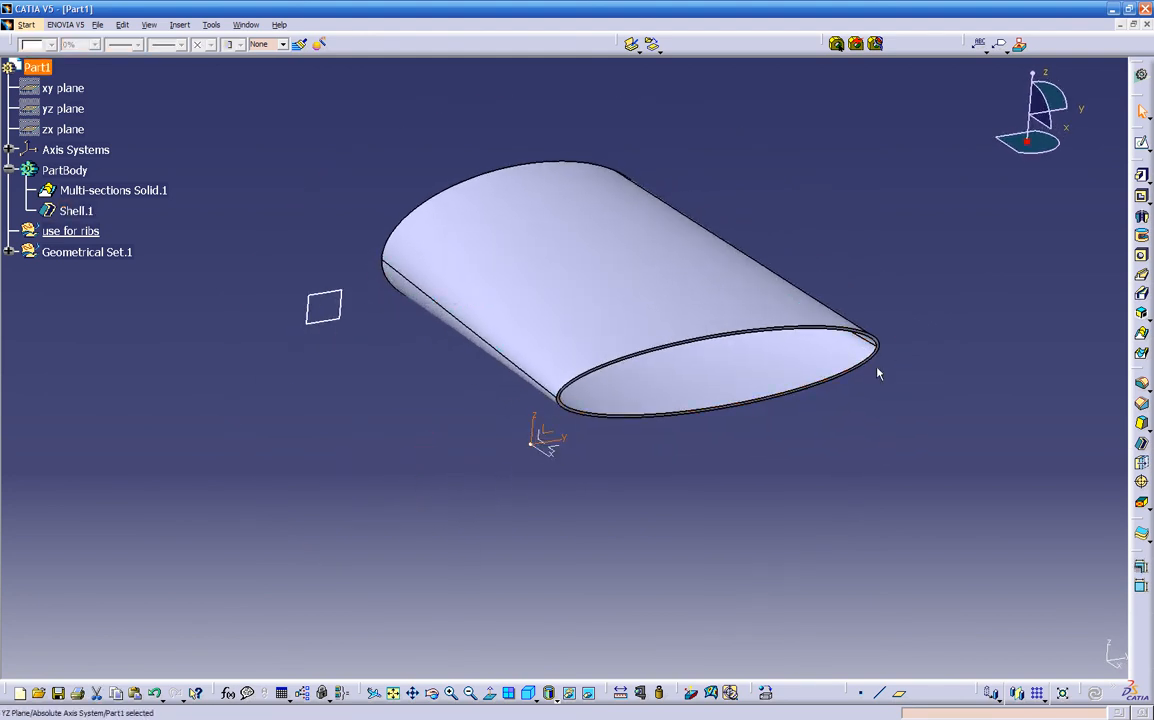
left_click(898, 692)
middle_click_drag(696, 561, 886, 523)
left_click(982, 564)
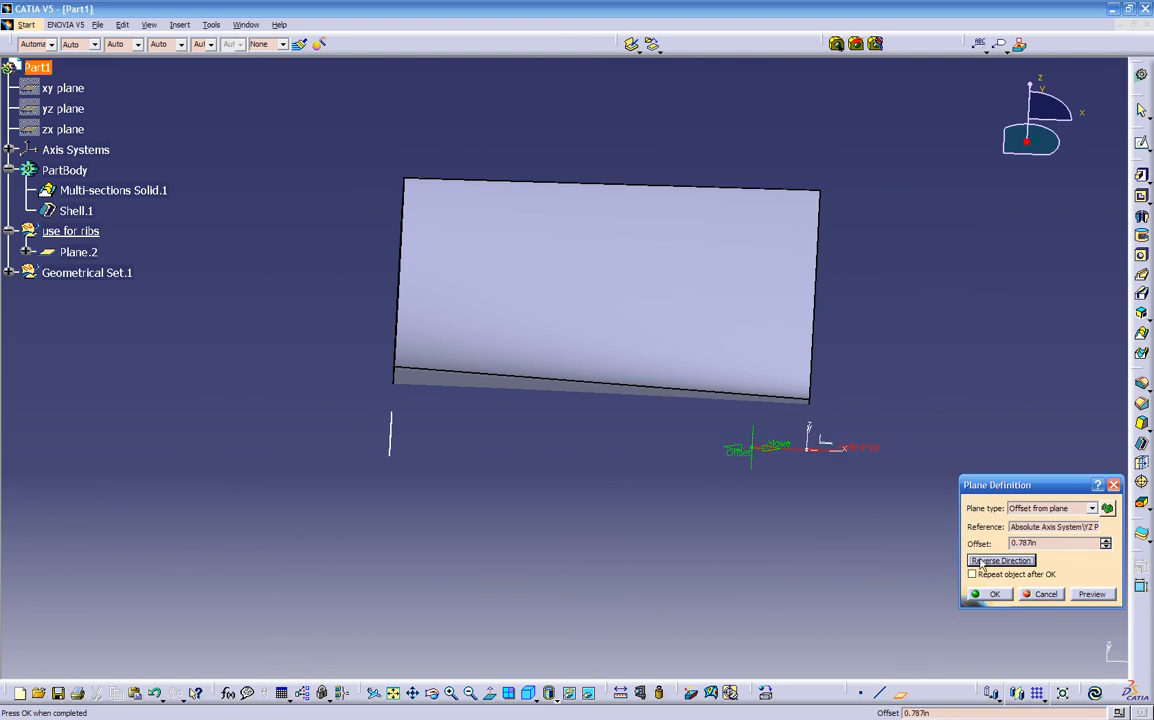
middle_click_drag(783, 528, 725, 468)
left_click_drag(708, 463, 657, 458)
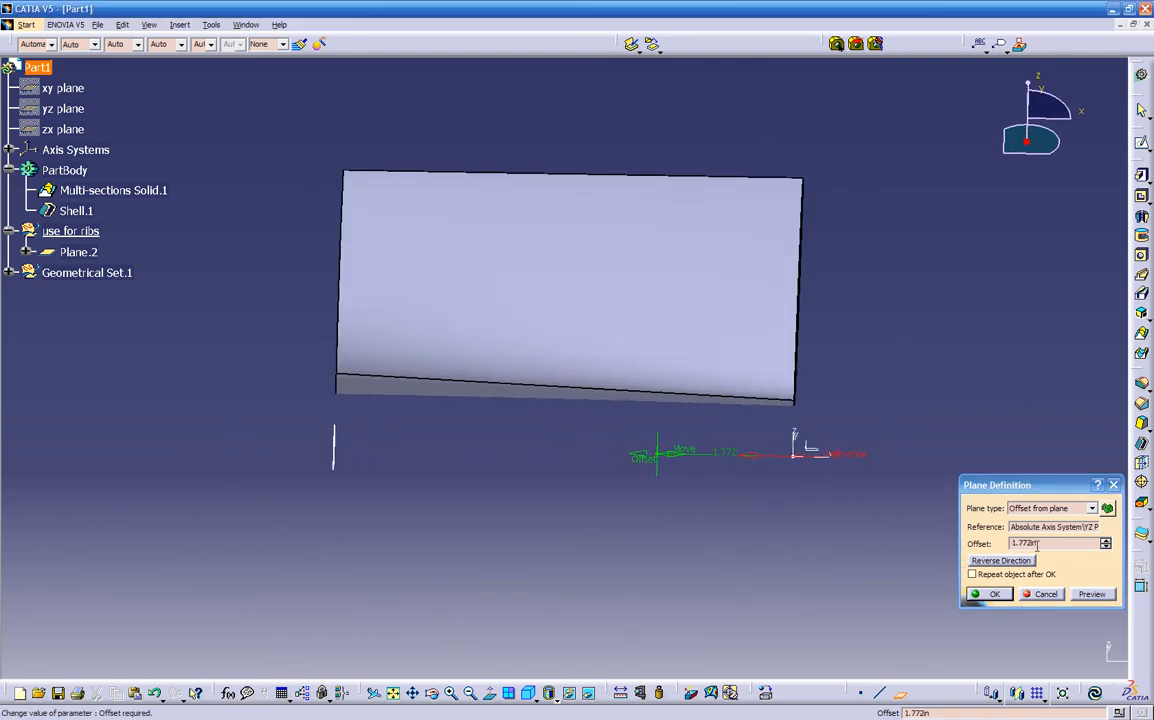
left_click_drag(1037, 544, 950, 536)
type("1.5")
key("Return")
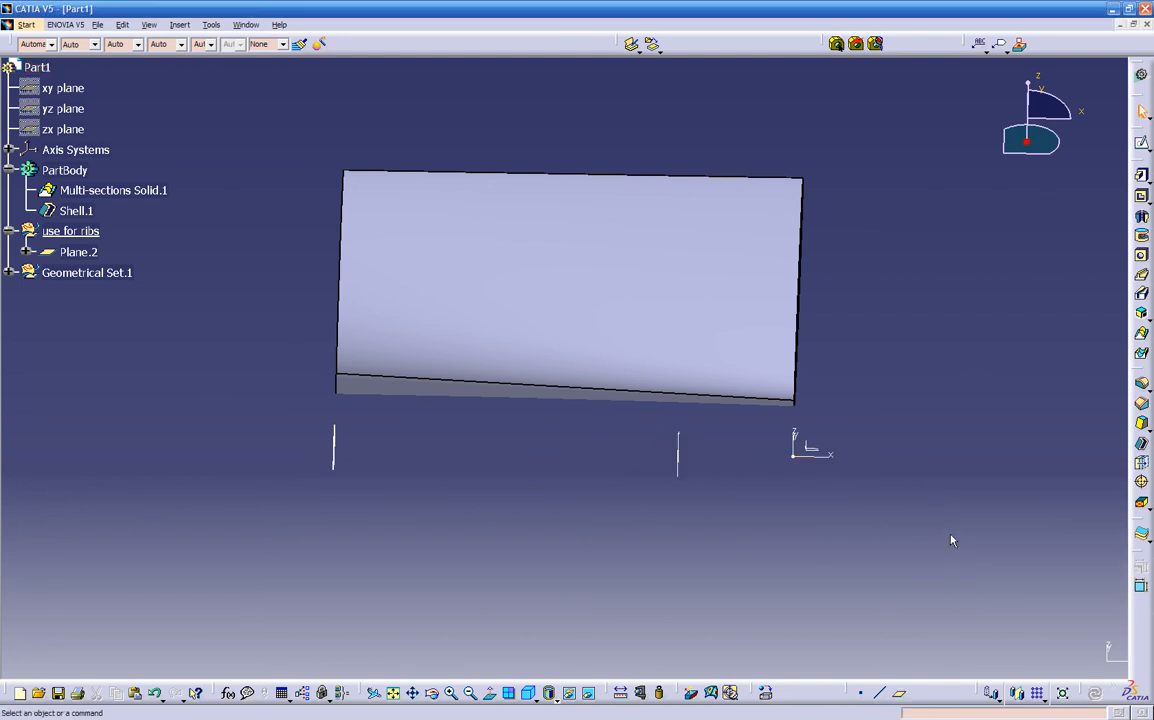
Create a second plane offset 4 in from the axis system's YZ plane, also in the reversed direction along the duct
scroll(907, 502, "up", 1)
middle_click_drag(907, 502, 760, 510)
middle_click_drag(673, 477, 676, 496)
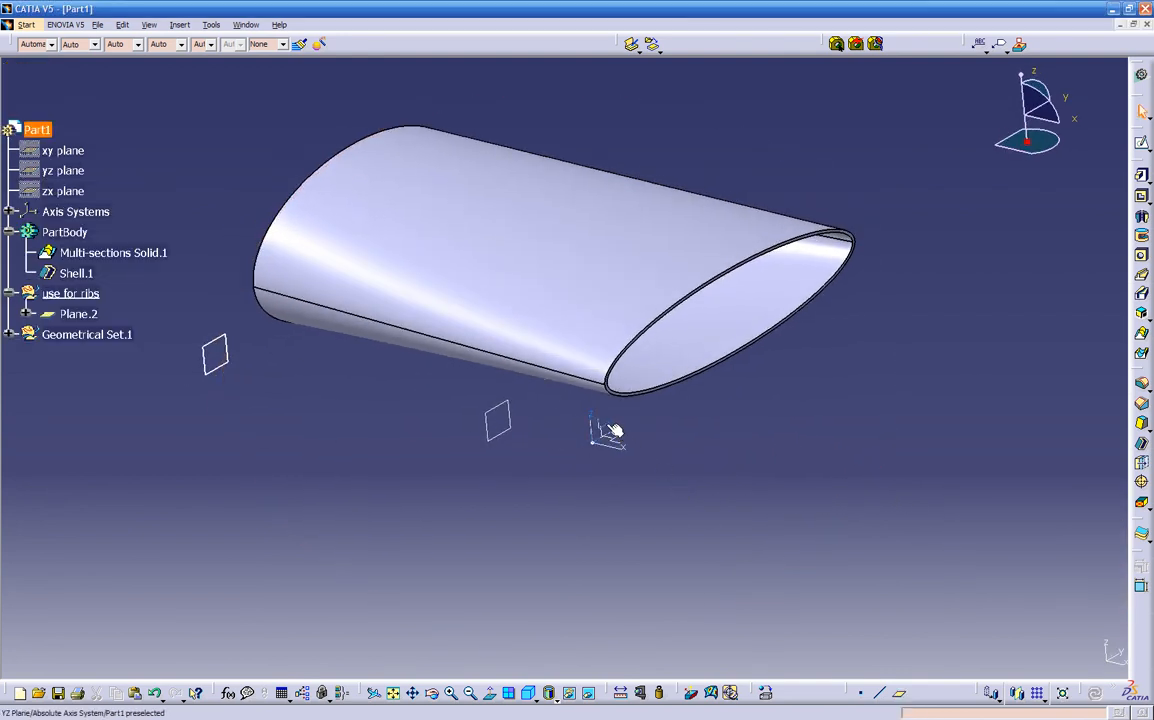
left_click(613, 430)
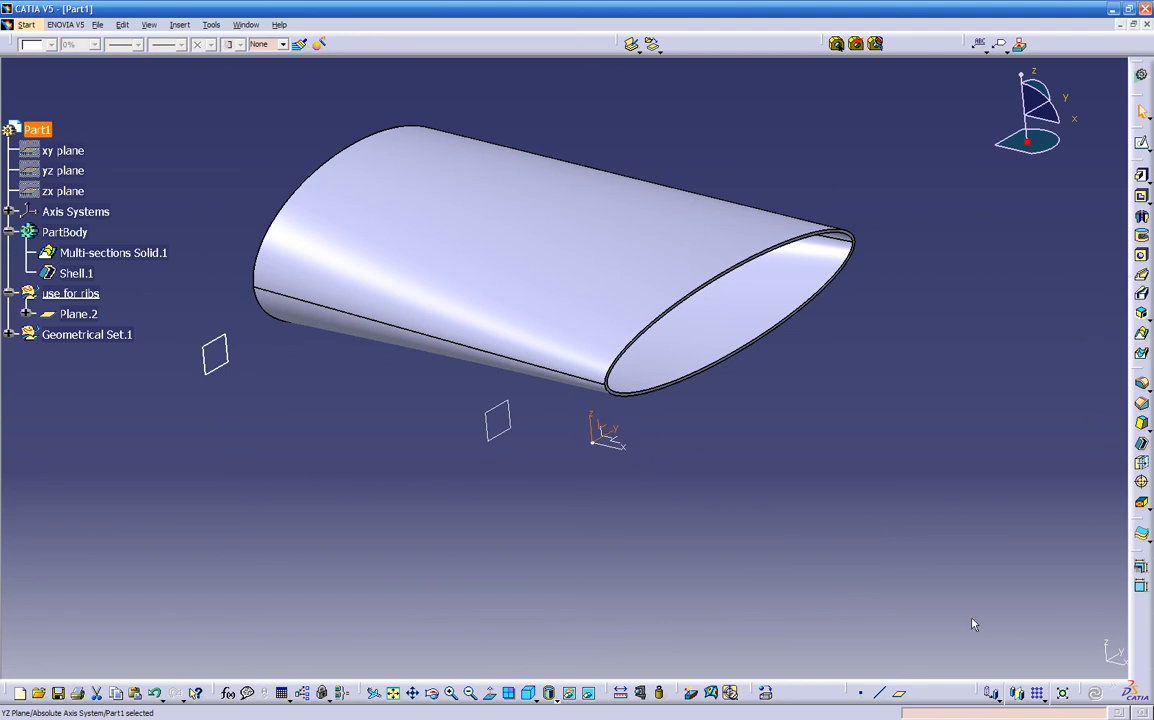
left_click(901, 697)
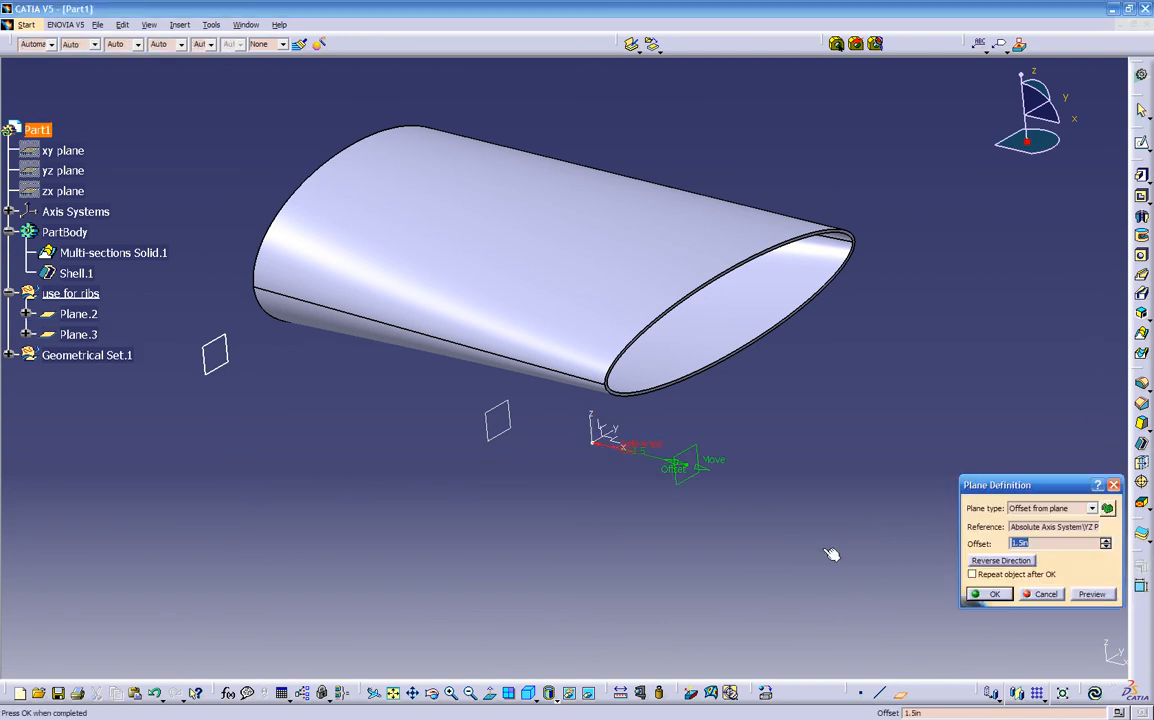
left_click(972, 559)
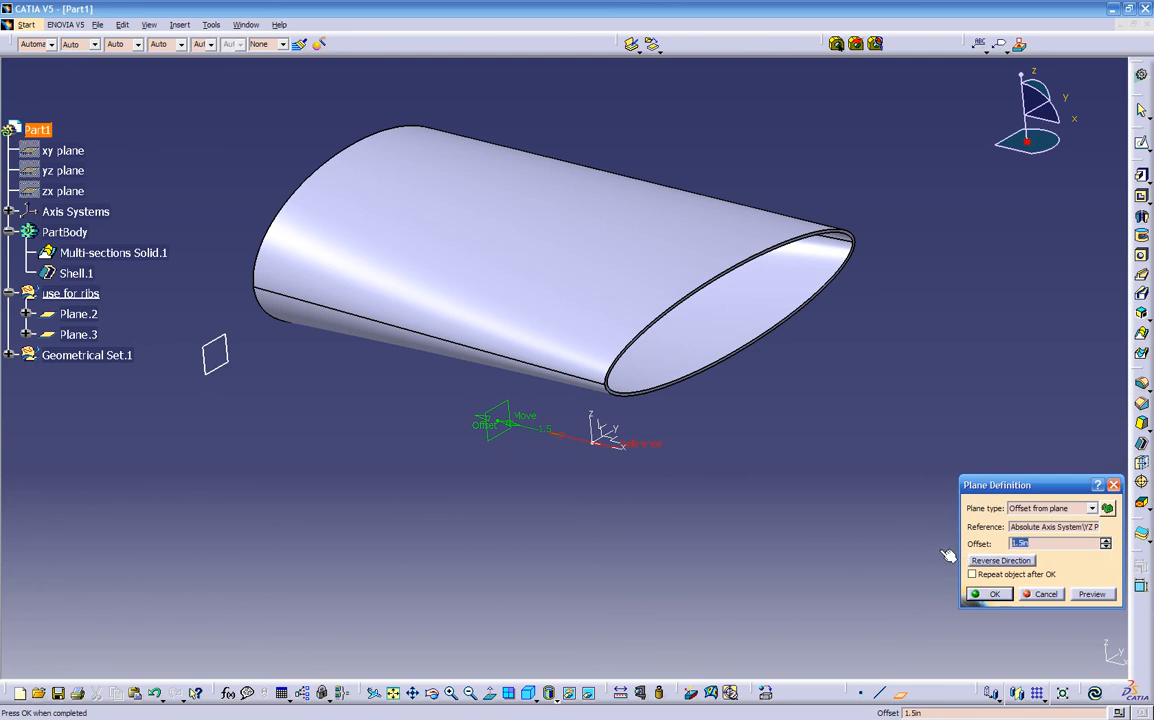
type("2")
key("Tab")
middle_click_drag(600, 555, 692, 515)
left_click_drag(599, 431, 443, 445)
left_click_drag(1056, 543, 881, 527)
type("4")
key("Return")
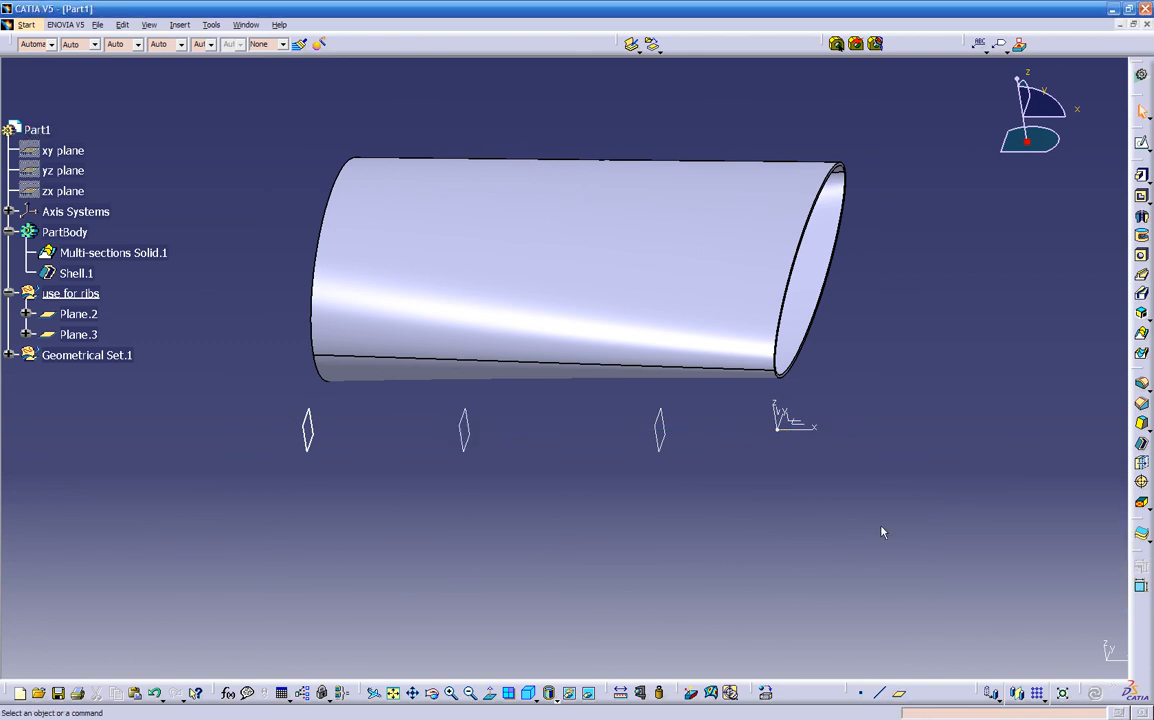
Switch to the Generative Shape Design workbench
middle_click_drag(690, 496, 711, 363)
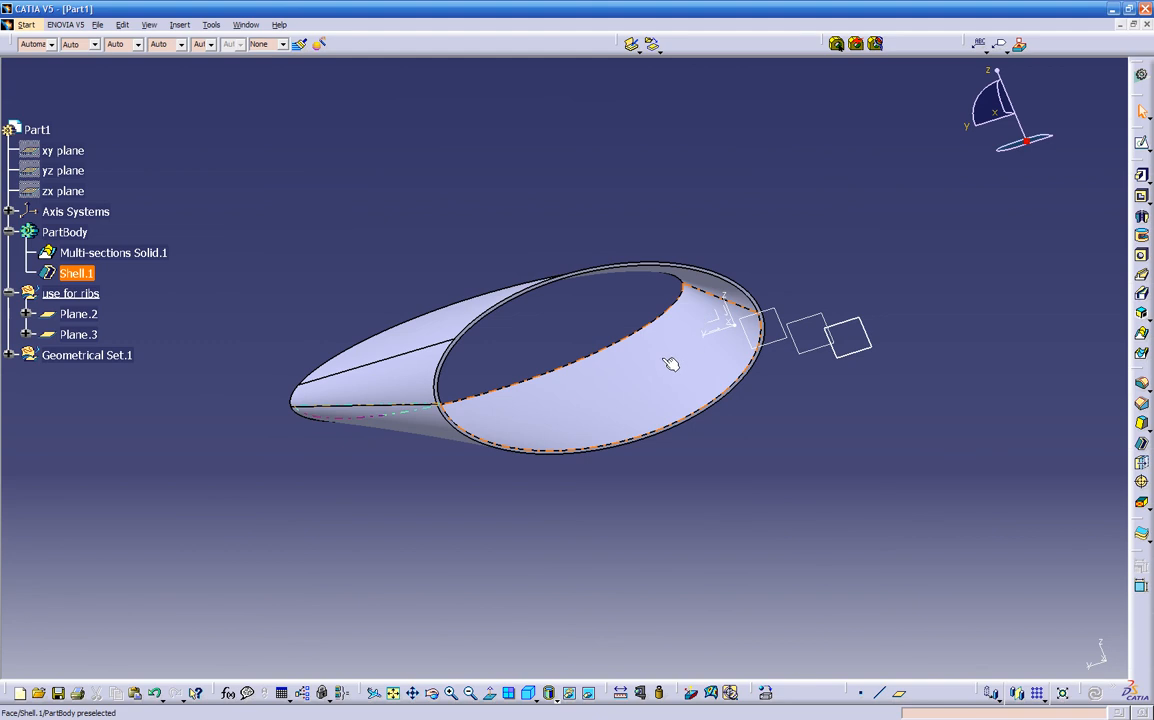
left_click(1143, 80)
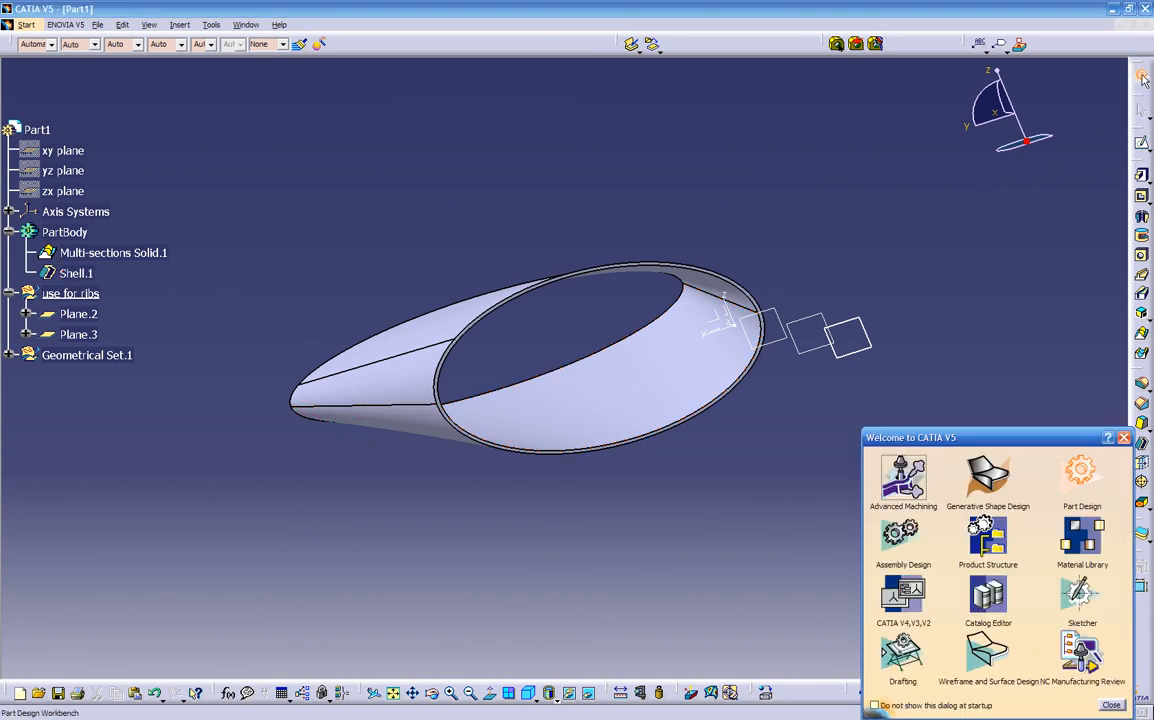
left_click(990, 480)
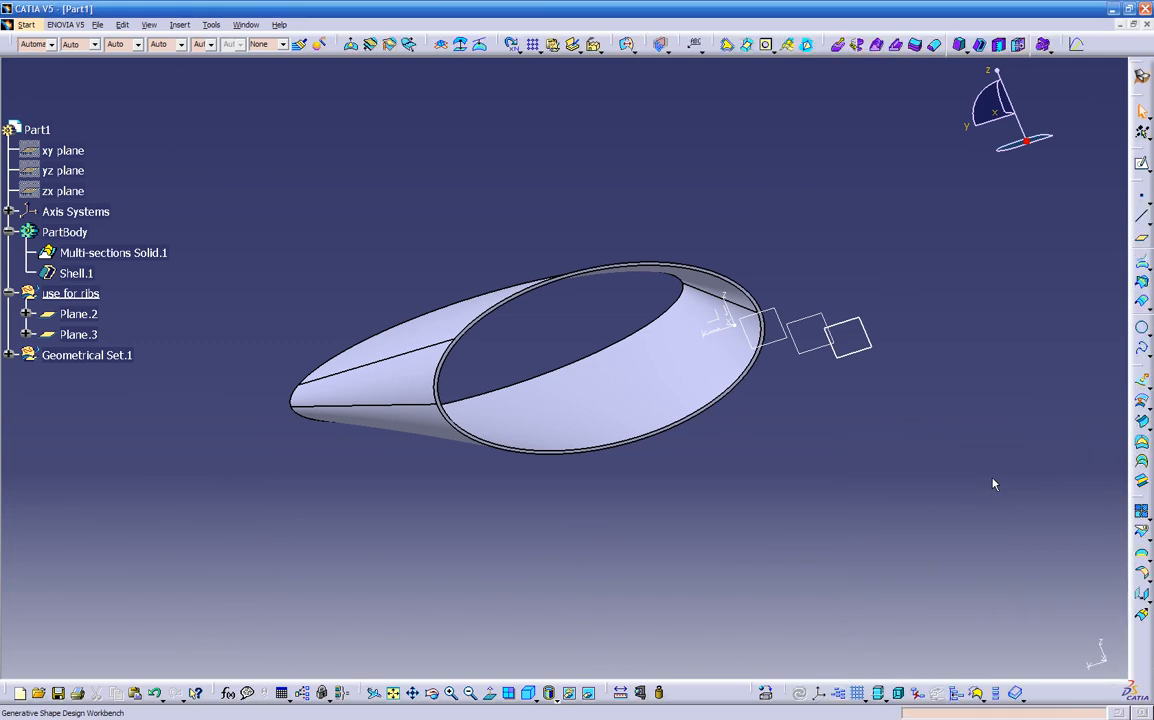
Create an offset surface at 0 in from the lower inner face of the shelled duct
left_click(1142, 402)
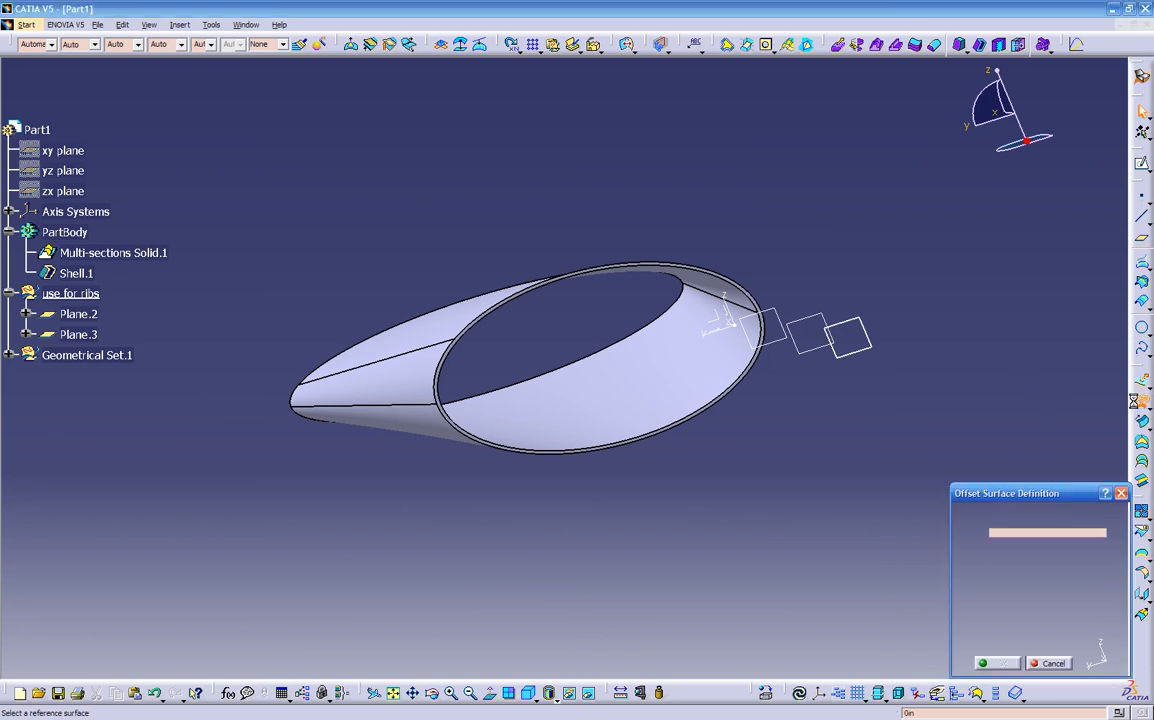
left_click(677, 399)
middle_click_drag(662, 464, 641, 363)
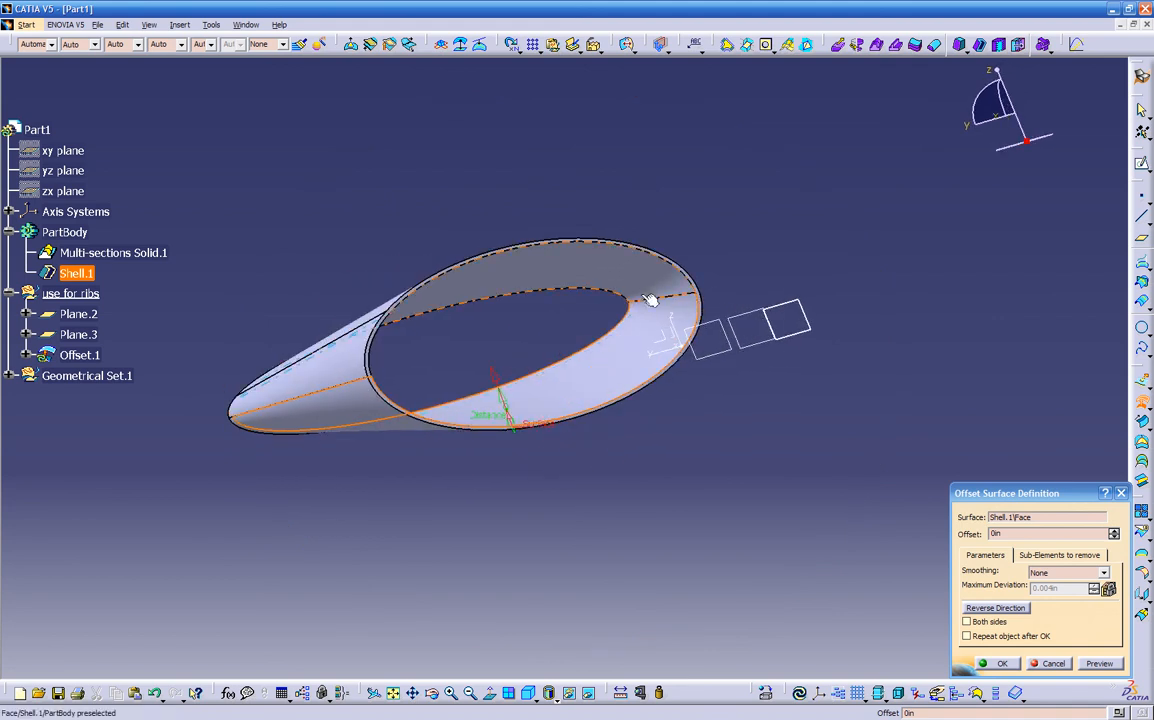
left_click(1009, 611)
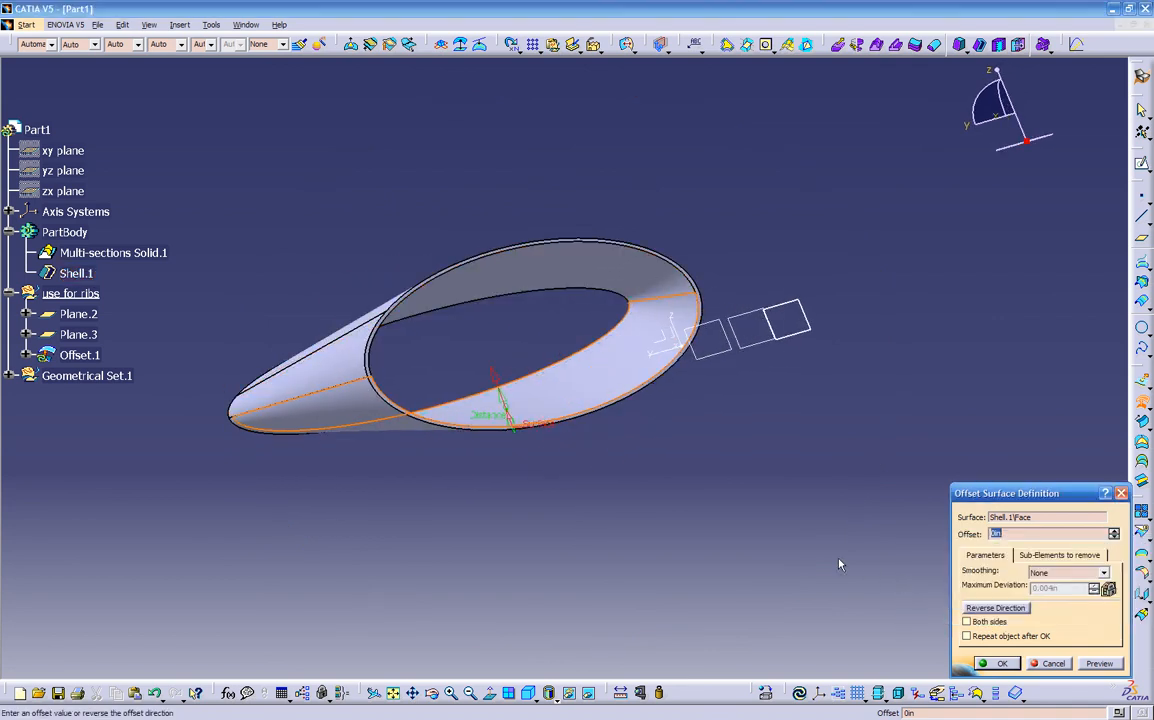
middle_click_drag(640, 428, 876, 497)
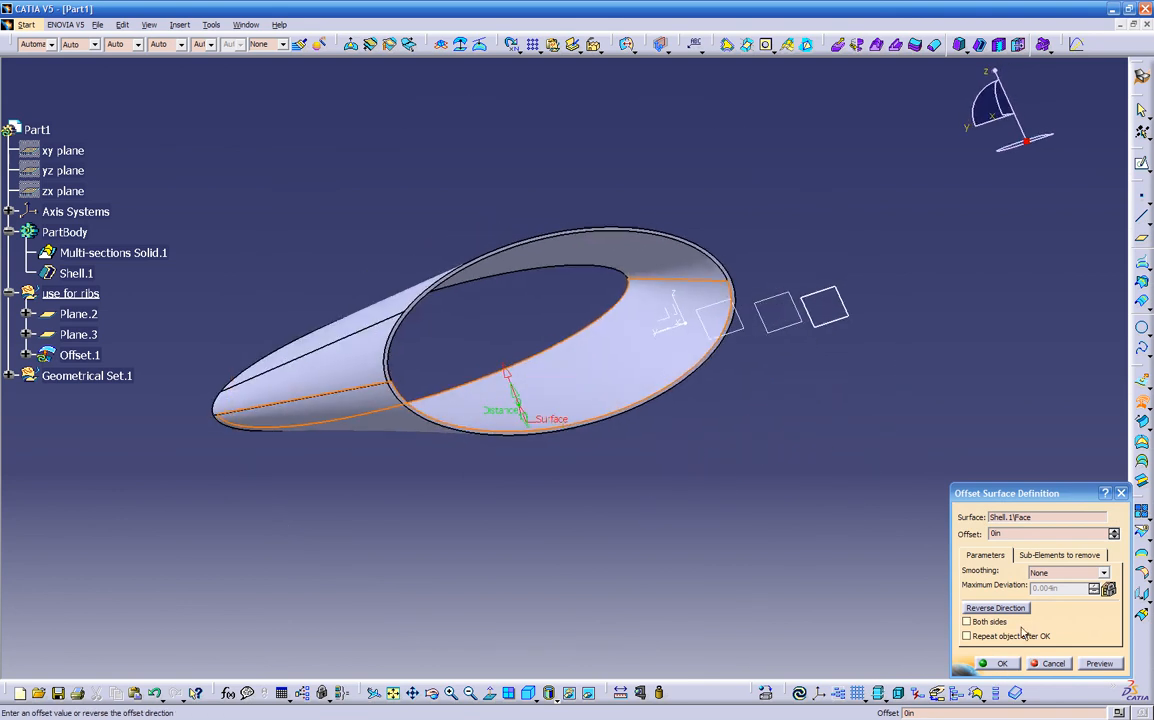
left_click(1095, 662)
middle_click_drag(644, 515, 585, 500)
left_click(1010, 664)
Hide the PartBody to inspect the offset surface on its own, and show the body again
middle_click_drag(836, 606, 505, 466)
left_click(70, 232)
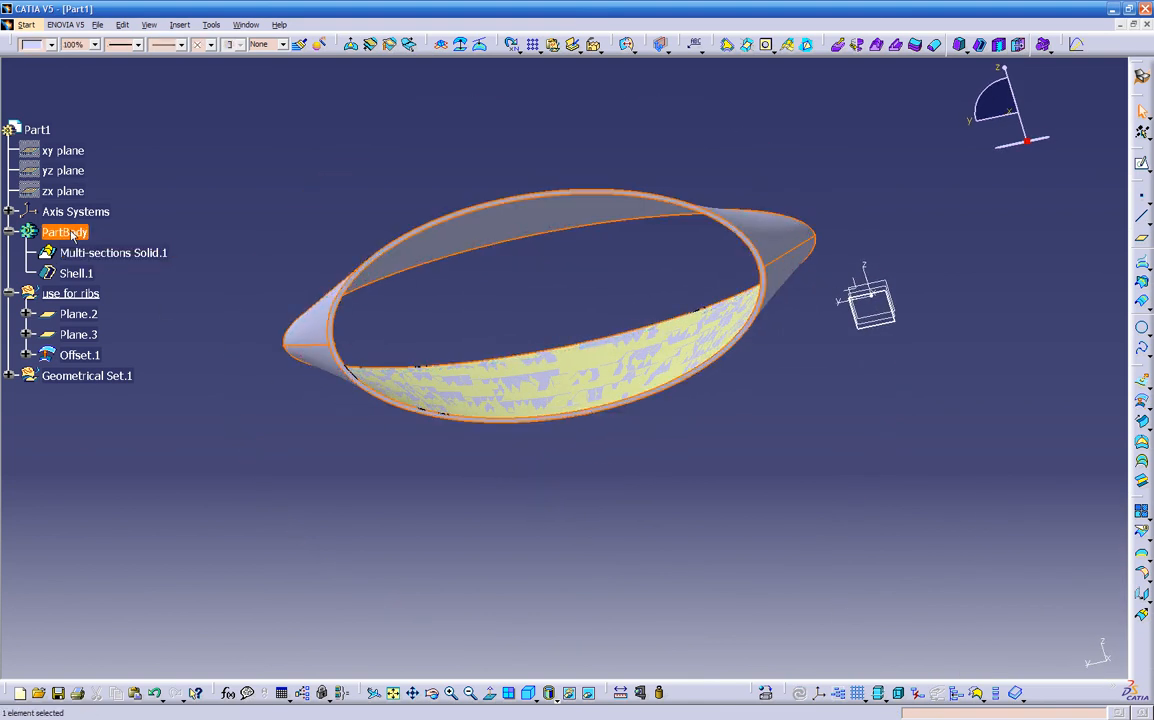
right_click(70, 232)
left_click(111, 276)
left_click(505, 532)
middle_click_drag(505, 532, 480, 380)
left_click(304, 303)
left_click(75, 234)
right_click(75, 236)
left_click(110, 248)
middle_click_drag(572, 461, 595, 462)
Delete the offset surface from the "use for ribs" geometrical set
left_click(80, 355)
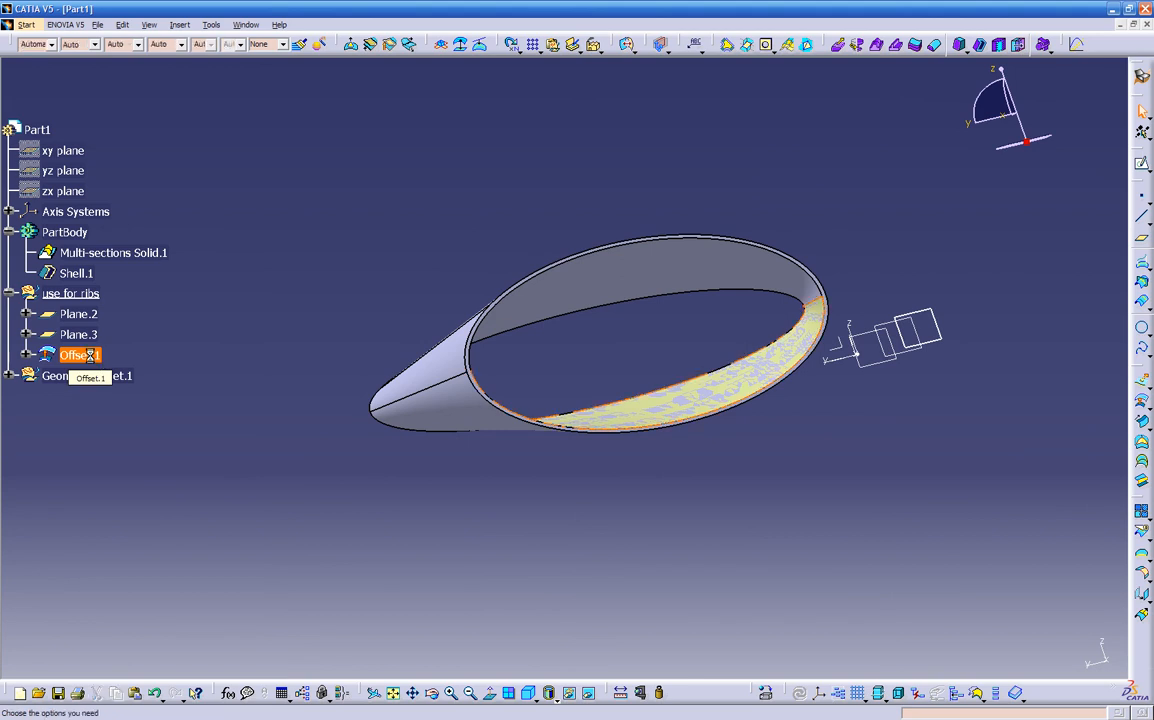
key("Delete")
left_click(1041, 659)
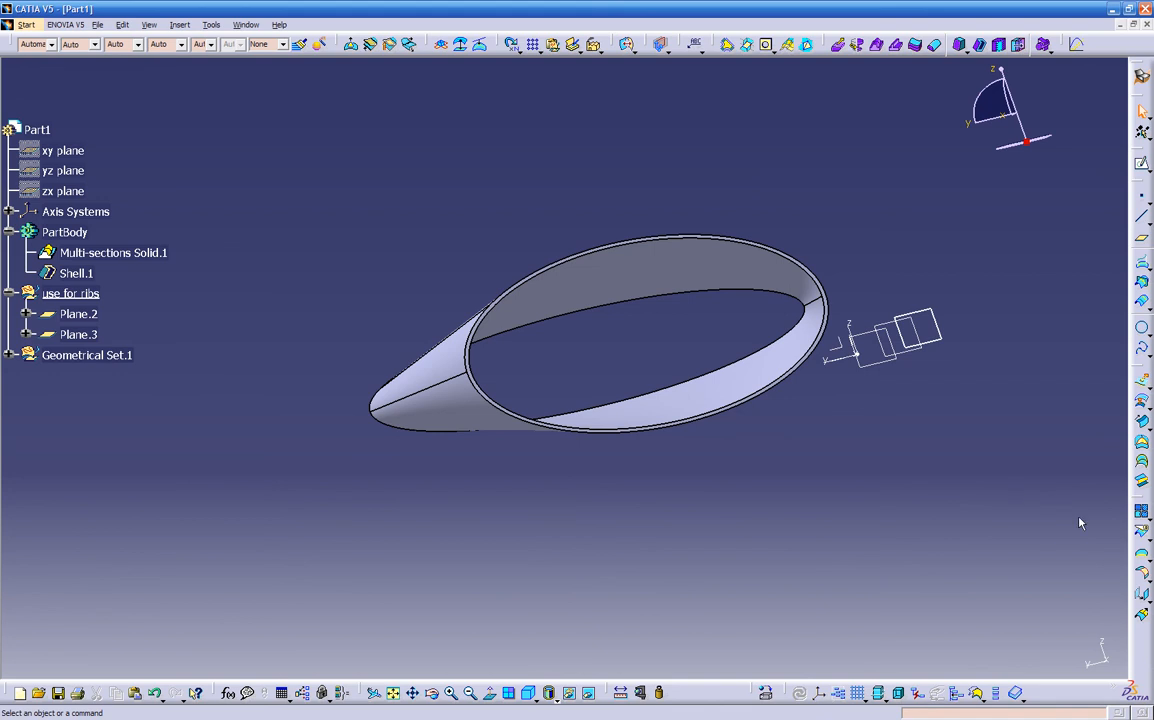
Extract the inner surface of the shelled duct from its lower inner face, using tangent continuity propagation
left_click(1145, 575)
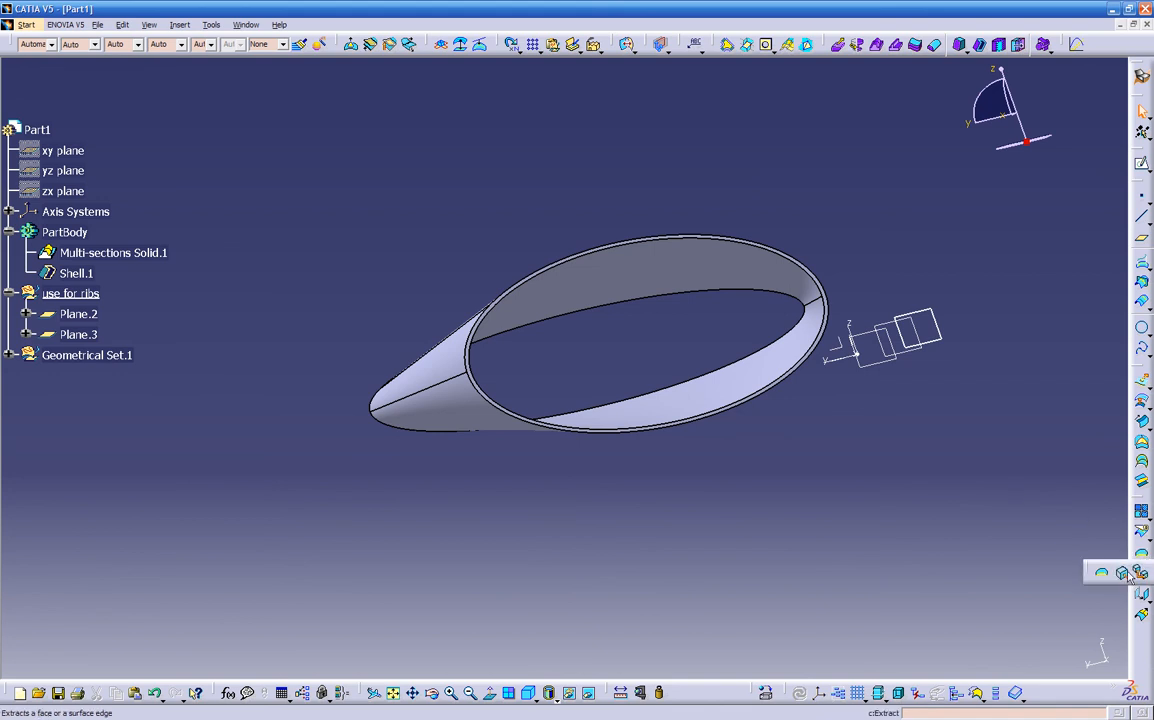
left_click(1122, 574)
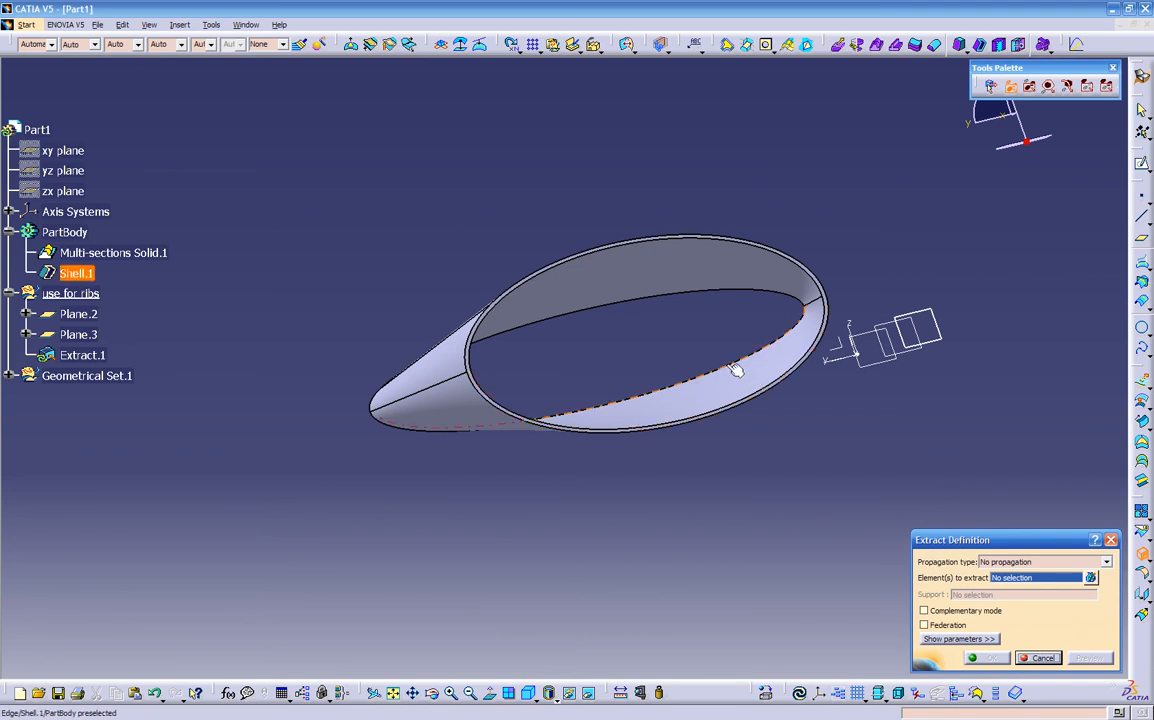
middle_click_drag(747, 417, 451, 403)
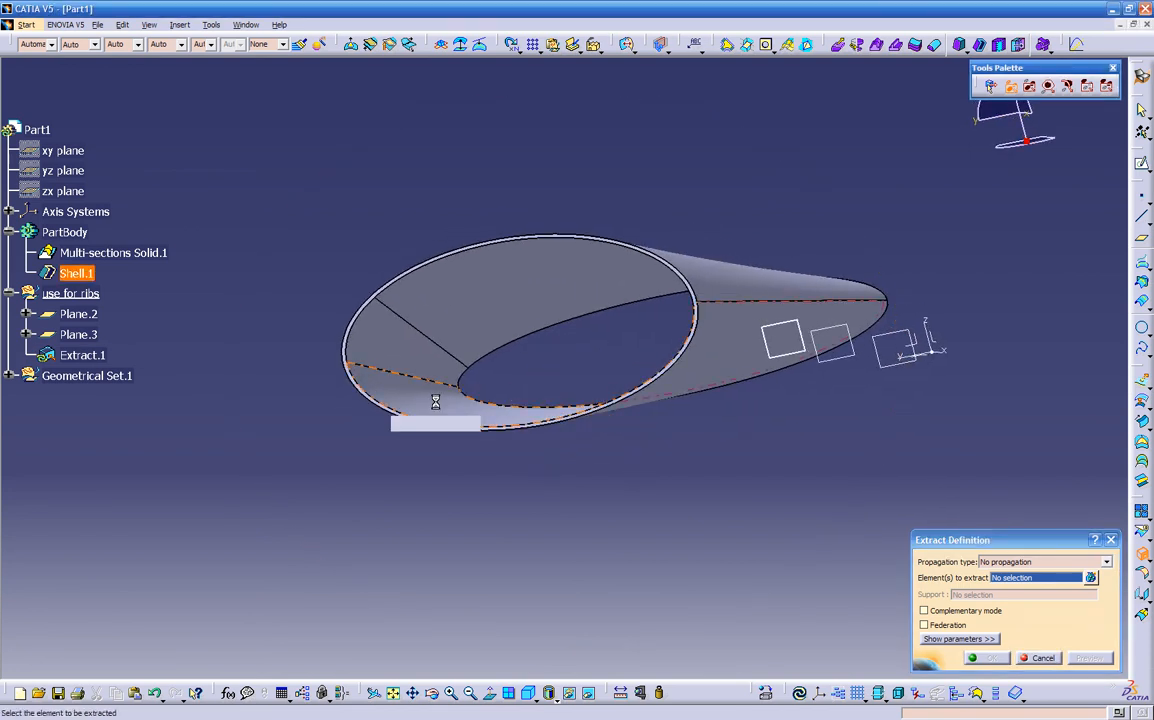
left_click(445, 407)
middle_click_drag(543, 420, 700, 490)
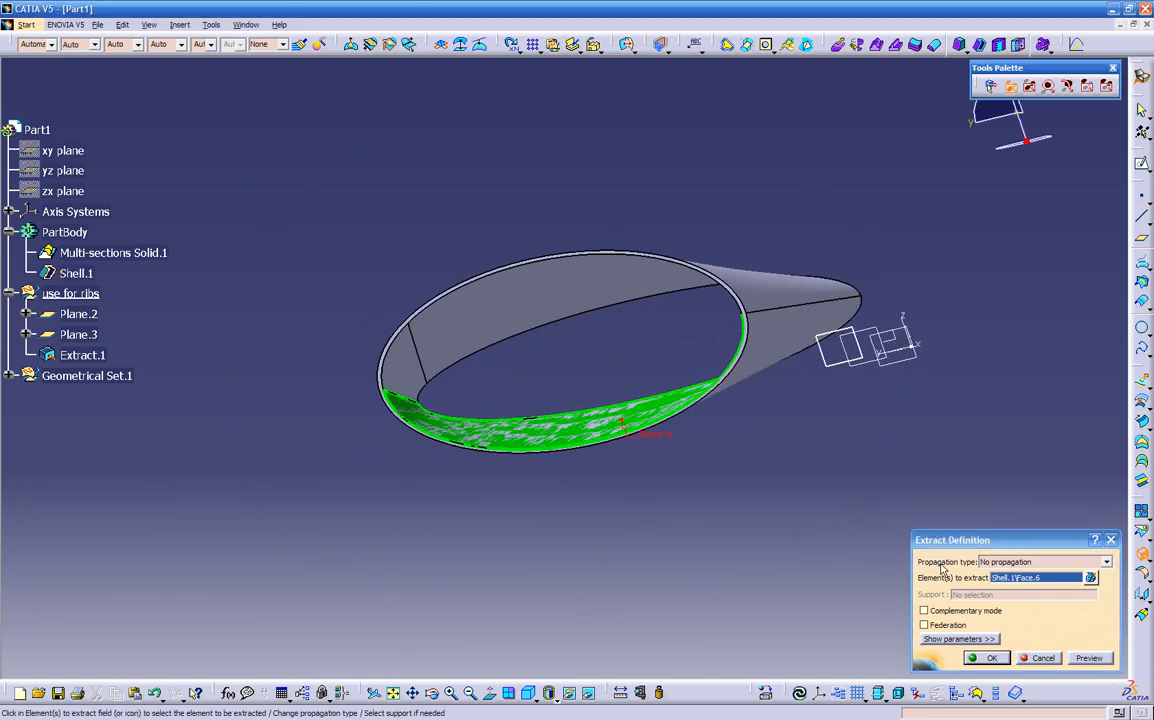
left_click(1040, 562)
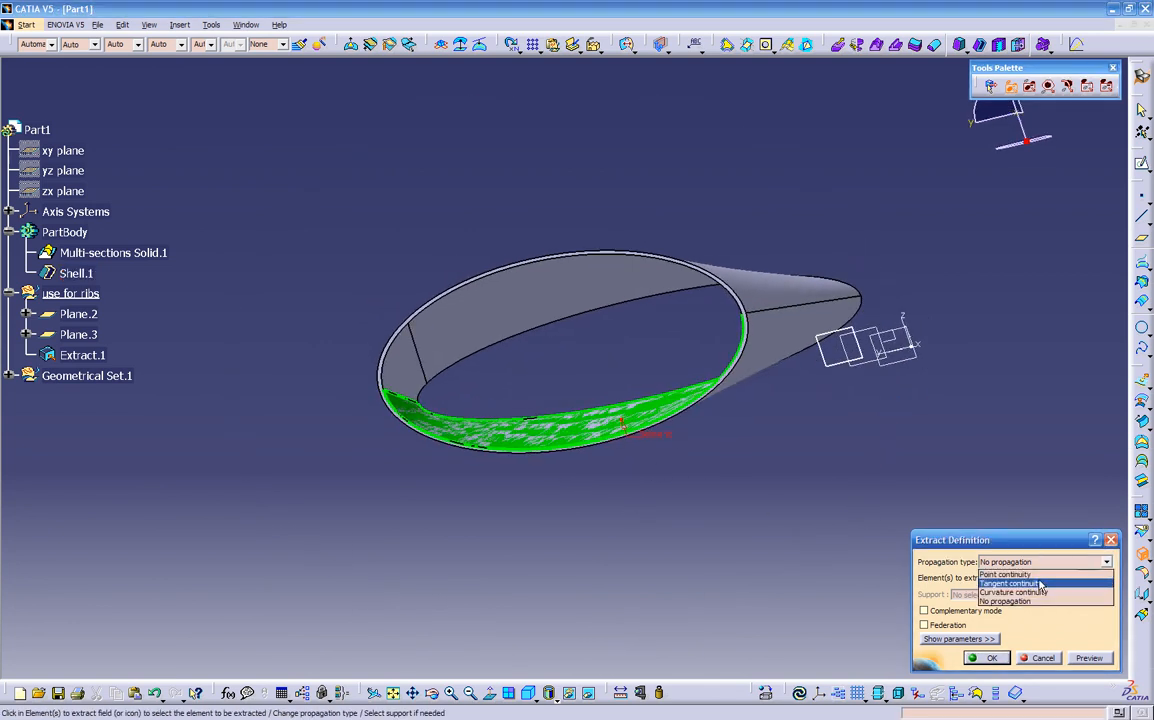
left_click(1038, 579)
middle_click_drag(773, 536, 600, 492)
left_click(988, 658)
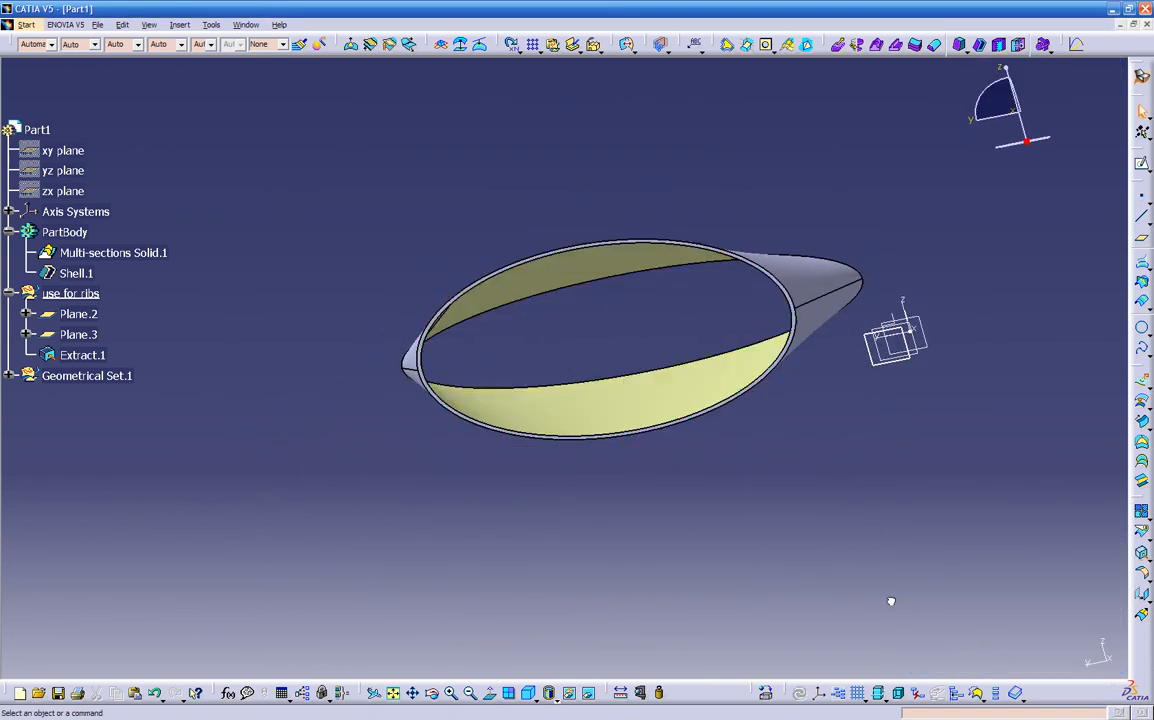
middle_click_drag(729, 492, 802, 498)
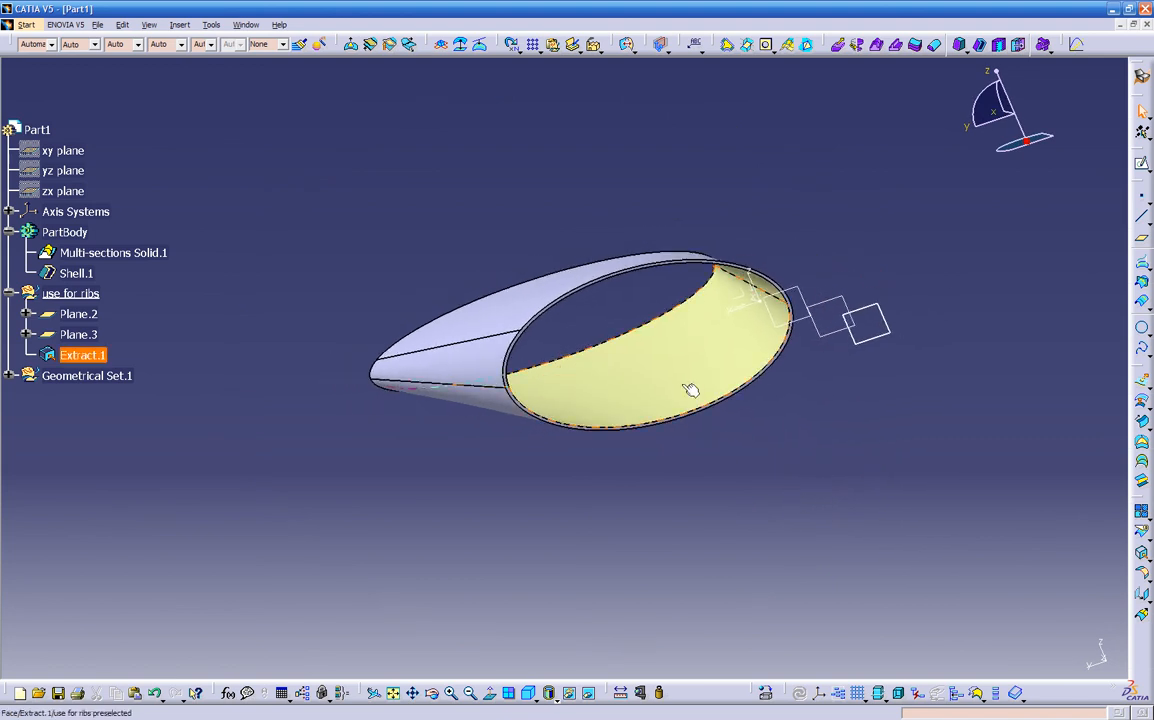
middle_click_drag(675, 421, 480, 465)
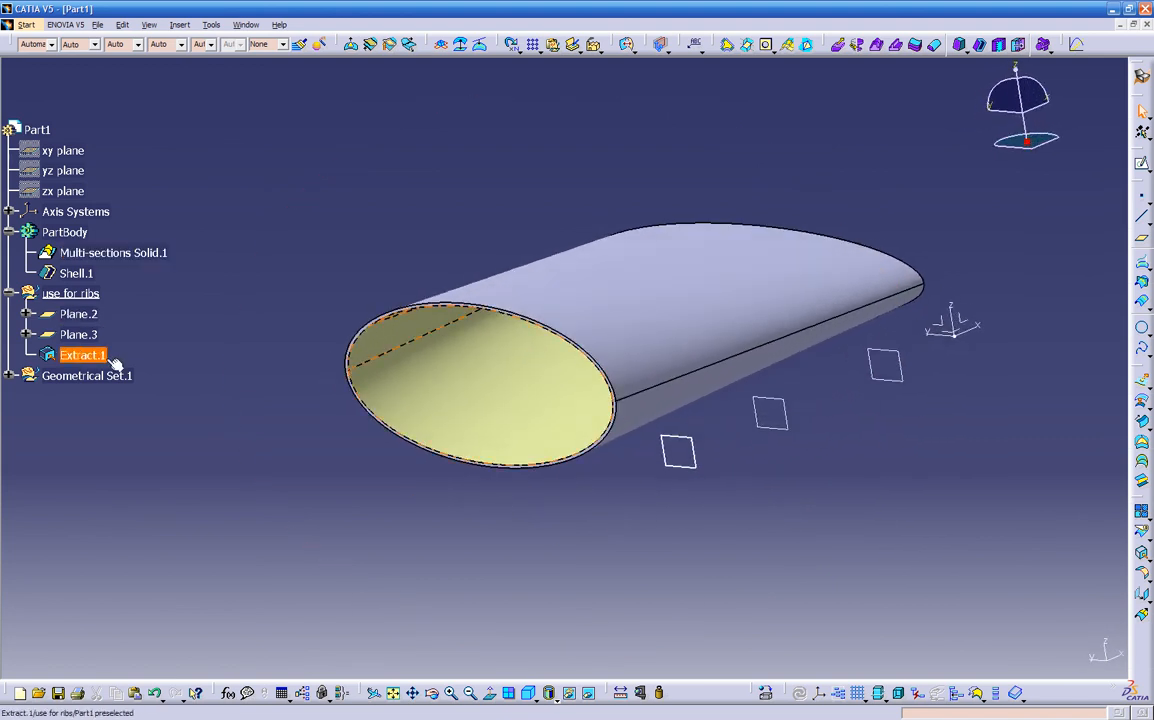
Rename the first offset plane, the one nearest the axis system, as offset-1
right_click(80, 317)
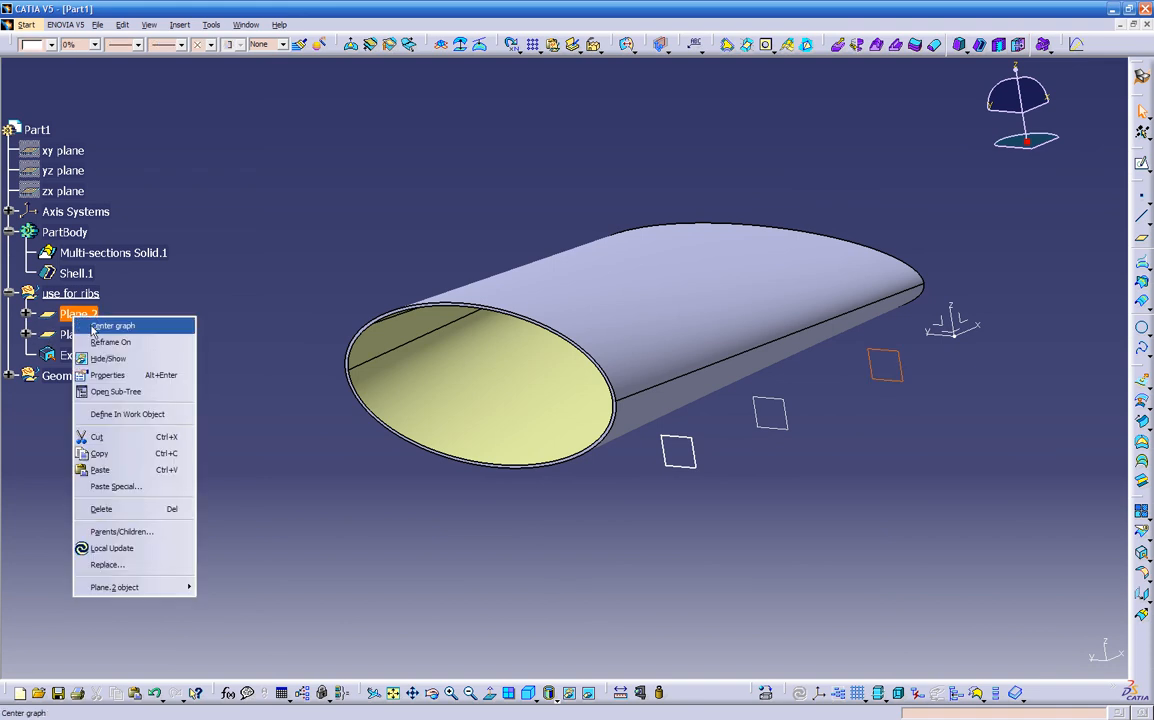
left_click(121, 376)
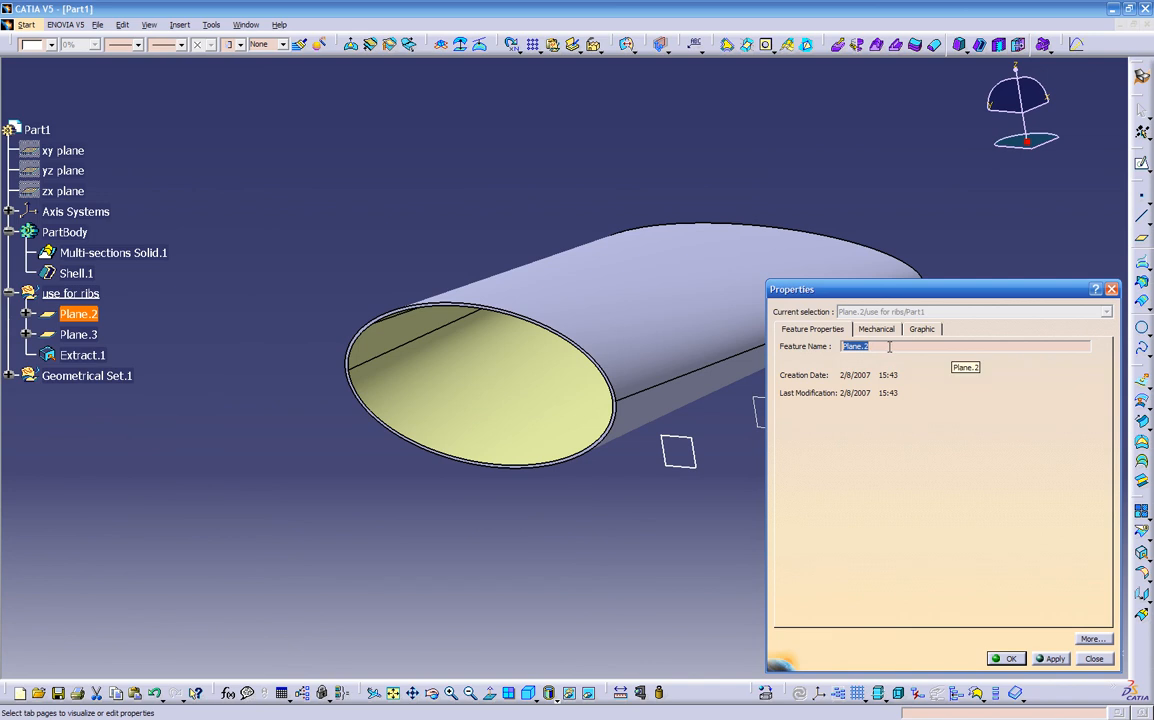
type("offset-1")
left_click(1006, 658)
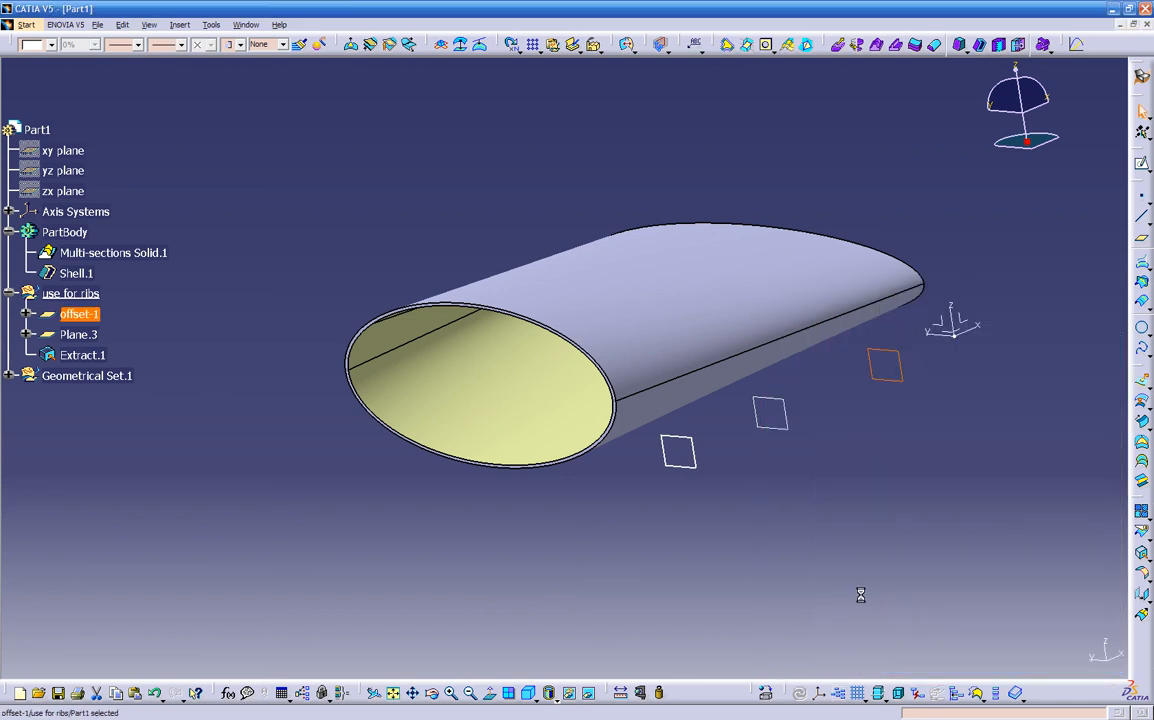
Rename the second offset plane in the "use for ribs" set as offset-2
left_click(68, 334)
right_click(70, 334)
left_click(100, 355)
type("offset-1")
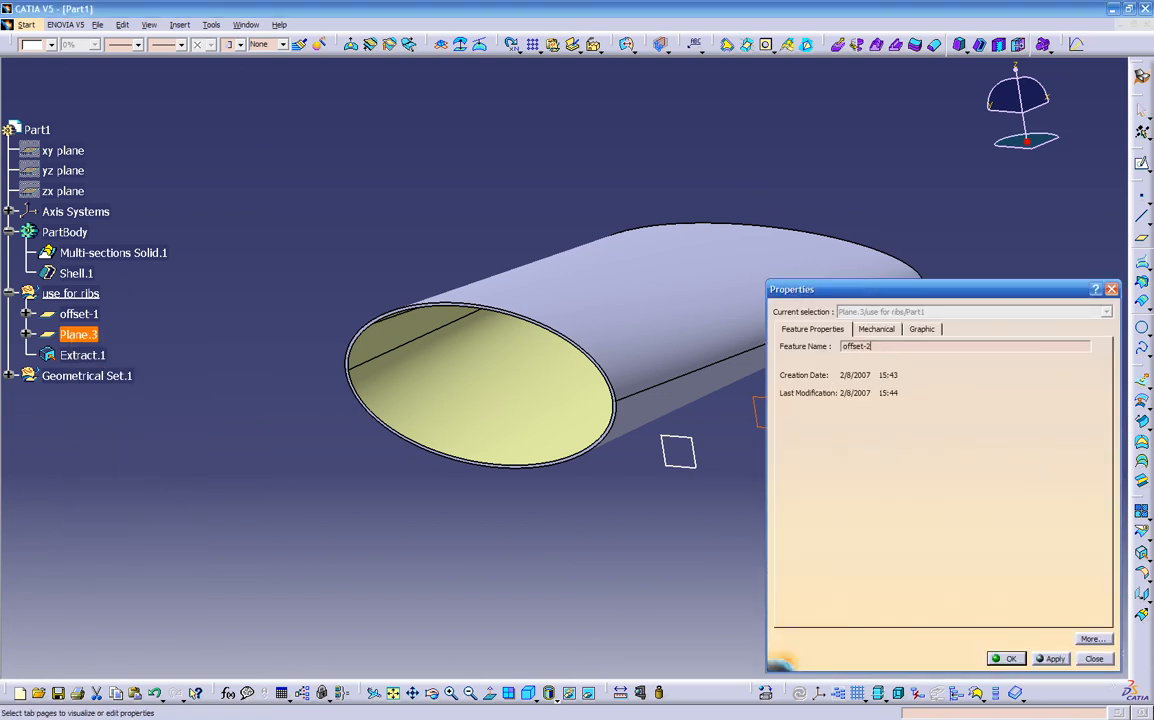
key("Return")
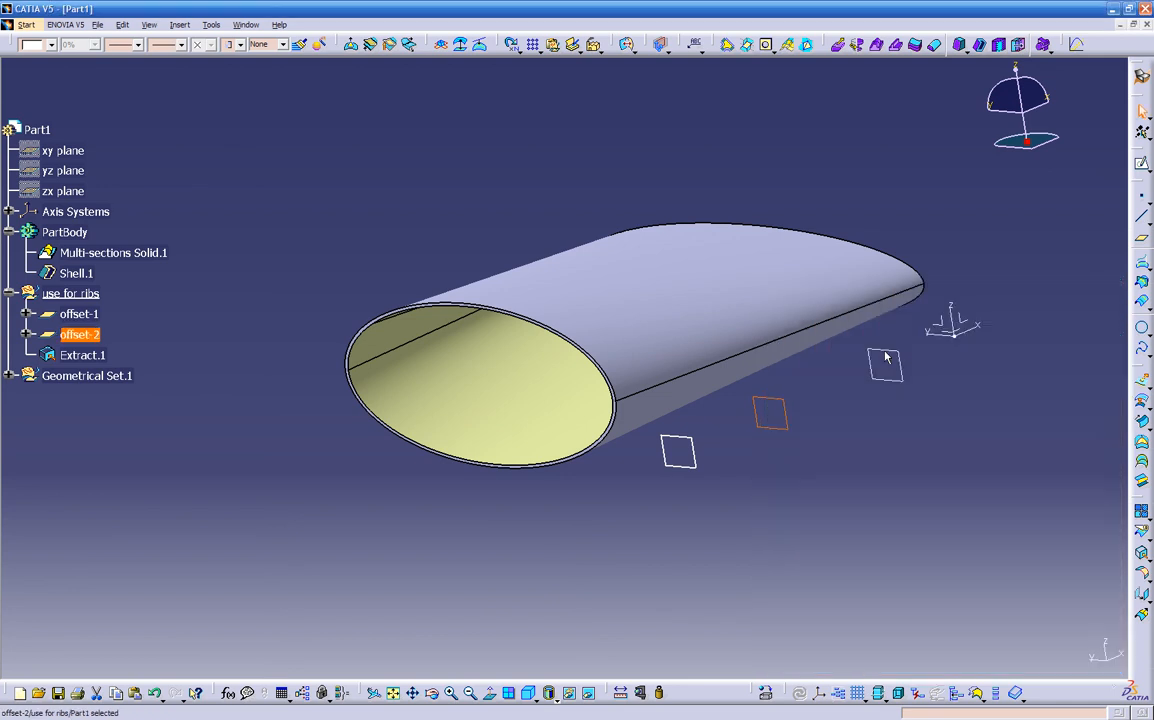
left_click(876, 470)
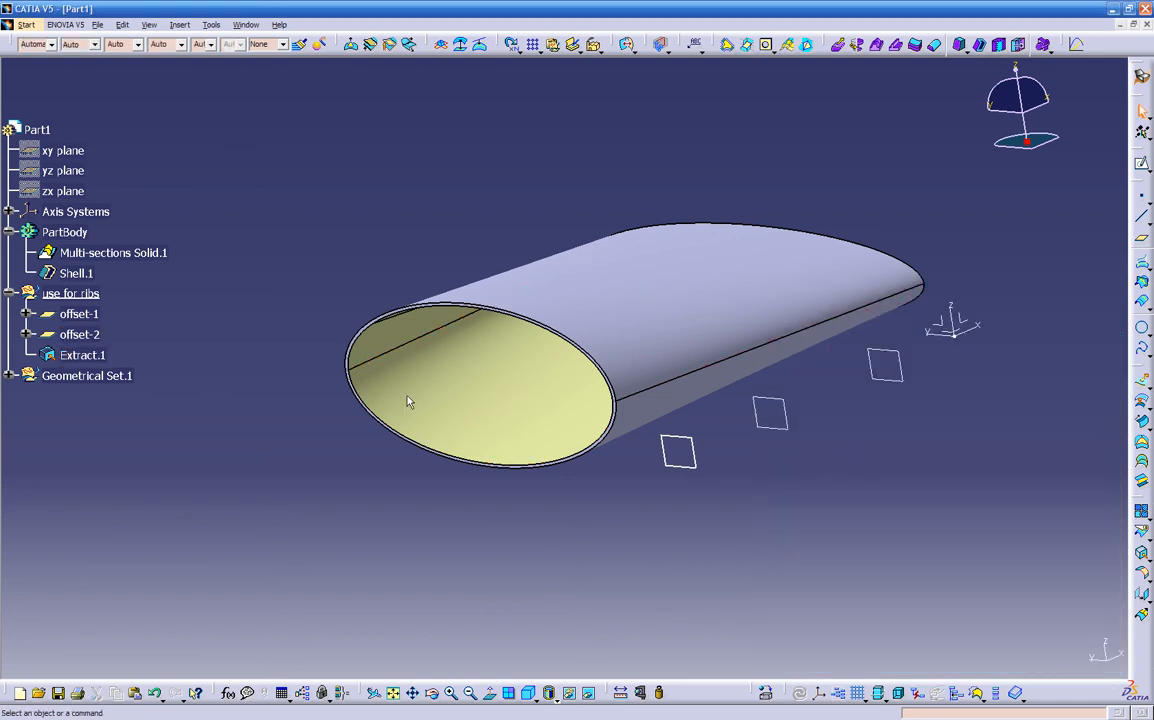
Rename the extracted inner surface of the duct as "main surface"
right_click(94, 362)
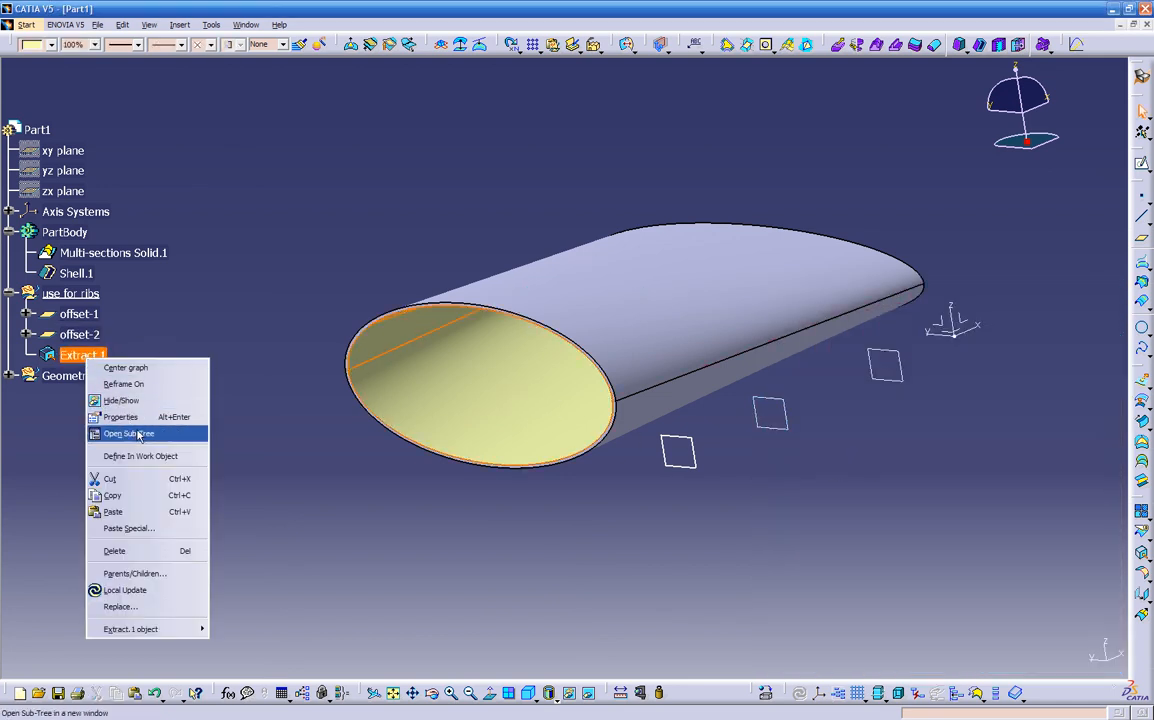
left_click(130, 416)
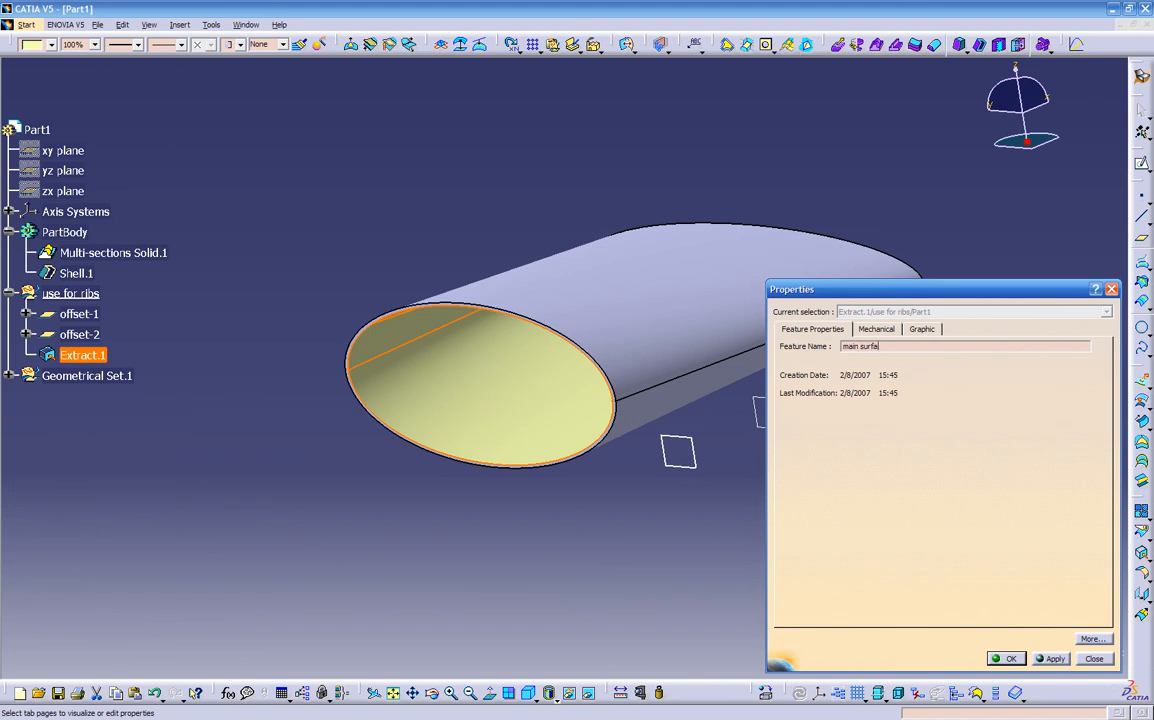
key("Return")
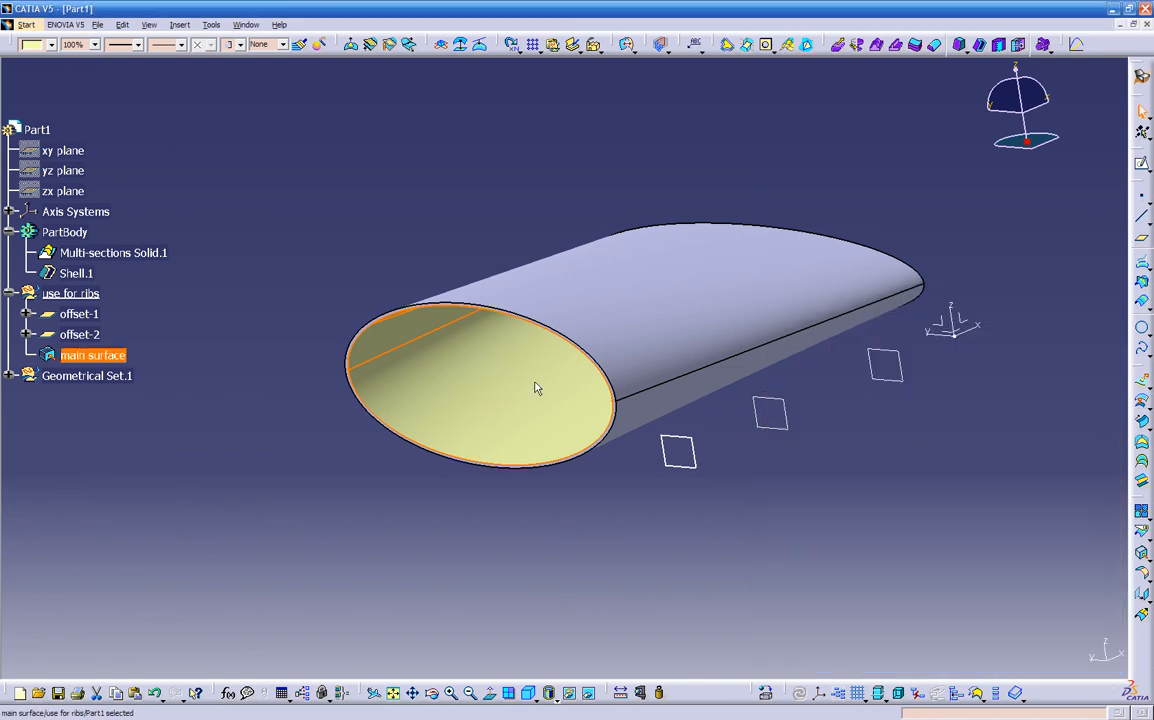
left_click(525, 510)
Publish the offset-1 and offset-2 planes and the main surface under their own names
middle_click_drag(525, 510, 773, 440)
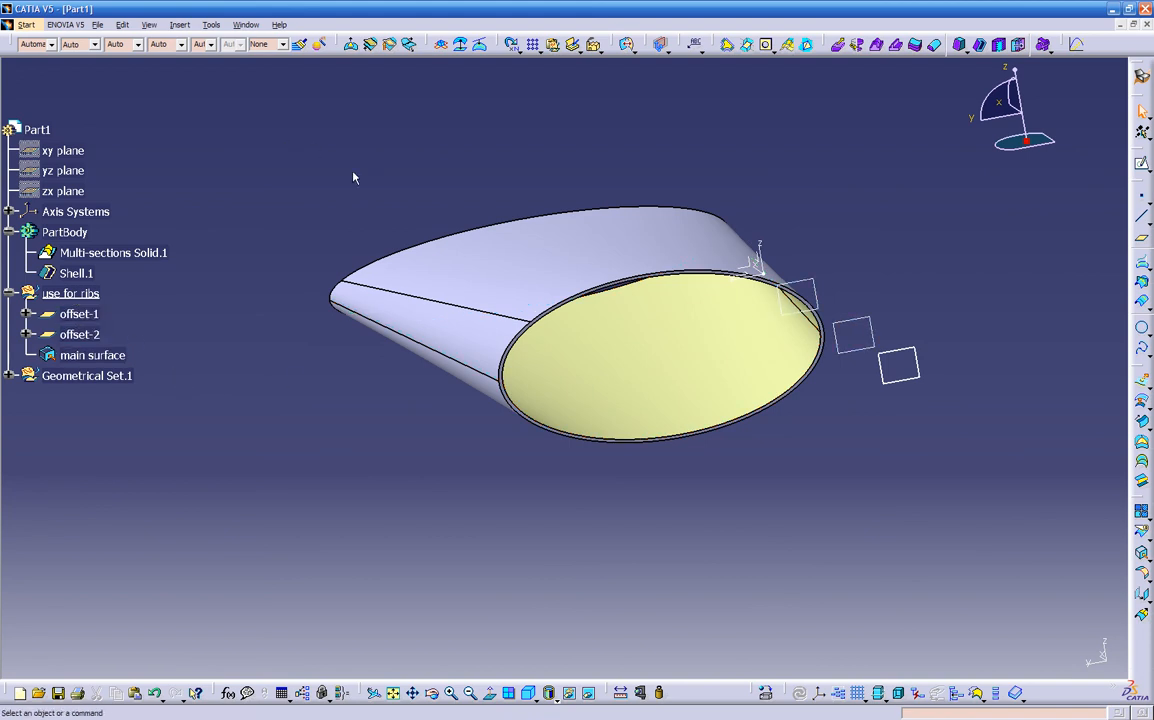
left_click(213, 25)
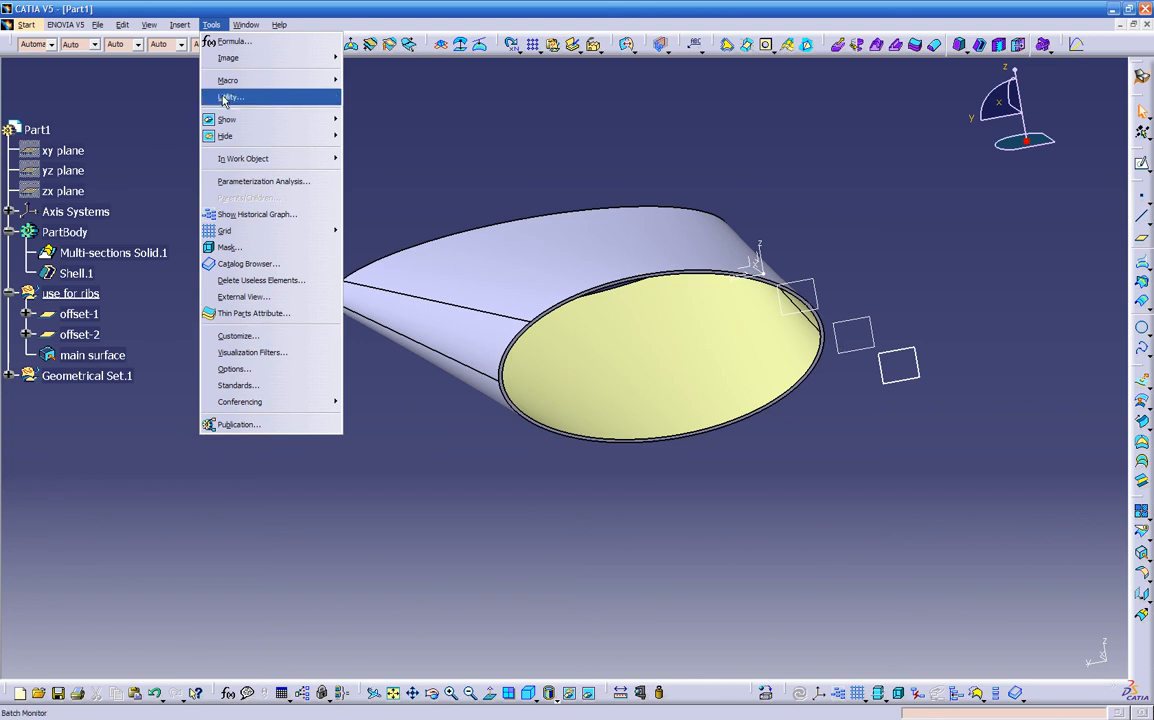
left_click(235, 425)
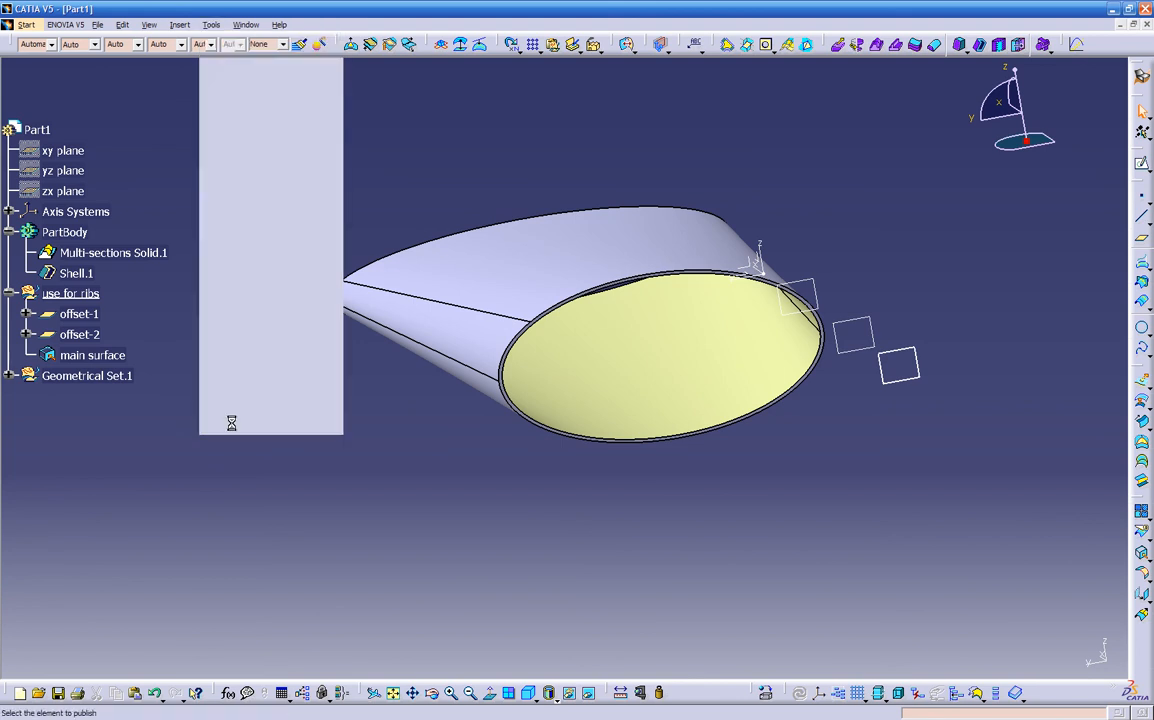
left_click(88, 315)
left_click(88, 335)
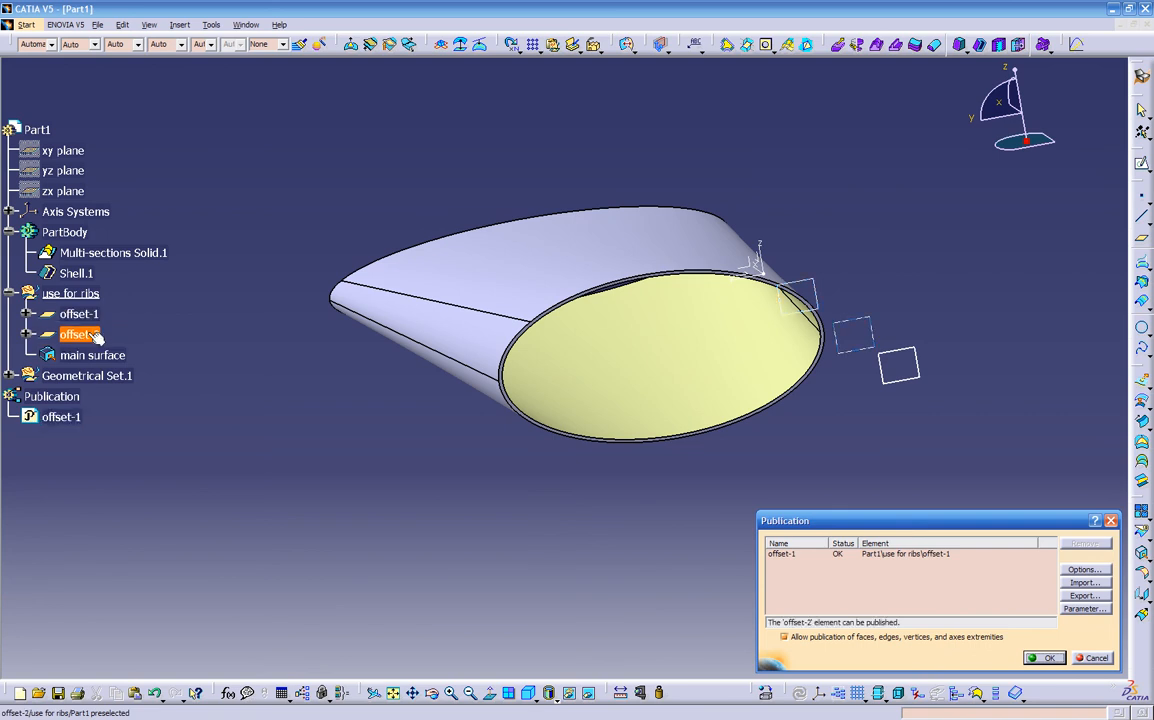
left_click(88, 335)
left_click(93, 357)
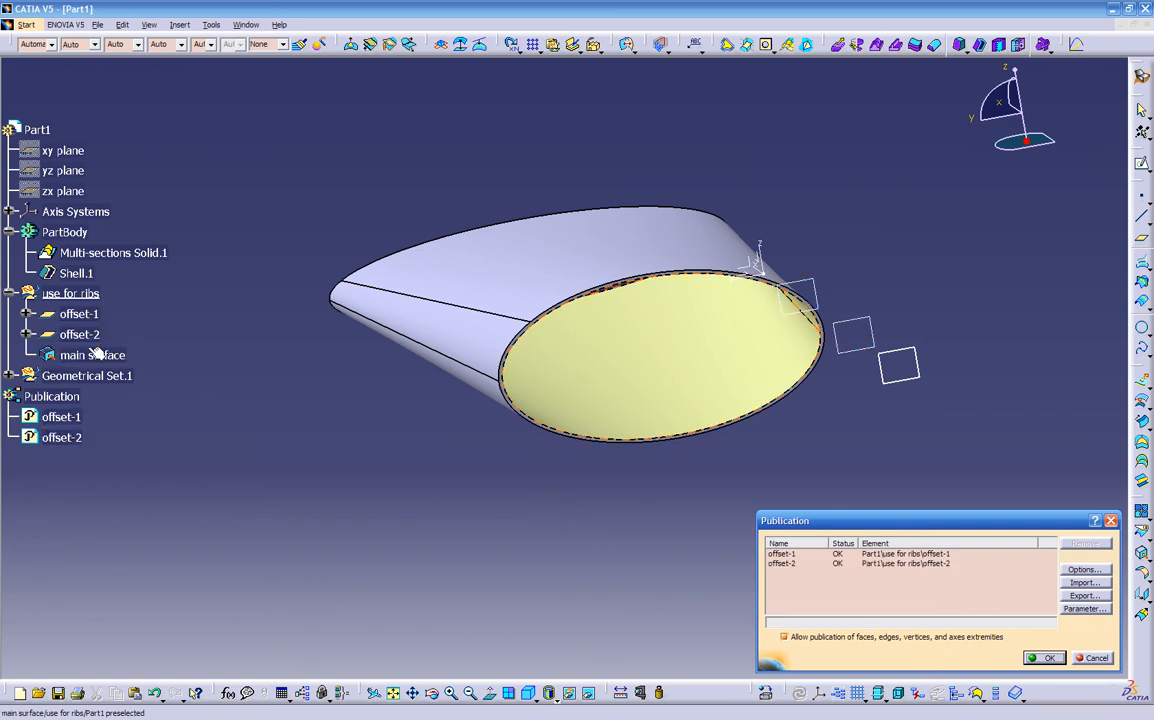
left_click(88, 376)
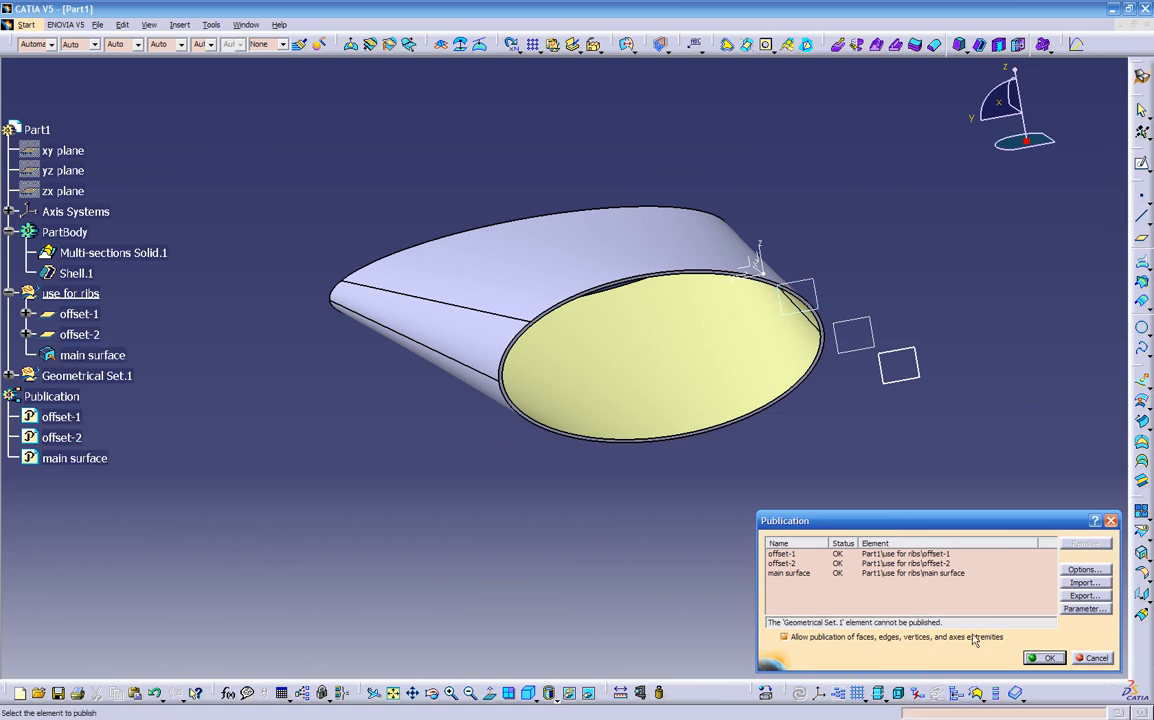
left_click(1044, 658)
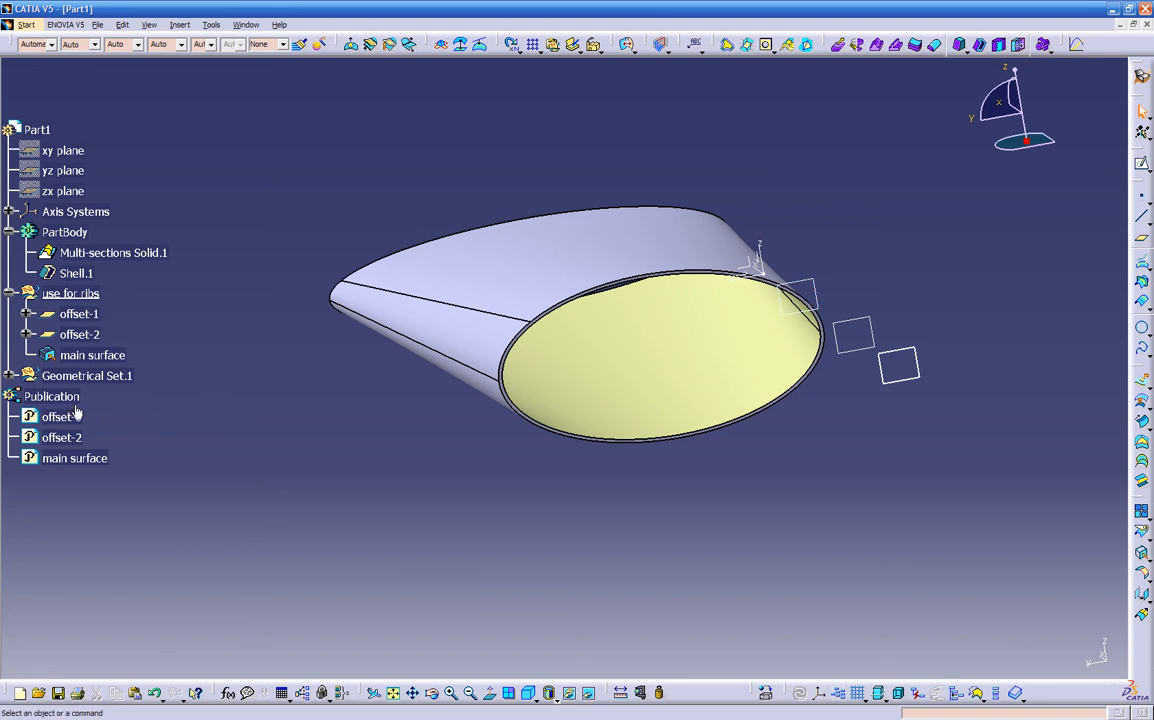
middle_click_drag(392, 456, 343, 464)
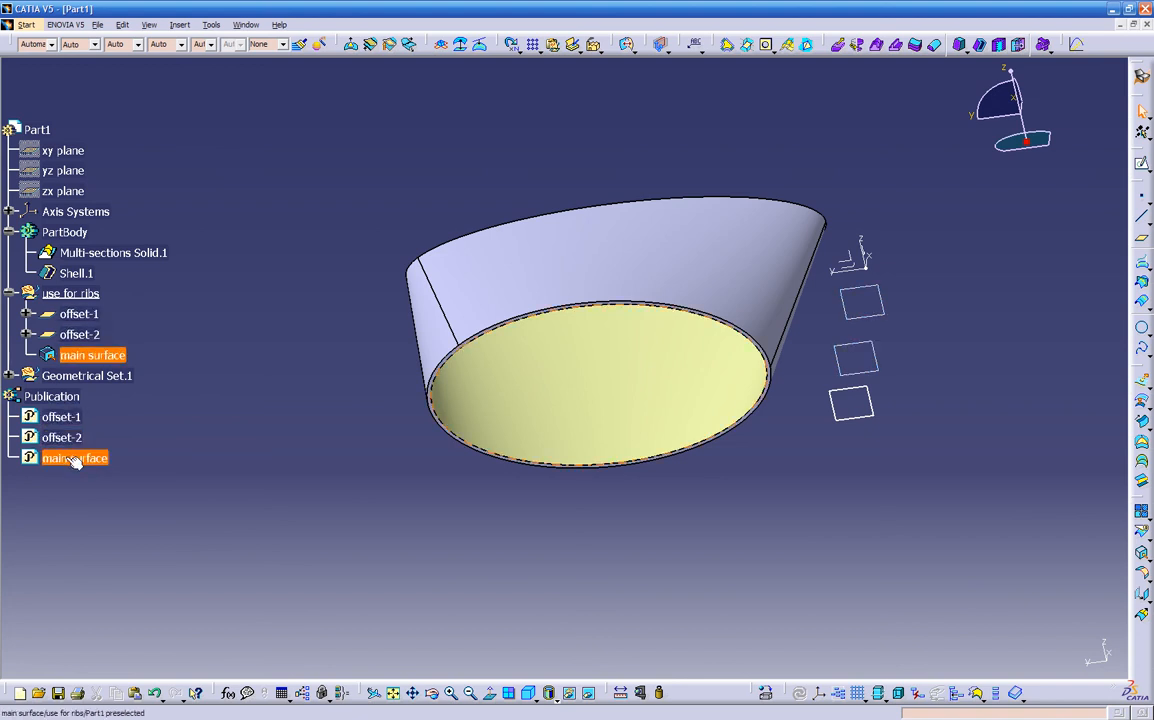
middle_click_drag(631, 417, 677, 460)
middle_click_drag(701, 543, 545, 565)
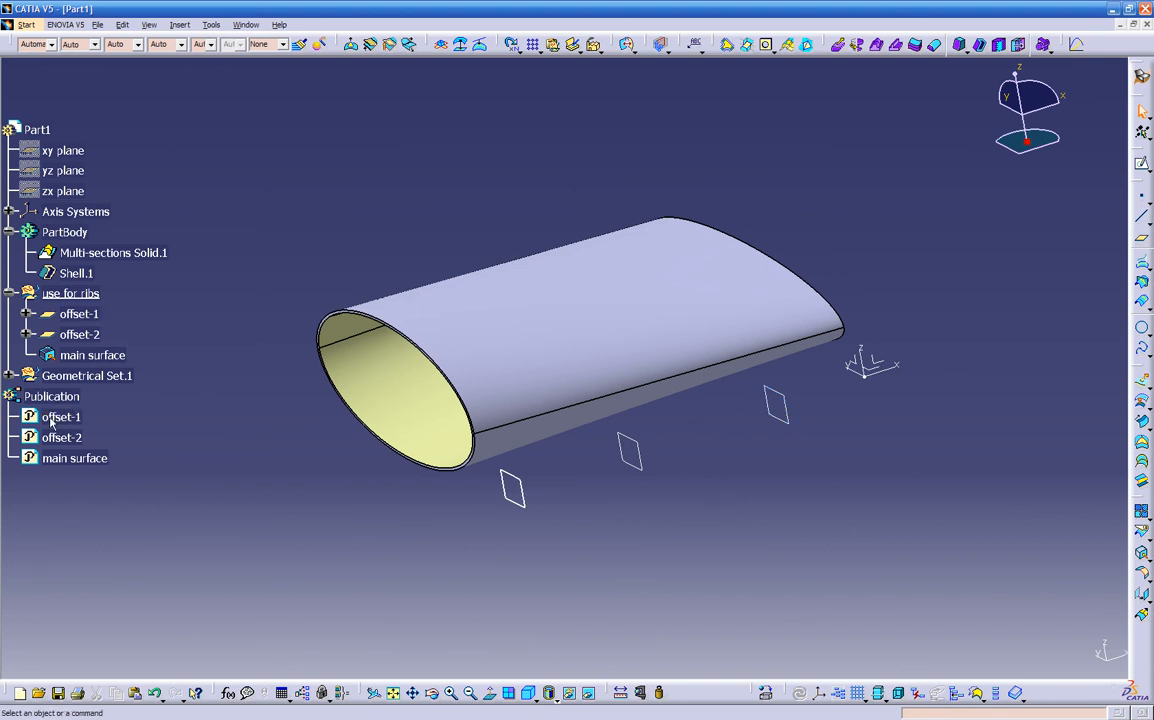